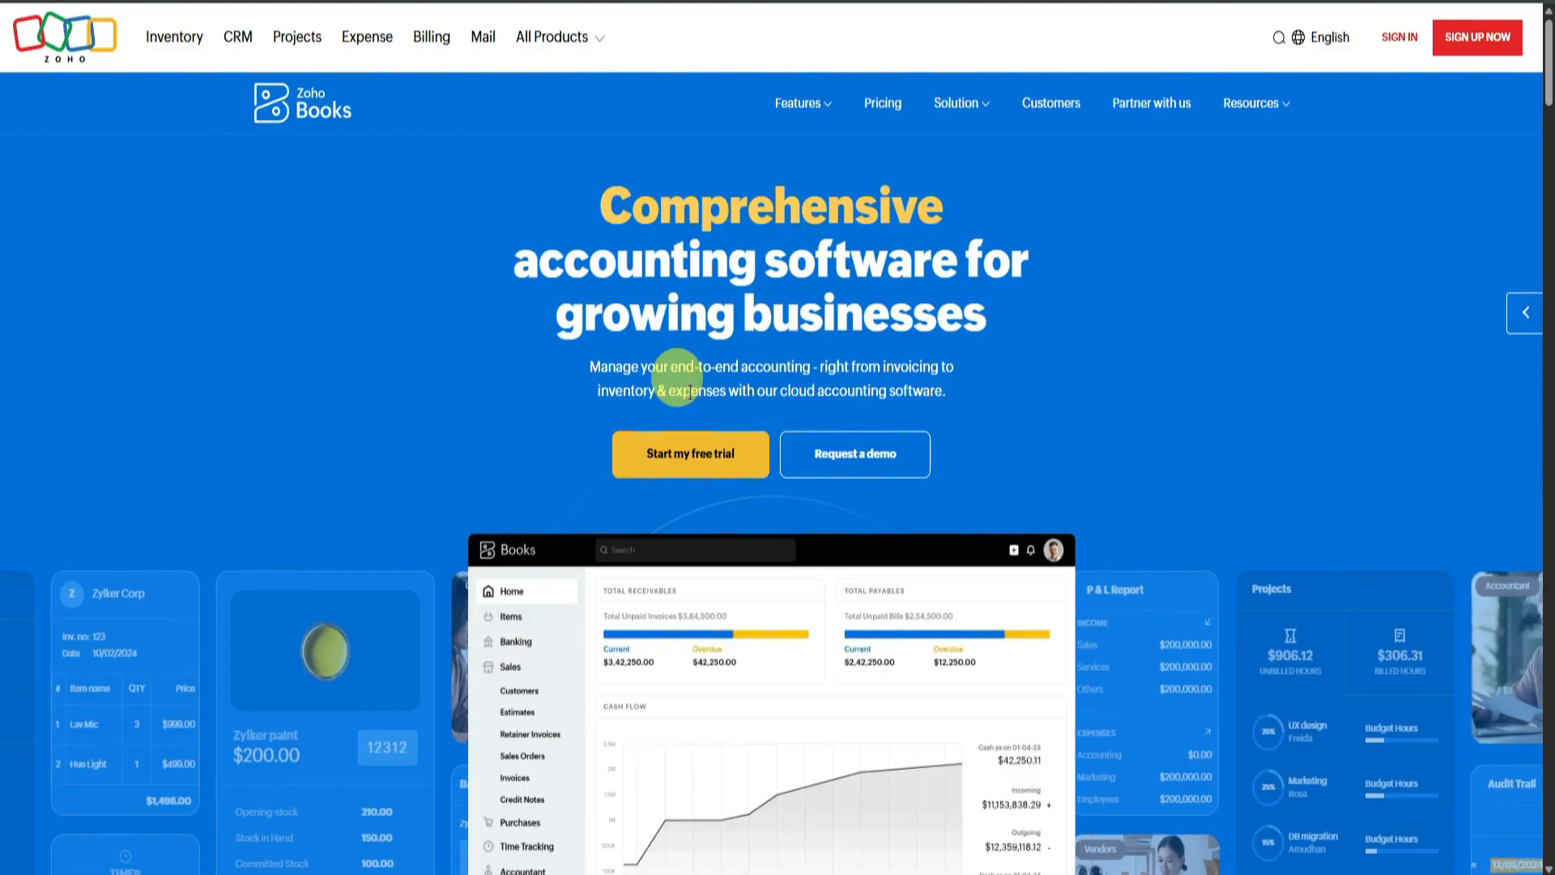
# Start the Zoho Books free trial by signing up with the existing Google account and confirm the account details.
pyautogui.click(685, 455)
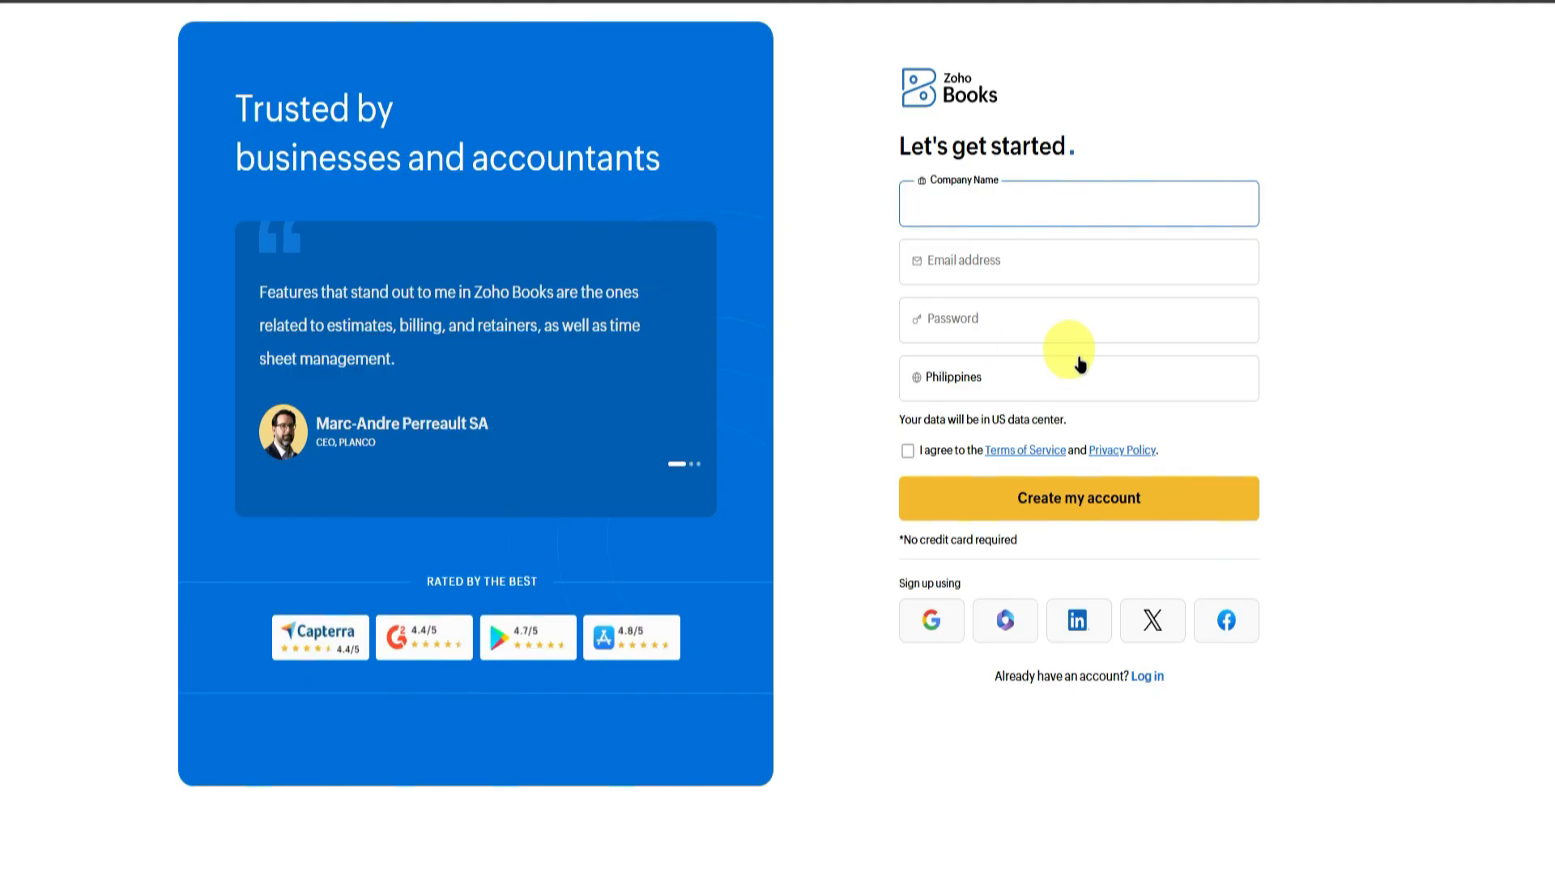
pyautogui.click(932, 618)
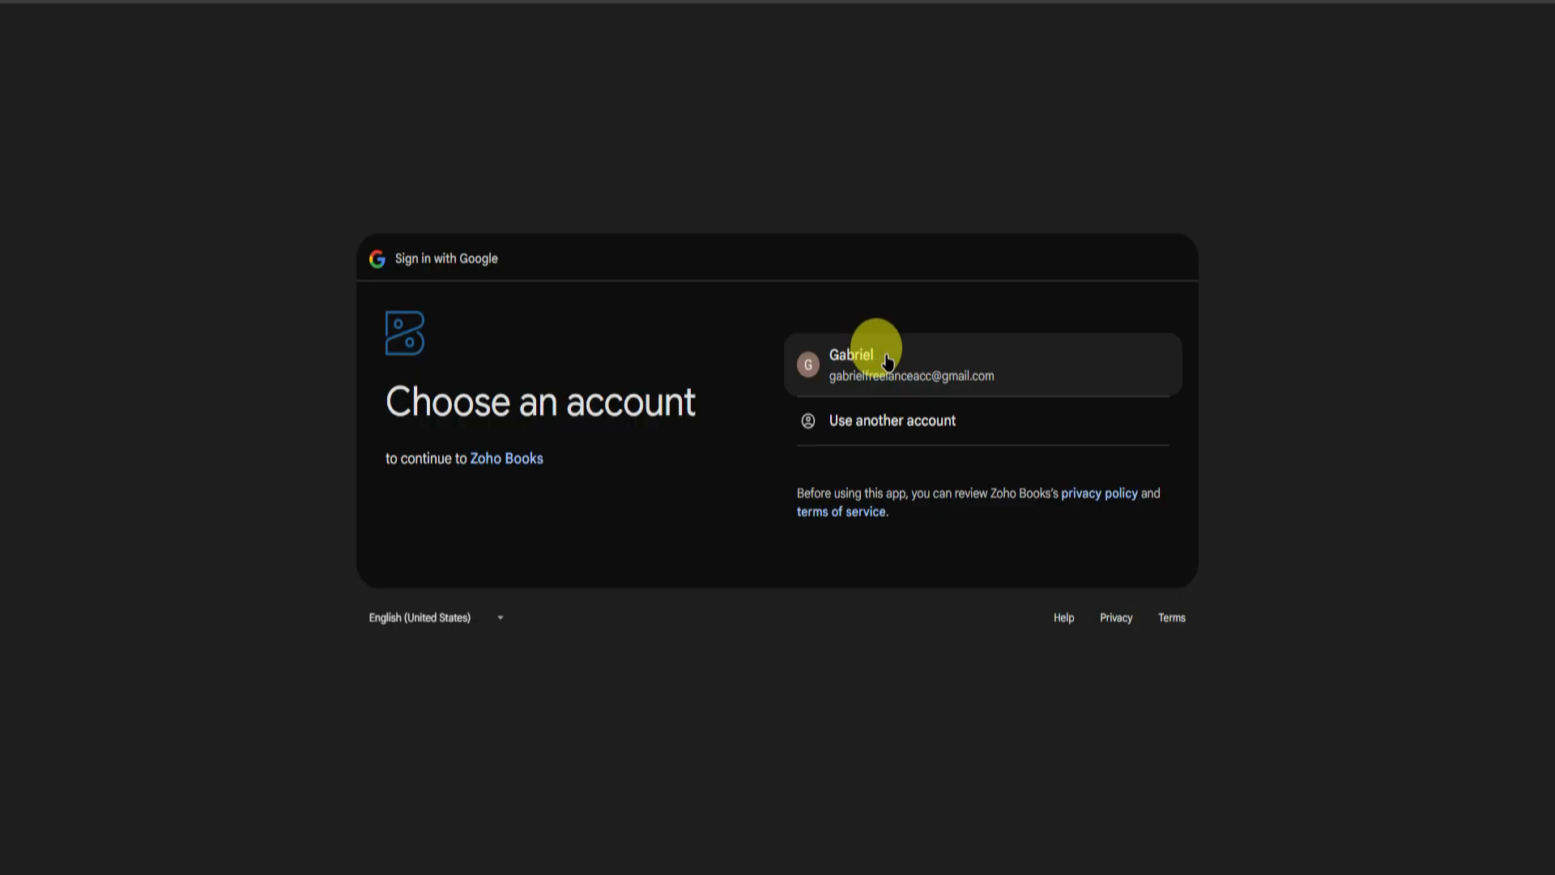
pyautogui.click(886, 356)
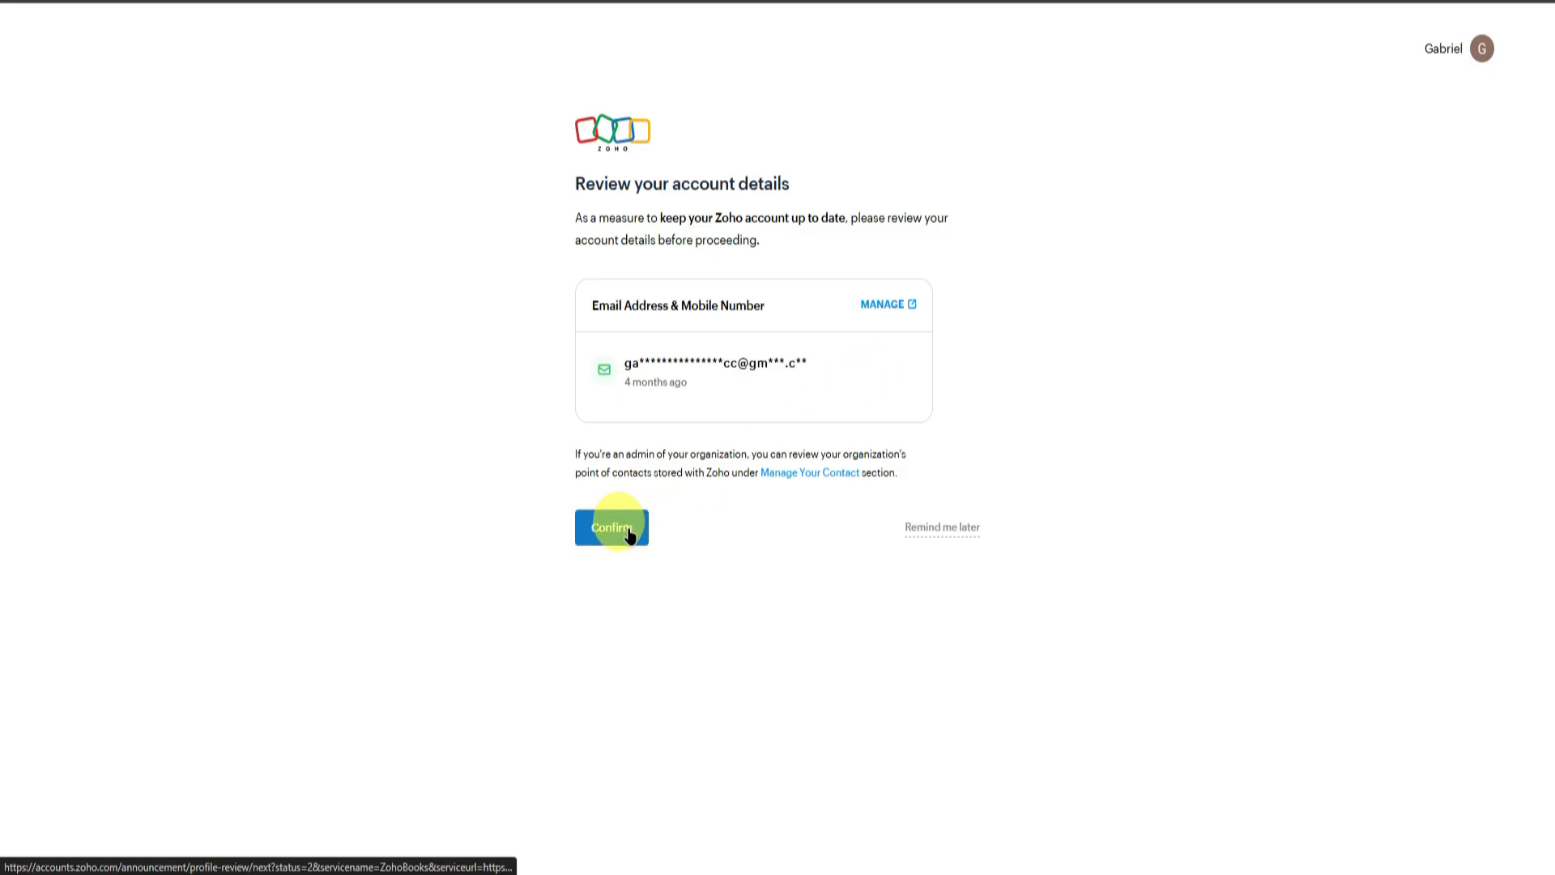
pyautogui.click(630, 532)
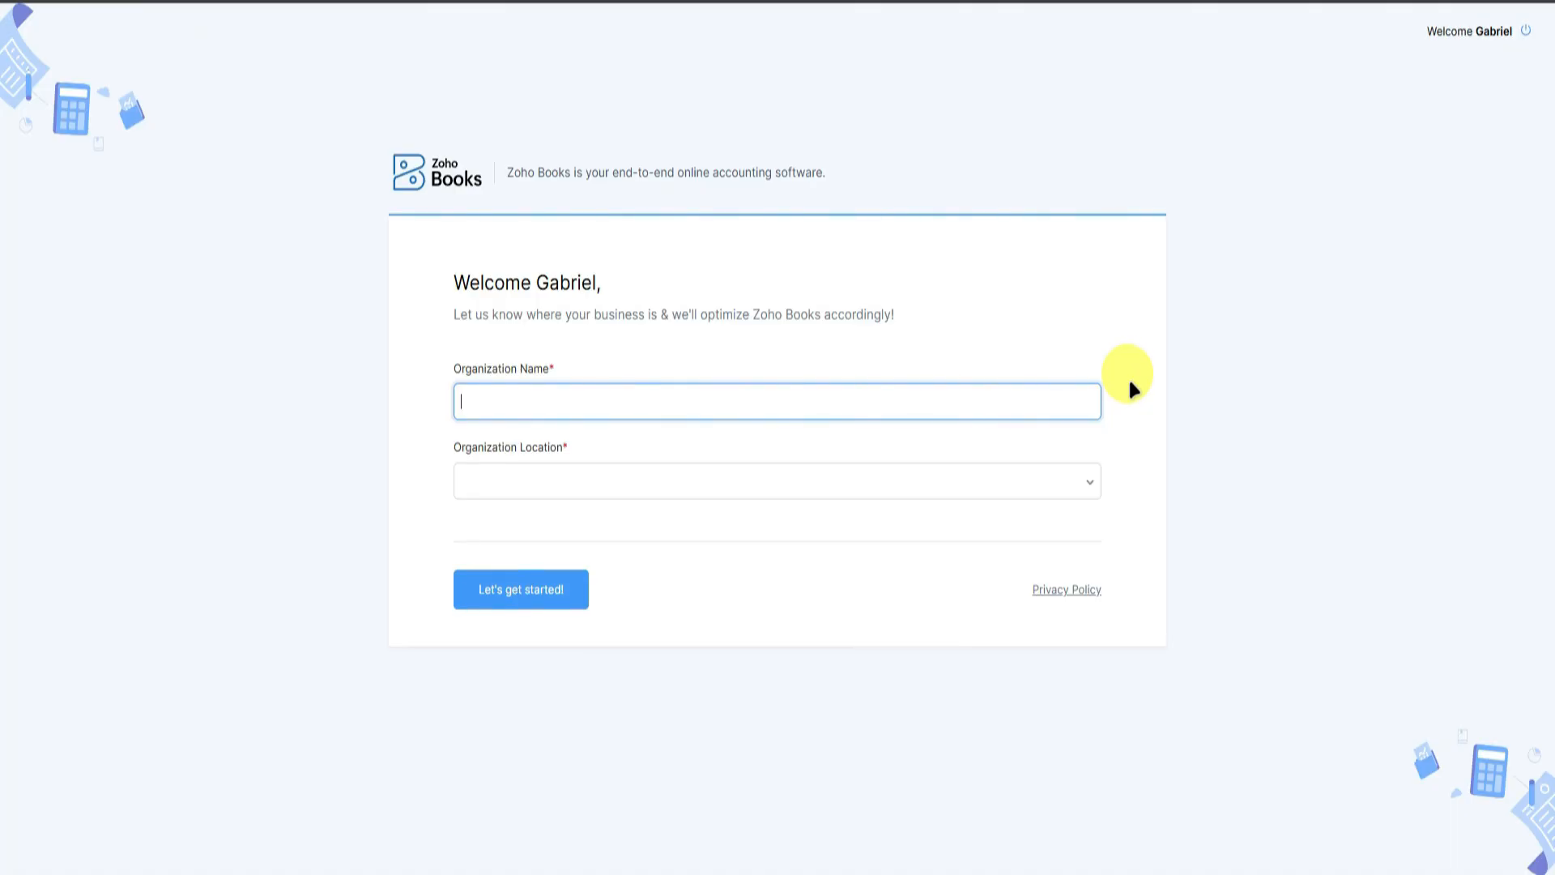
# Name the organization "Sample Organization", set its location to U.S.A and submit the form.
pyautogui.write('Sample Organization')
pyautogui.click(735, 482)
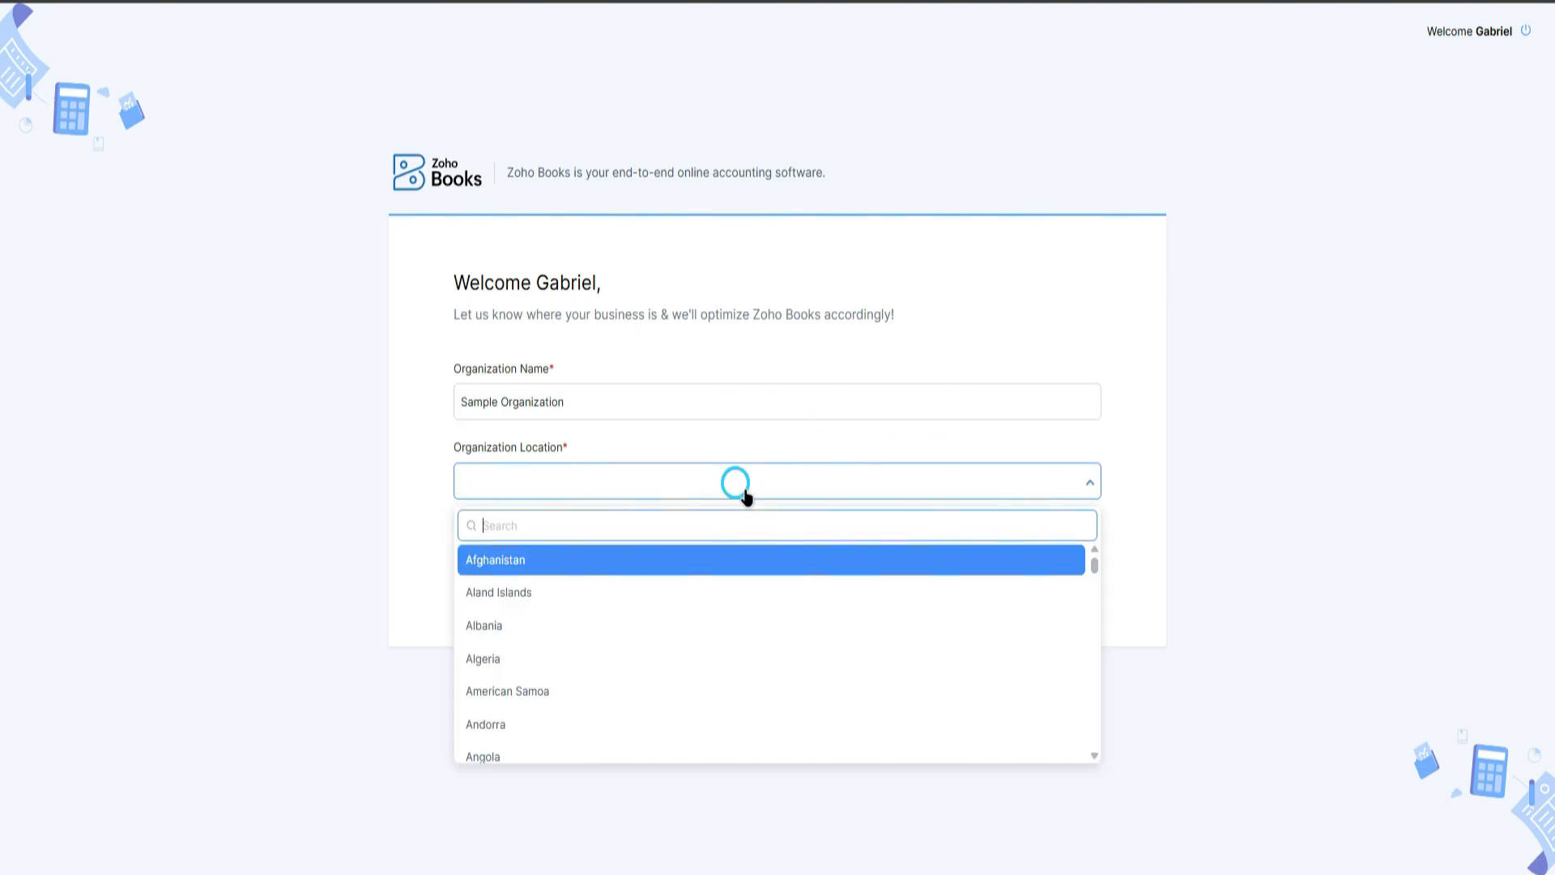
pyautogui.scroll(-20, 784, 597)
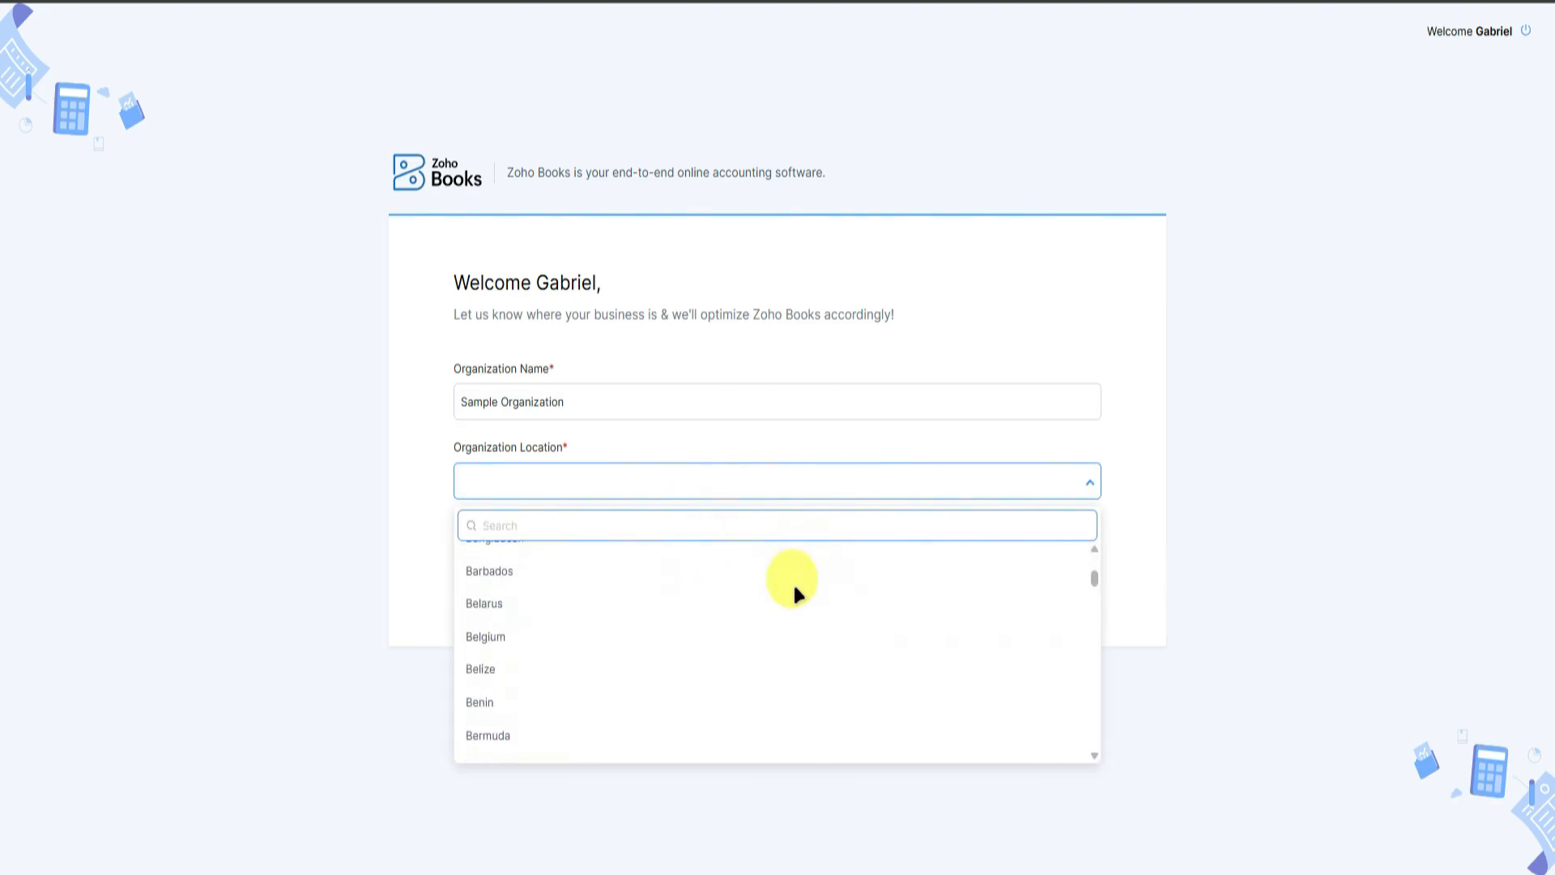
pyautogui.write('united')
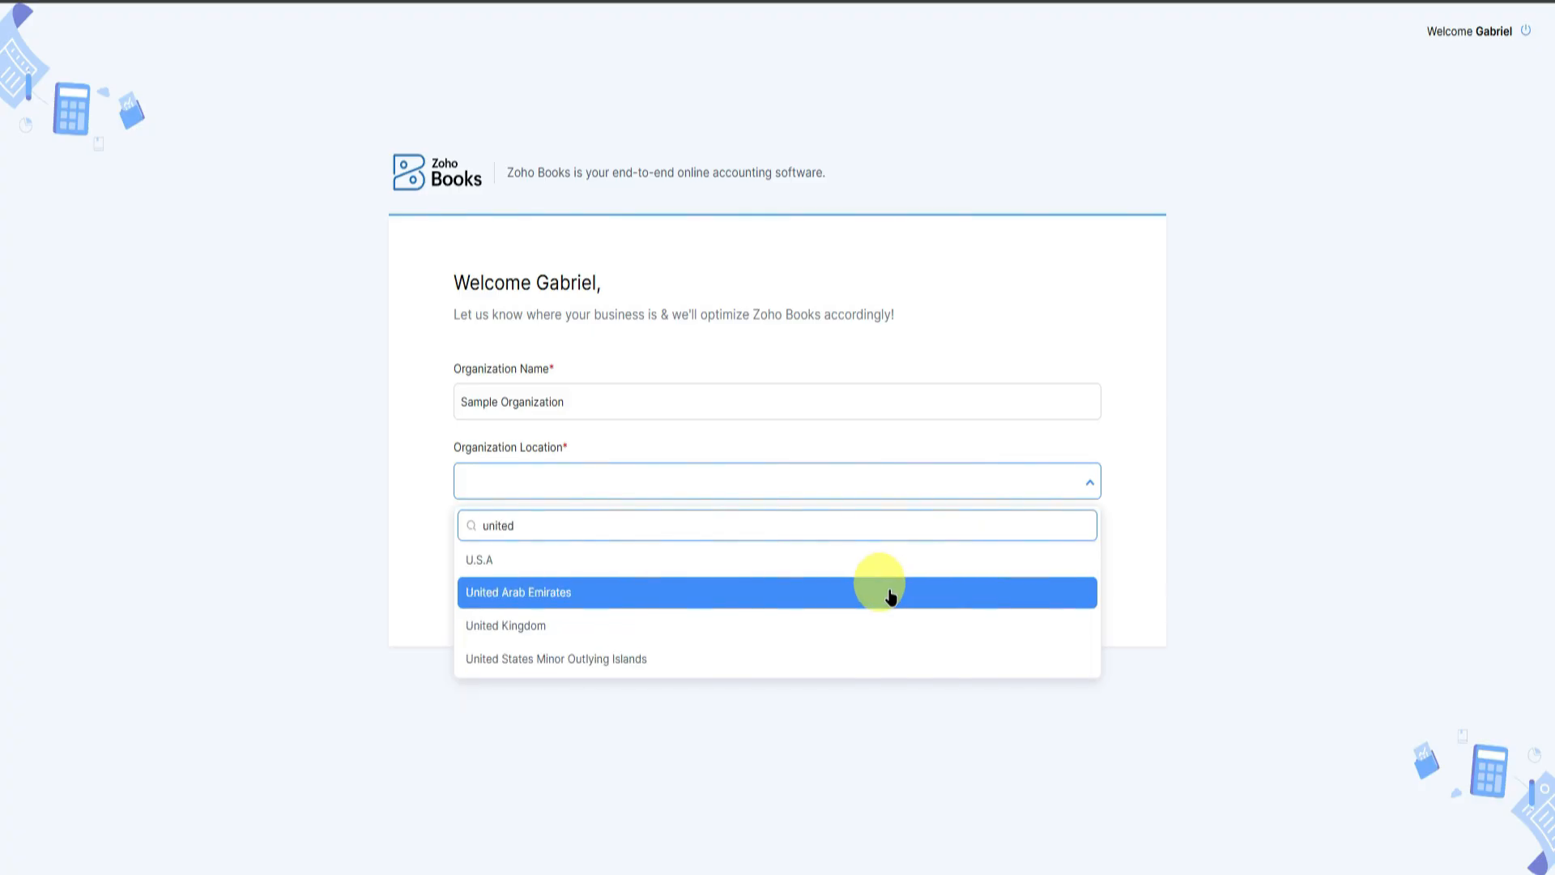
pyautogui.click(779, 556)
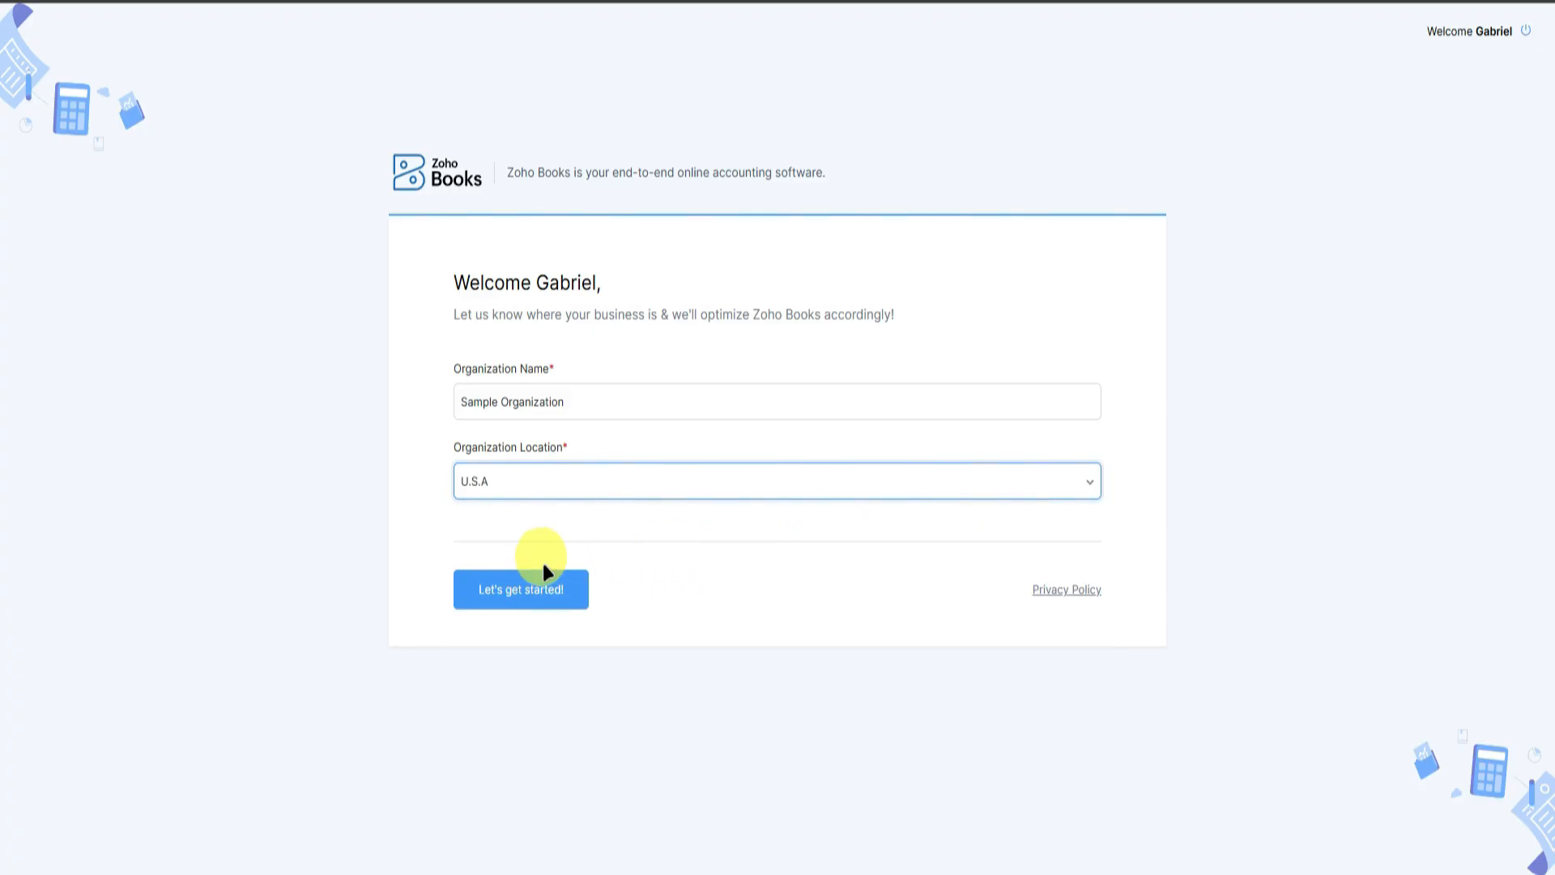
pyautogui.click(537, 593)
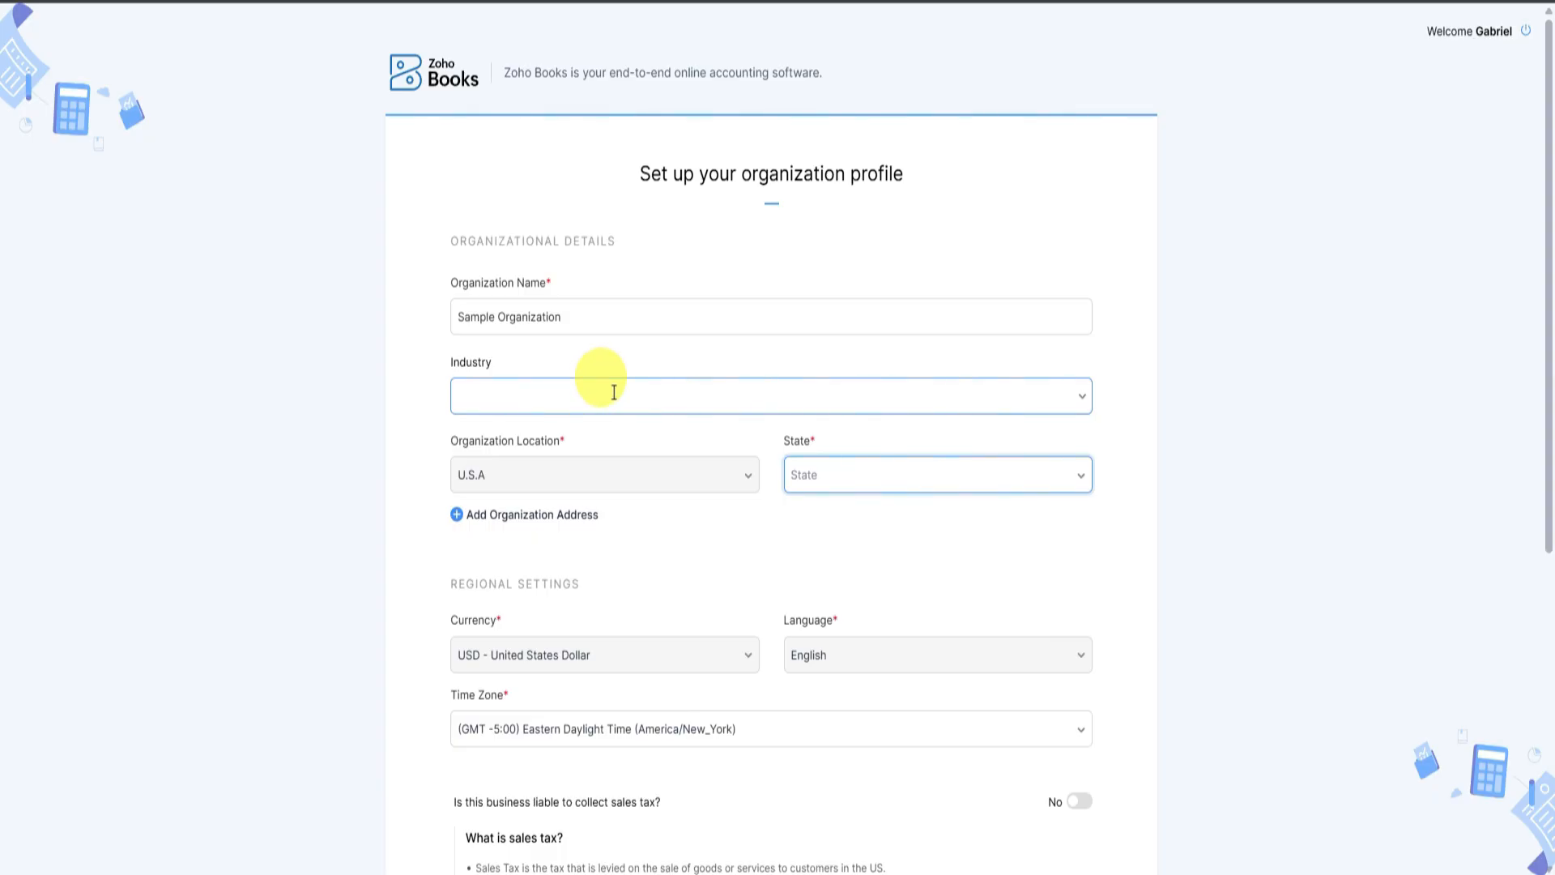
# Set the organization's industry to Technology in the organization profile.
pyautogui.click(610, 392)
pyautogui.scroll(-2, 703, 496)
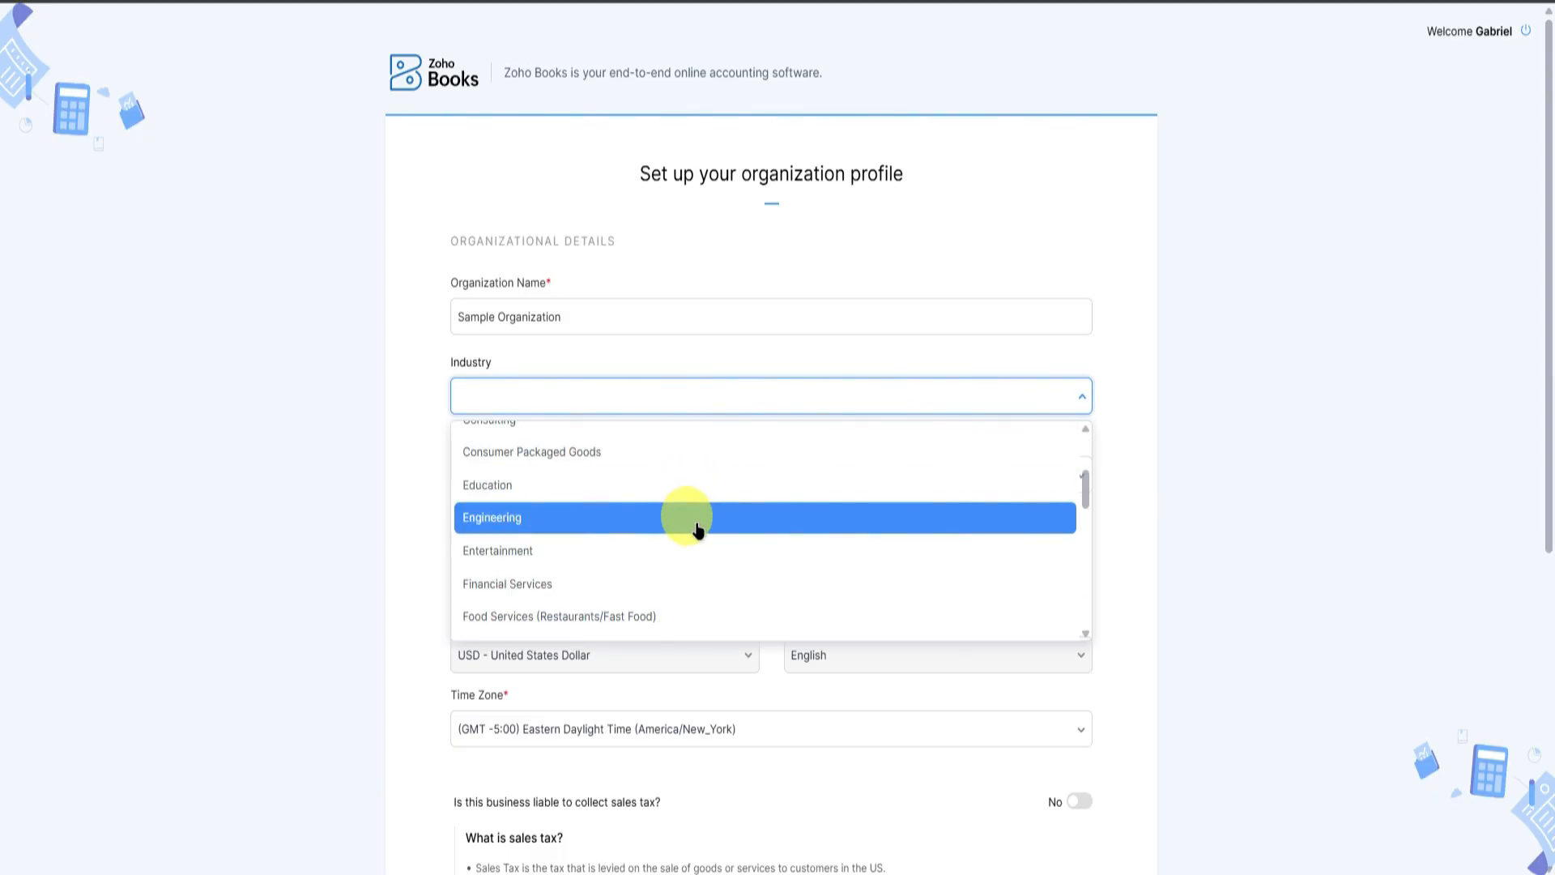
pyautogui.scroll(-1, 696, 555)
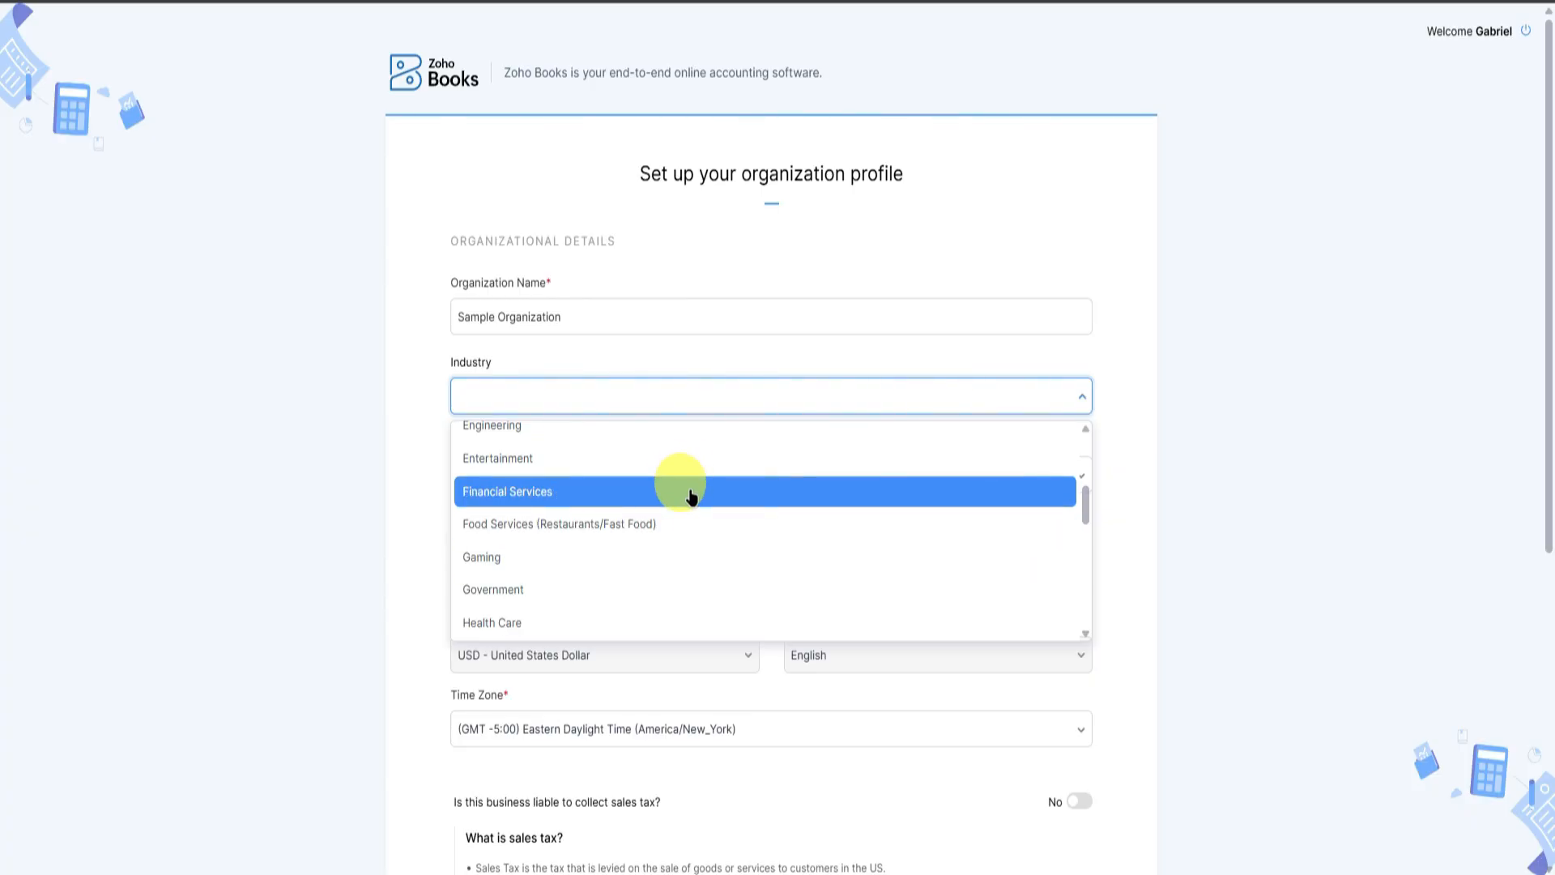
pyautogui.scroll(-5, 688, 489)
pyautogui.click(633, 458)
# Set the organization's state to Florida in the organization profile.
pyautogui.click(852, 474)
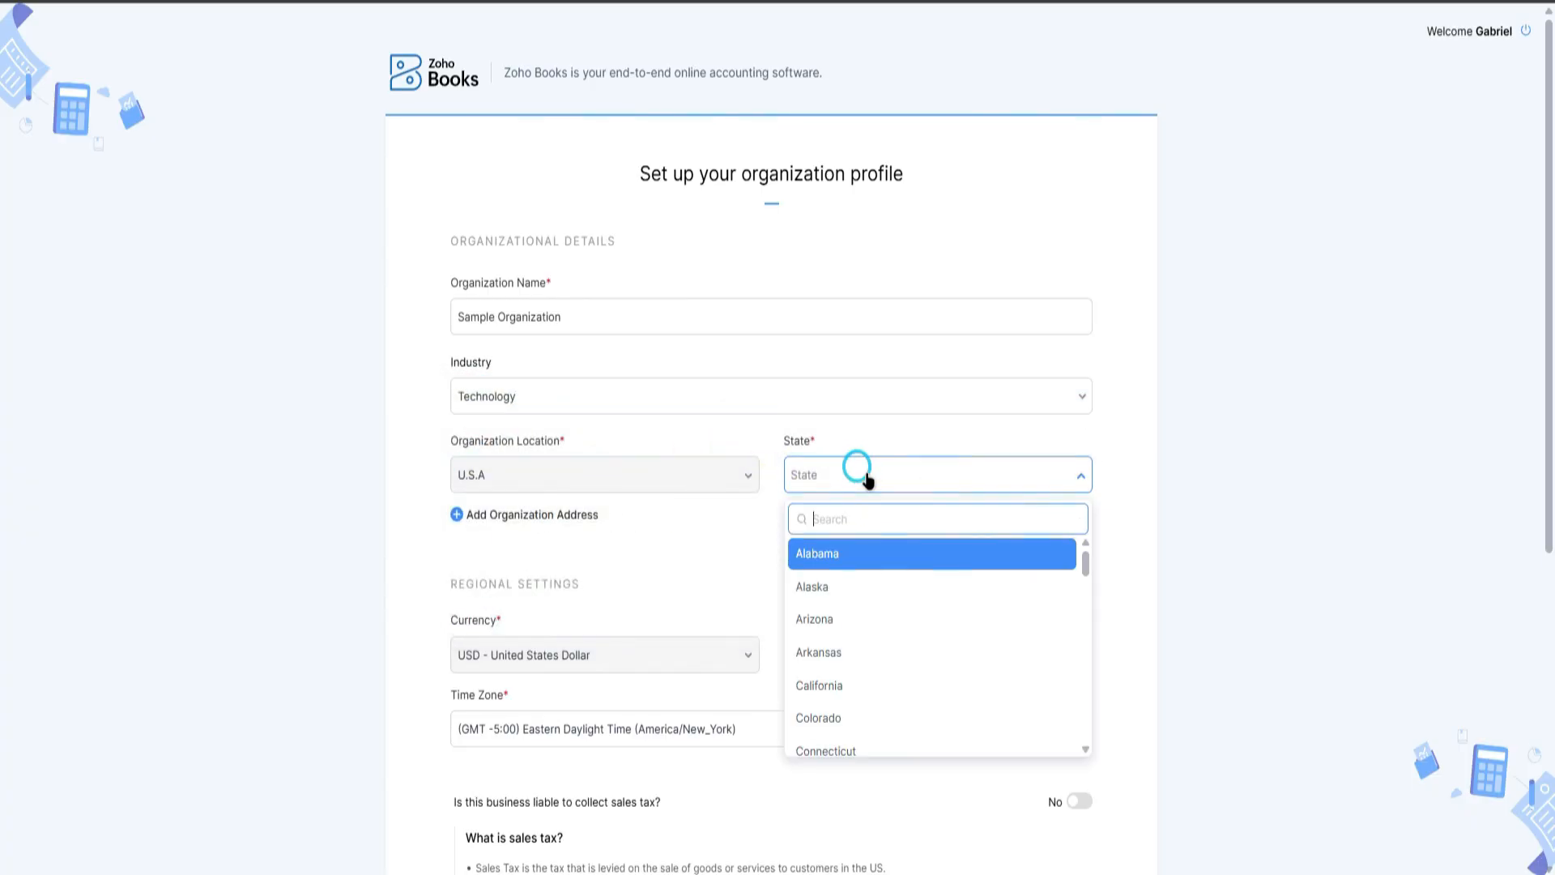
pyautogui.click(1253, 489)
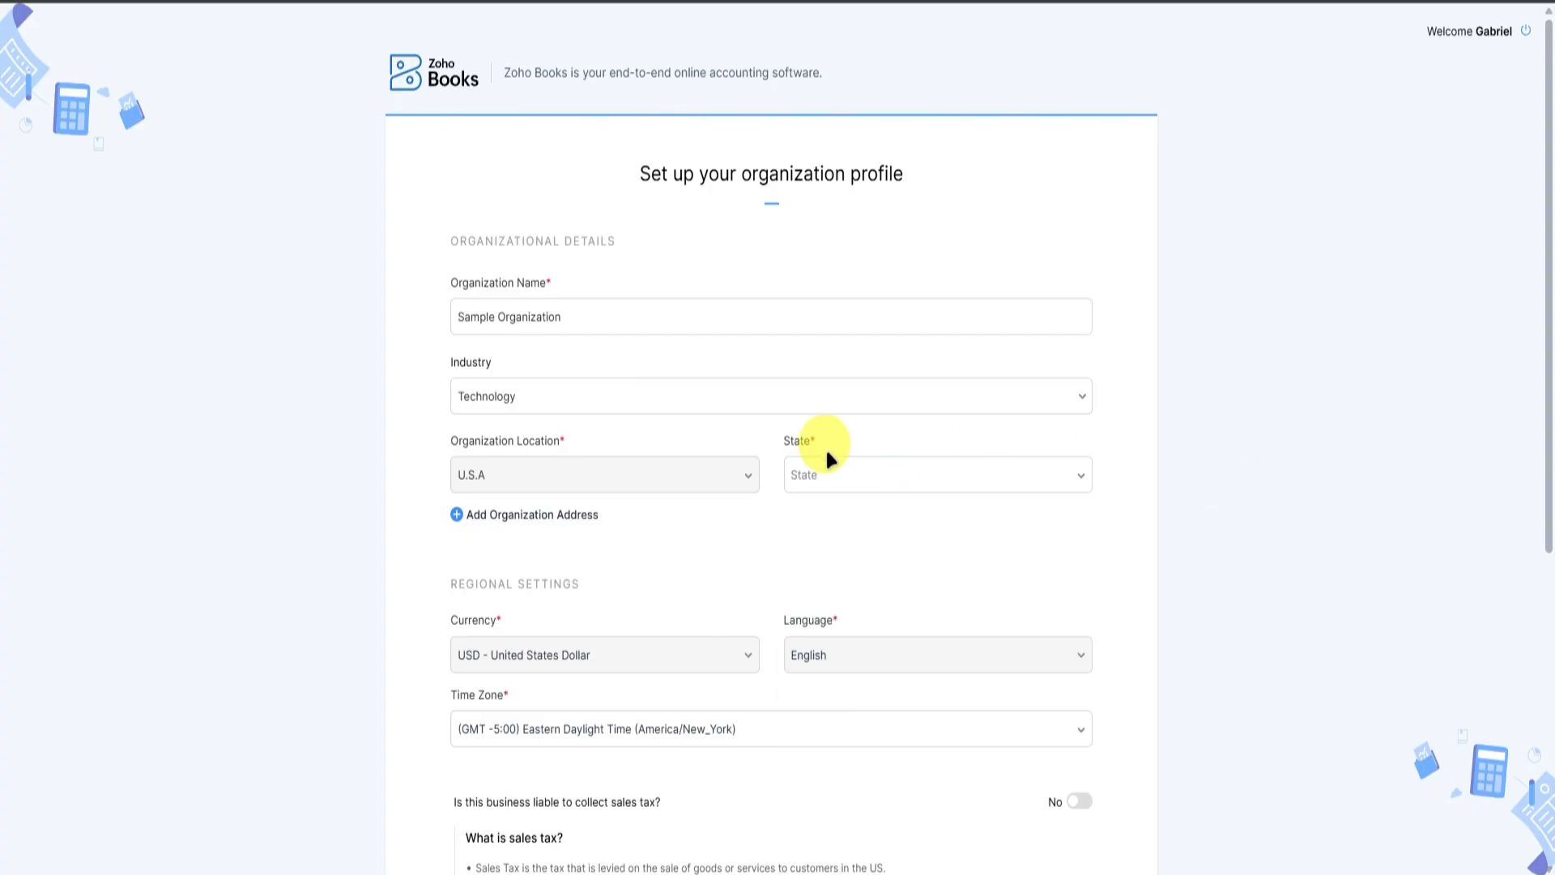
pyautogui.click(852, 478)
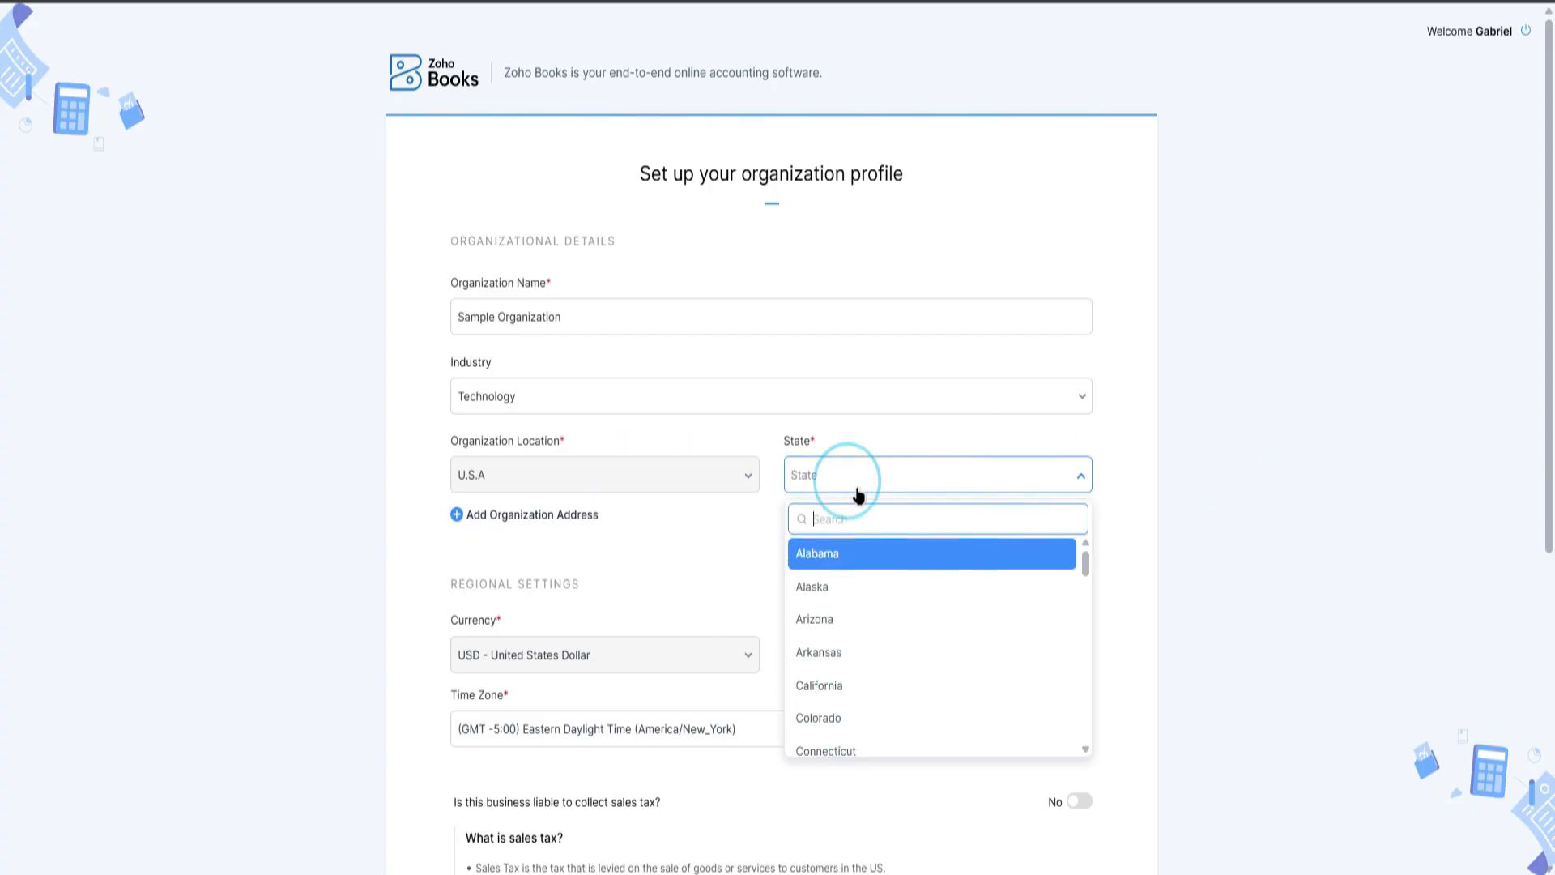
pyautogui.scroll(-12, 952, 627)
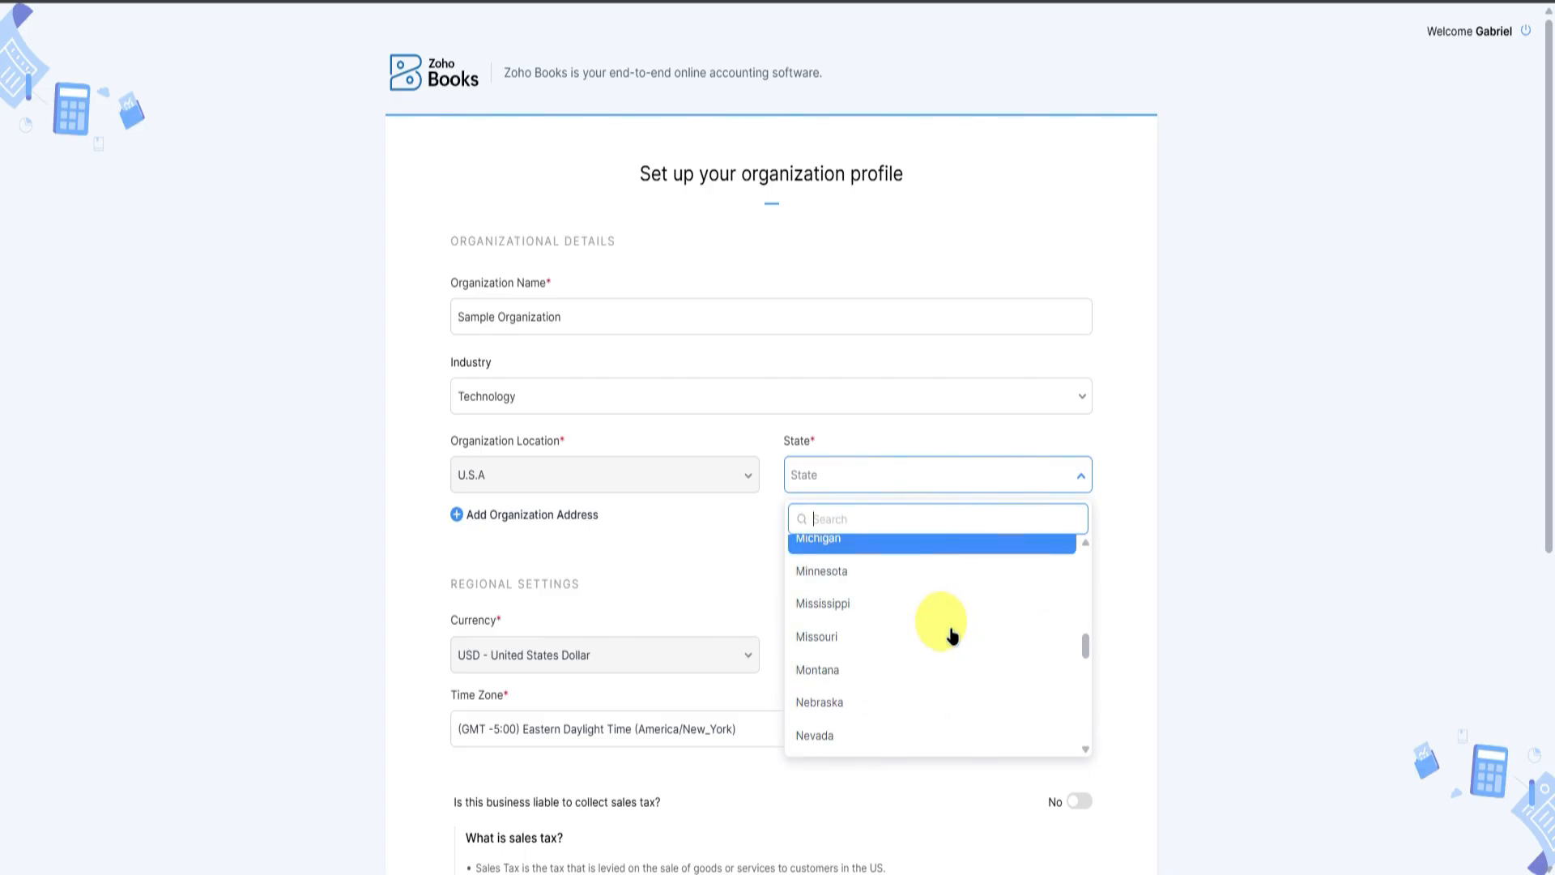
pyautogui.scroll(10, 927, 635)
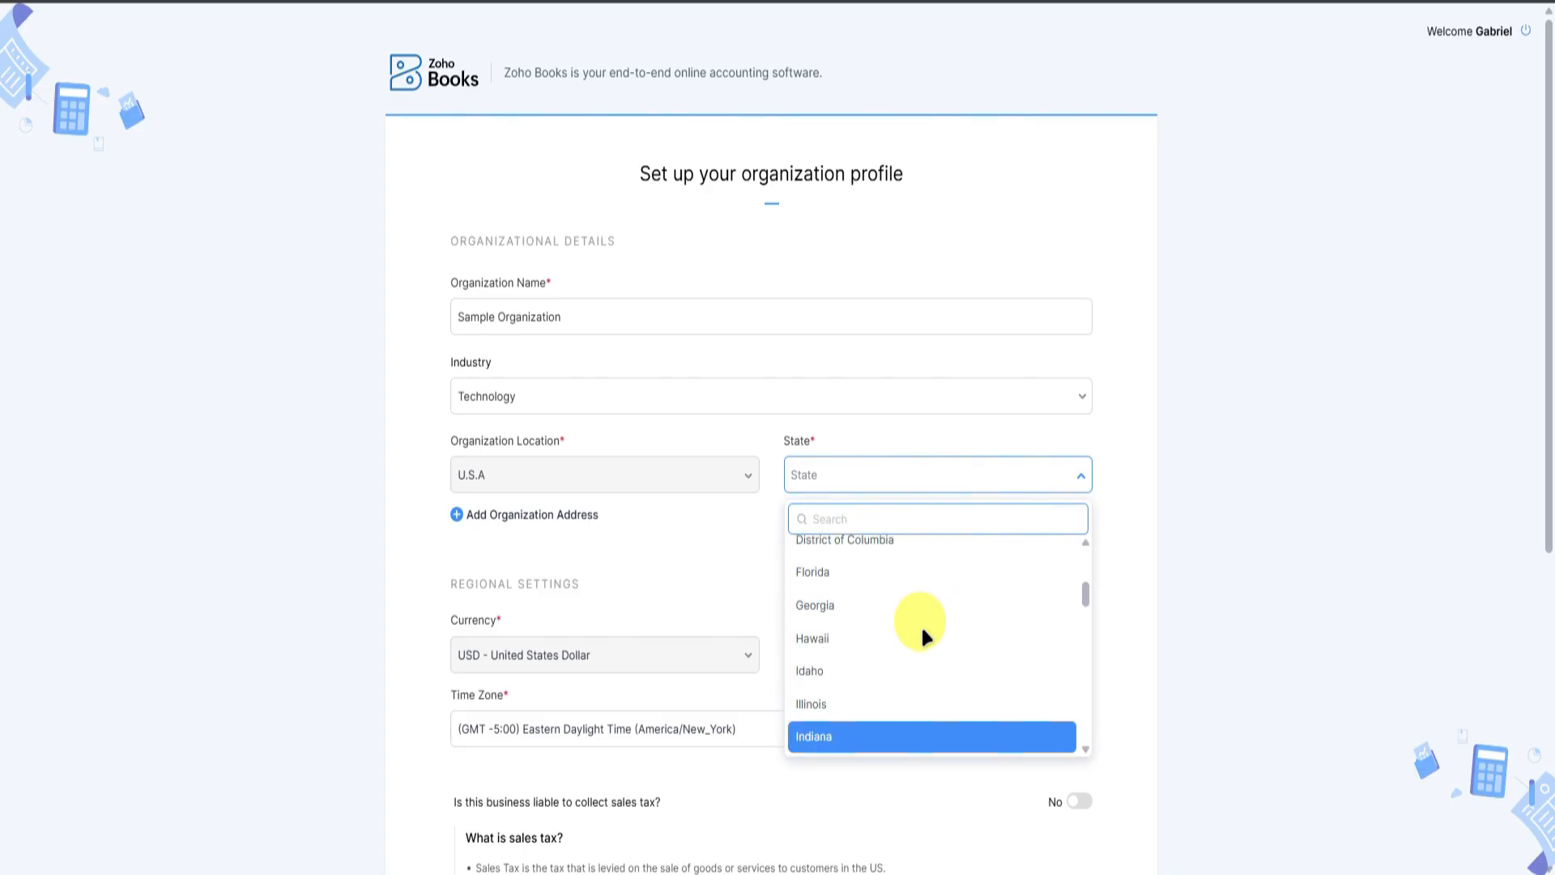
pyautogui.click(909, 658)
# Check the currency, language and time zone choices in the profile's regional settings.
pyautogui.scroll(-1, 746, 530)
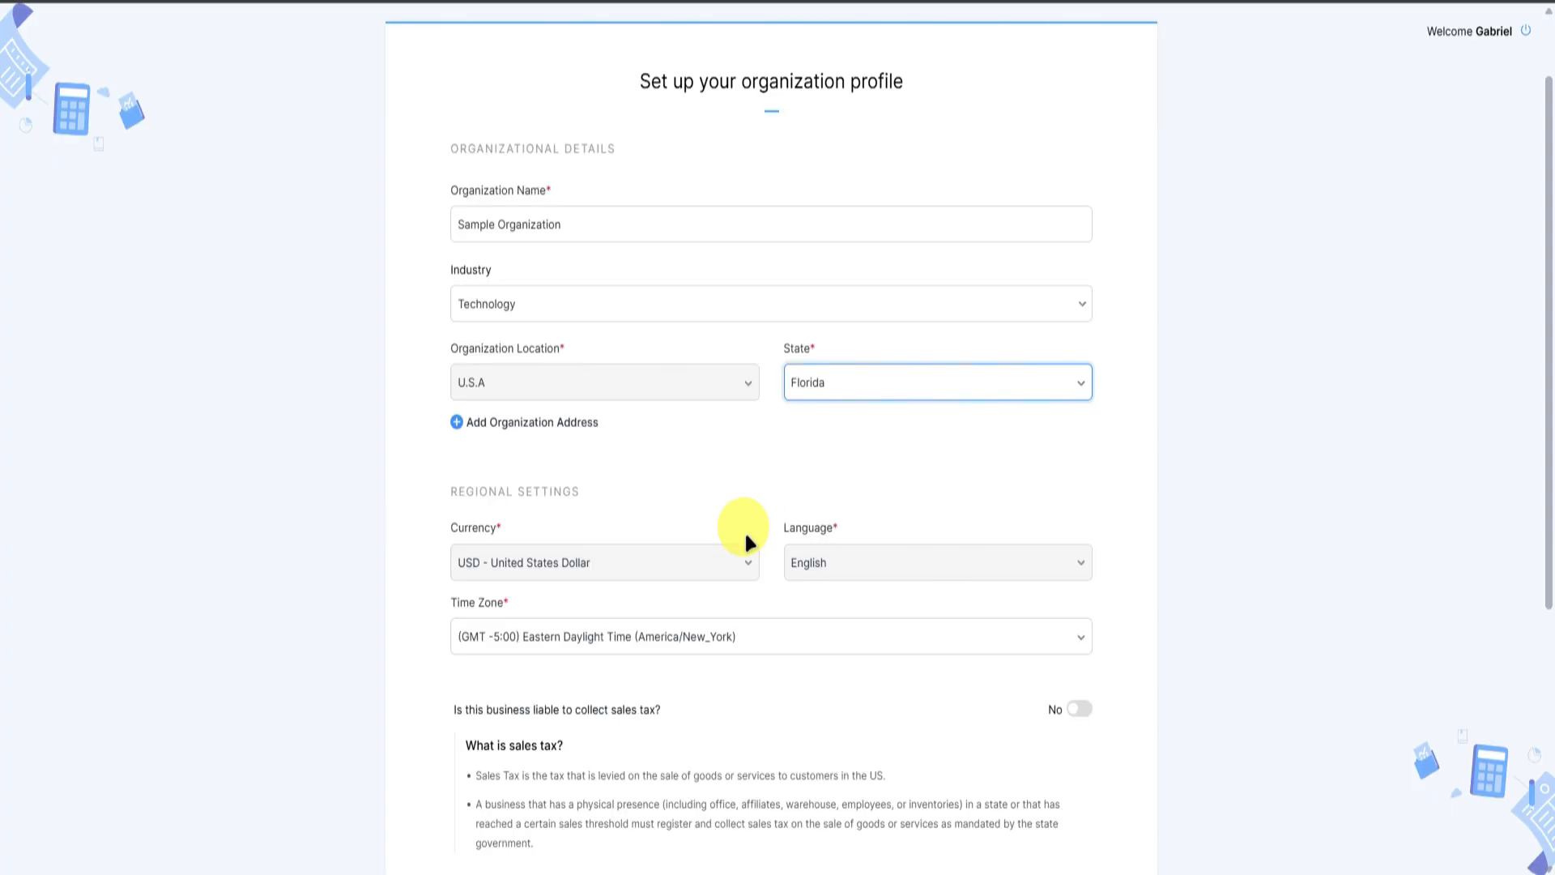
pyautogui.scroll(-1, 688, 518)
pyautogui.click(591, 470)
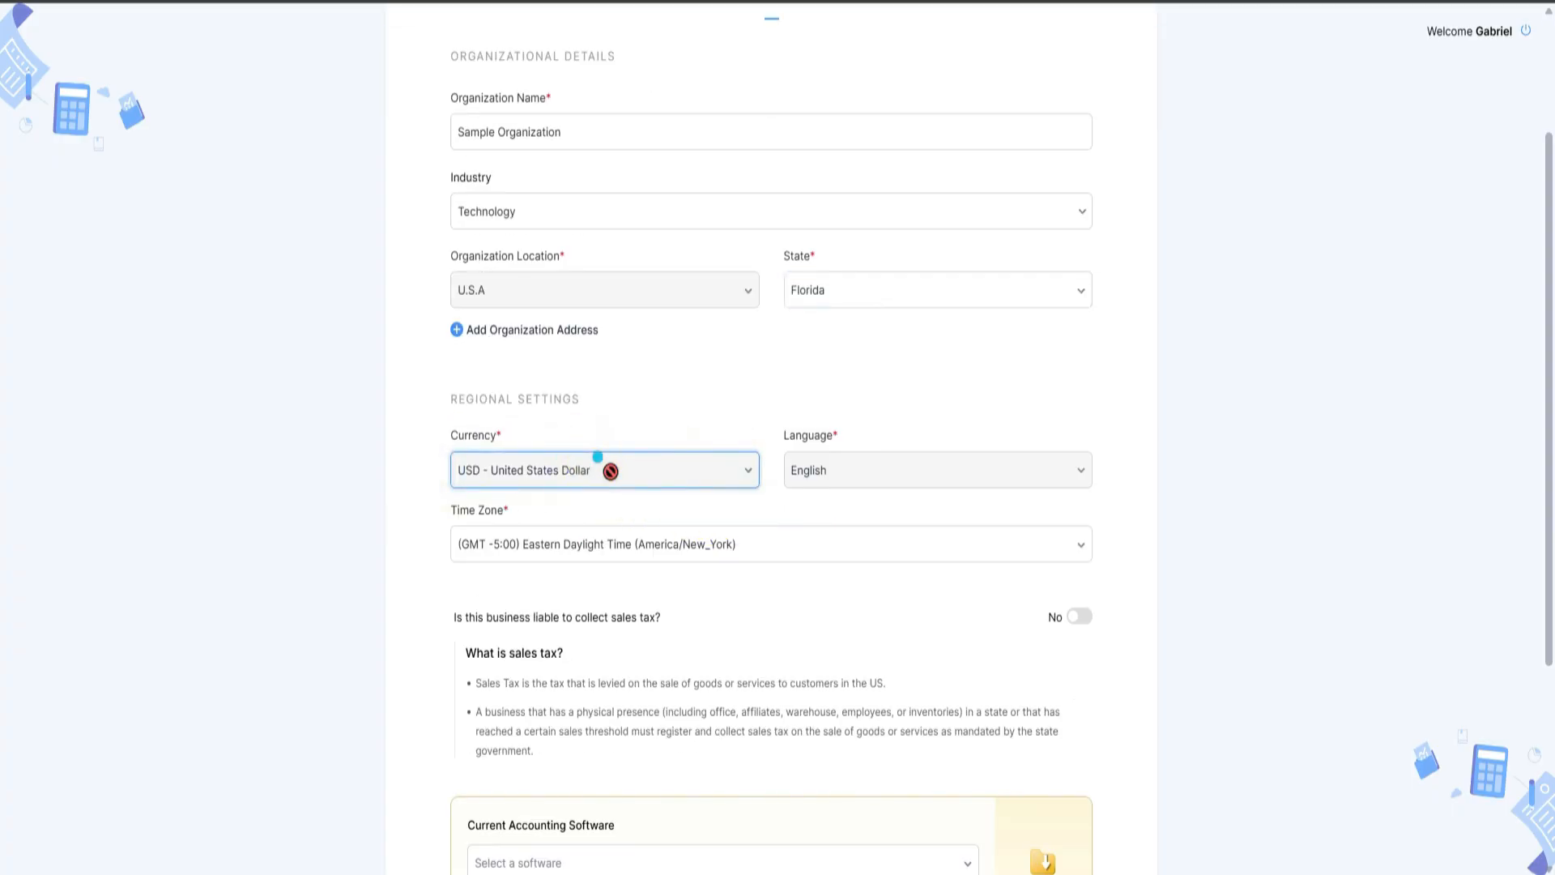
pyautogui.click(834, 462)
pyautogui.click(873, 541)
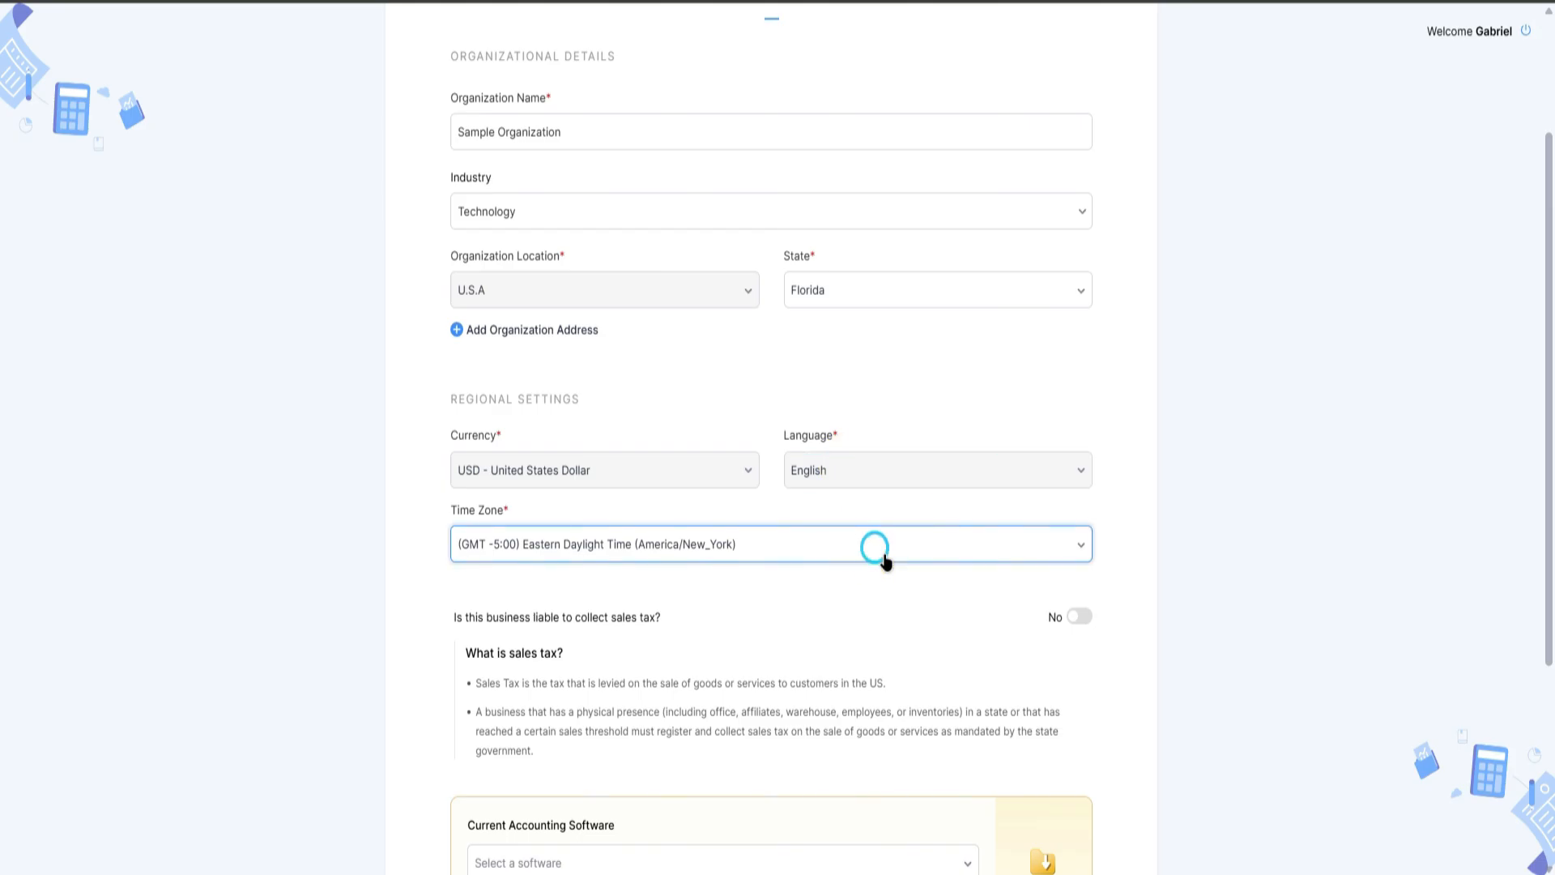
pyautogui.click(883, 544)
pyautogui.click(1222, 583)
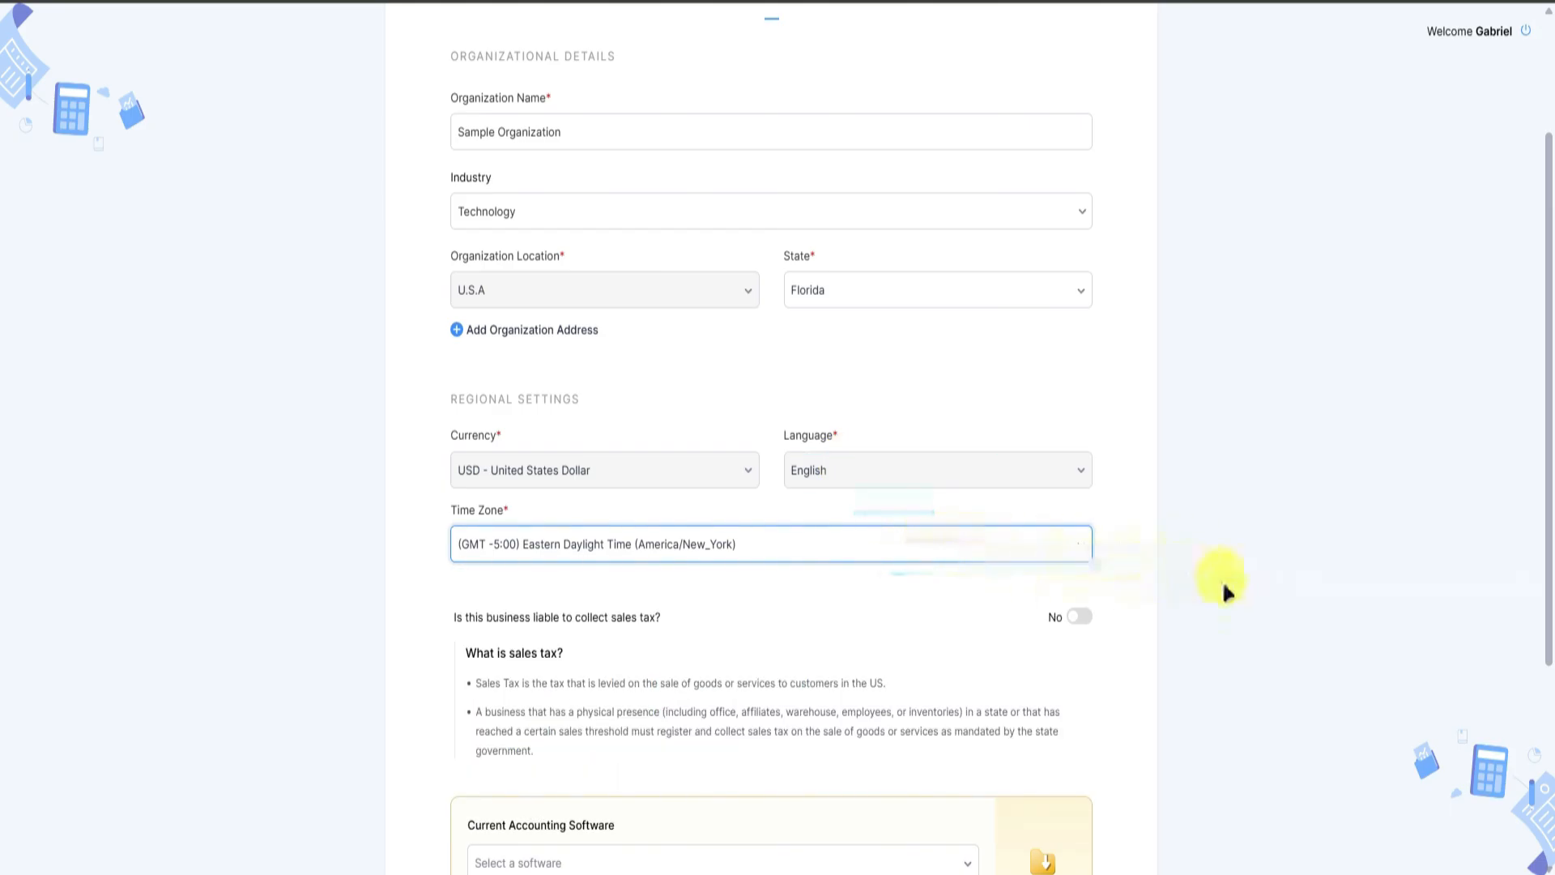
# Set the current accounting software to Others and submit the organization profile.
pyautogui.scroll(-2, 1255, 583)
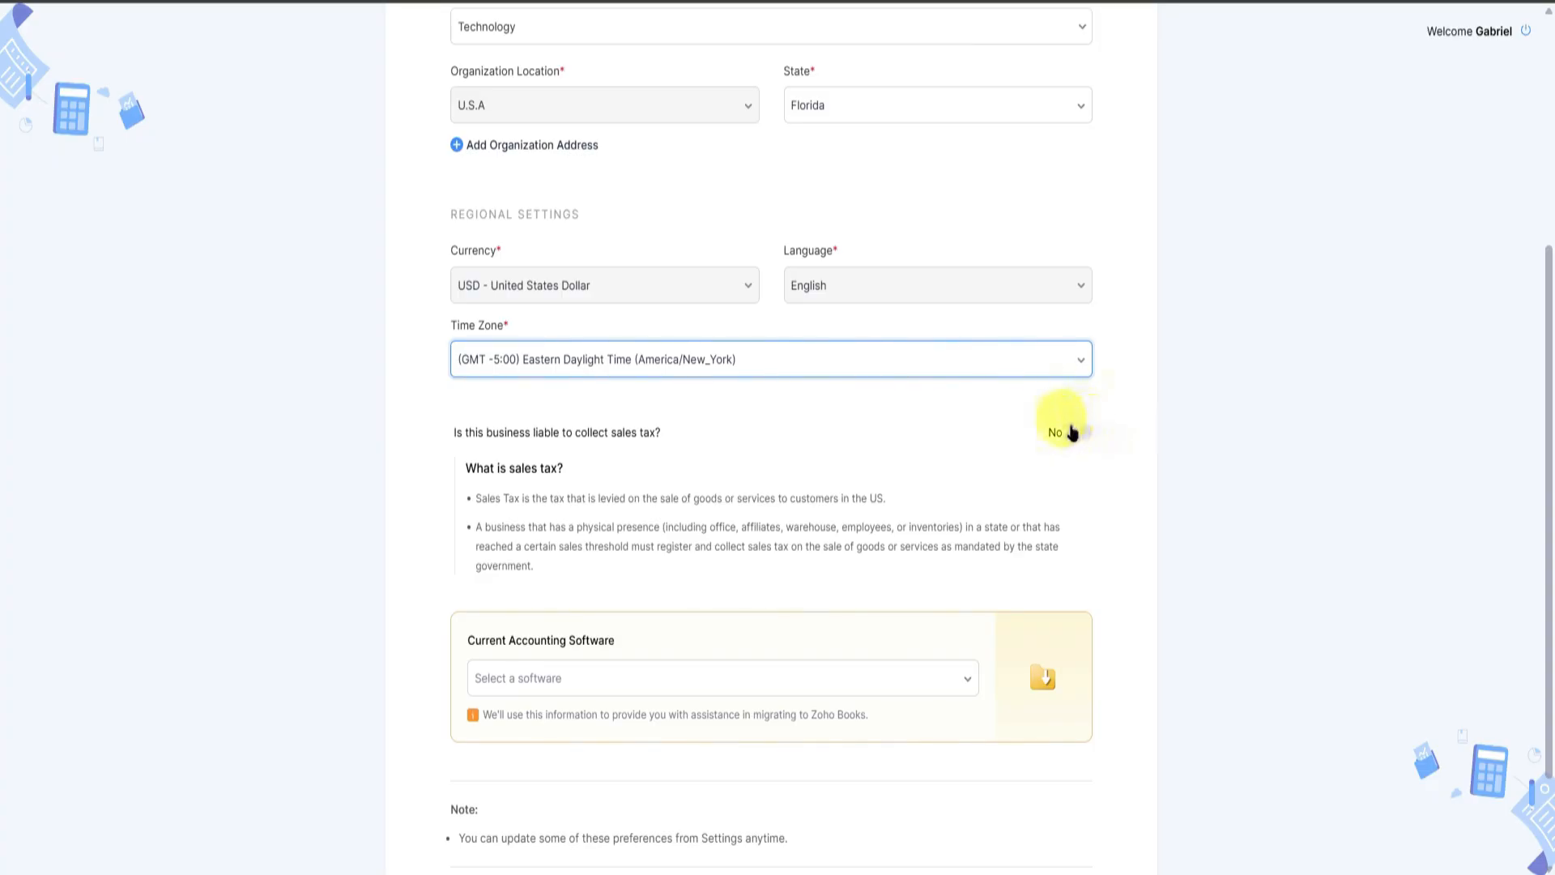
pyautogui.scroll(-1, 802, 482)
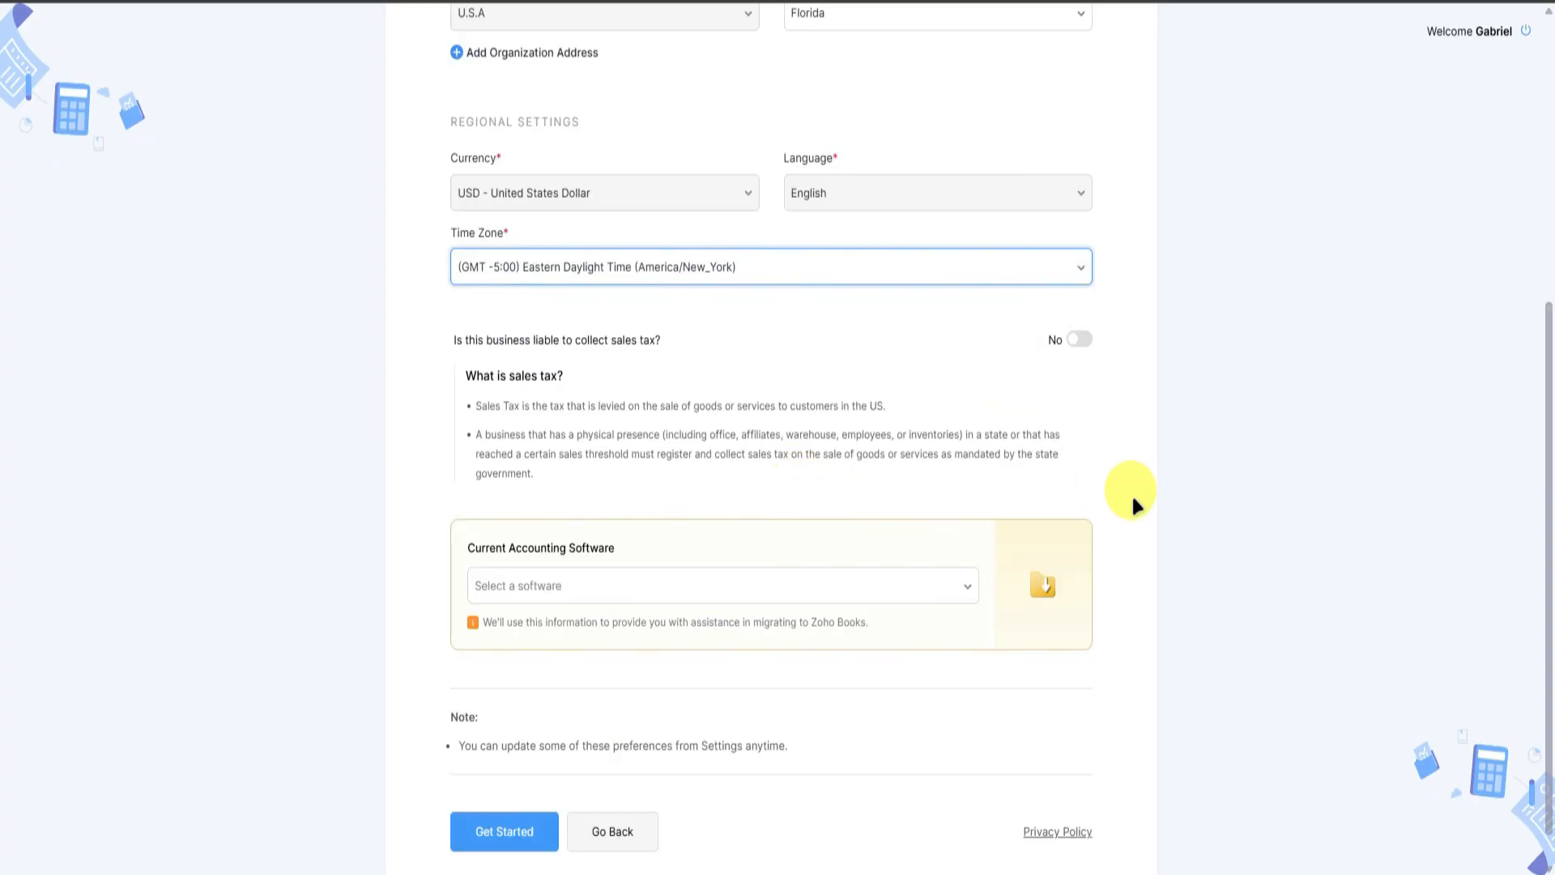
pyautogui.scroll(-1, 737, 537)
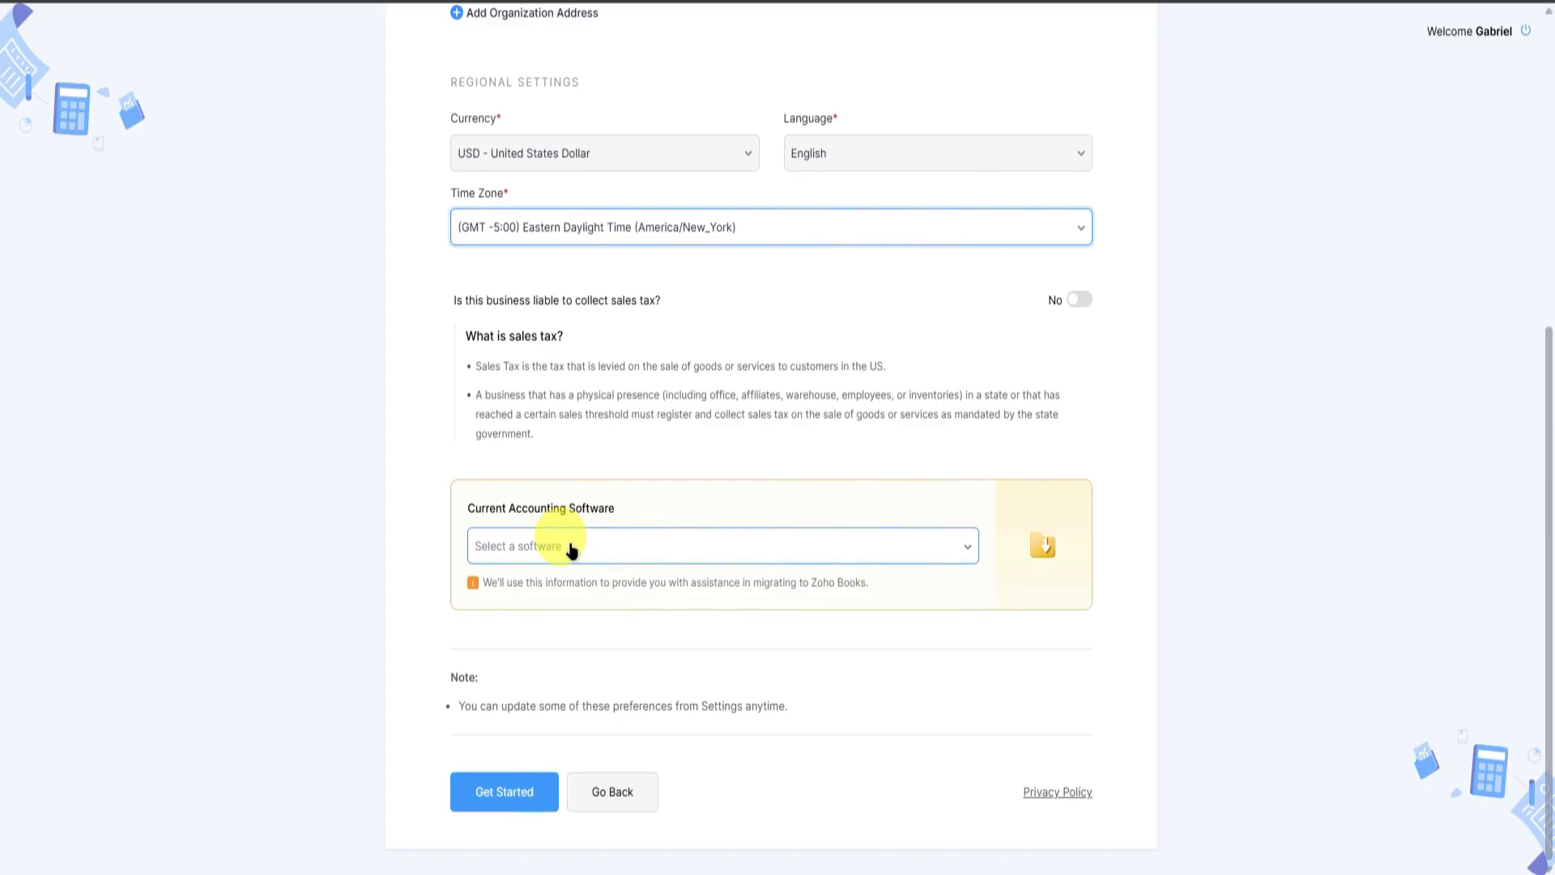
pyautogui.click(589, 546)
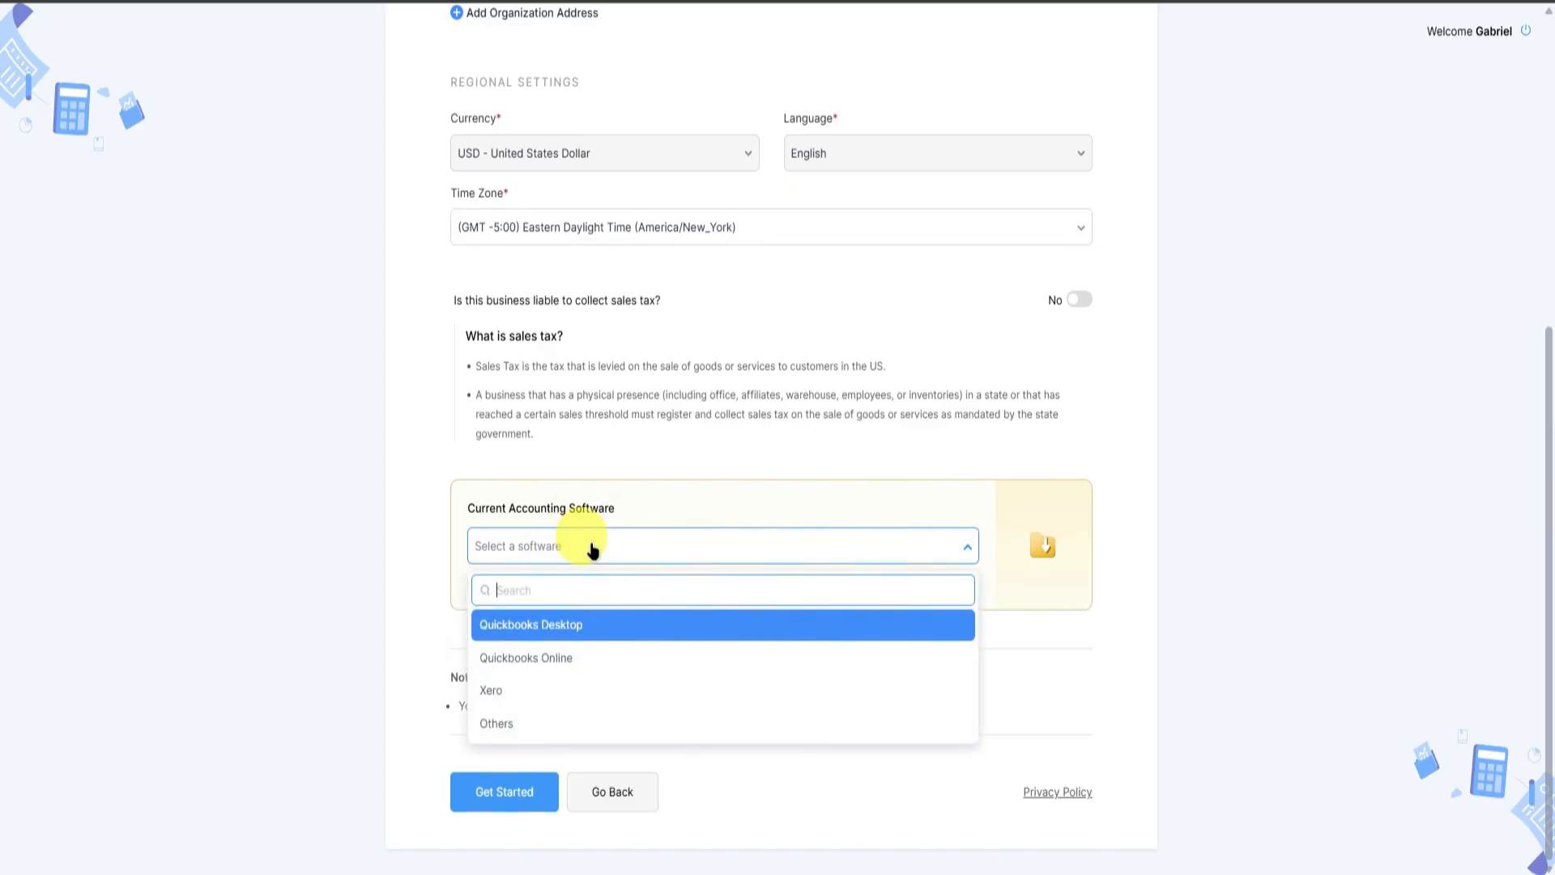
pyautogui.click(614, 721)
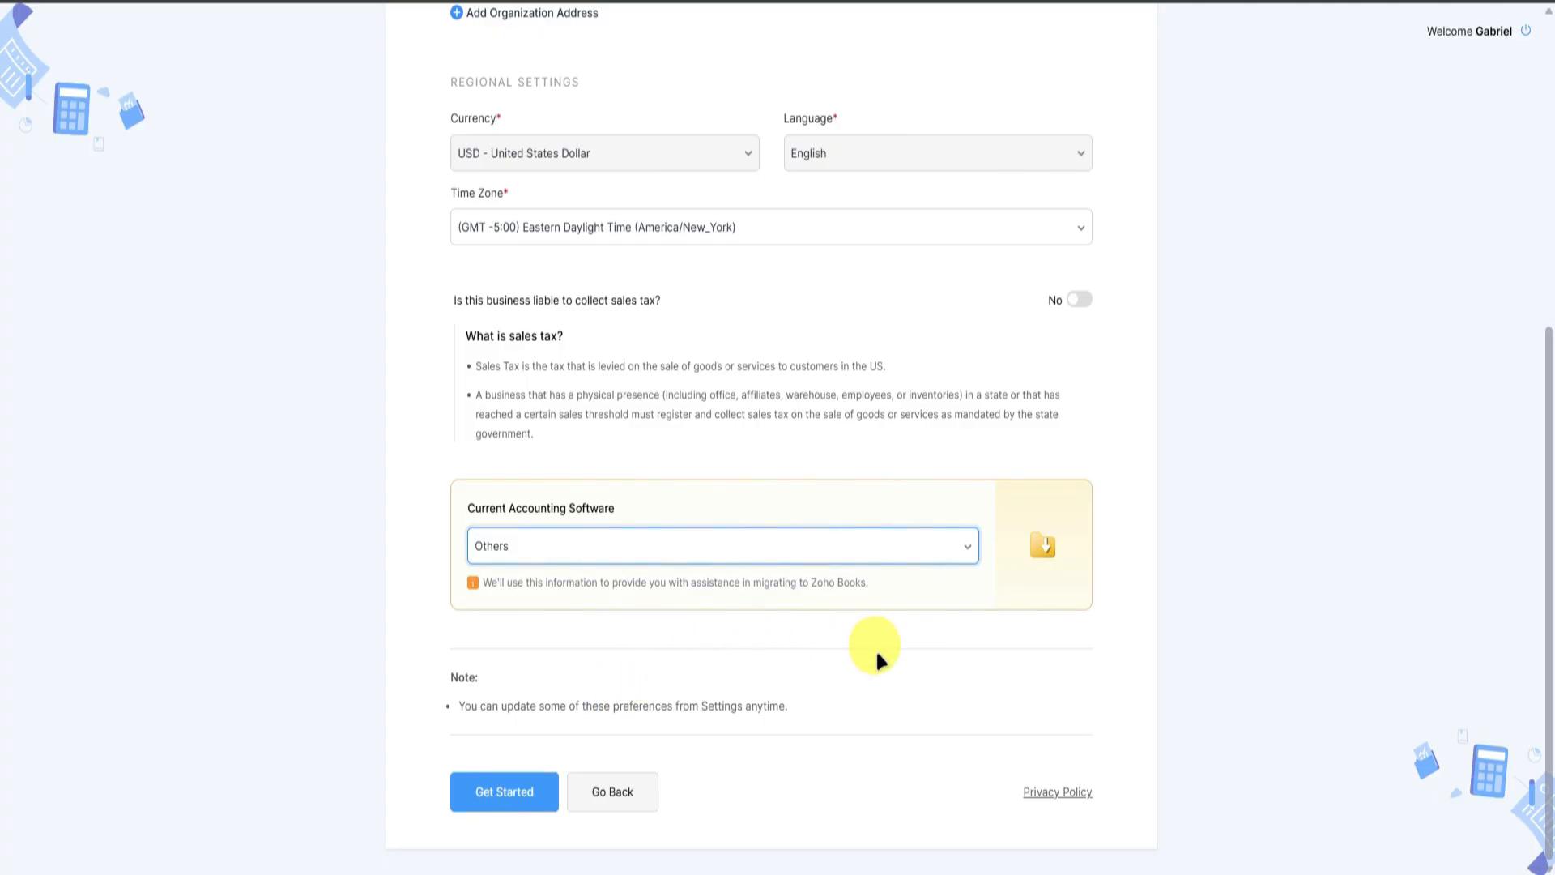
pyautogui.click(519, 794)
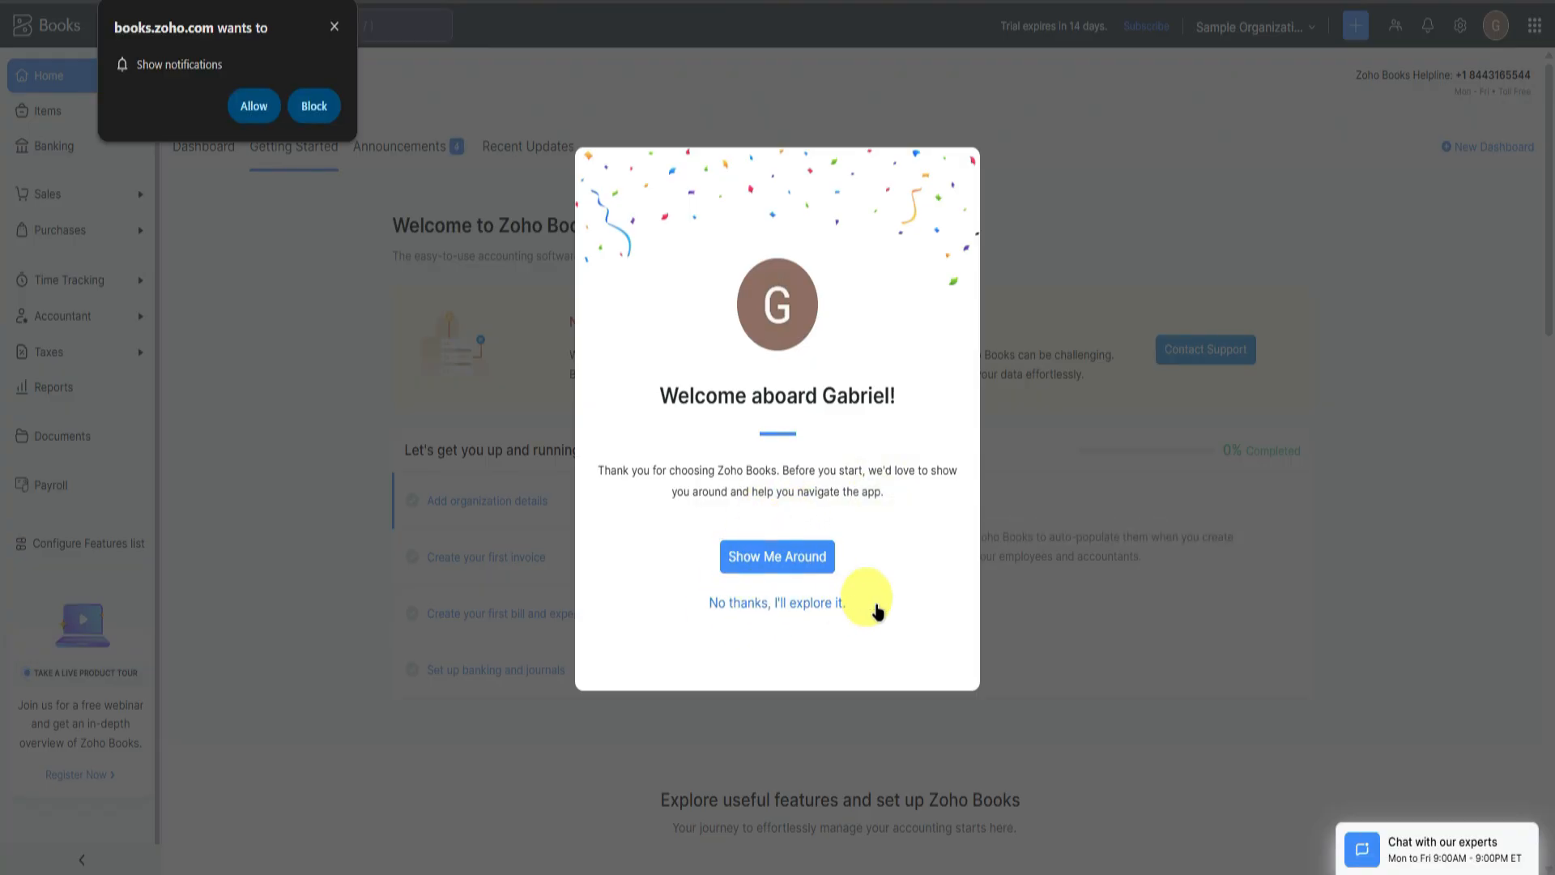
# Decline the introductory tour and block the site's request to show notifications.
pyautogui.click(777, 603)
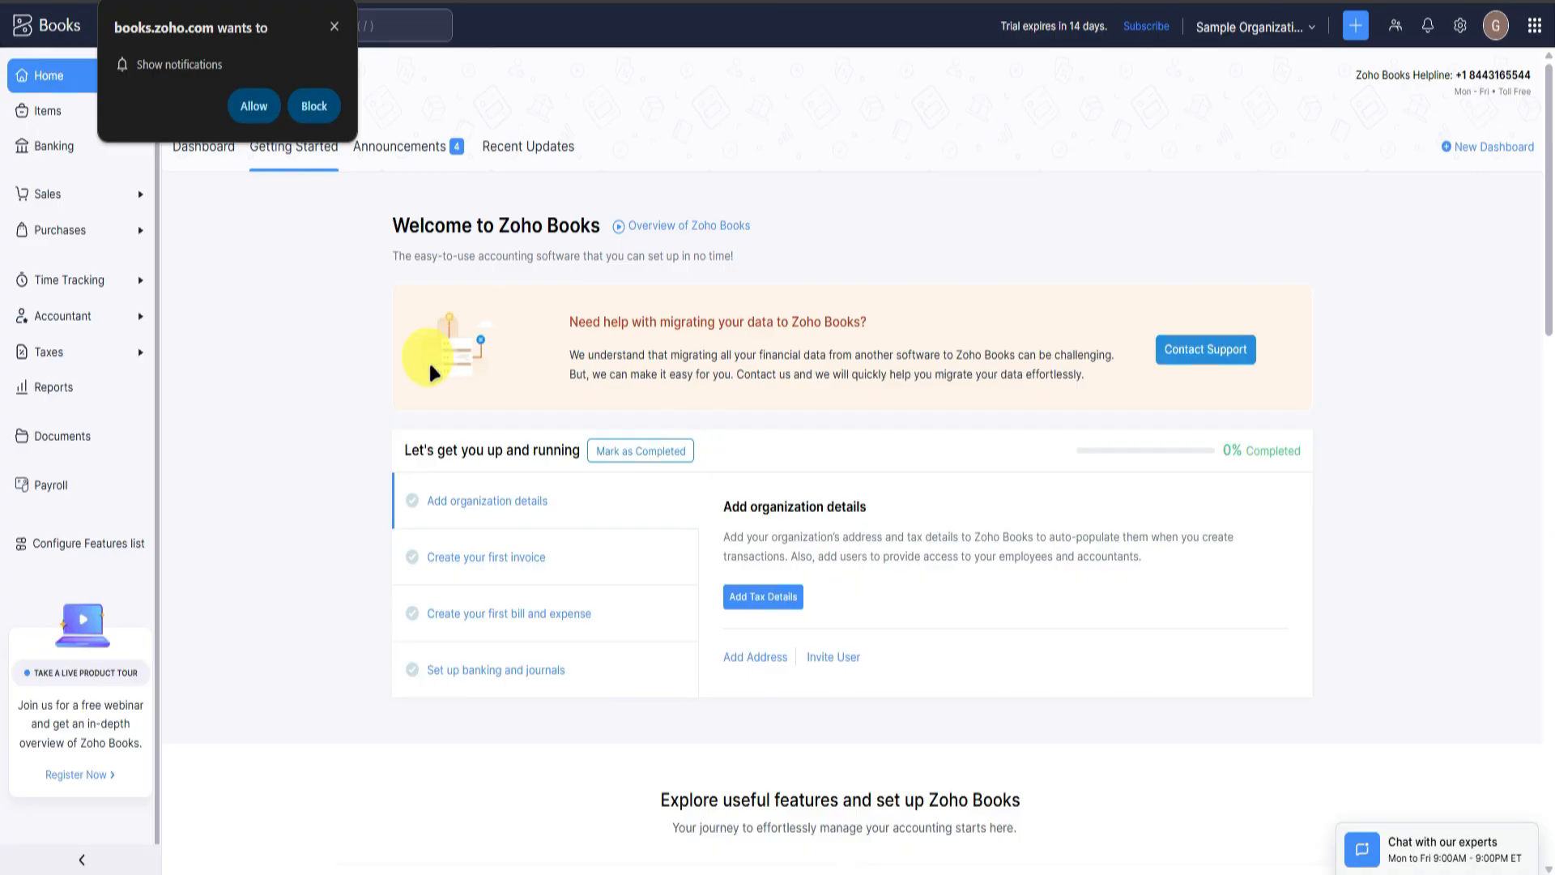
pyautogui.click(314, 105)
# Look through the getting-started page and its setup tasks for organization details, first invoice, first bill and expense, and banking and journals.
pyautogui.scroll(-4, 386, 328)
pyautogui.scroll(2, 411, 353)
pyautogui.scroll(1, 412, 362)
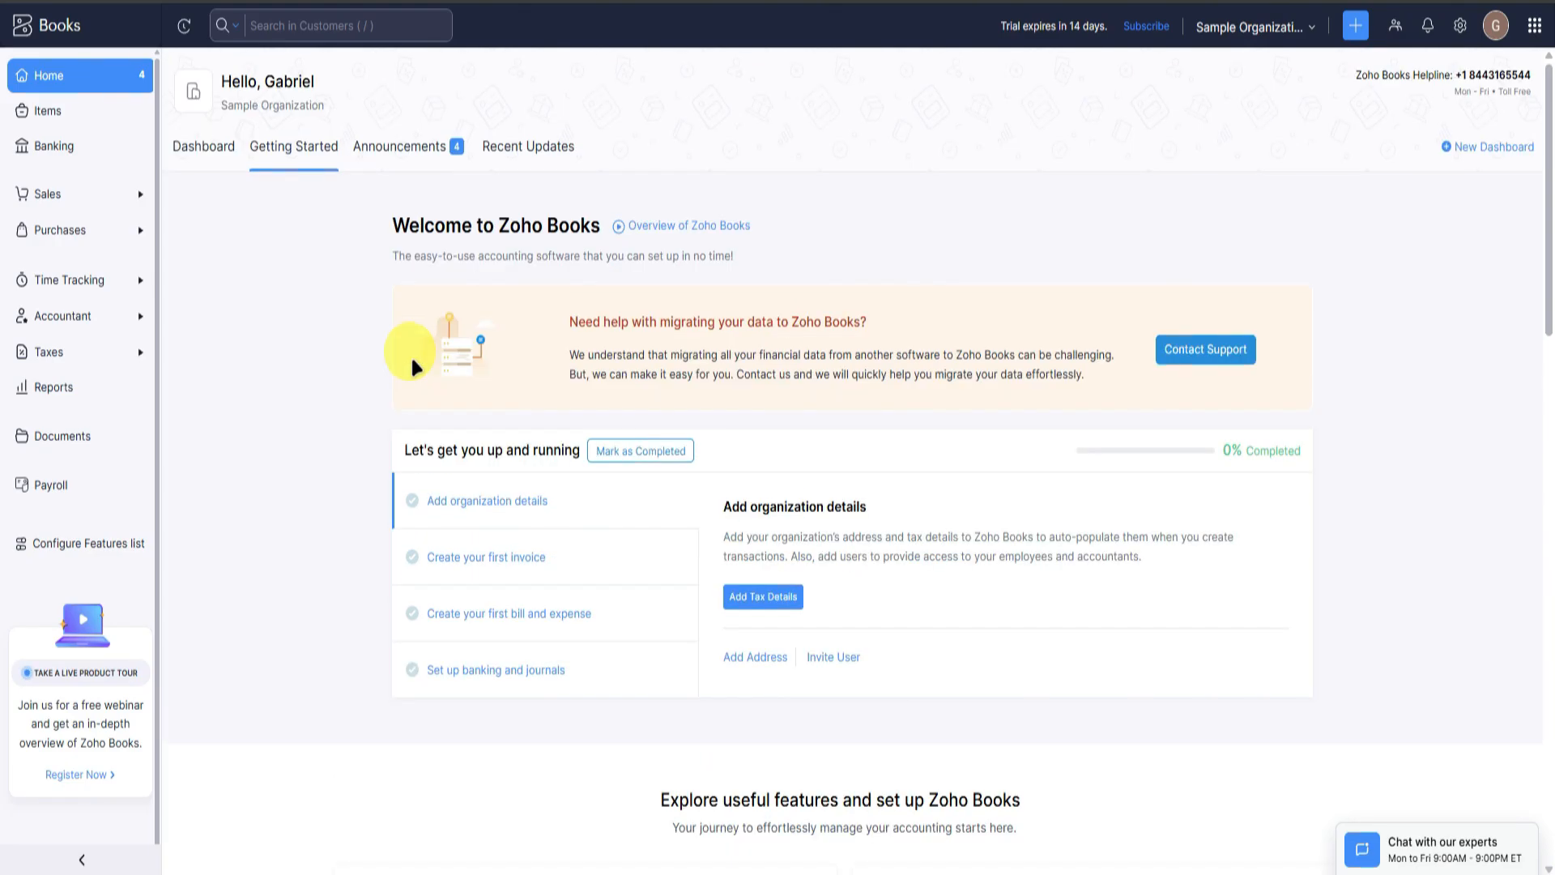
pyautogui.scroll(-4, 411, 353)
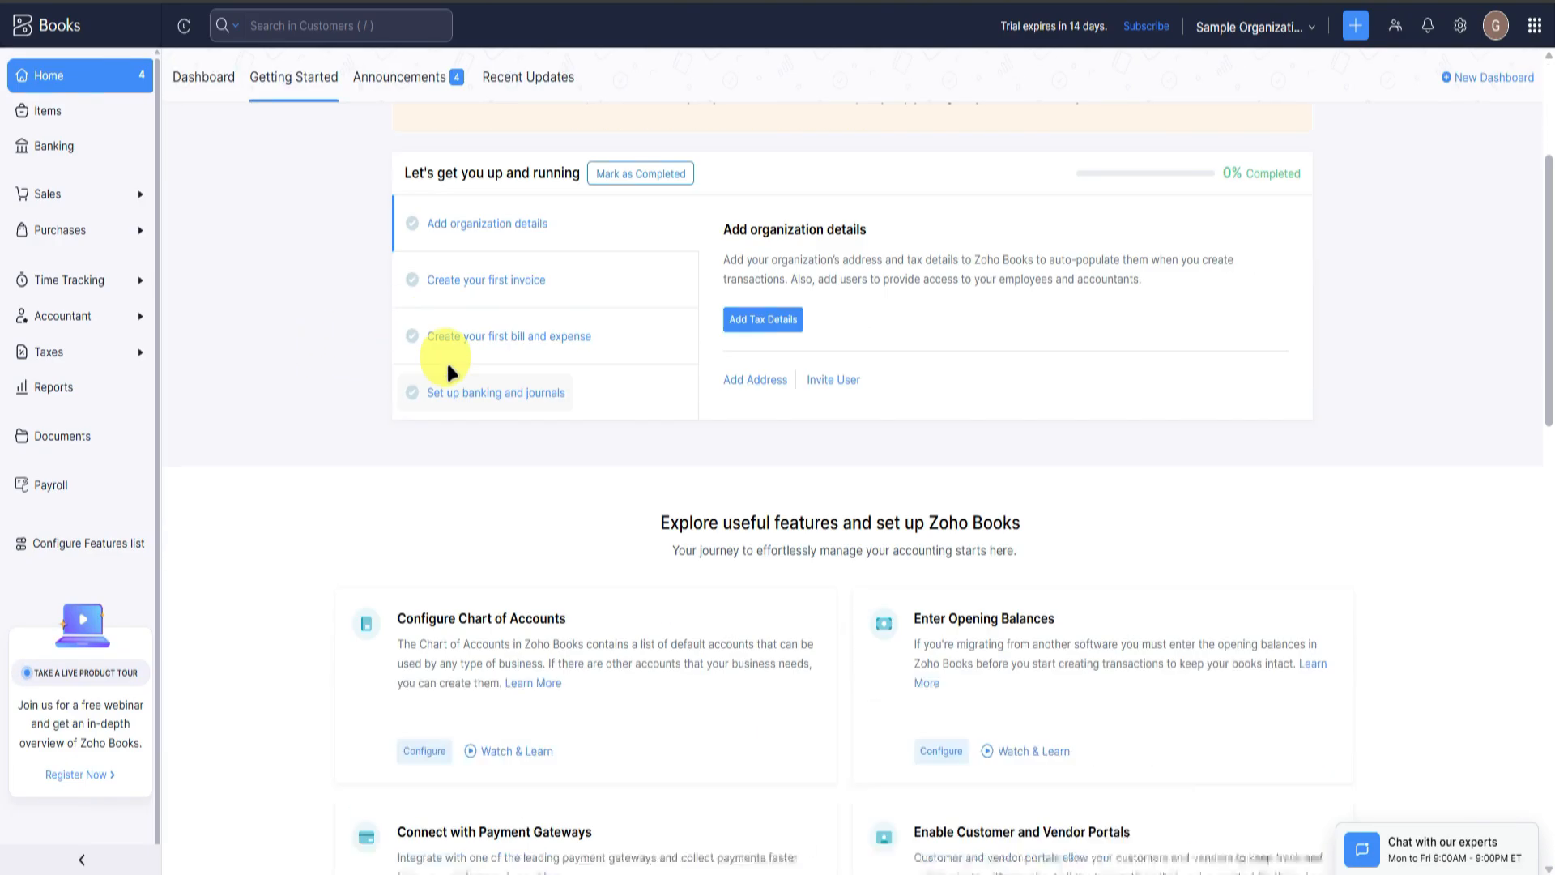
pyautogui.scroll(4, 891, 364)
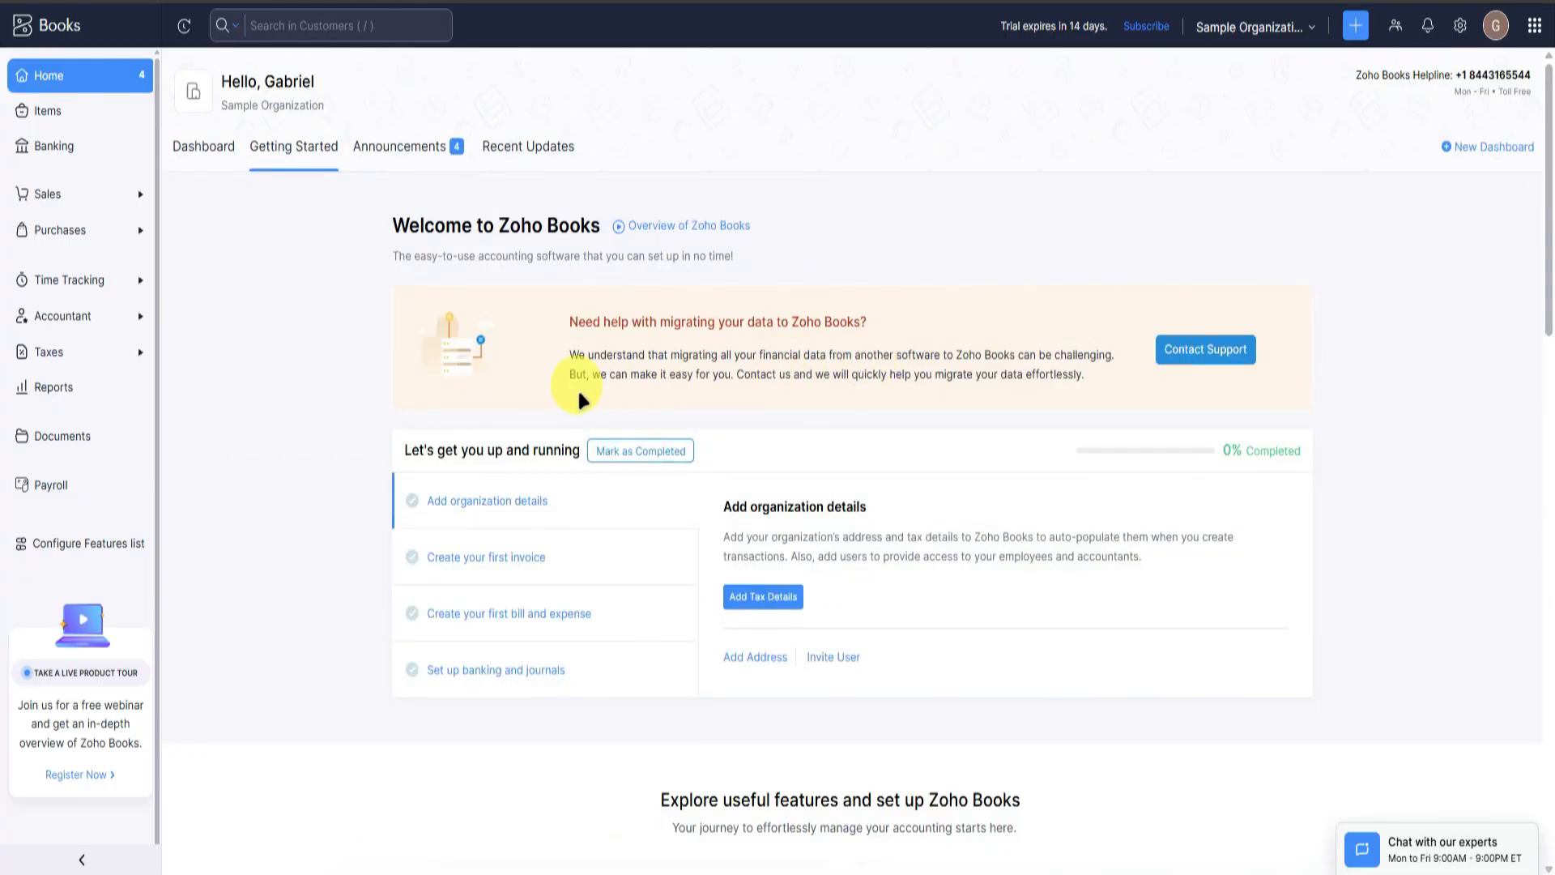
pyautogui.scroll(-1, 580, 356)
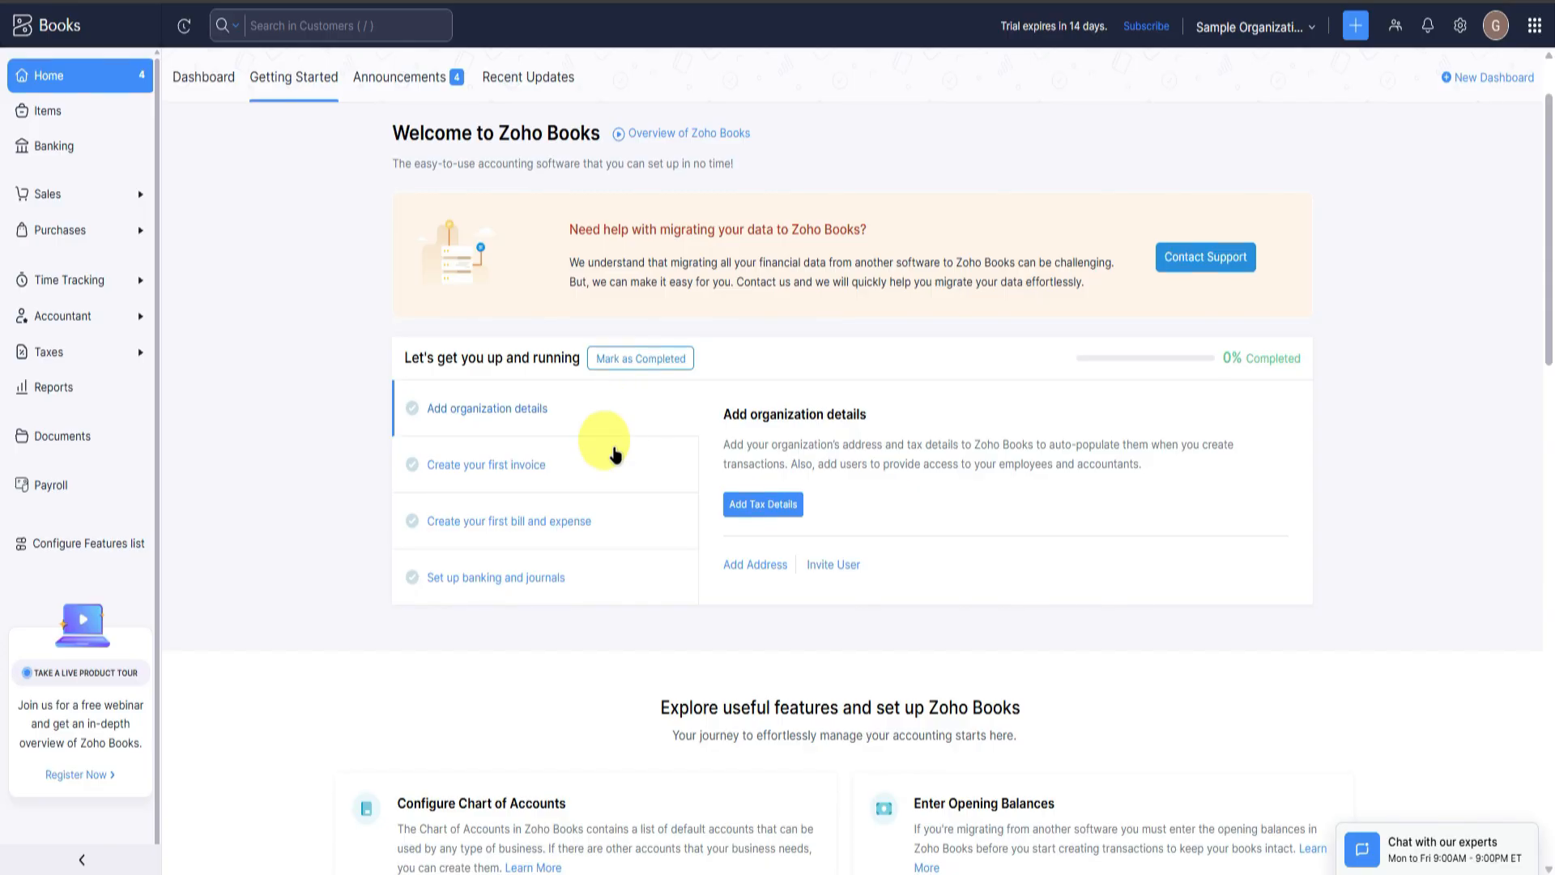
pyautogui.click(575, 468)
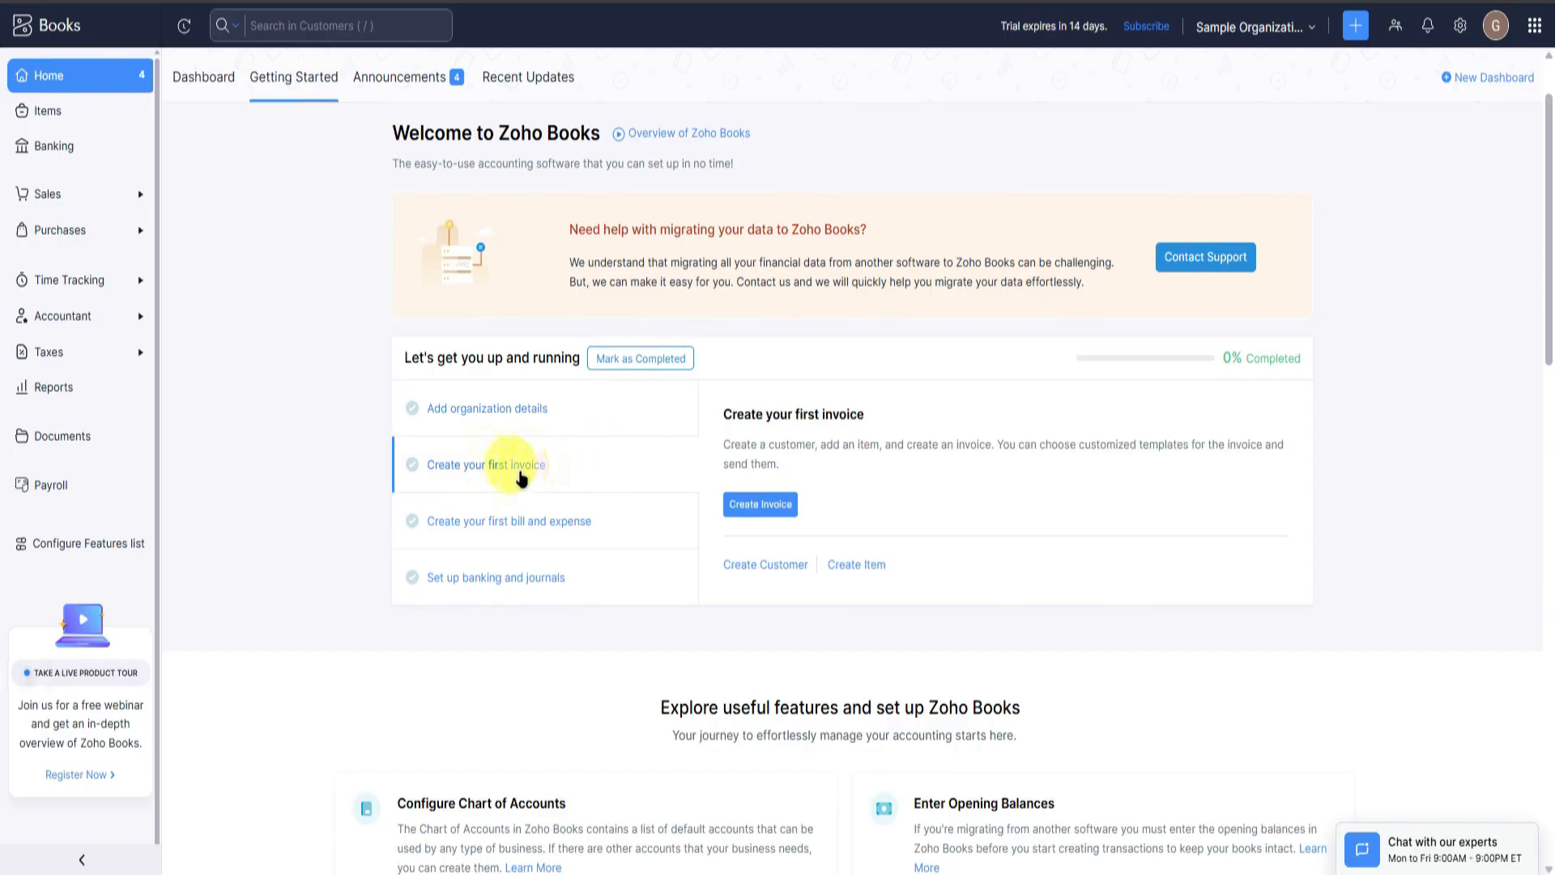
pyautogui.click(520, 513)
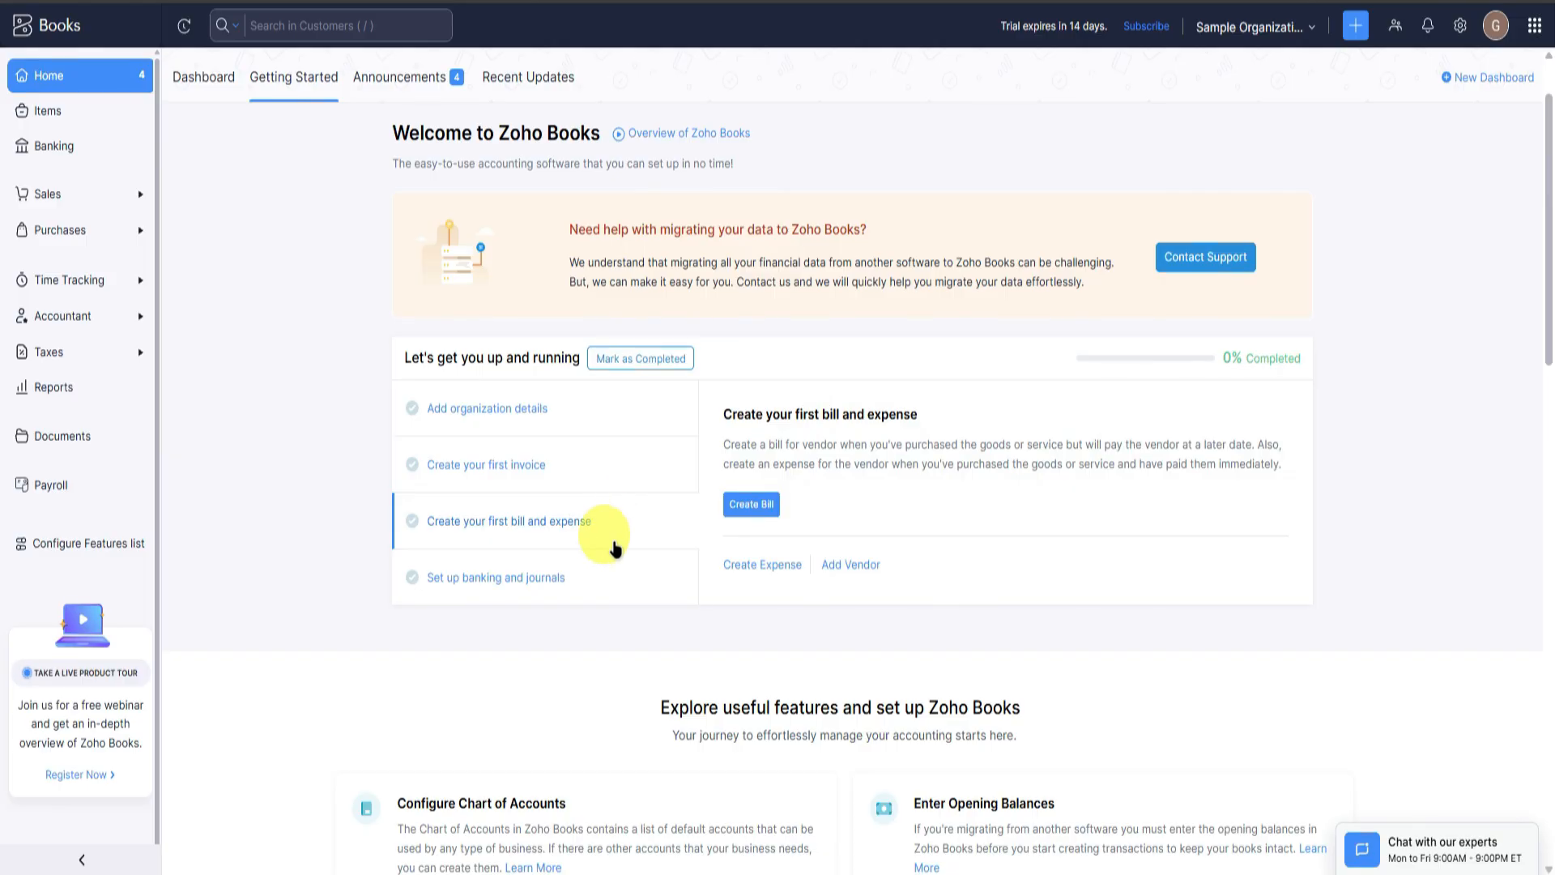
pyautogui.click(612, 584)
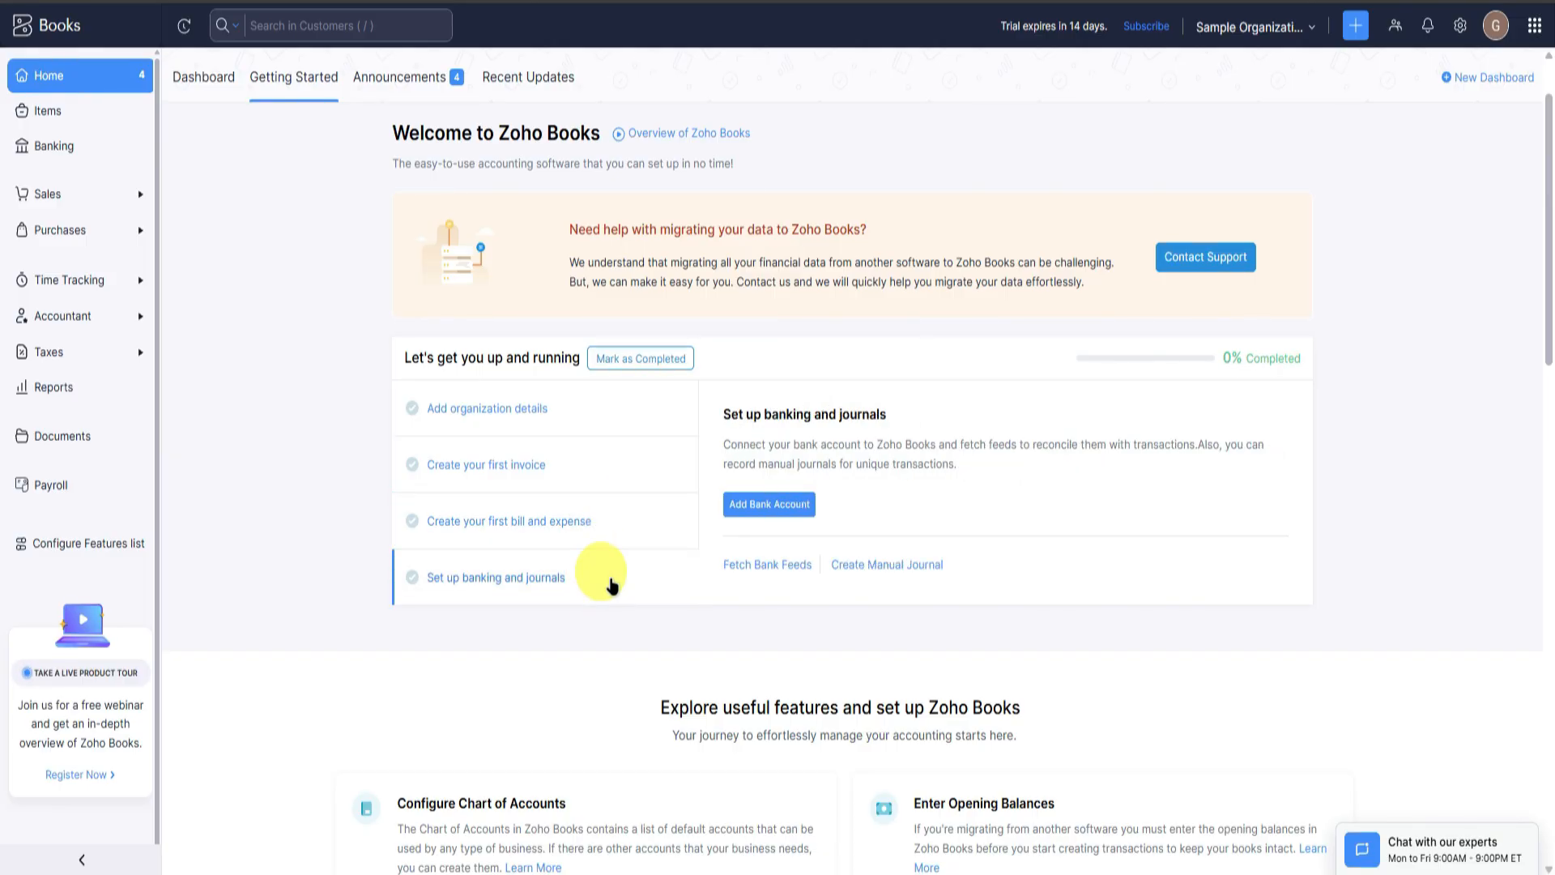
pyautogui.click(498, 409)
pyautogui.click(542, 466)
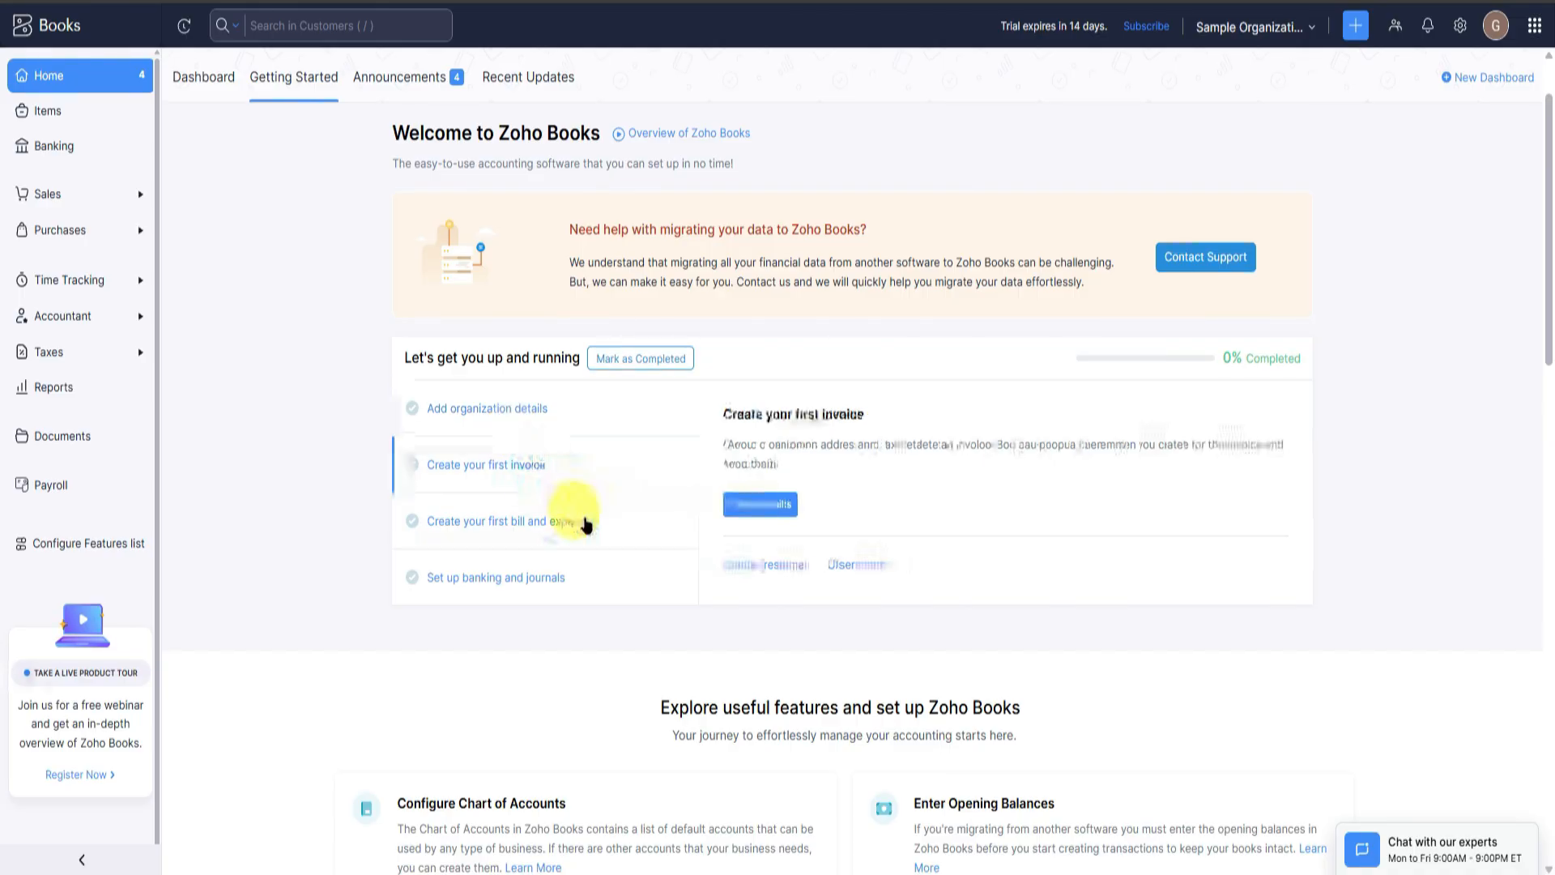
# Review each task in the getting-started checklist, from organization details through invoices, bills and expenses to banking, with its linked actions.
pyautogui.click(577, 518)
pyautogui.click(607, 567)
pyautogui.click(584, 418)
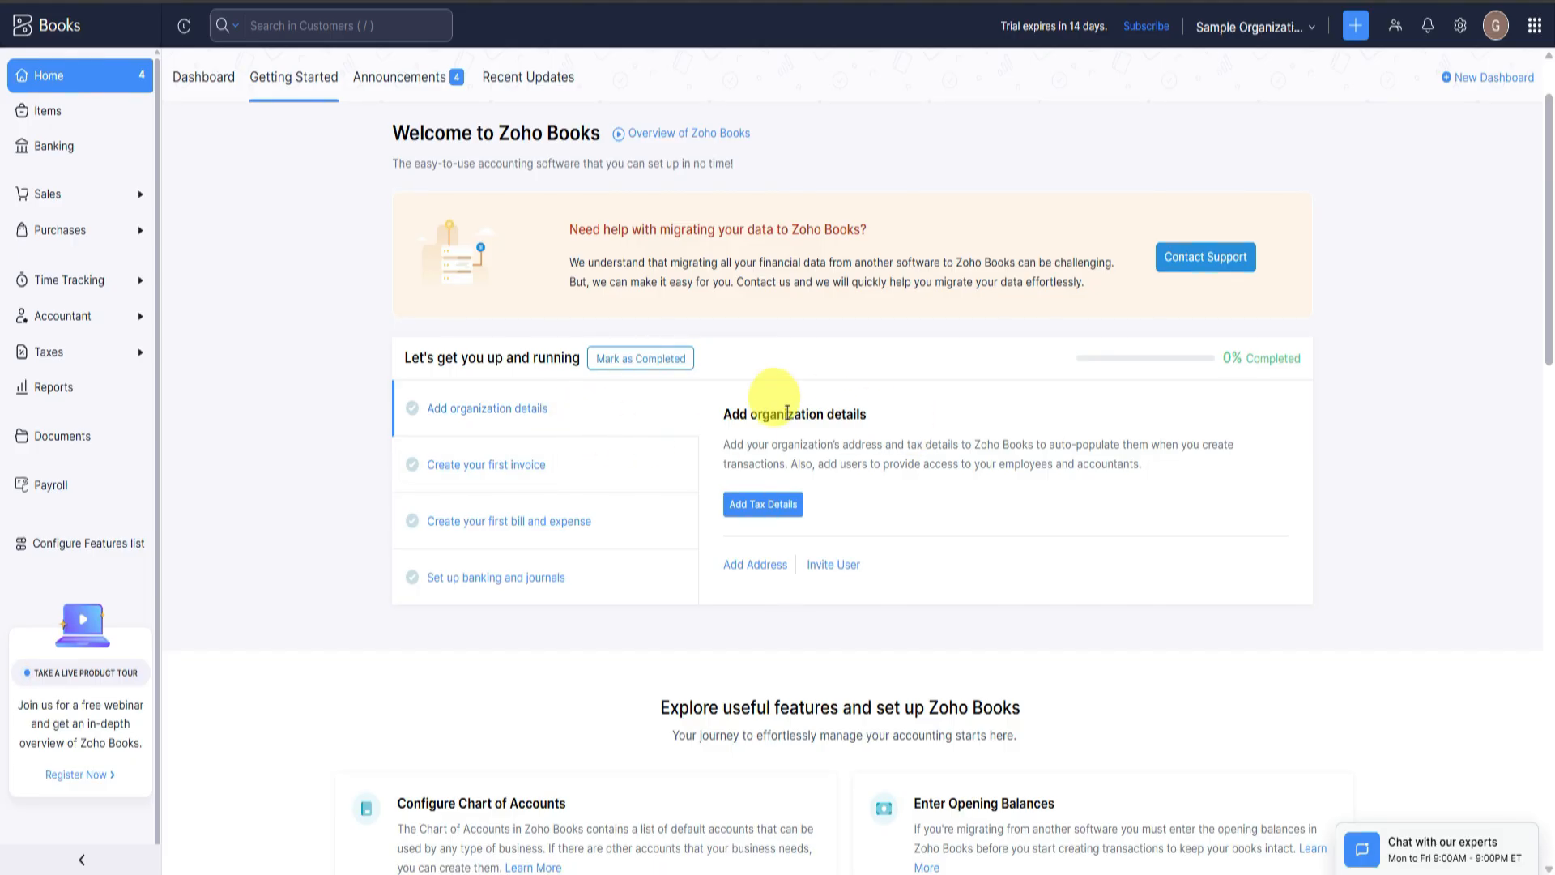
pyautogui.click(569, 466)
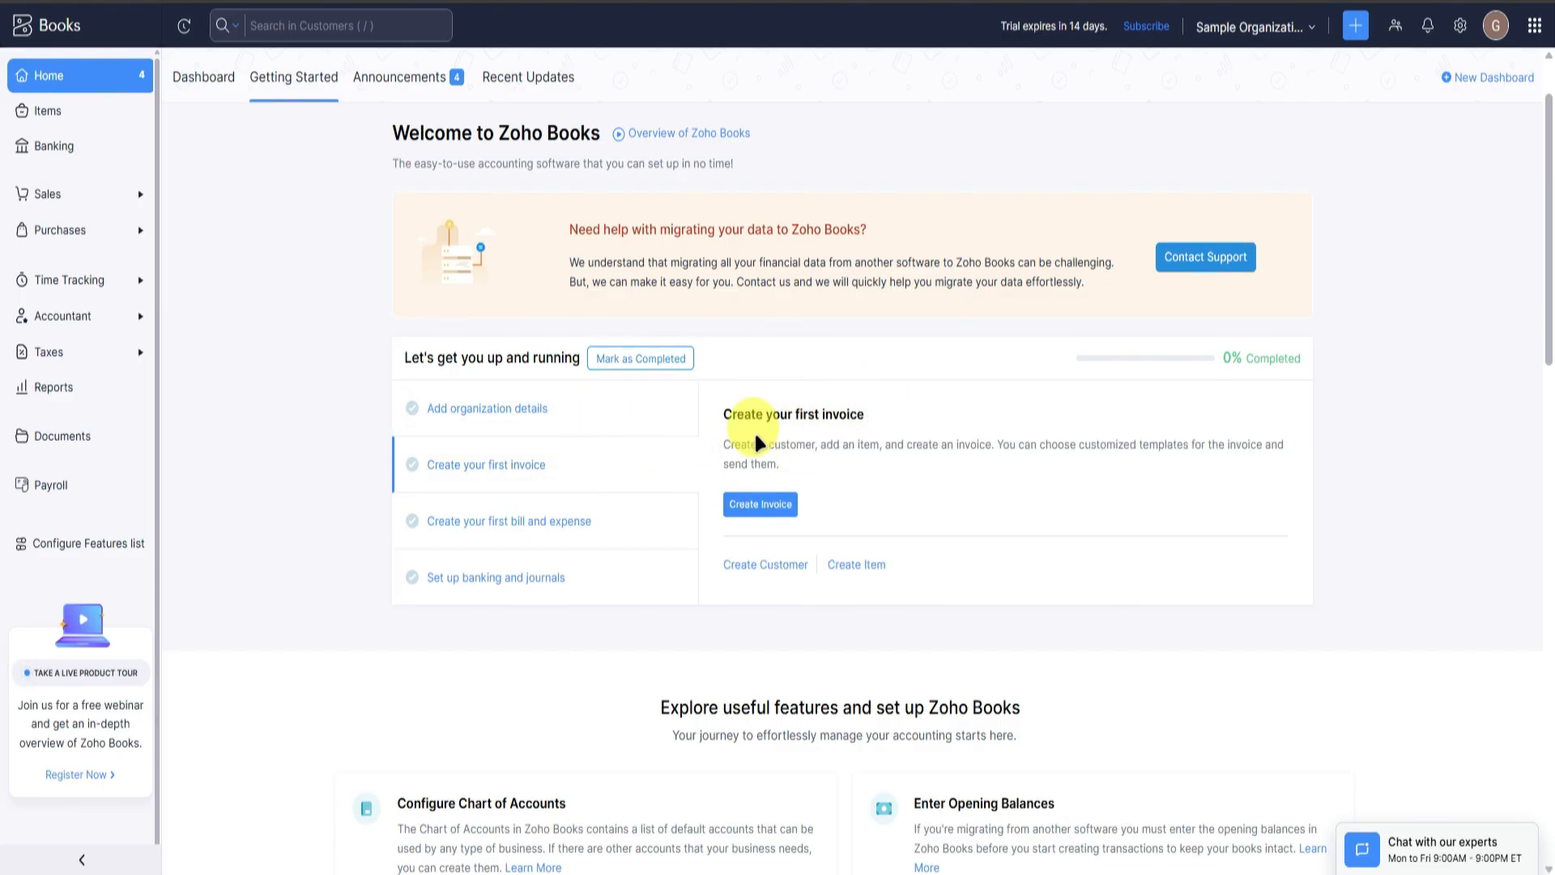
pyautogui.click(539, 522)
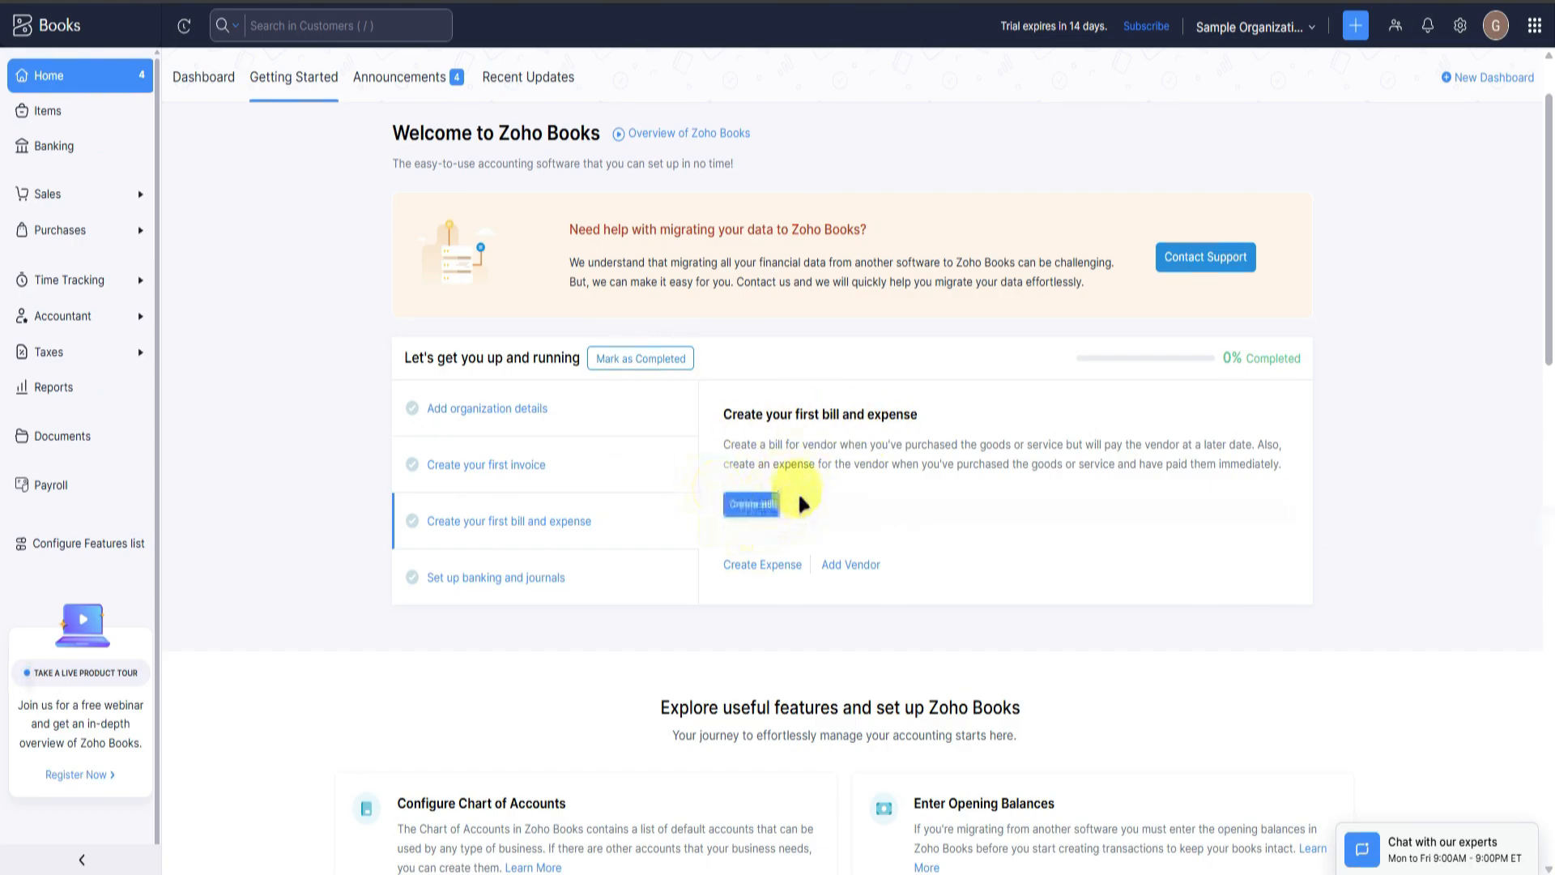
pyautogui.click(575, 559)
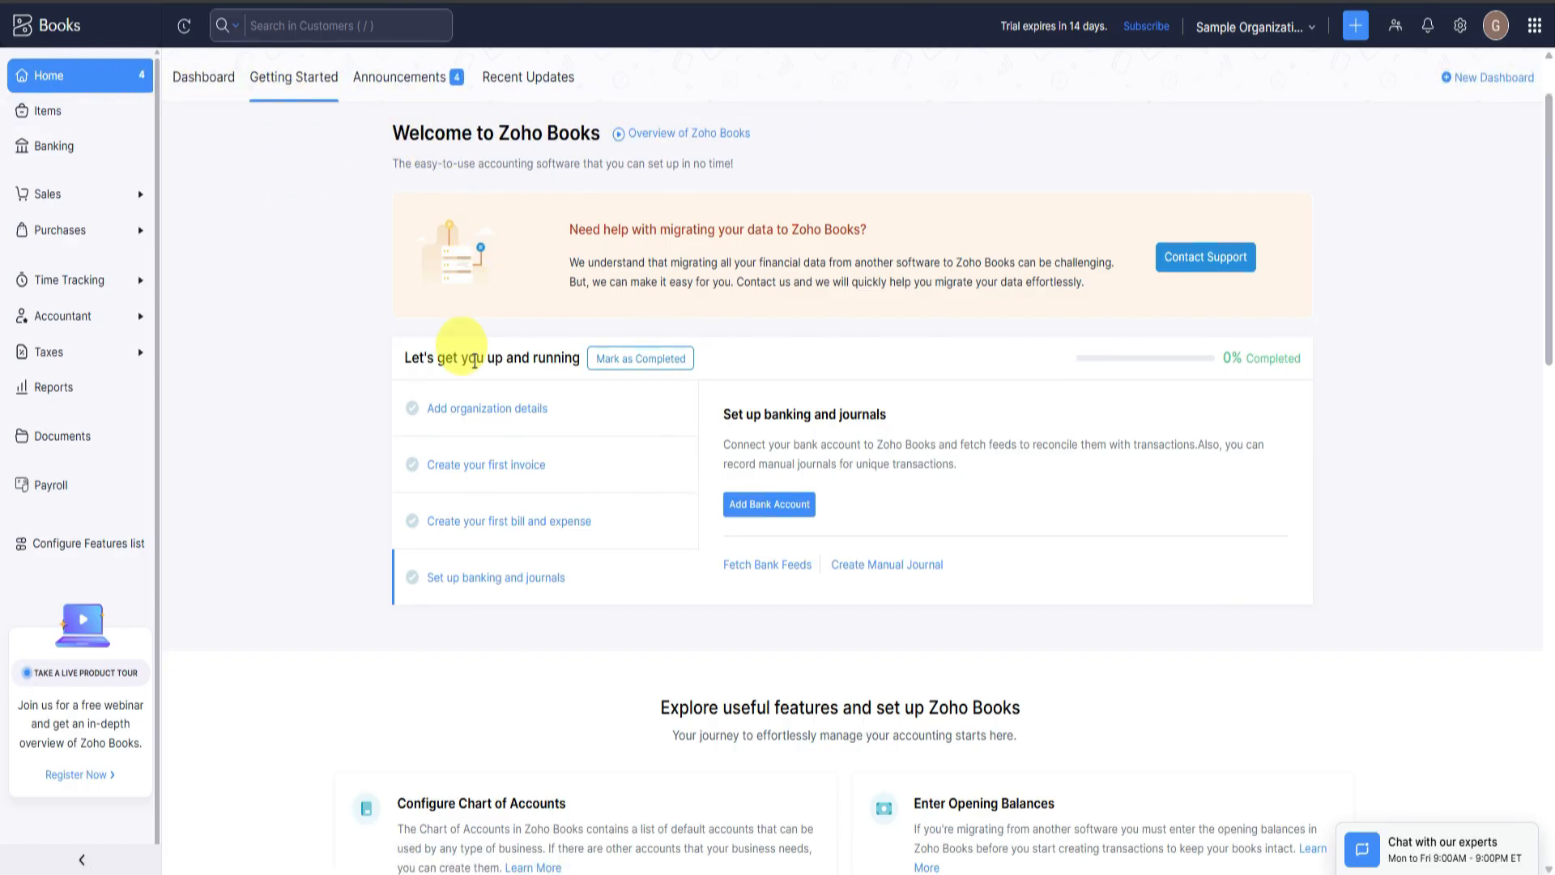
pyautogui.scroll(2, 474, 359)
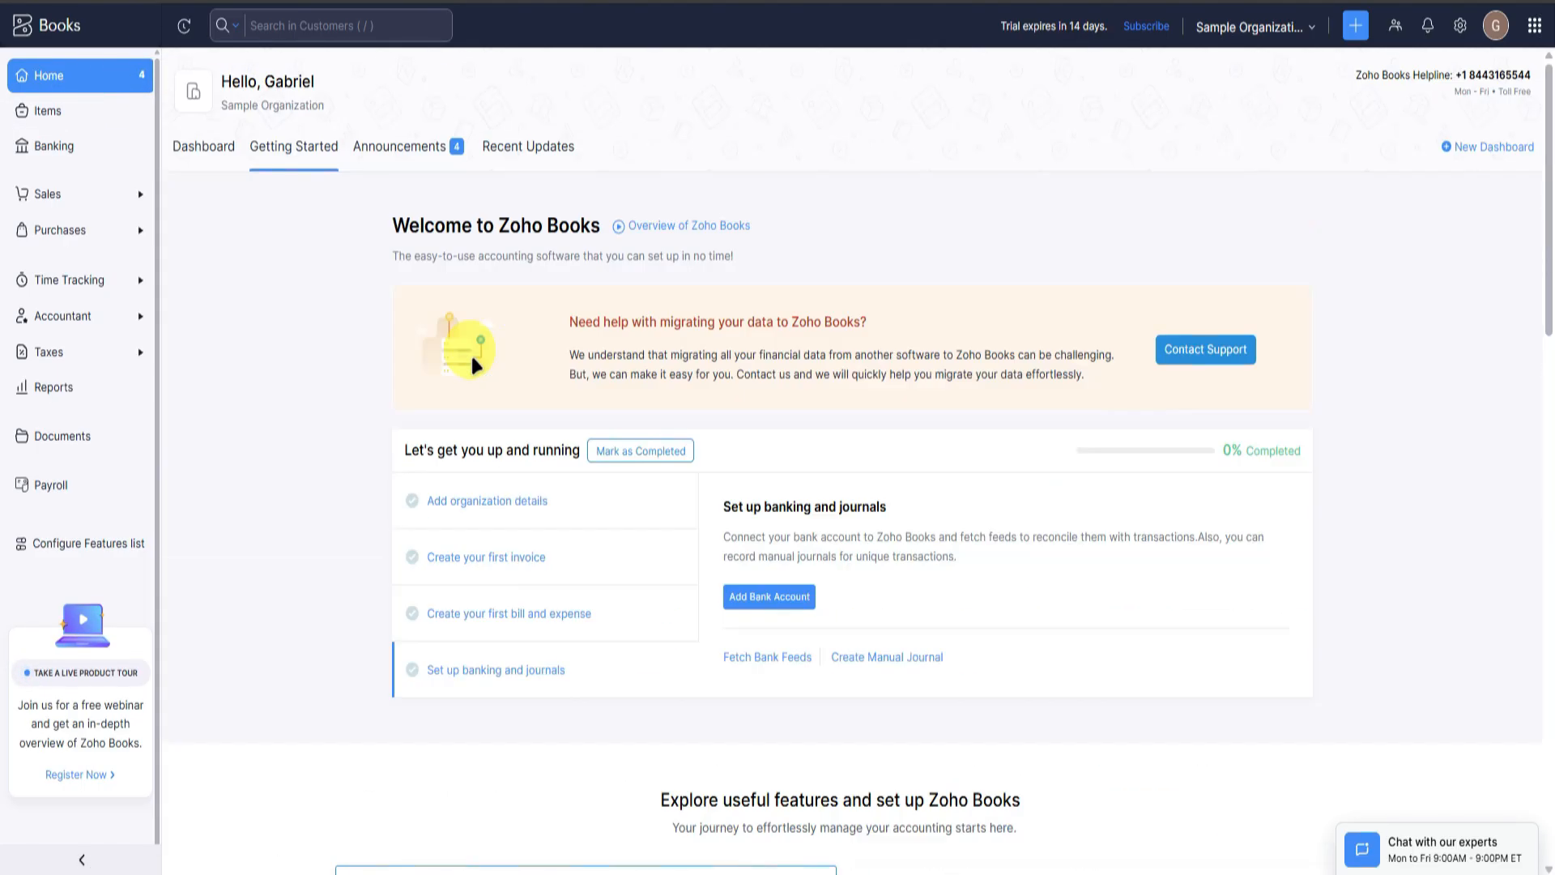
# Examine the home dashboard's receivables, payables, cash flow, income and expense, projects, bank and watchlist widgets.
pyautogui.click(213, 152)
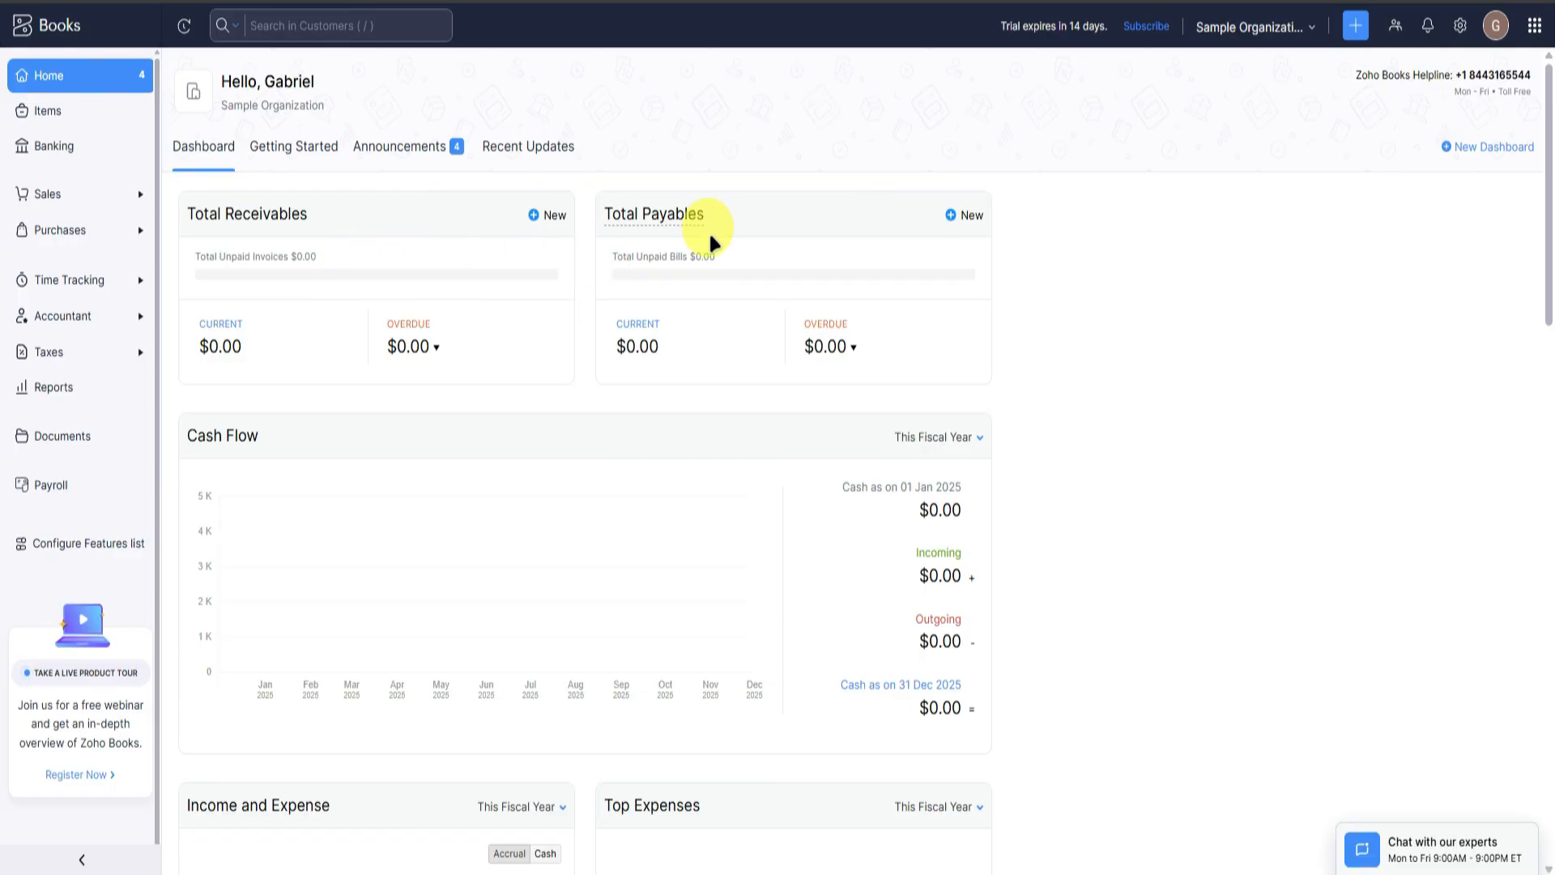
pyautogui.scroll(-6, 470, 353)
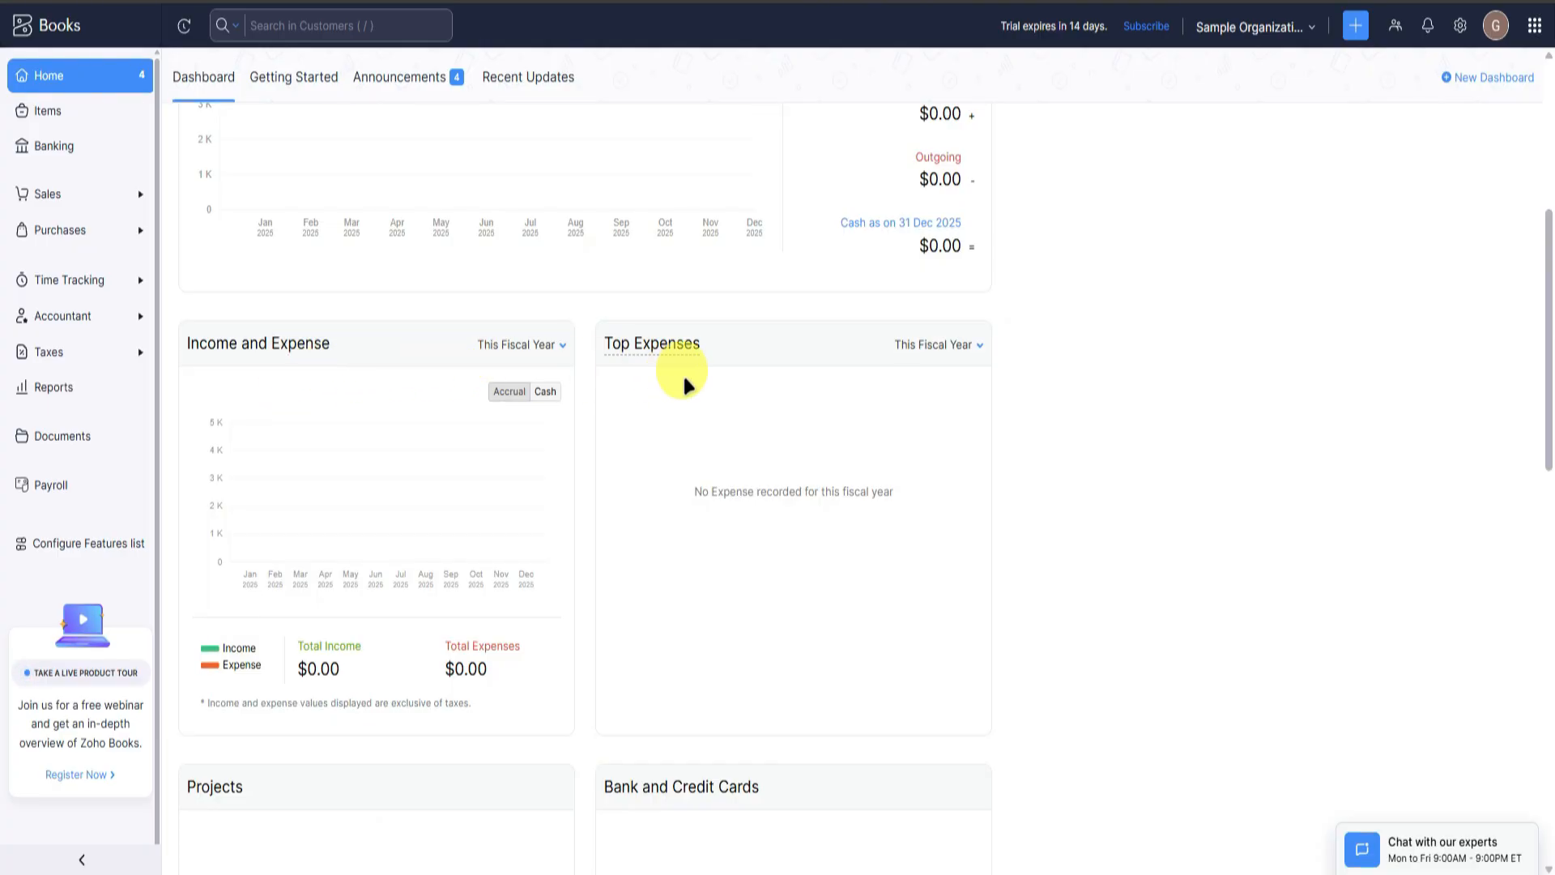
pyautogui.scroll(-5, 688, 373)
pyautogui.scroll(-7, 660, 423)
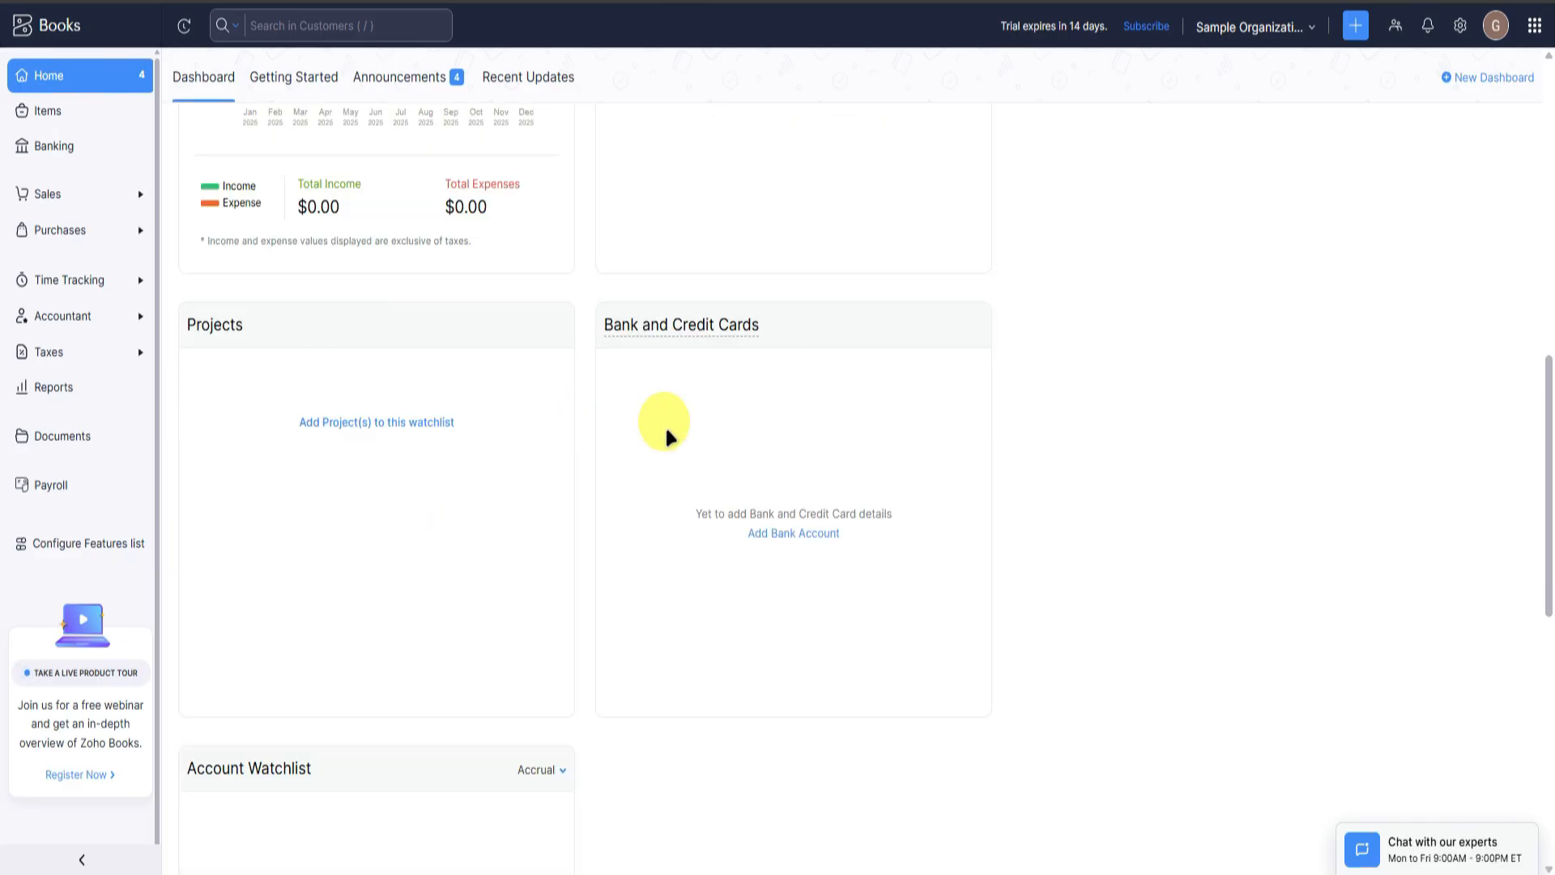
pyautogui.scroll(-4, 438, 346)
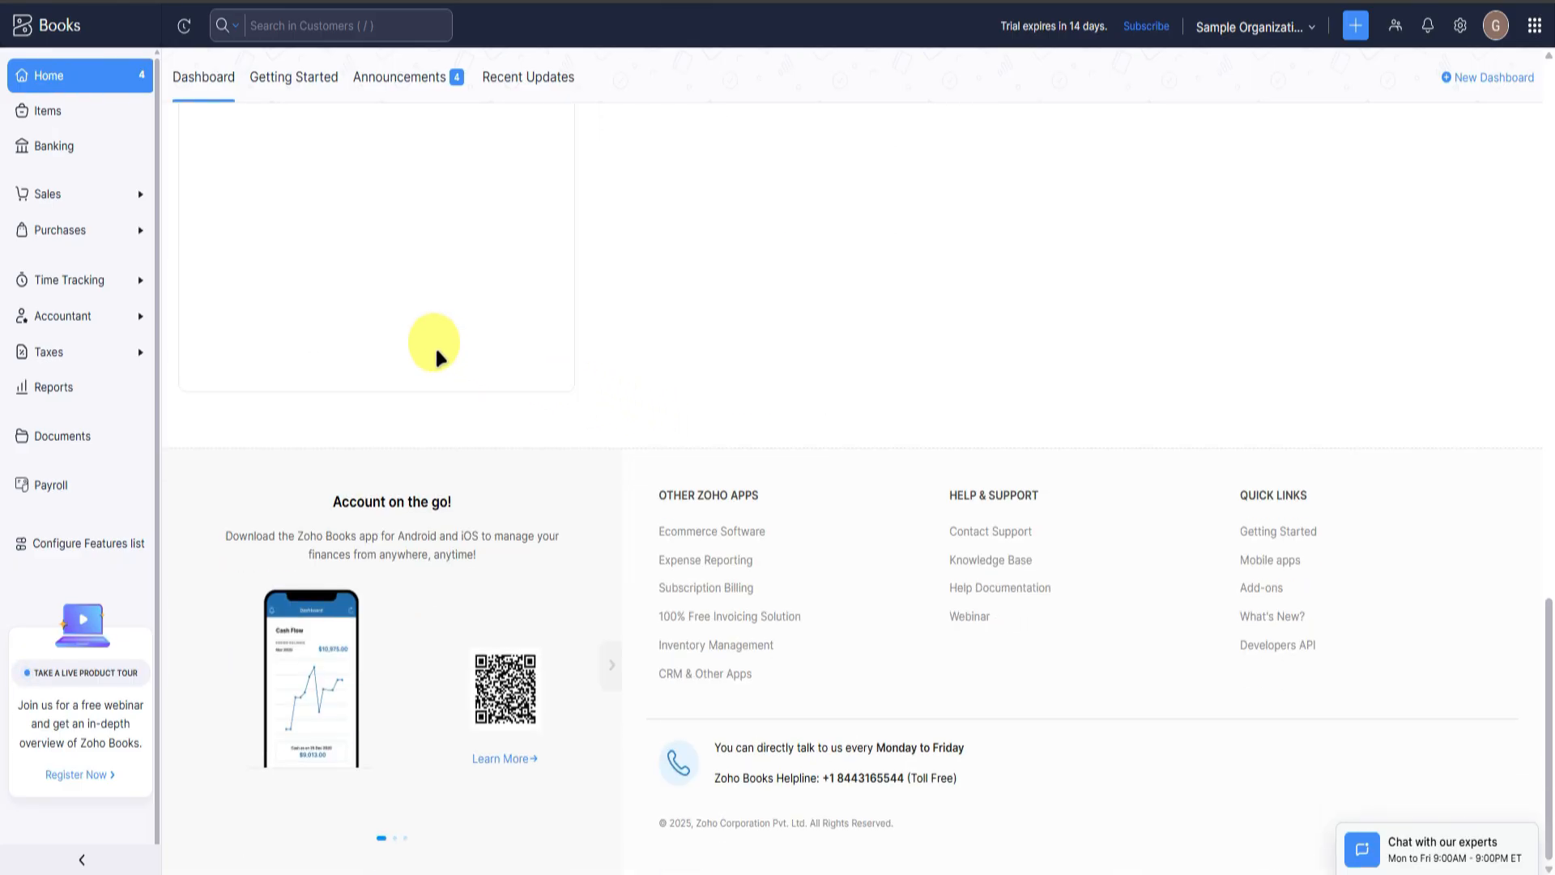
pyautogui.scroll(20, 436, 345)
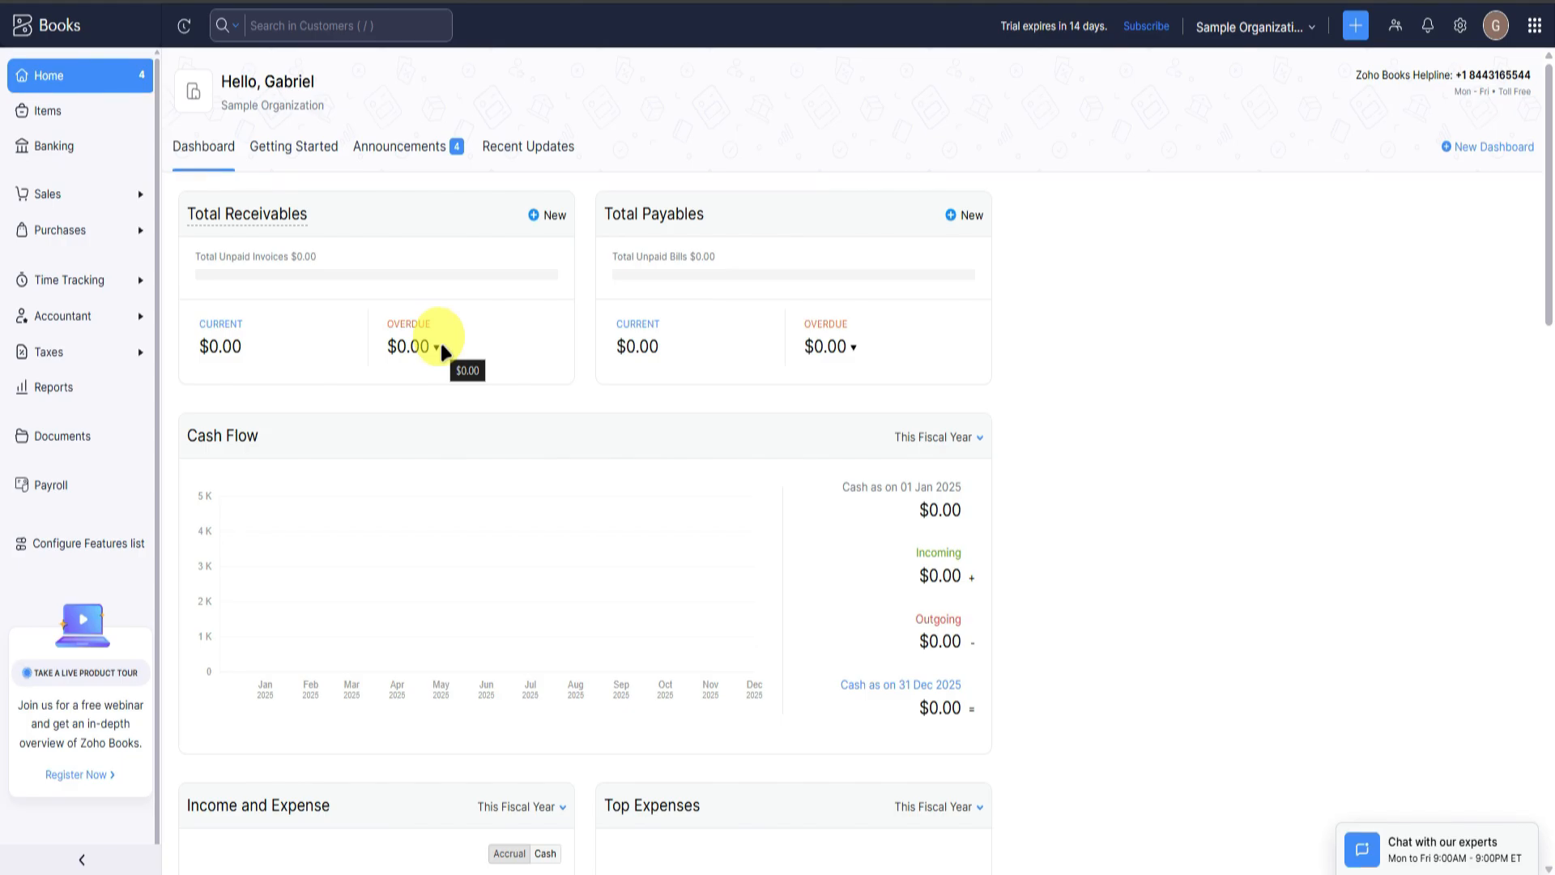
pyautogui.scroll(-9, 442, 348)
pyautogui.scroll(9, 441, 349)
# Read through the announcements and the recent product updates, then return to the dashboard.
pyautogui.click(374, 144)
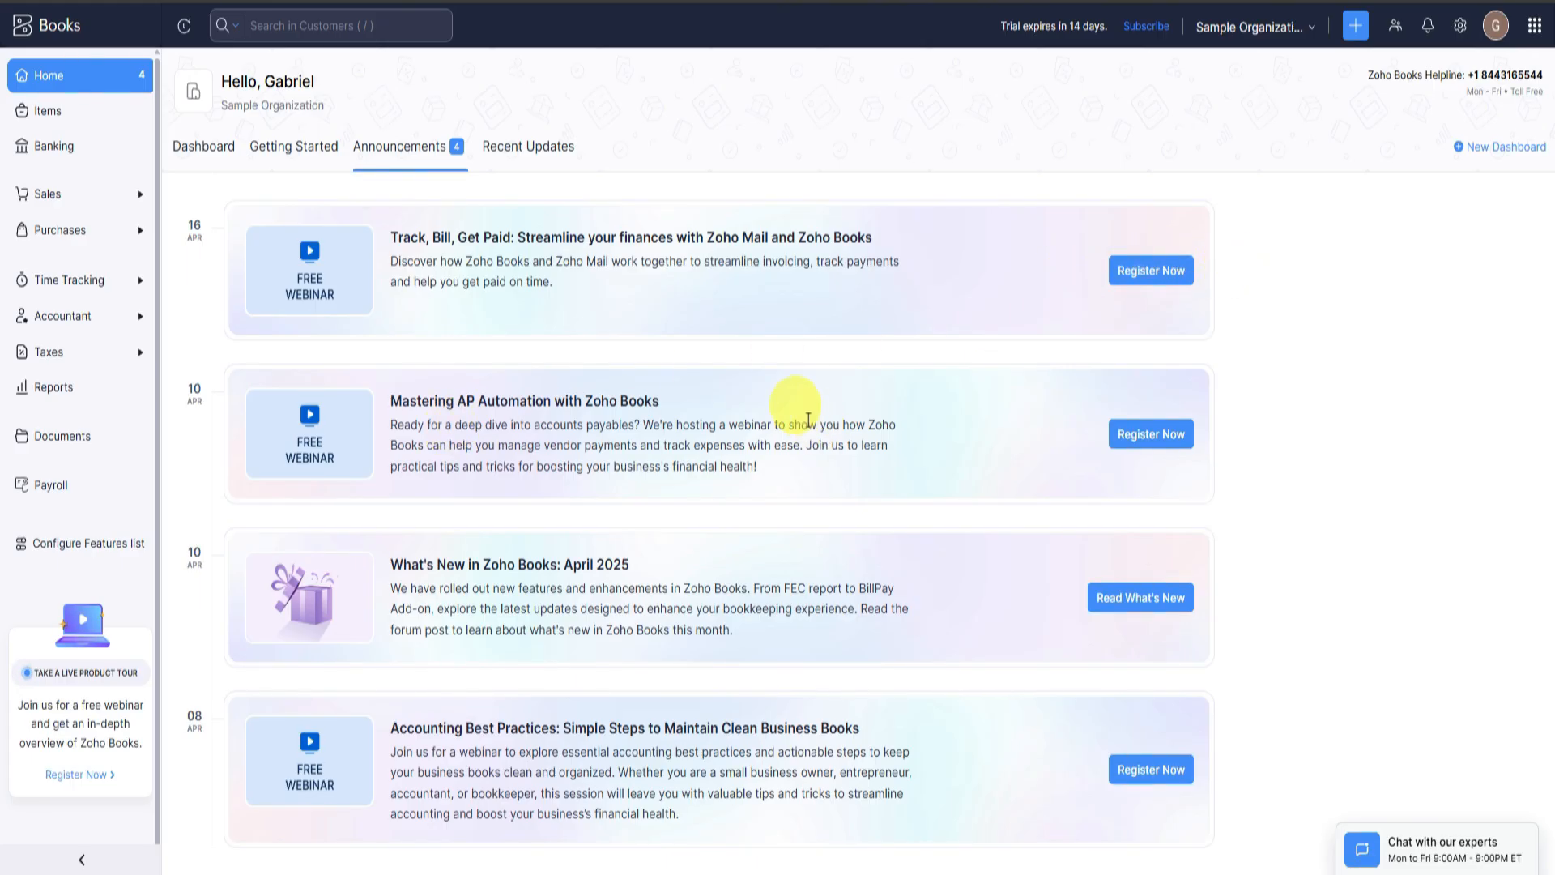
pyautogui.click(519, 154)
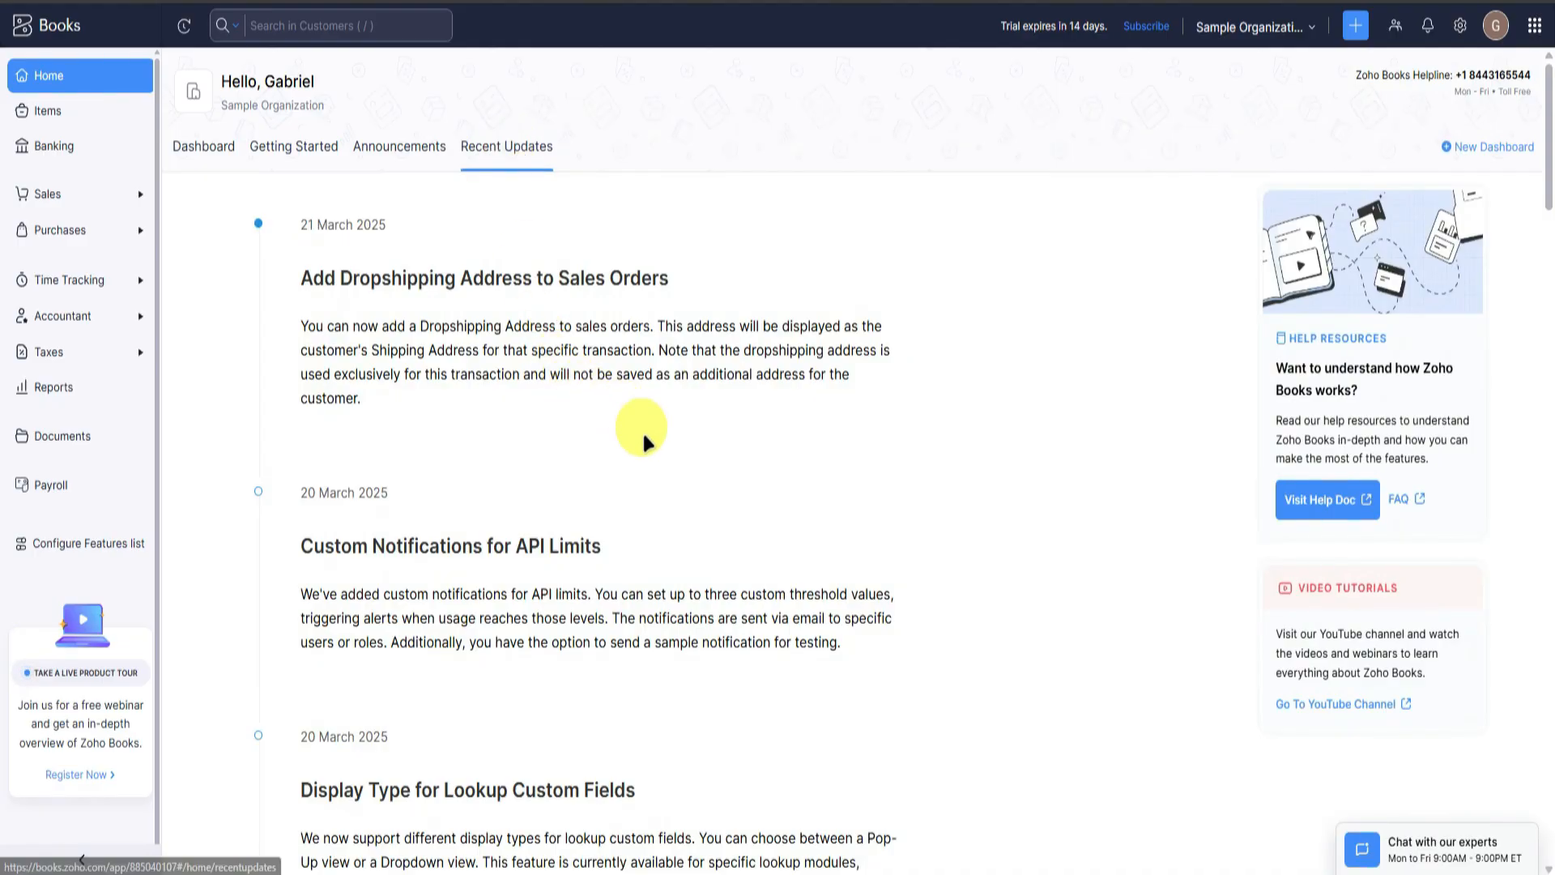
pyautogui.scroll(-6, 656, 442)
pyautogui.scroll(6, 658, 439)
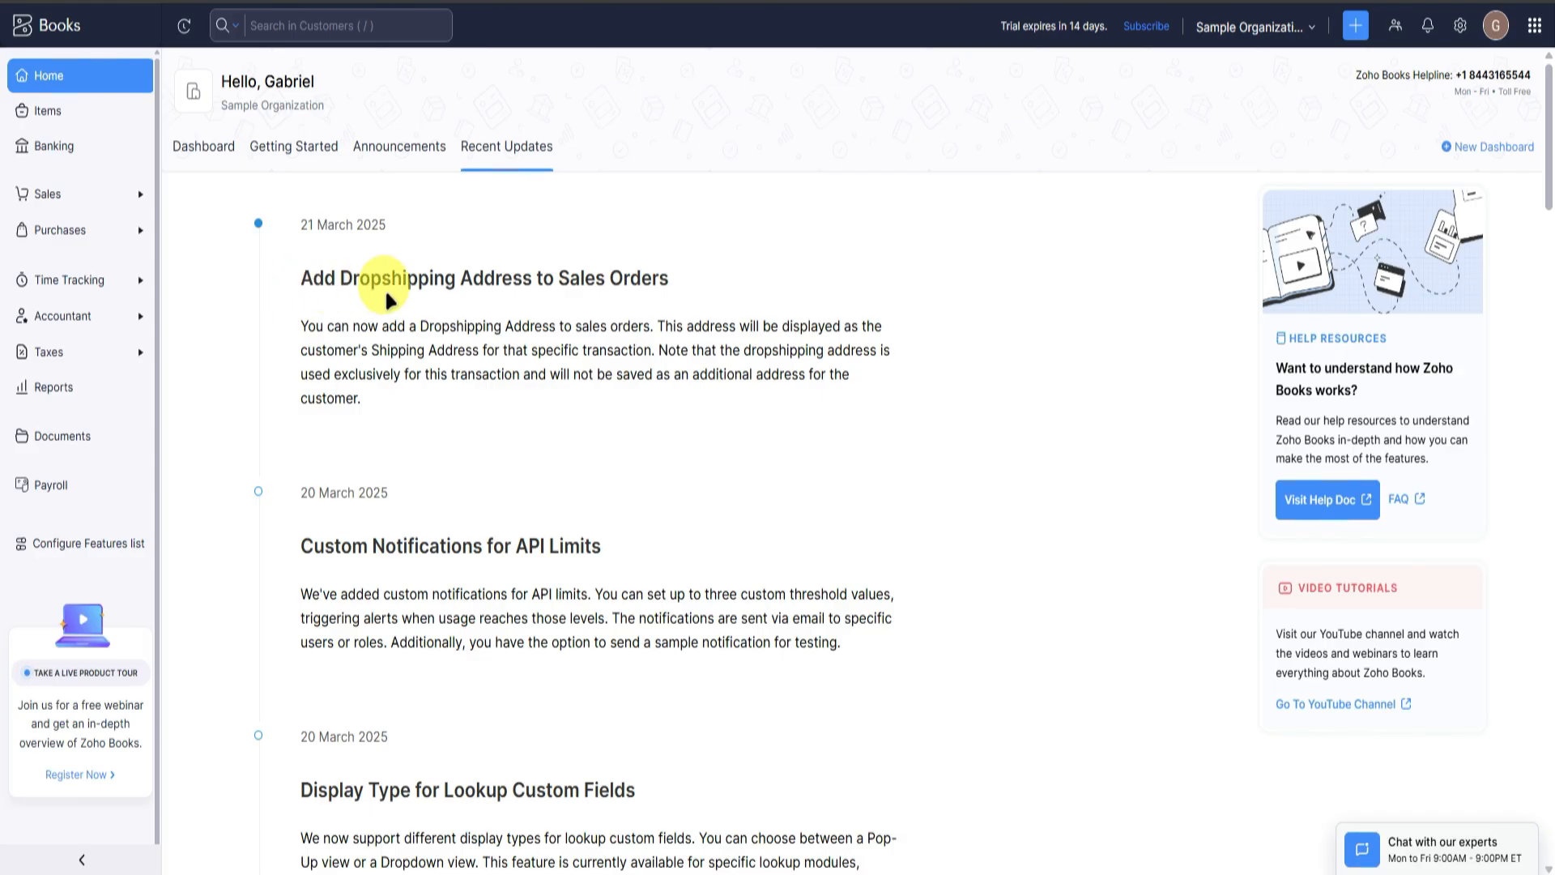
pyautogui.scroll(-2, 491, 406)
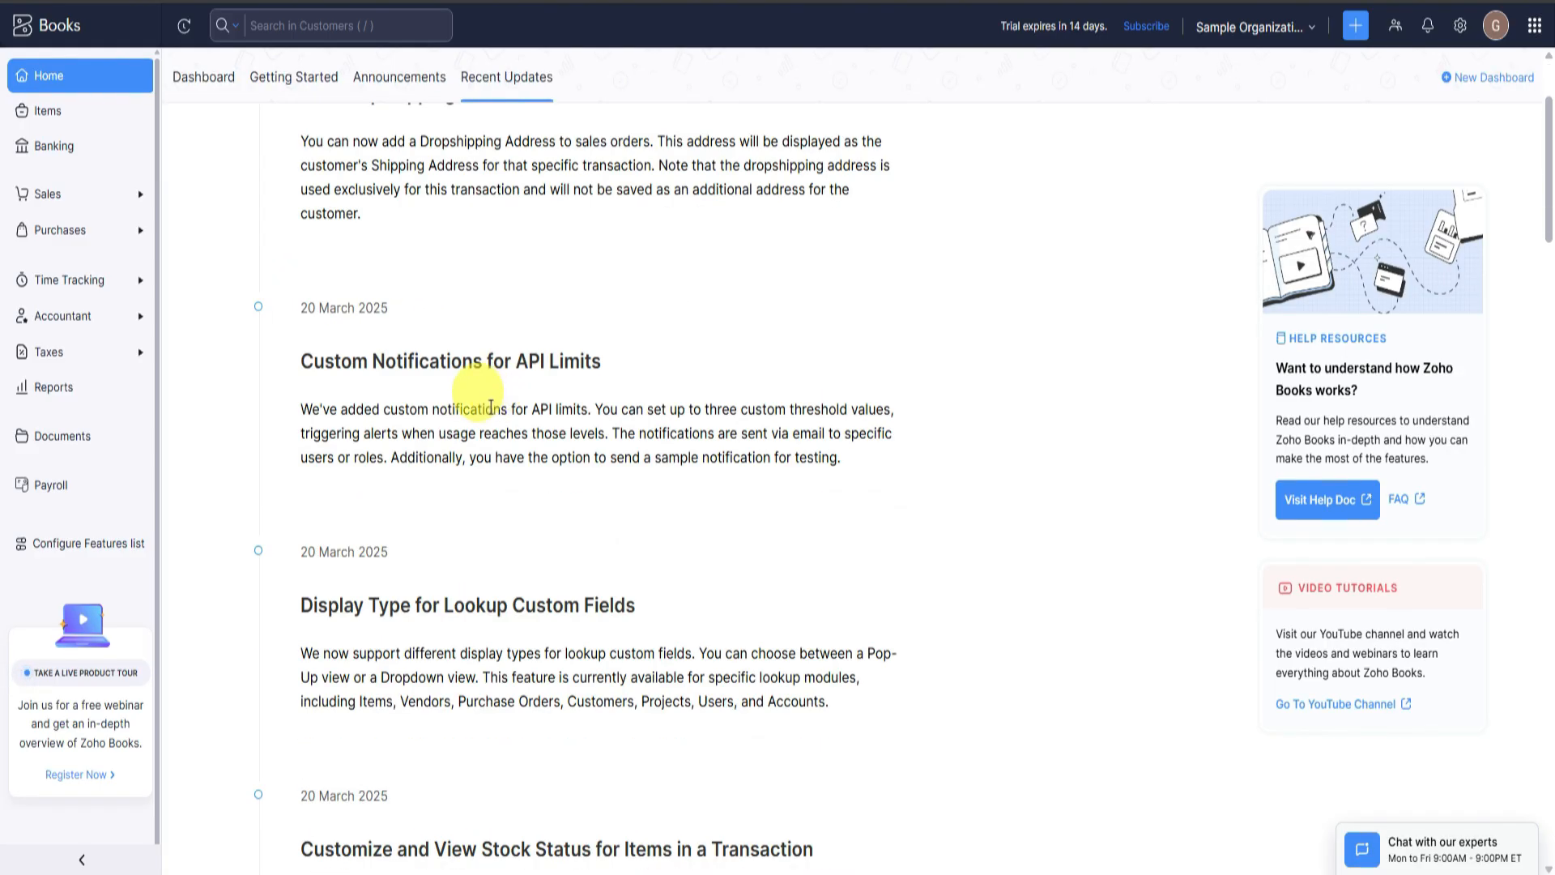
pyautogui.scroll(-20, 492, 407)
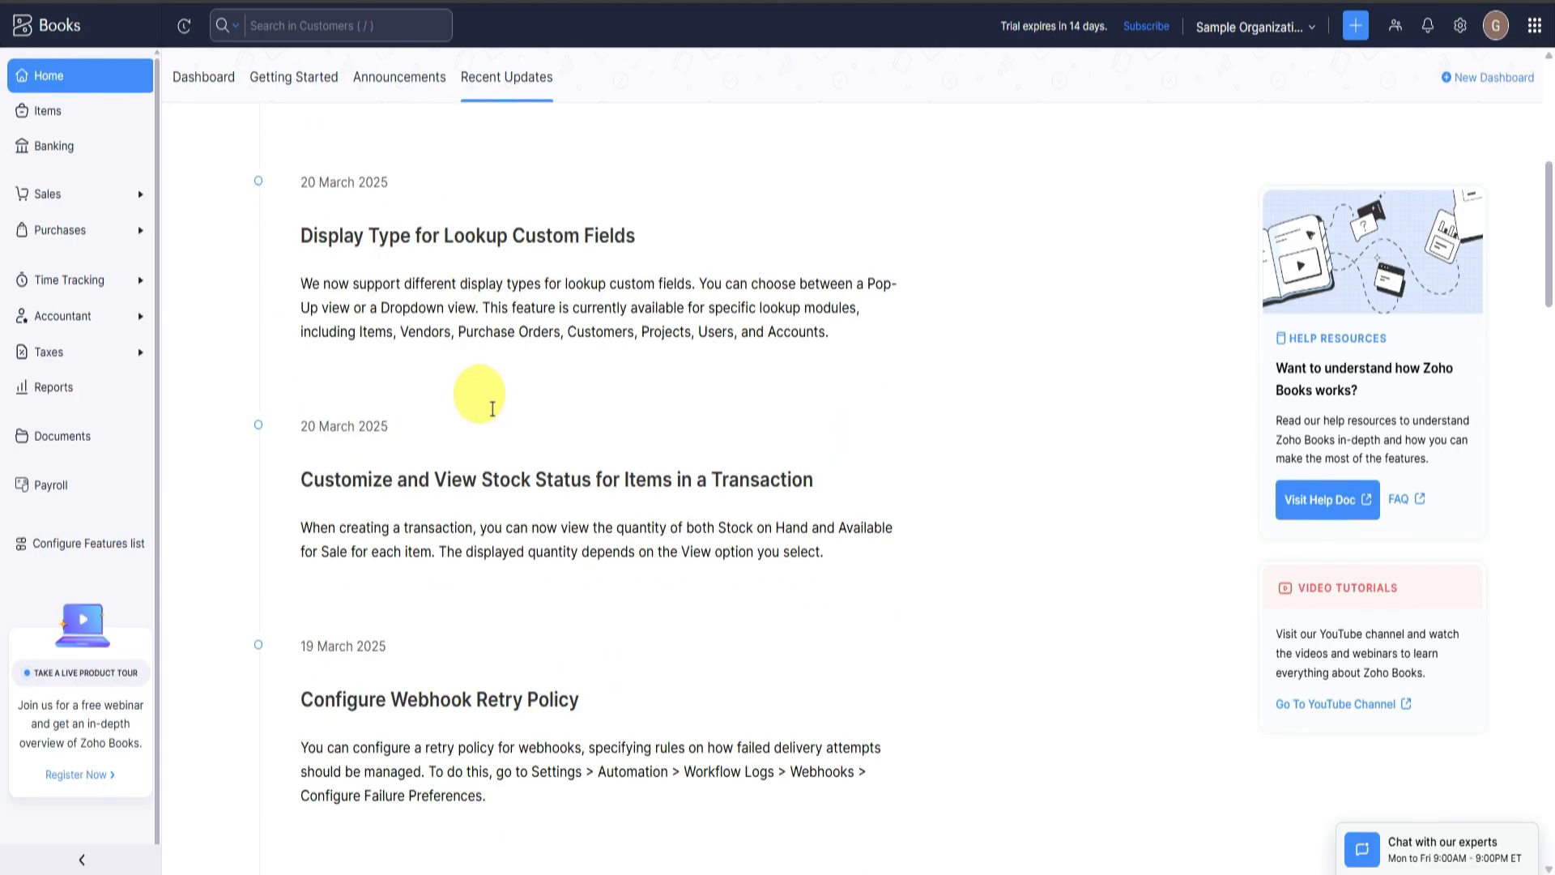
pyautogui.scroll(20, 487, 402)
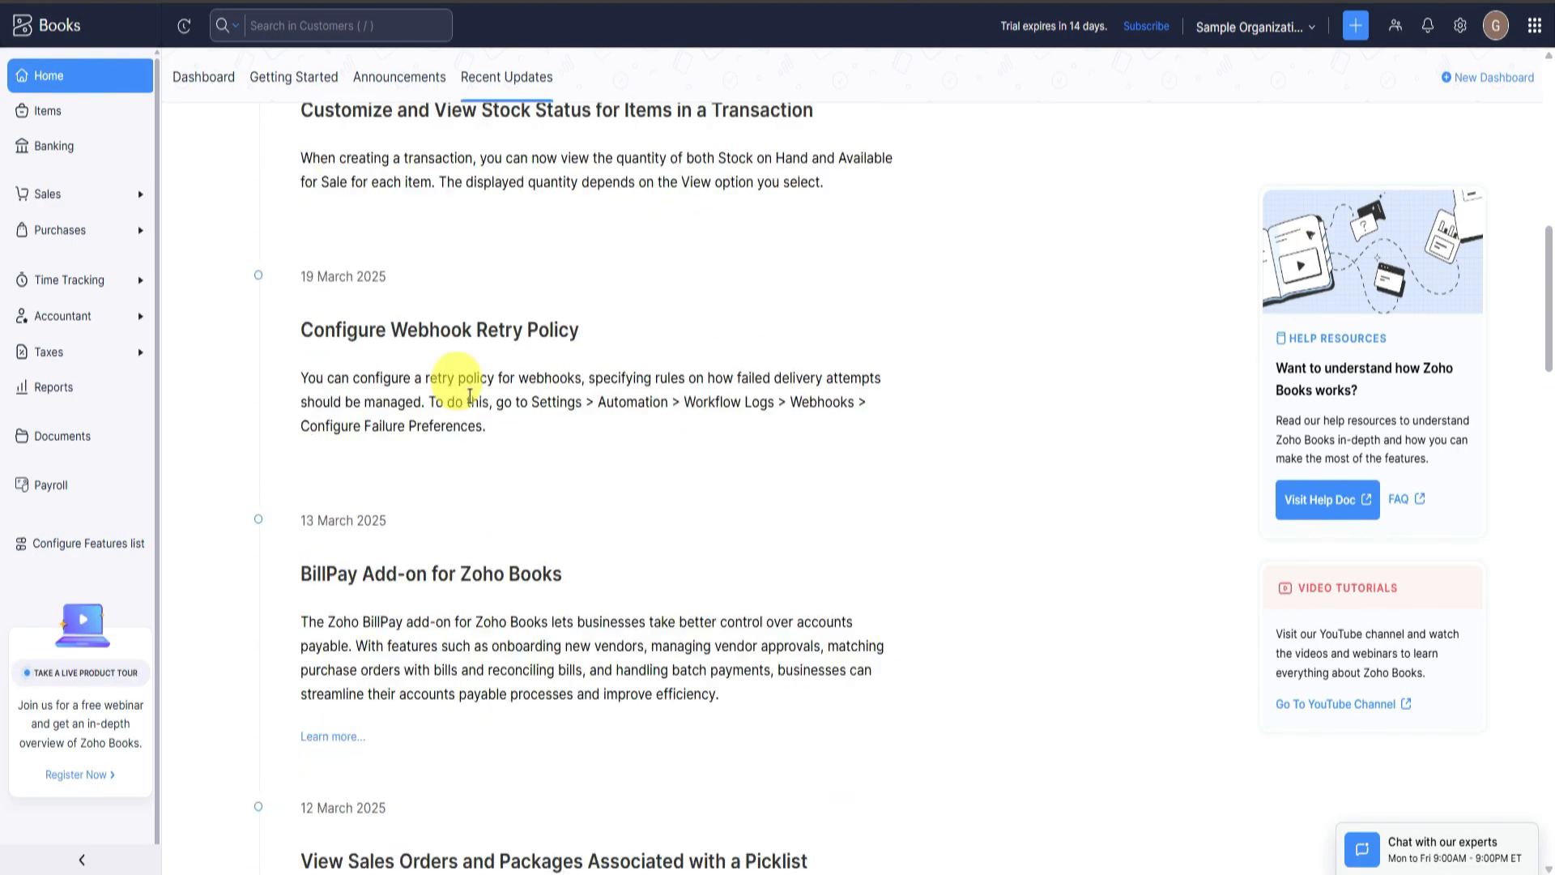
pyautogui.click(208, 78)
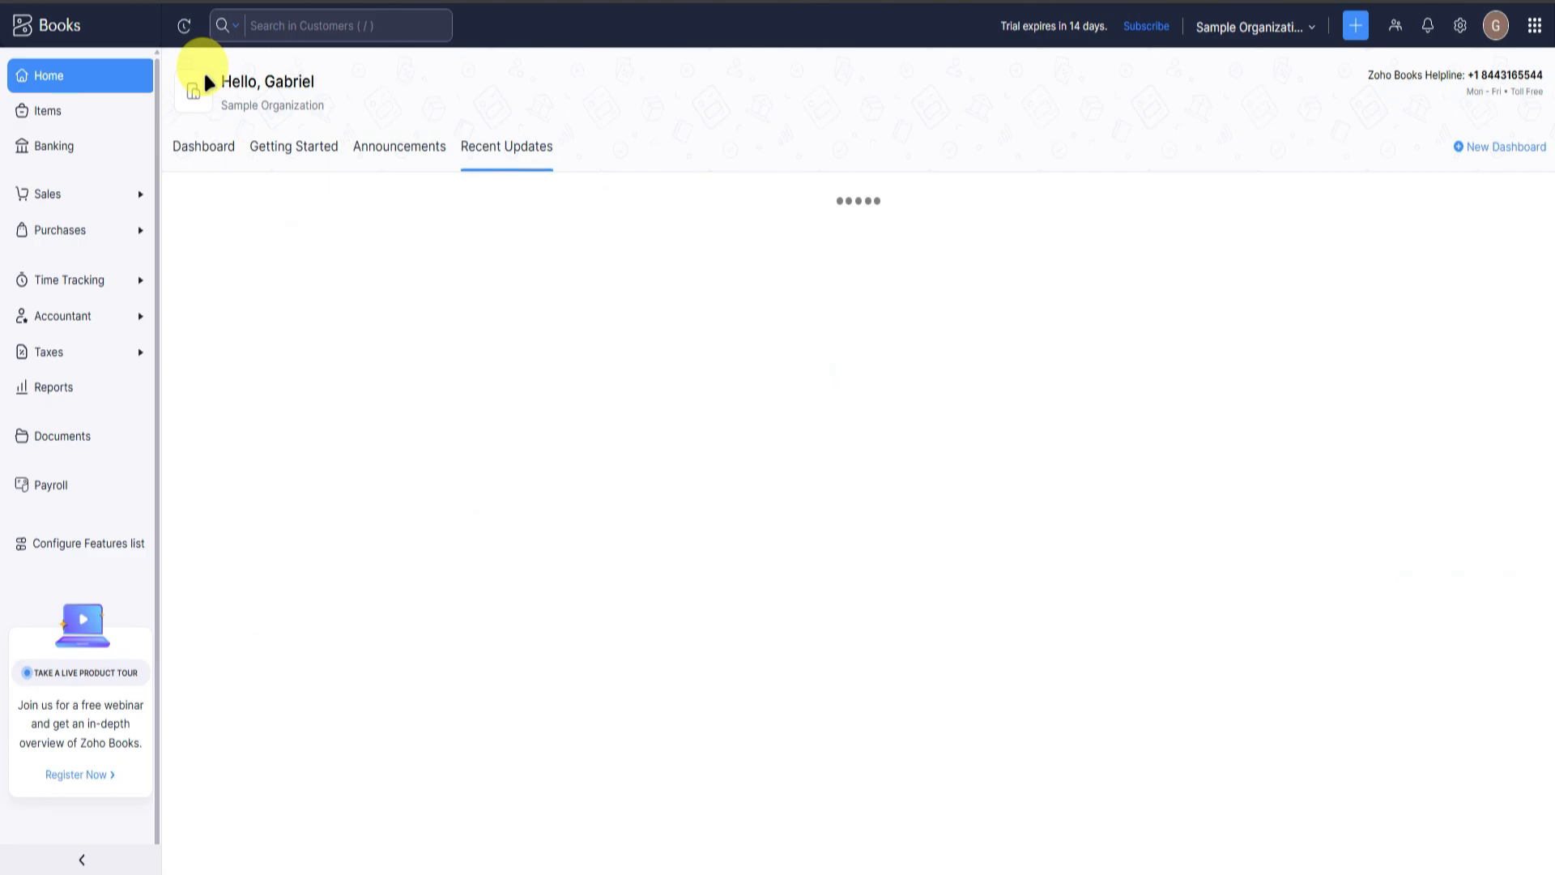
# Start a new item of type Goods named Phone and check the available units without choosing one.
pyautogui.click(99, 115)
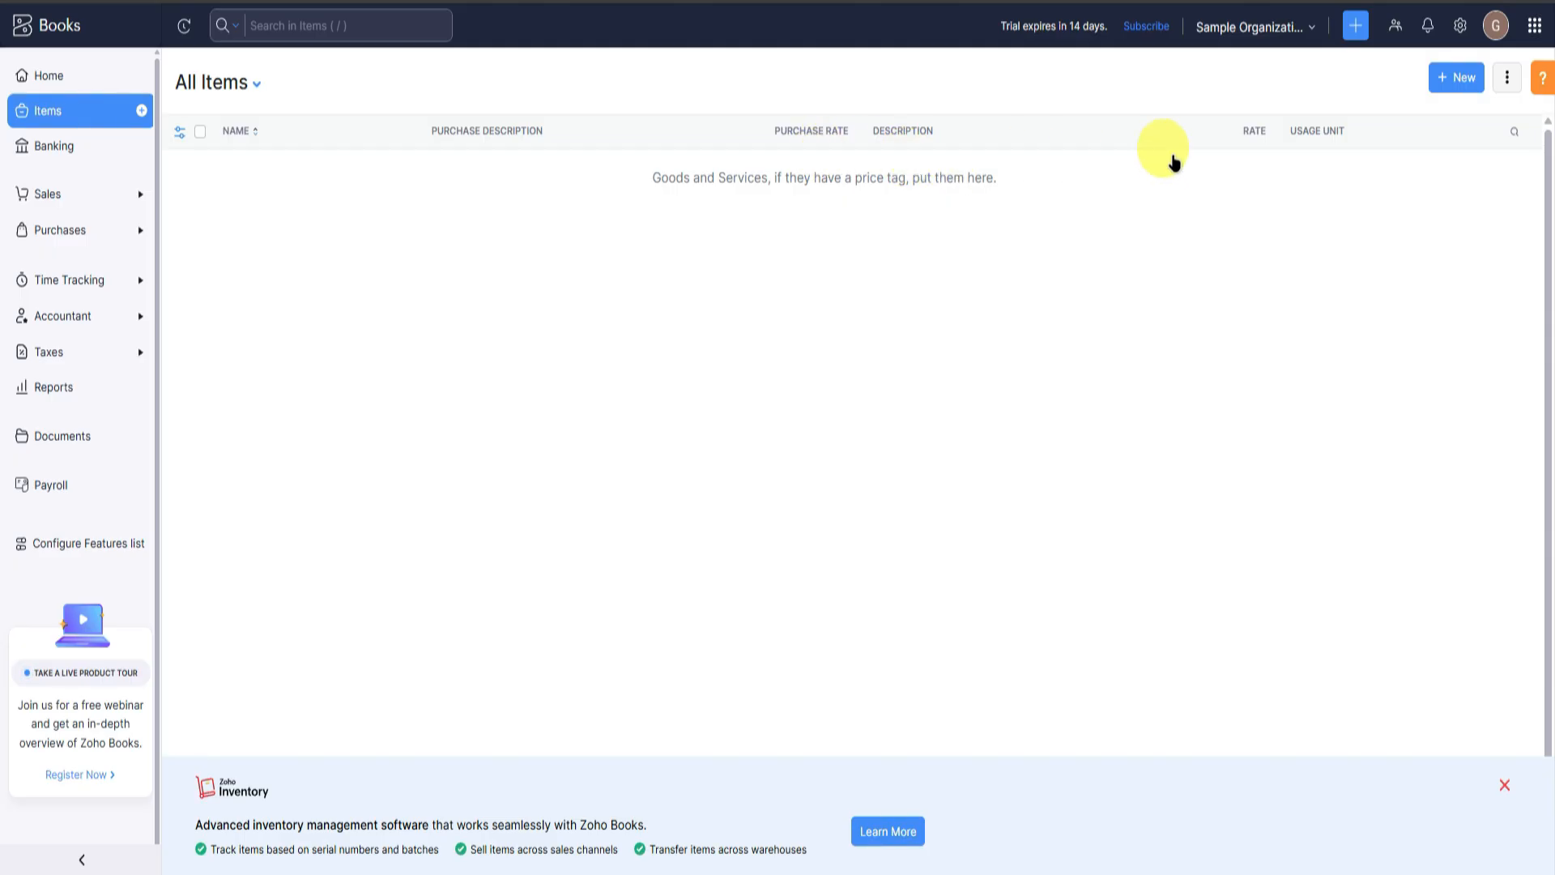
pyautogui.click(1440, 79)
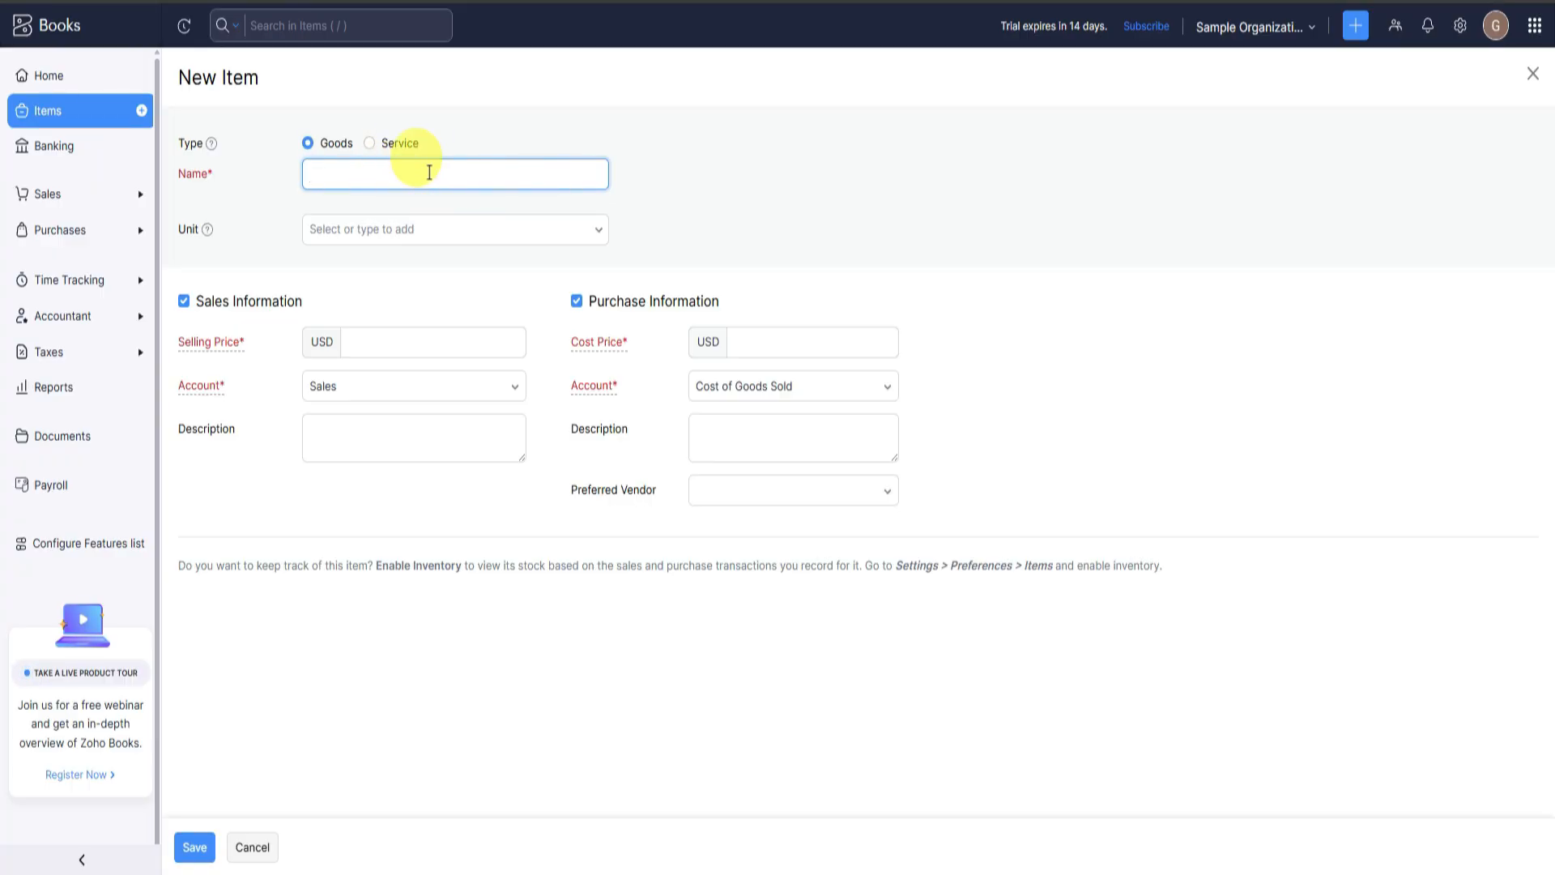
pyautogui.click(409, 227)
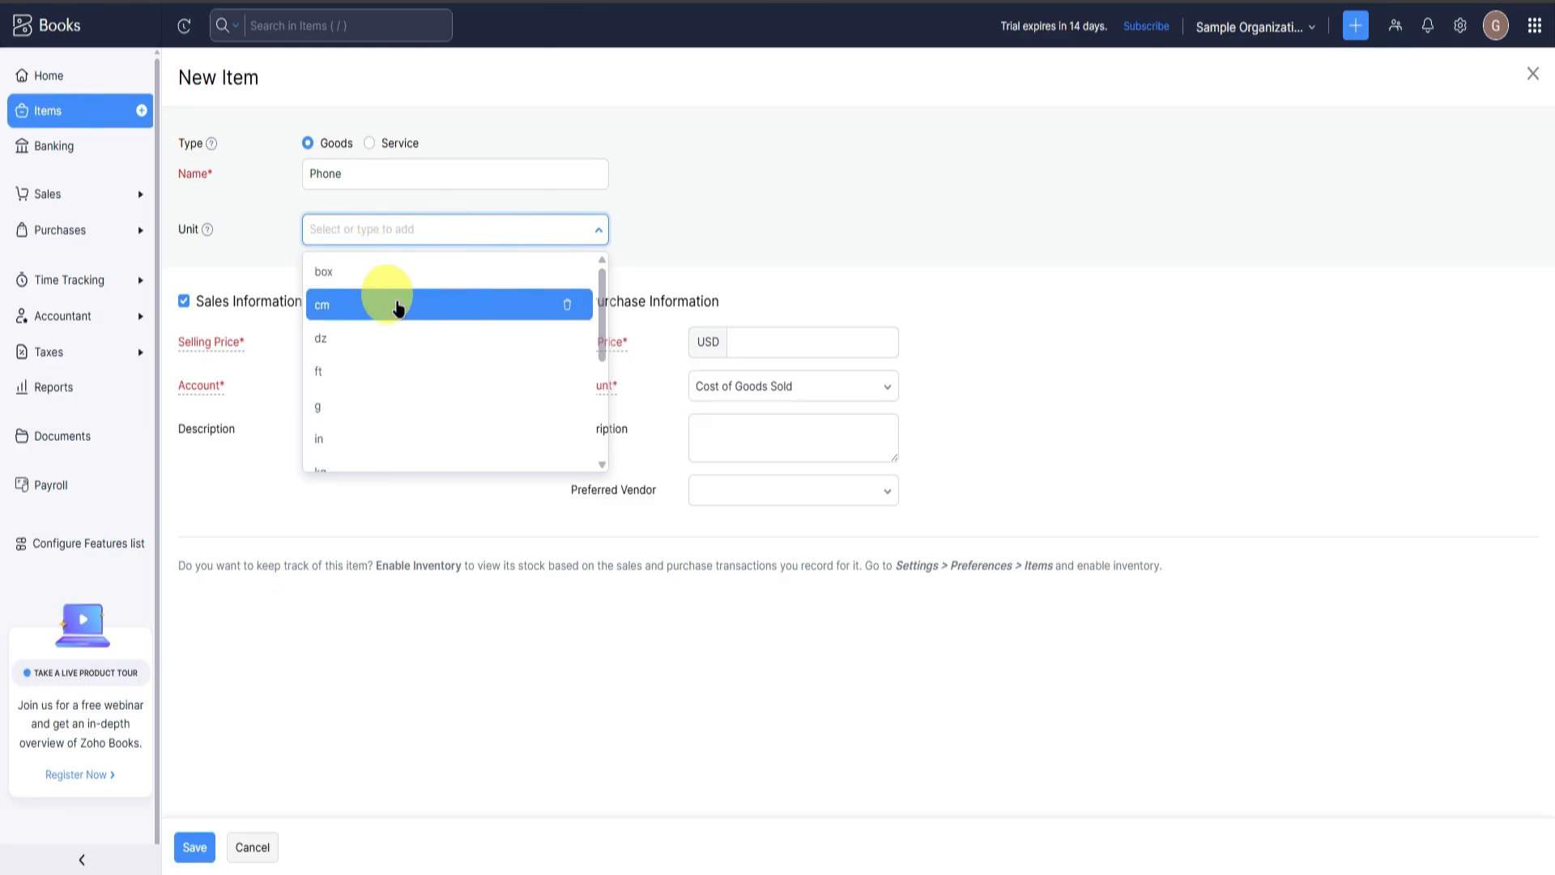
pyautogui.scroll(-3, 401, 314)
pyautogui.scroll(3, 421, 415)
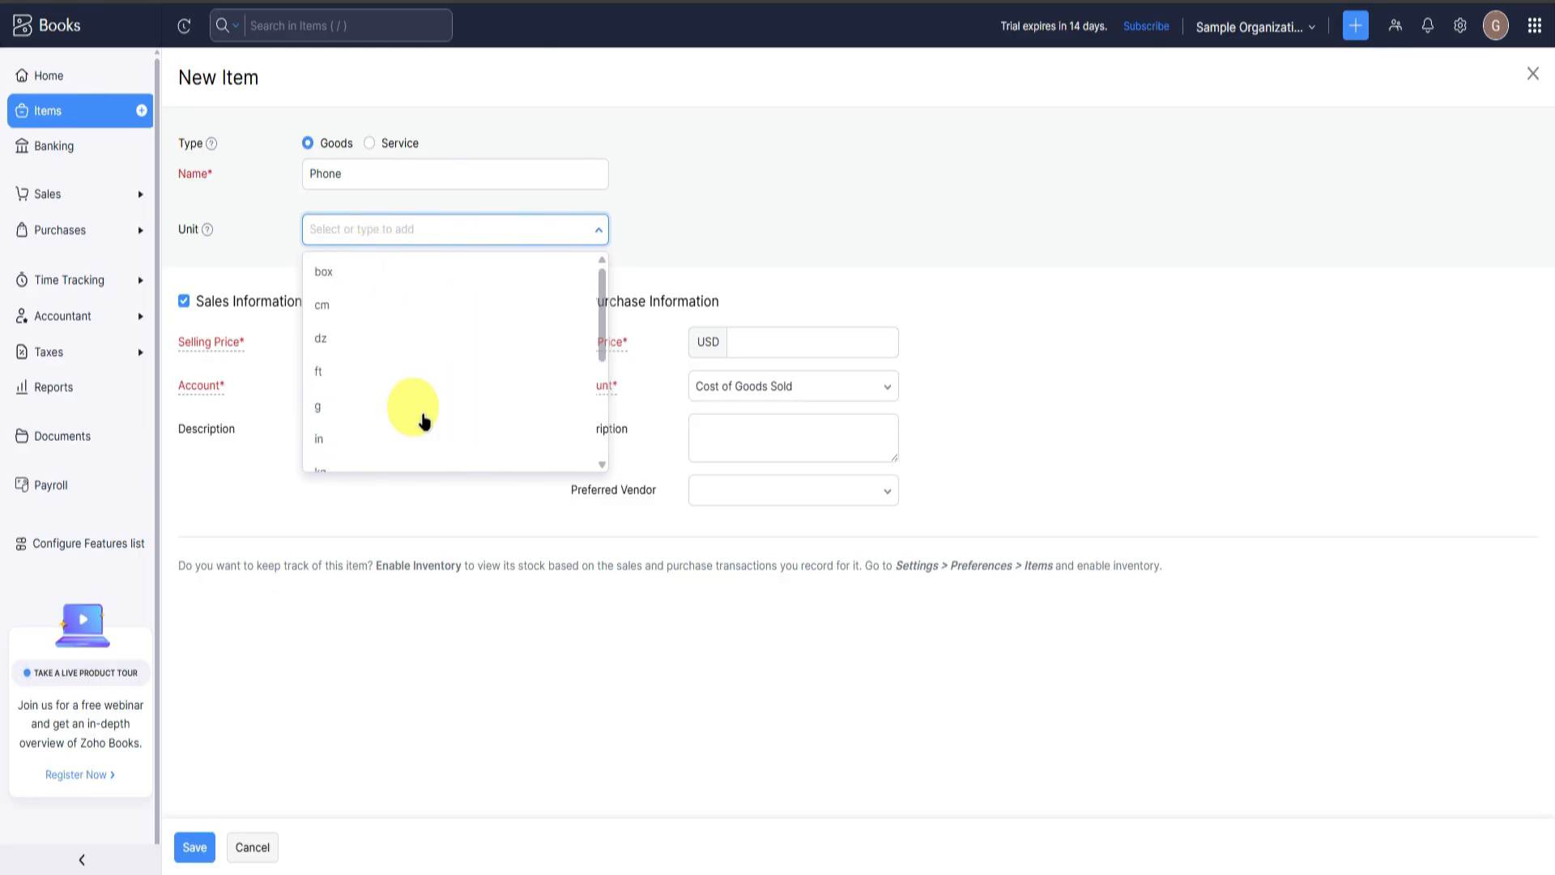
pyautogui.click(688, 200)
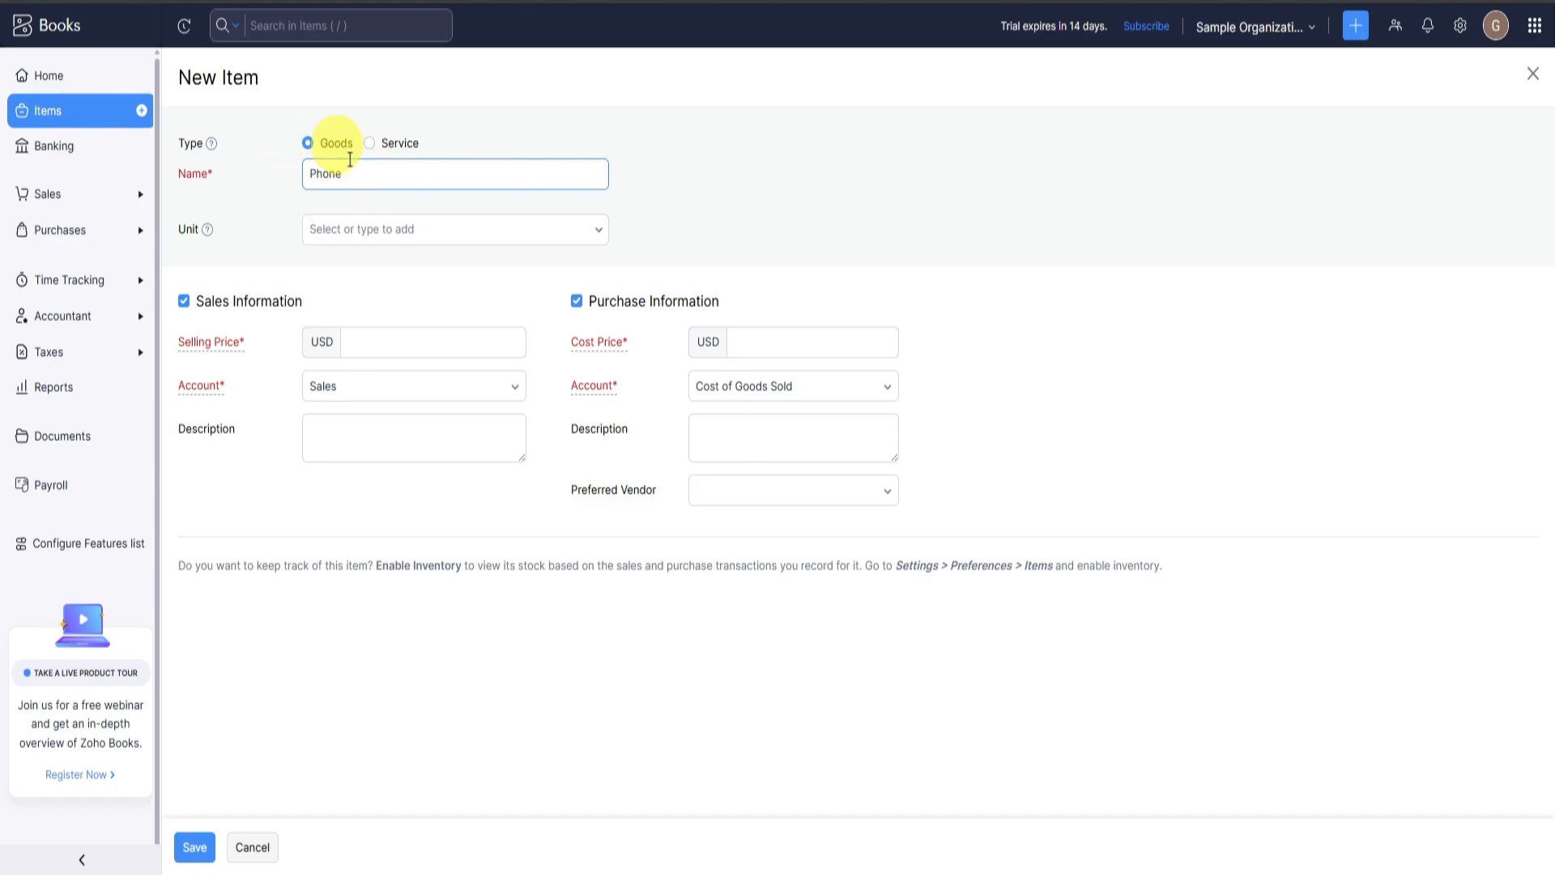
# Set the Phone item's selling price to 1000 USD and its cost price to 800 USD.
pyautogui.click(382, 335)
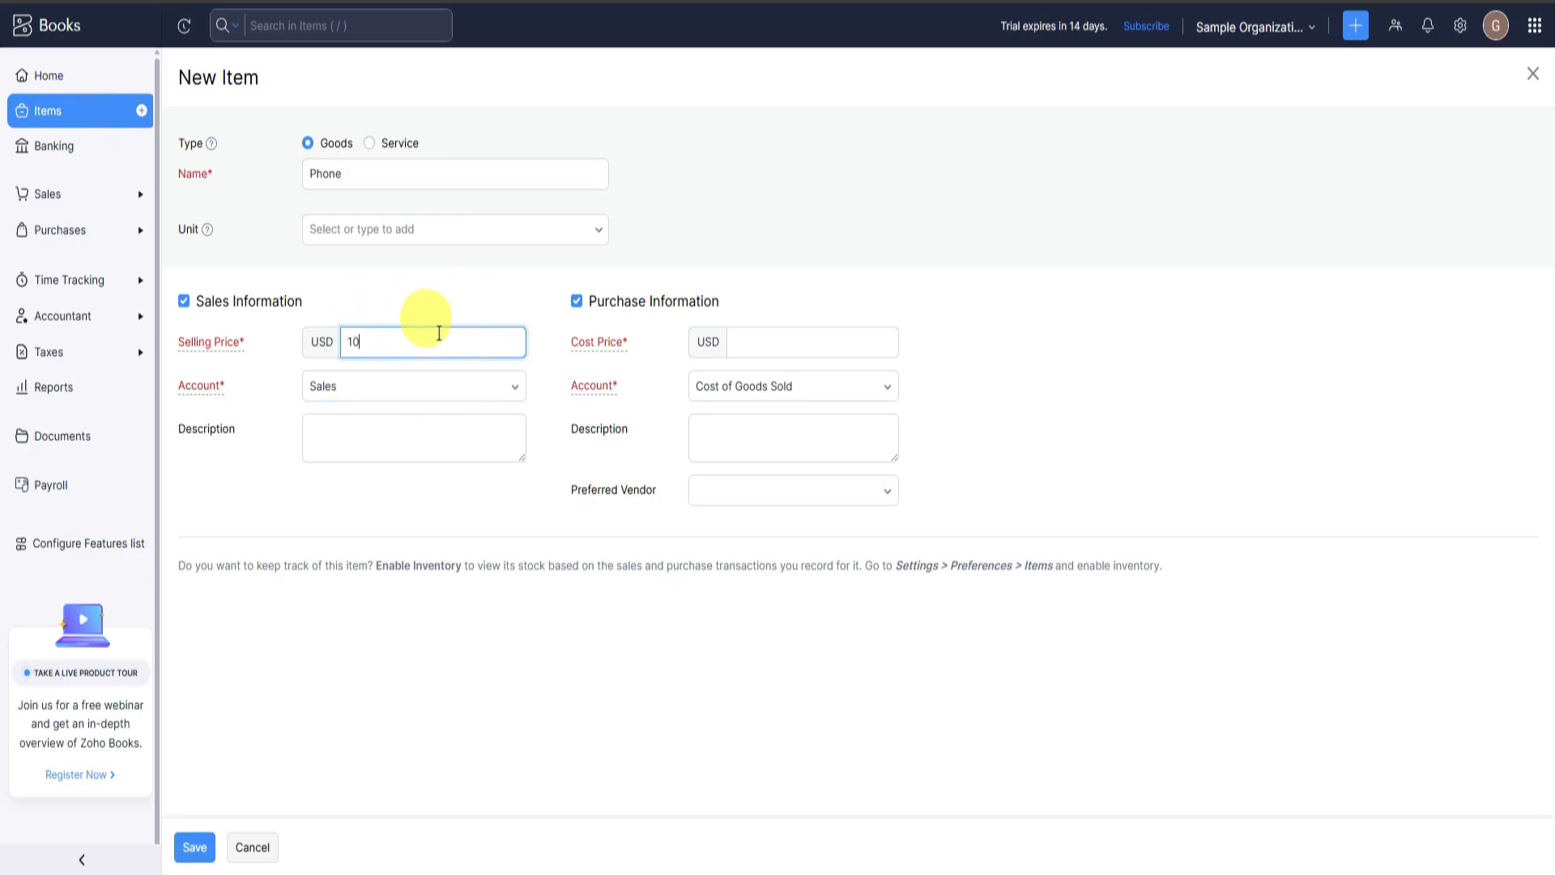
pyautogui.click(776, 340)
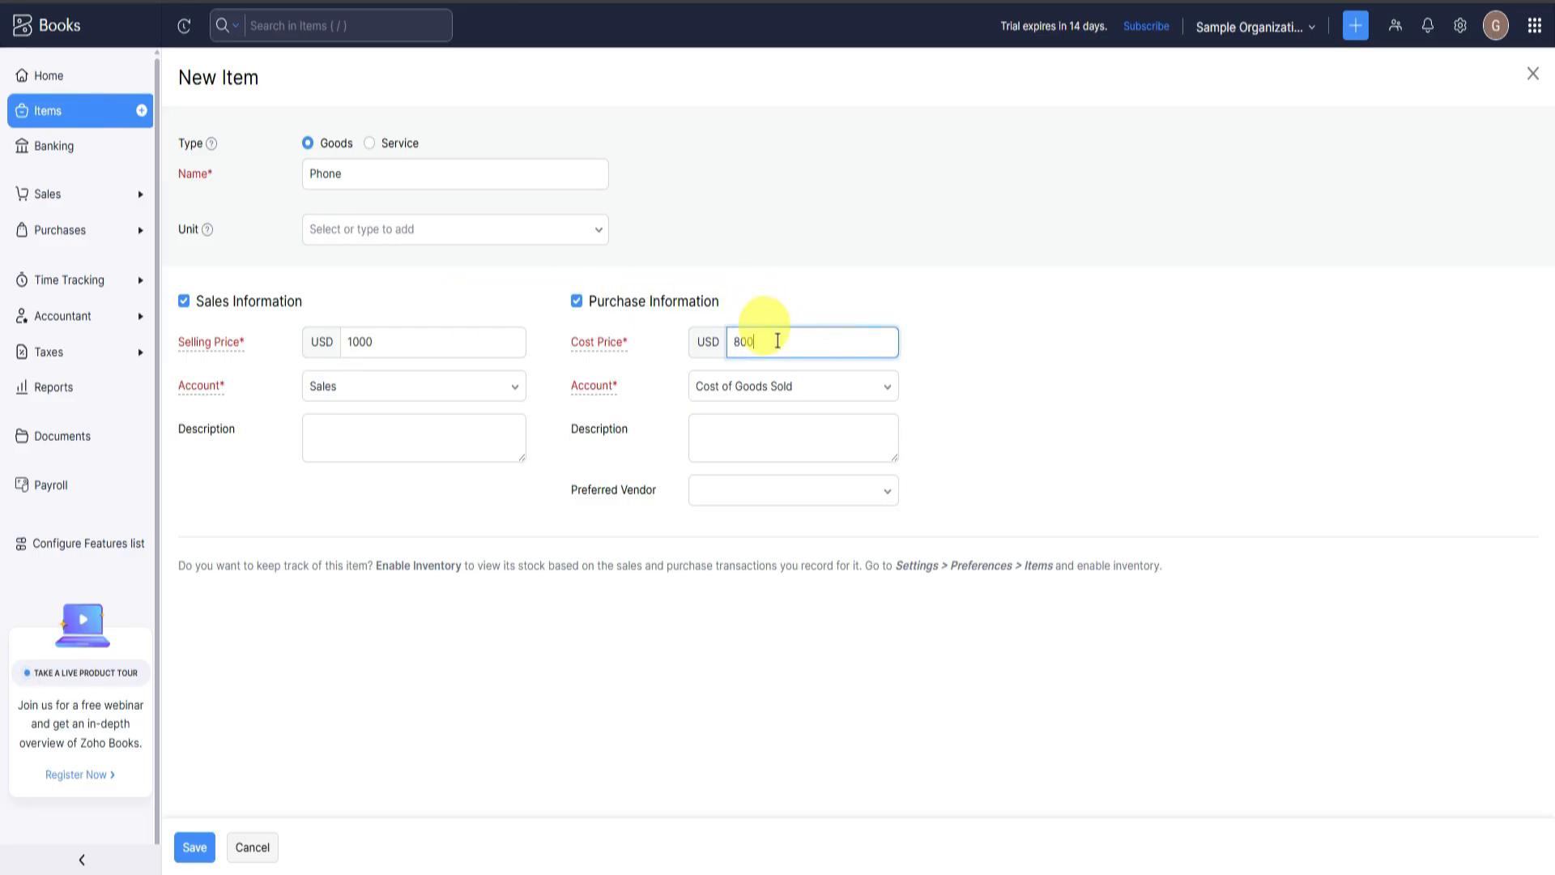
pyautogui.click(974, 348)
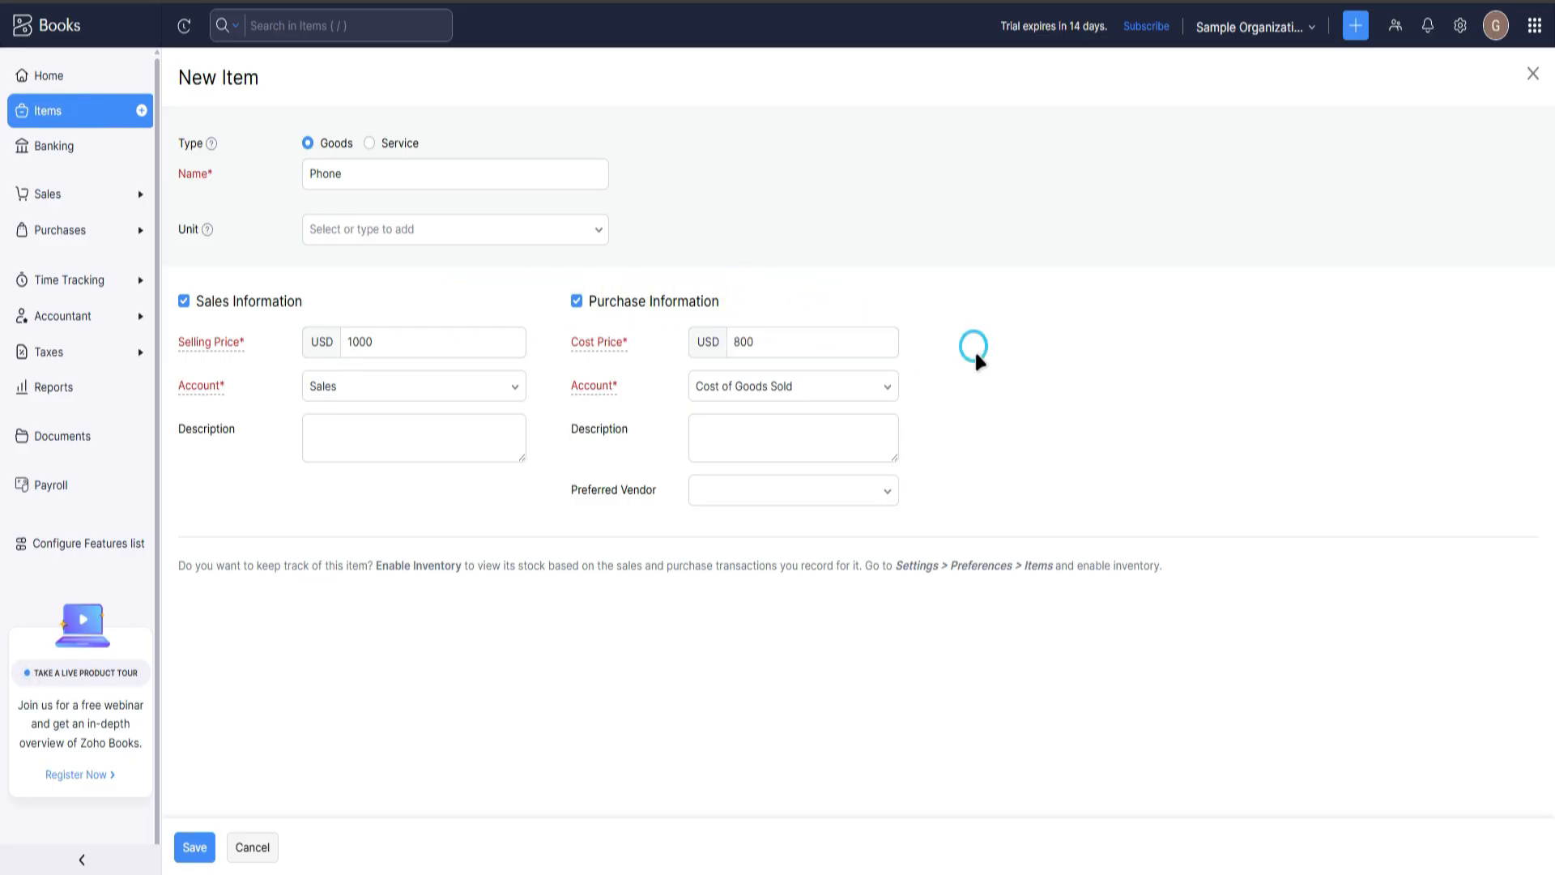
# Check the account choices for the item's sales and purchase information, keeping Sales and Cost of Goods Sold.
pyautogui.click(429, 387)
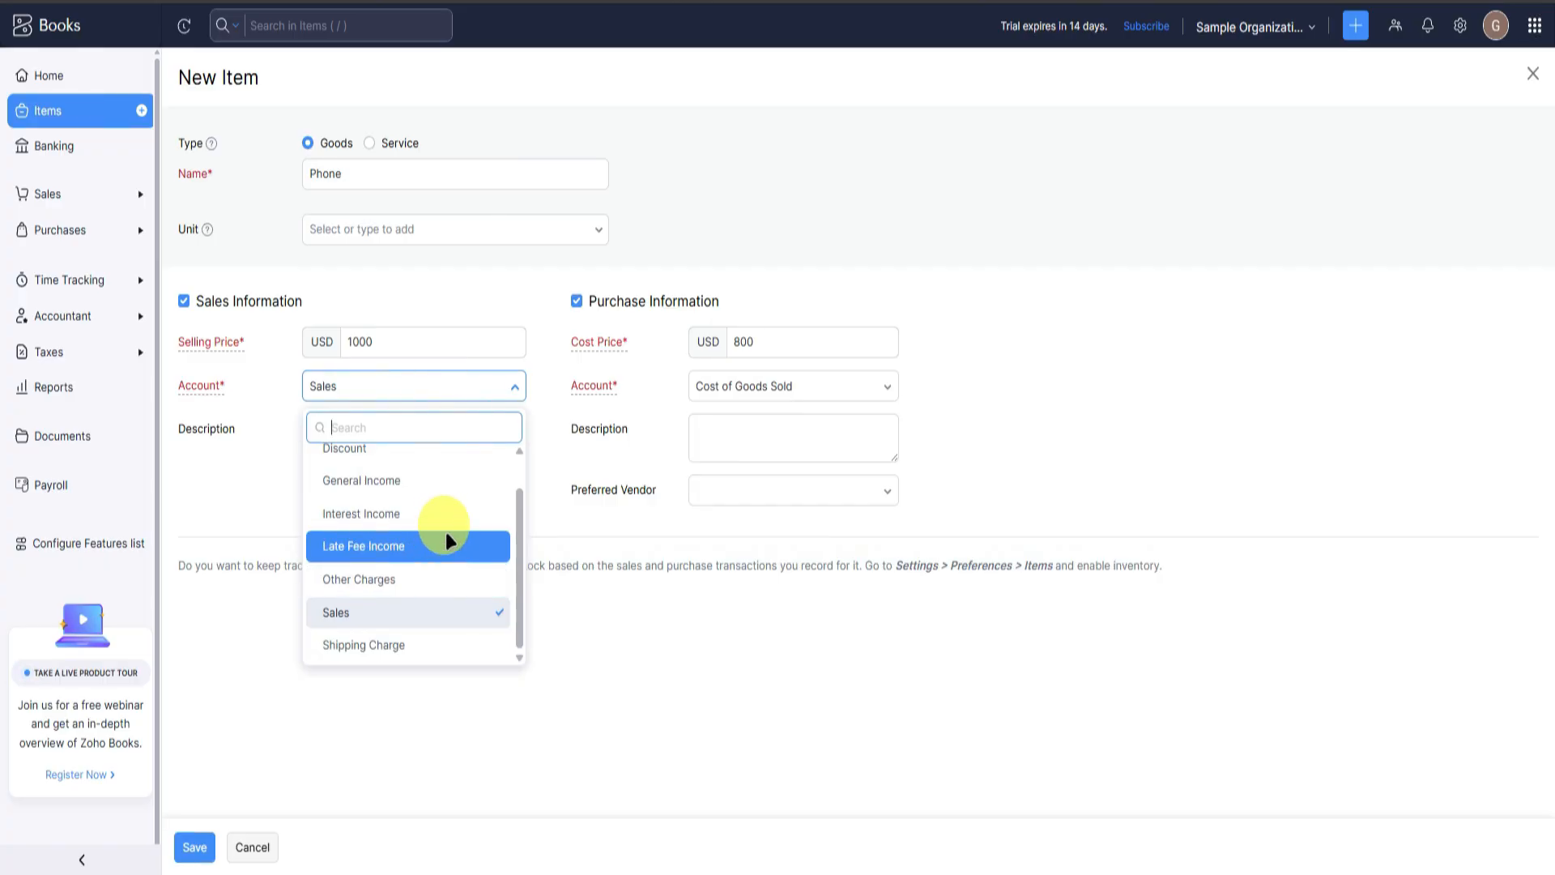
pyautogui.click(475, 396)
pyautogui.click(774, 386)
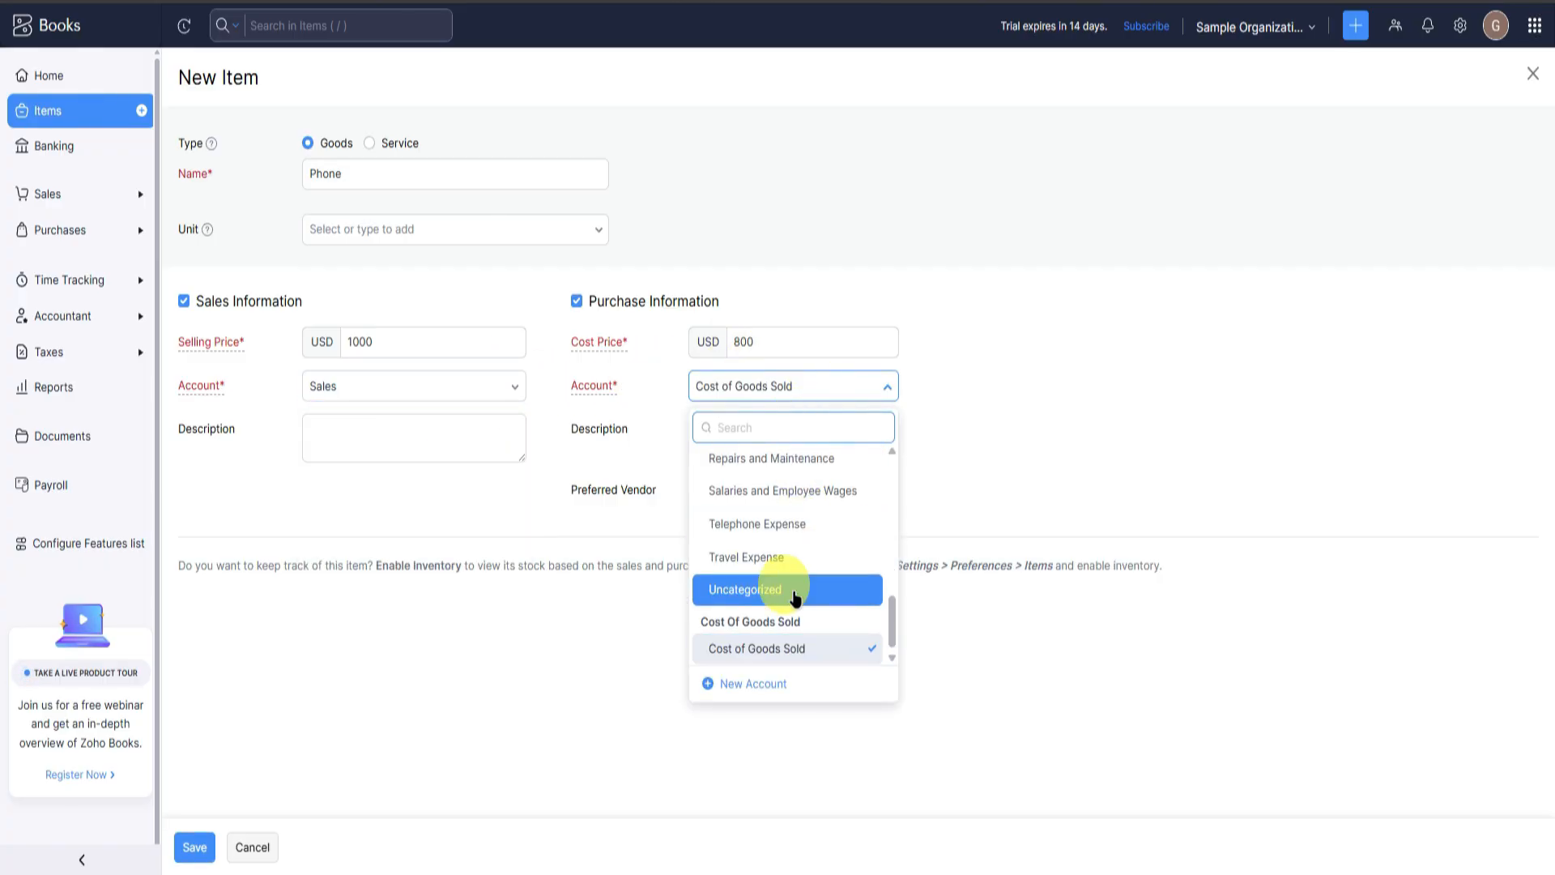
pyautogui.scroll(6, 800, 585)
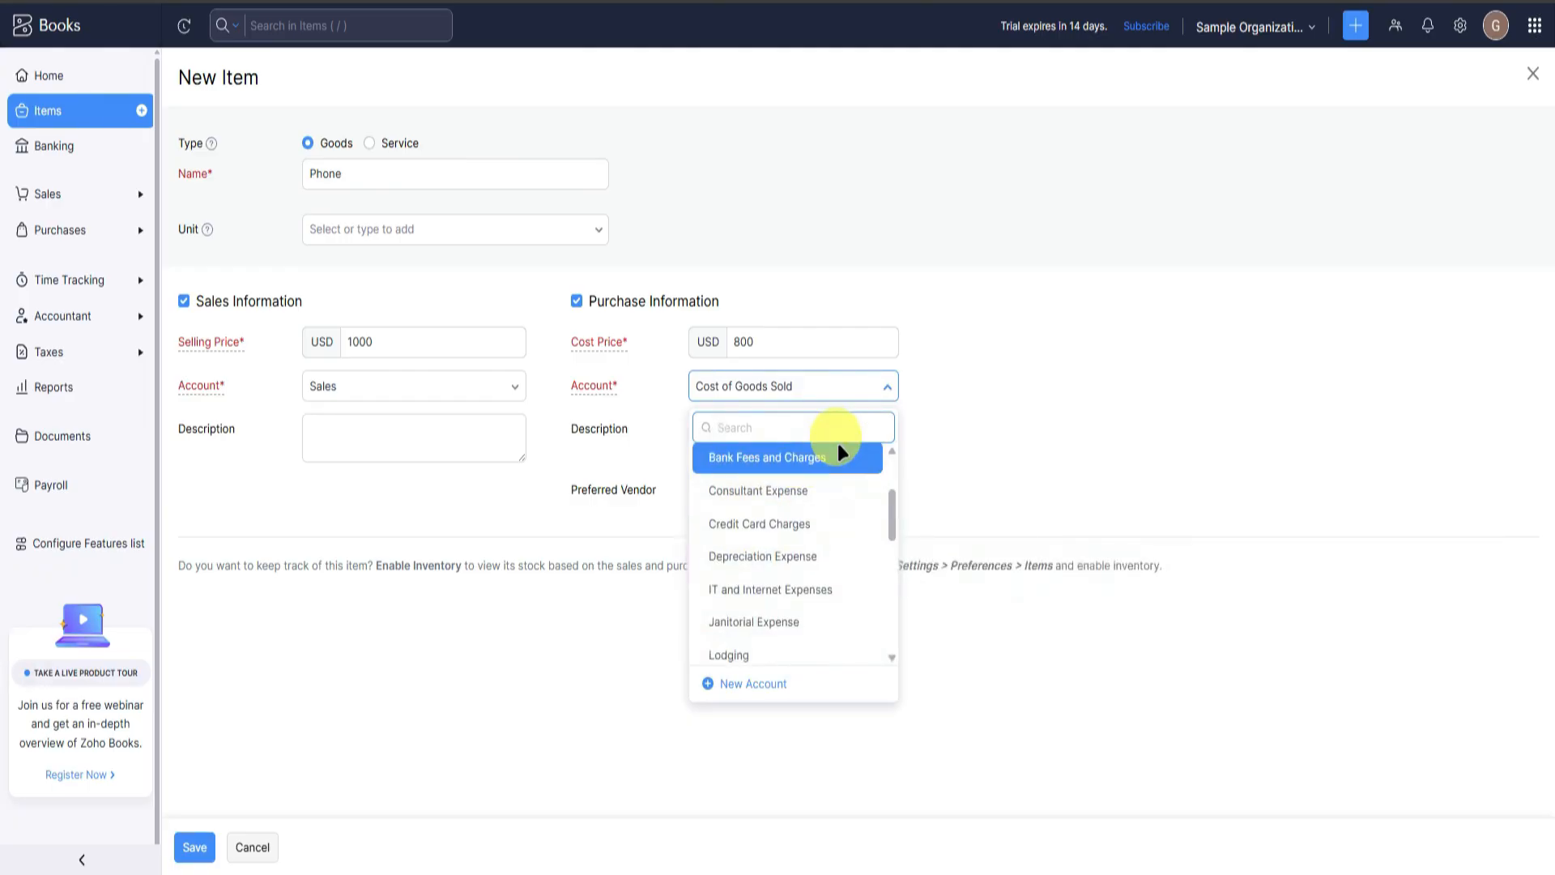
pyautogui.scroll(3, 758, 503)
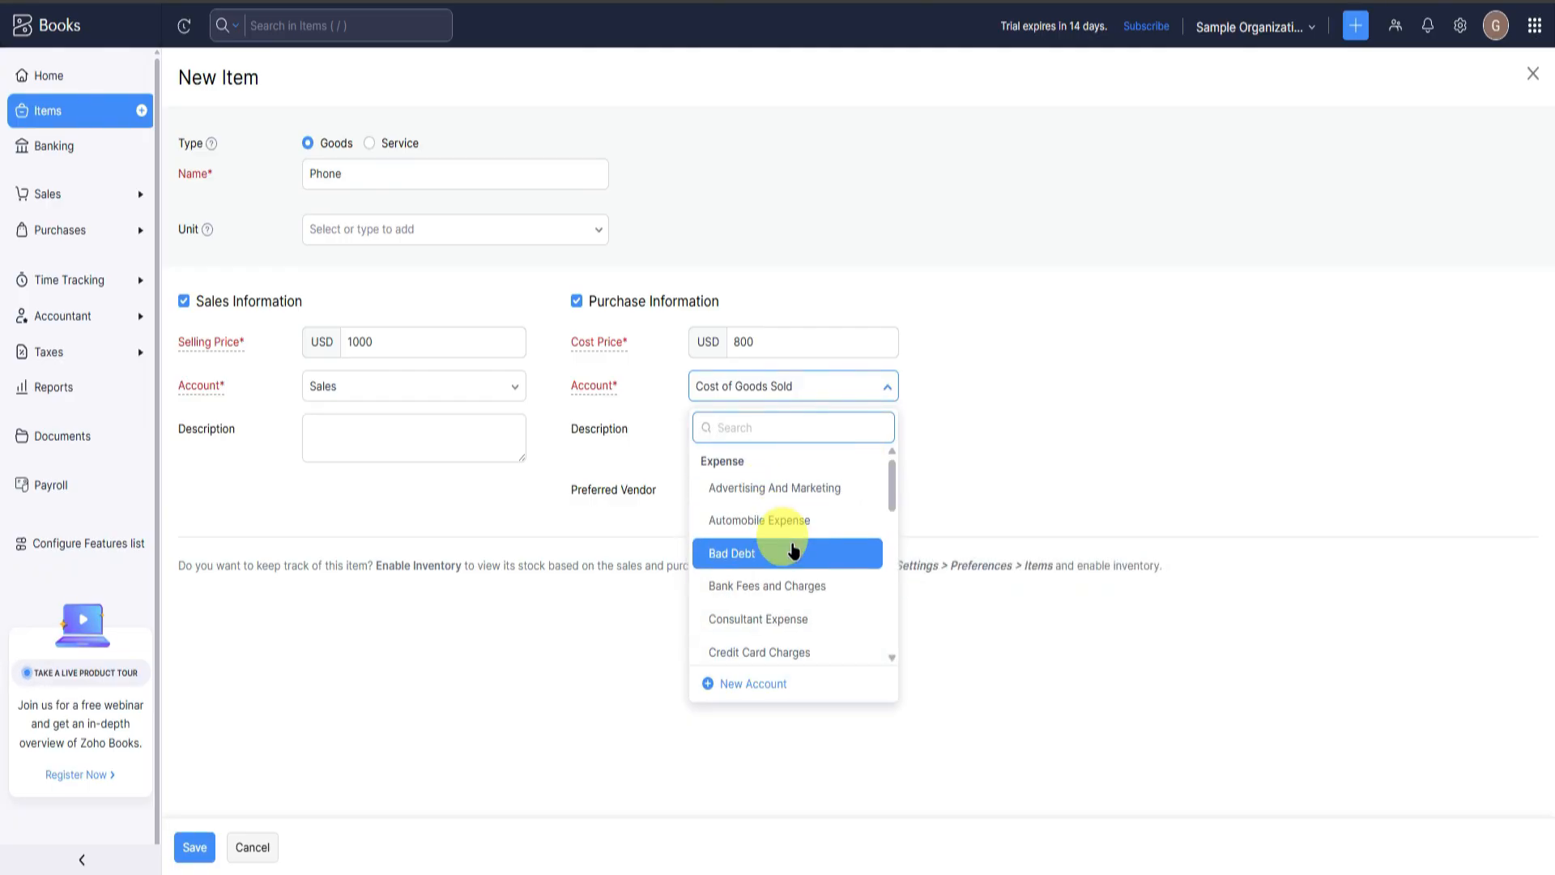
pyautogui.scroll(-5, 814, 599)
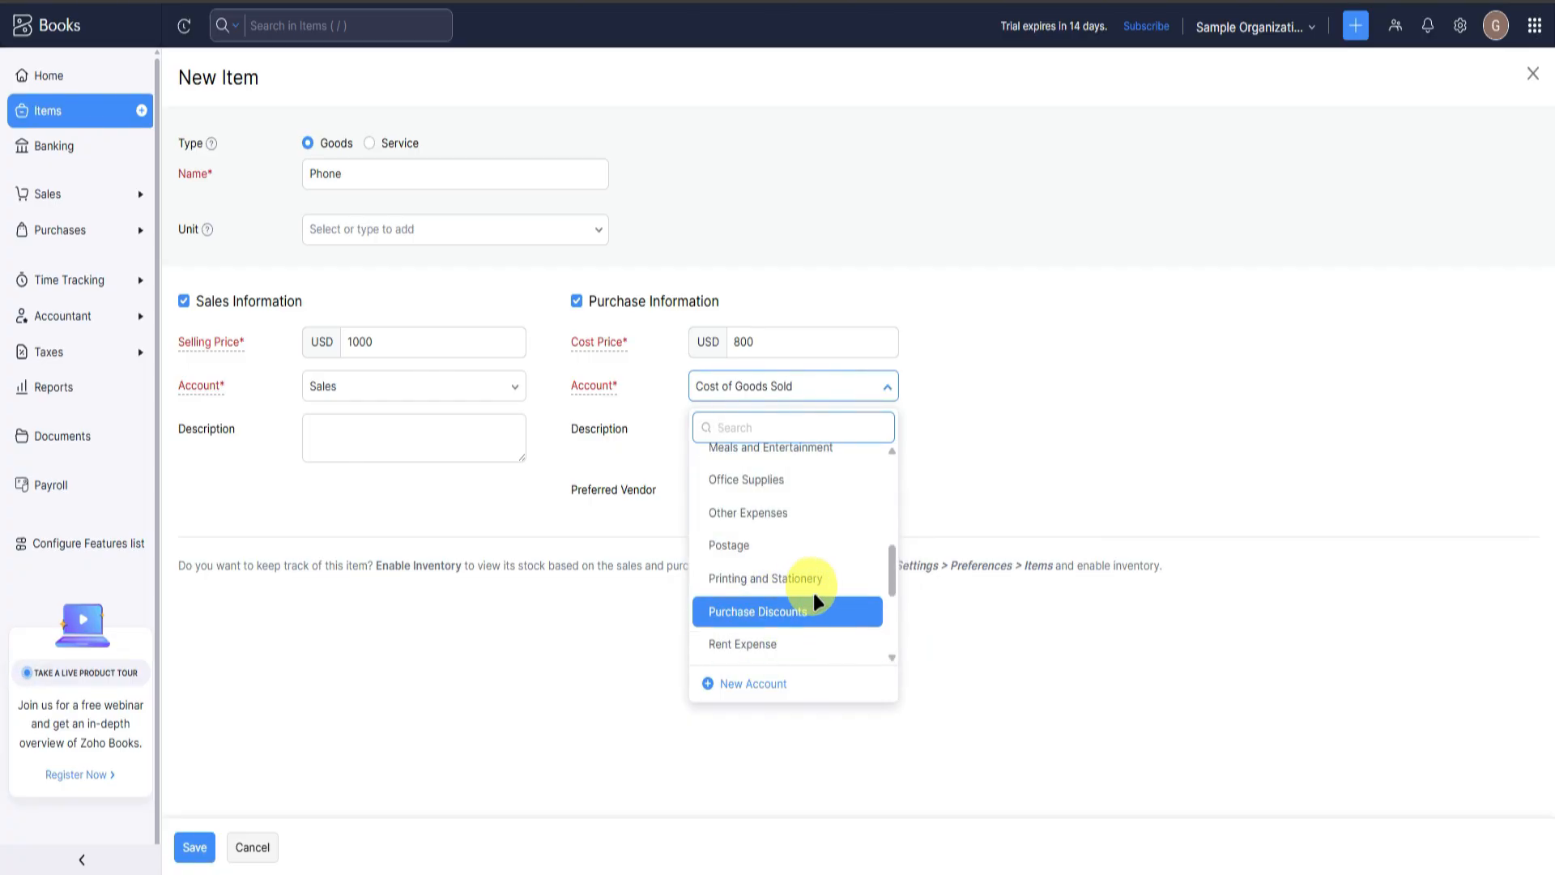
pyautogui.scroll(-3, 806, 593)
pyautogui.click(1027, 400)
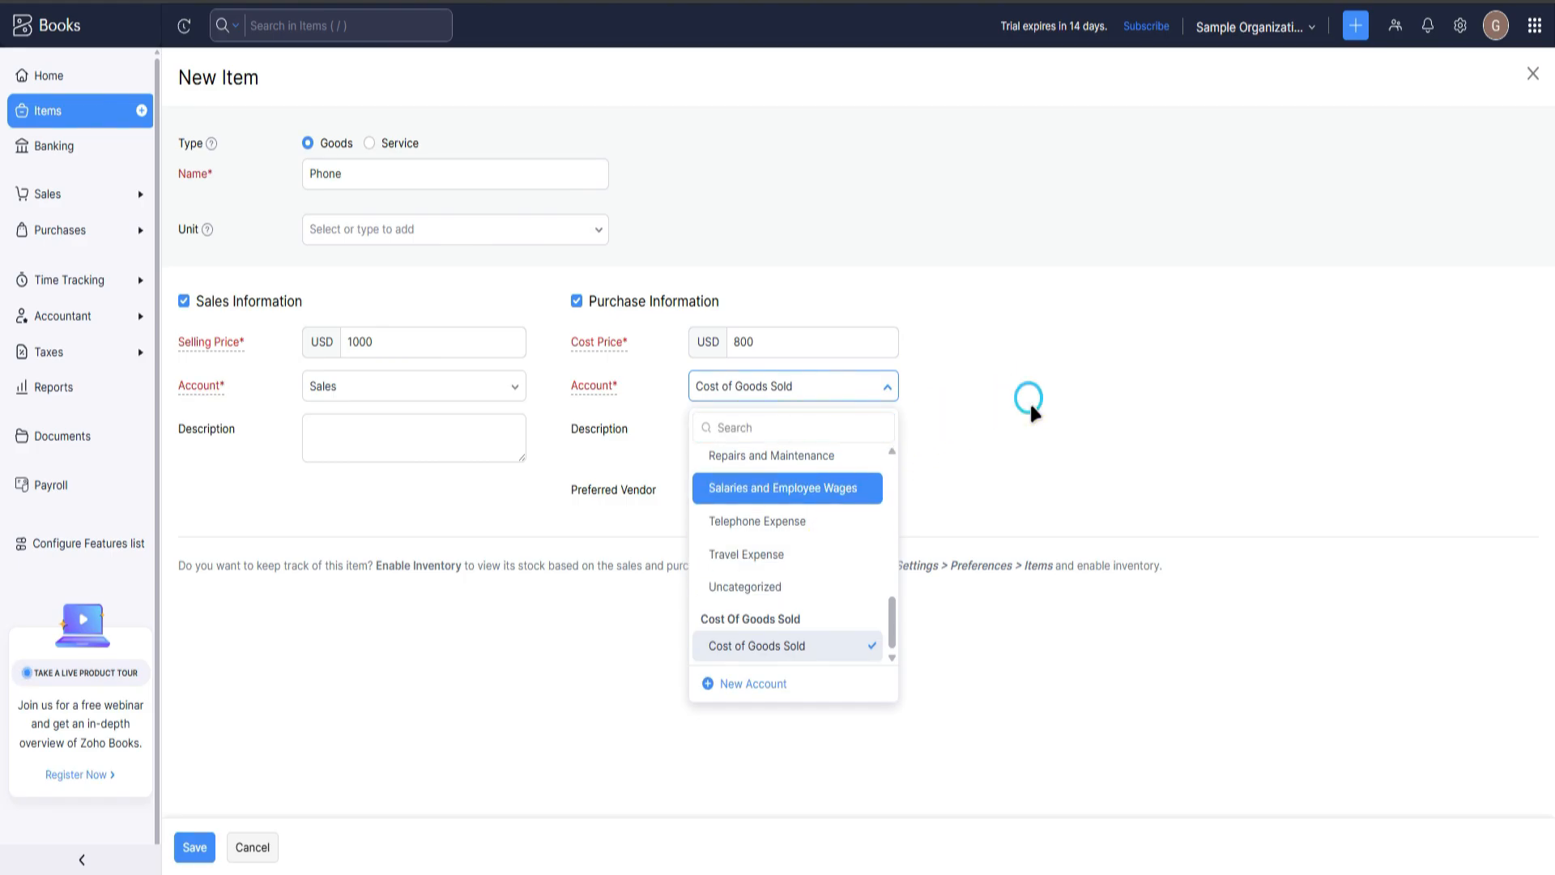
# Check the item's sales and purchase description fields, the preferred vendor choices and the required fields.
pyautogui.click(513, 442)
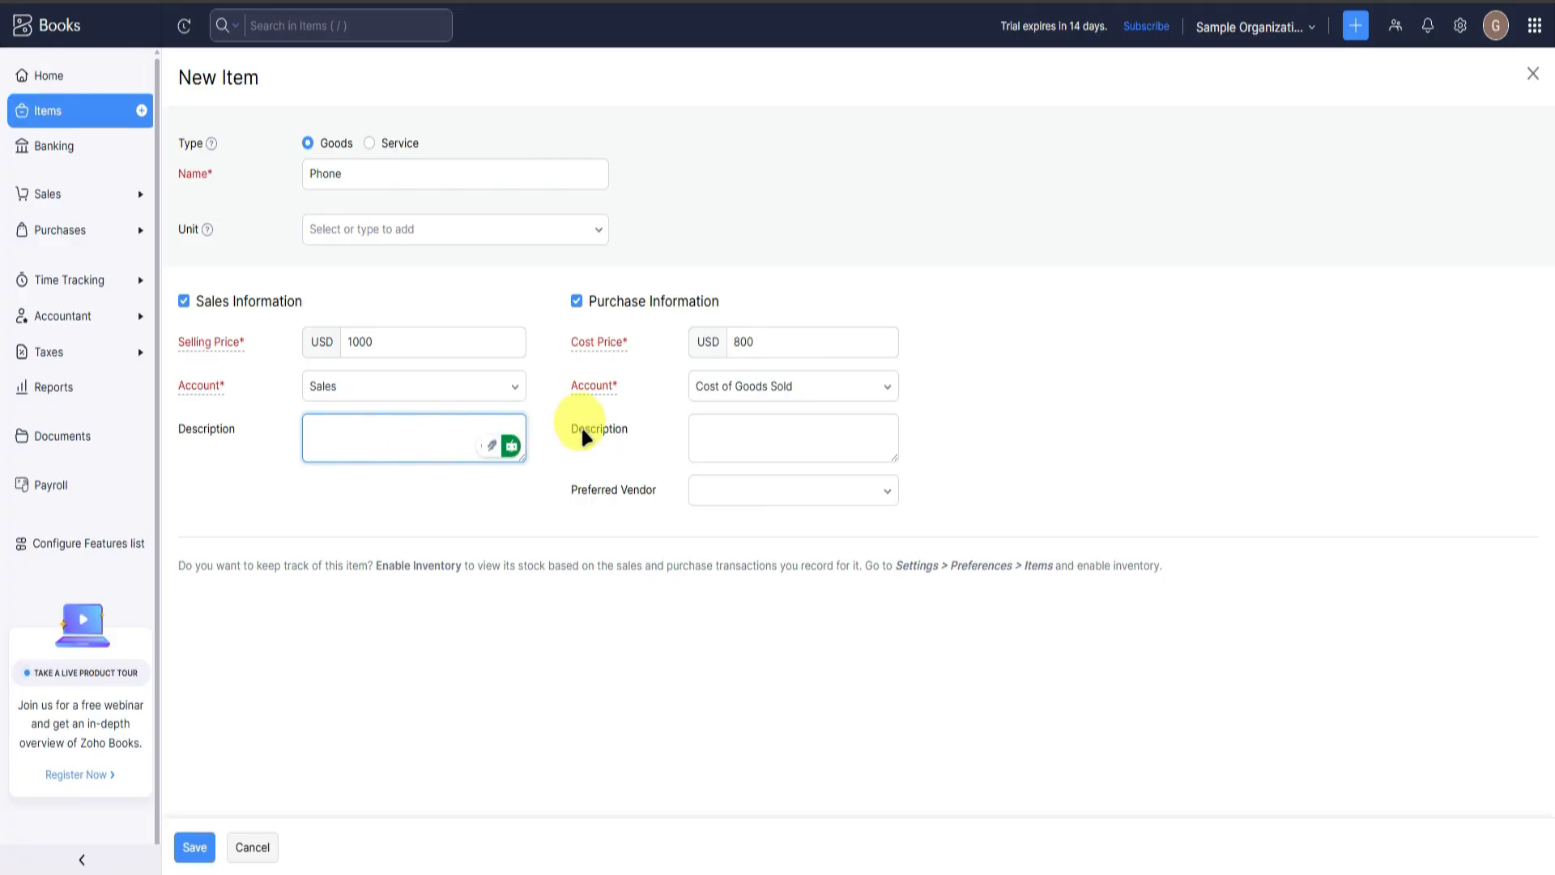
pyautogui.click(698, 430)
pyautogui.click(729, 489)
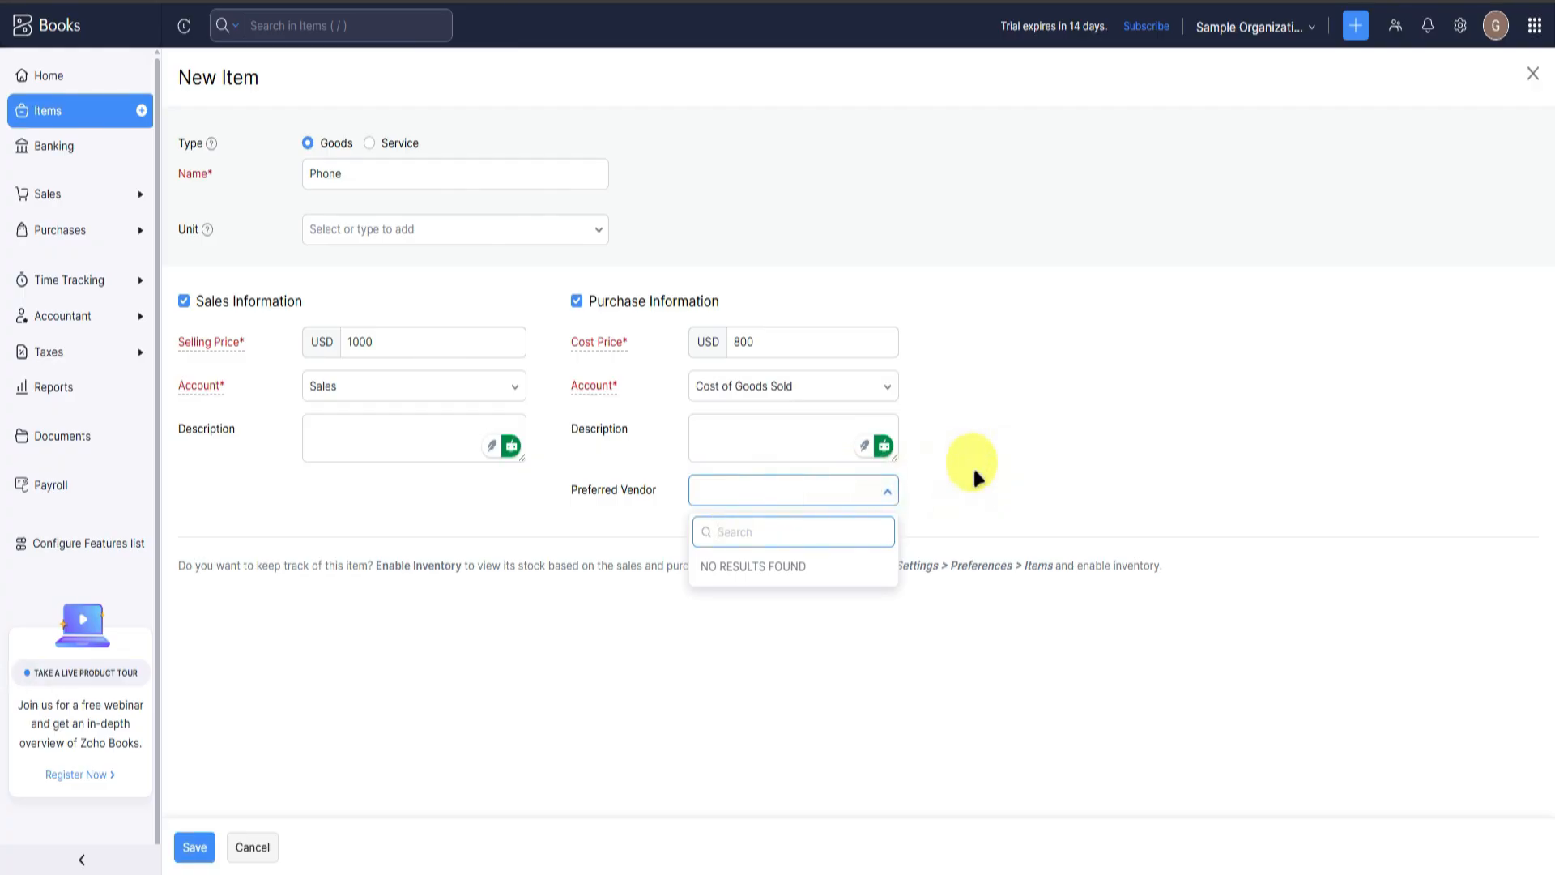
pyautogui.click(759, 230)
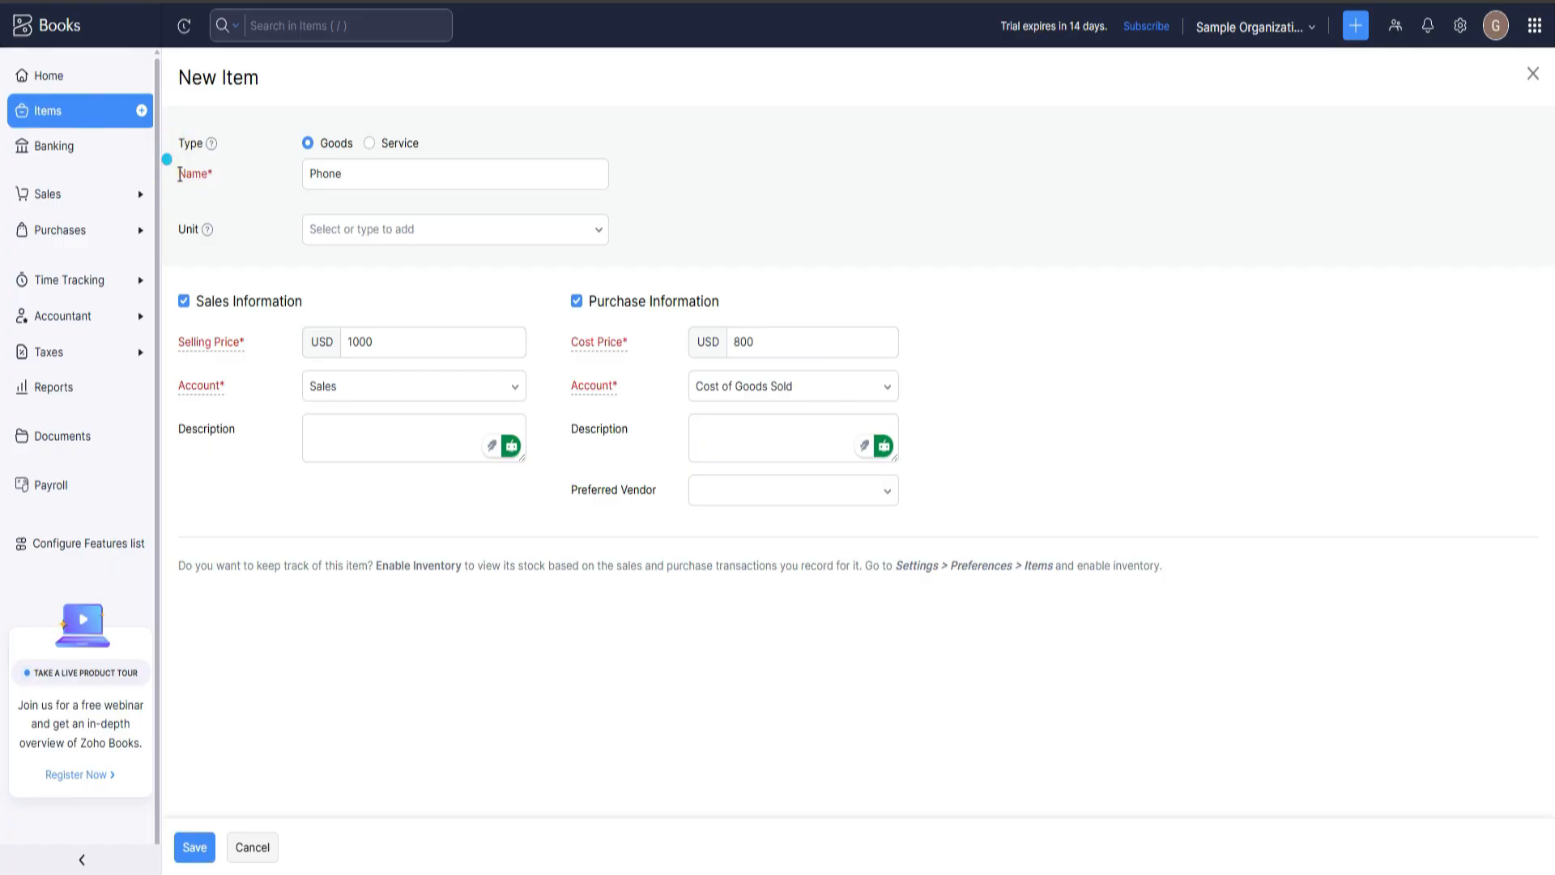
pyautogui.moveTo(179, 174); pyautogui.dragTo(182, 381)
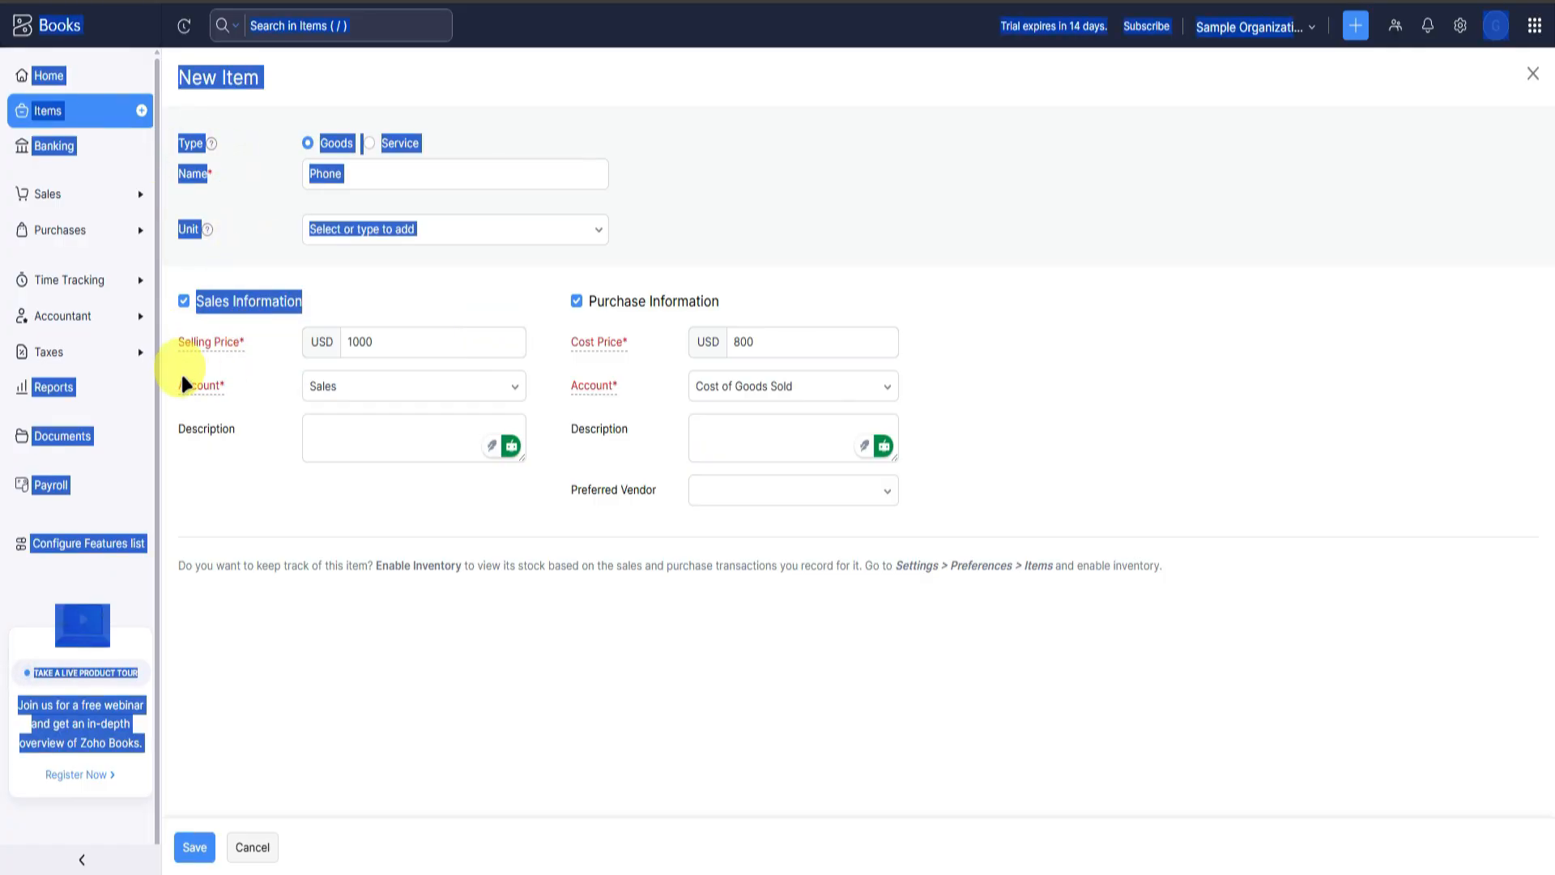
# Check the Phone item's required price and account fields and save the item.
pyautogui.click(182, 384)
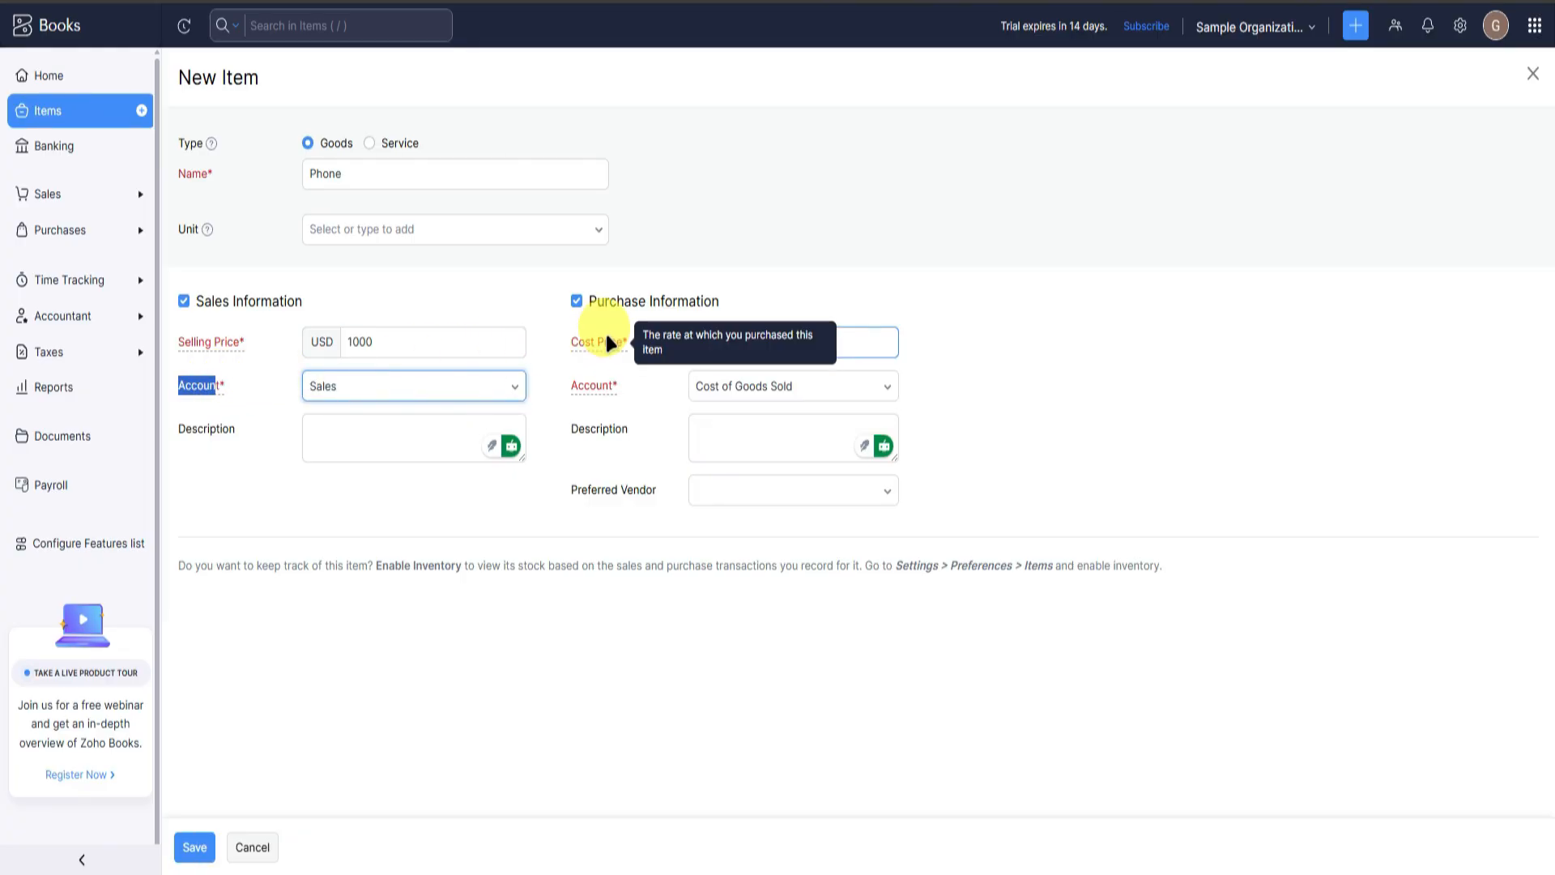
pyautogui.moveTo(578, 342); pyautogui.dragTo(628, 341)
pyautogui.click(595, 357)
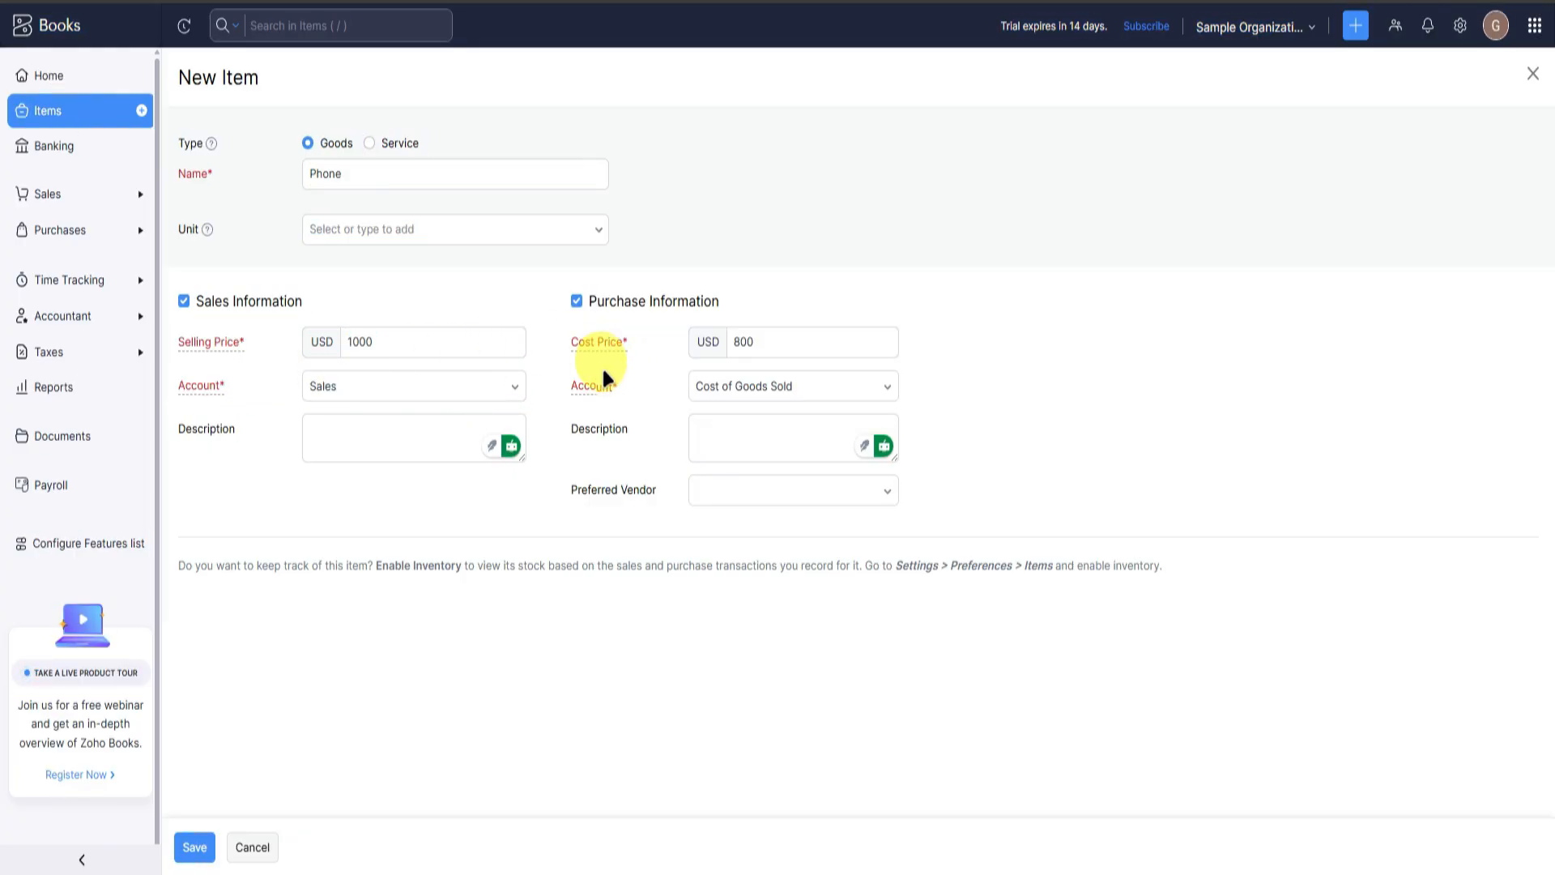
pyautogui.doubleClick(597, 382)
pyautogui.click(464, 576)
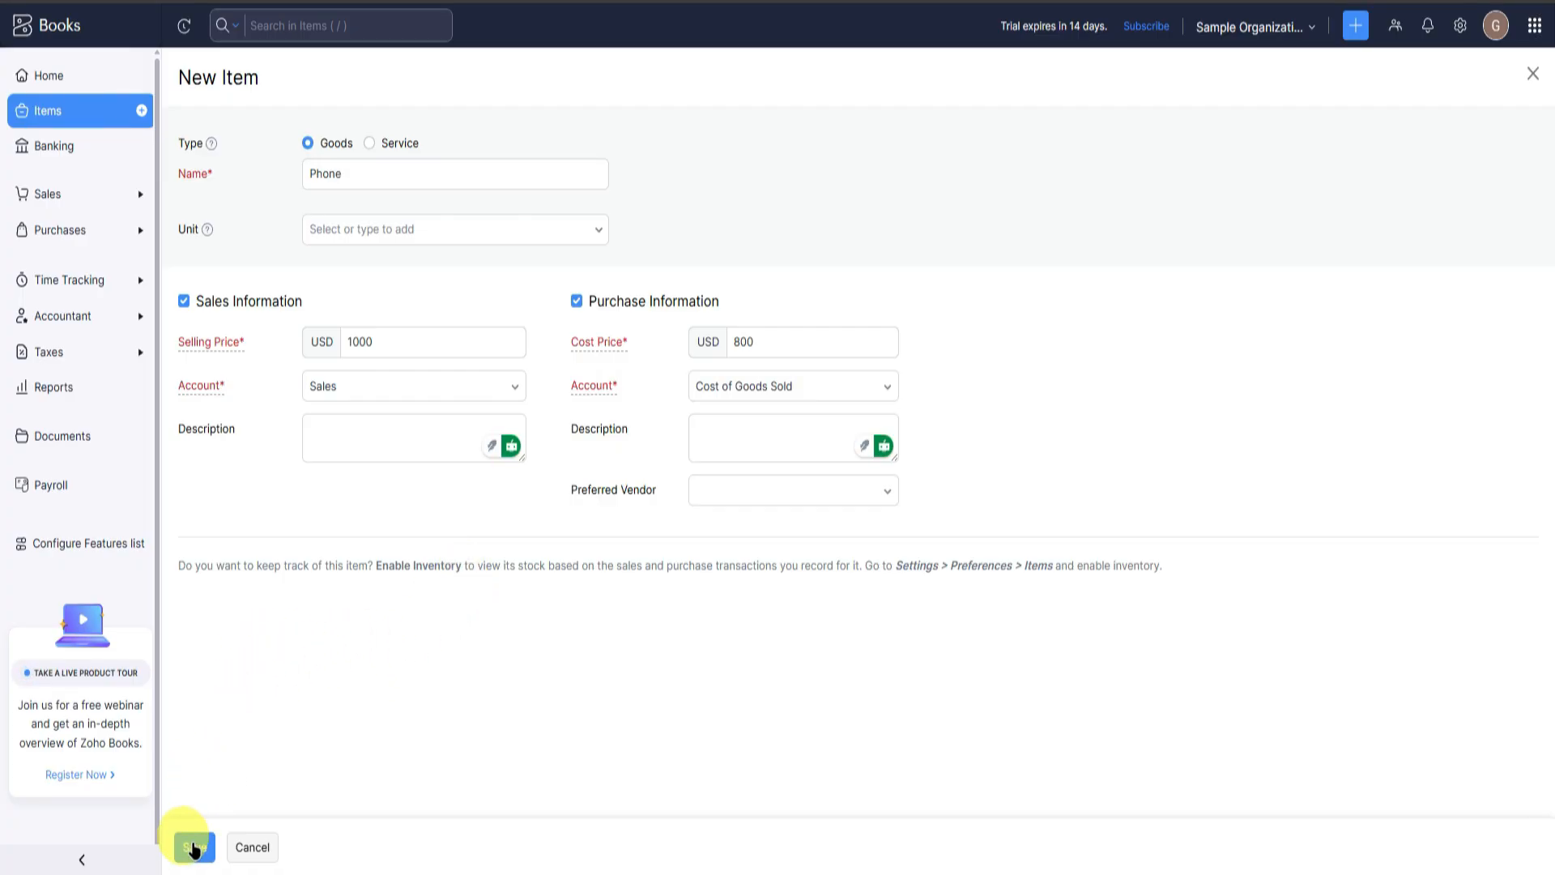
pyautogui.click(194, 847)
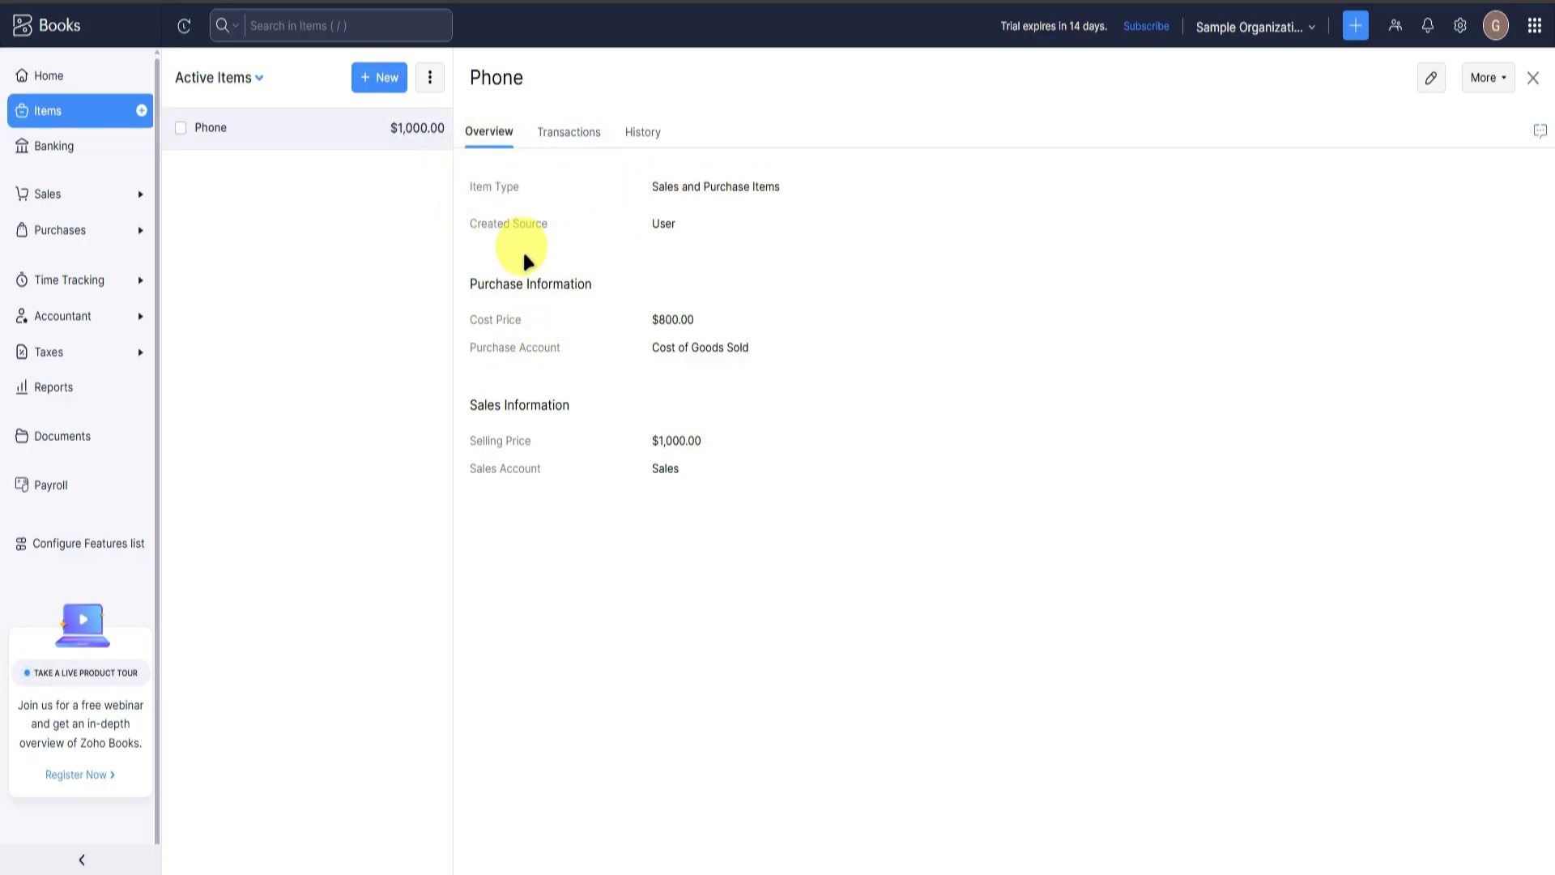
# Review the Phone item's overview, transactions and history, and look at a blank new item form.
pyautogui.click(567, 130)
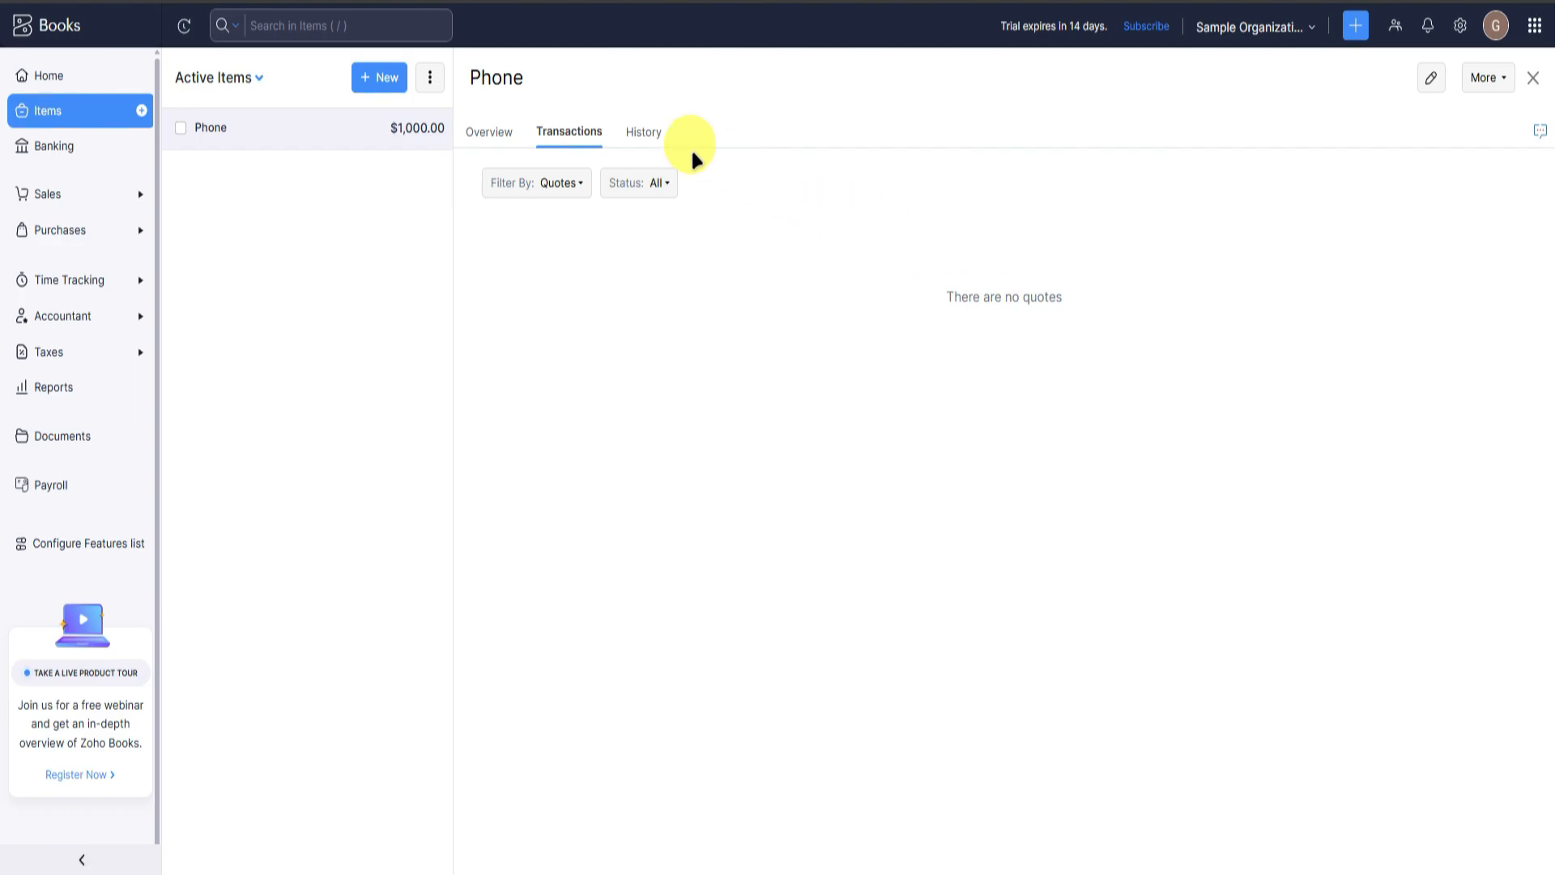
pyautogui.click(640, 132)
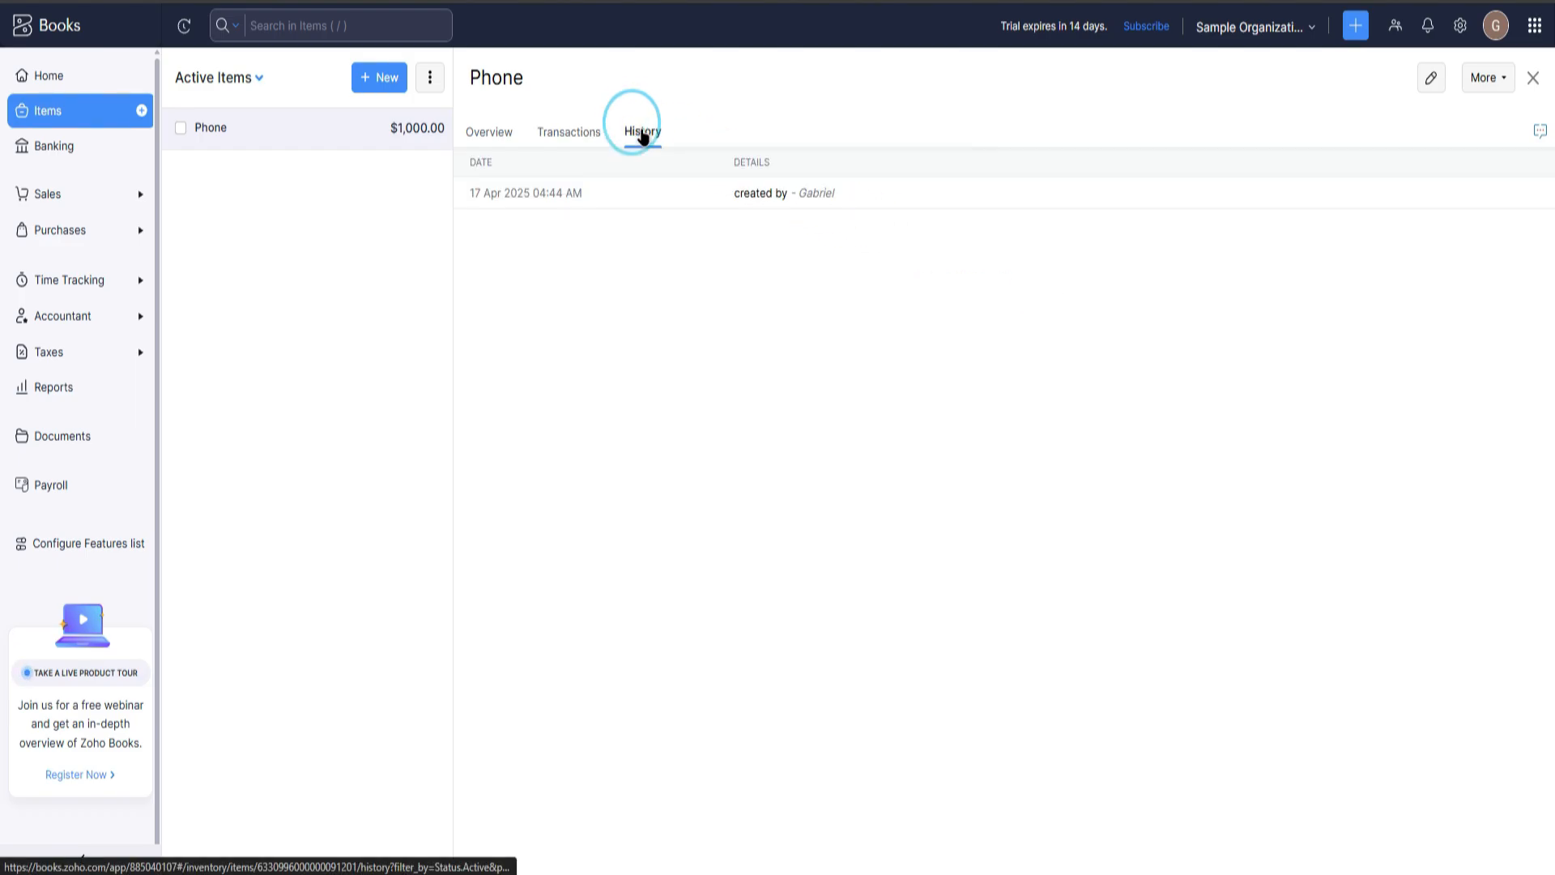
pyautogui.click(502, 134)
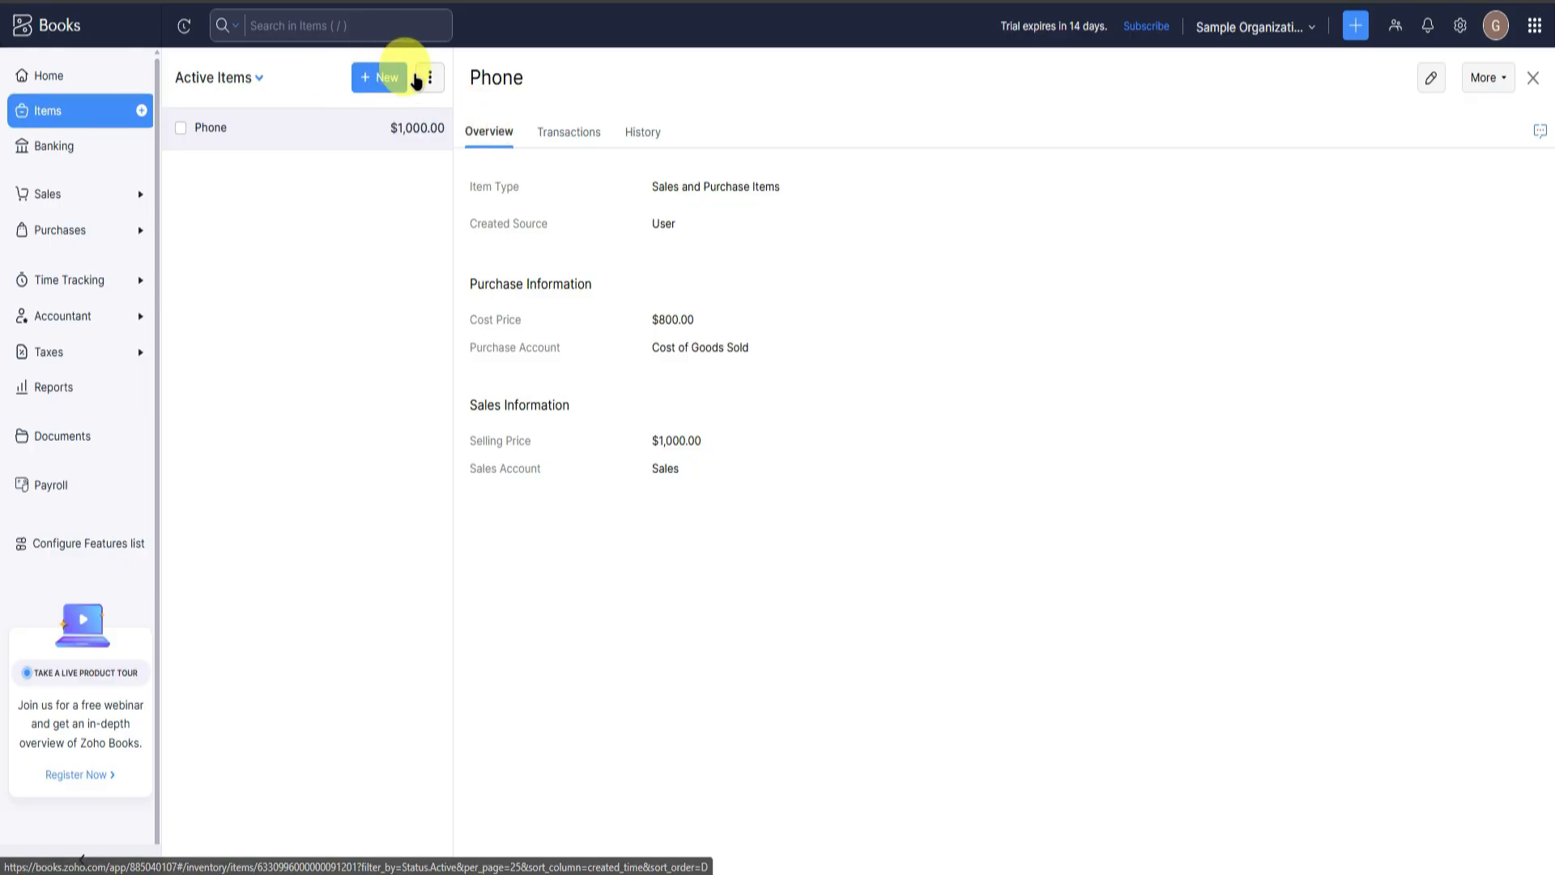
pyautogui.click(377, 77)
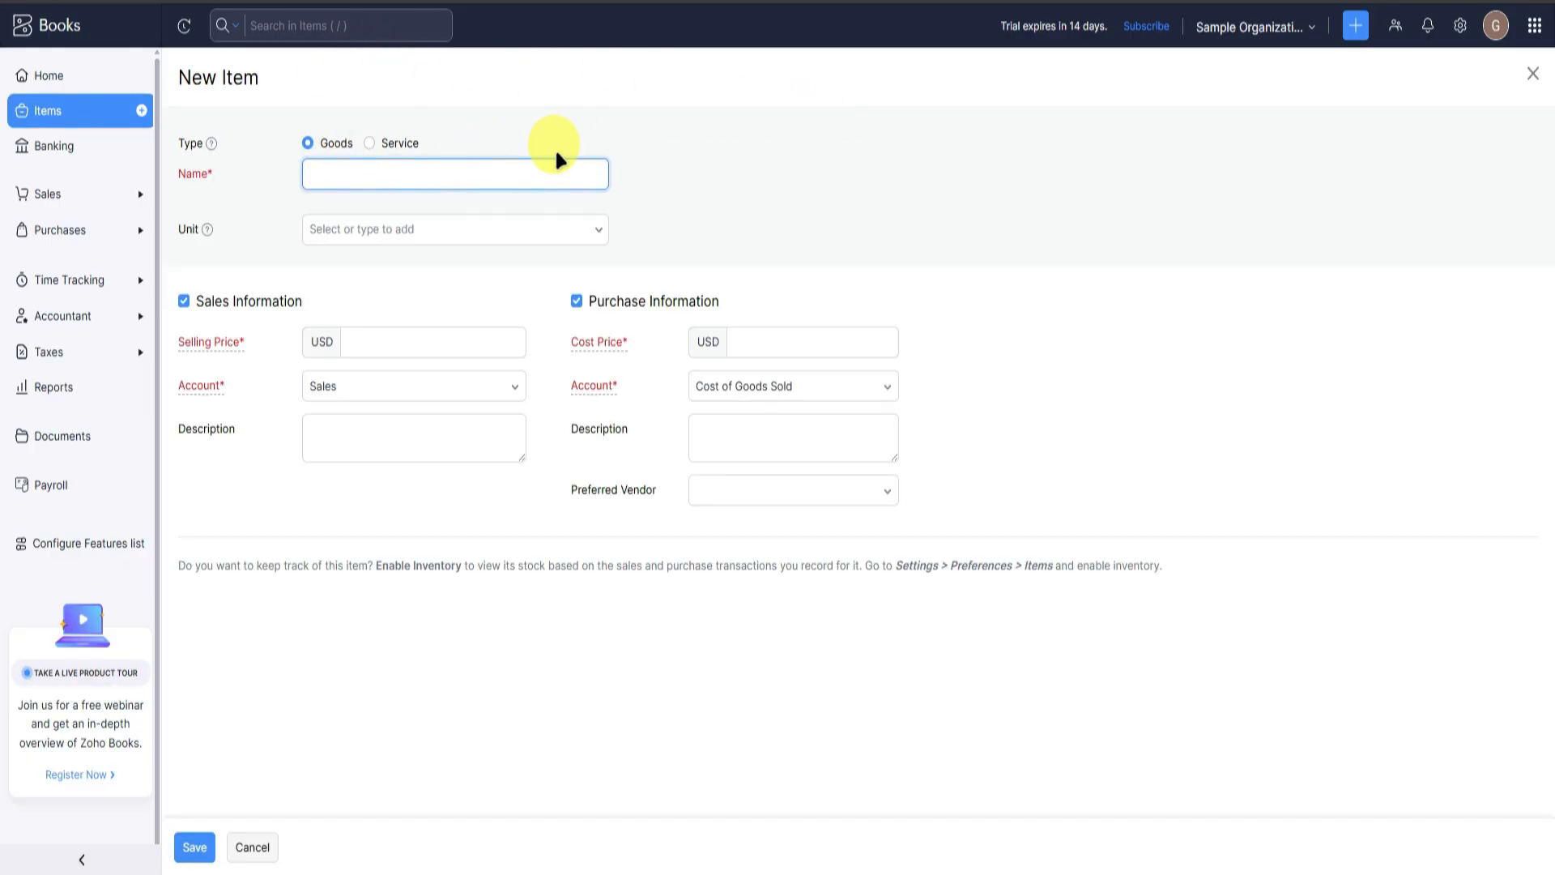
pyautogui.click(98, 116)
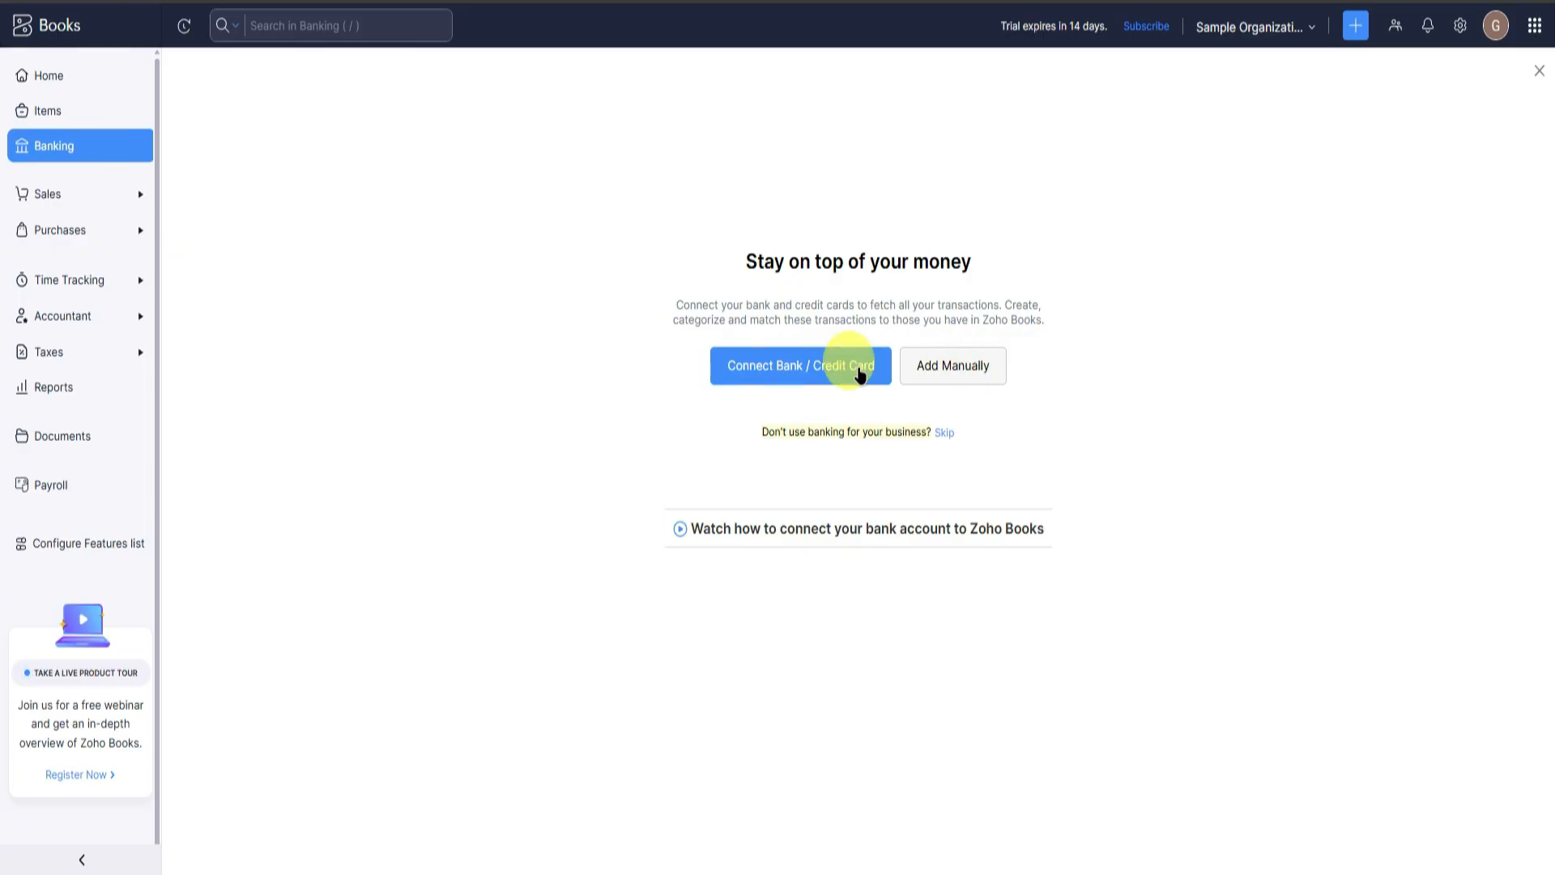
# Look over the bank connection options and open the form for manually adding an account, keeping the account type Bank.
pyautogui.click(795, 363)
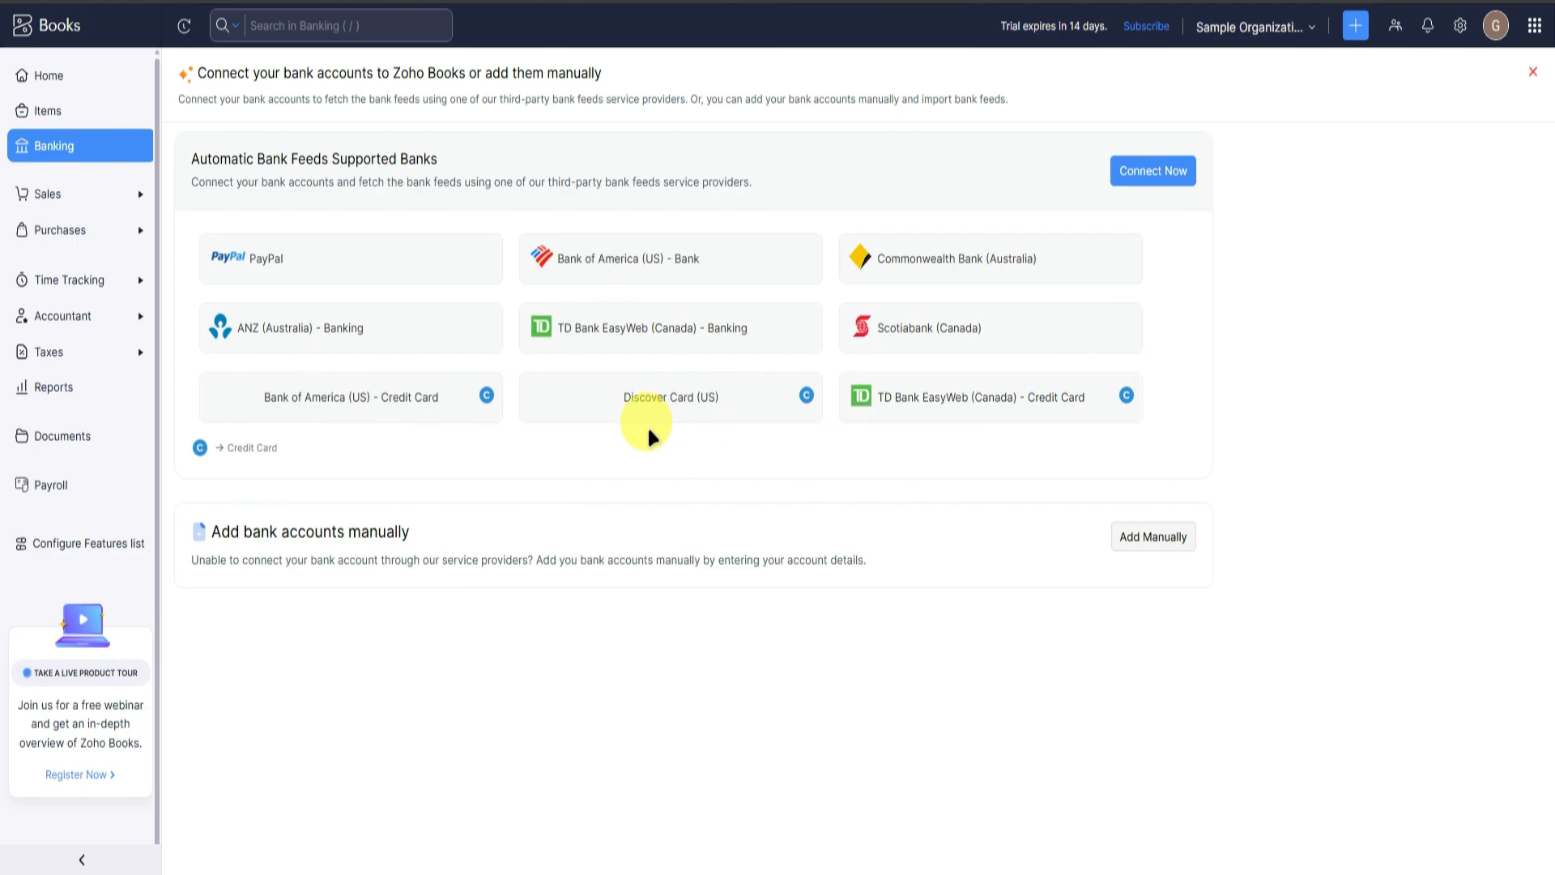
pyautogui.click(1146, 533)
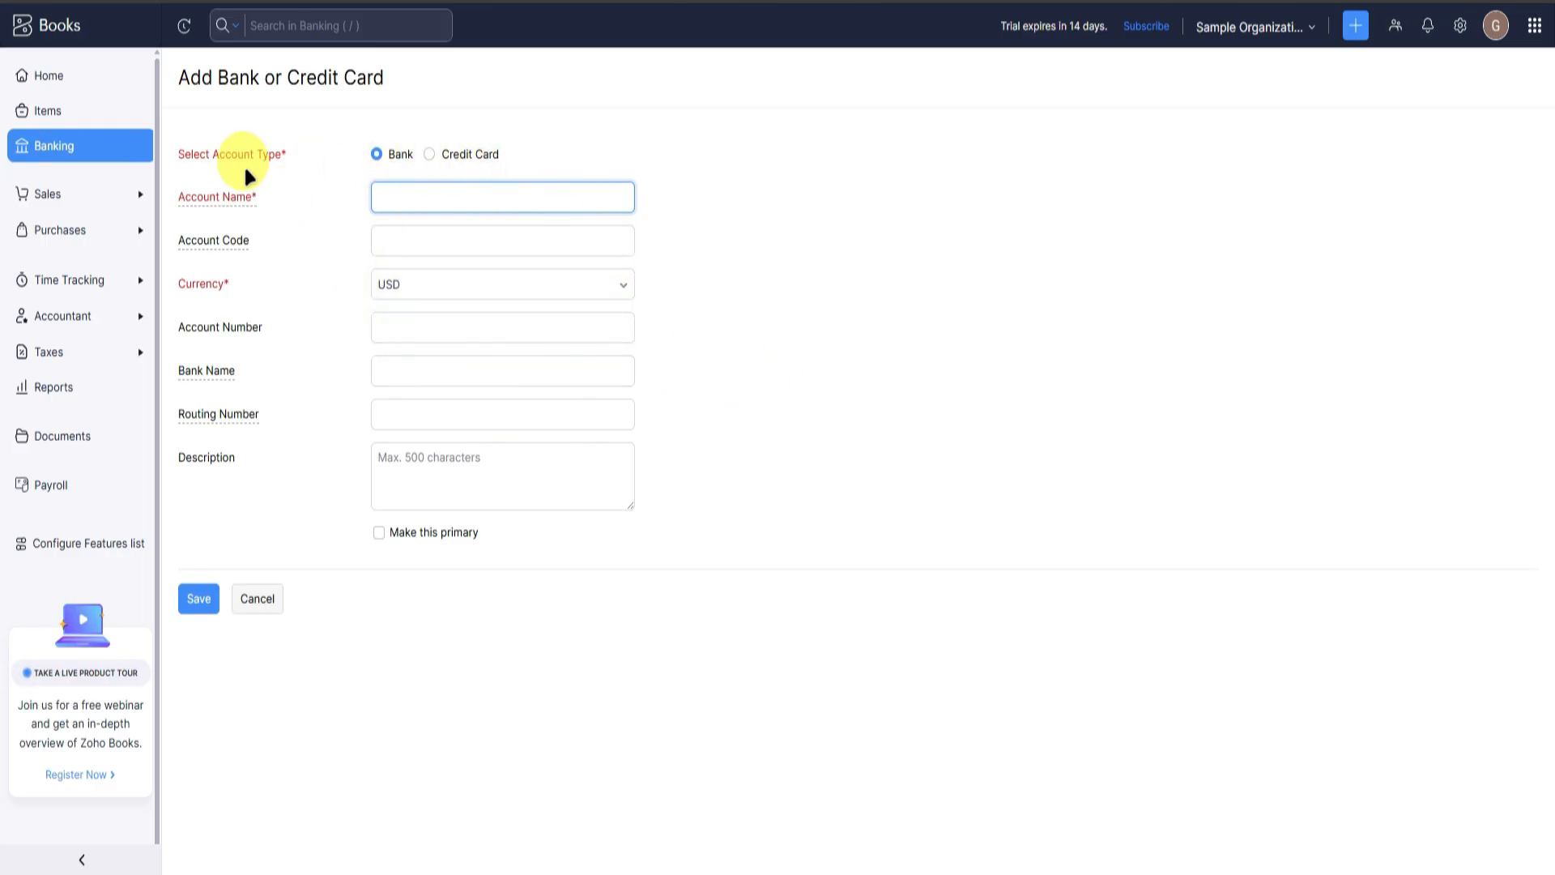
pyautogui.click(430, 153)
pyautogui.click(377, 154)
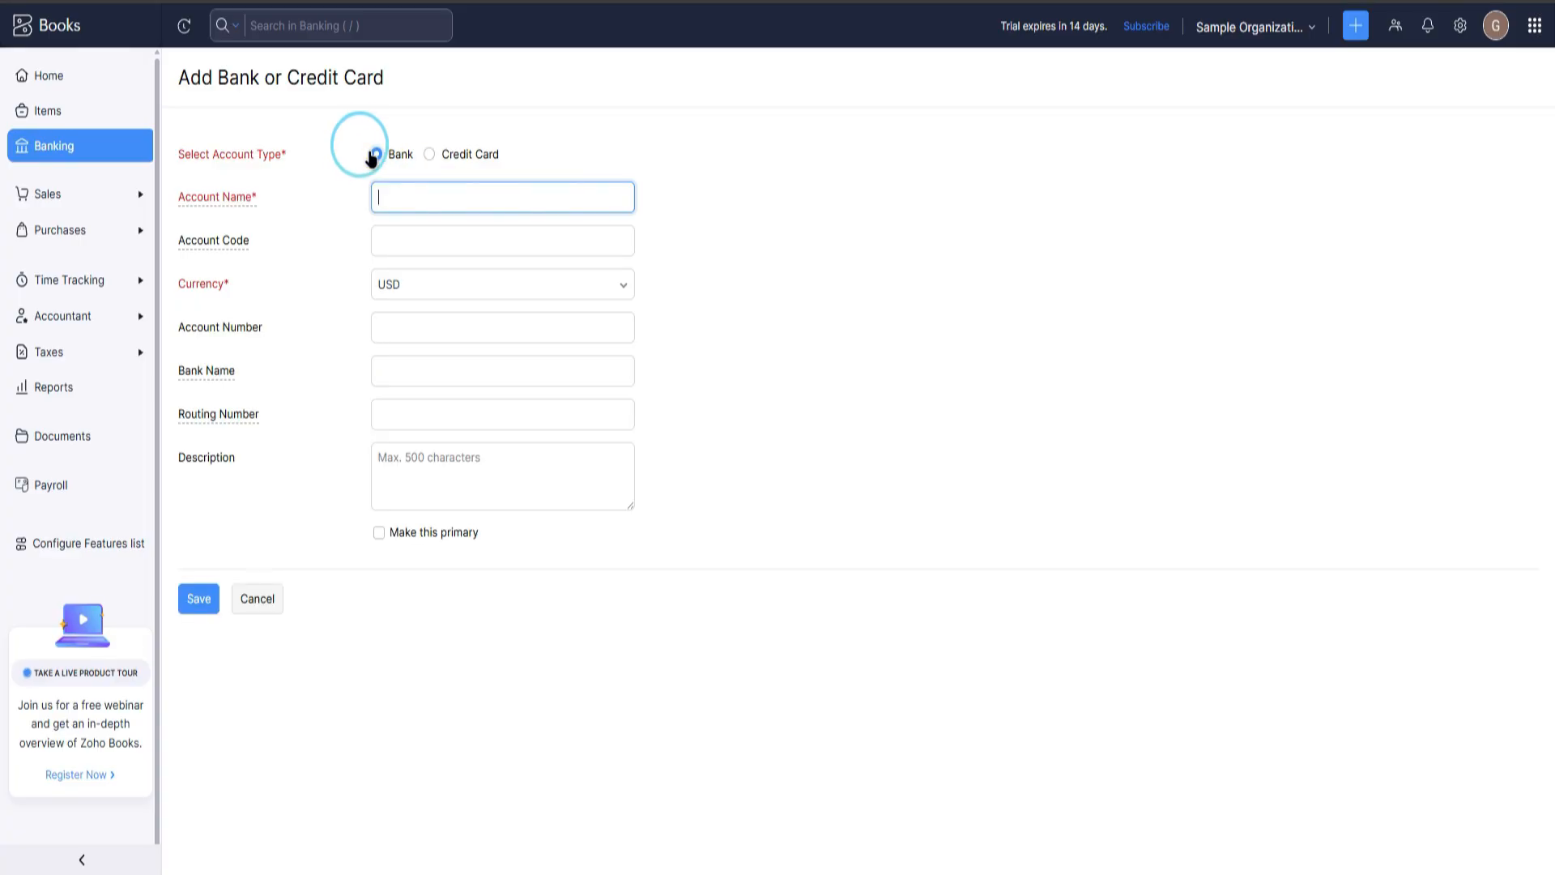
# Check the account code, account number, bank name, routing number and description fields of the bank account form.
pyautogui.click(395, 247)
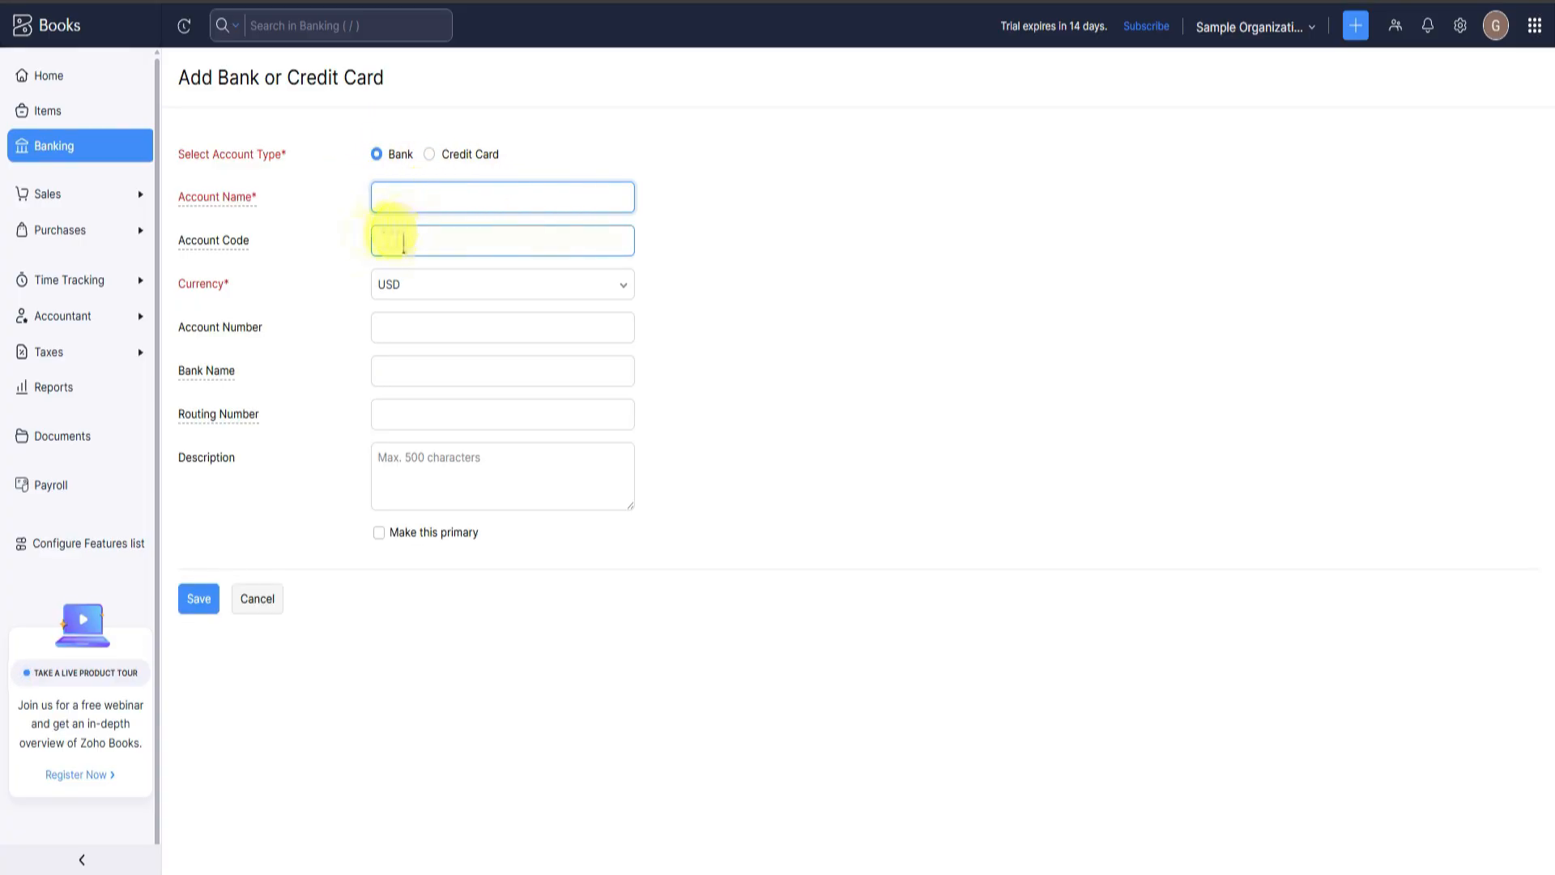
pyautogui.click(401, 333)
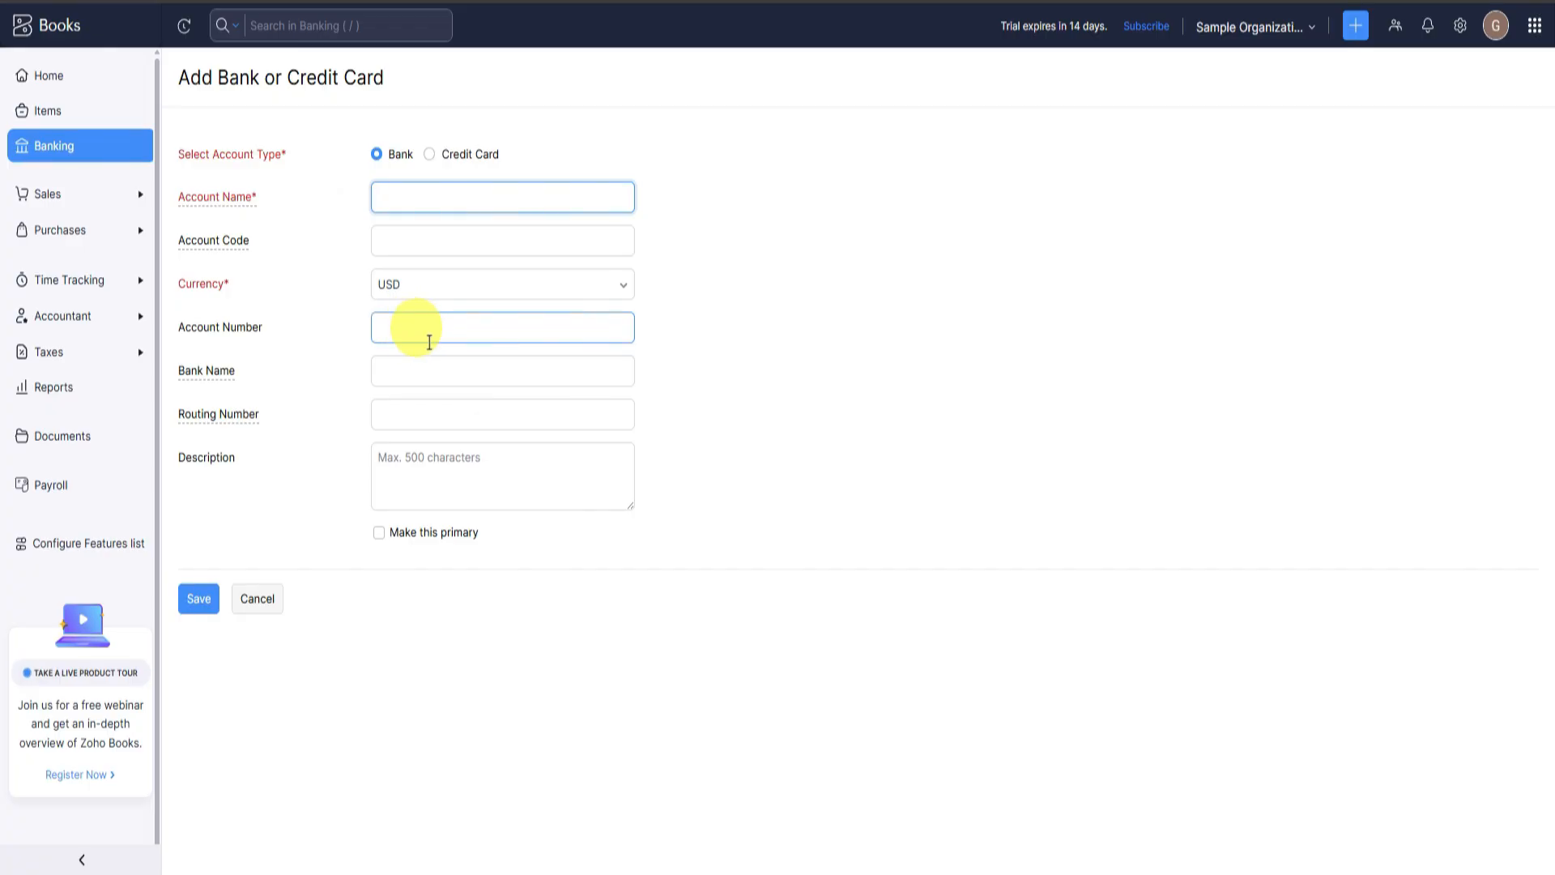
pyautogui.click(428, 368)
pyautogui.click(450, 411)
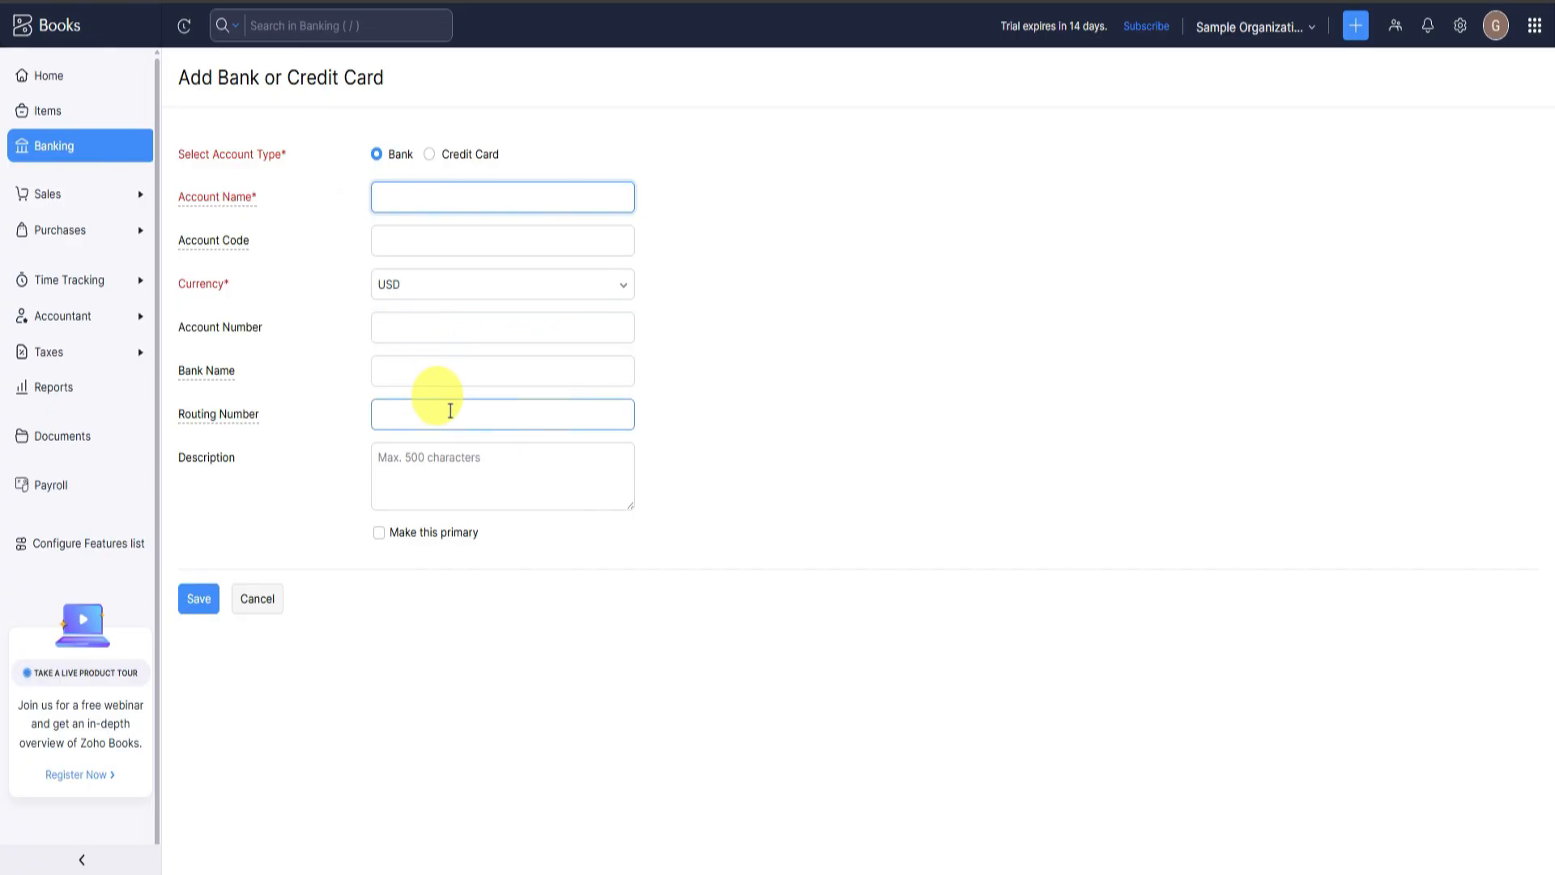
pyautogui.click(450, 461)
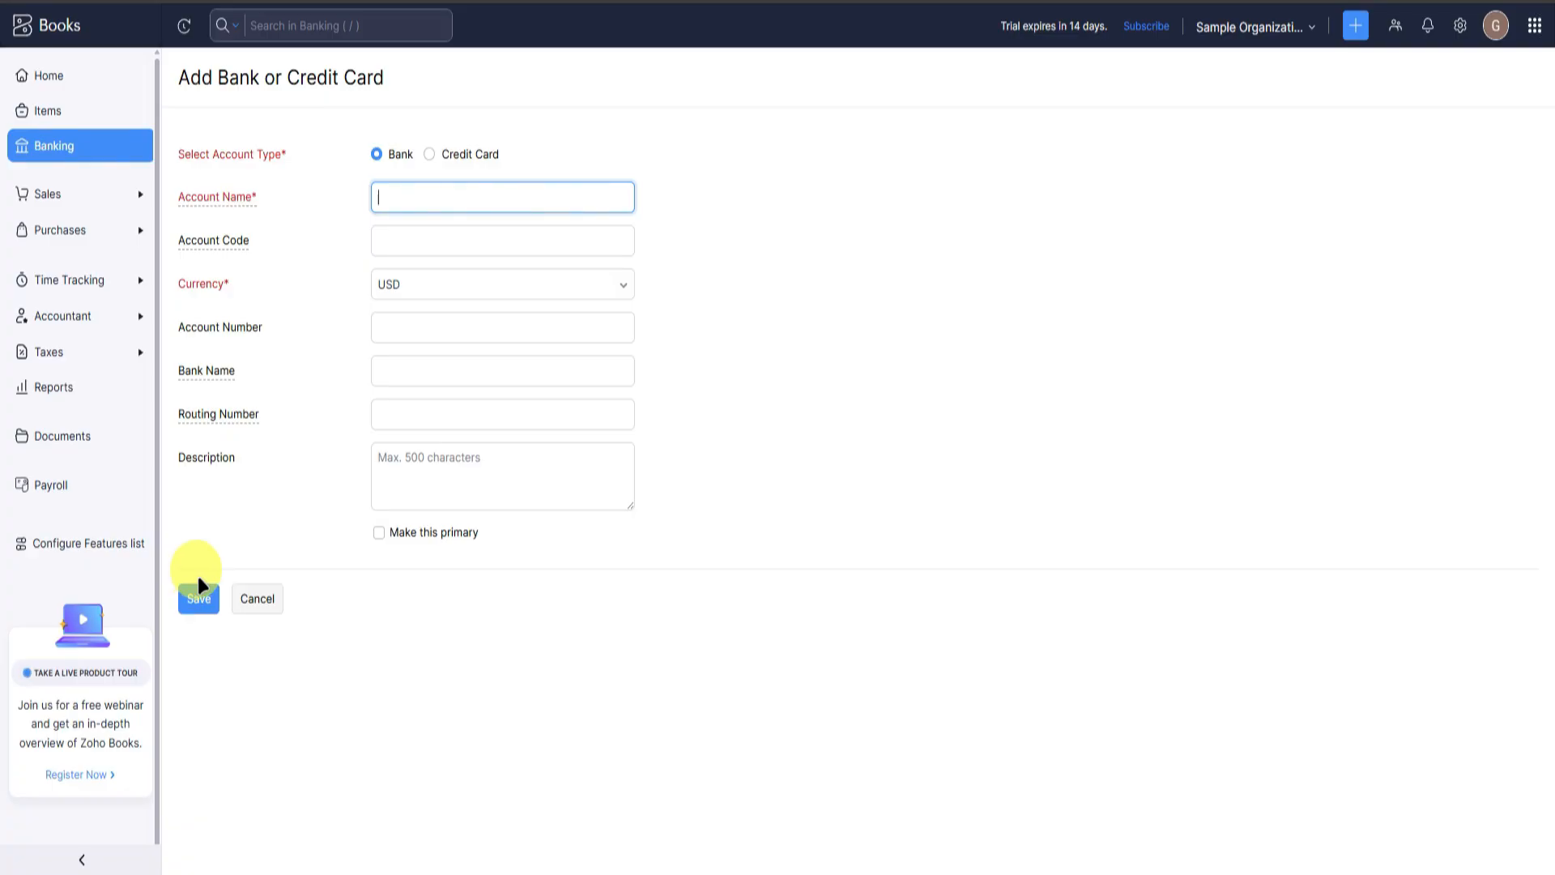
# Start a new sales customer and set the customer type to Individual.
pyautogui.click(77, 199)
pyautogui.click(81, 230)
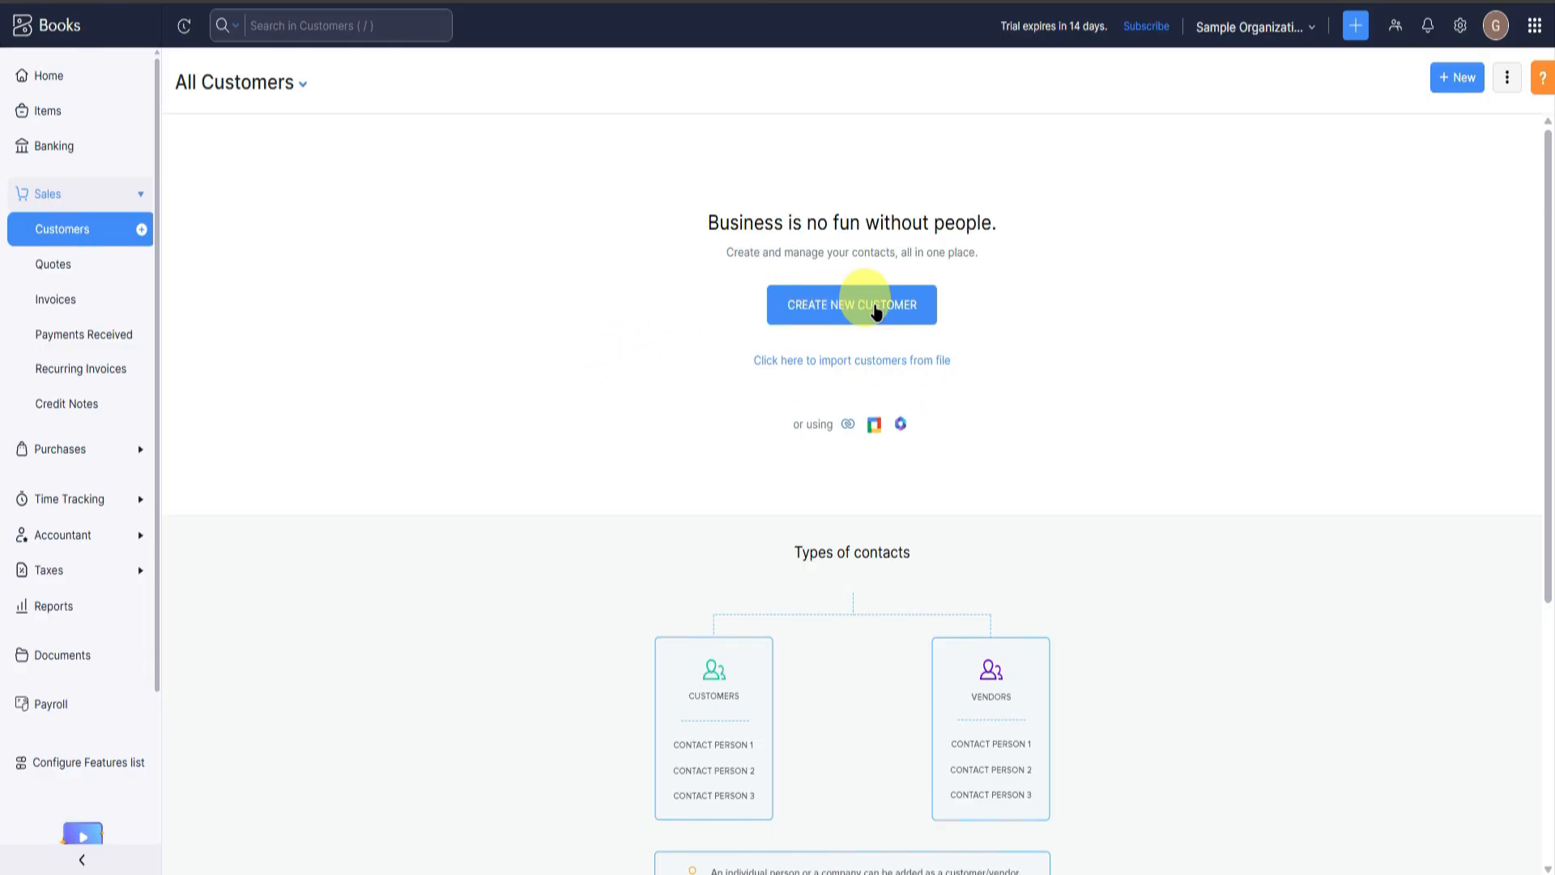
pyautogui.click(876, 313)
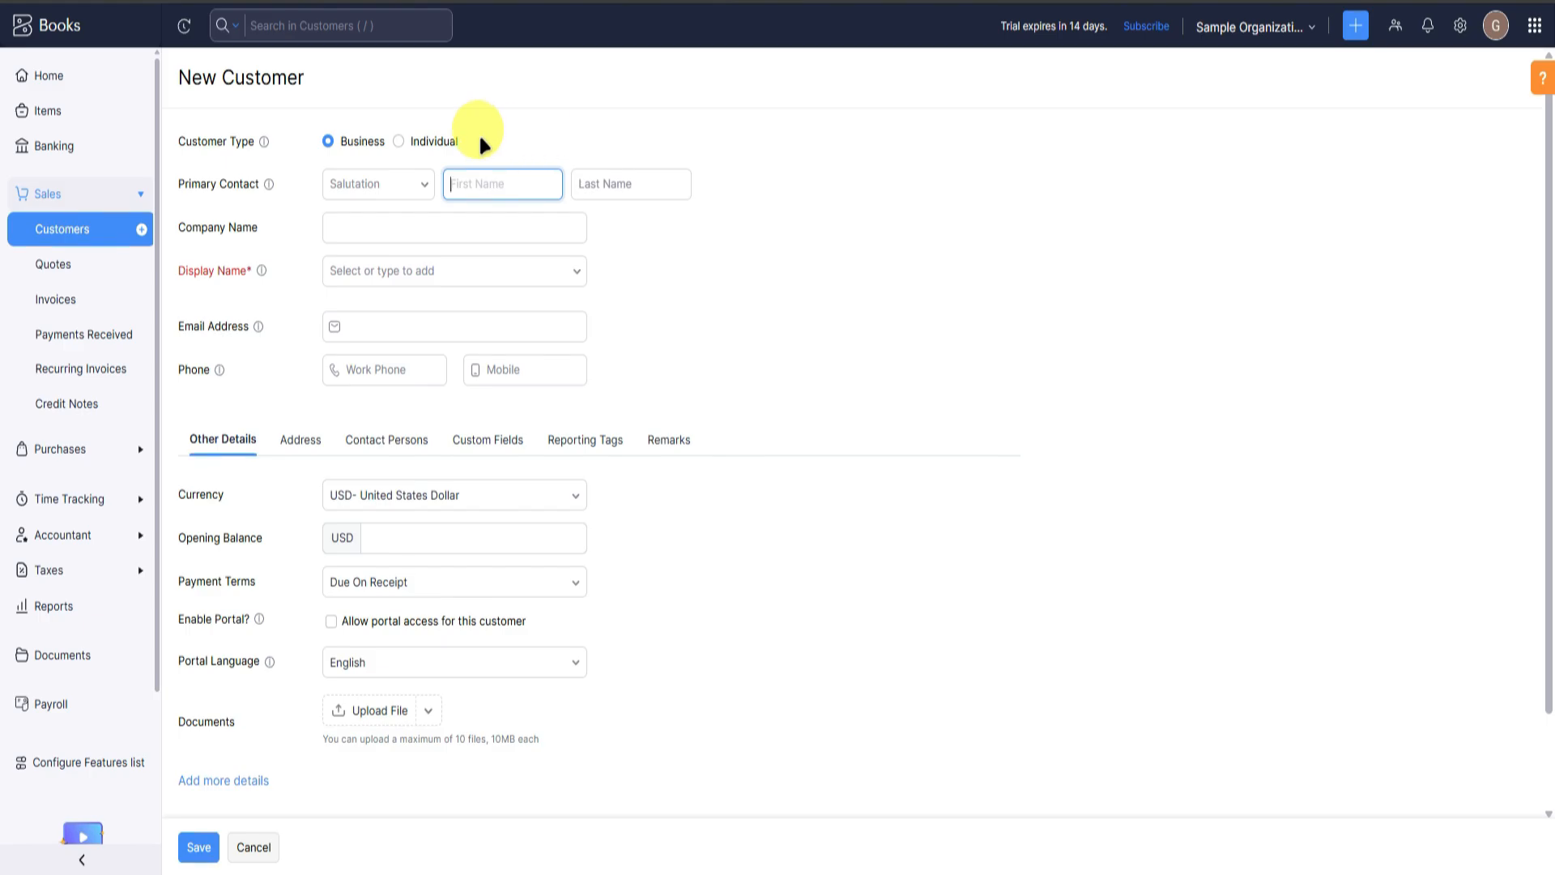
pyautogui.click(400, 143)
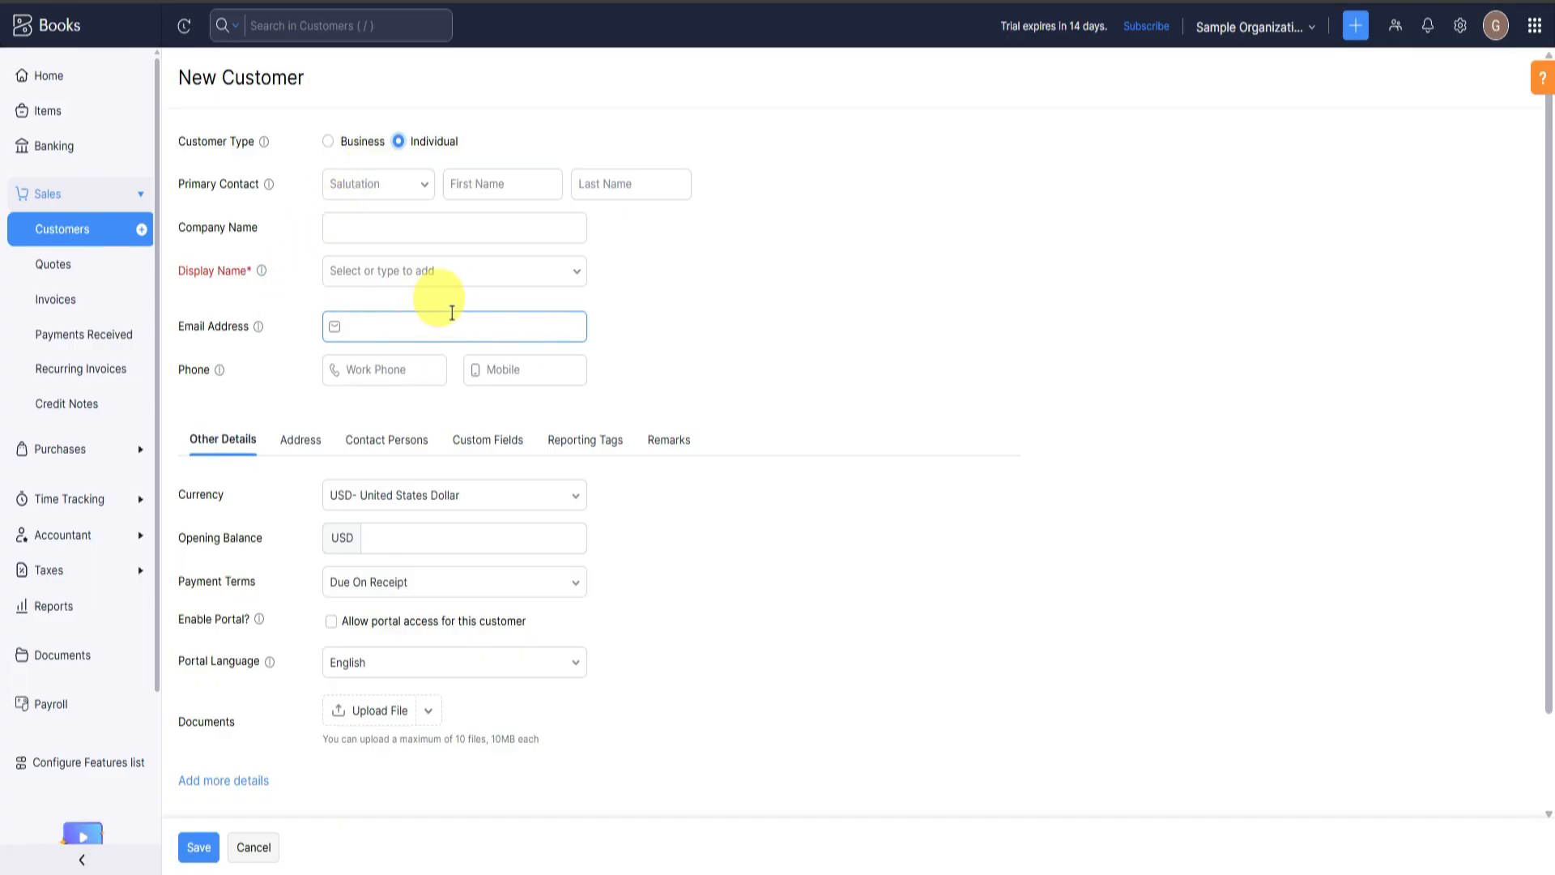
# Set the primary contact's salutation to Mr. and enter the customer's first and last name.
pyautogui.click(377, 180)
pyautogui.click(367, 235)
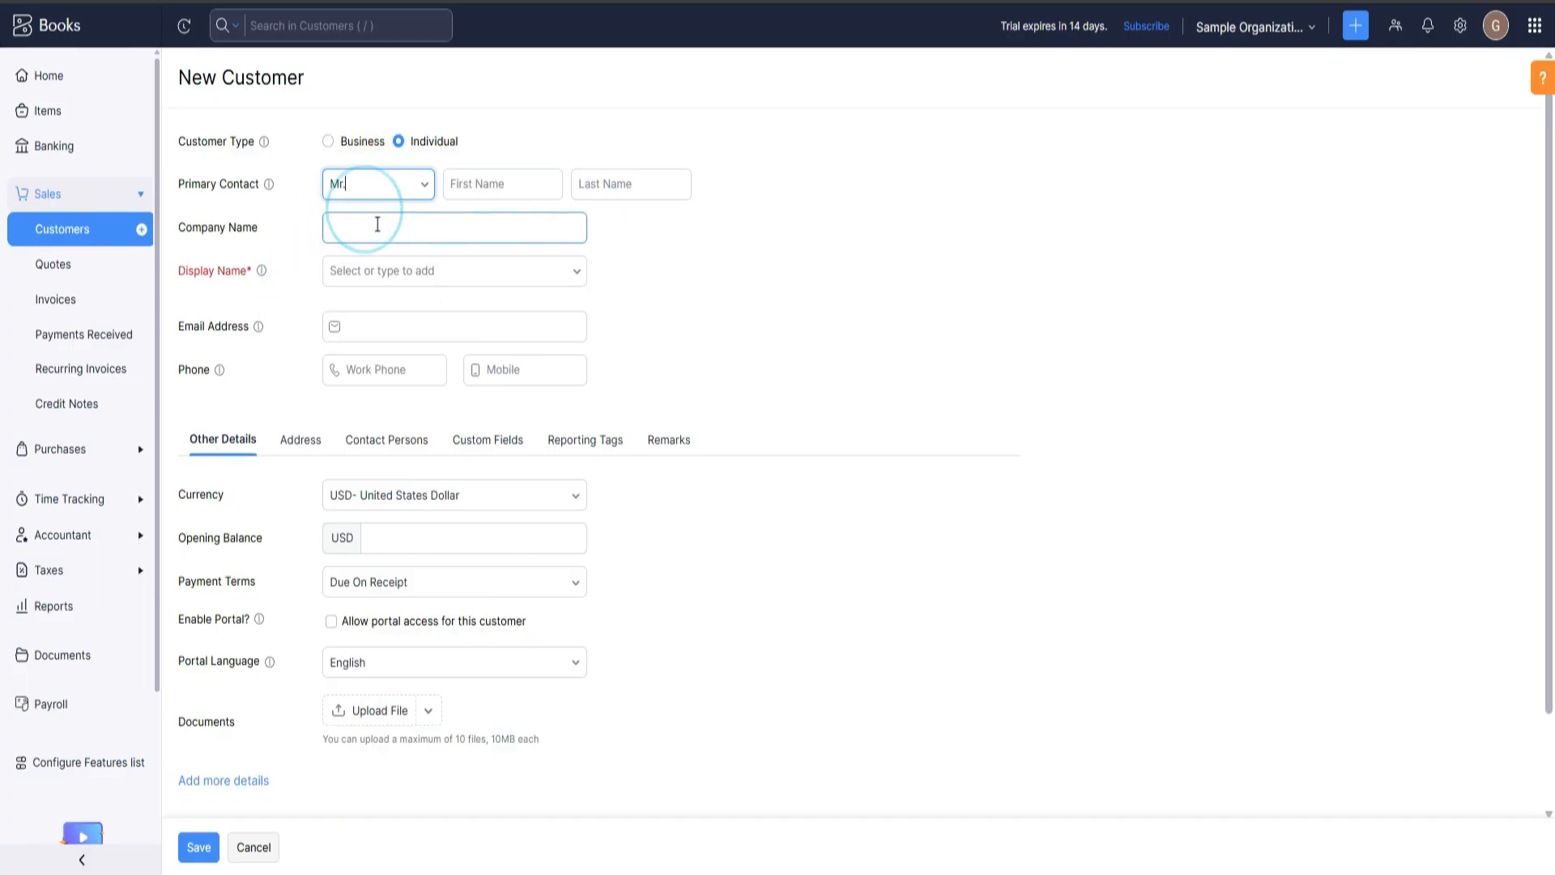
pyautogui.click(473, 187)
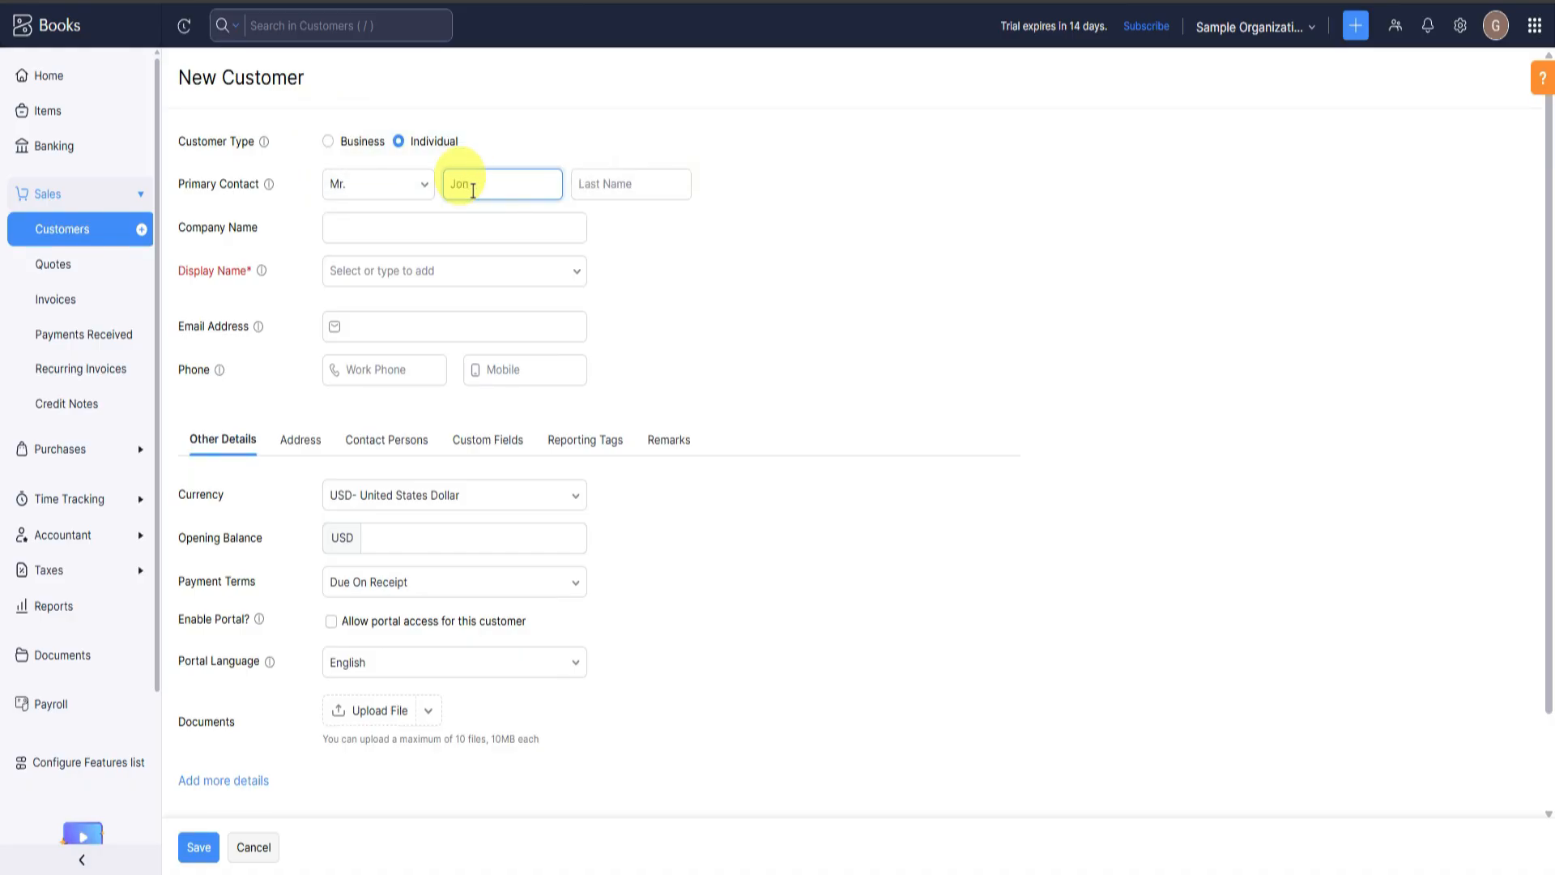
pyautogui.write('John')
pyautogui.click(627, 178)
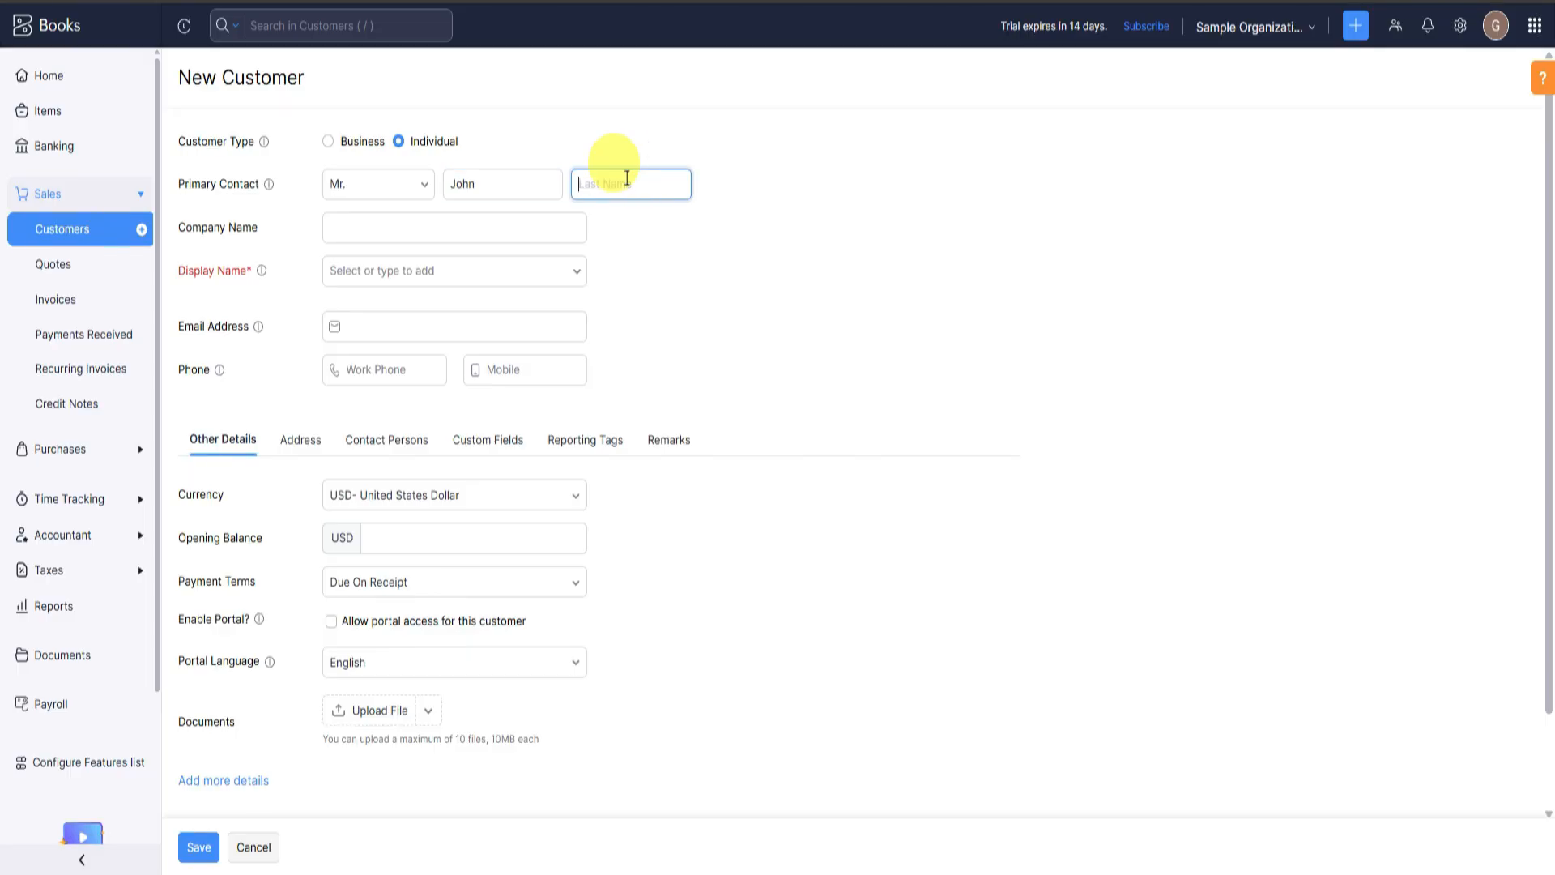
pyautogui.write('Doe')
# Enter Sample Company as the company name and check the display name choices, keeping Sample Company.
pyautogui.click(489, 222)
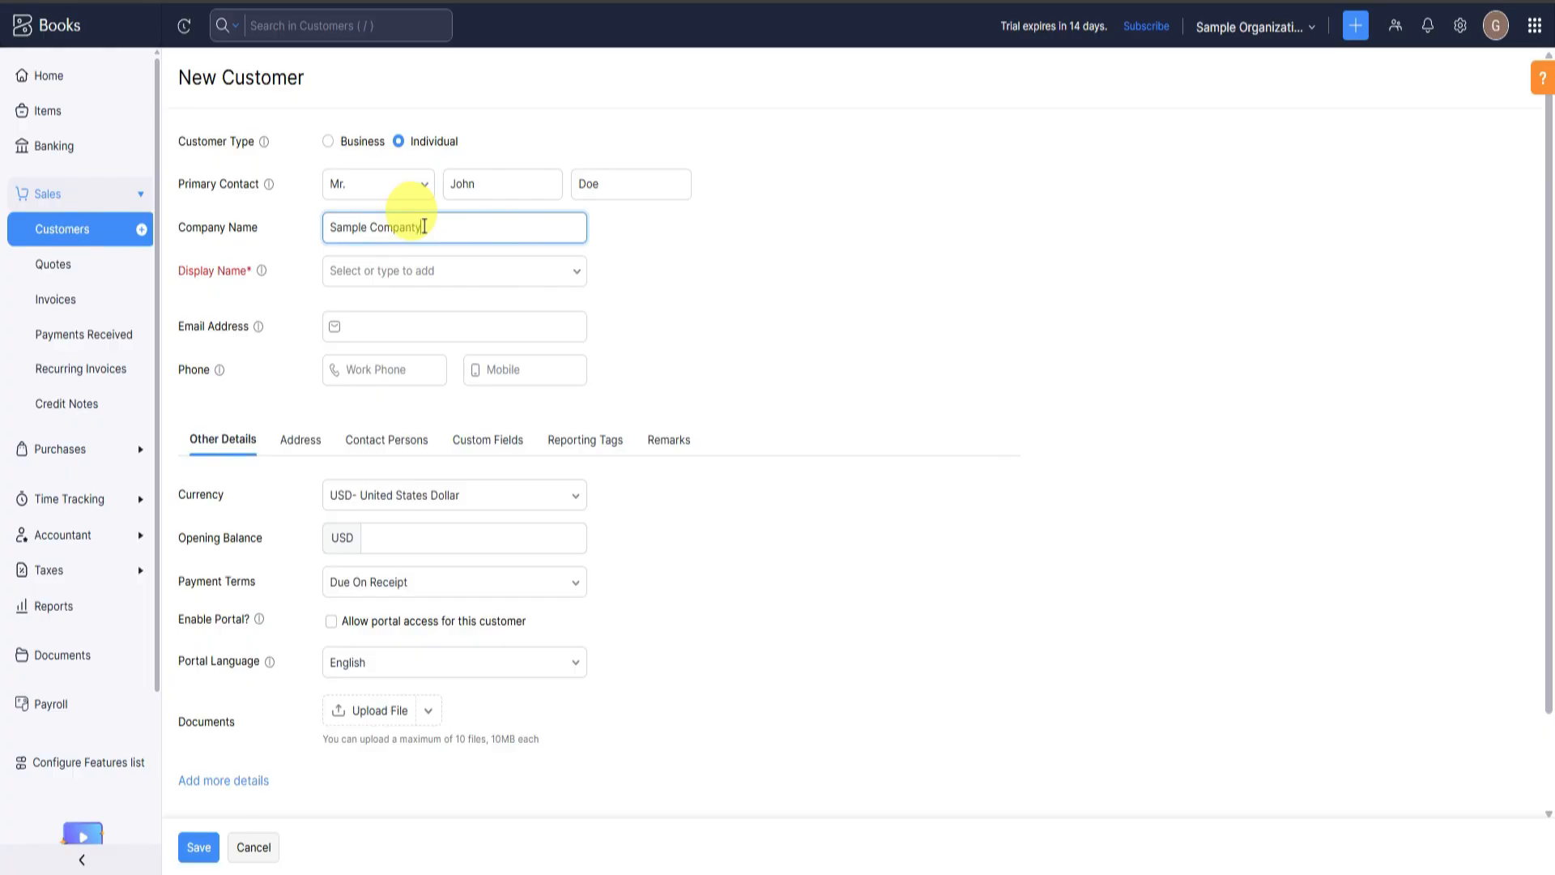
pyautogui.click(399, 271)
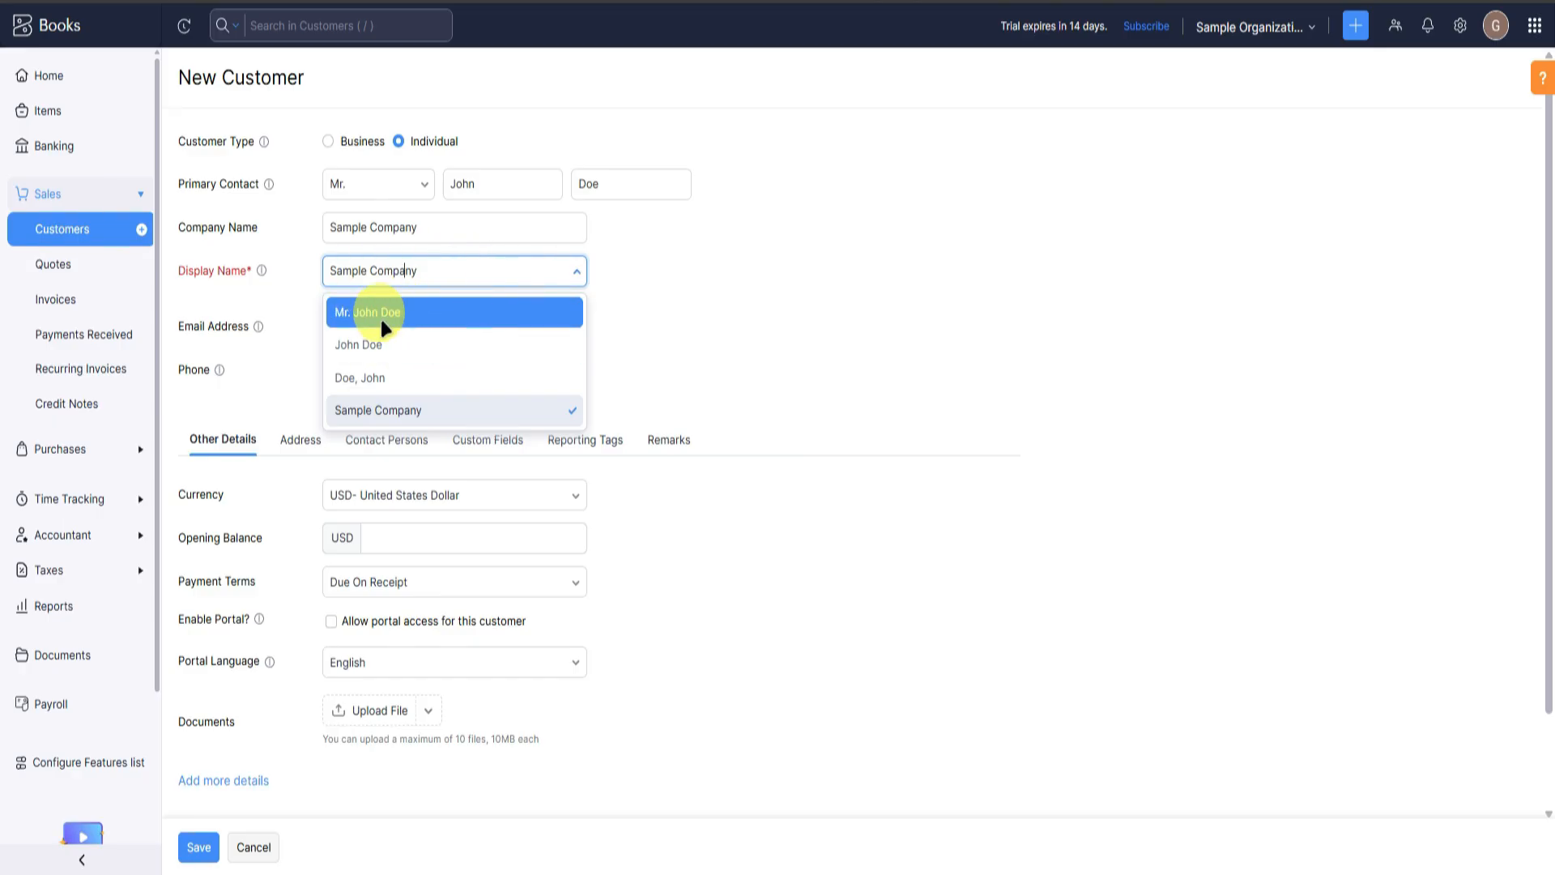
pyautogui.click(412, 307)
# Check the customer's email, phone, currency and opening balance fields without filling them in.
pyautogui.click(459, 324)
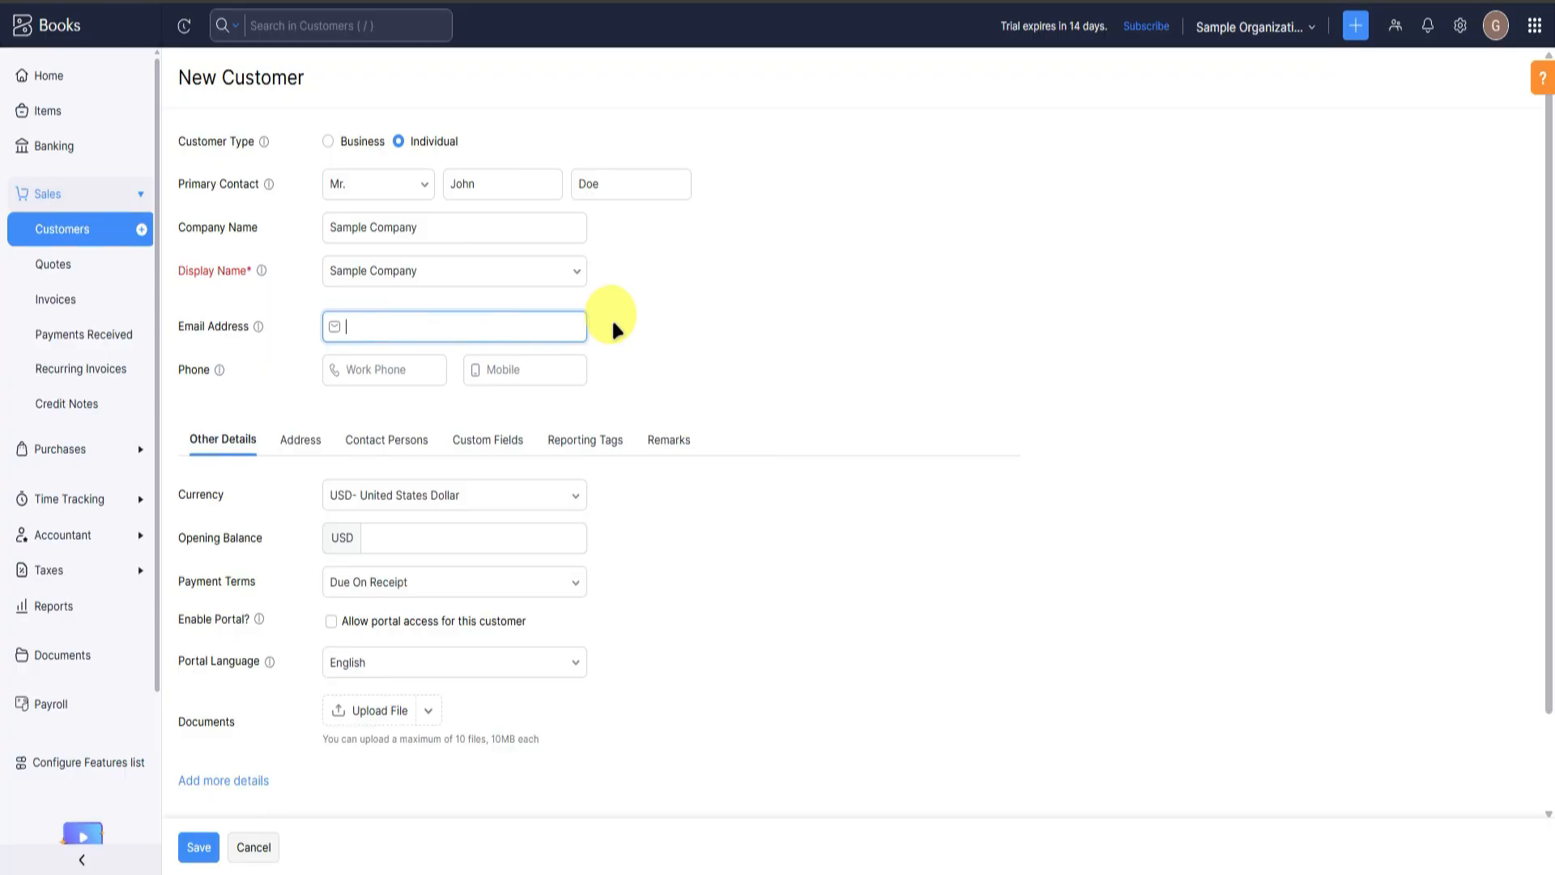
pyautogui.scroll(-1, 615, 320)
pyautogui.press('Tab')
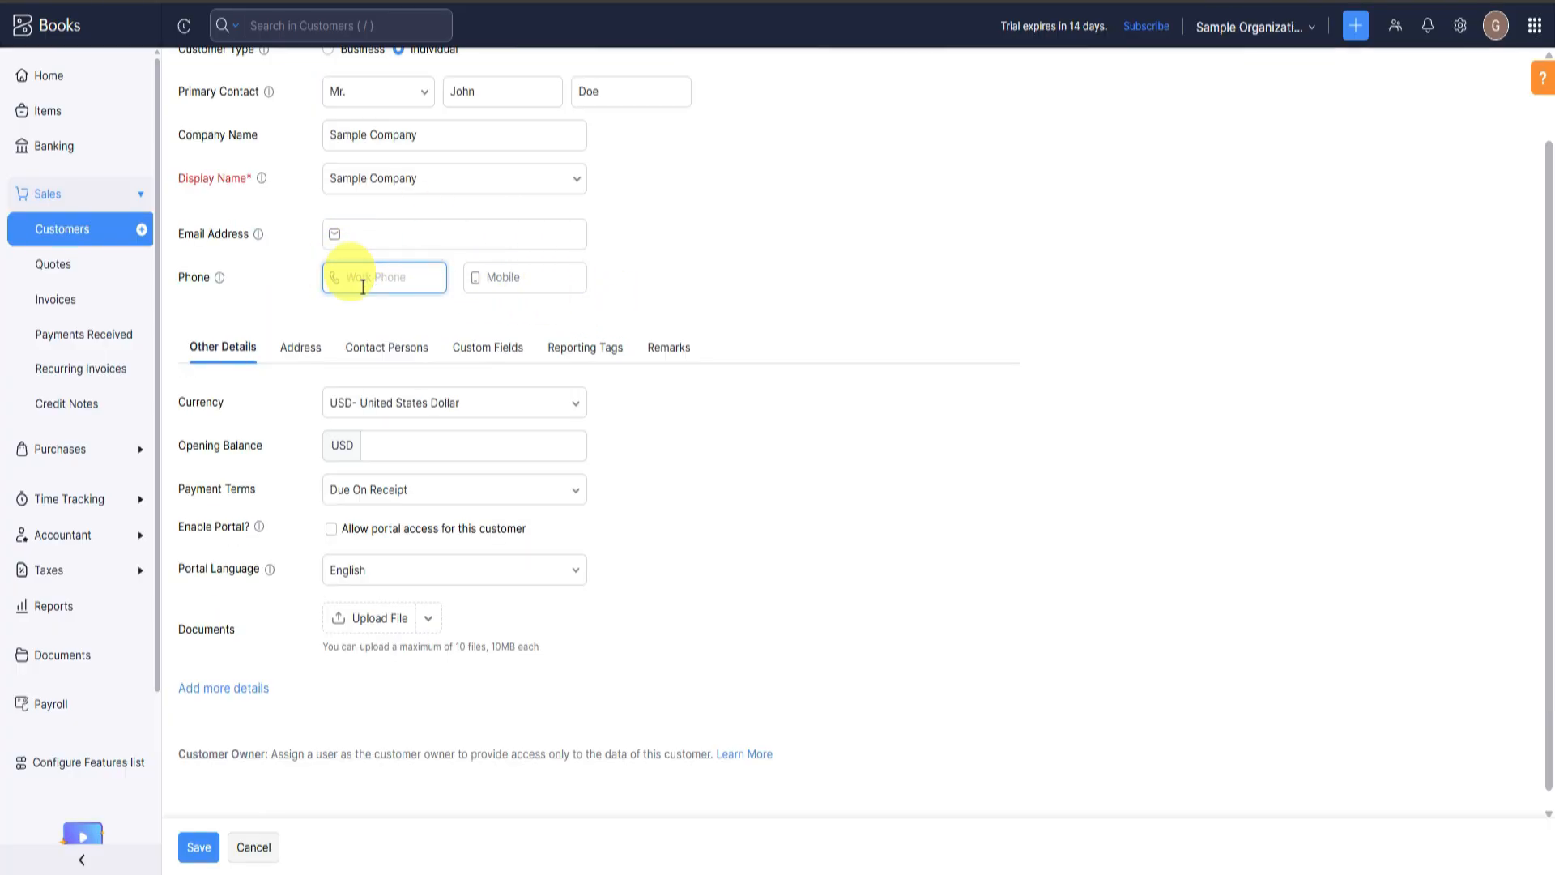
pyautogui.click(526, 277)
pyautogui.click(688, 277)
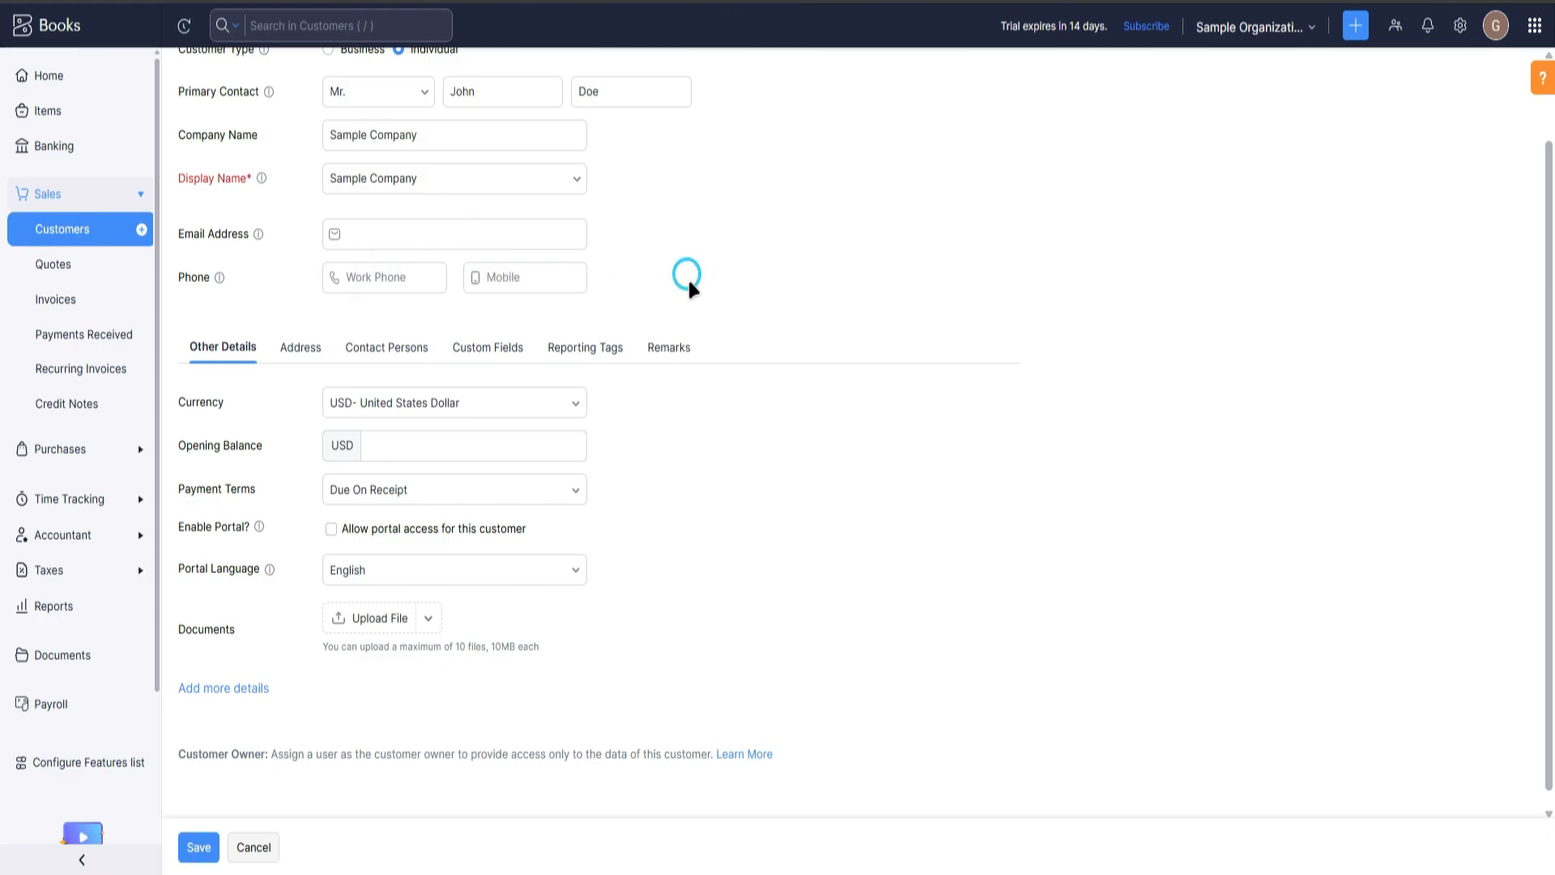
pyautogui.scroll(-1, 673, 285)
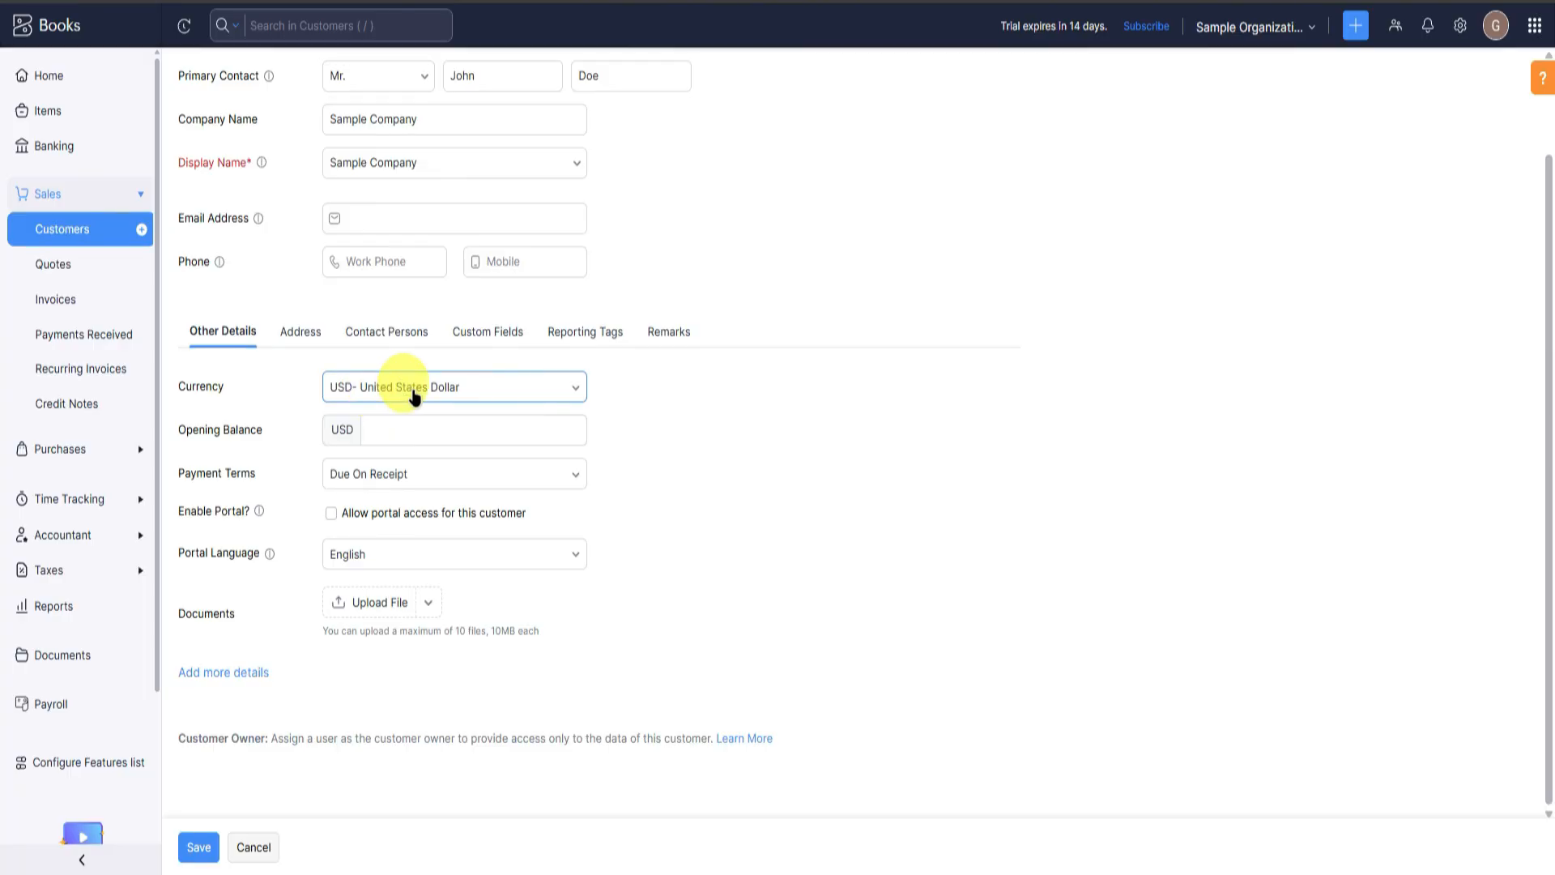
pyautogui.click(401, 429)
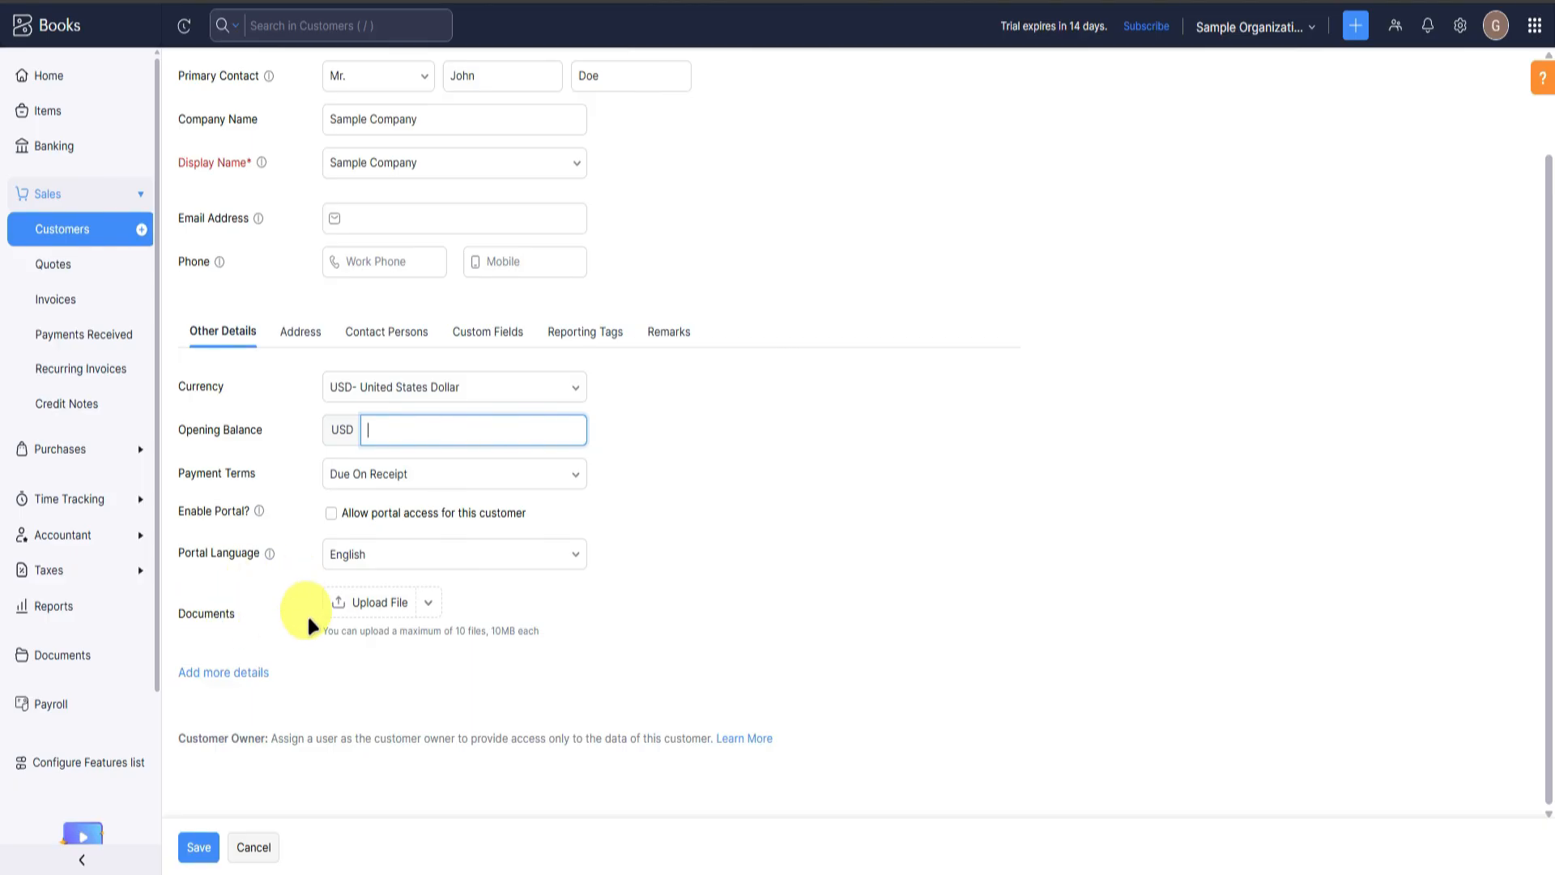
# Expand the customer's additional details and check the website, department, designation and social profile fields.
pyautogui.click(242, 675)
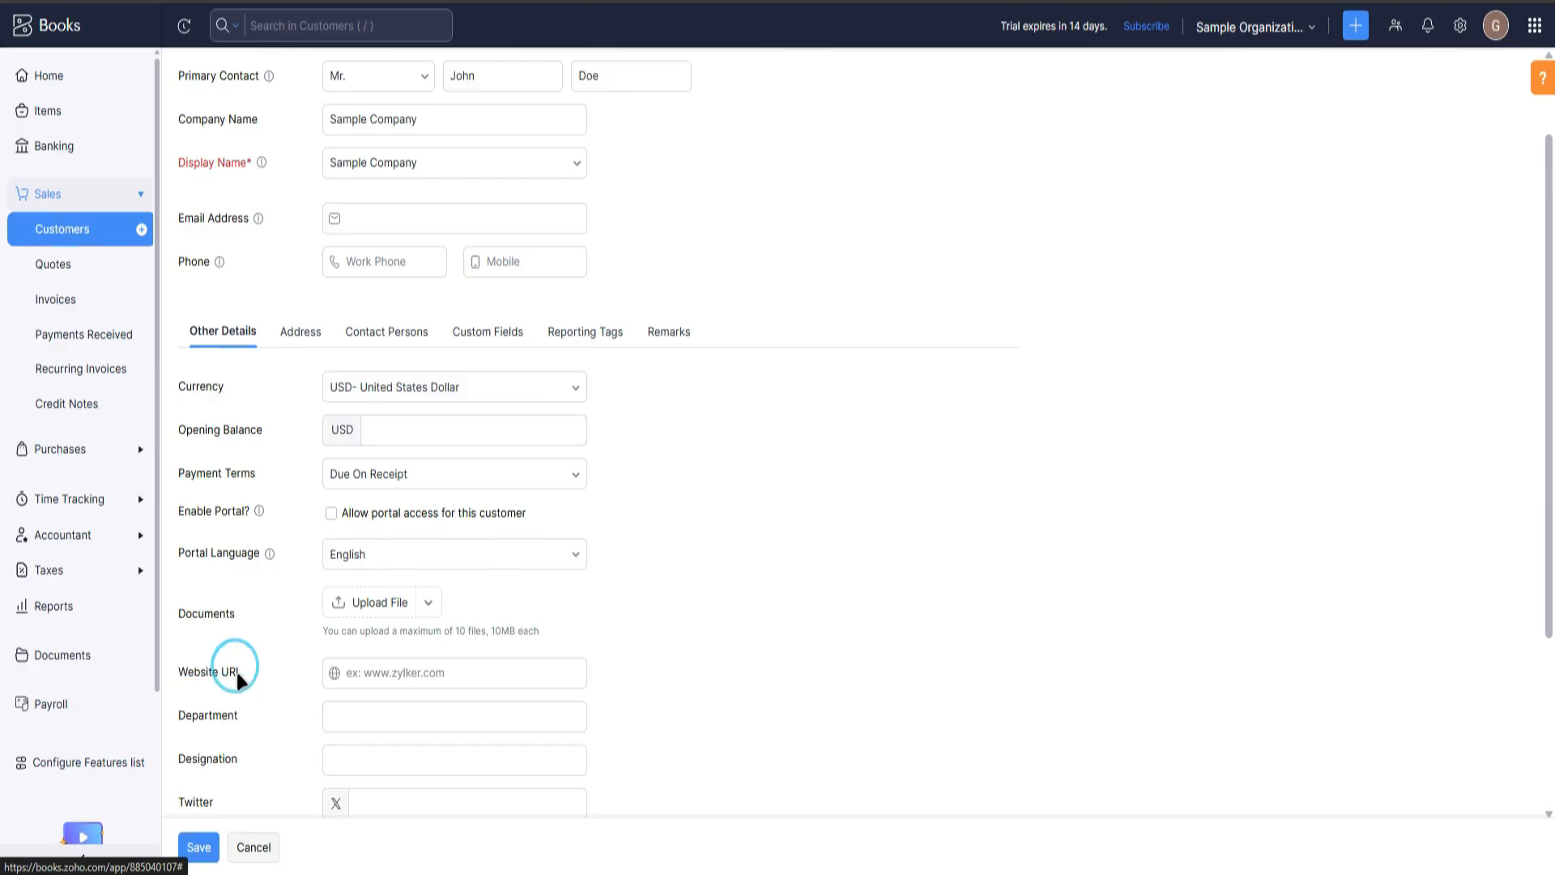
pyautogui.scroll(-3, 441, 642)
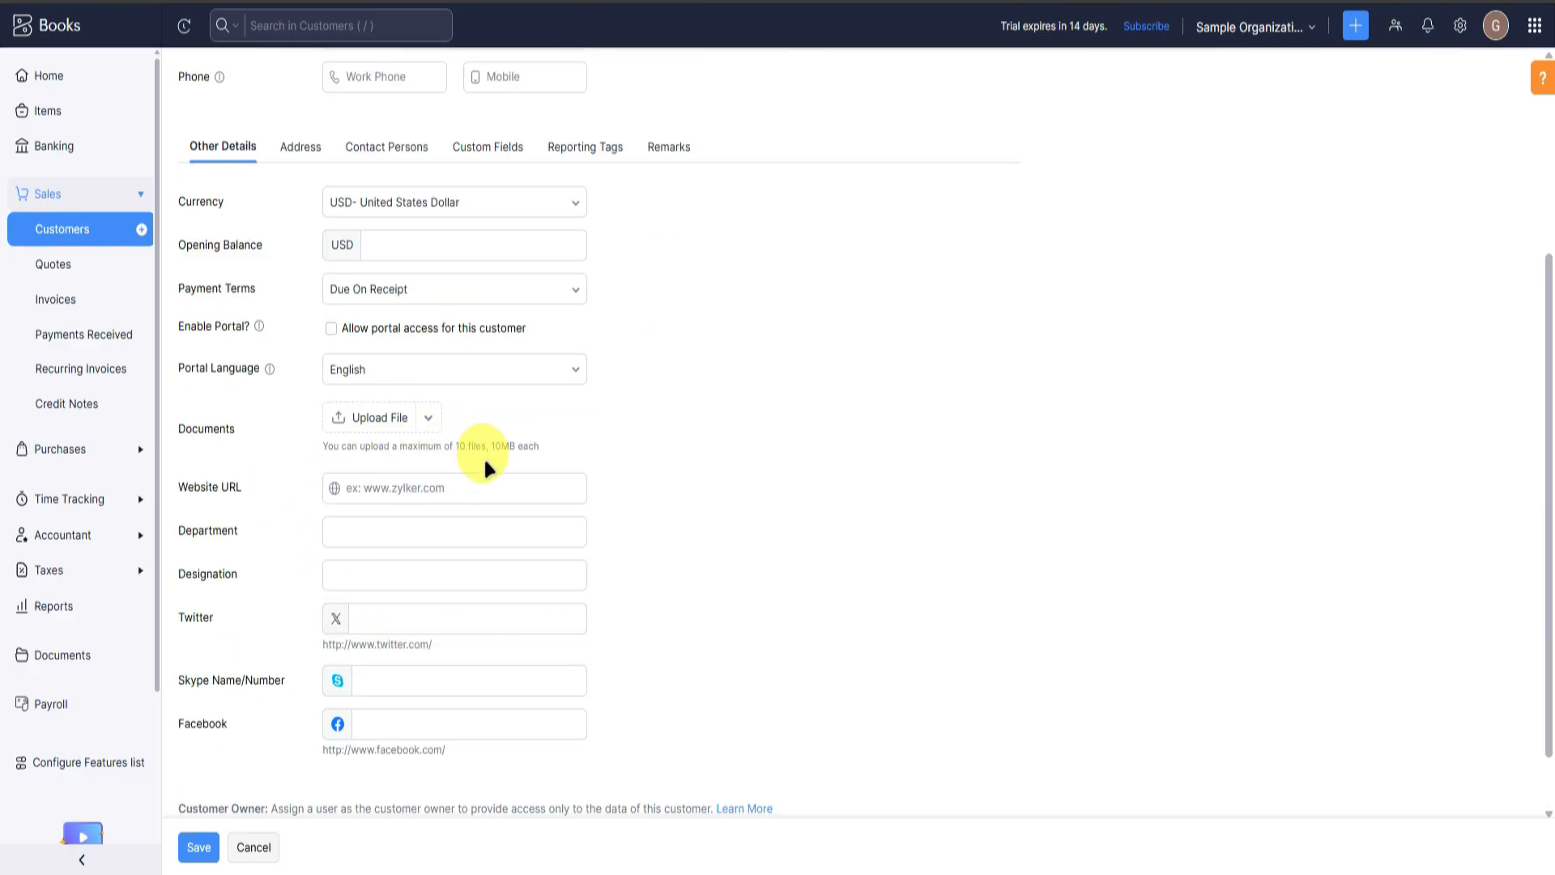
pyautogui.click(470, 488)
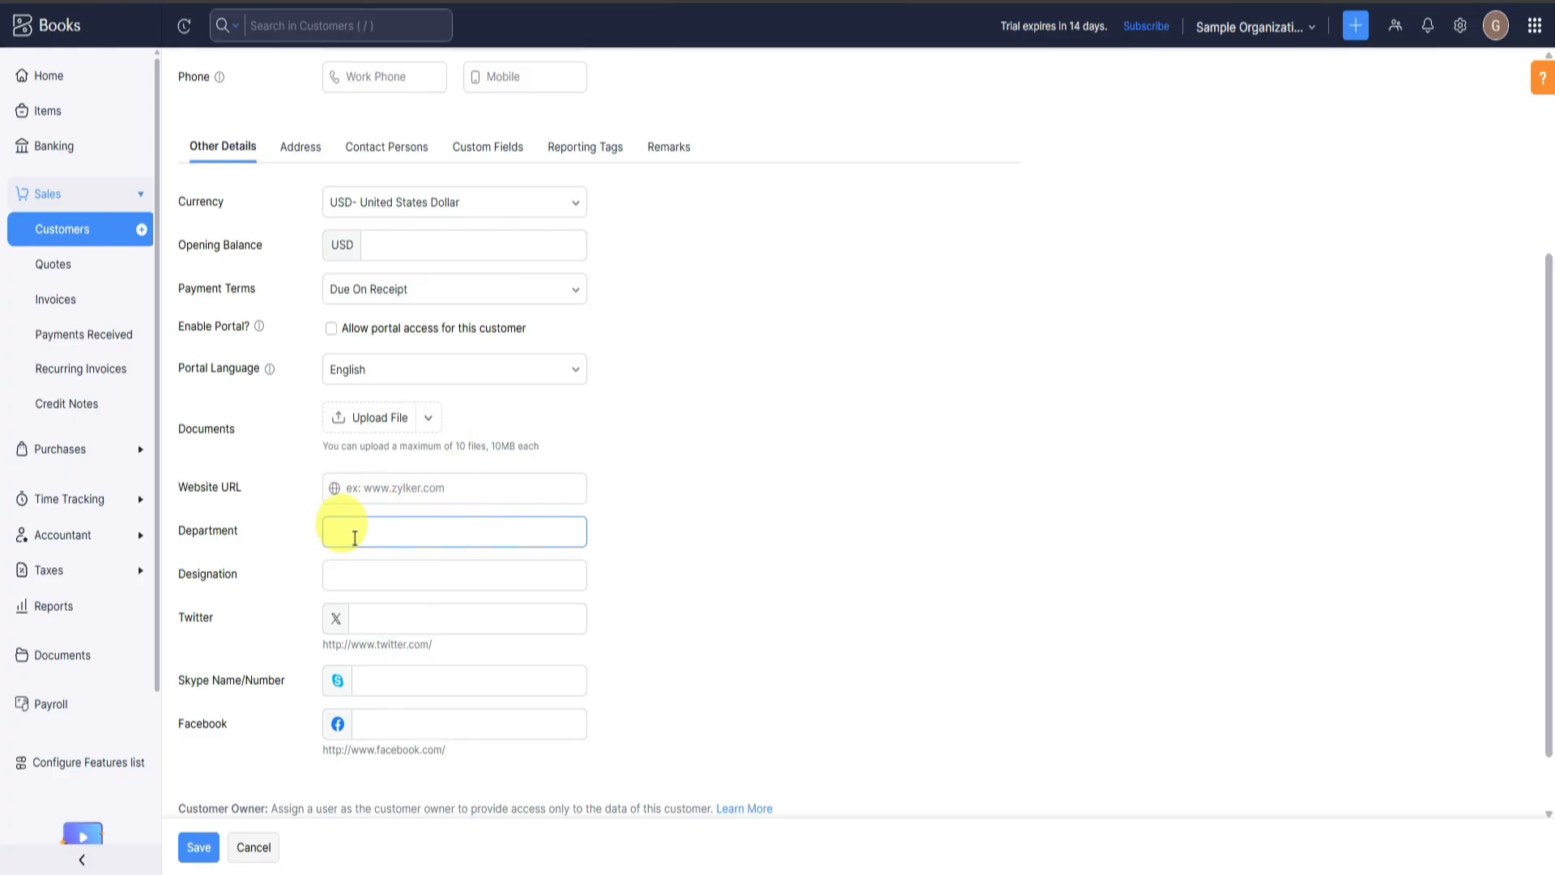
pyautogui.scroll(-1, 381, 589)
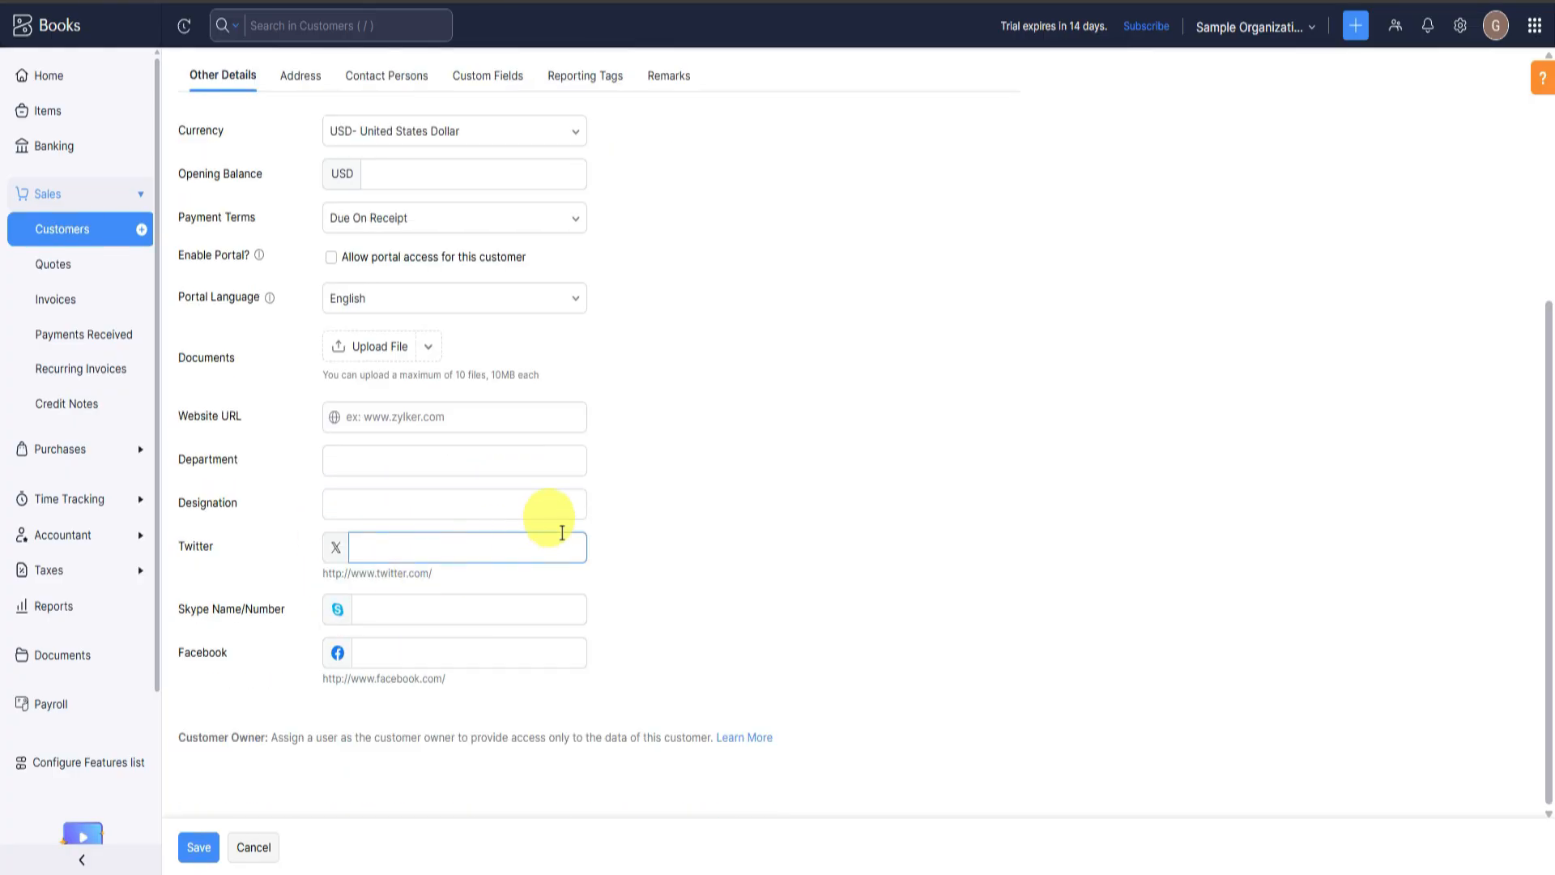
pyautogui.scroll(5, 513, 647)
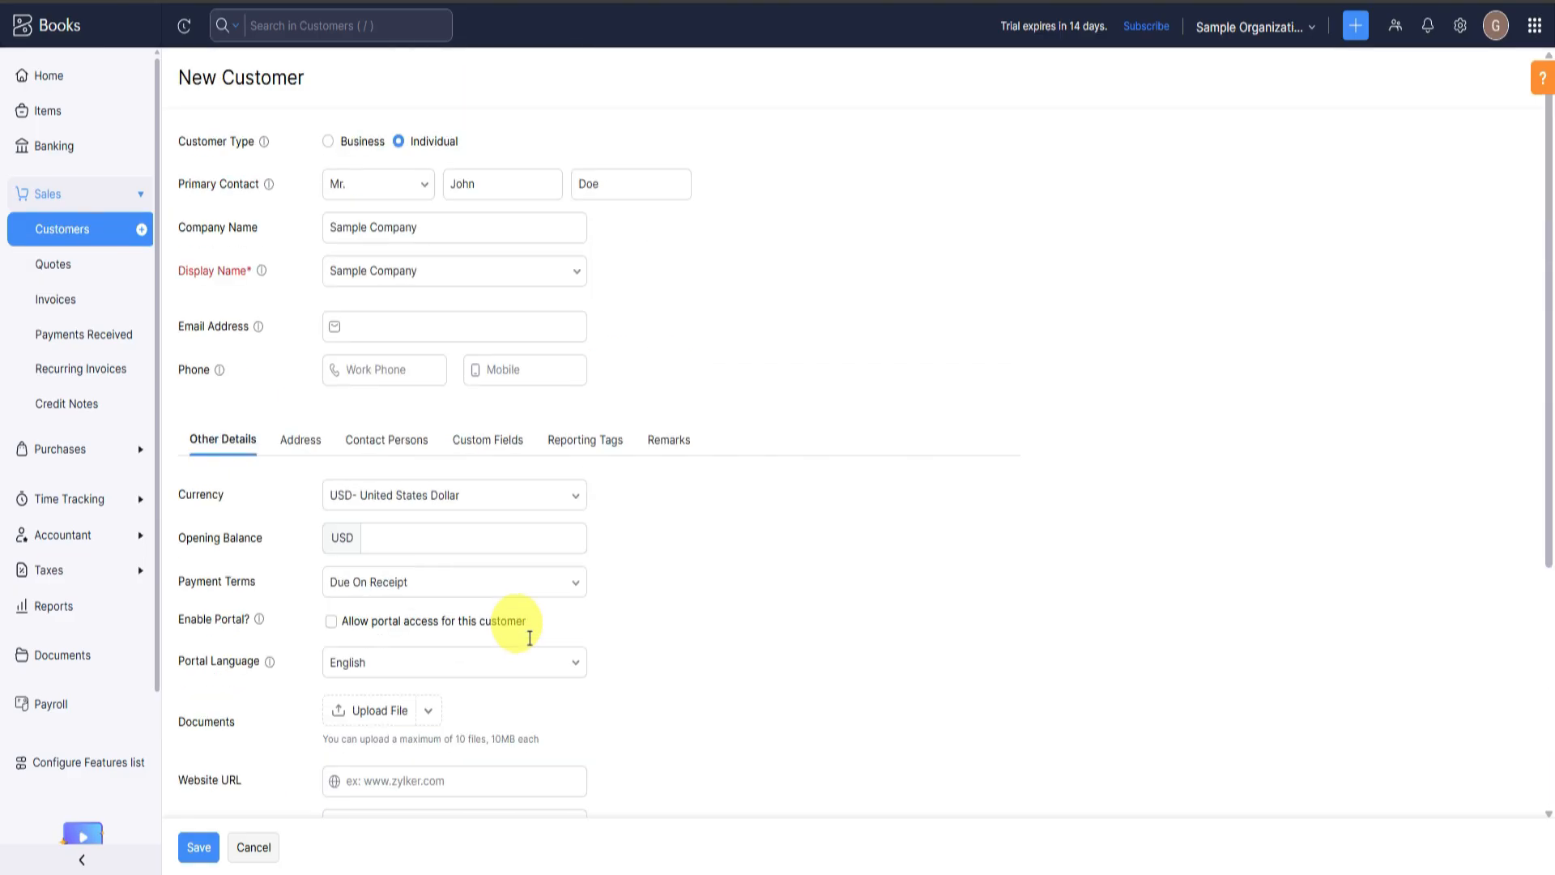
# Check the new customer's address, contact persons, custom fields, reporting tags and remarks sections, finishing with the other details.
pyautogui.click(298, 441)
pyautogui.scroll(-3, 527, 538)
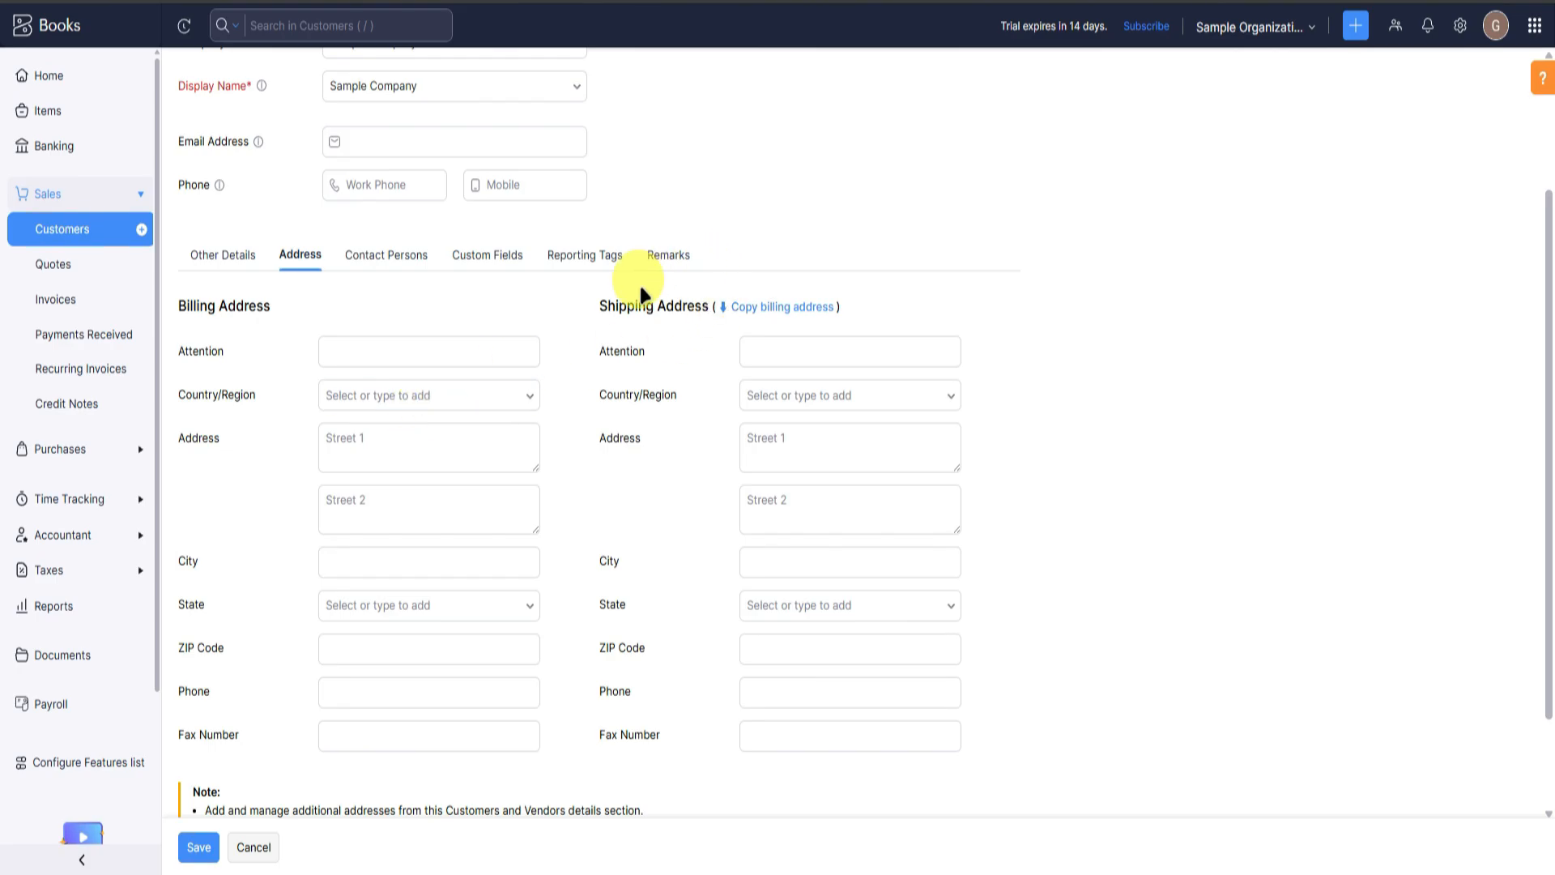
pyautogui.click(387, 256)
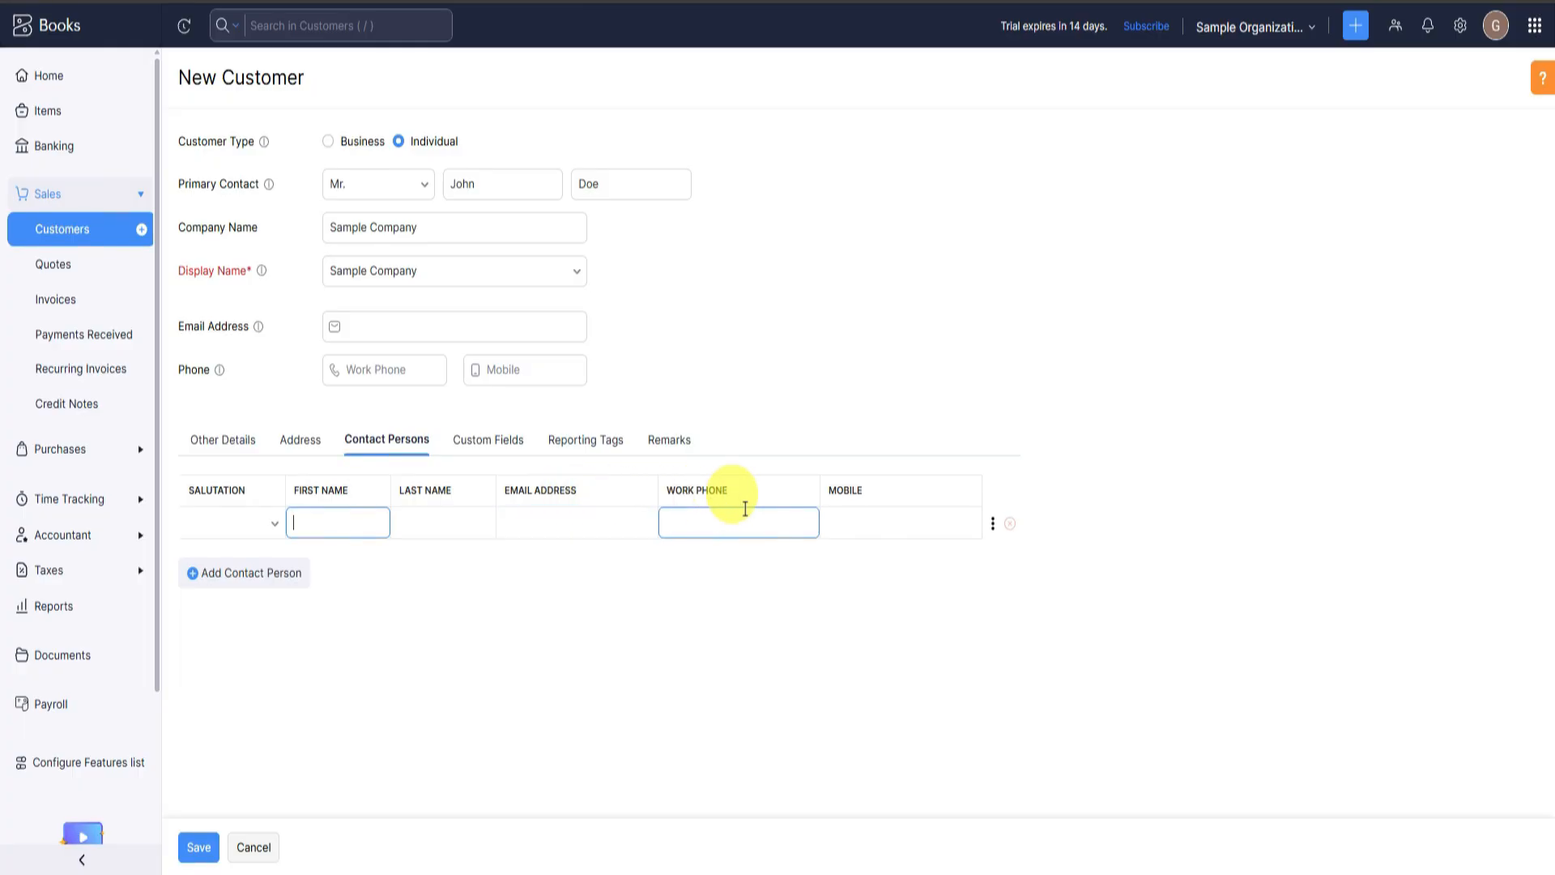
pyautogui.click(492, 446)
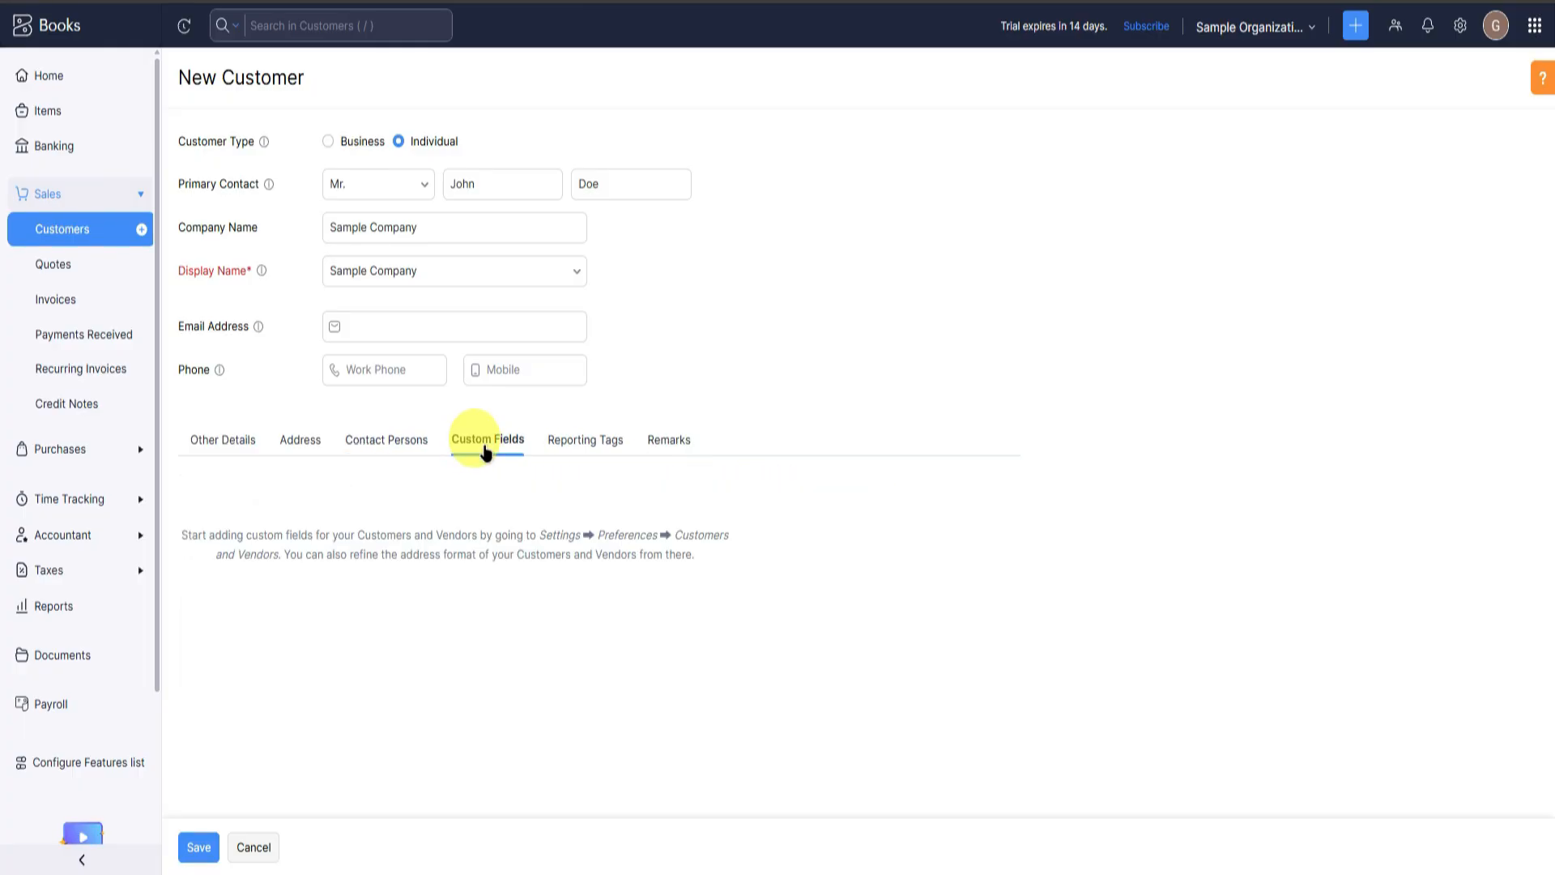
pyautogui.click(577, 441)
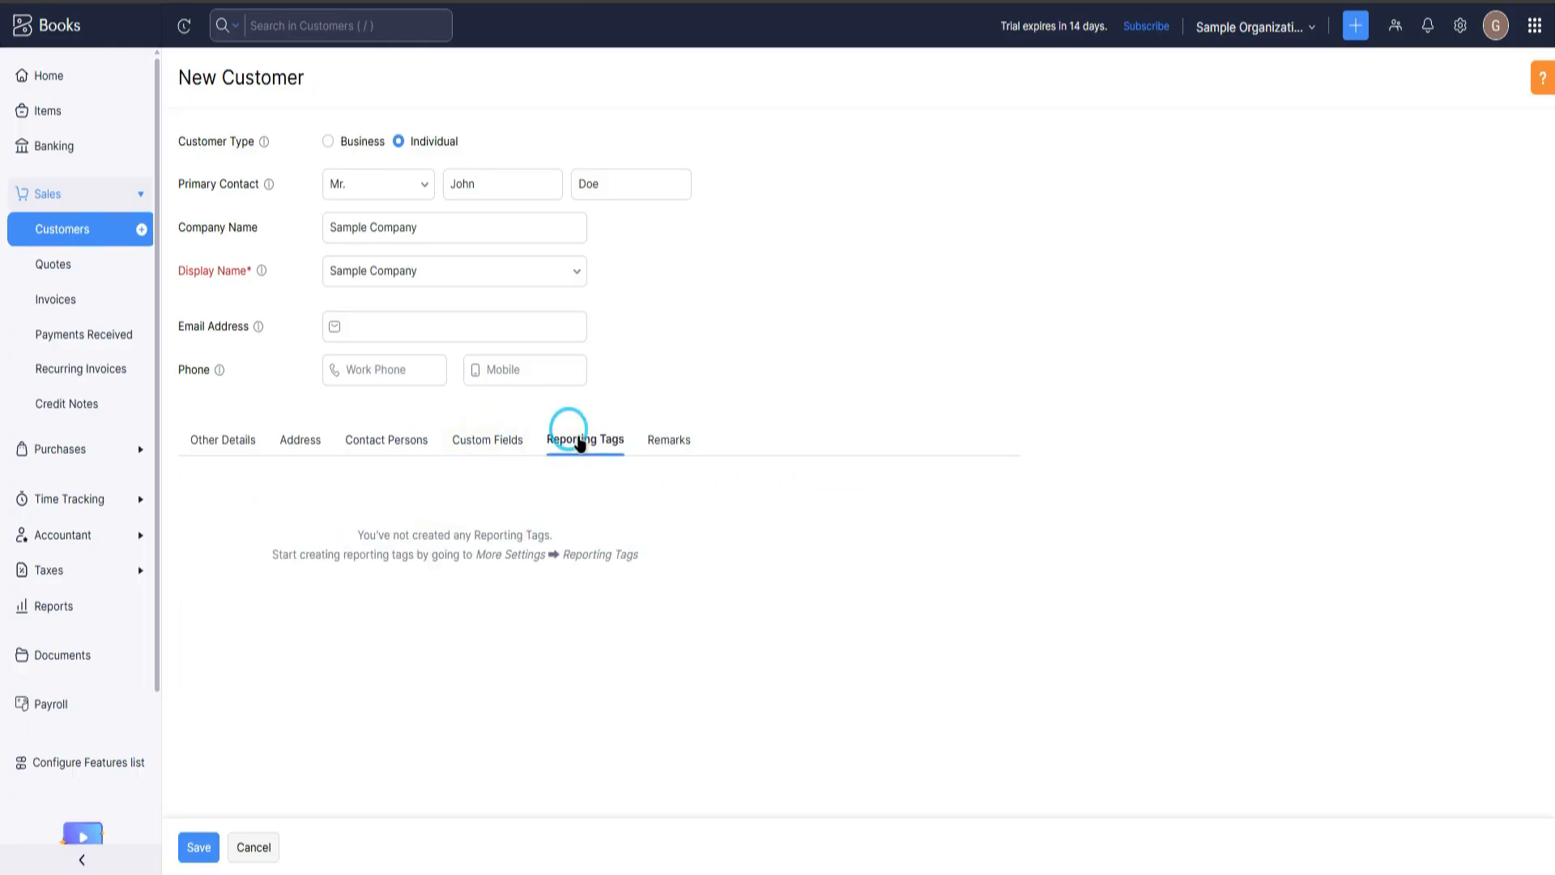
pyautogui.click(670, 442)
pyautogui.click(224, 442)
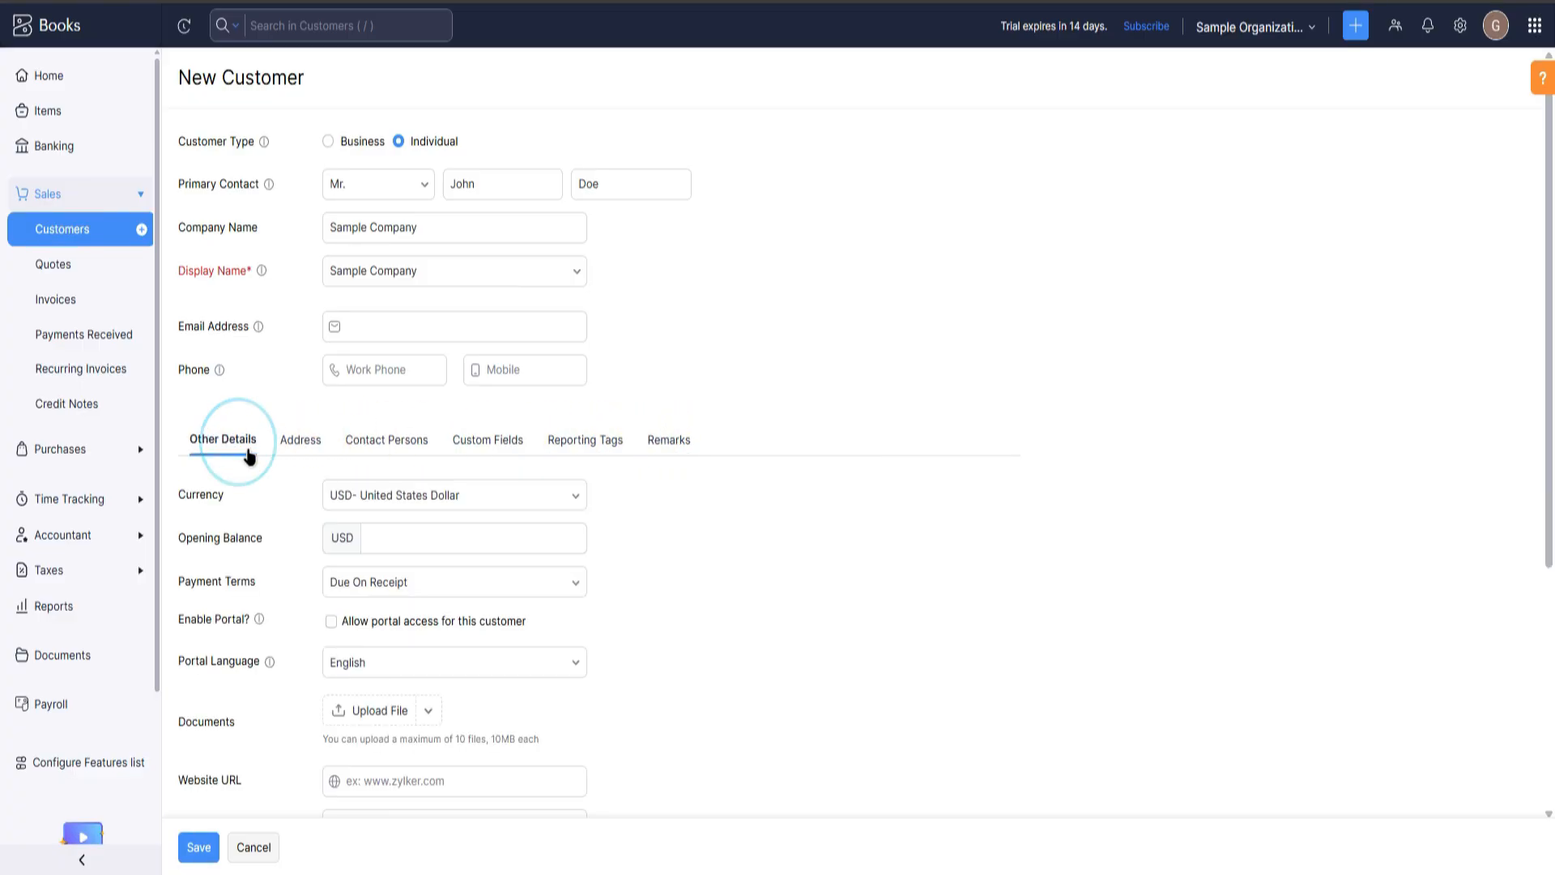
pyautogui.scroll(-3, 284, 647)
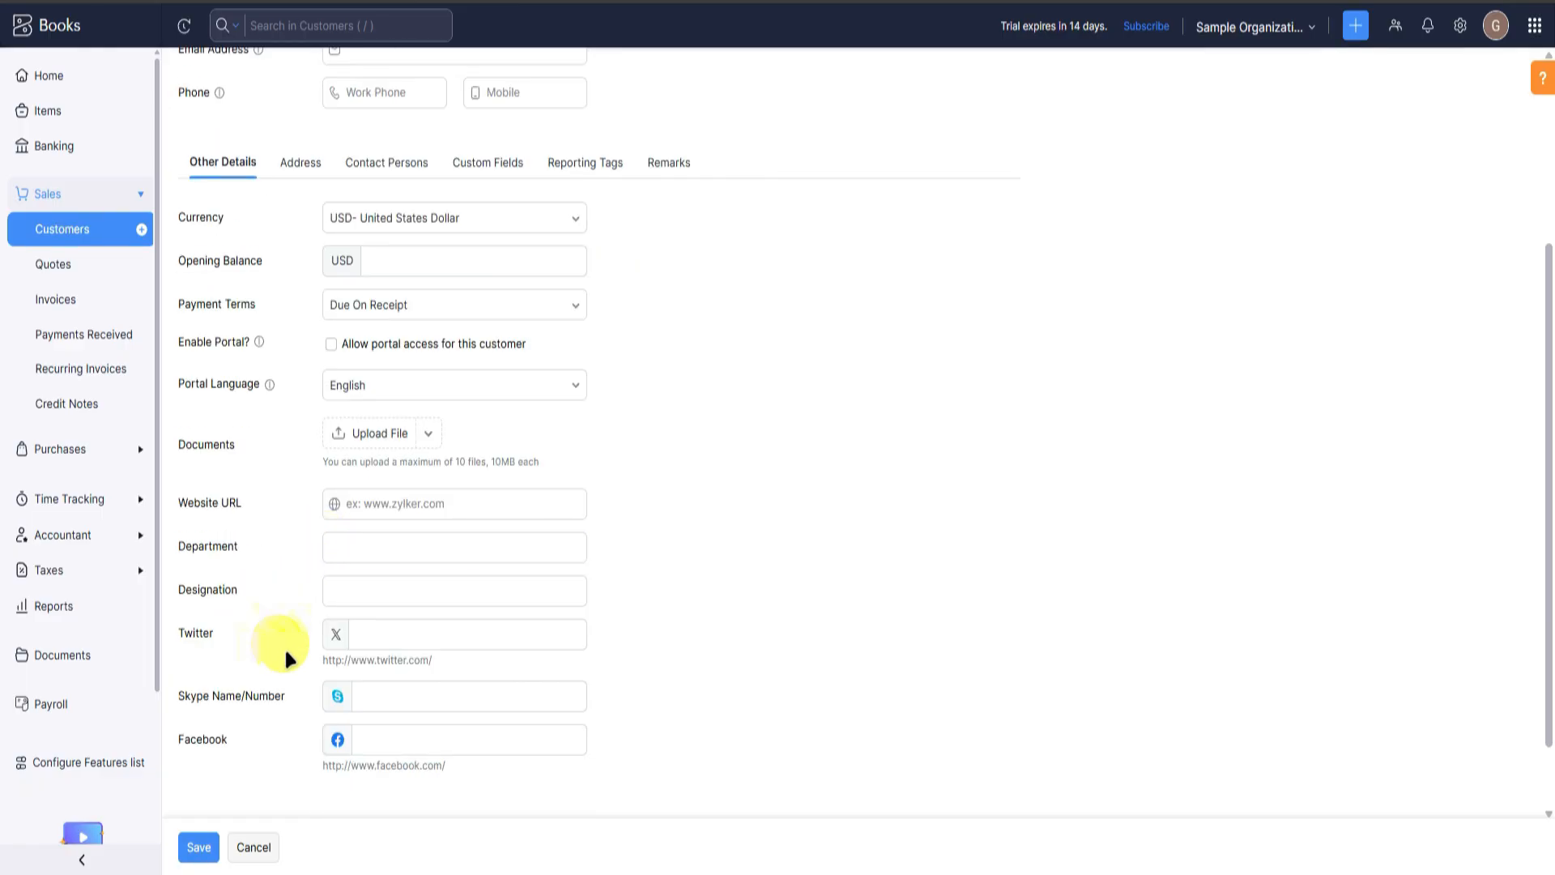
# Save the new customer and review its overview, including the receivables, income and activity history.
pyautogui.click(198, 847)
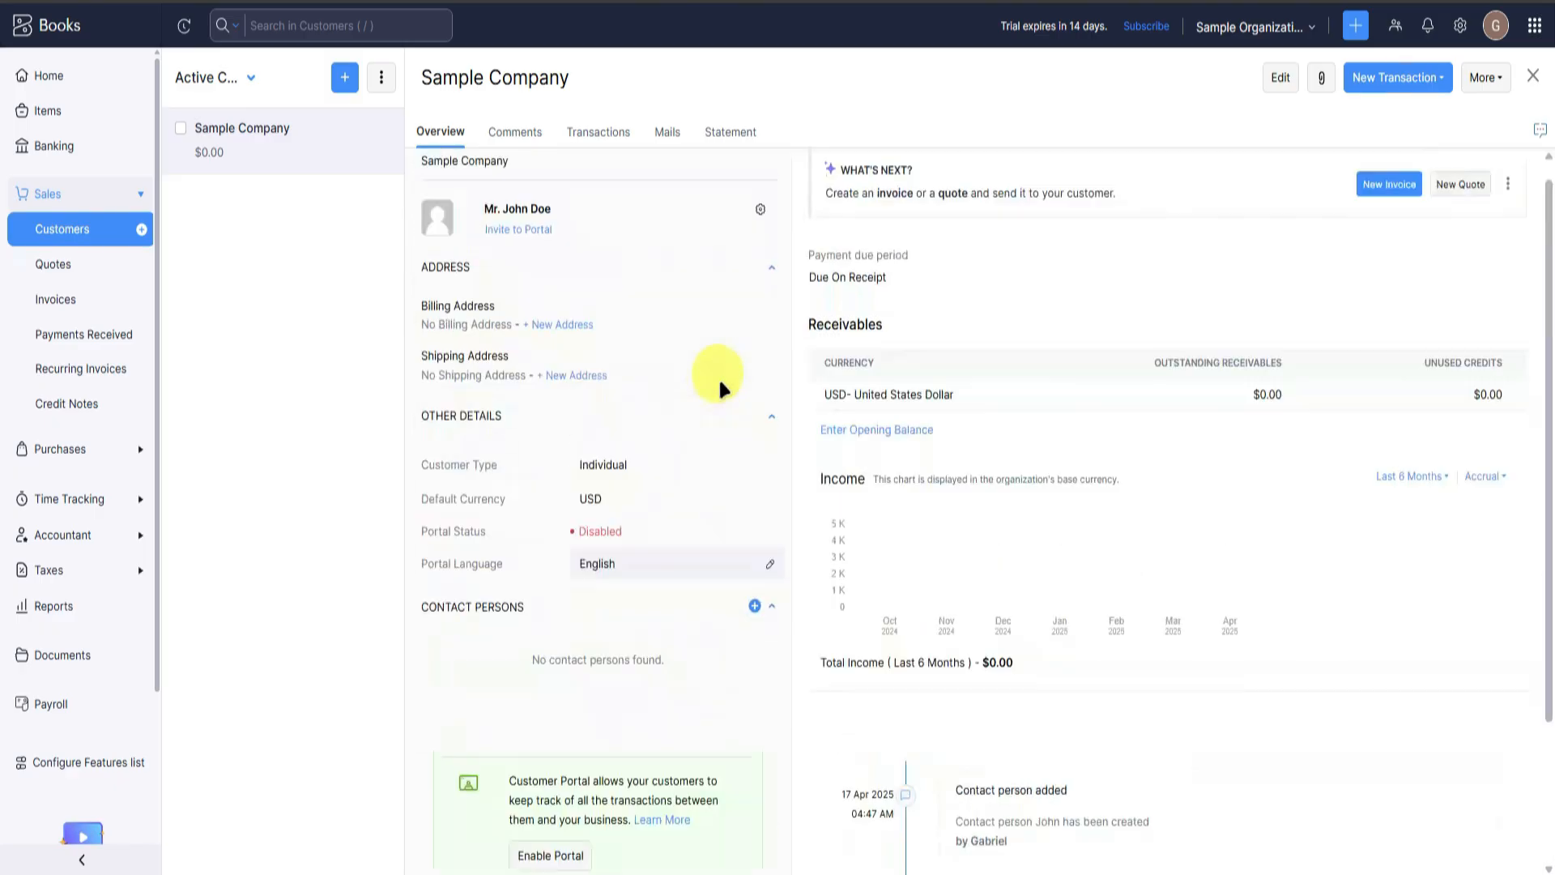
pyautogui.scroll(-3, 820, 286)
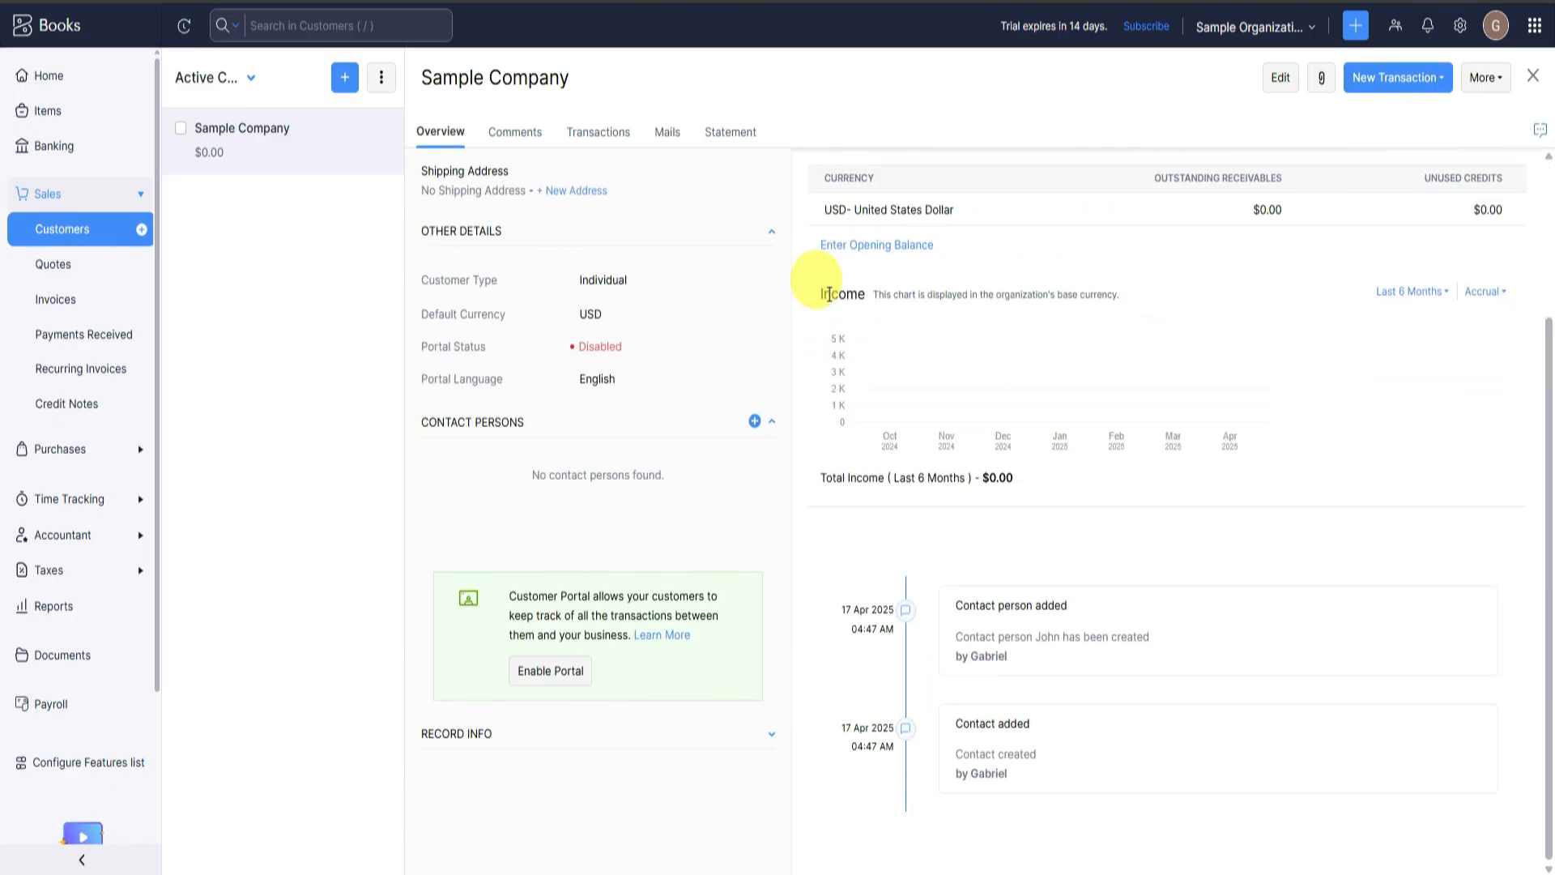
pyautogui.scroll(3, 1011, 274)
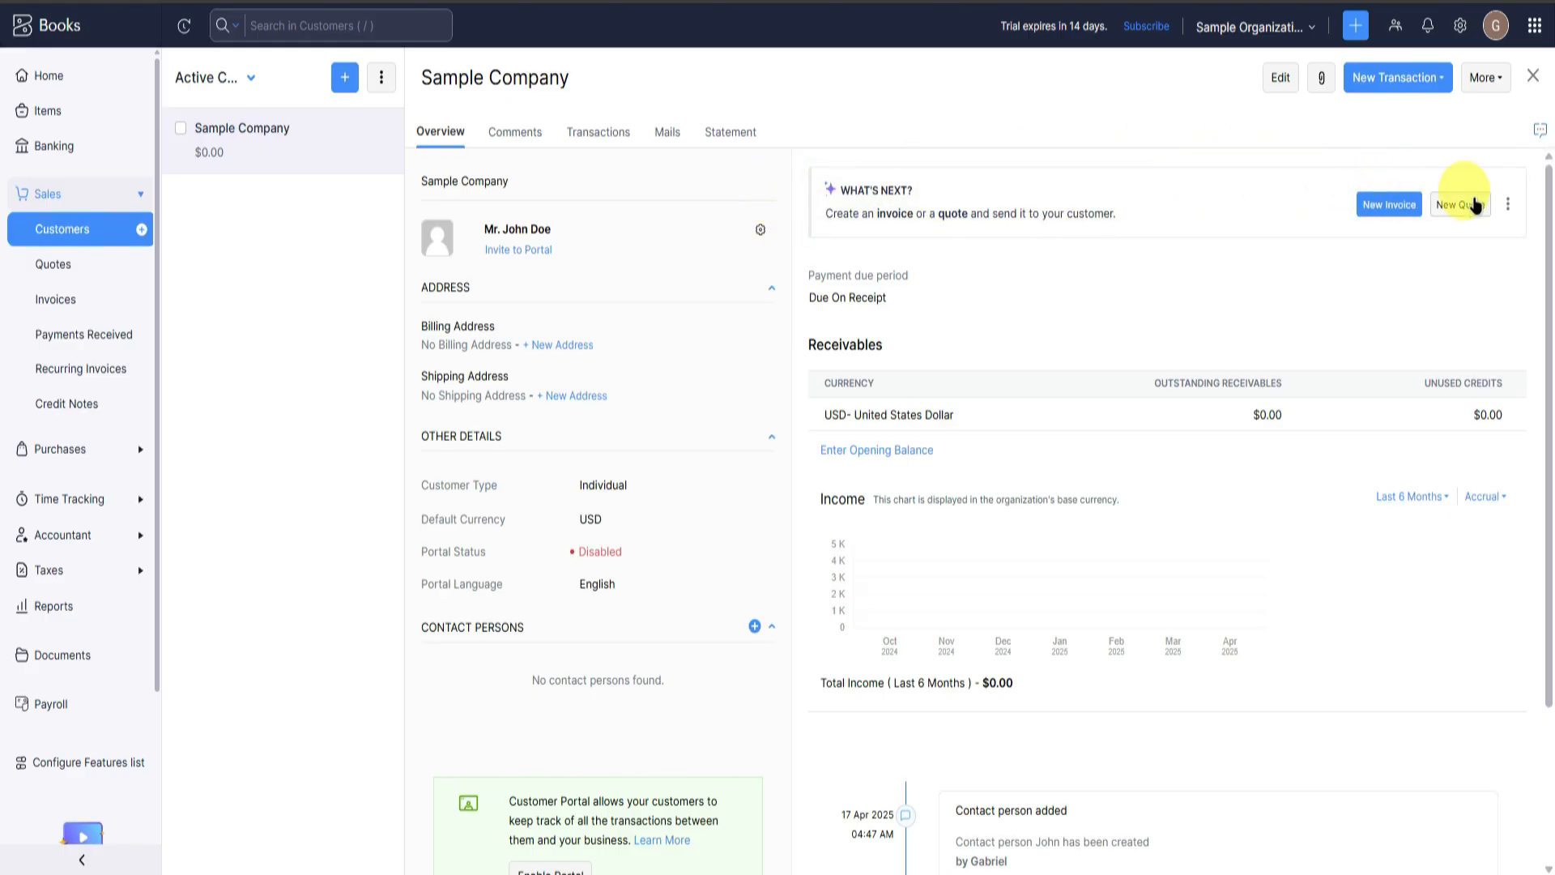
# Start a new invoice for Sample Company and set the discount preference to I don't give discounts.
pyautogui.click(1377, 204)
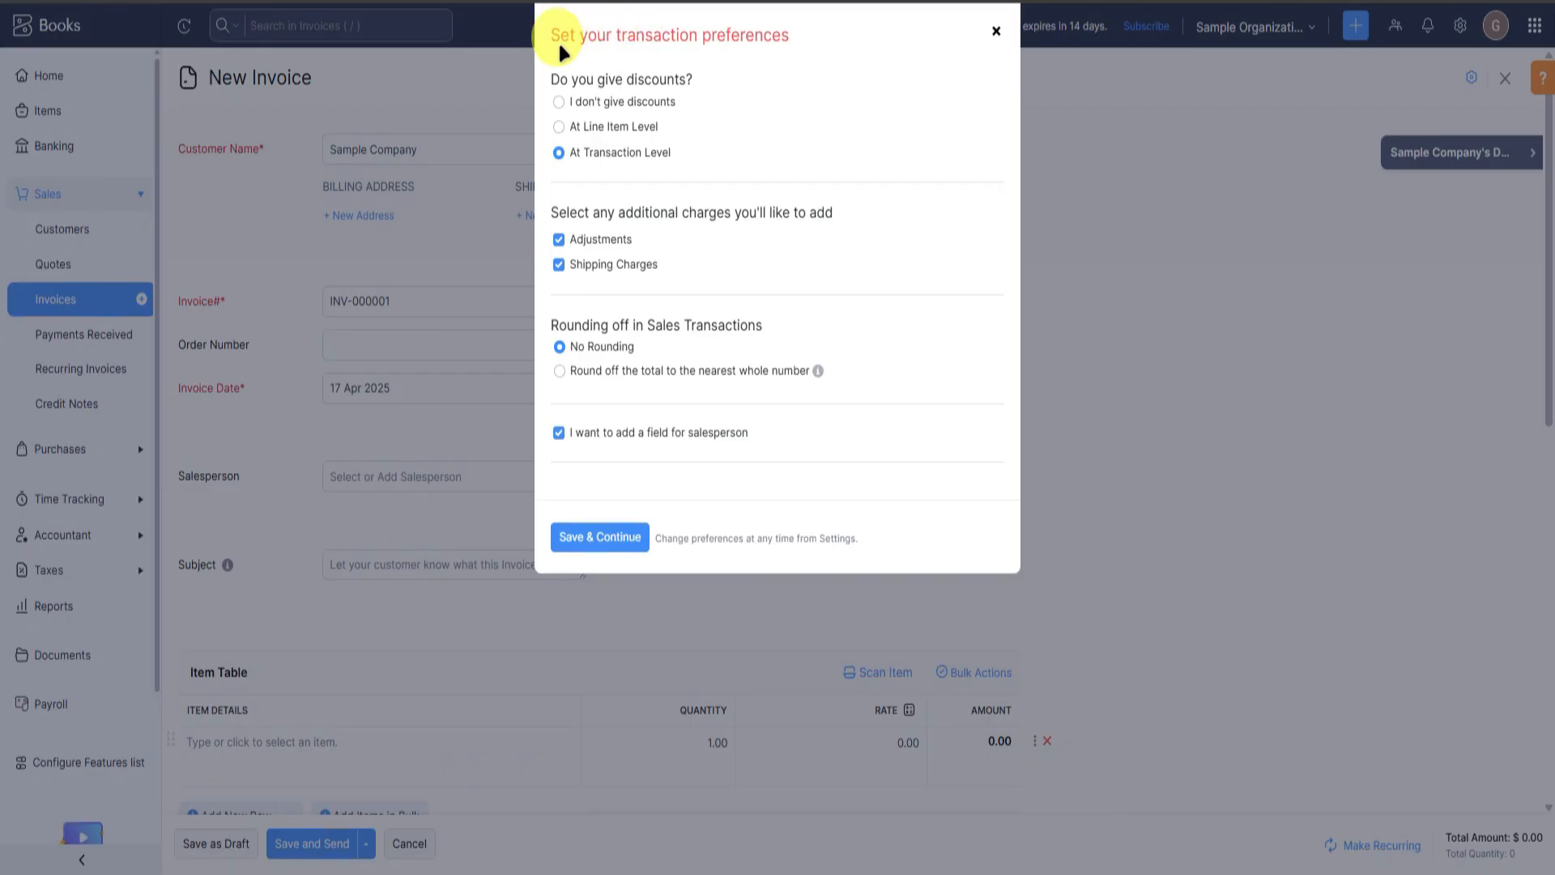
pyautogui.moveTo(553, 35); pyautogui.dragTo(791, 34)
pyautogui.moveTo(552, 78); pyautogui.dragTo(705, 70)
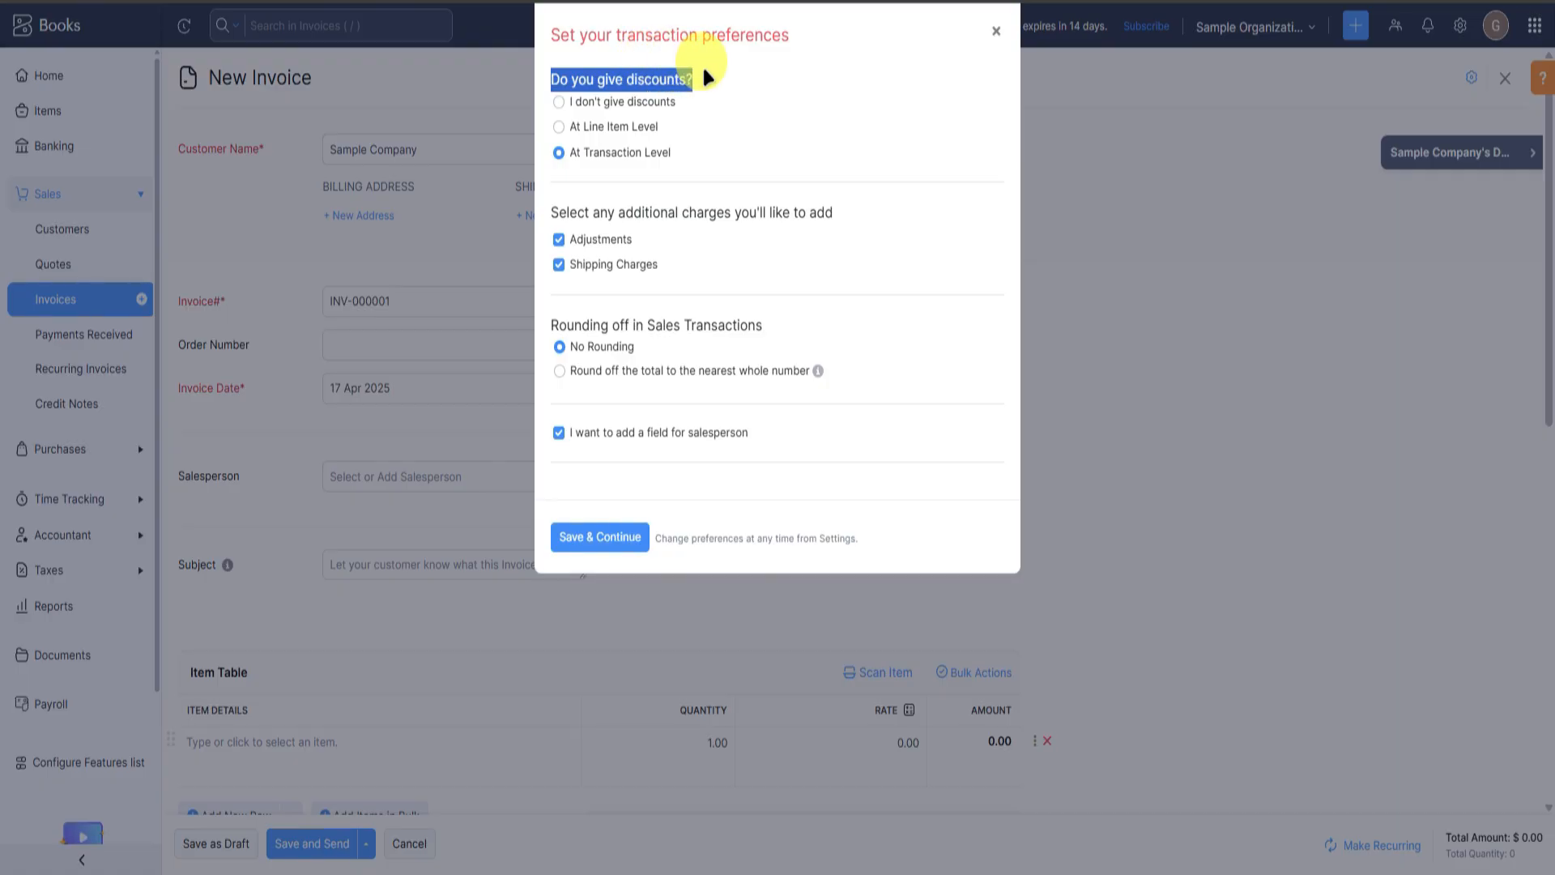
pyautogui.click(589, 107)
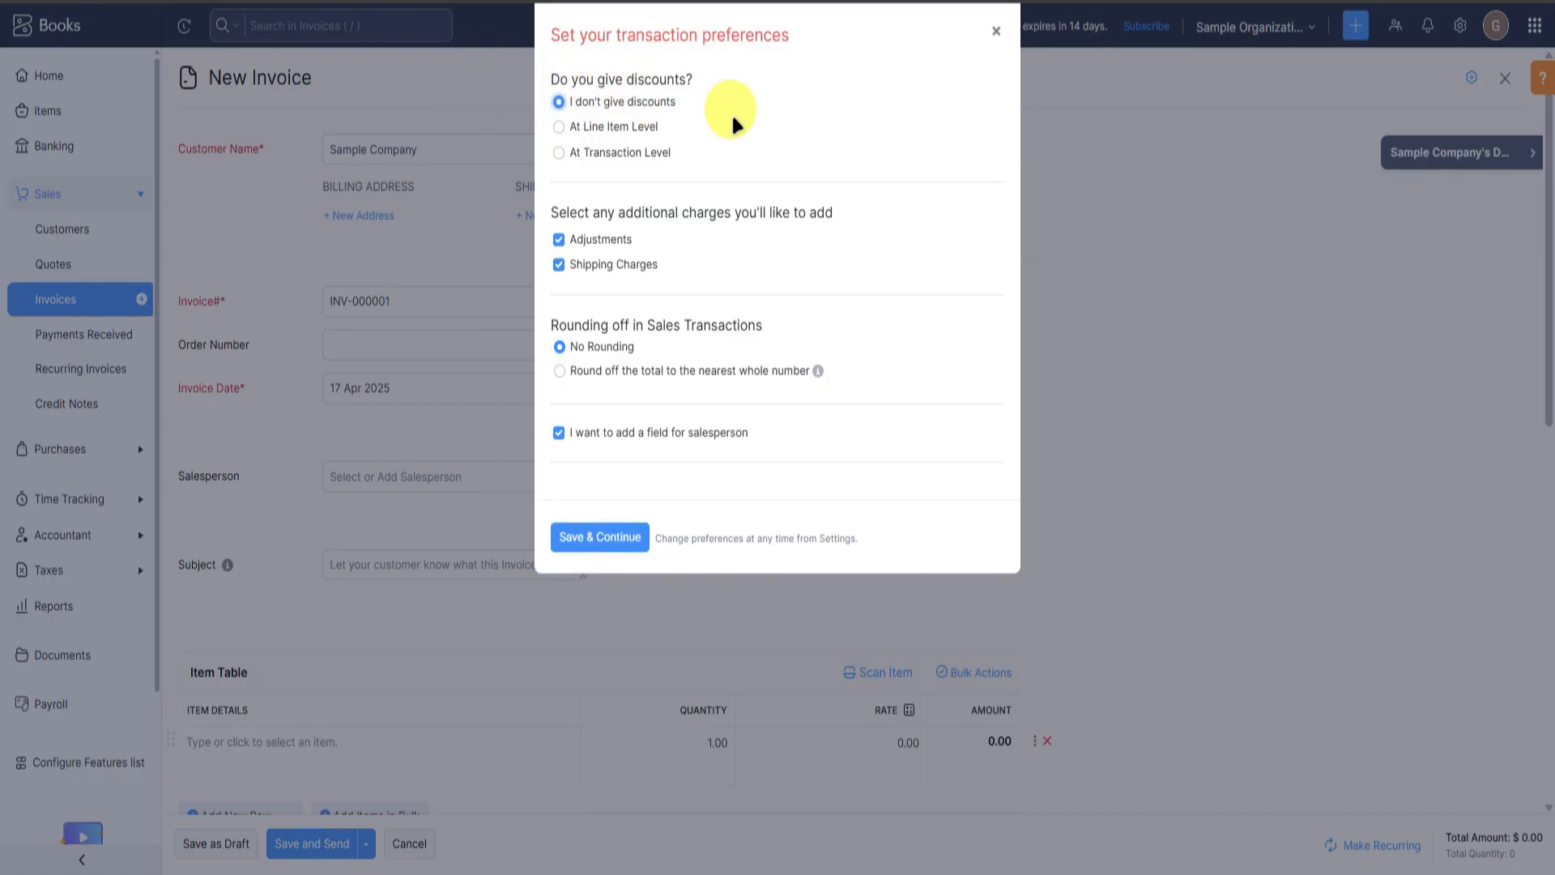
# Keep Adjustments, Shipping Charges, No Rounding and the salesperson field selected, and save the transaction preferences.
pyautogui.moveTo(587, 208); pyautogui.dragTo(848, 206)
pyautogui.click(578, 229)
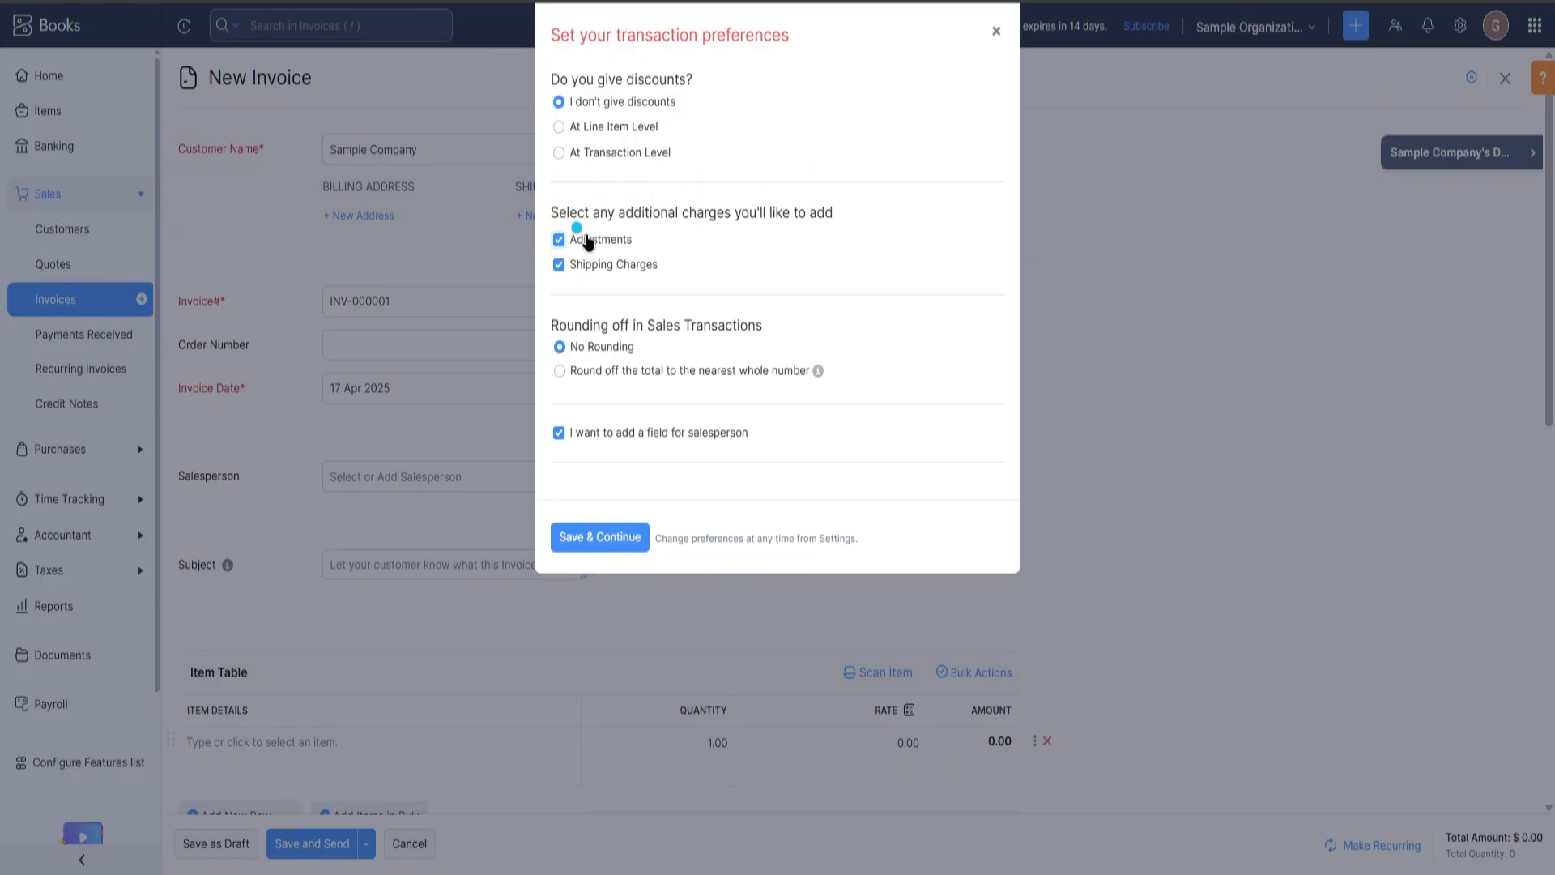
pyautogui.click(635, 240)
pyautogui.moveTo(575, 325); pyautogui.dragTo(673, 328)
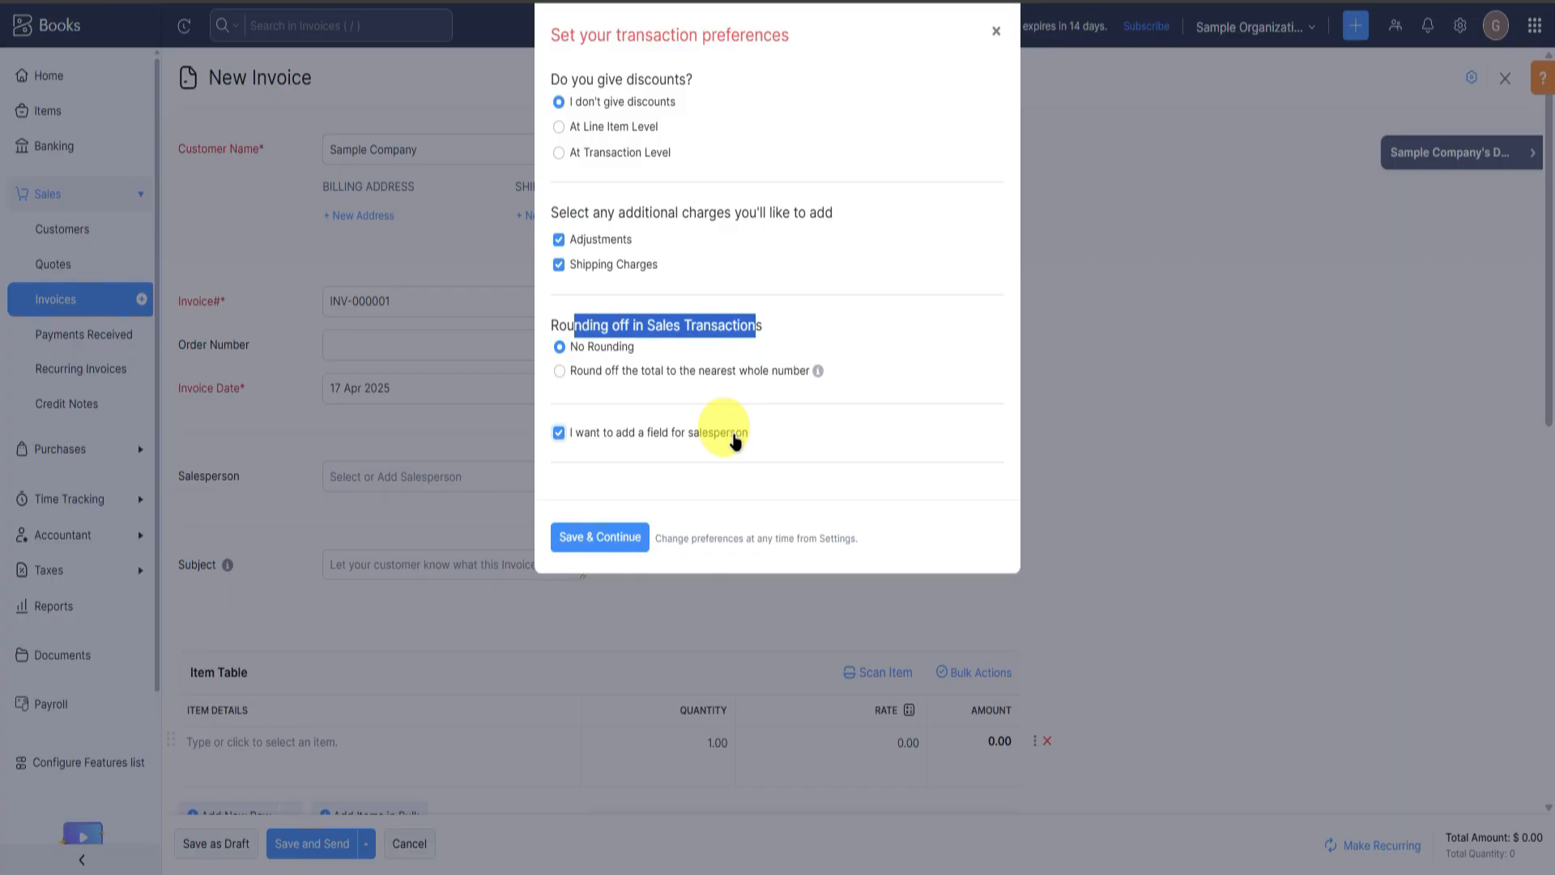
pyautogui.click(627, 537)
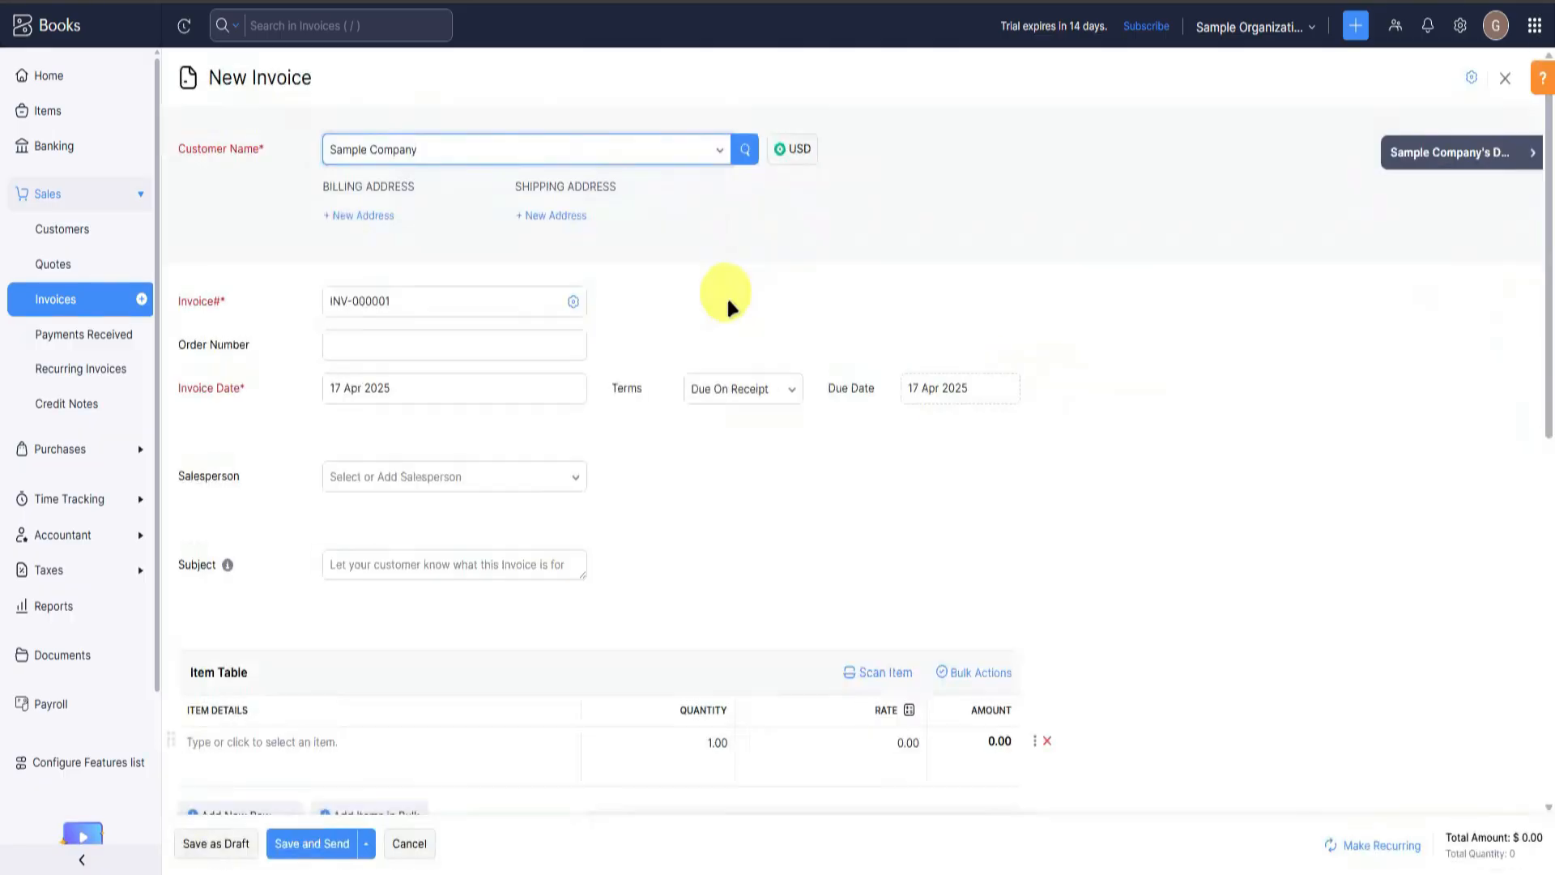
# Check the invoice's customer choices and invoice number, keeping Sample Company, and enter an order number.
pyautogui.click(454, 149)
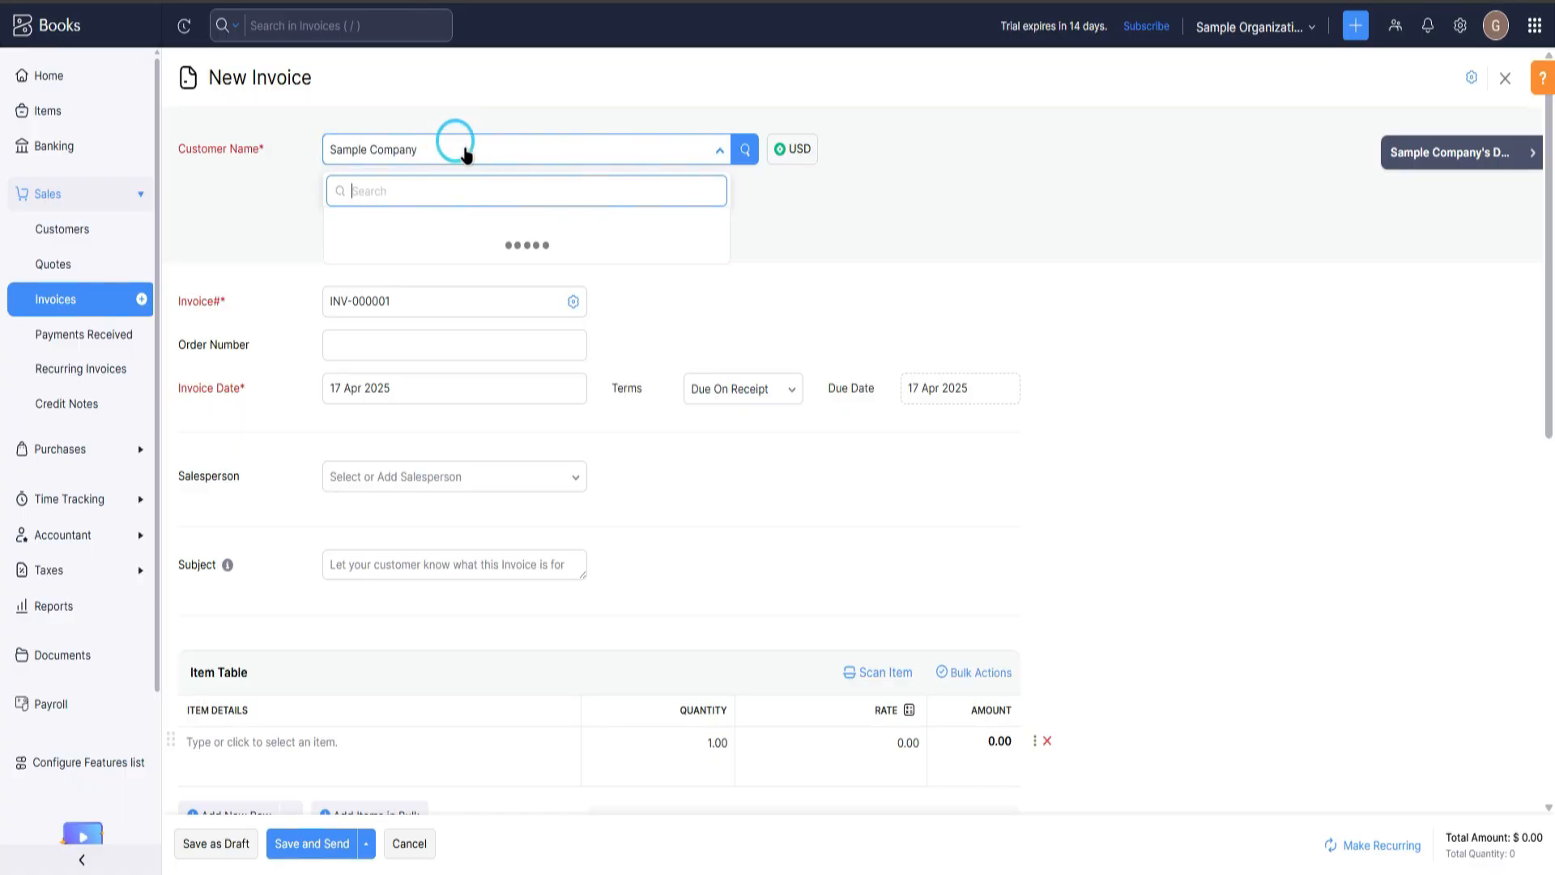
pyautogui.click(867, 250)
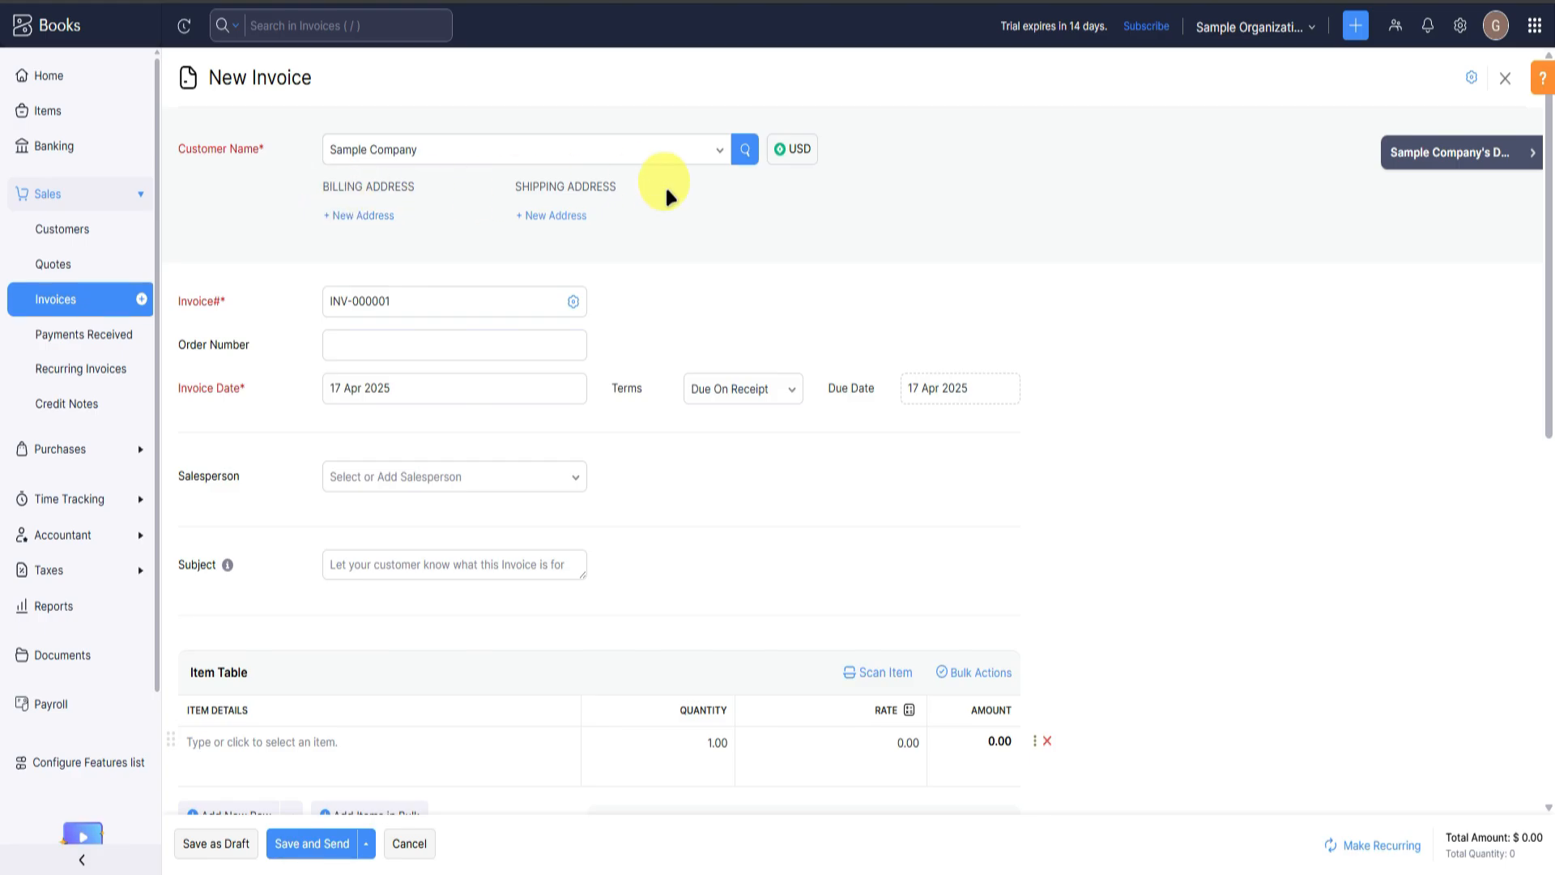
pyautogui.click(438, 302)
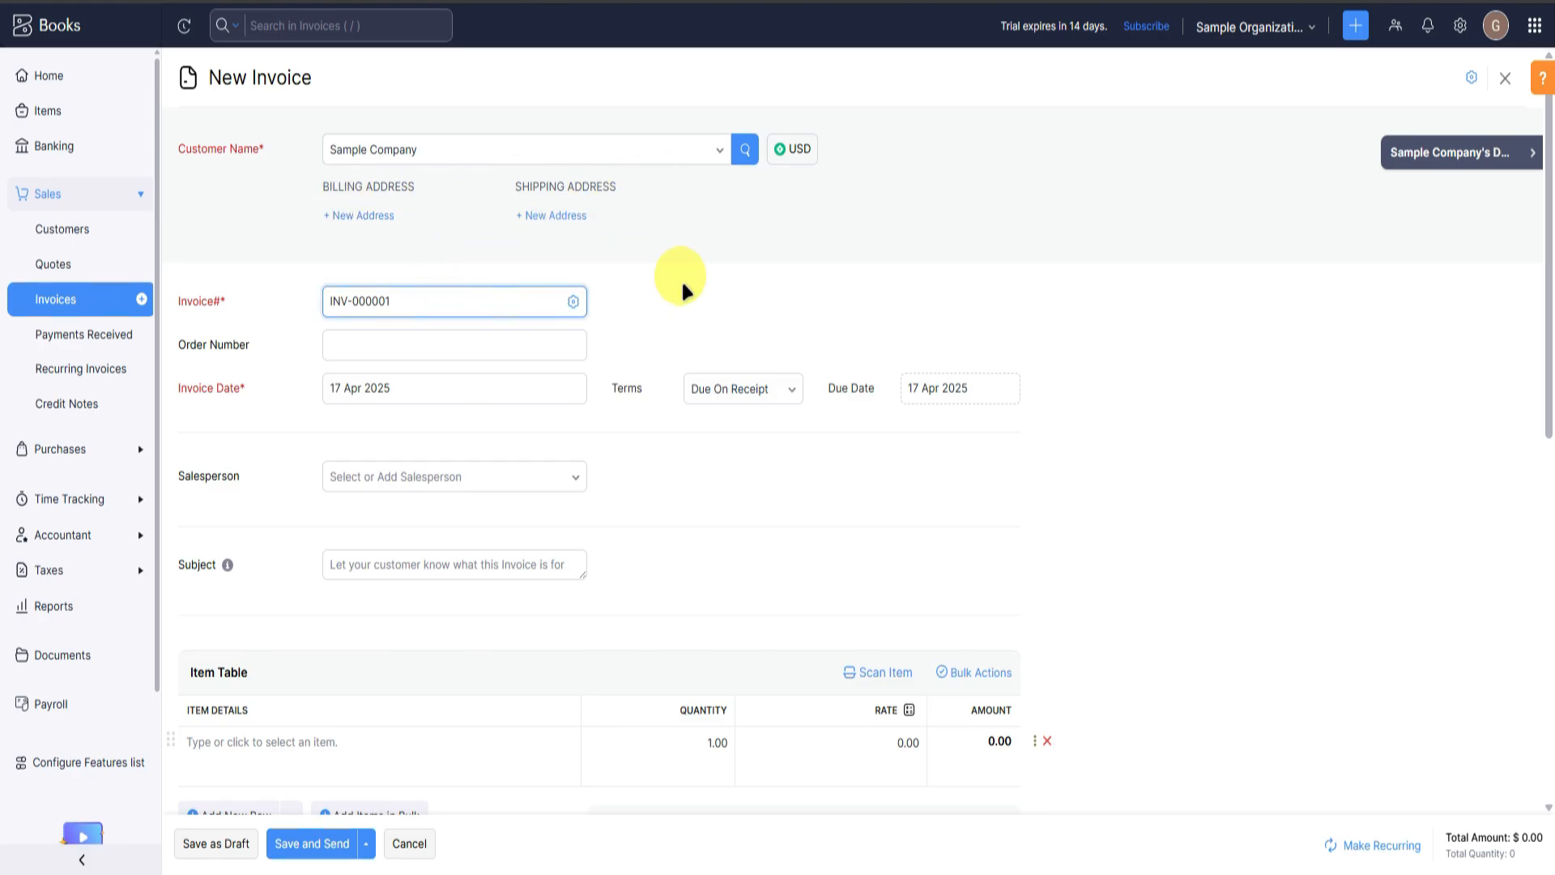
pyautogui.scroll(-1, 726, 273)
pyautogui.click(519, 254)
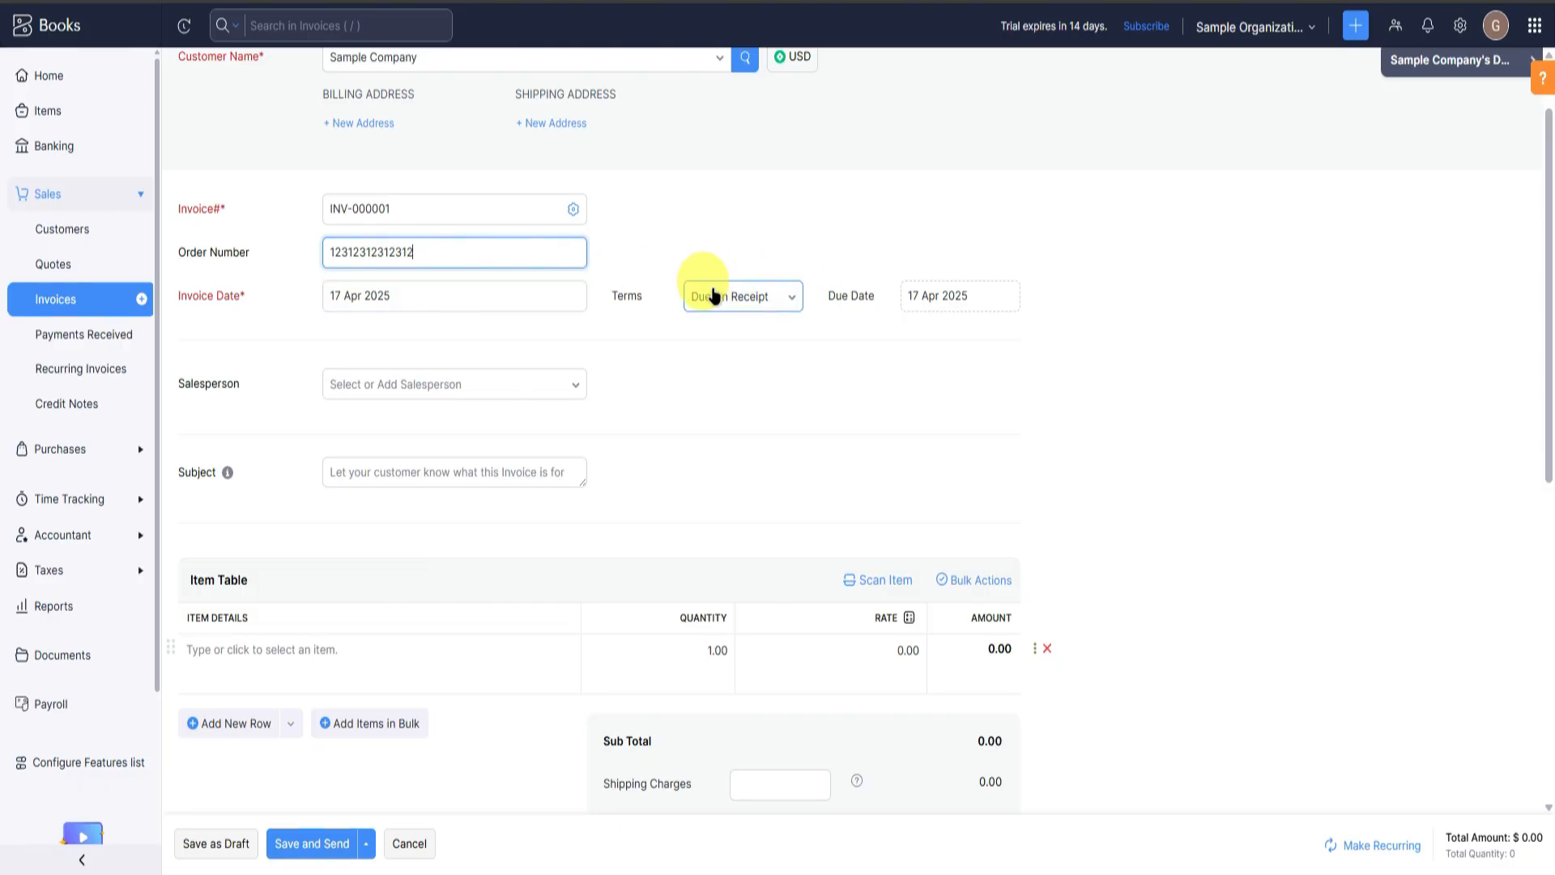
# Check the invoice's terms and salesperson choices without selecting a salesperson.
pyautogui.scroll(-2, 740, 376)
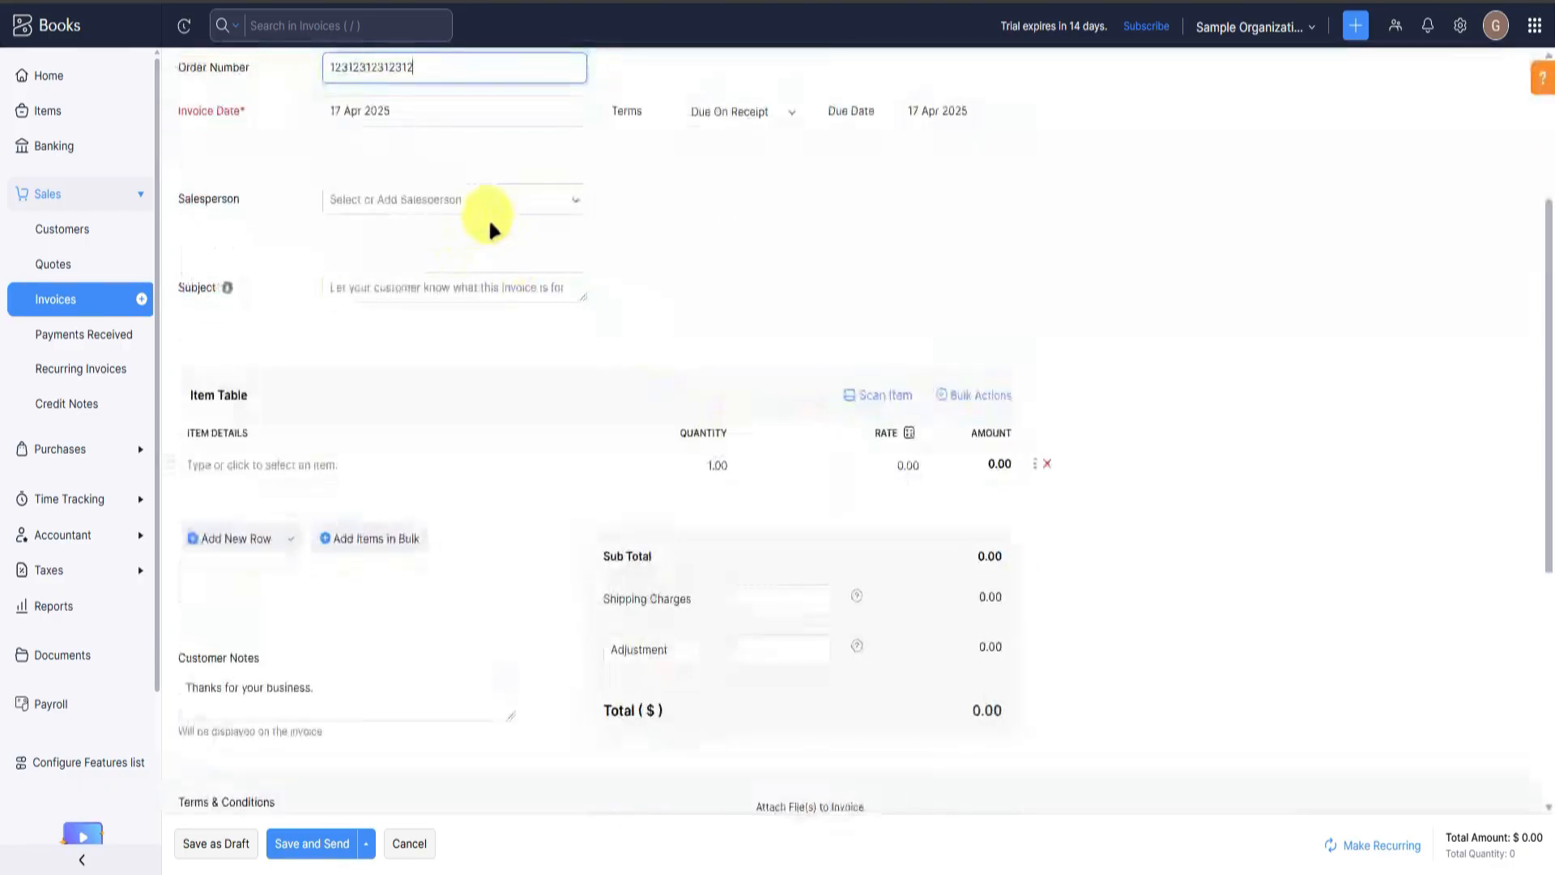
pyautogui.click(482, 201)
pyautogui.click(685, 208)
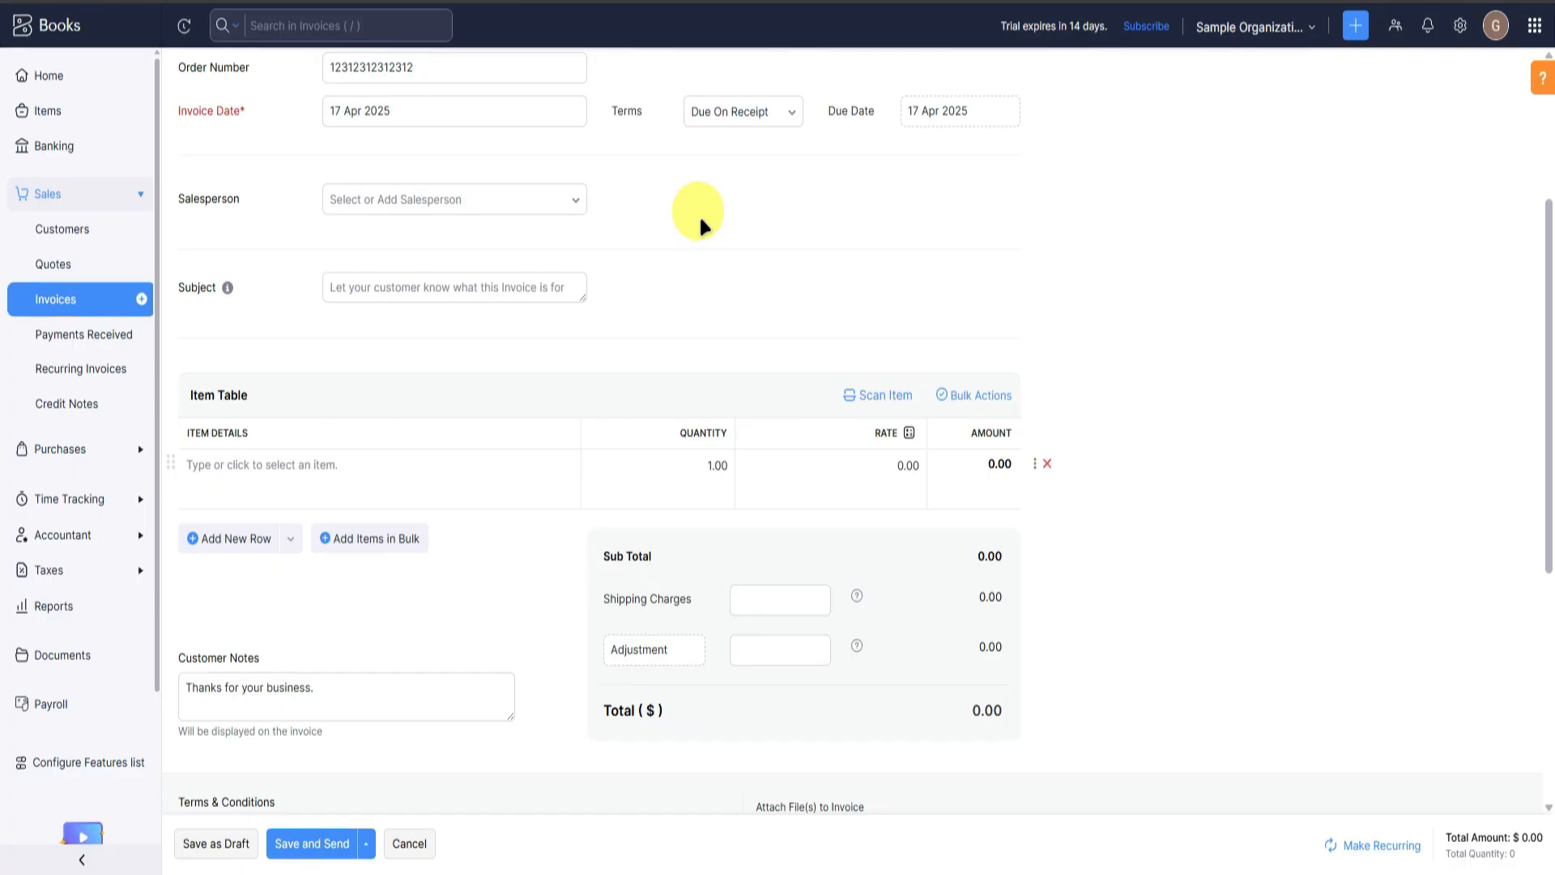
# Add the Phone item as the first line of the invoice's item table.
pyautogui.scroll(-2, 503, 299)
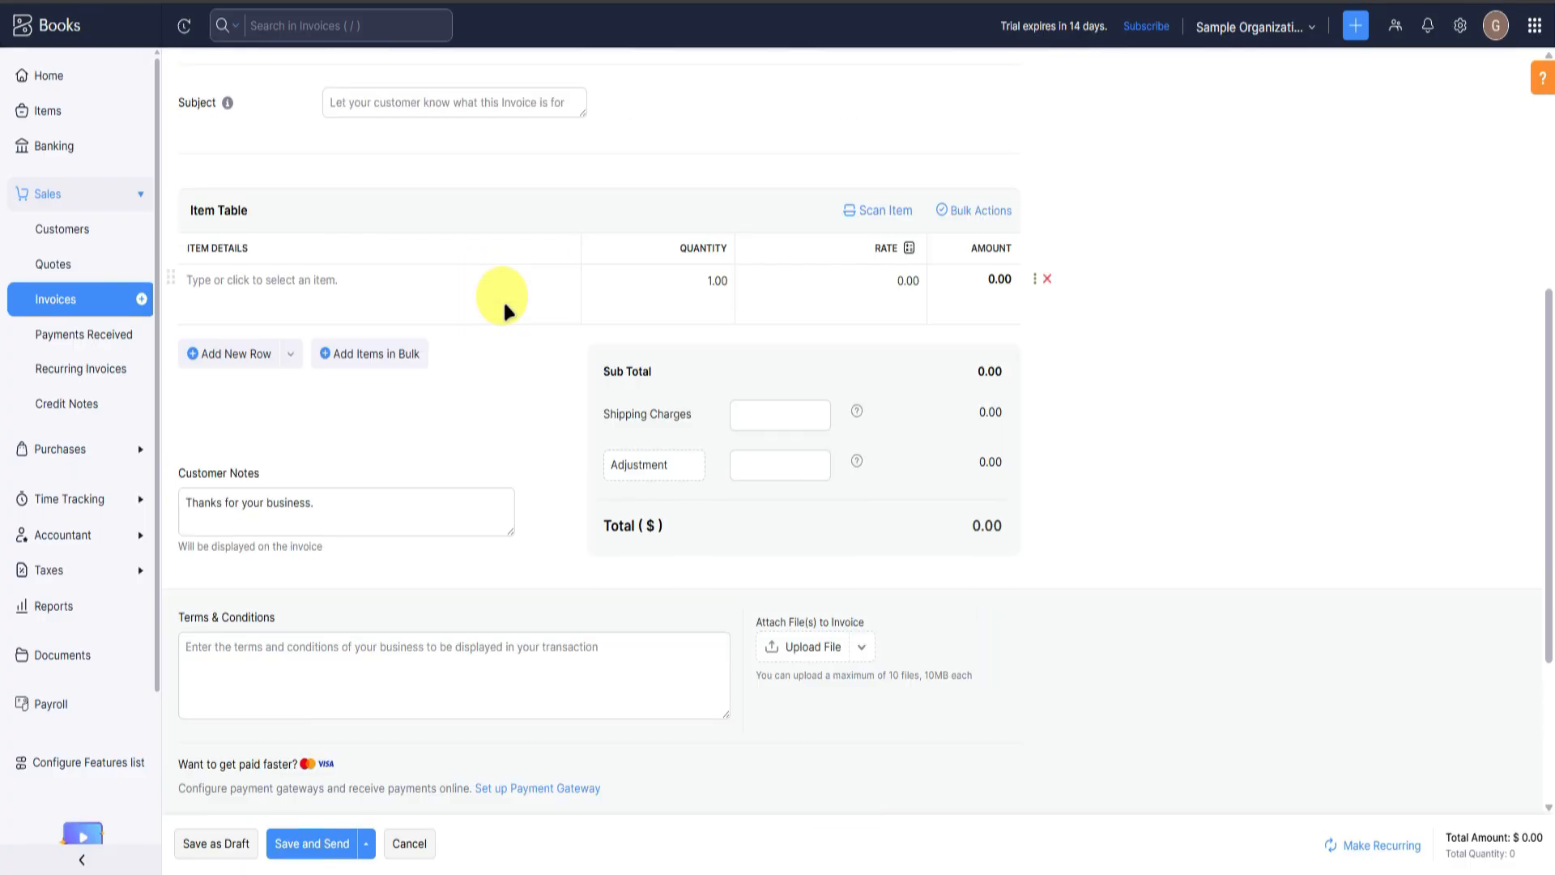
pyautogui.click(347, 277)
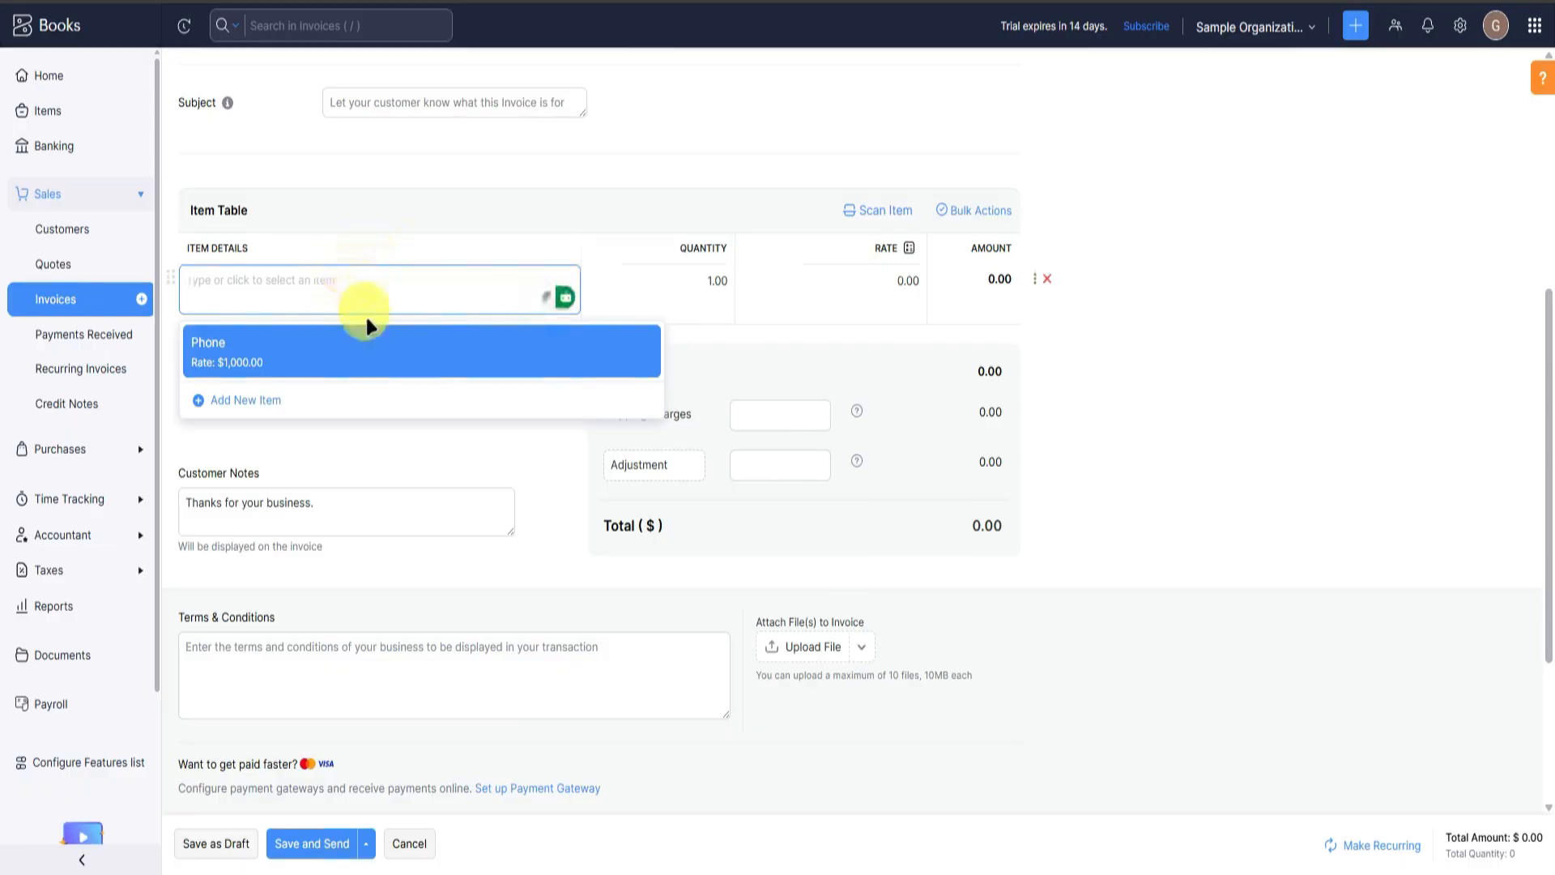
pyautogui.click(271, 345)
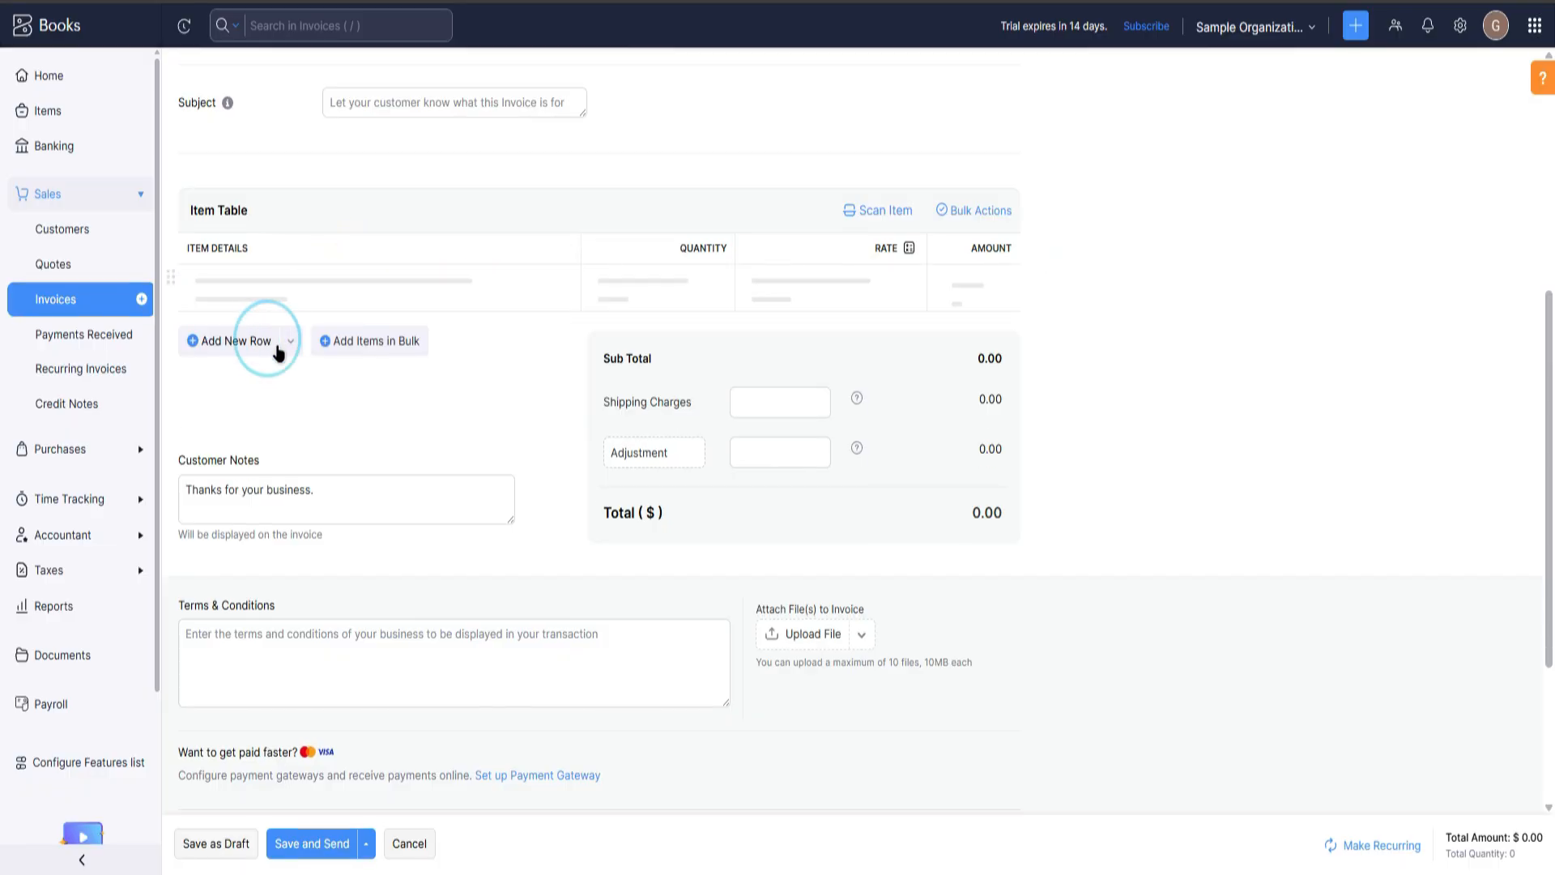
pyautogui.click(488, 187)
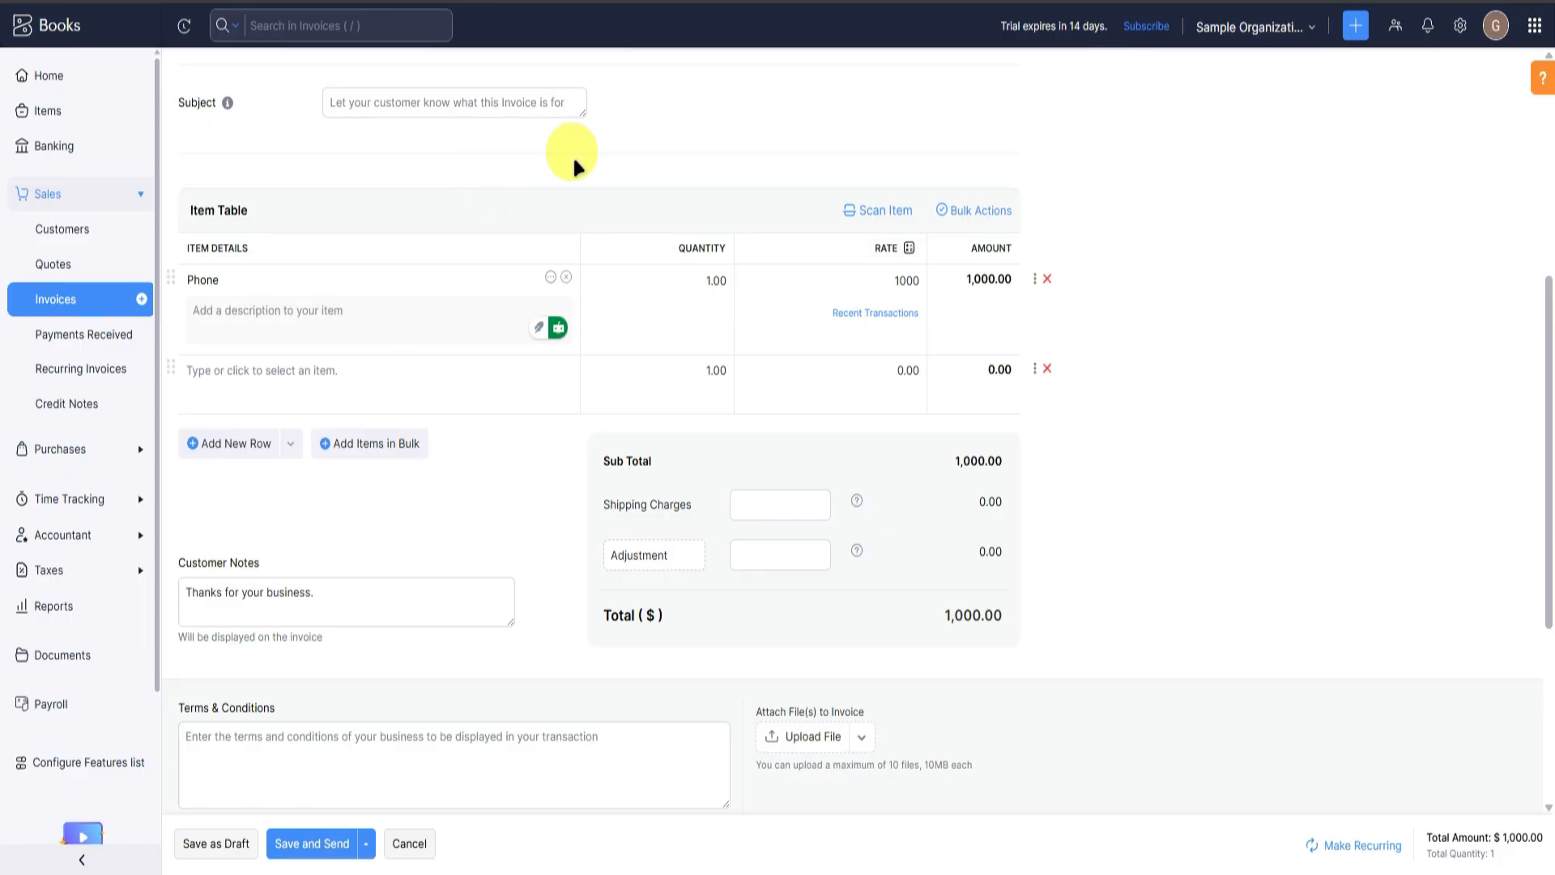
# Check the invoice's shipping charges, adjustment, customer notes, terms and conditions, attachment and payment options, and review the whole form.
pyautogui.scroll(-1, 711, 411)
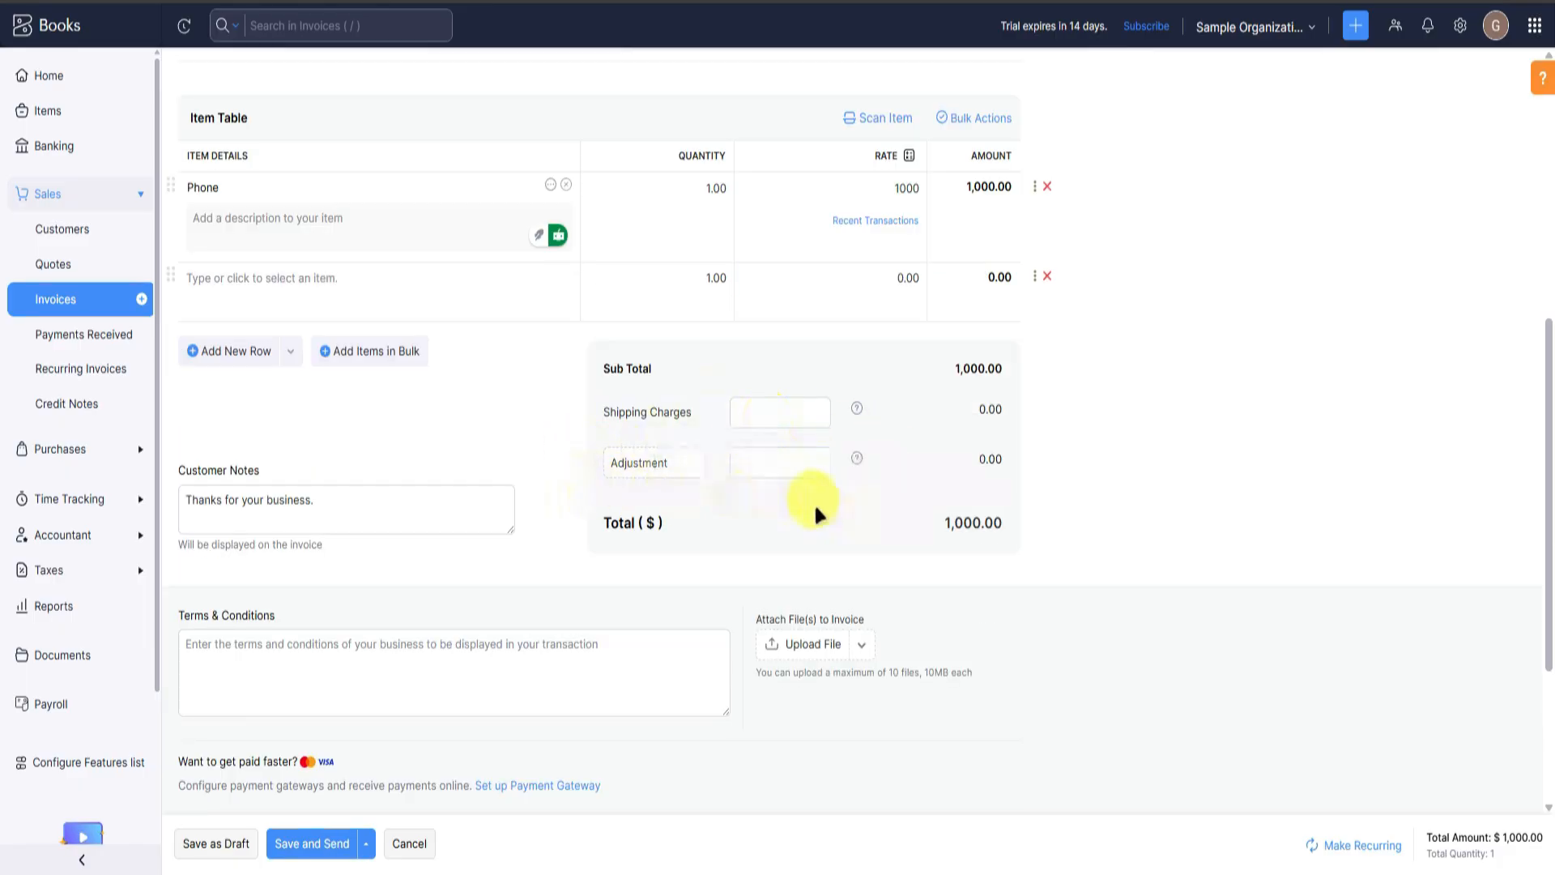
pyautogui.scroll(-3, 372, 458)
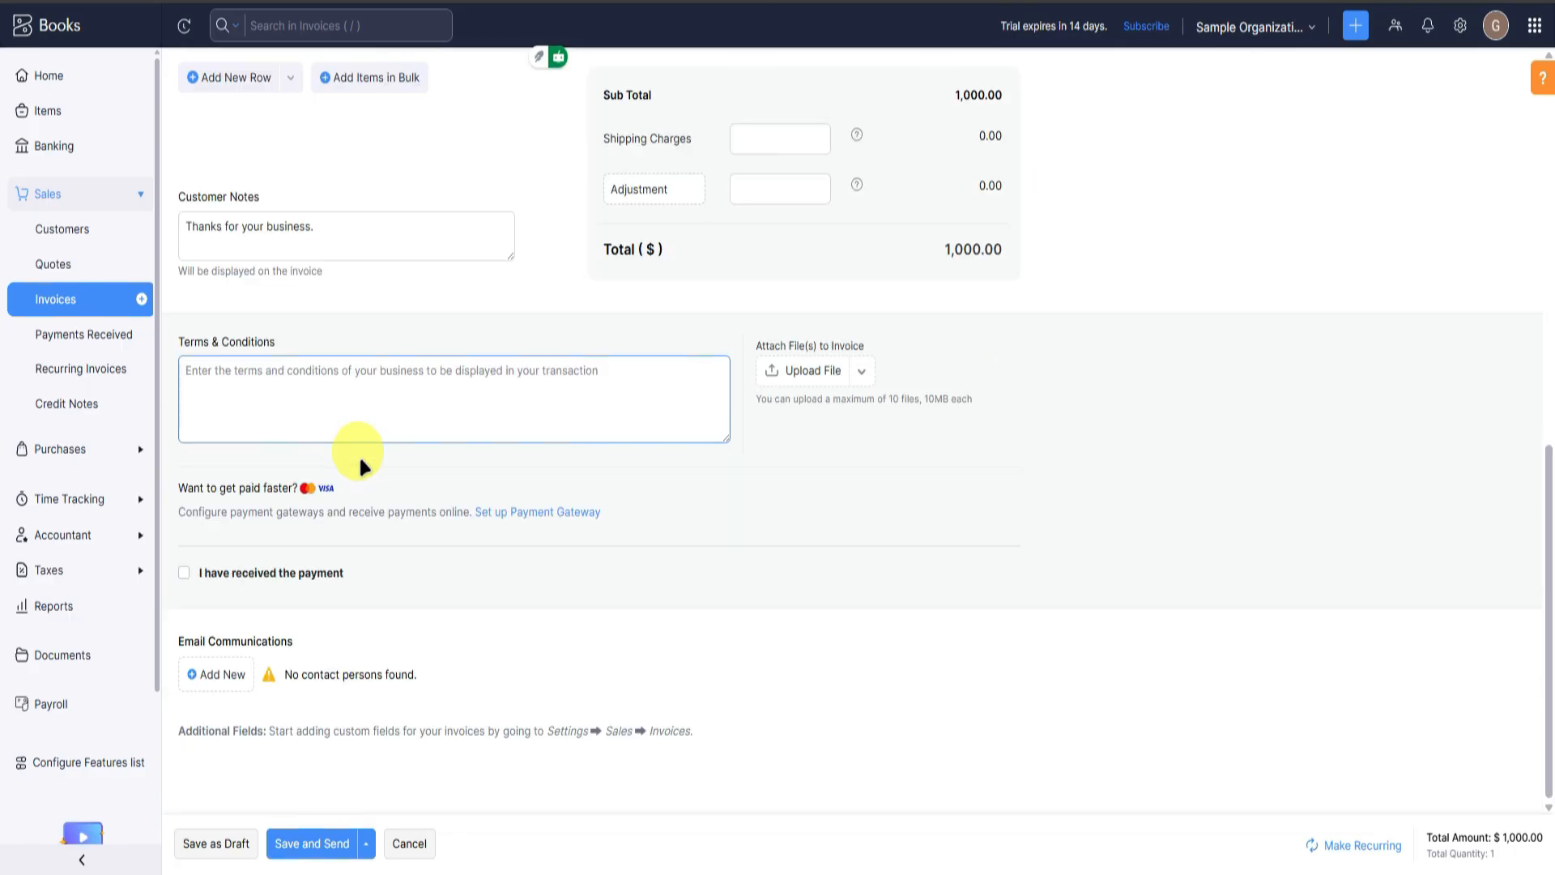
pyautogui.click(375, 236)
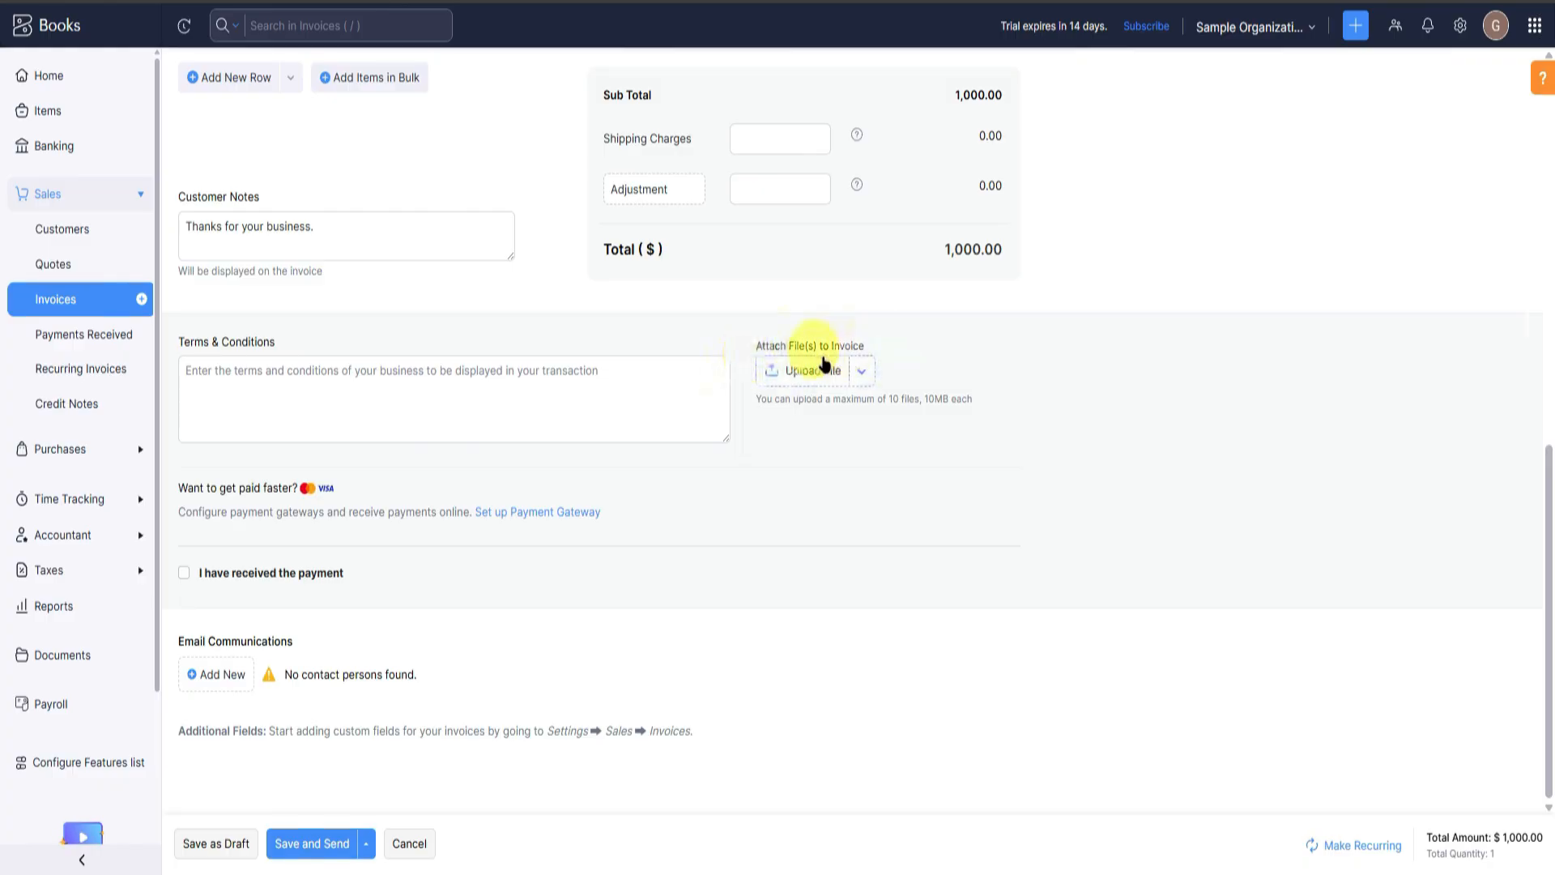
pyautogui.click(231, 384)
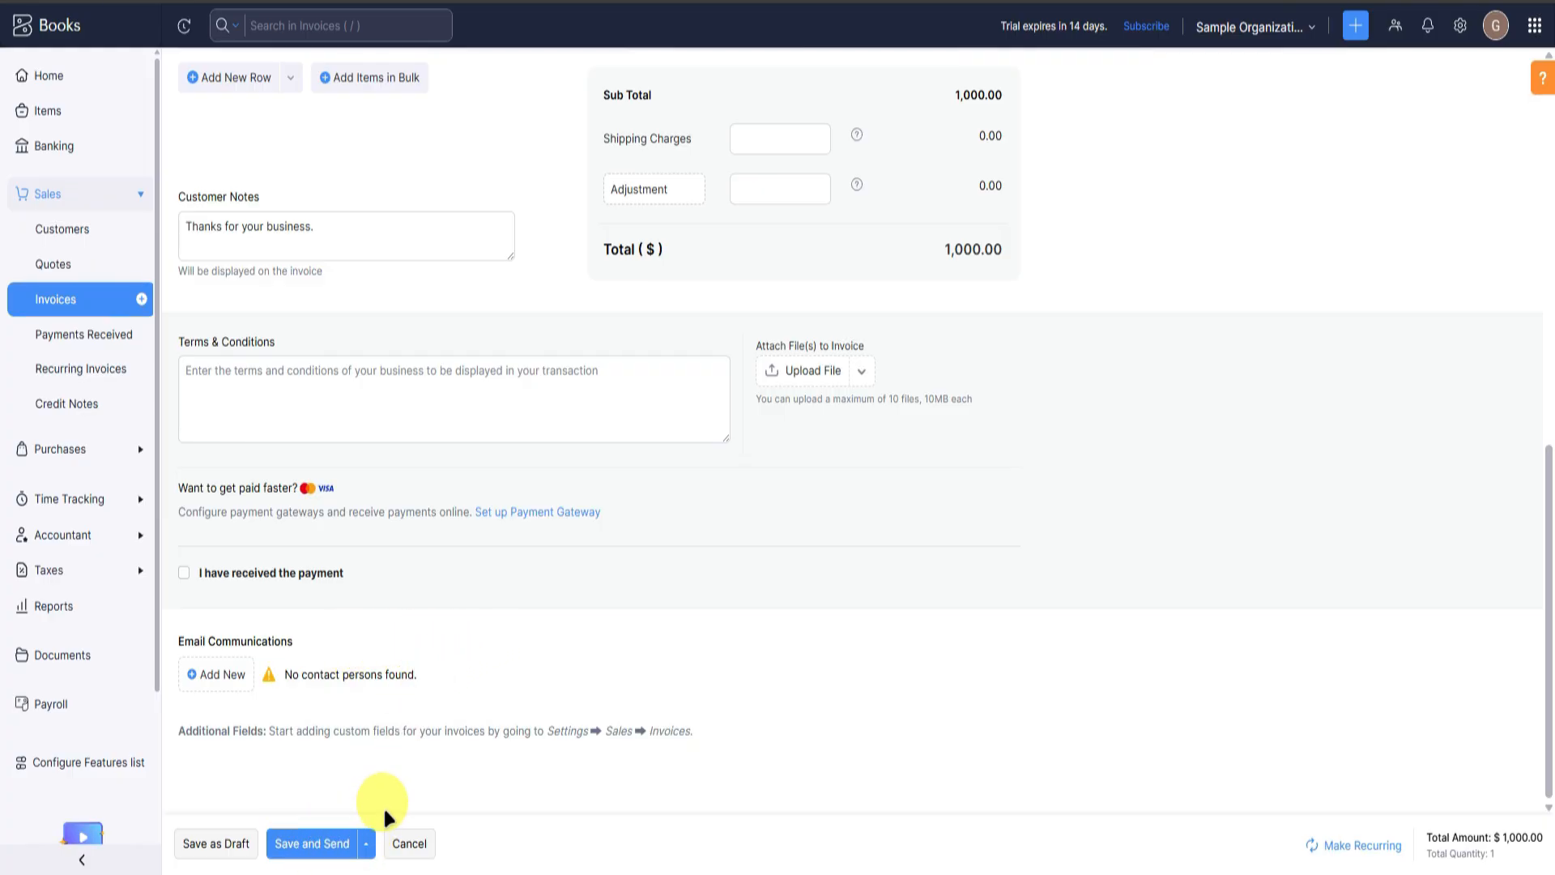
pyautogui.scroll(8, 453, 761)
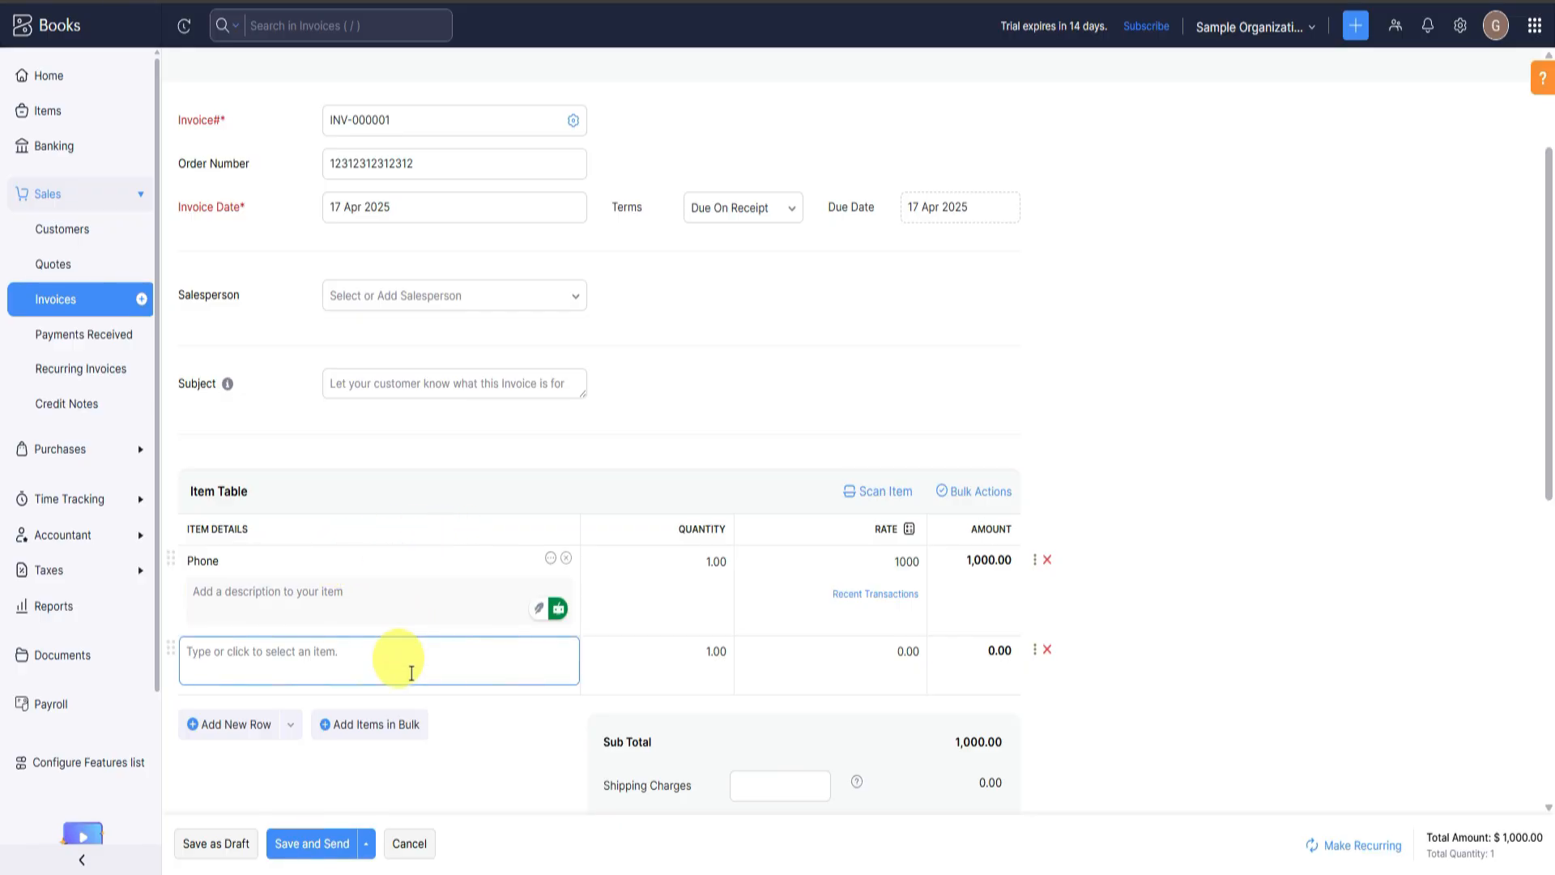
pyautogui.scroll(-8, 405, 664)
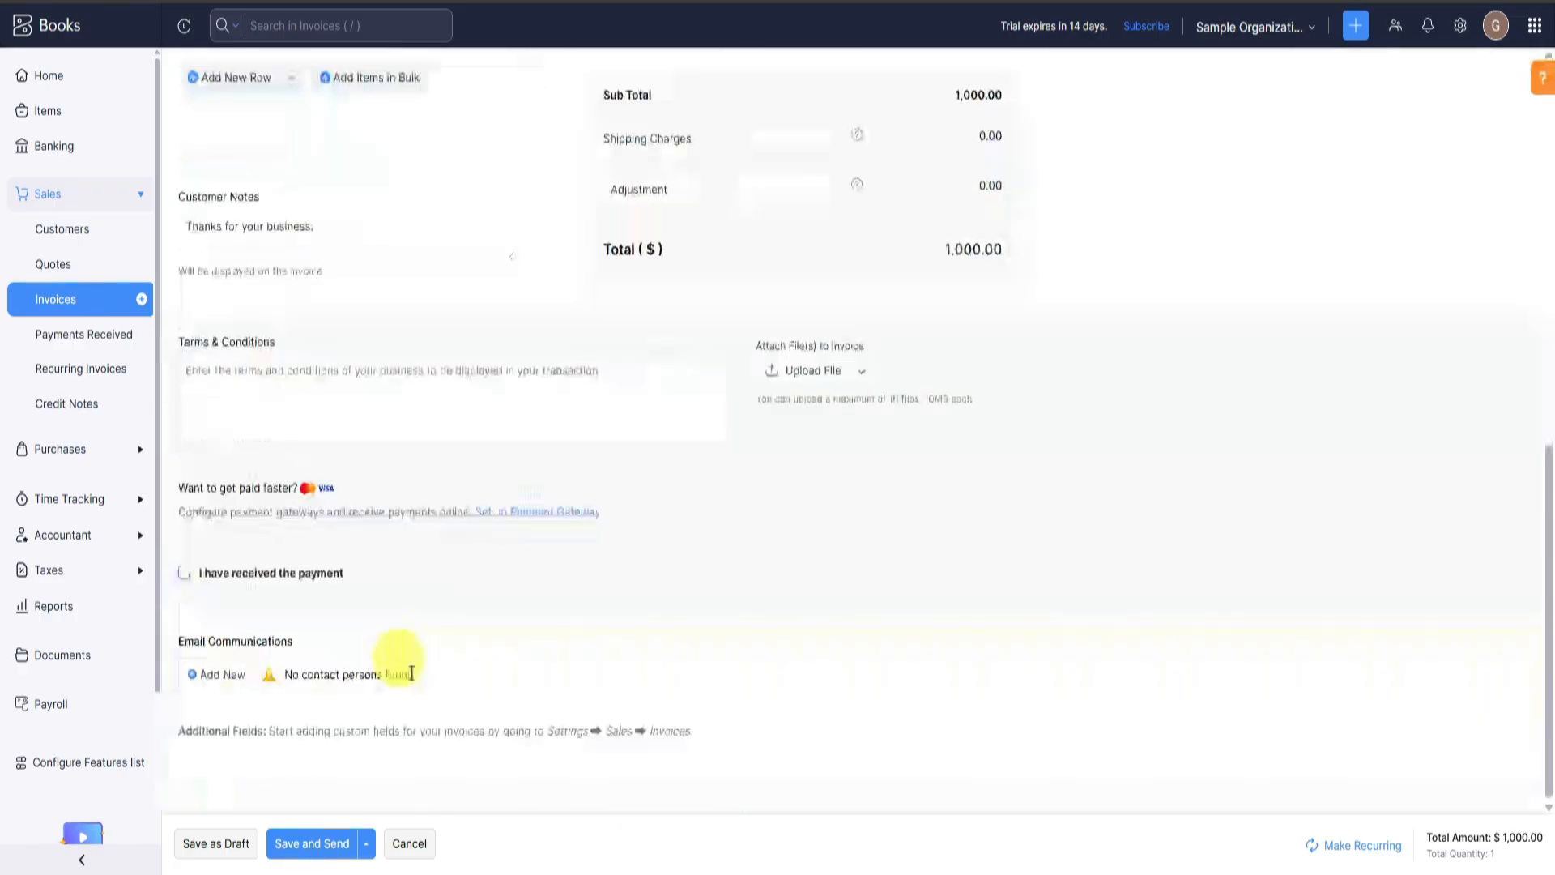
# Save the invoice as a draft and review its preview from the header to the journal section.
pyautogui.click(233, 846)
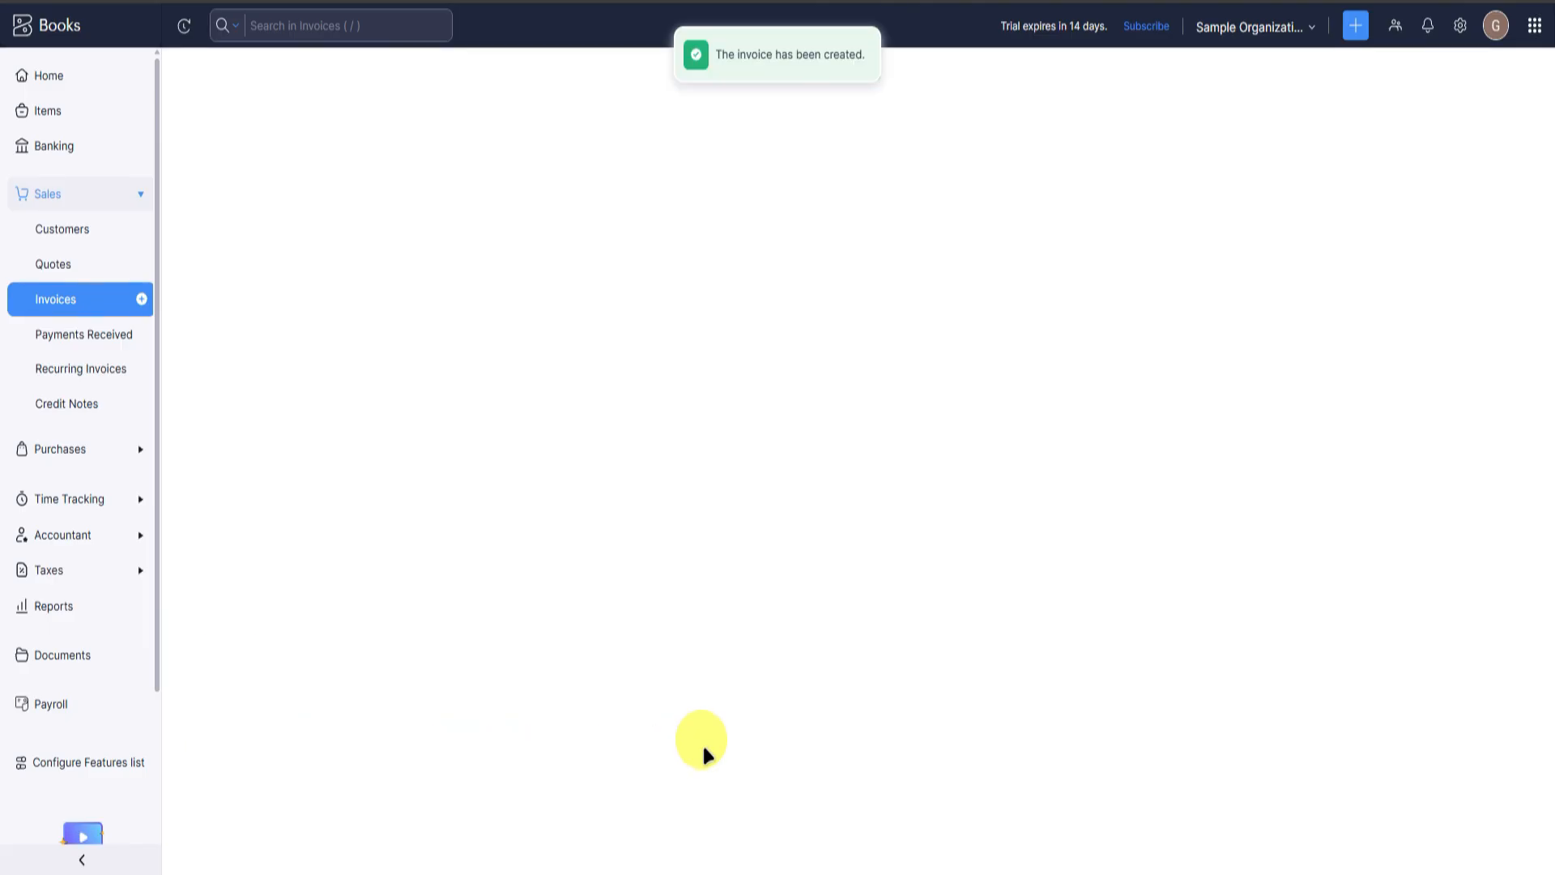
pyautogui.scroll(-3, 826, 562)
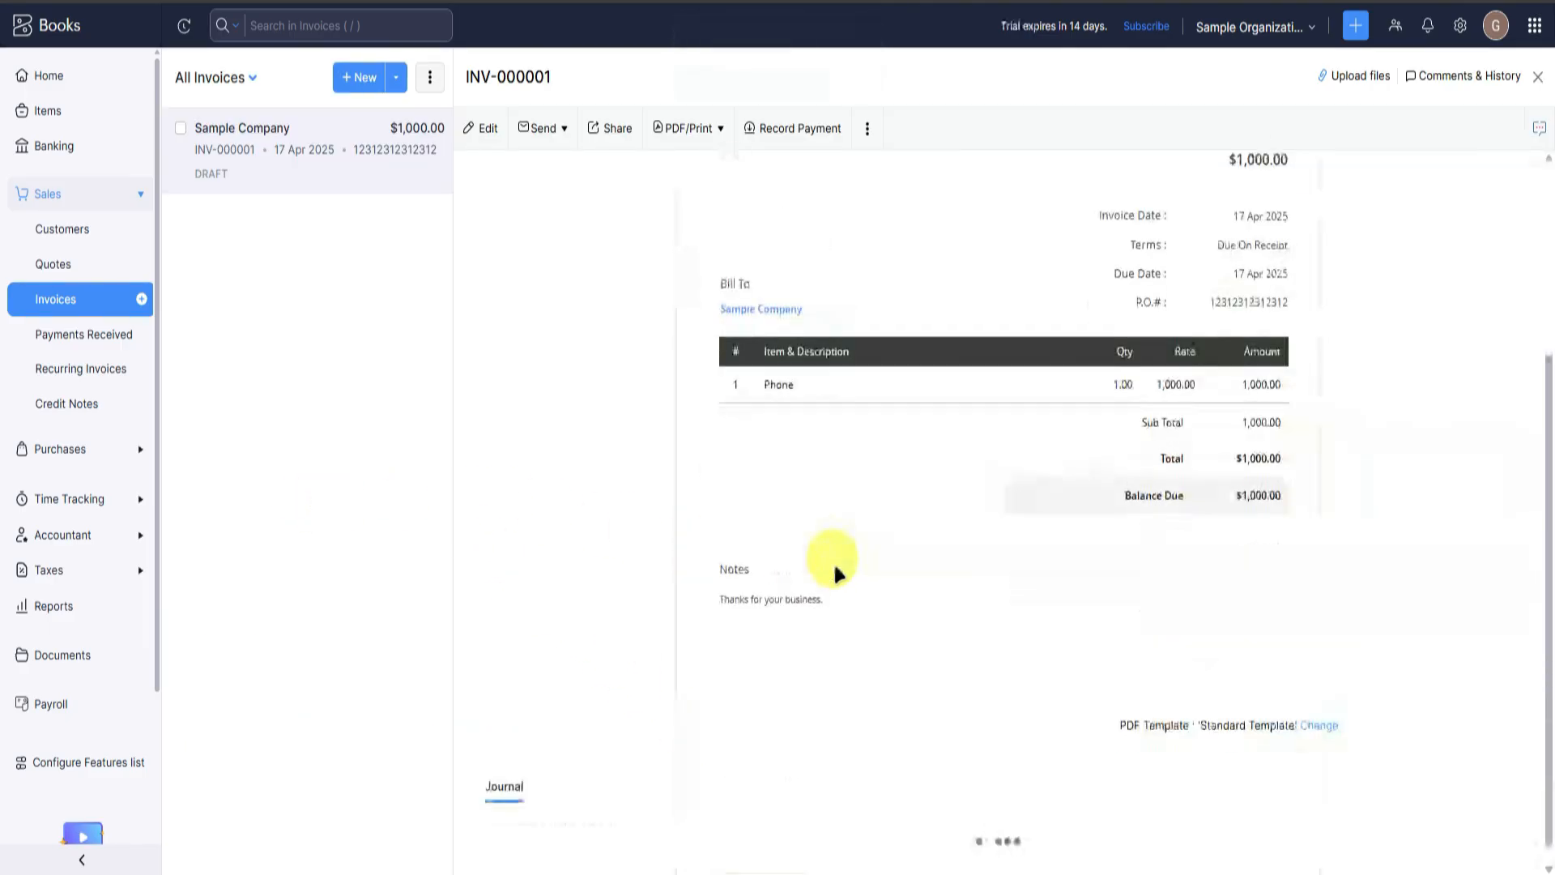
pyautogui.scroll(3, 833, 562)
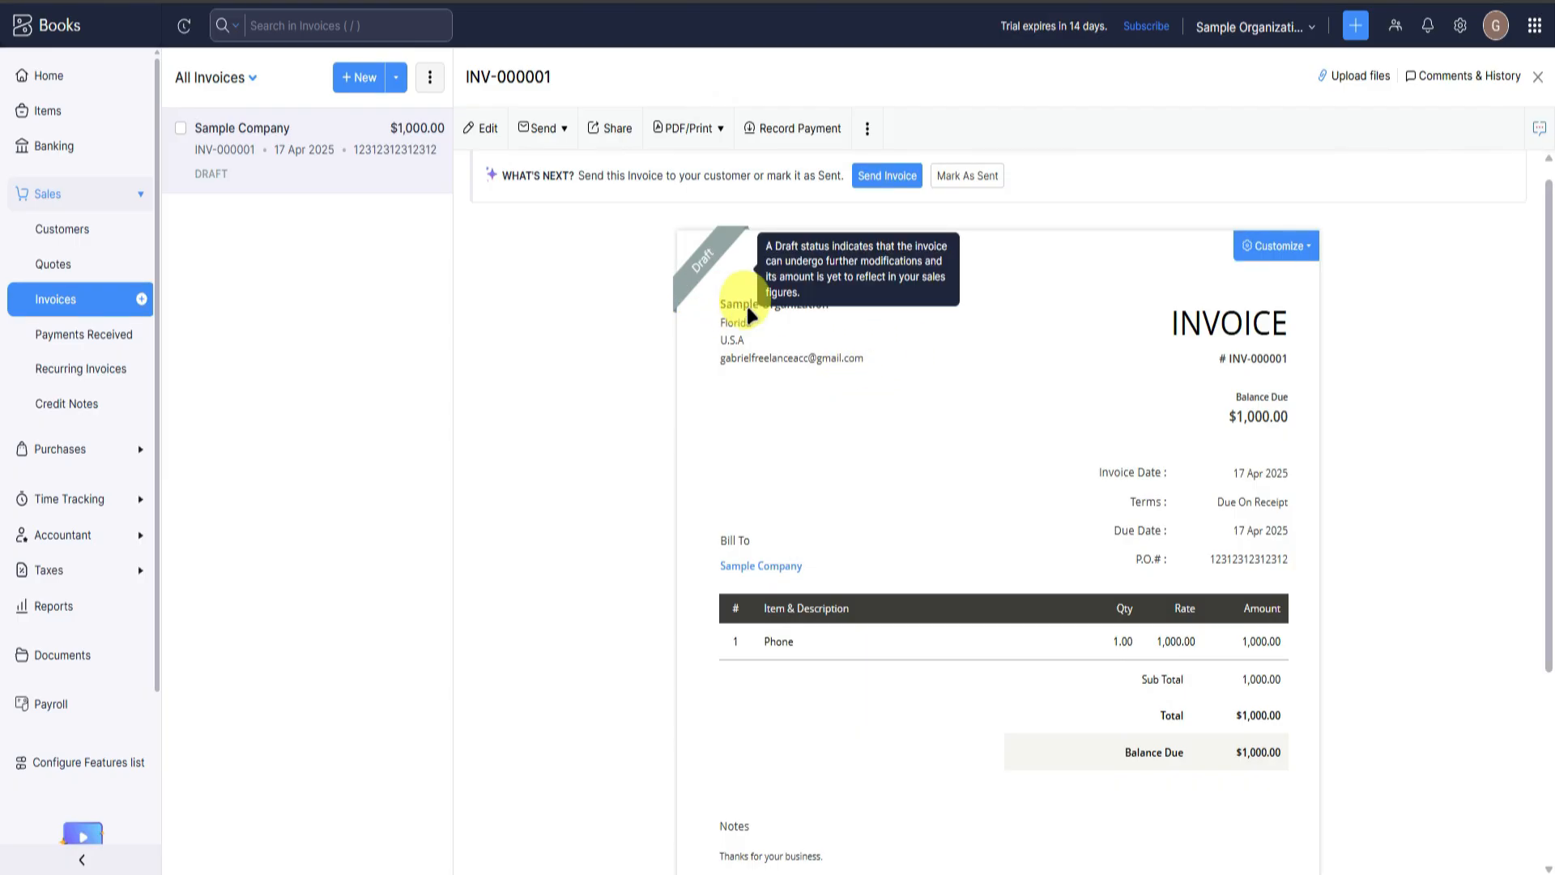
pyautogui.scroll(-3, 911, 485)
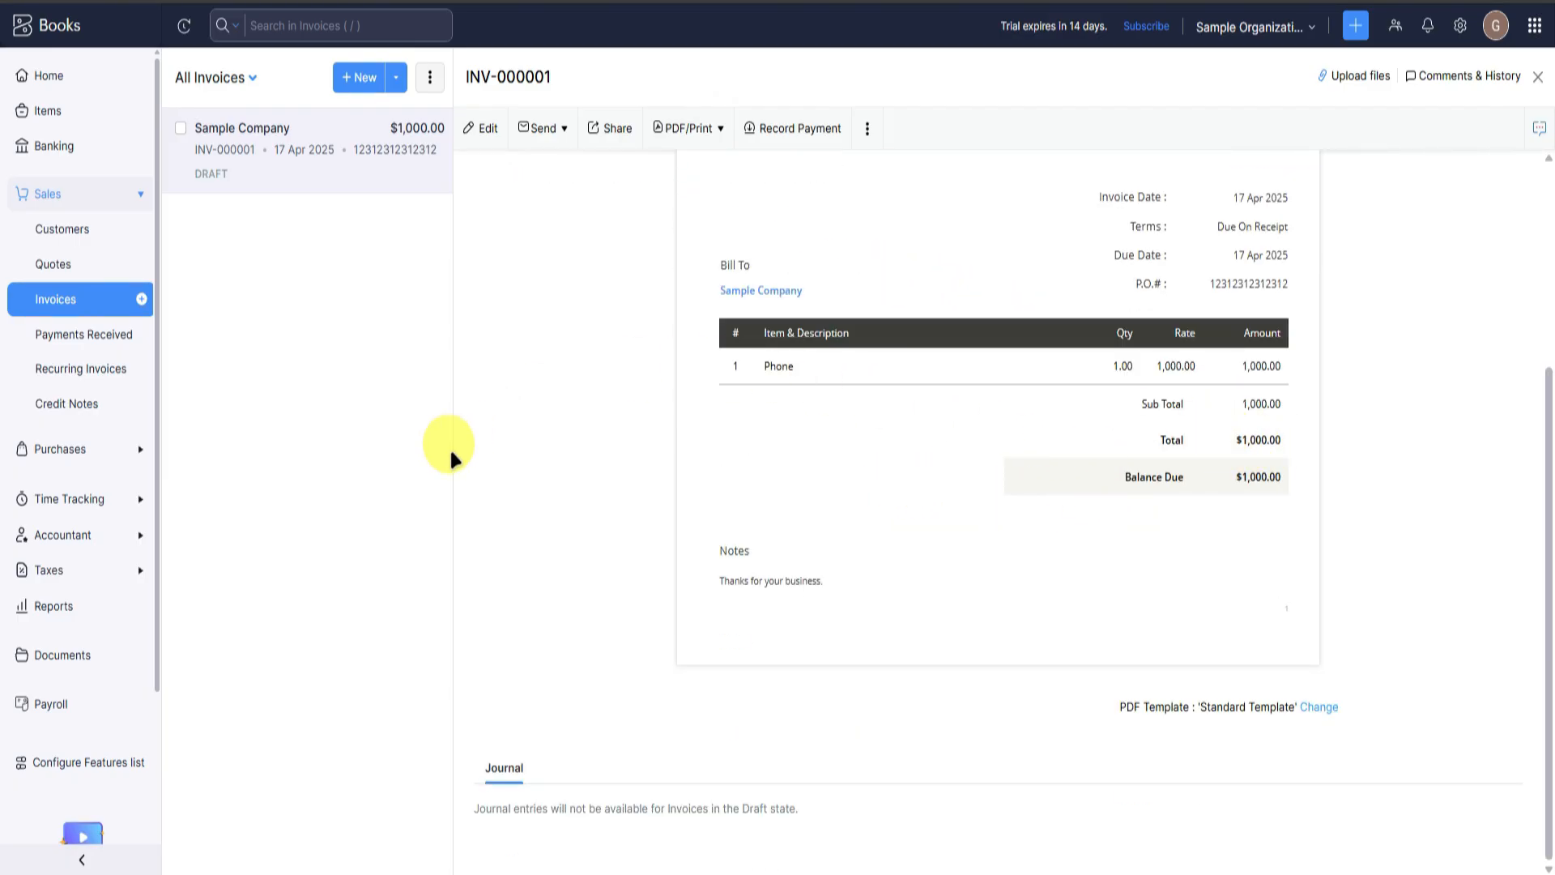
# Examine the Payments Received overview and the file, encoding and payment-number options for importing invoice payments.
pyautogui.click(81, 335)
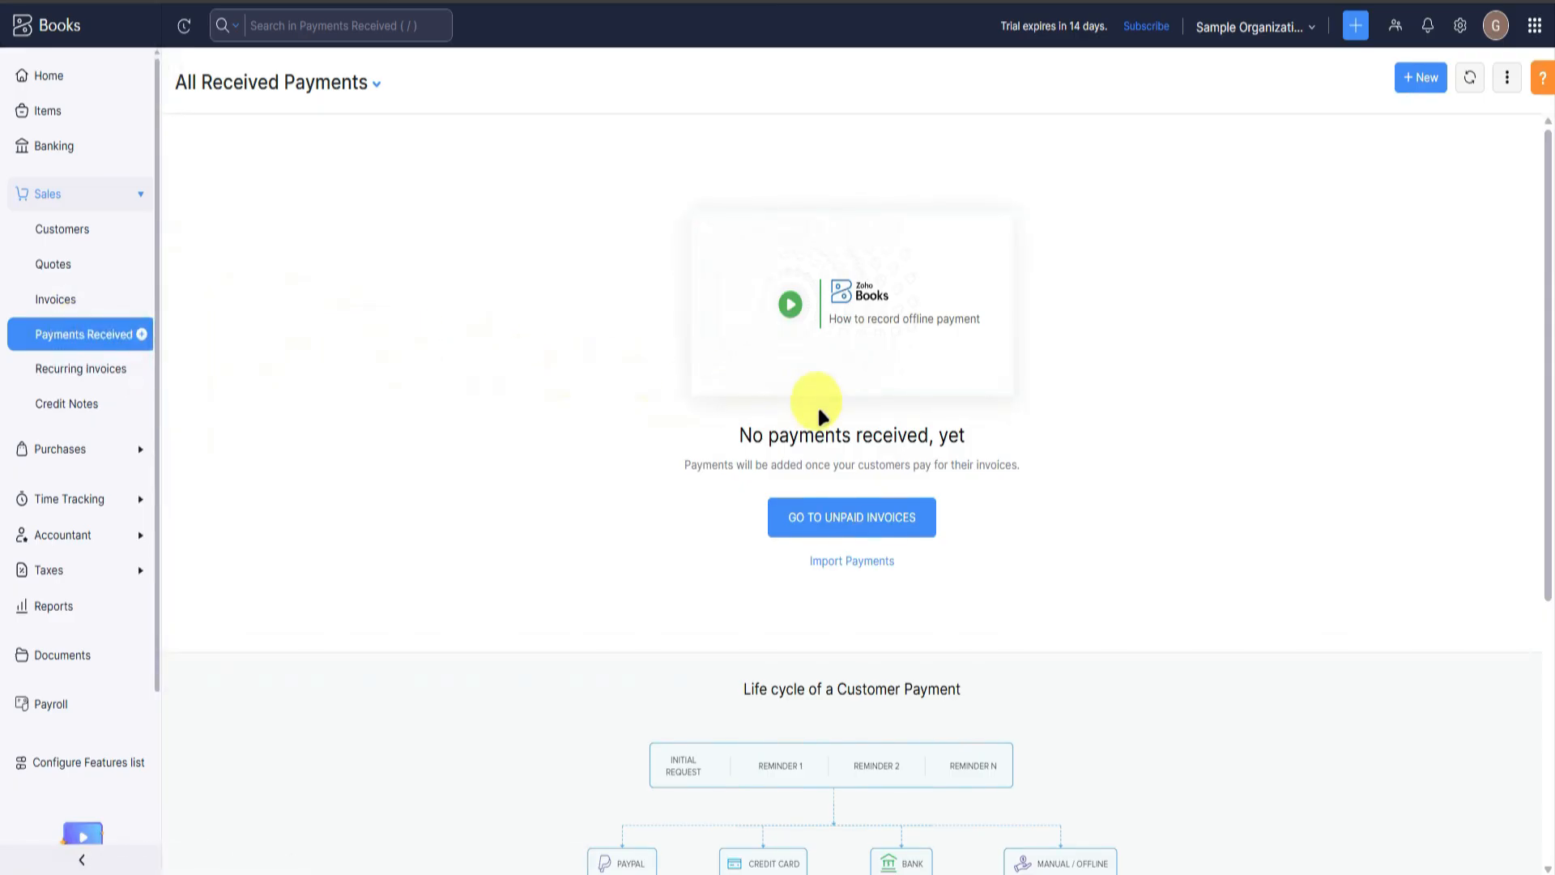
pyautogui.scroll(-2, 605, 386)
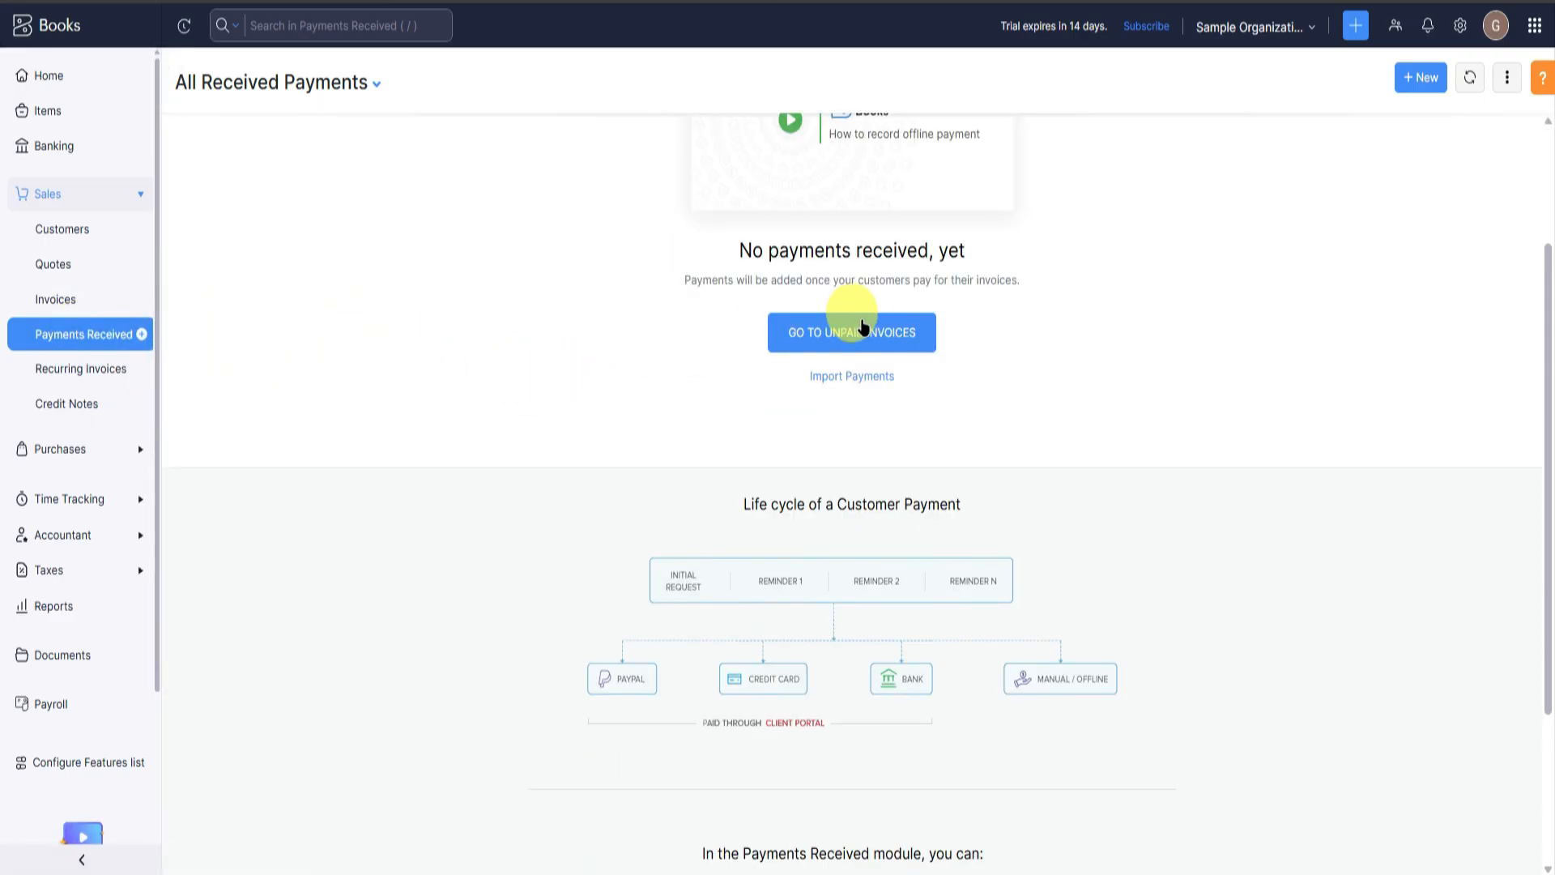
pyautogui.click(850, 375)
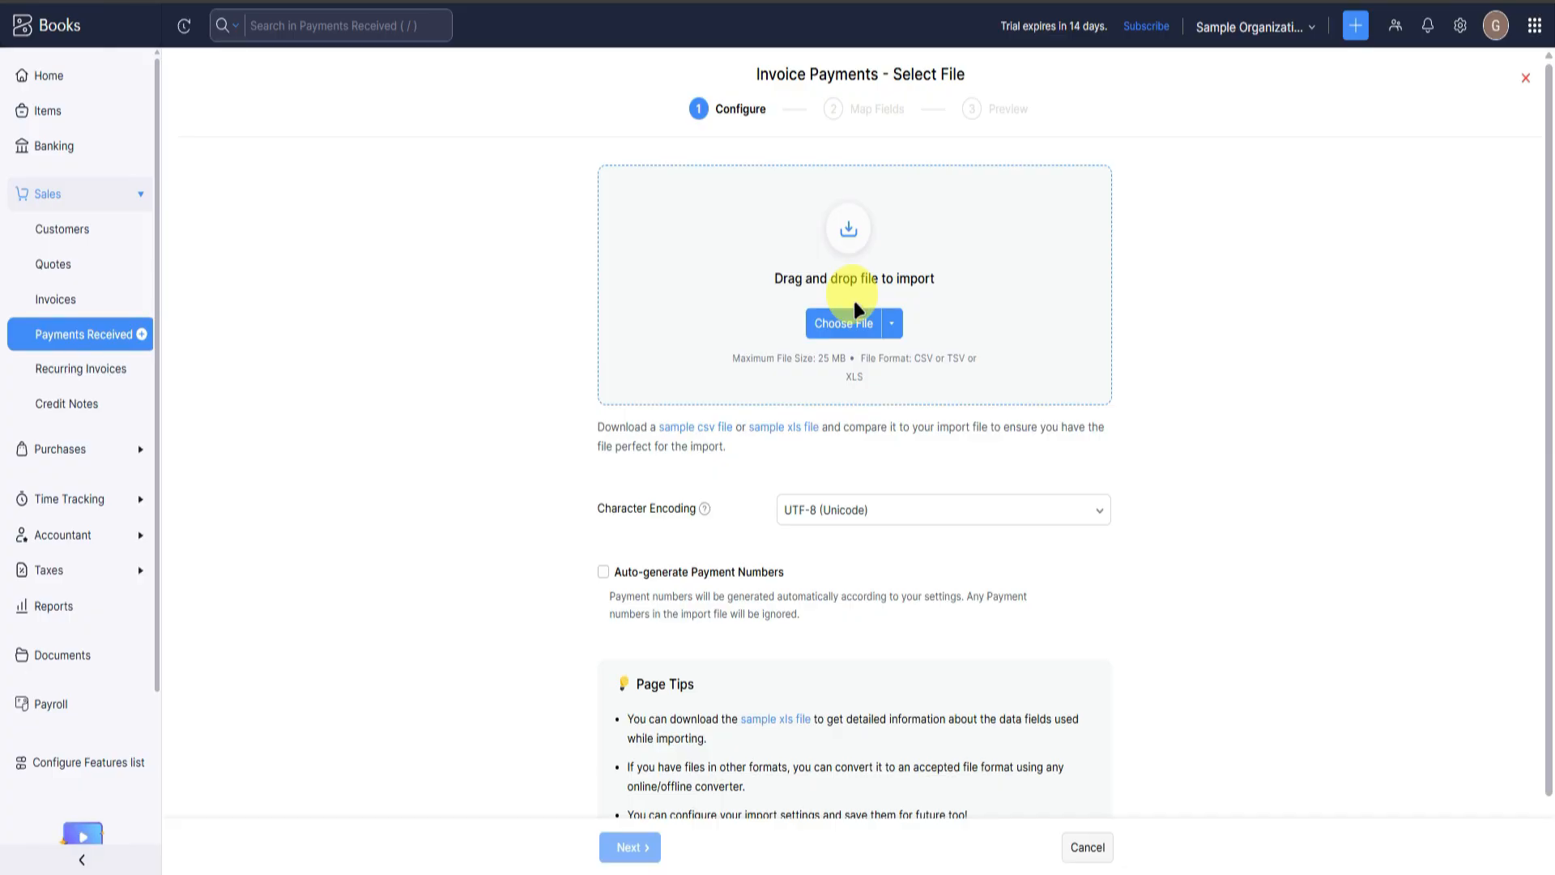
pyautogui.scroll(-2, 691, 365)
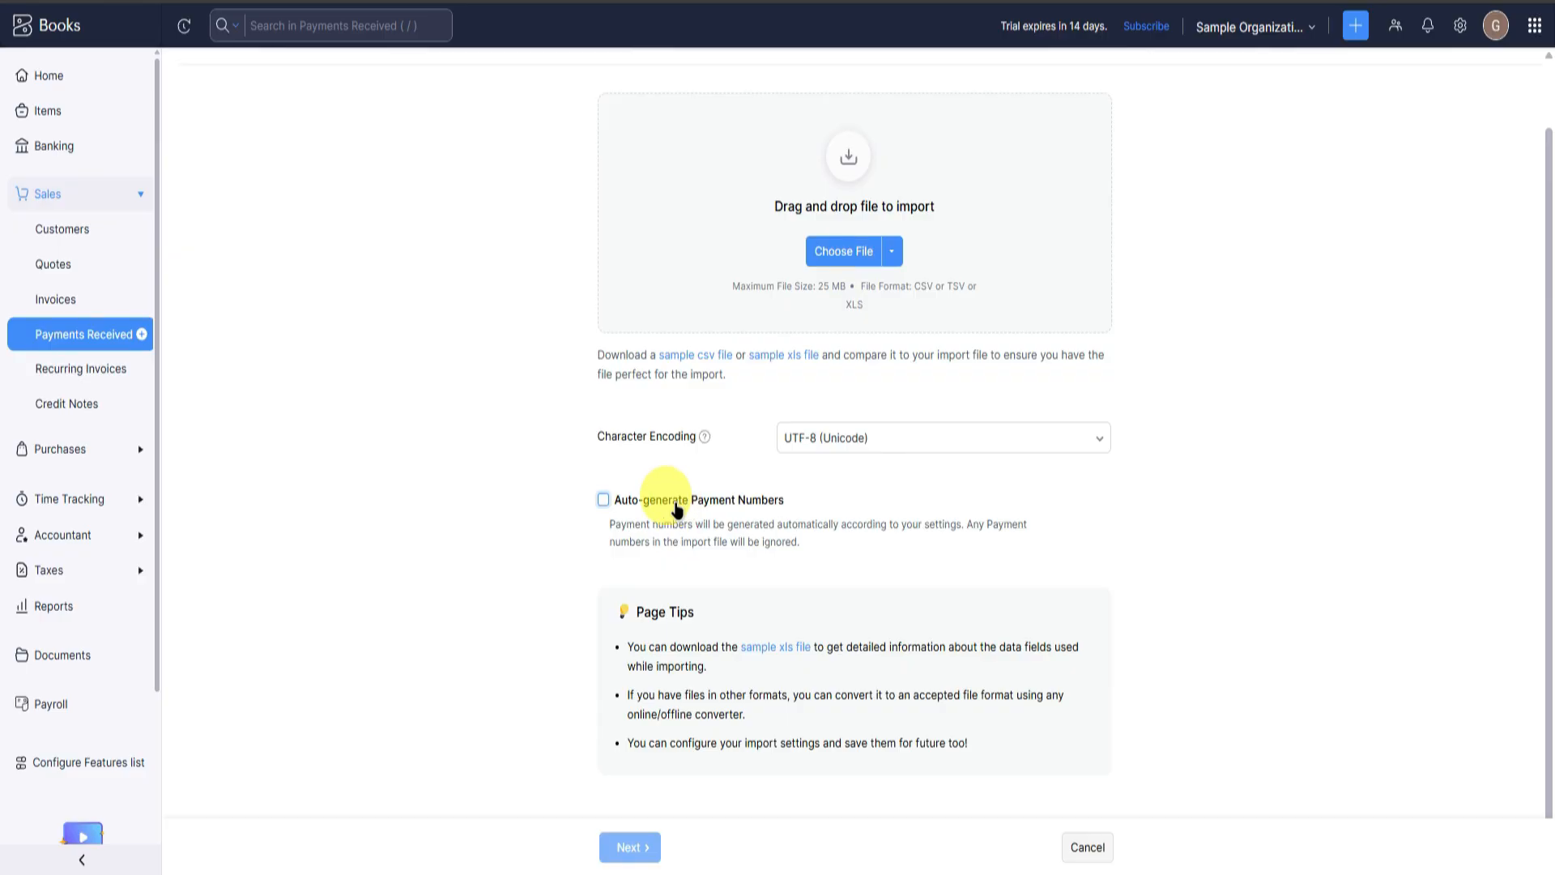
pyautogui.scroll(2, 914, 525)
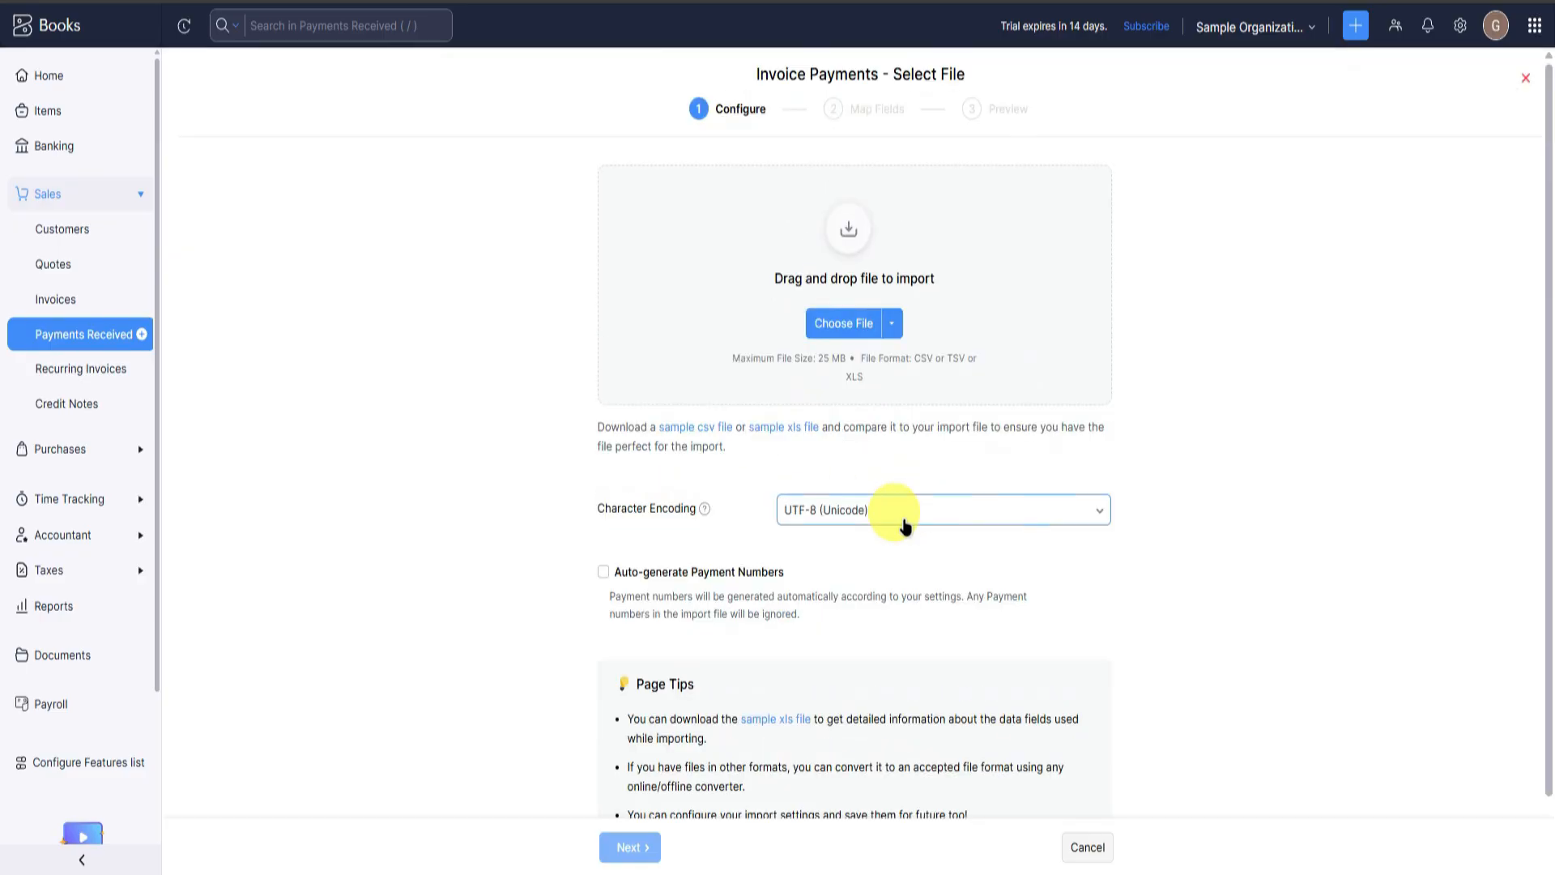
# Start a new recurring invoice and select Sample Company as its customer.
pyautogui.click(70, 372)
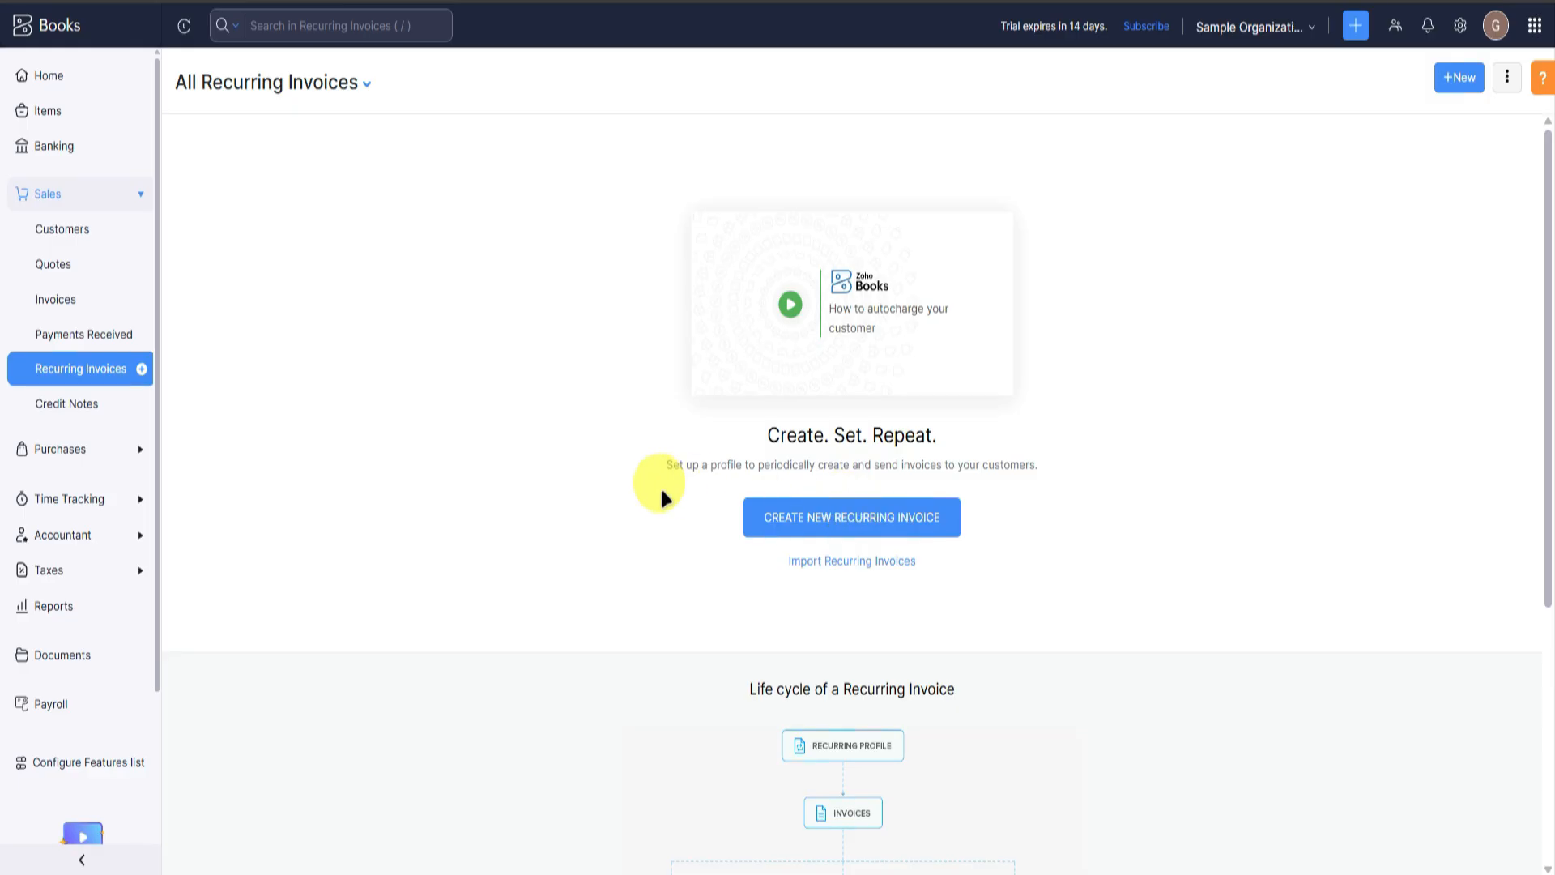
pyautogui.click(845, 518)
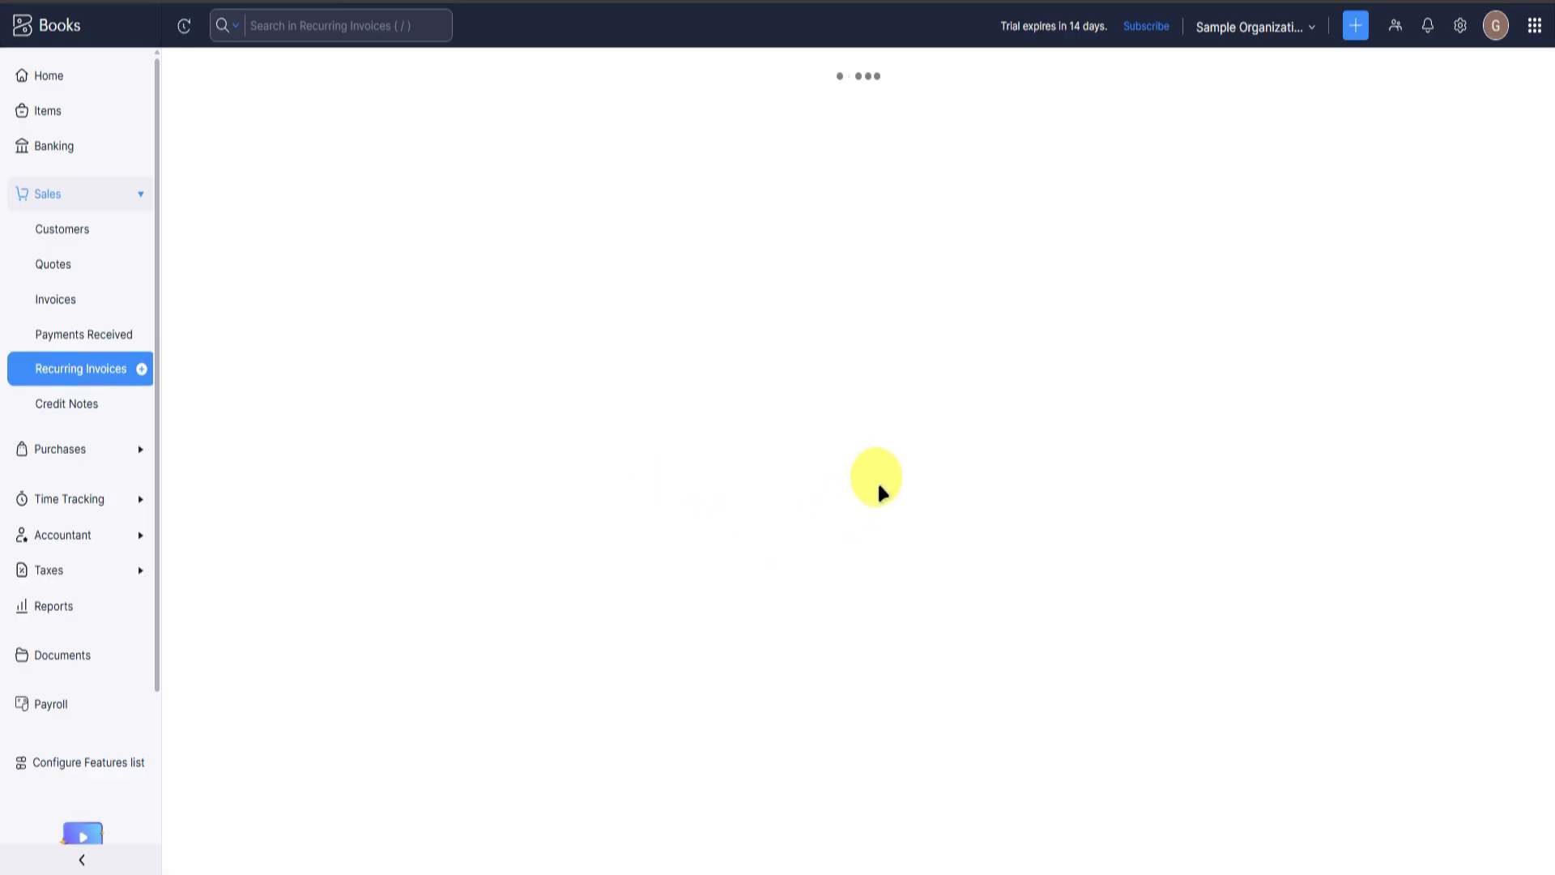
pyautogui.click(538, 154)
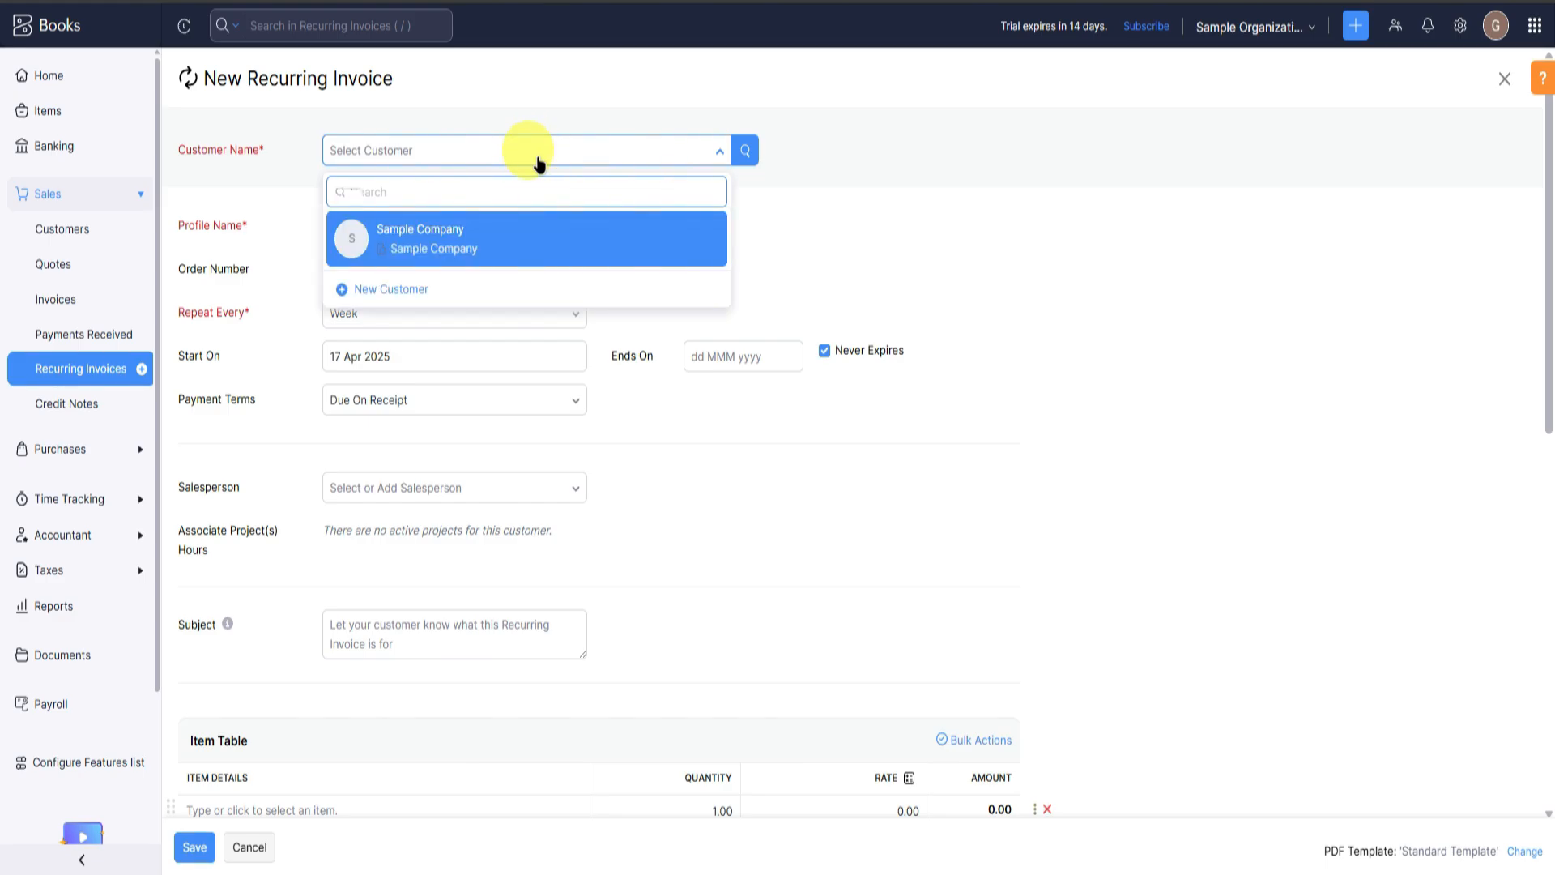
pyautogui.click(523, 248)
# Check the repeat interval choices, keep Week, and fill in the recurring invoice's profile name and order number.
pyautogui.click(431, 303)
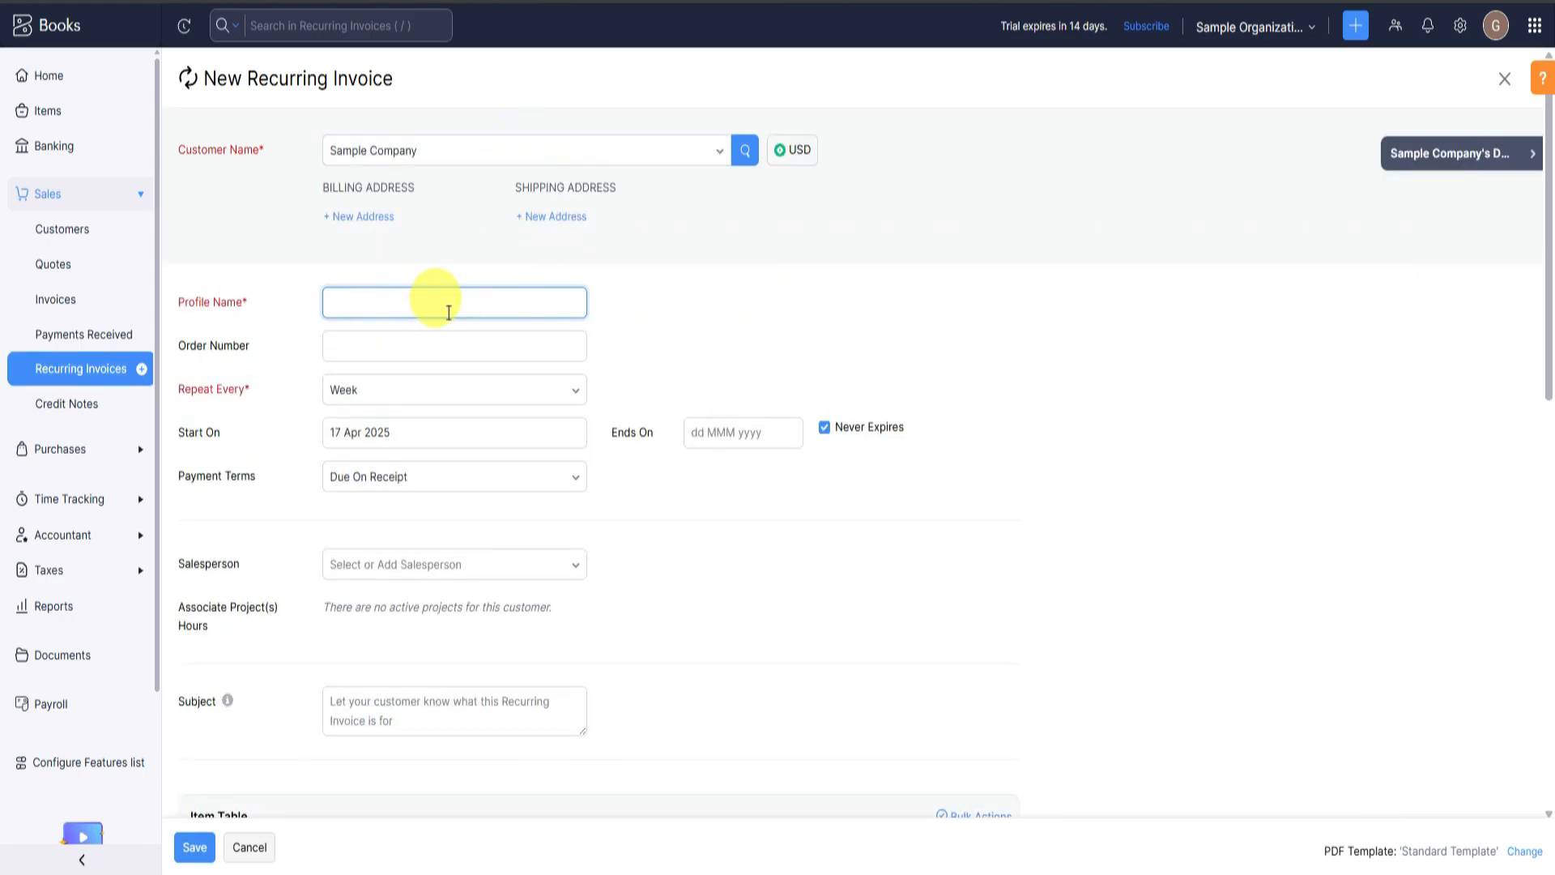
pyautogui.click(442, 340)
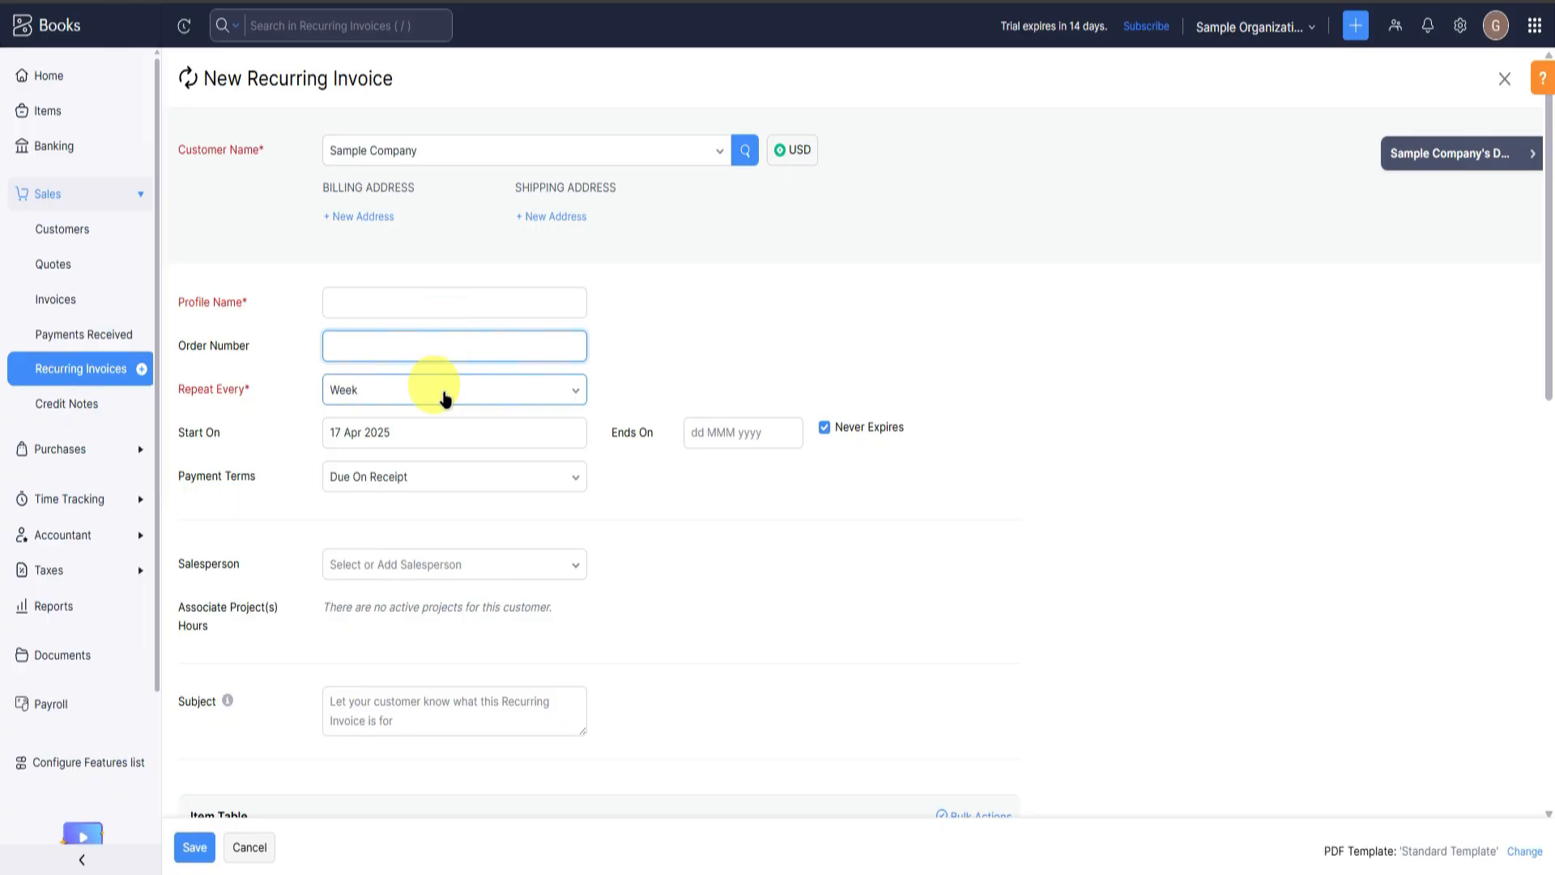
pyautogui.click(479, 379)
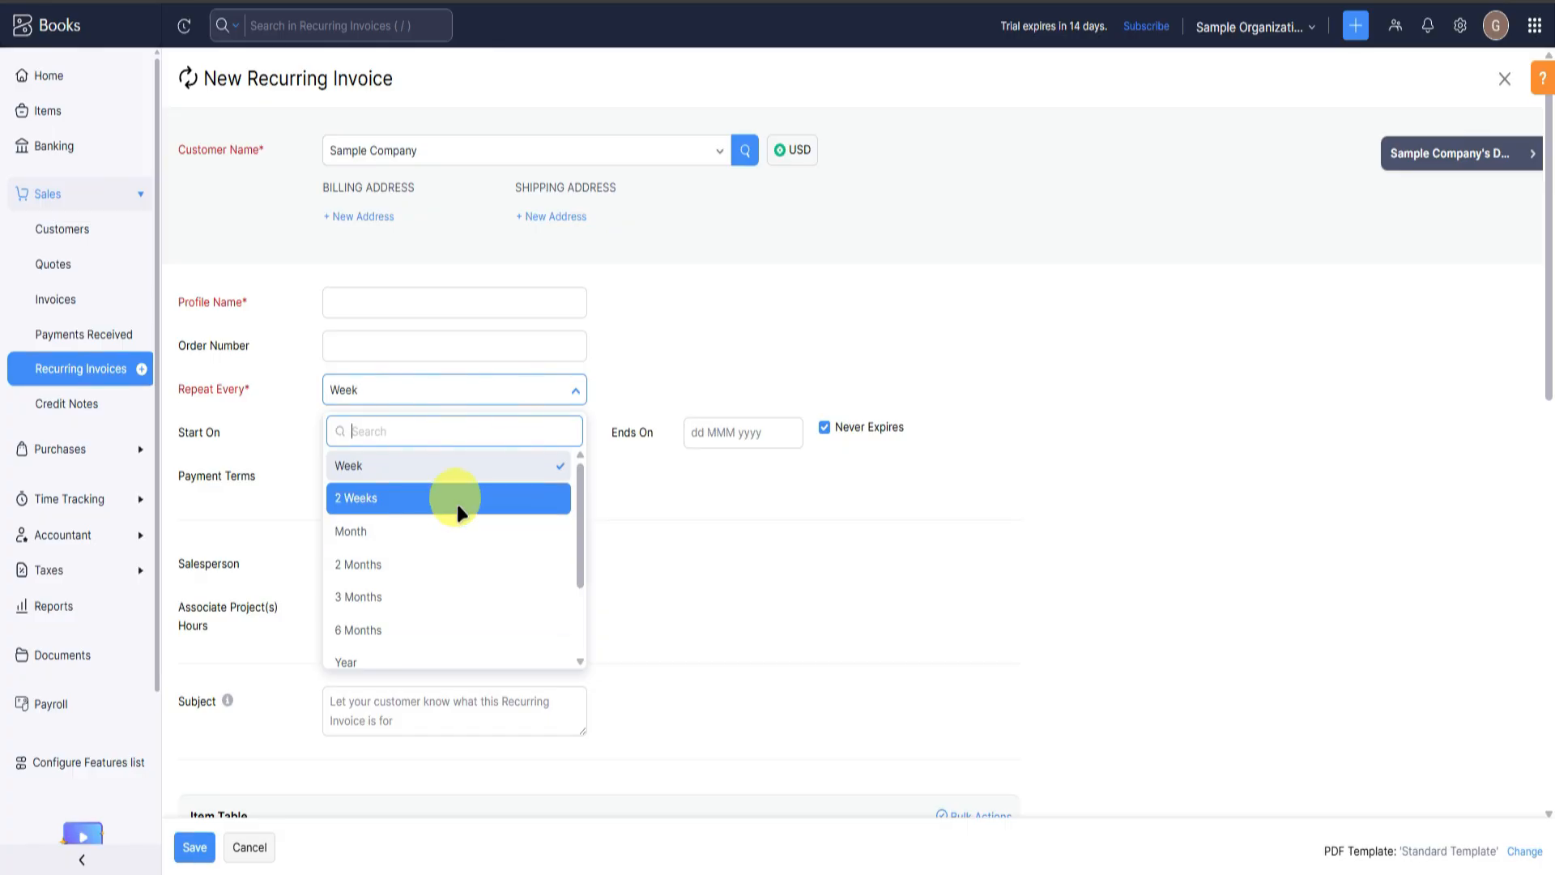
pyautogui.click(703, 387)
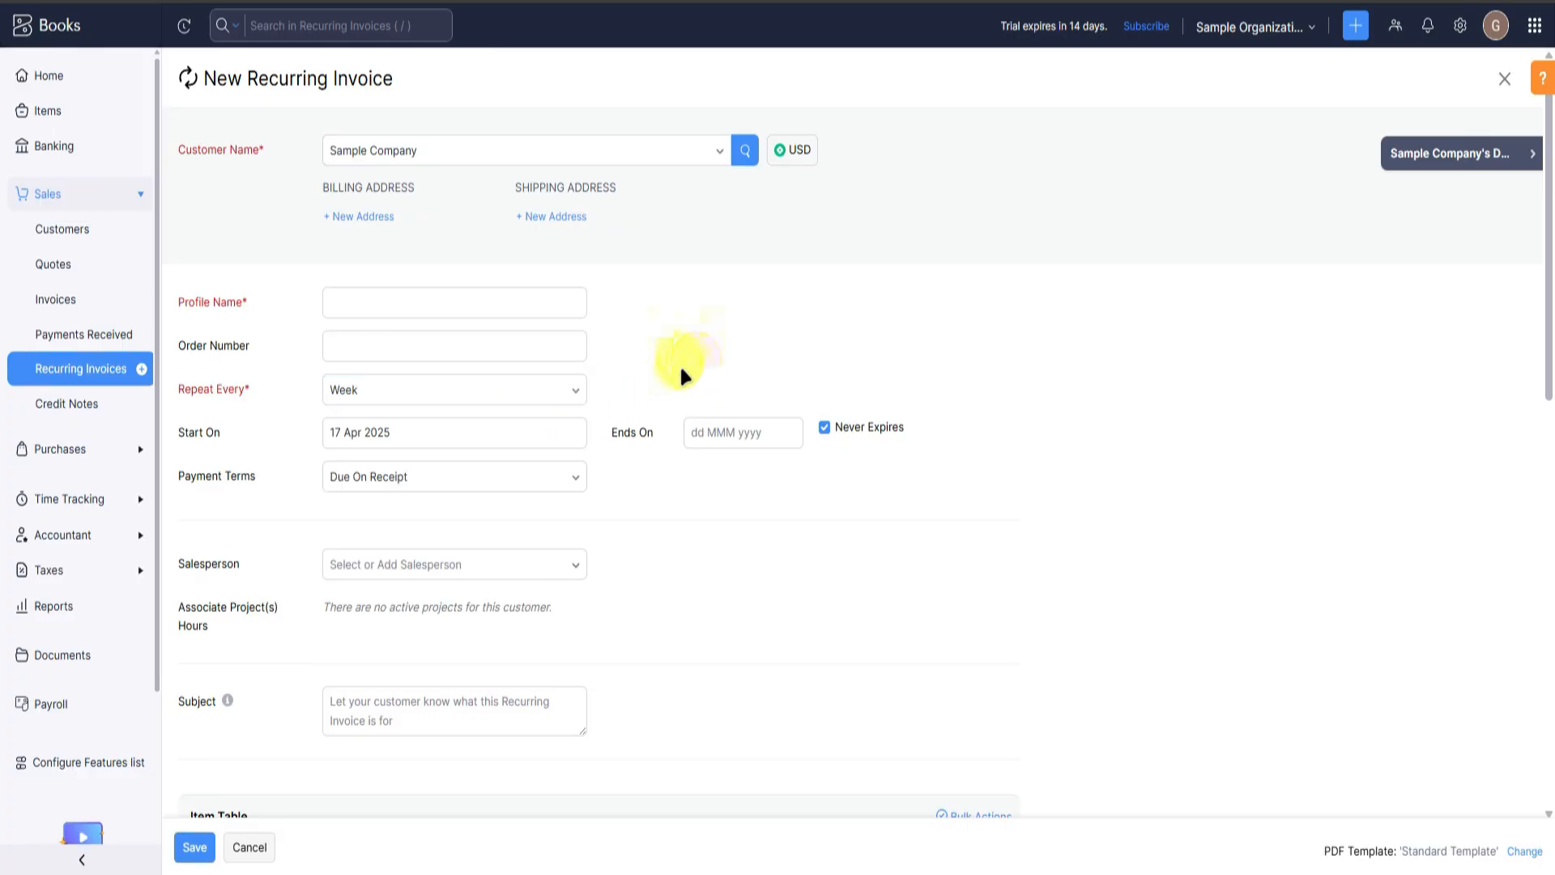
pyautogui.click(382, 306)
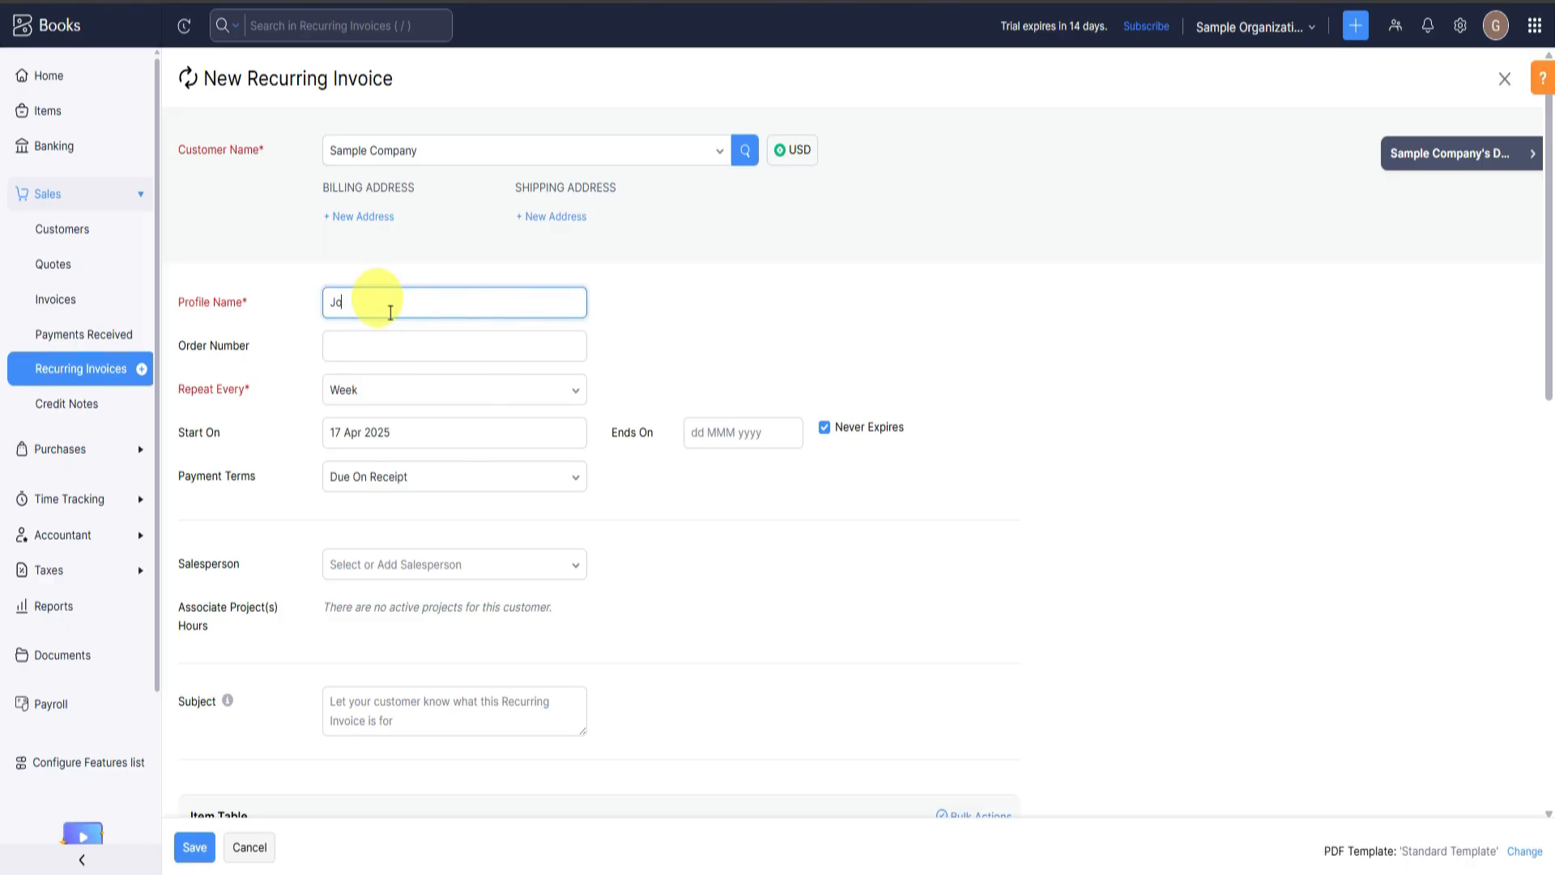
pyautogui.click(394, 342)
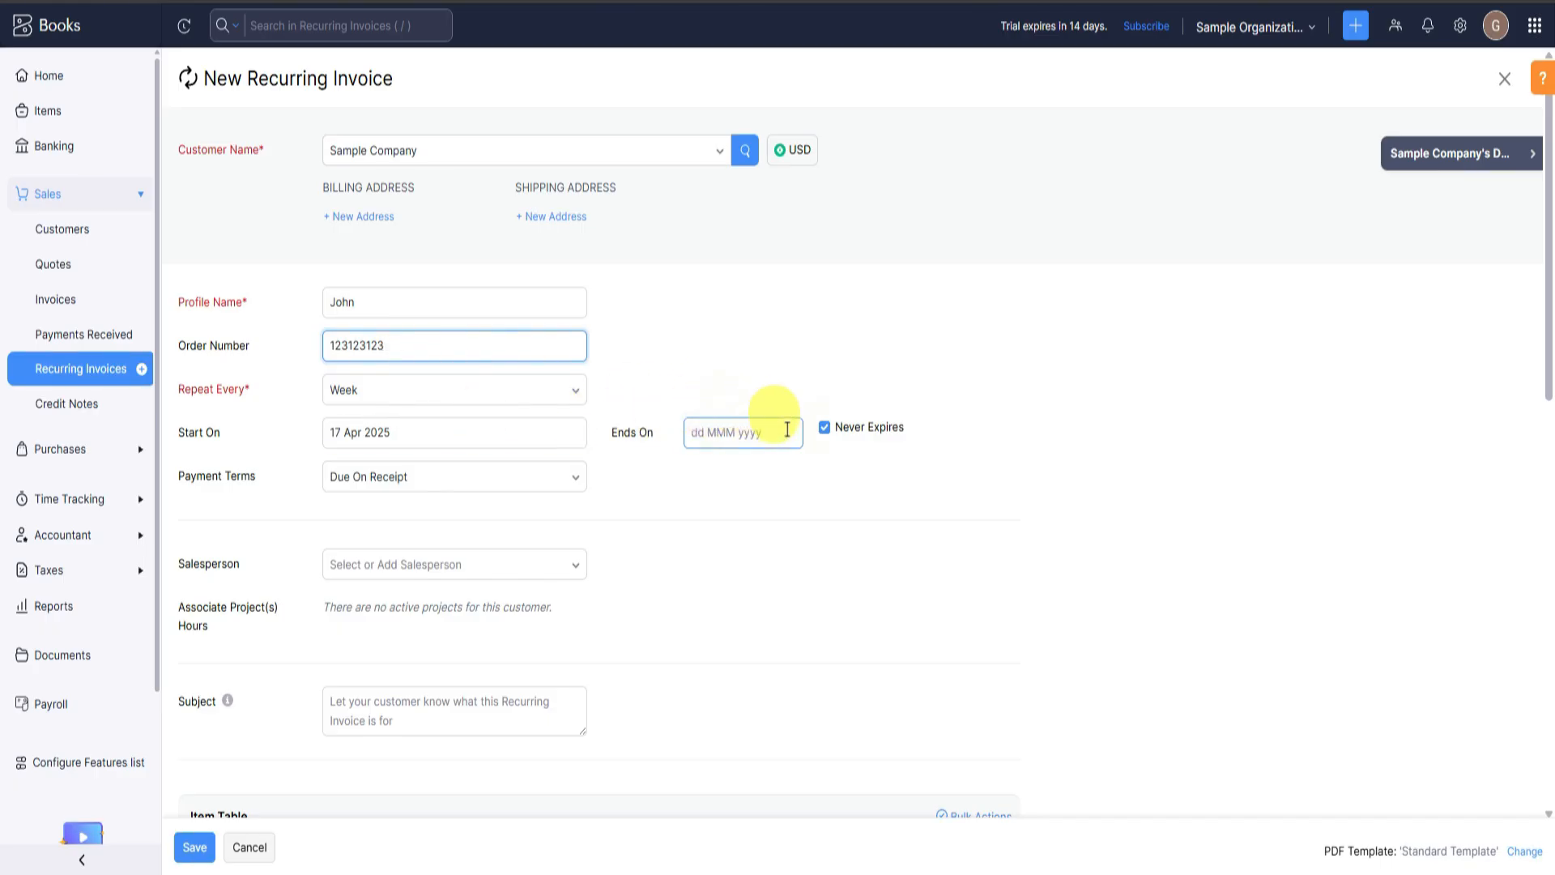
# Add the Phone item as the first line of the recurring invoice's item table.
pyautogui.scroll(-2, 842, 444)
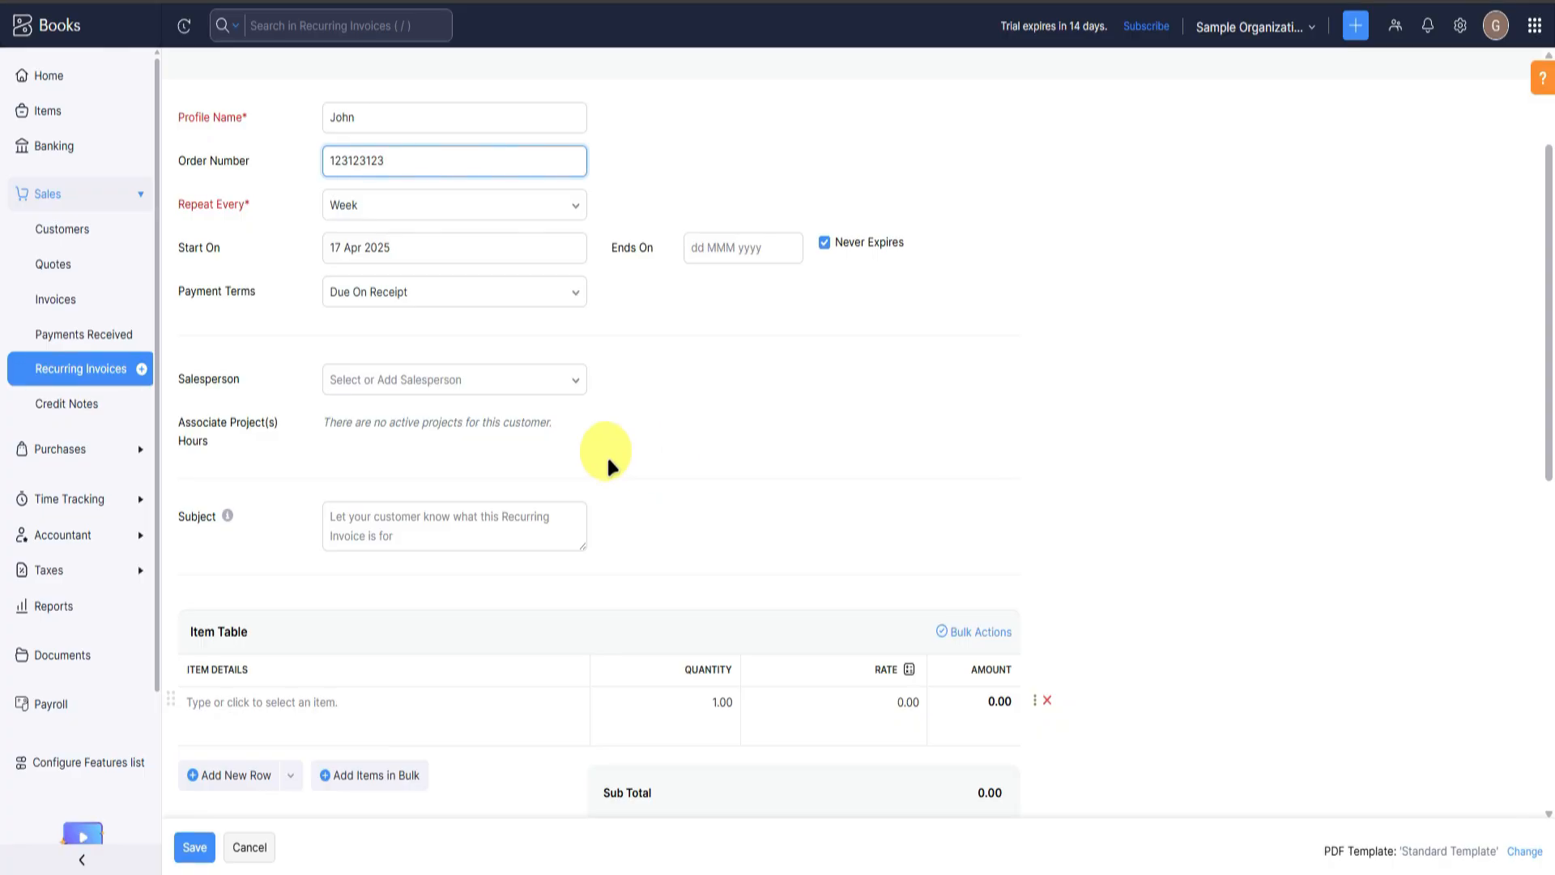
pyautogui.scroll(-2, 456, 393)
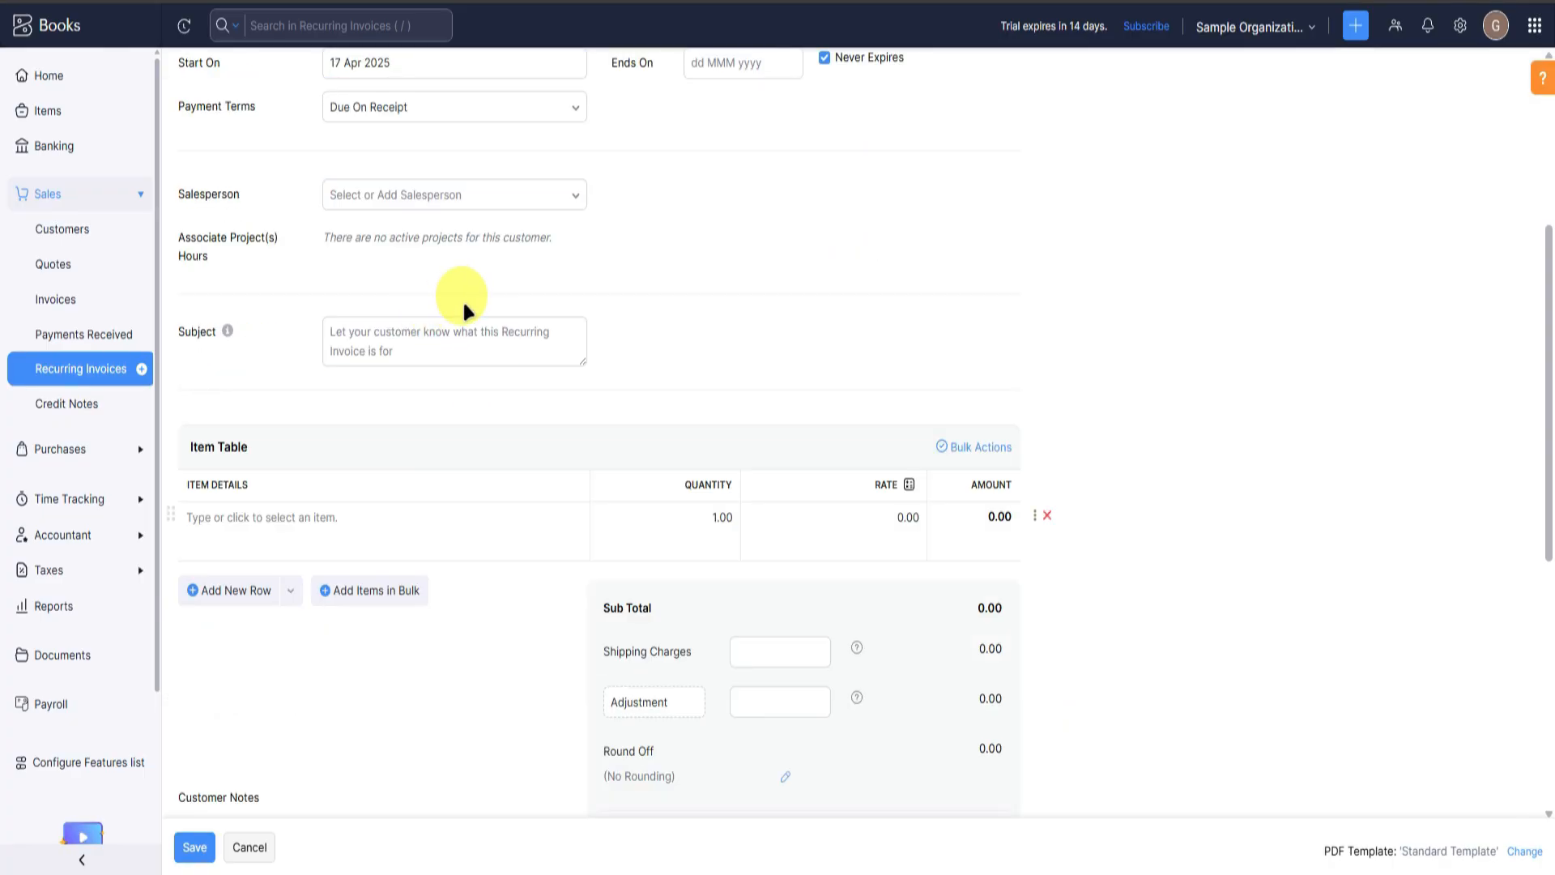
pyautogui.click(279, 517)
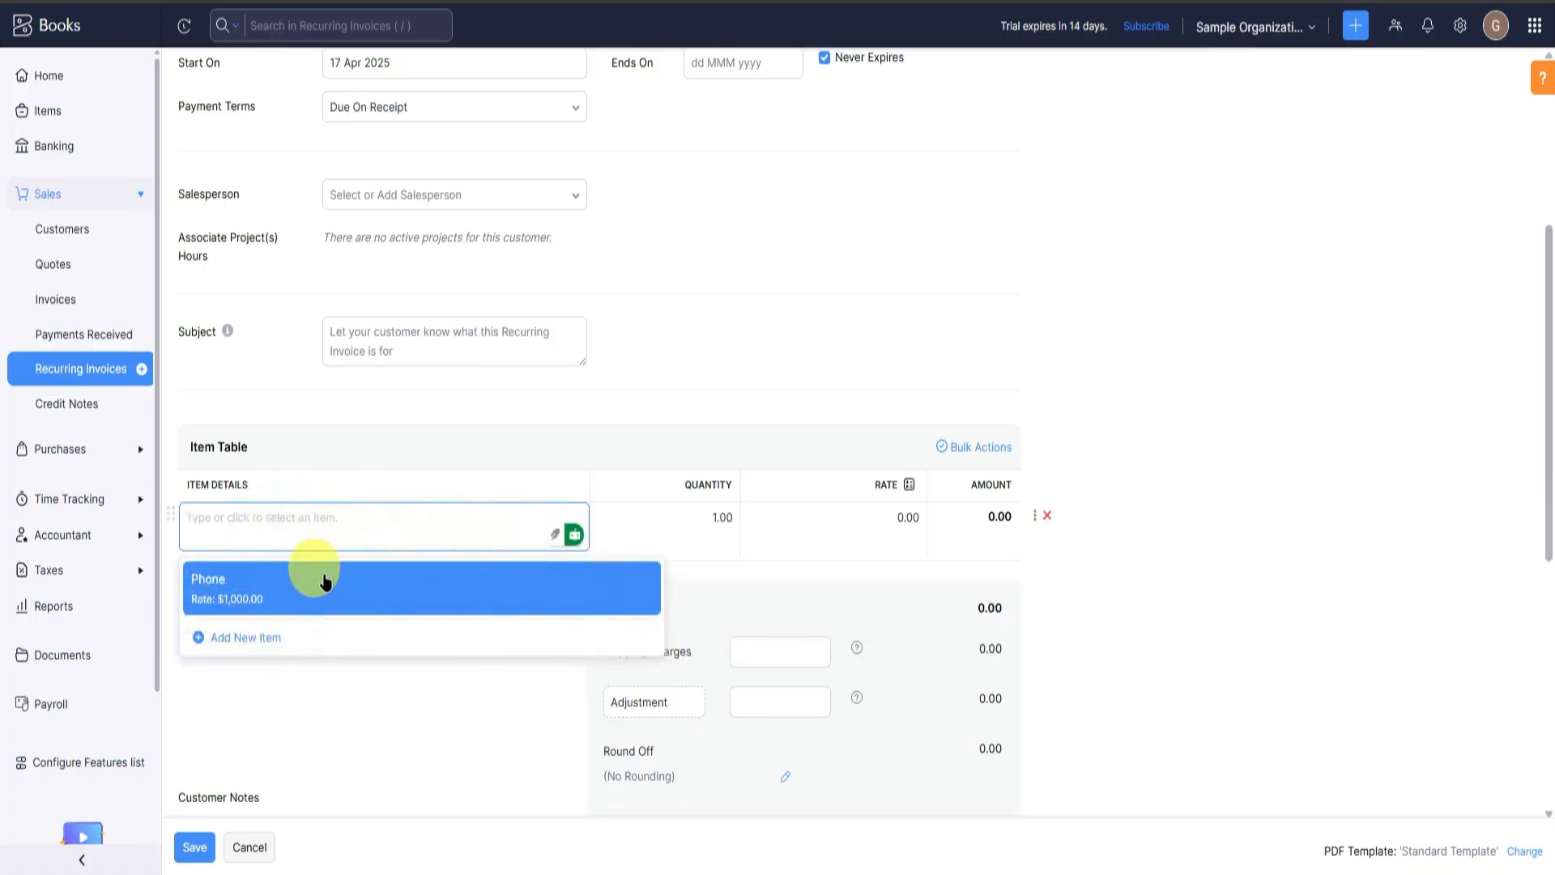
pyautogui.click(305, 576)
# Review the recurring invoice's totals, customer notes, terms and email settings, and save it.
pyautogui.scroll(-5, 558, 531)
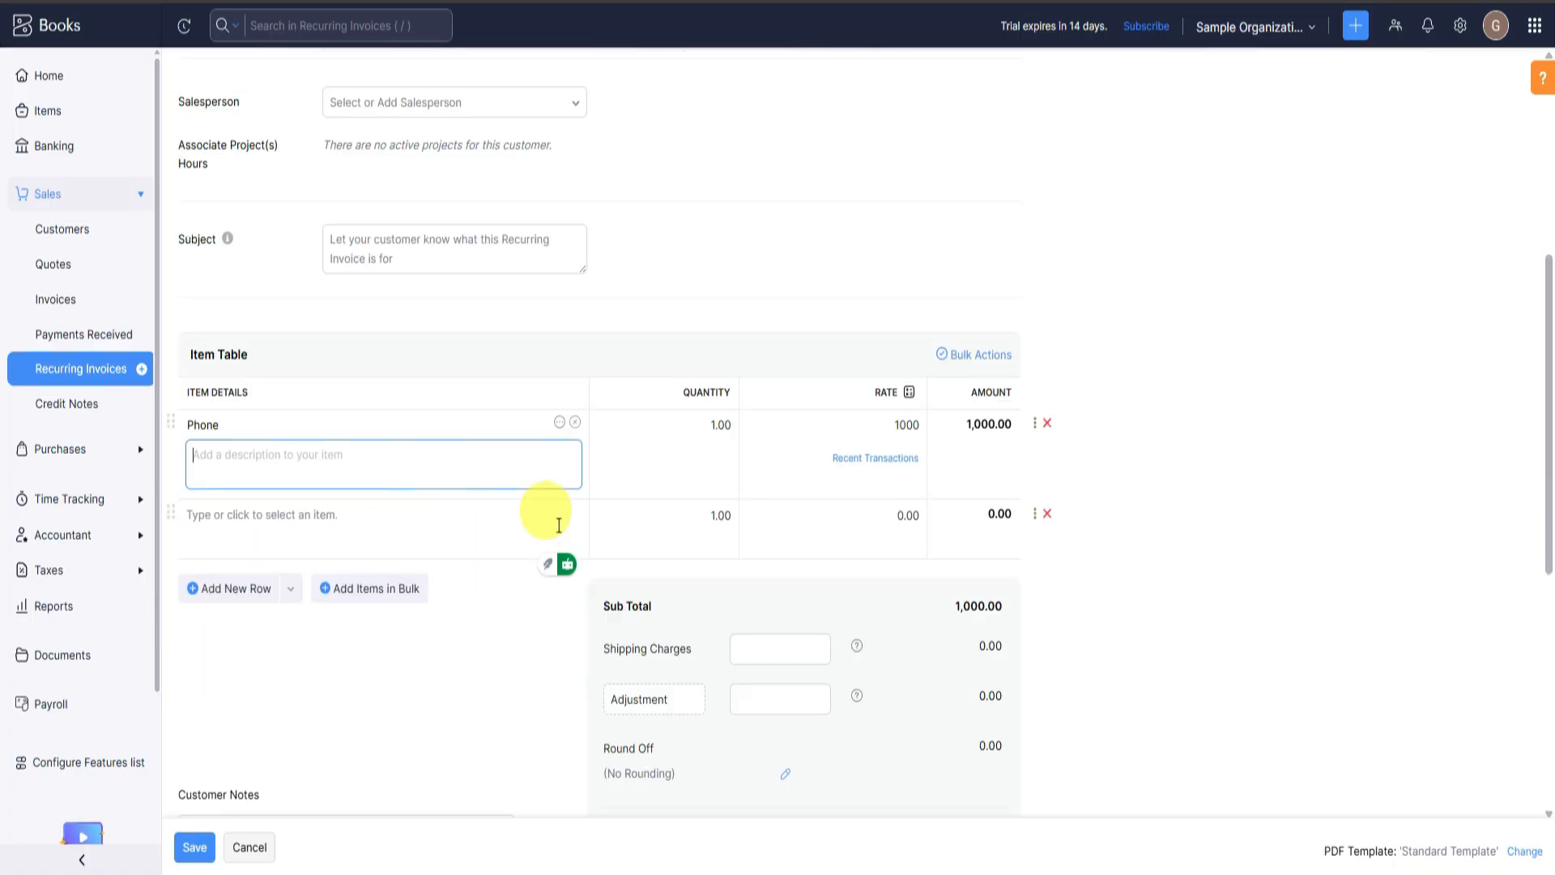
pyautogui.scroll(-2, 557, 531)
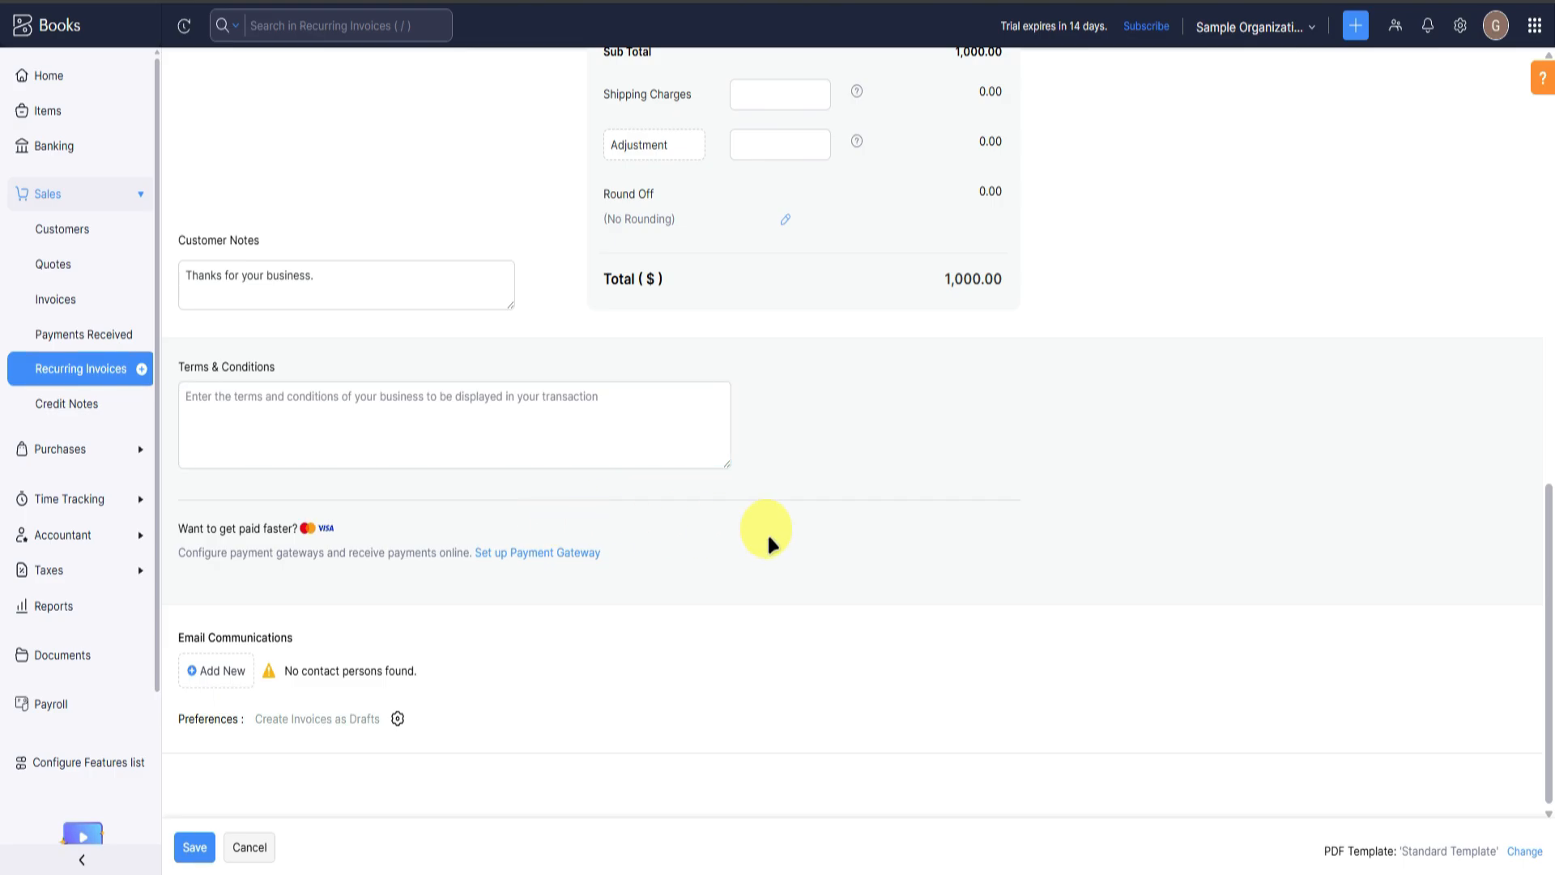
pyautogui.scroll(1, 371, 452)
pyautogui.scroll(-1, 377, 458)
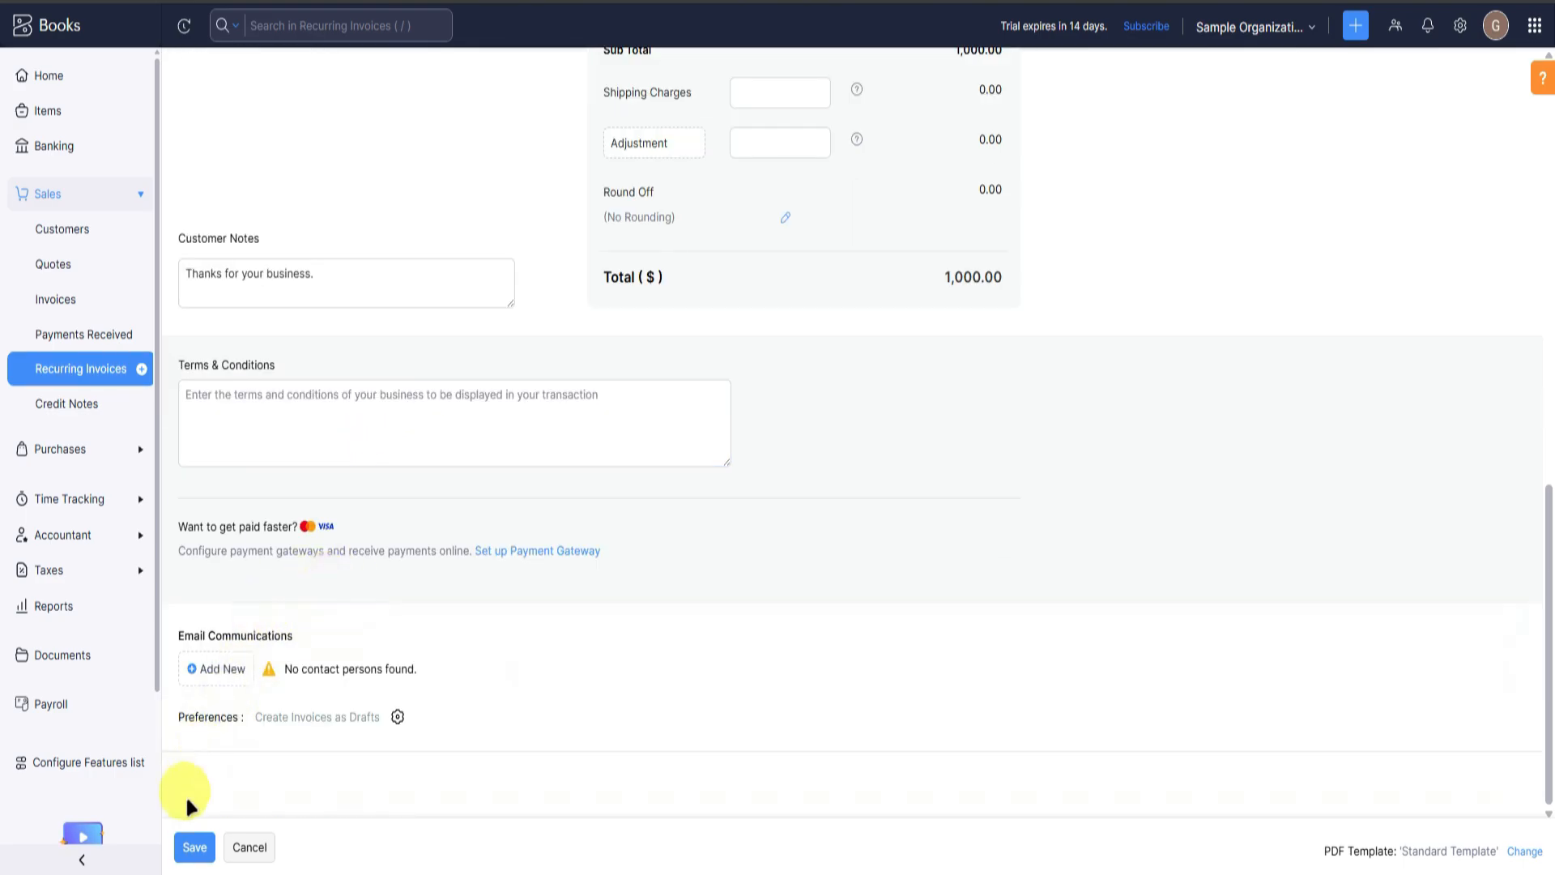
pyautogui.click(199, 848)
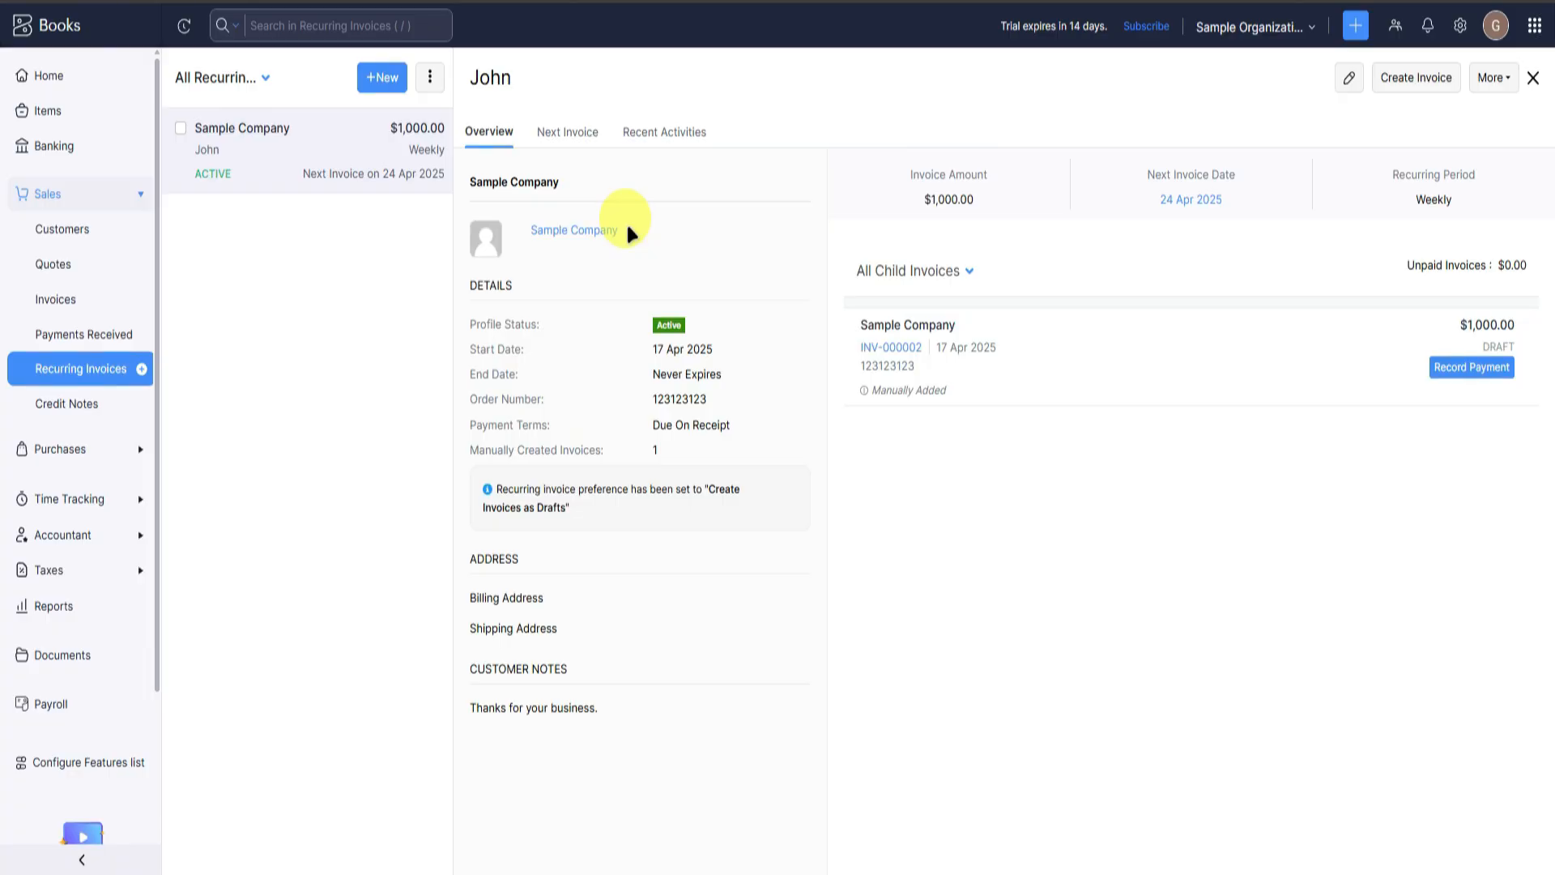
# Review the saved recurring invoice's next invoice preview and recent activities, and return to its overview.
pyautogui.click(567, 136)
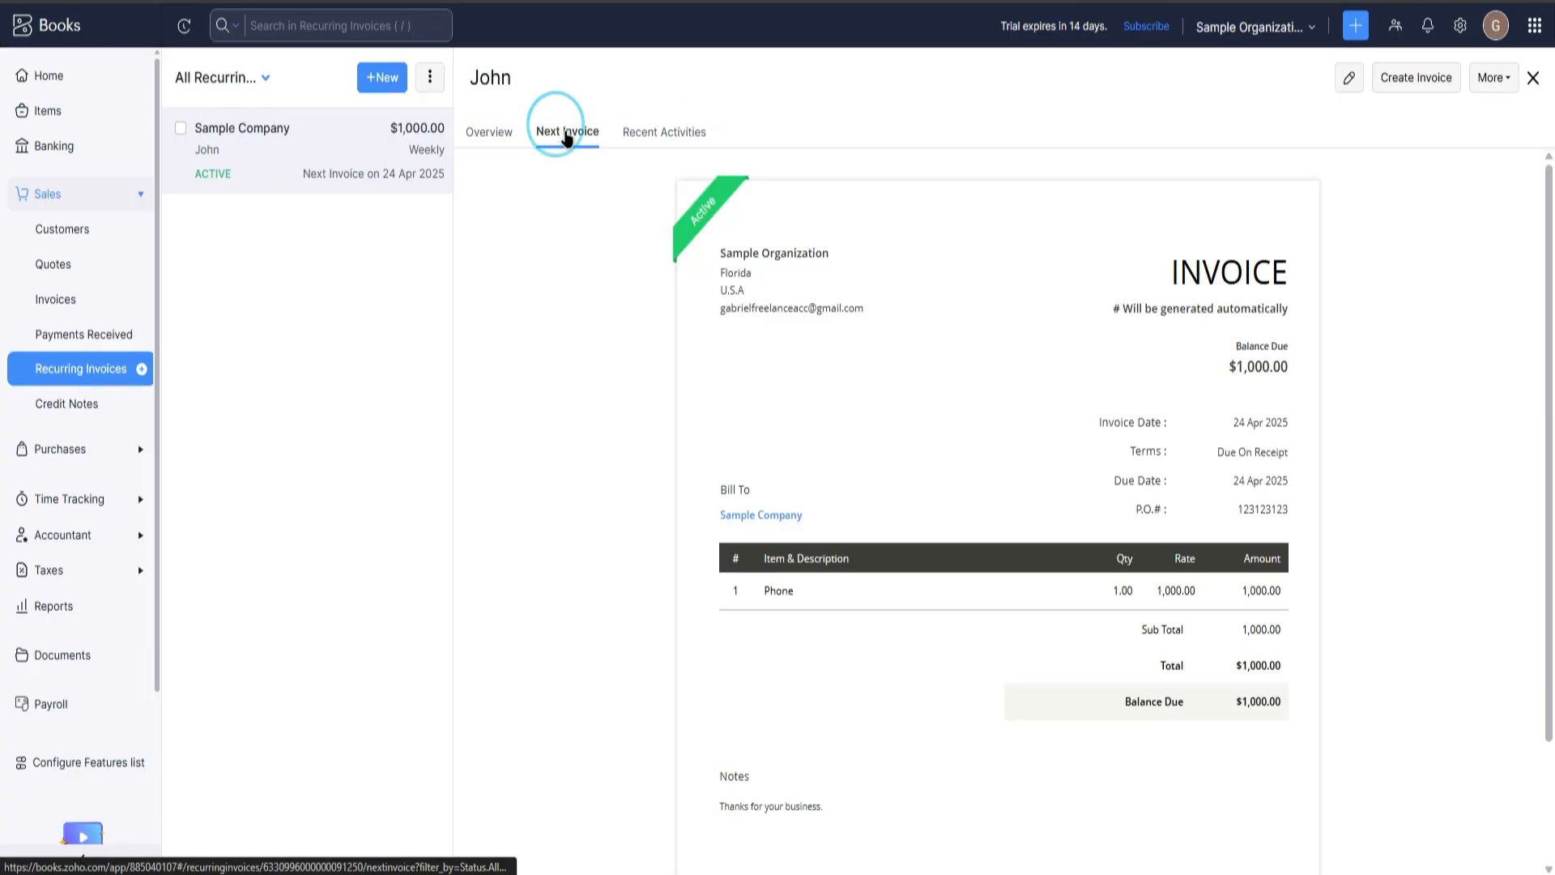
pyautogui.click(682, 143)
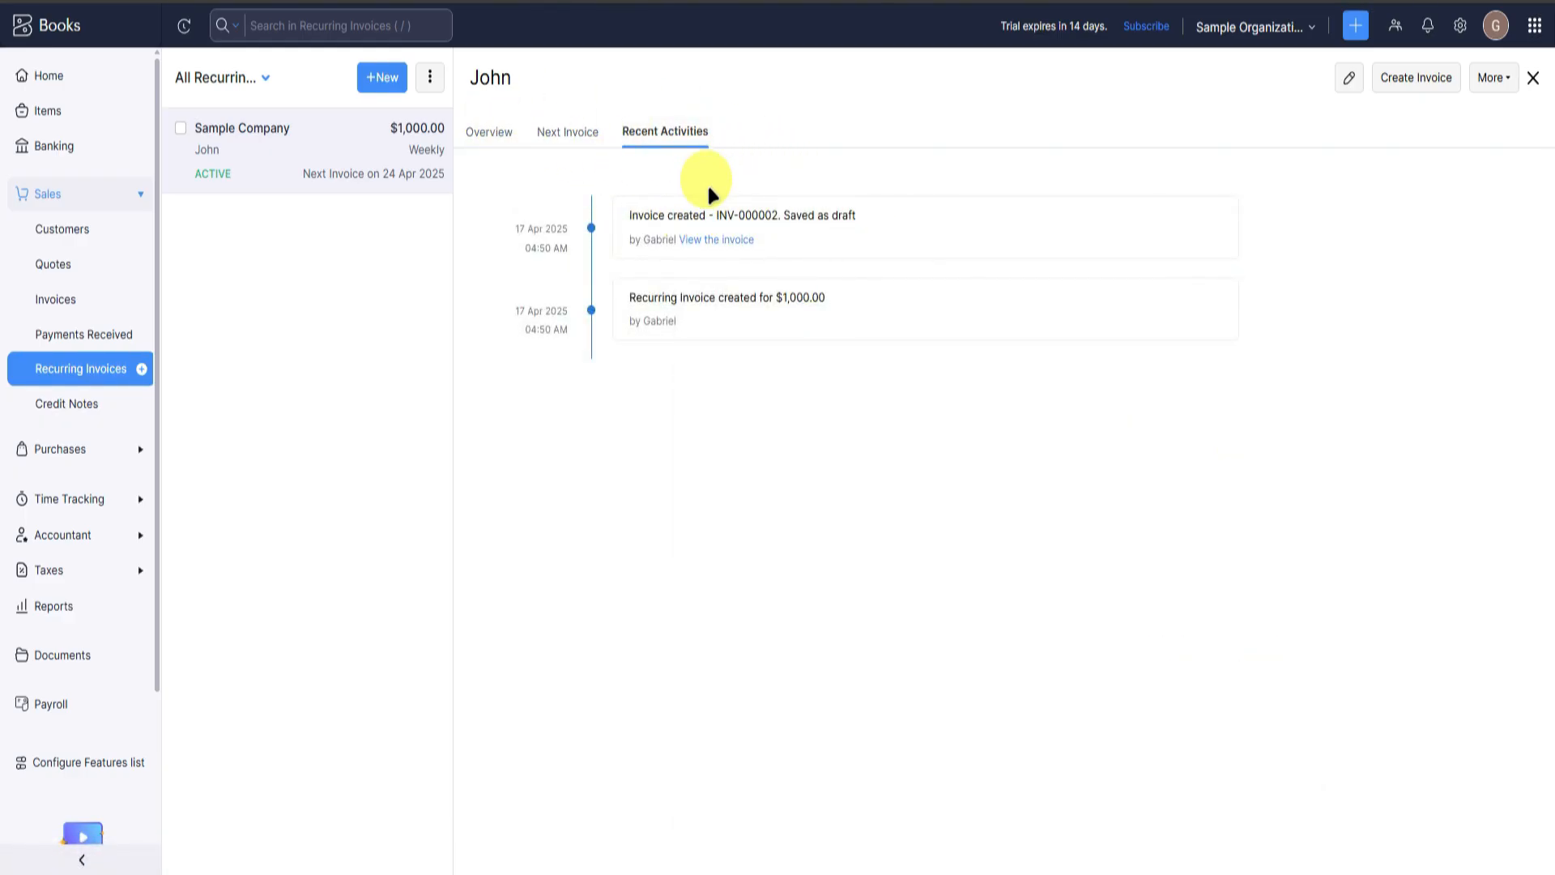
pyautogui.click(484, 119)
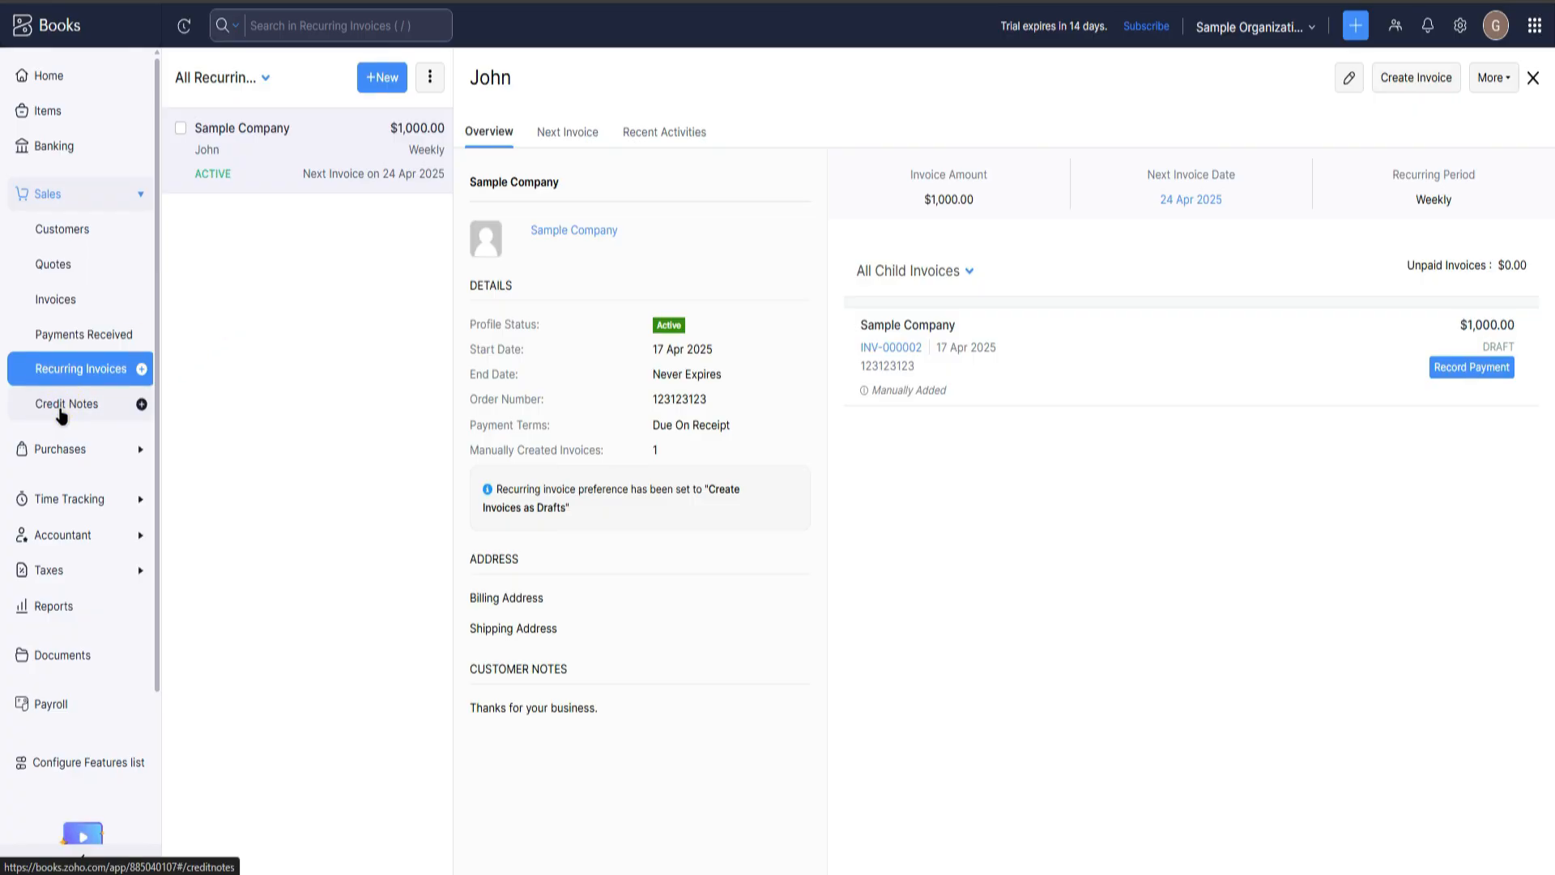
# Look over the Credit Notes overview and start a new credit note for Sample Company.
pyautogui.click(61, 409)
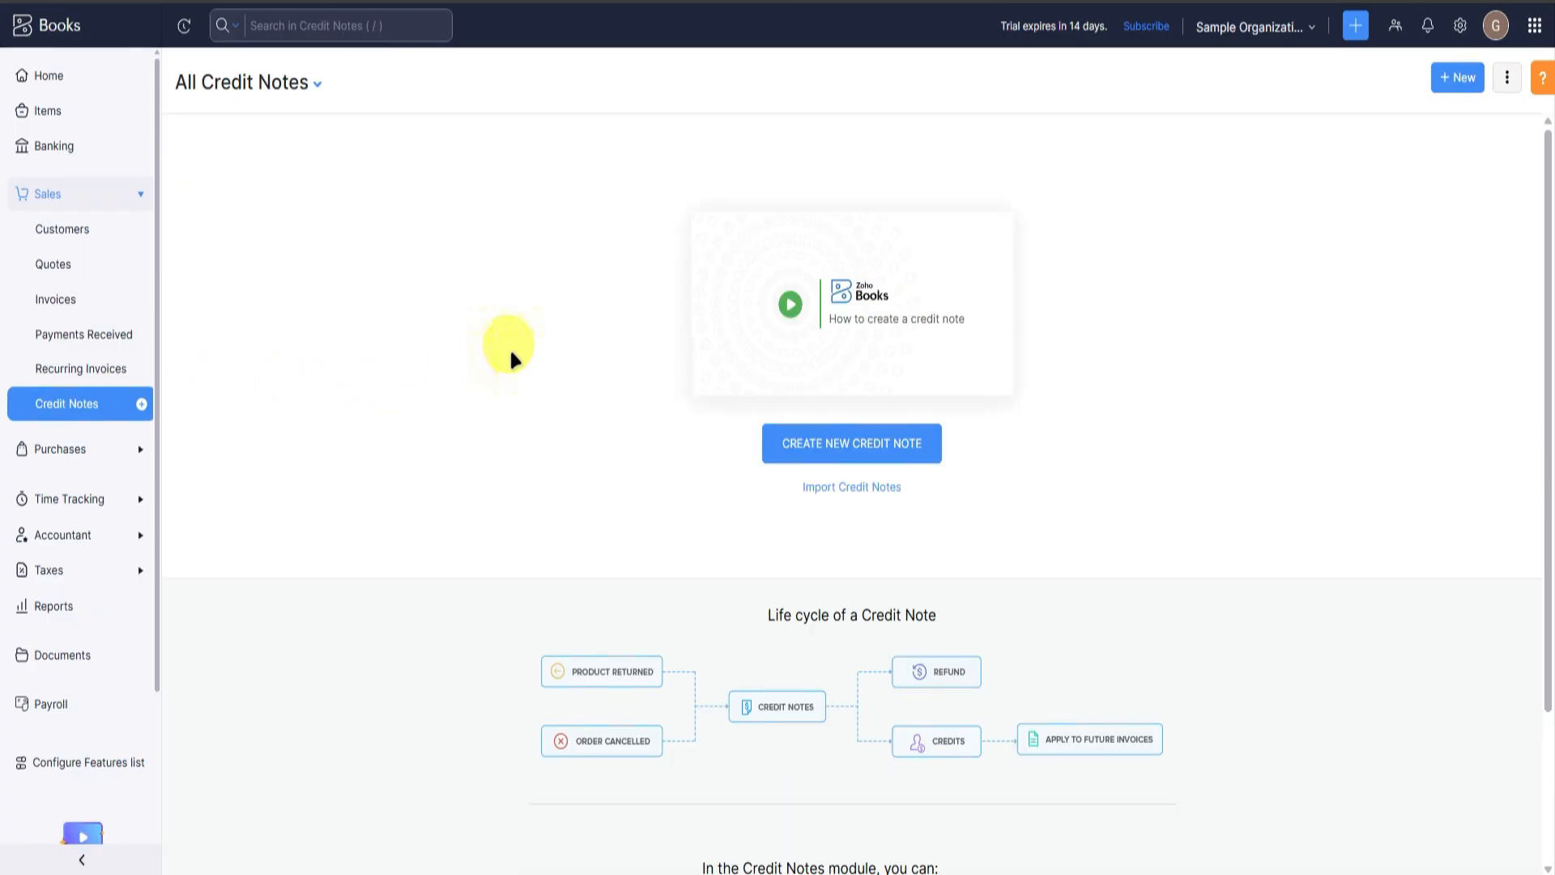
pyautogui.scroll(-2, 790, 348)
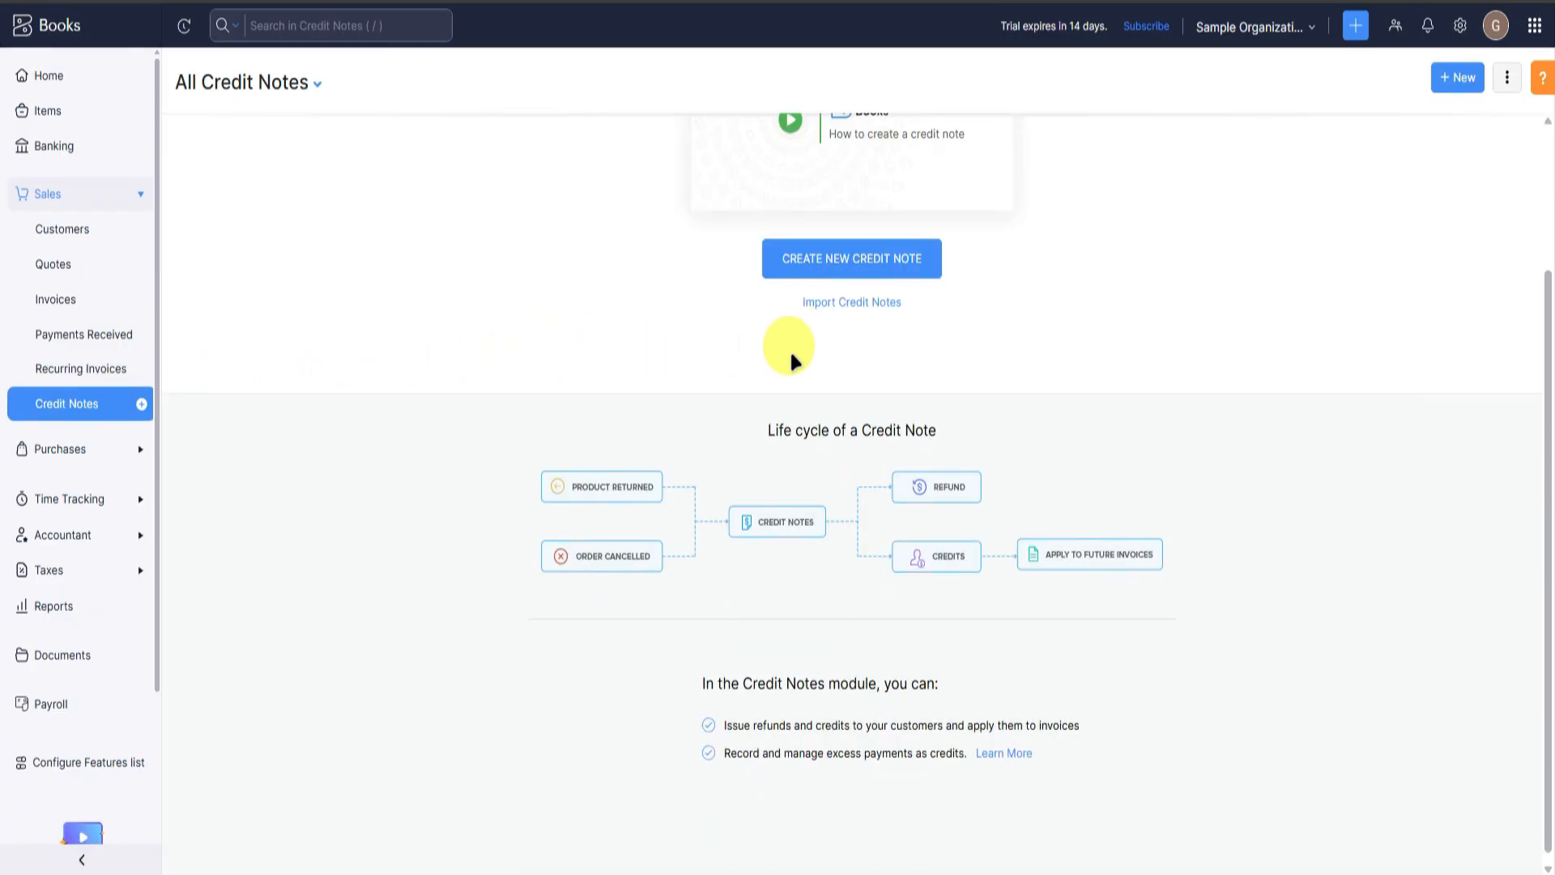
pyautogui.click(810, 261)
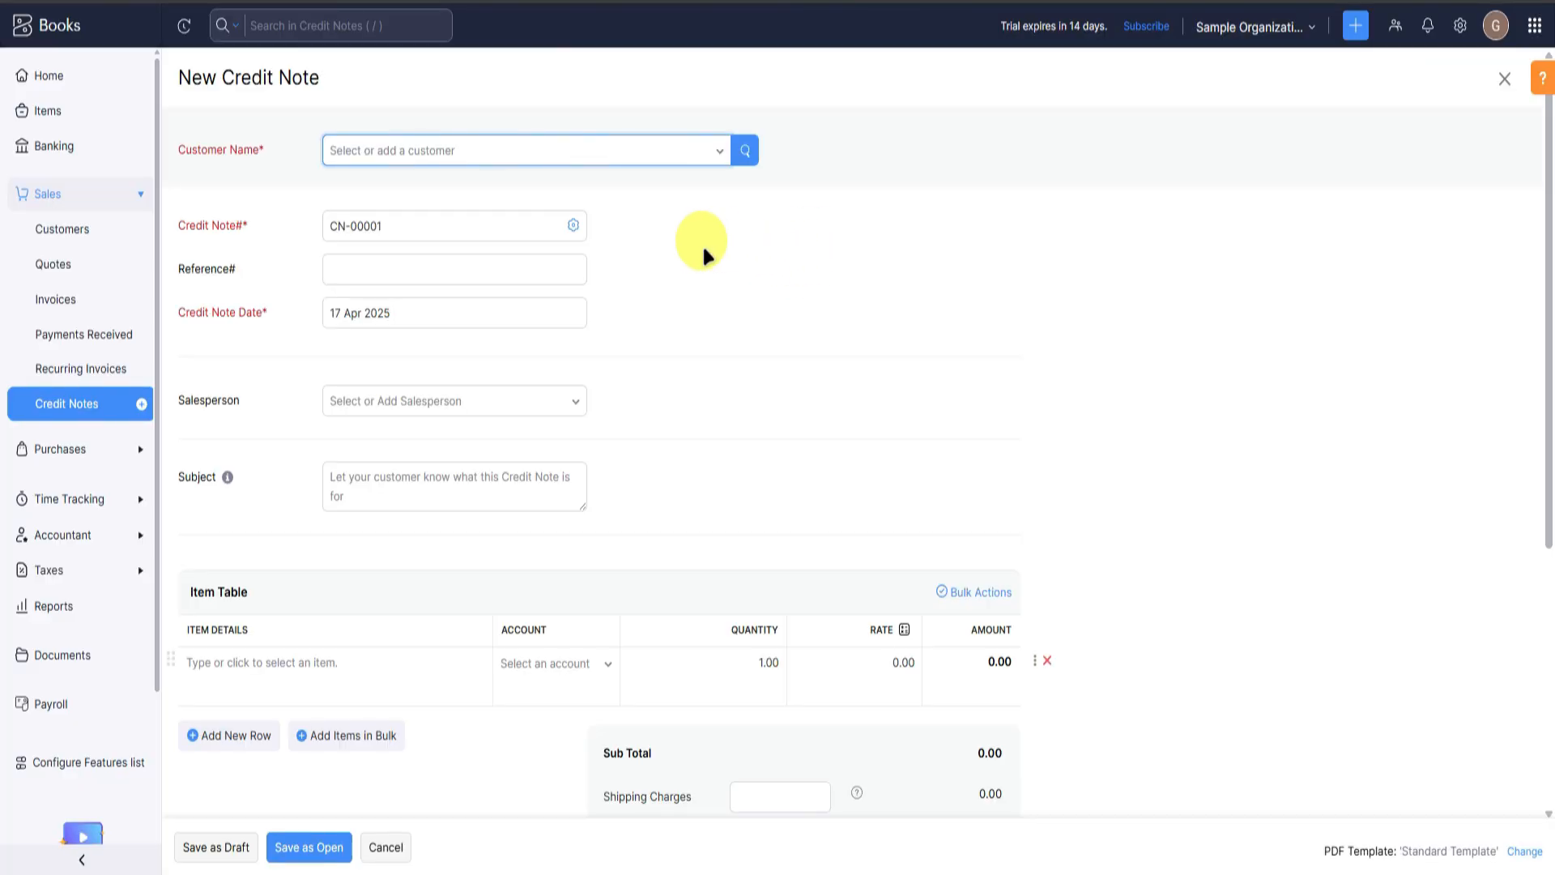
pyautogui.click(459, 154)
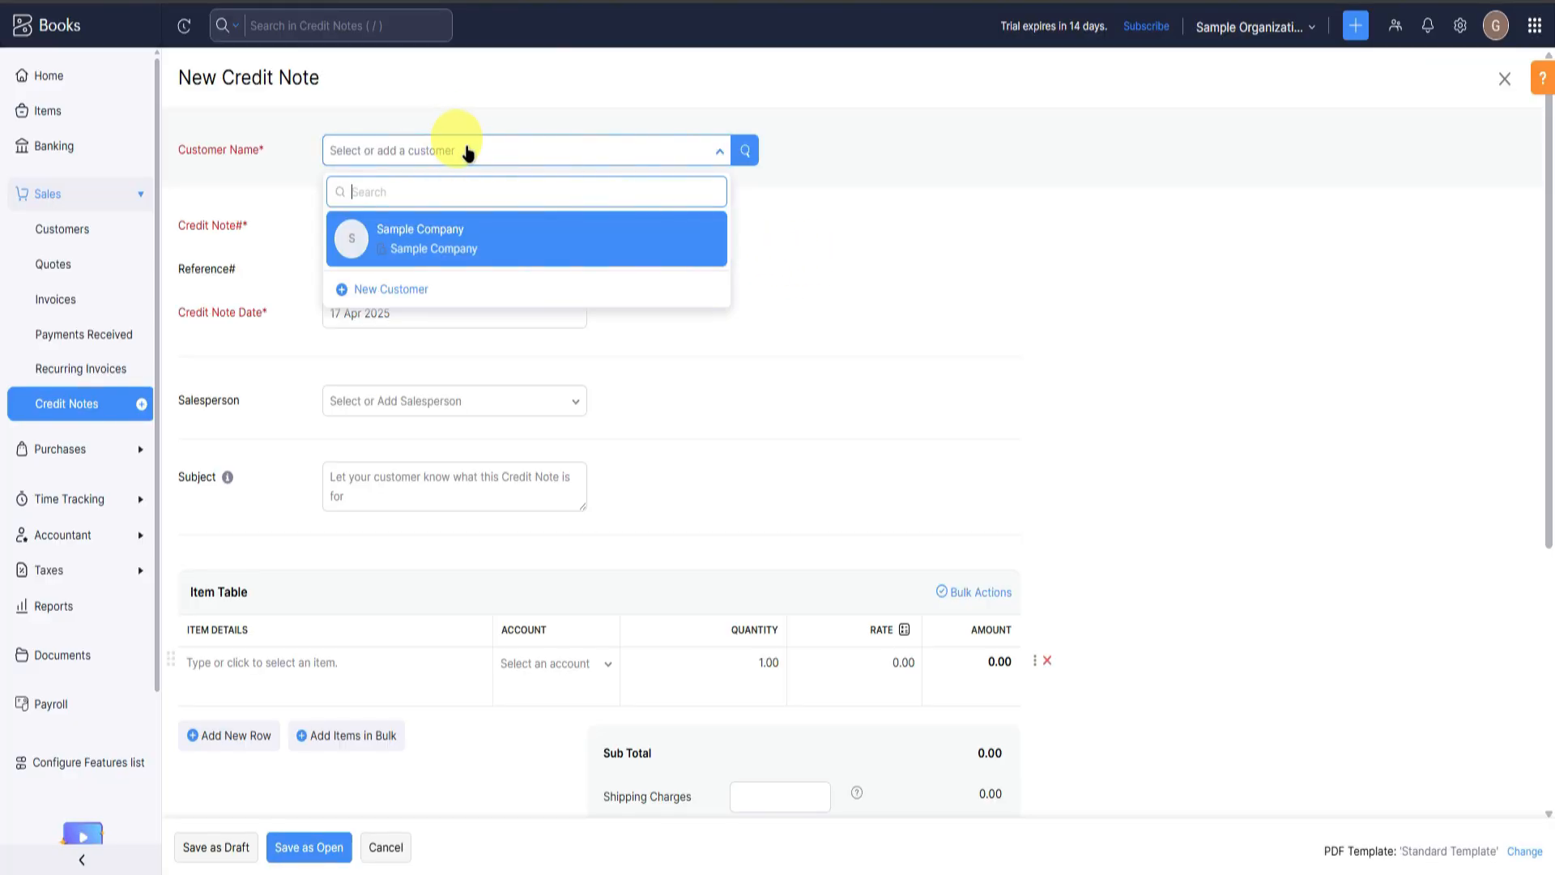
pyautogui.click(523, 254)
# Fill in the credit note's reference number and add the Phone item as its first line.
pyautogui.click(469, 302)
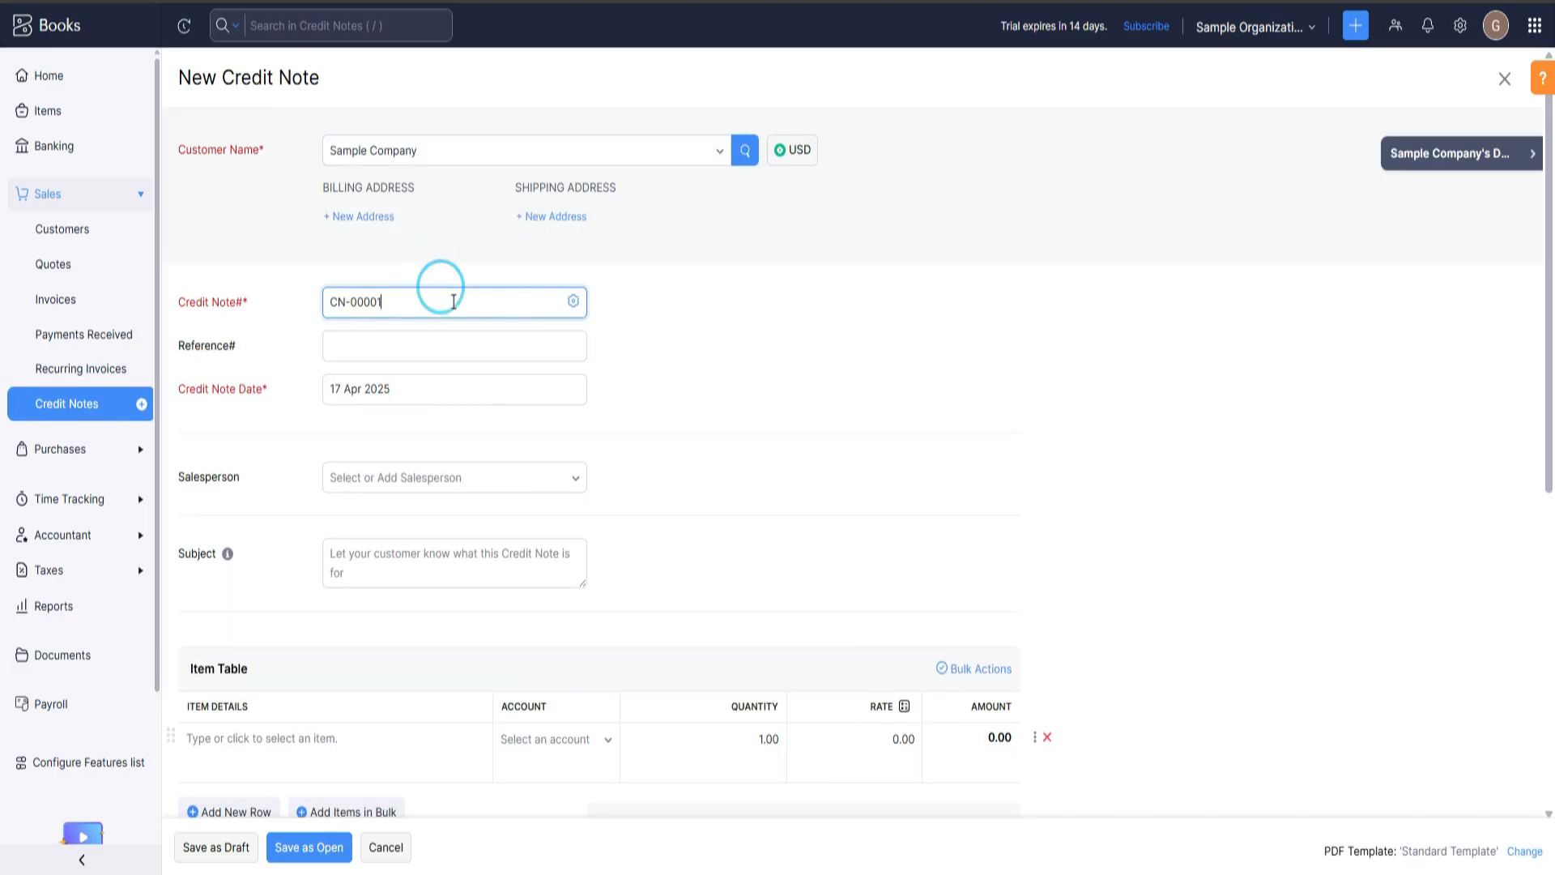
pyautogui.click(400, 348)
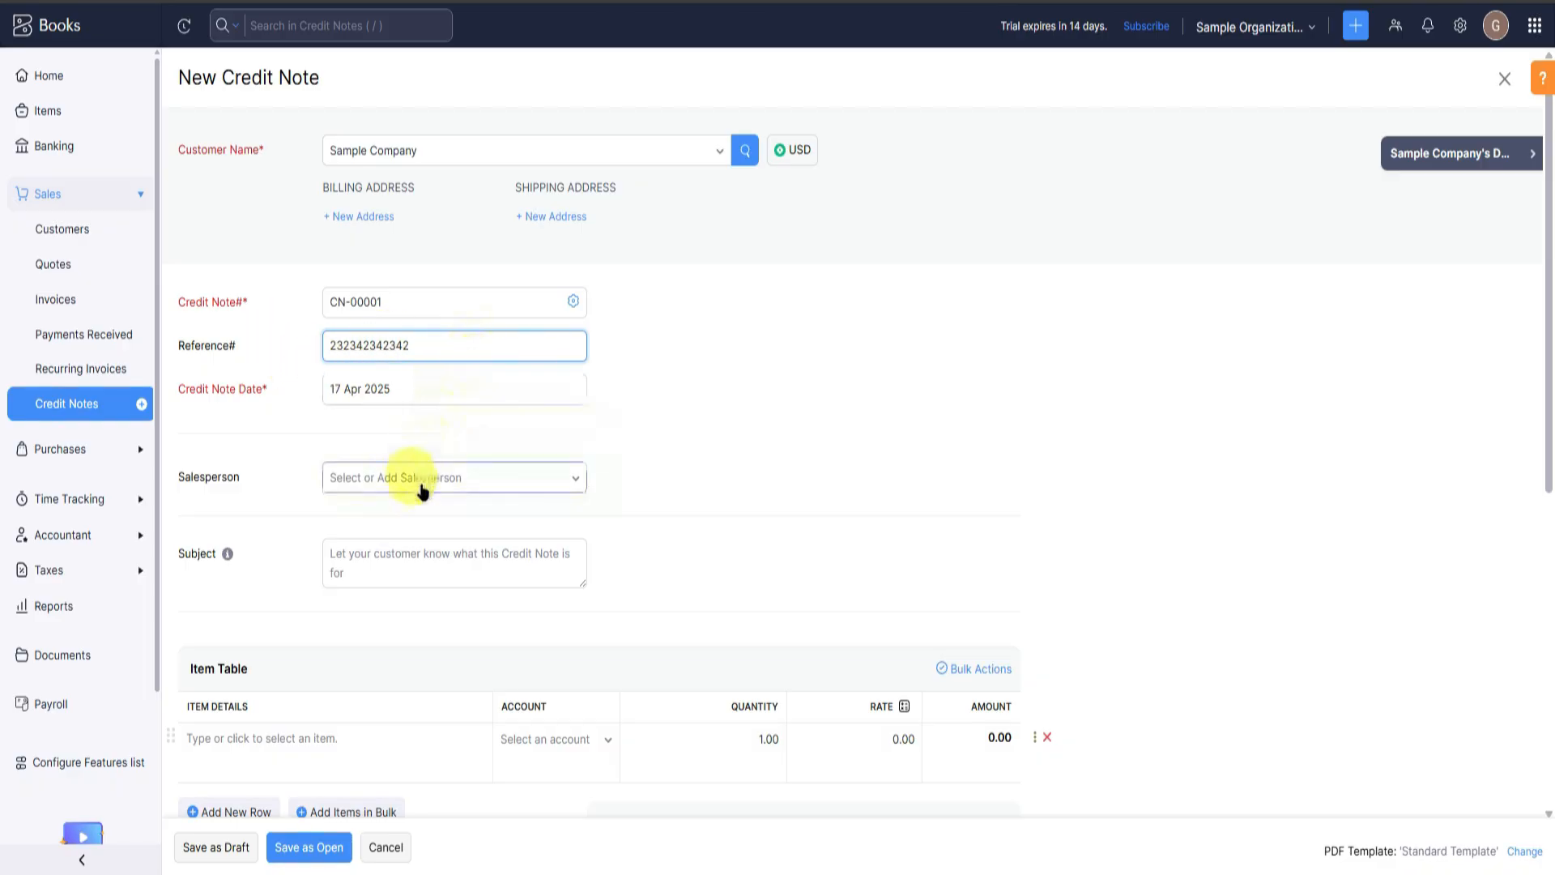
pyautogui.scroll(-2, 415, 465)
pyautogui.click(343, 558)
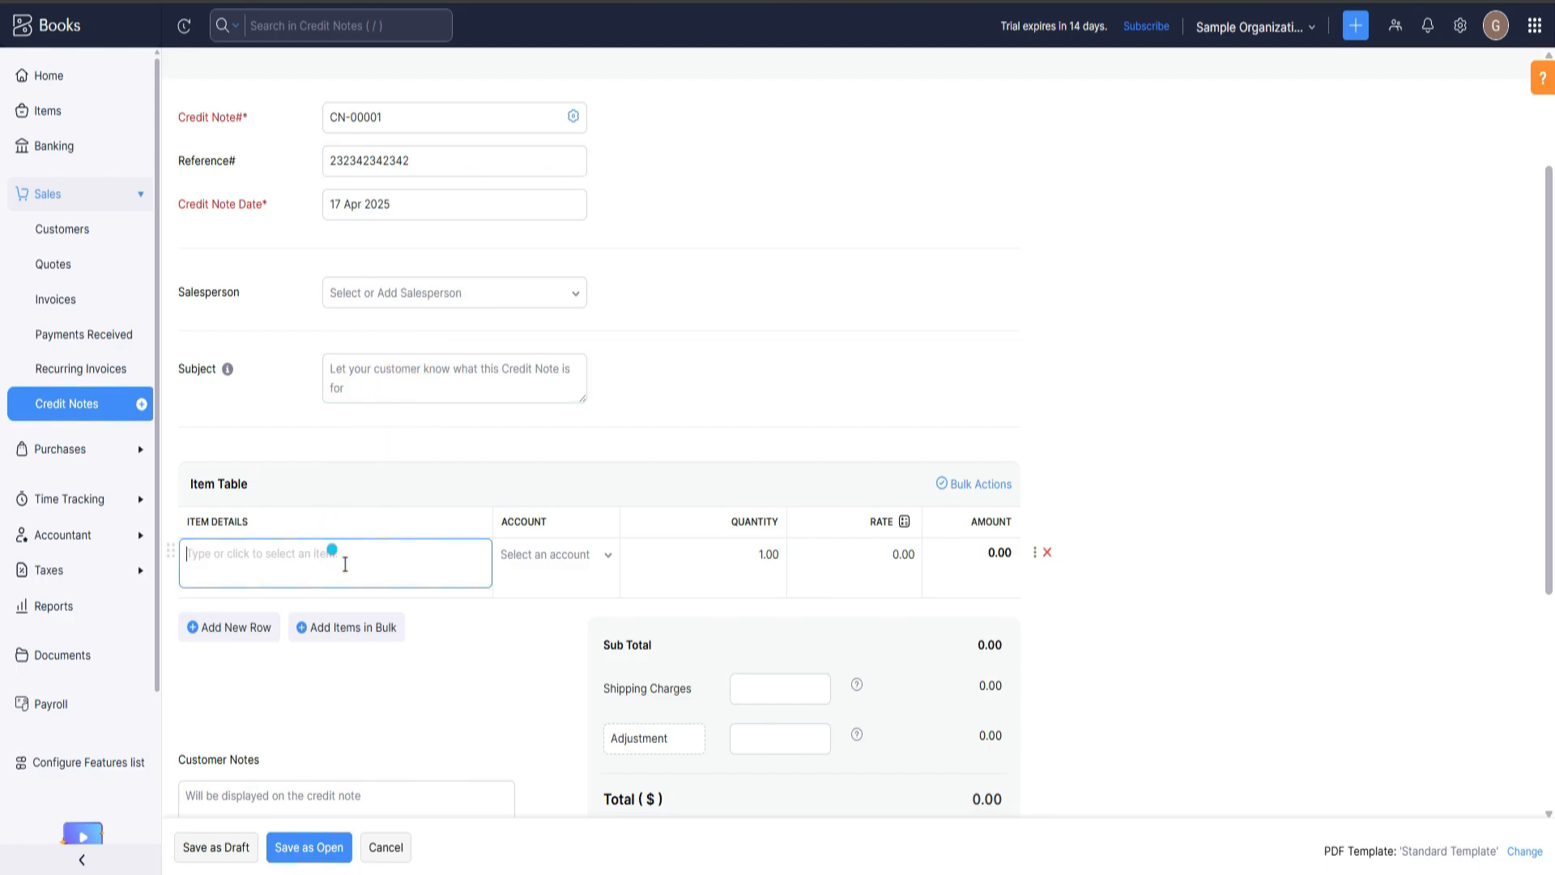
pyautogui.click(451, 640)
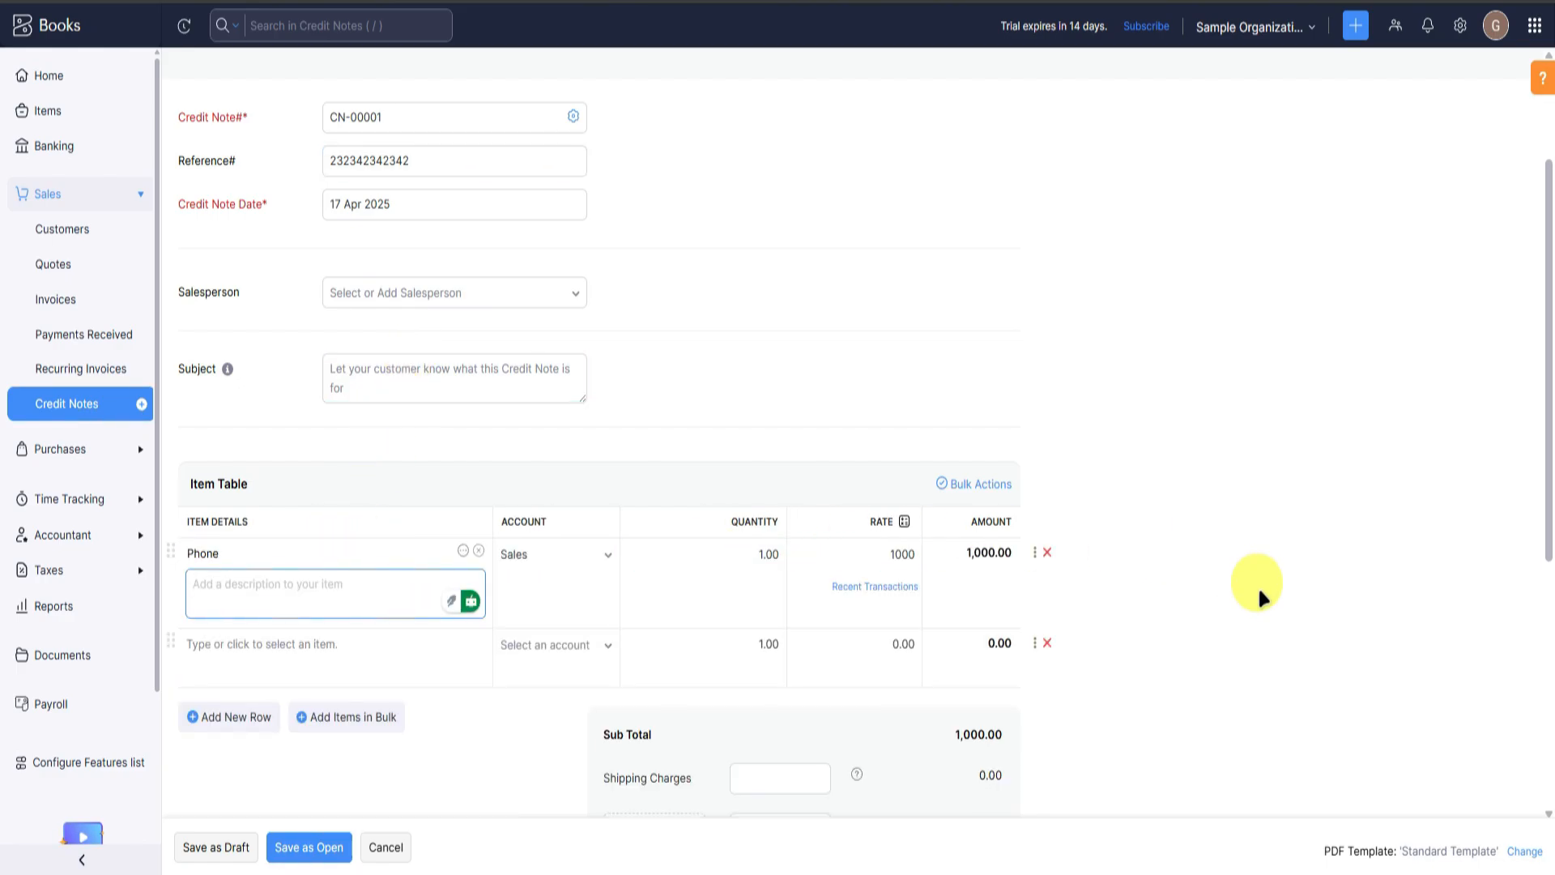
# Review the credit note's totals, customer notes and terms sections, and save it as open.
pyautogui.scroll(-5, 1257, 584)
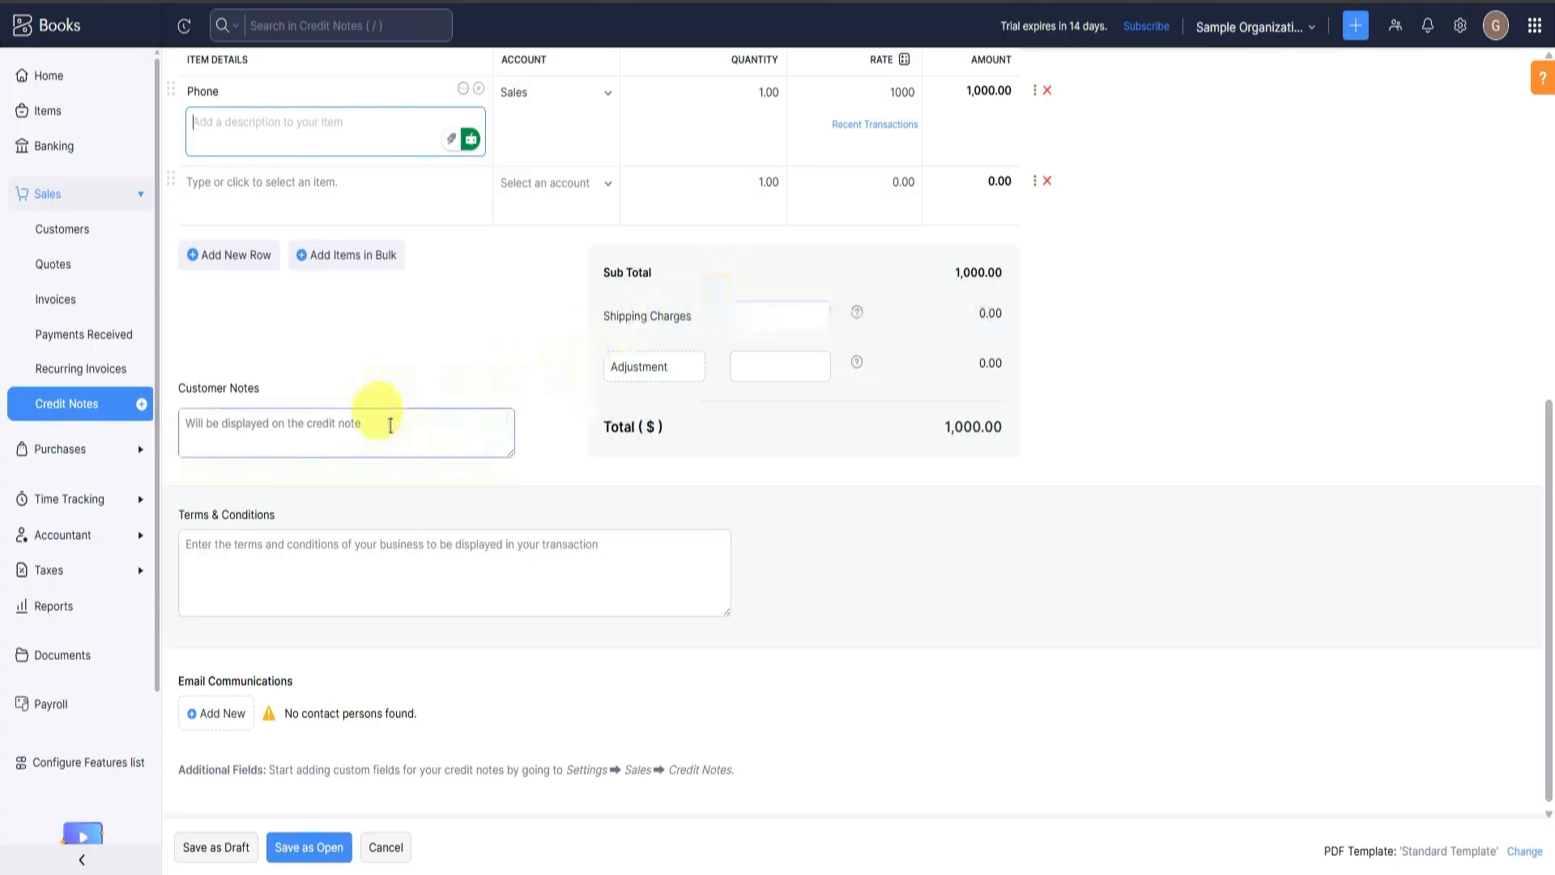
pyautogui.scroll(-1, 391, 425)
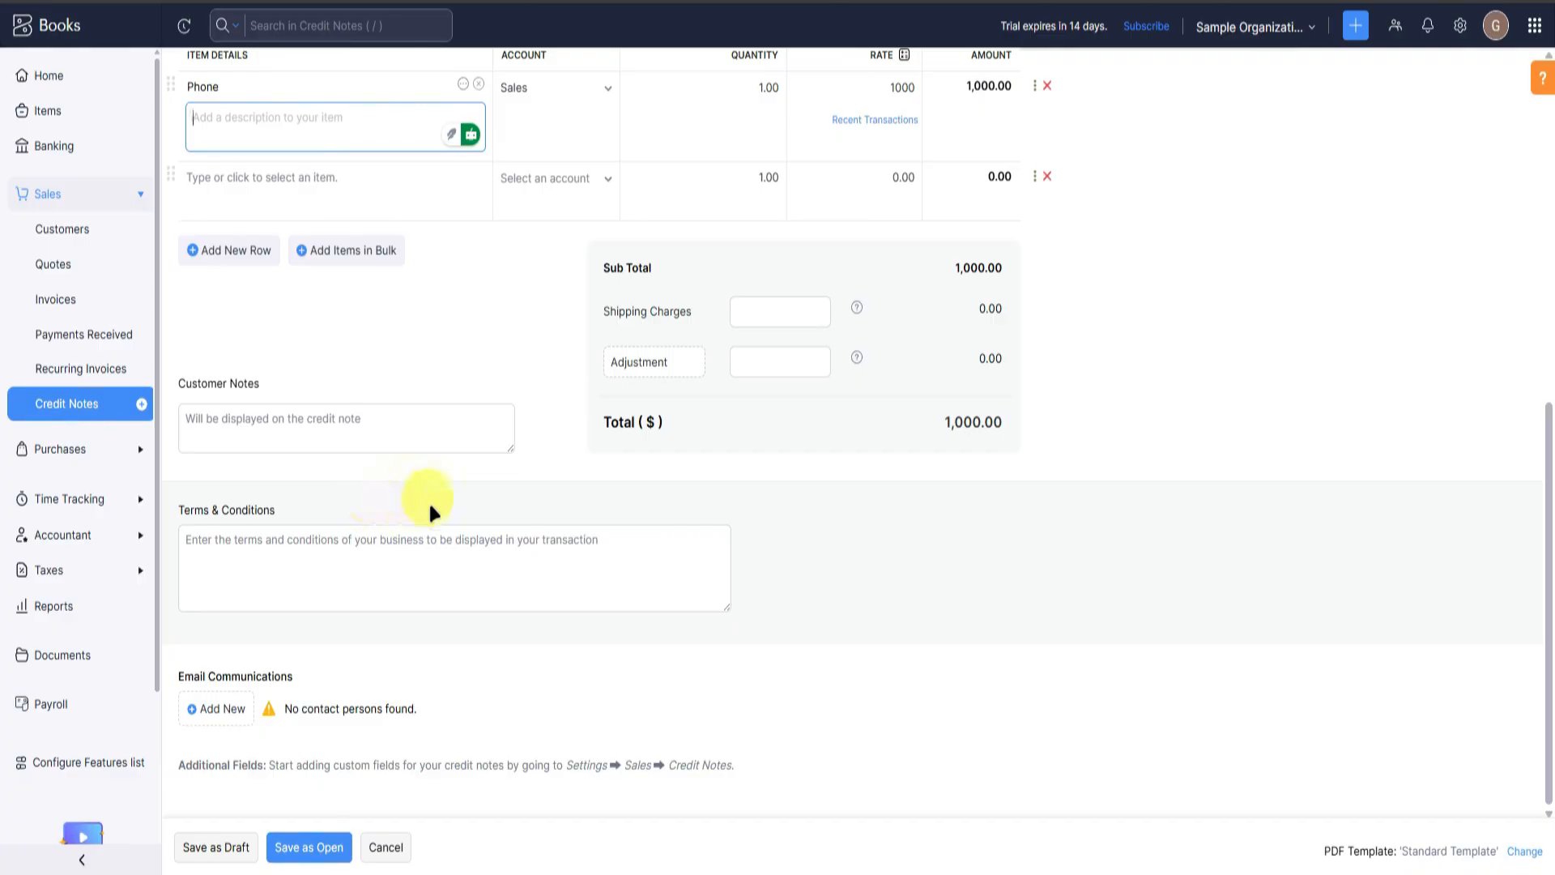
pyautogui.click(317, 848)
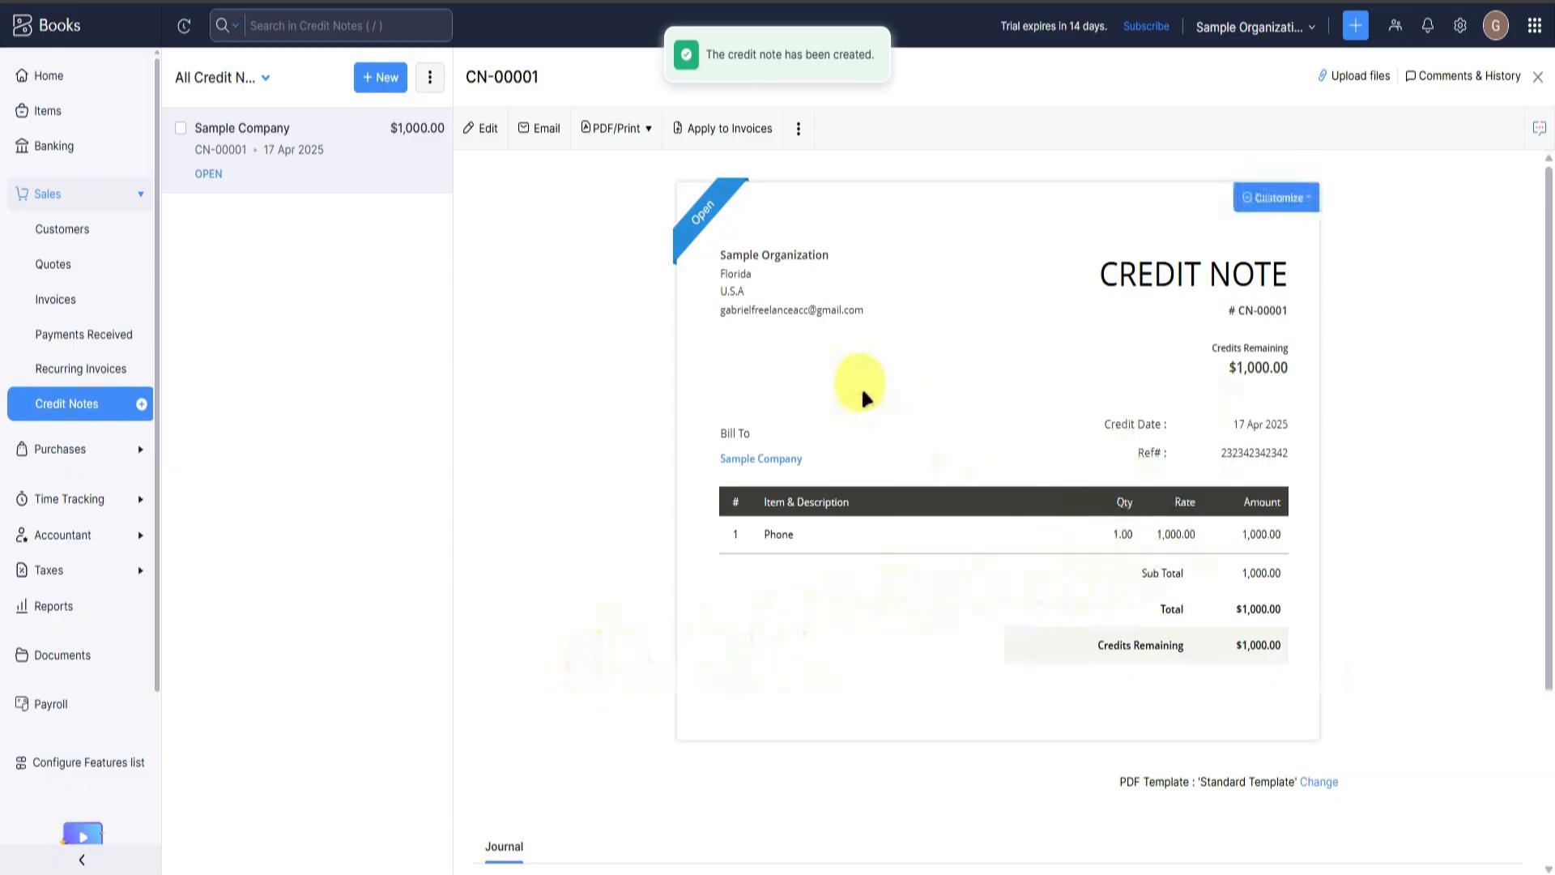
# Review the saved credit note's document and its journal entries.
pyautogui.scroll(-3, 903, 506)
pyautogui.scroll(3, 902, 498)
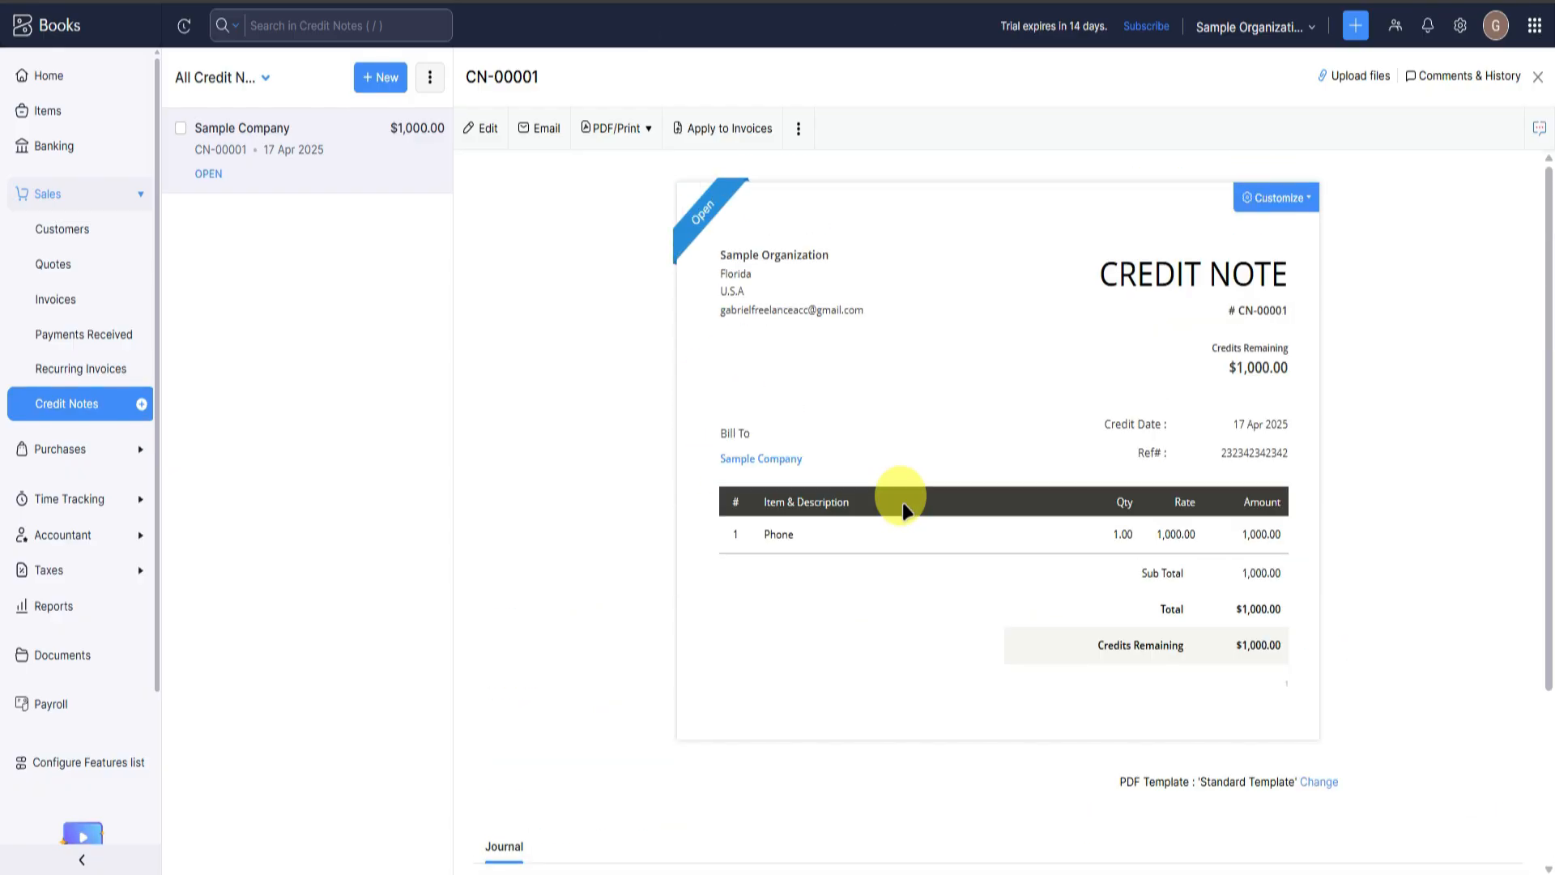
pyautogui.scroll(-3, 901, 498)
# Open a new vendor form and review its address, contact persons, custom fields, reporting tags and remarks sections.
pyautogui.click(60, 449)
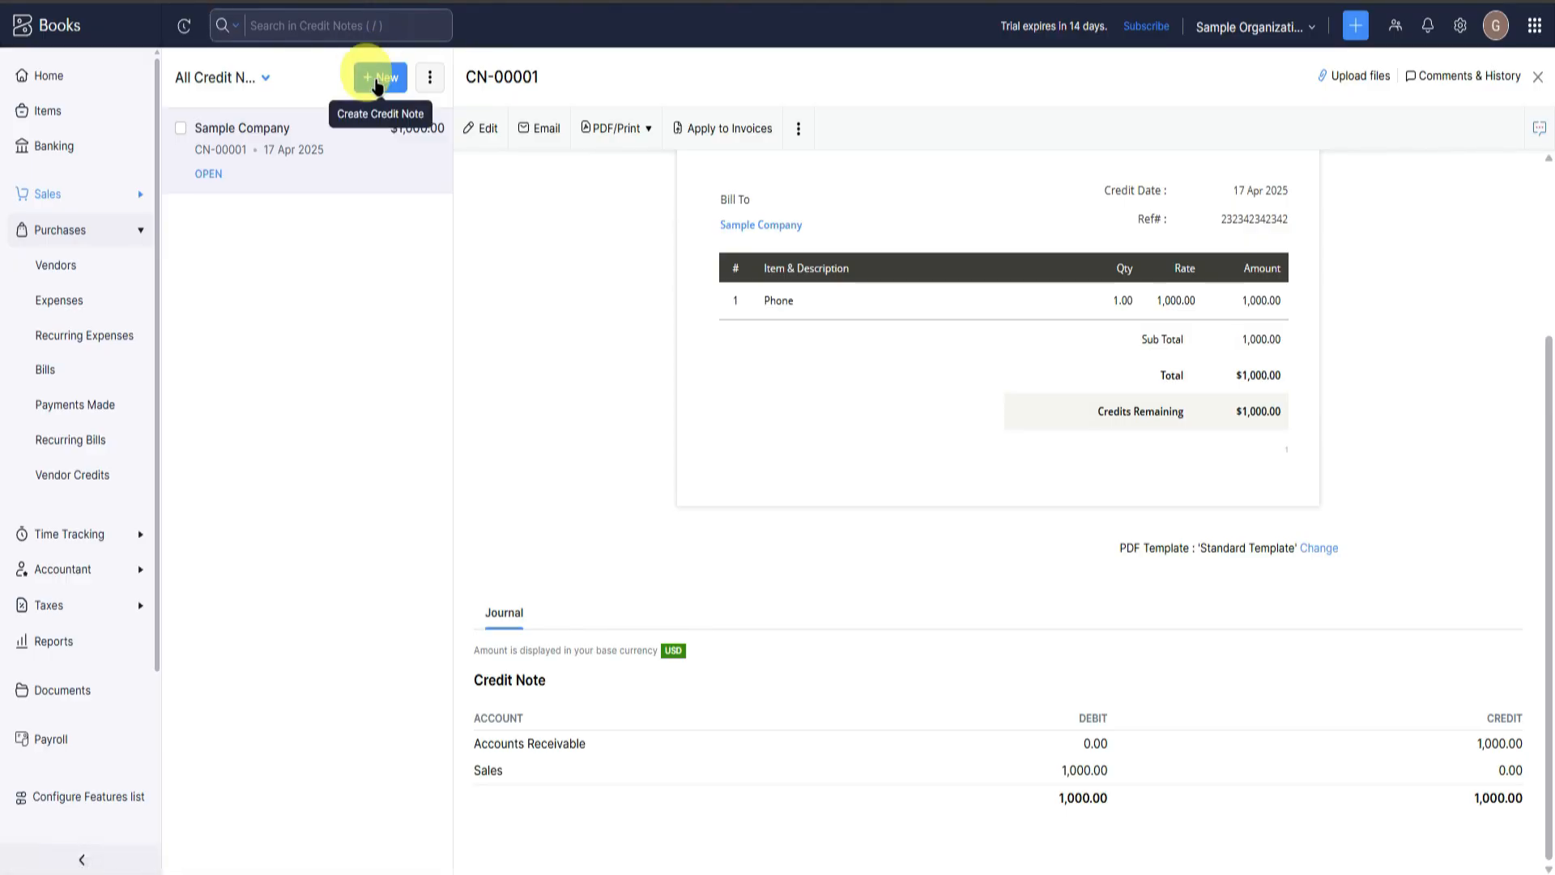
pyautogui.click(73, 266)
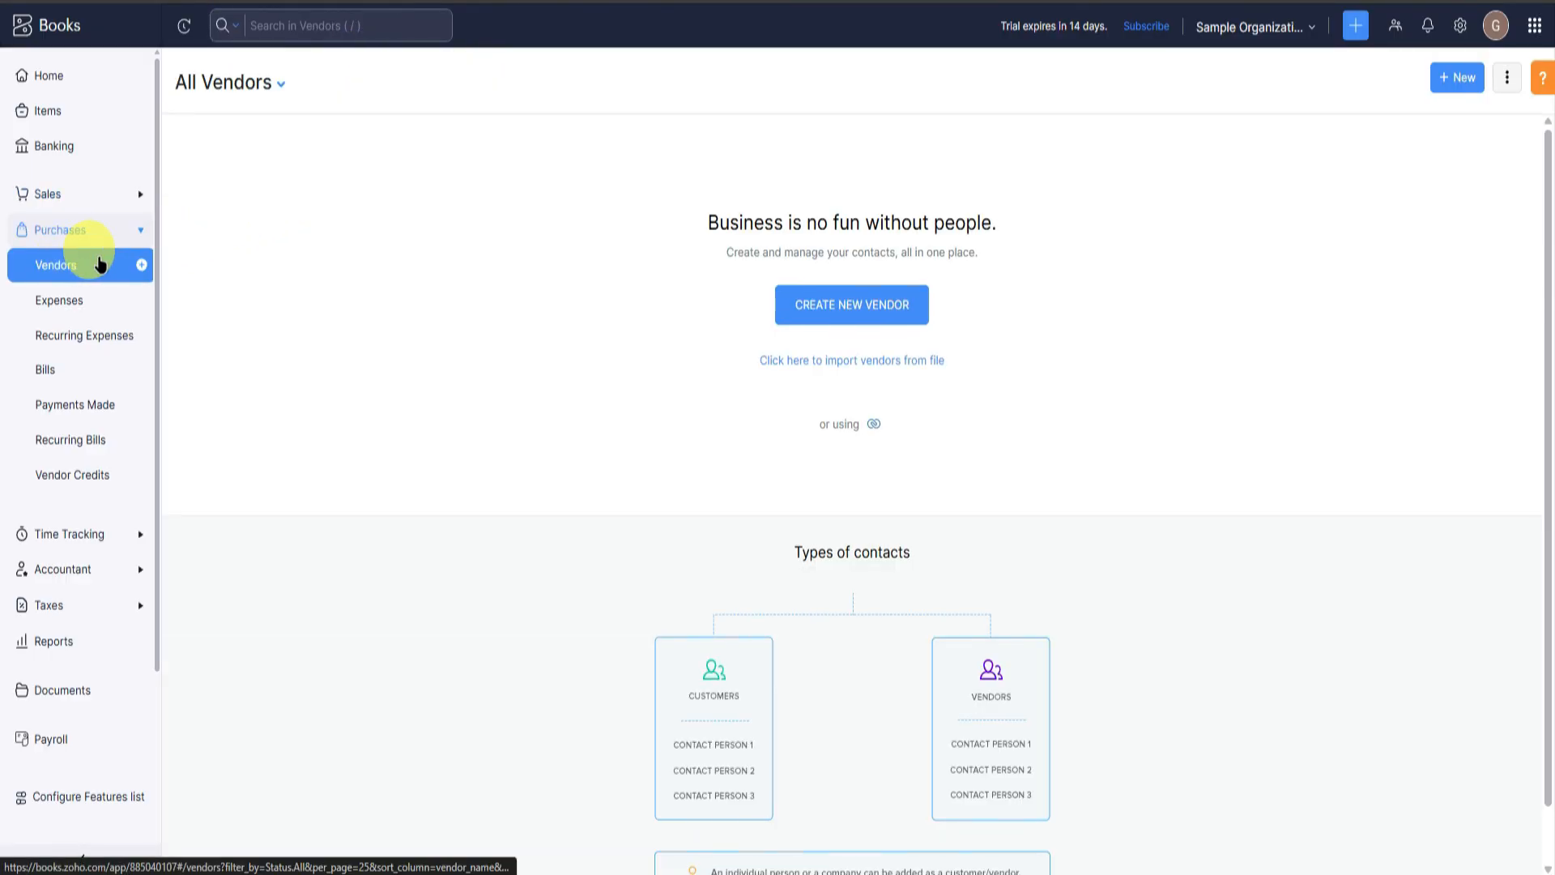
pyautogui.click(834, 293)
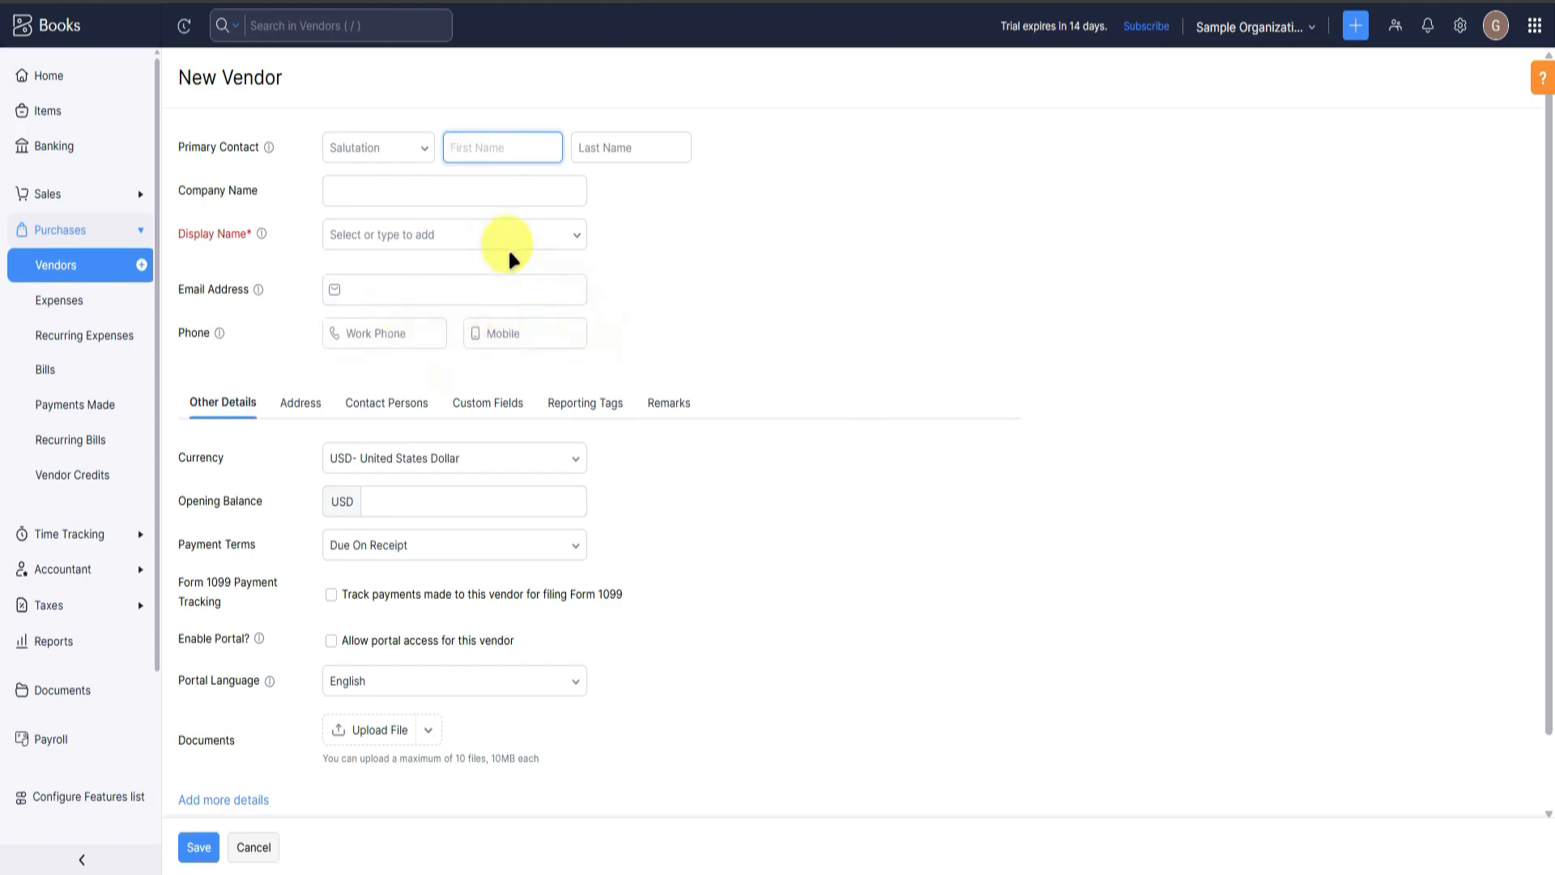
pyautogui.scroll(-1, 508, 246)
pyautogui.click(280, 324)
pyautogui.click(363, 322)
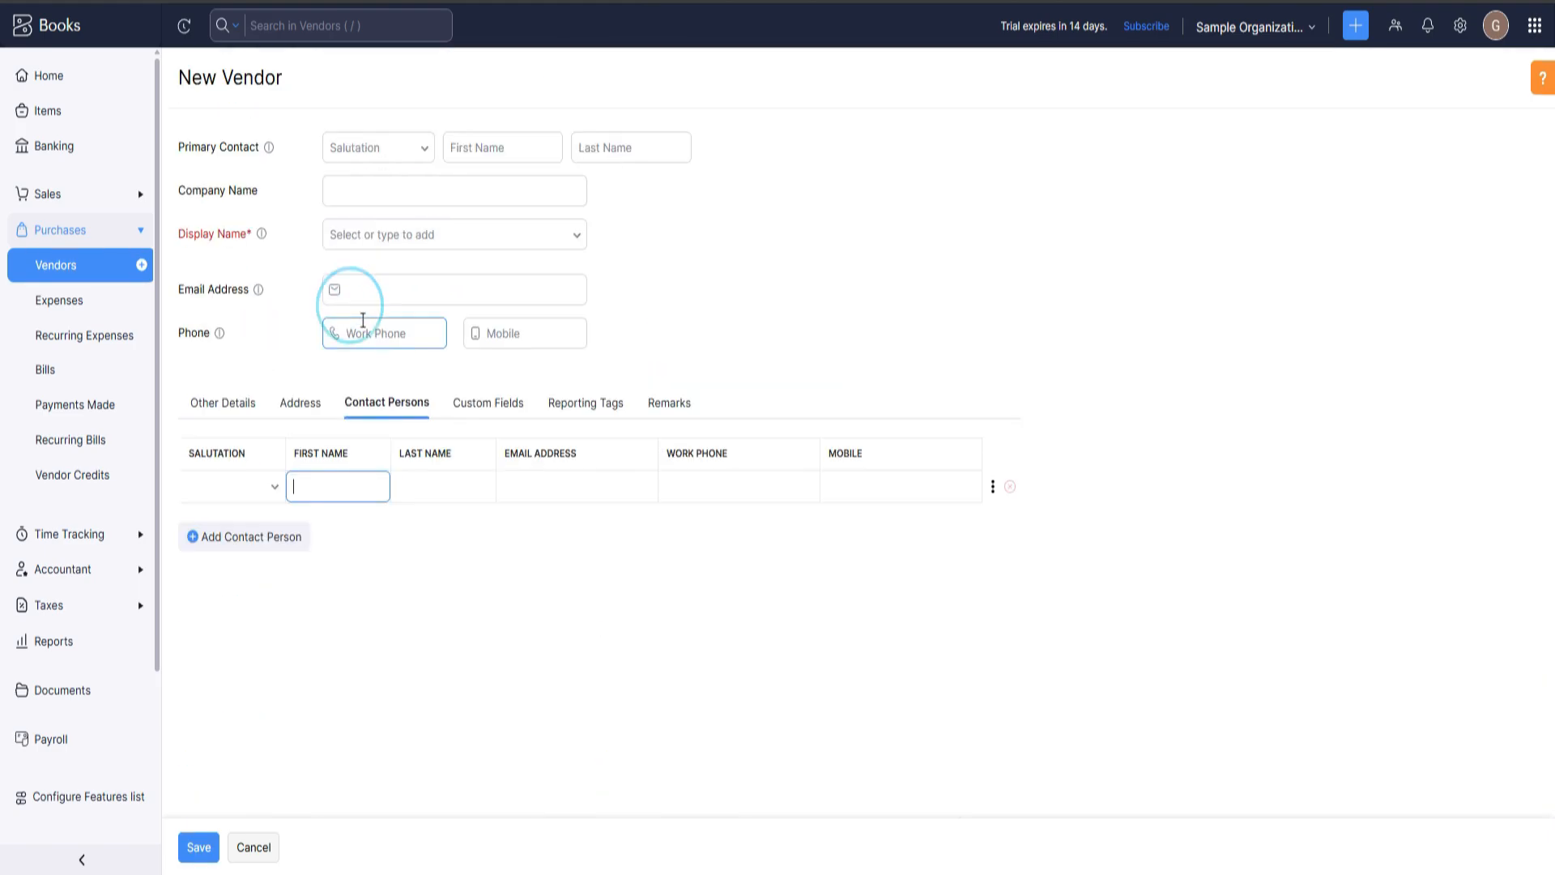
pyautogui.click(481, 409)
pyautogui.click(585, 403)
pyautogui.click(669, 403)
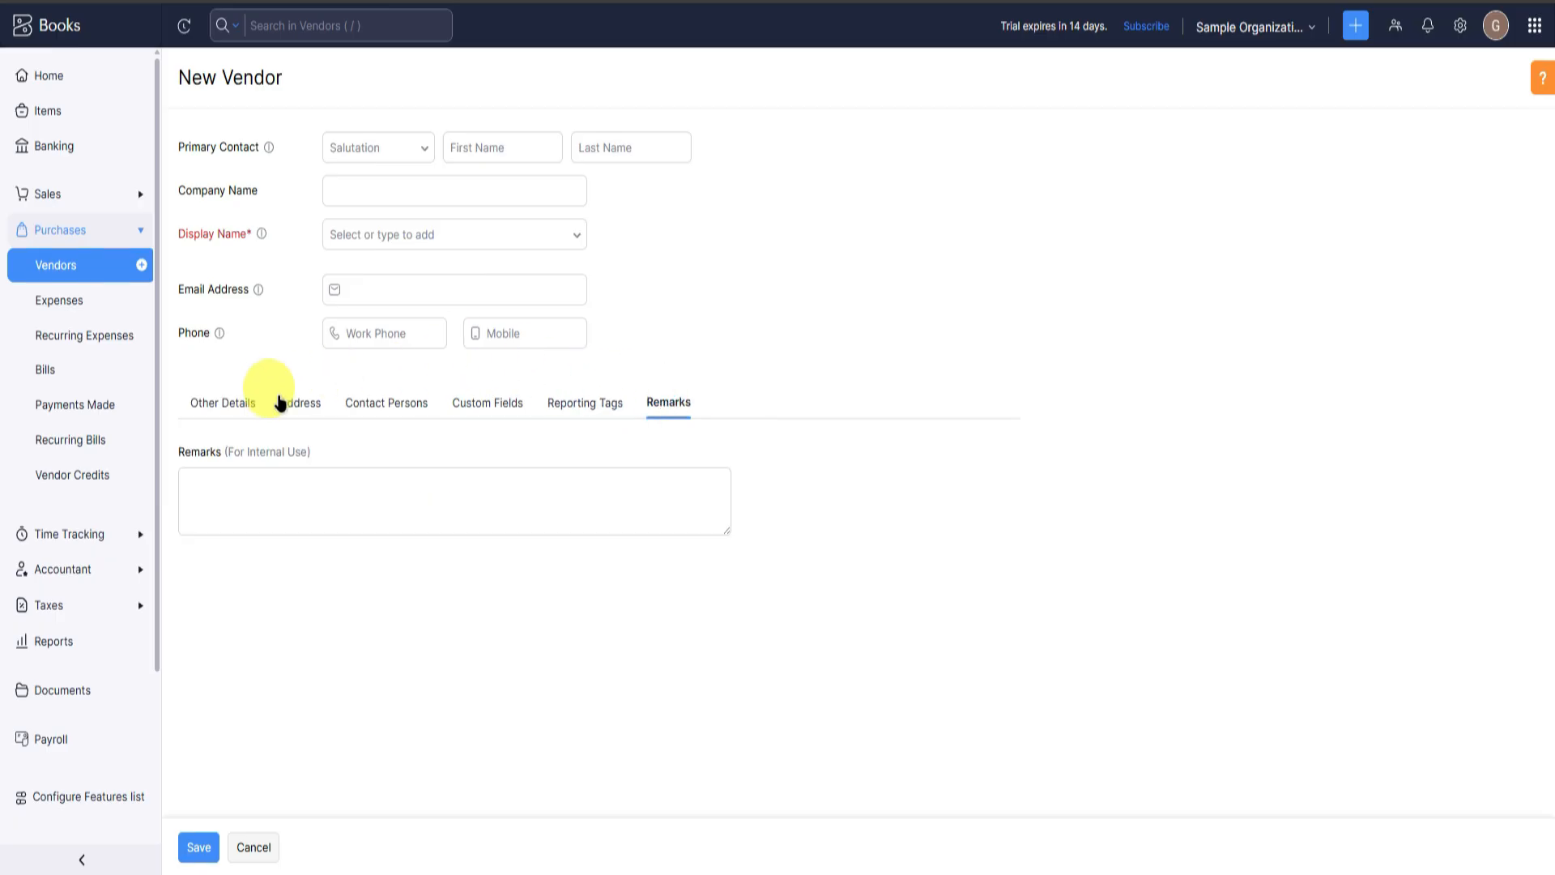
pyautogui.click(231, 399)
# Start recording a new expense and set its expense account to Cost of Goods Sold.
pyautogui.click(59, 300)
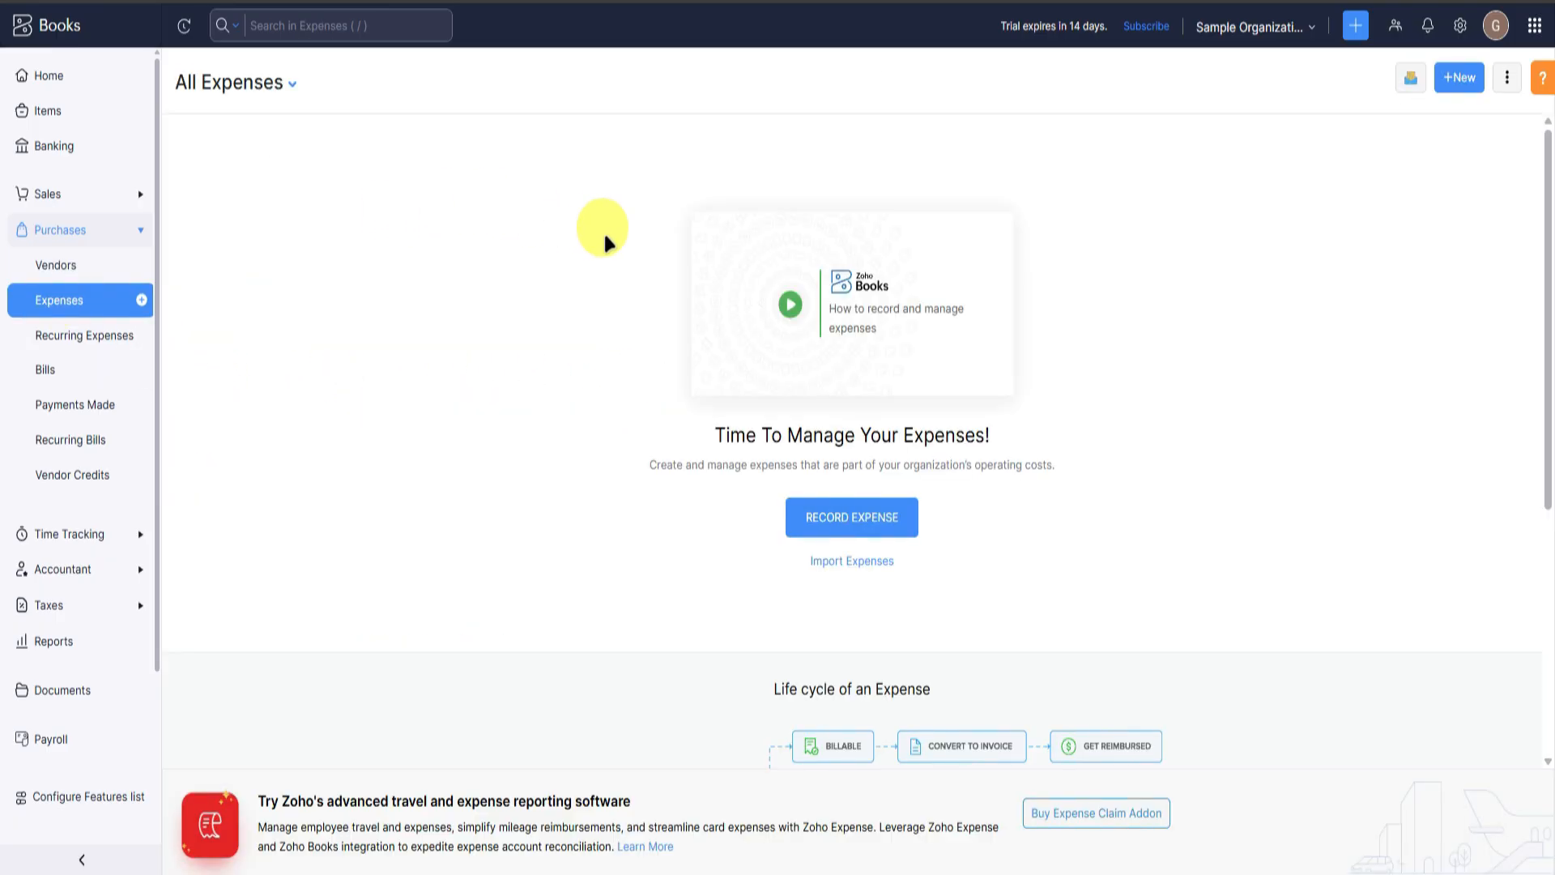
pyautogui.click(851, 517)
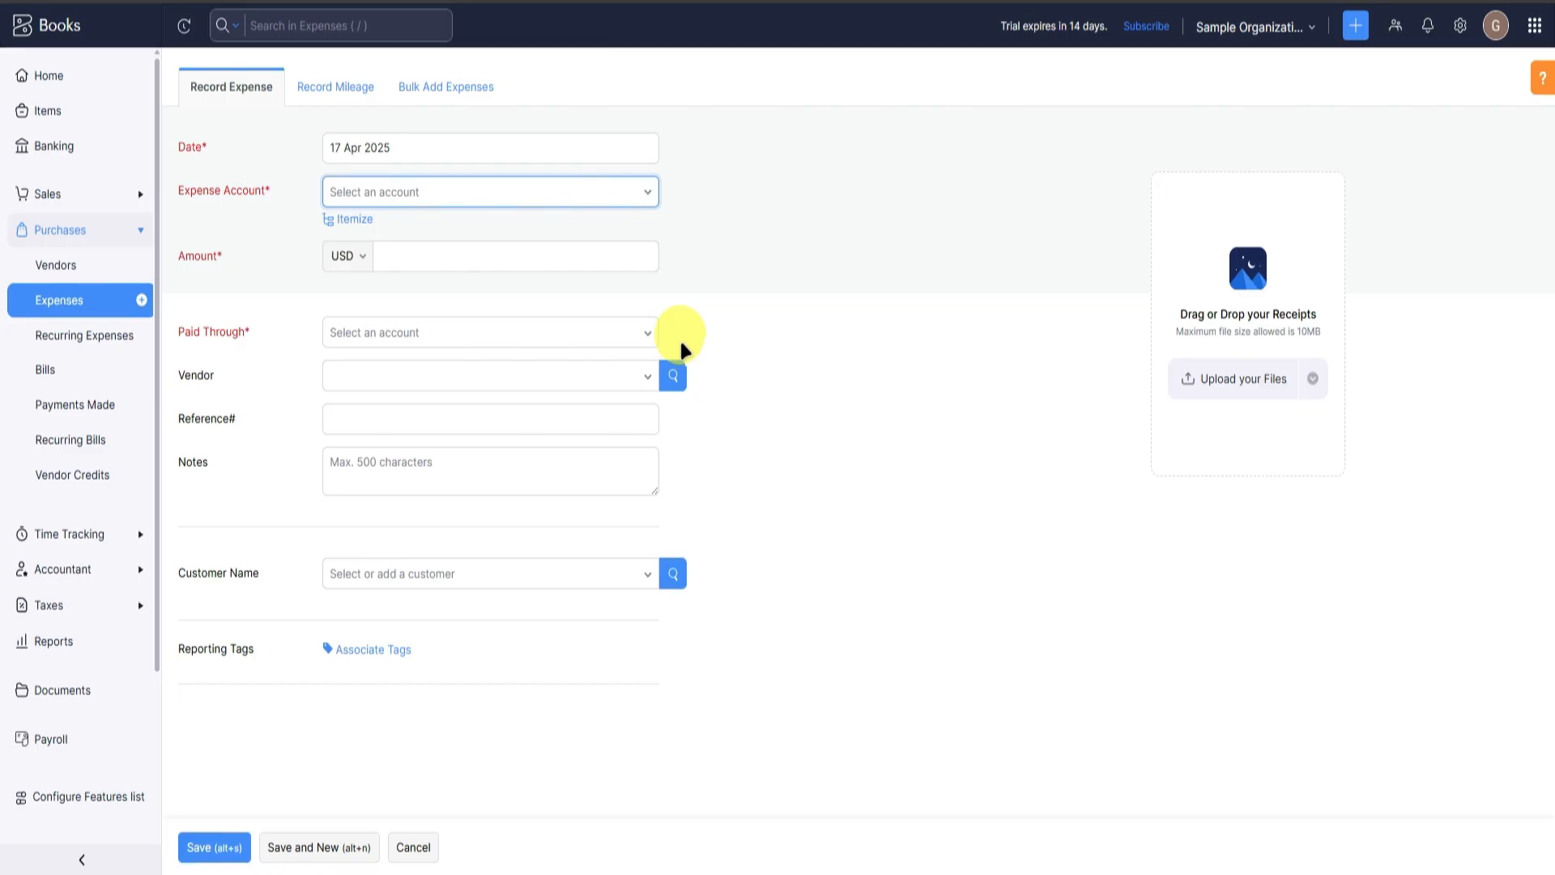
pyautogui.click(381, 193)
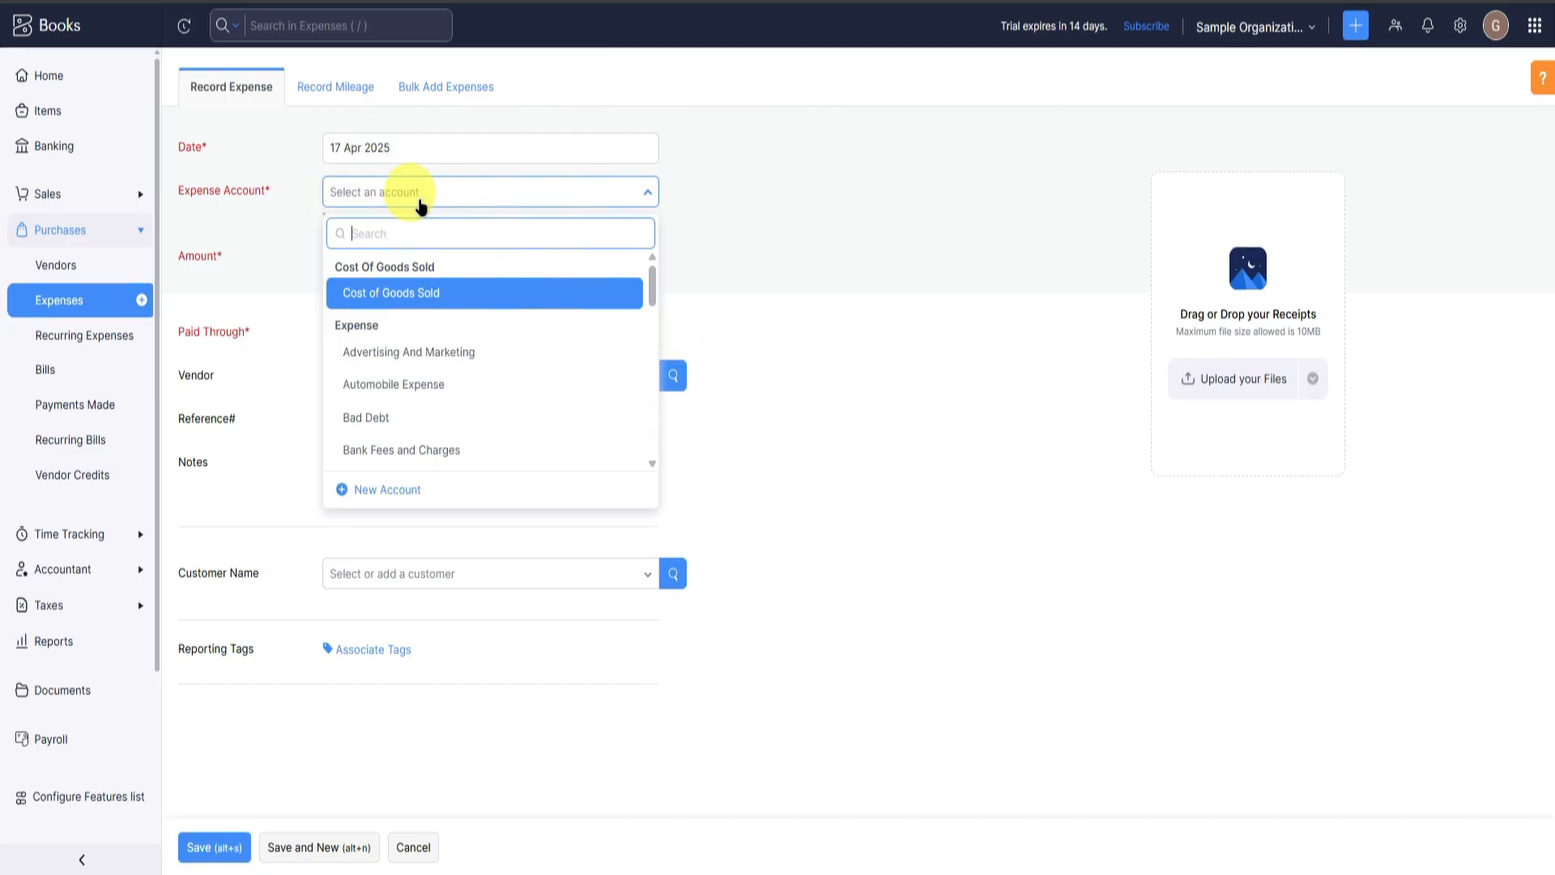
pyautogui.click(417, 199)
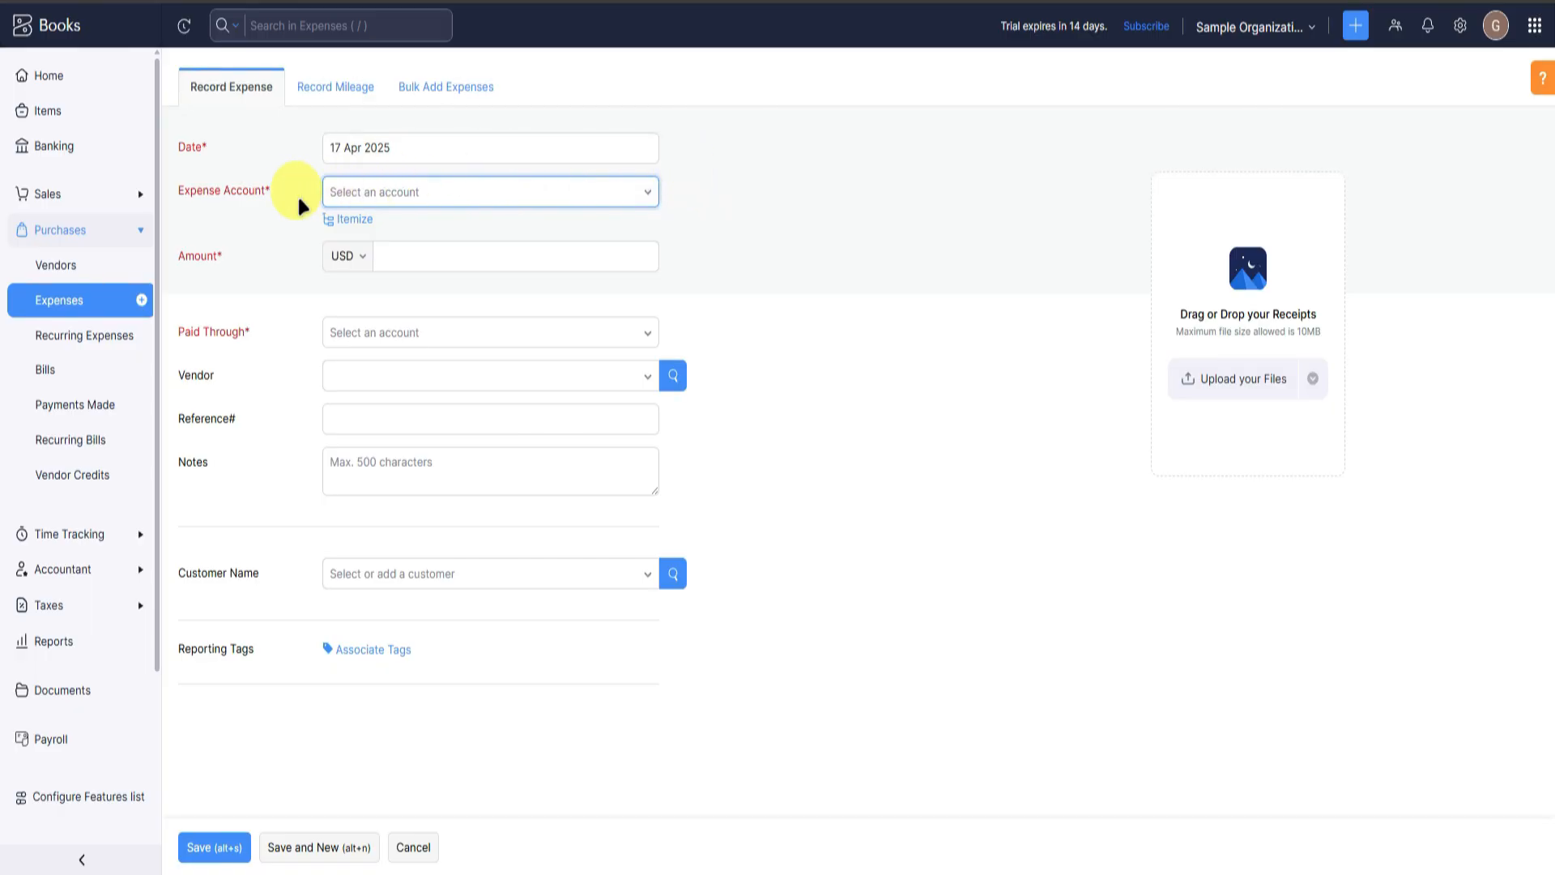
pyautogui.click(405, 192)
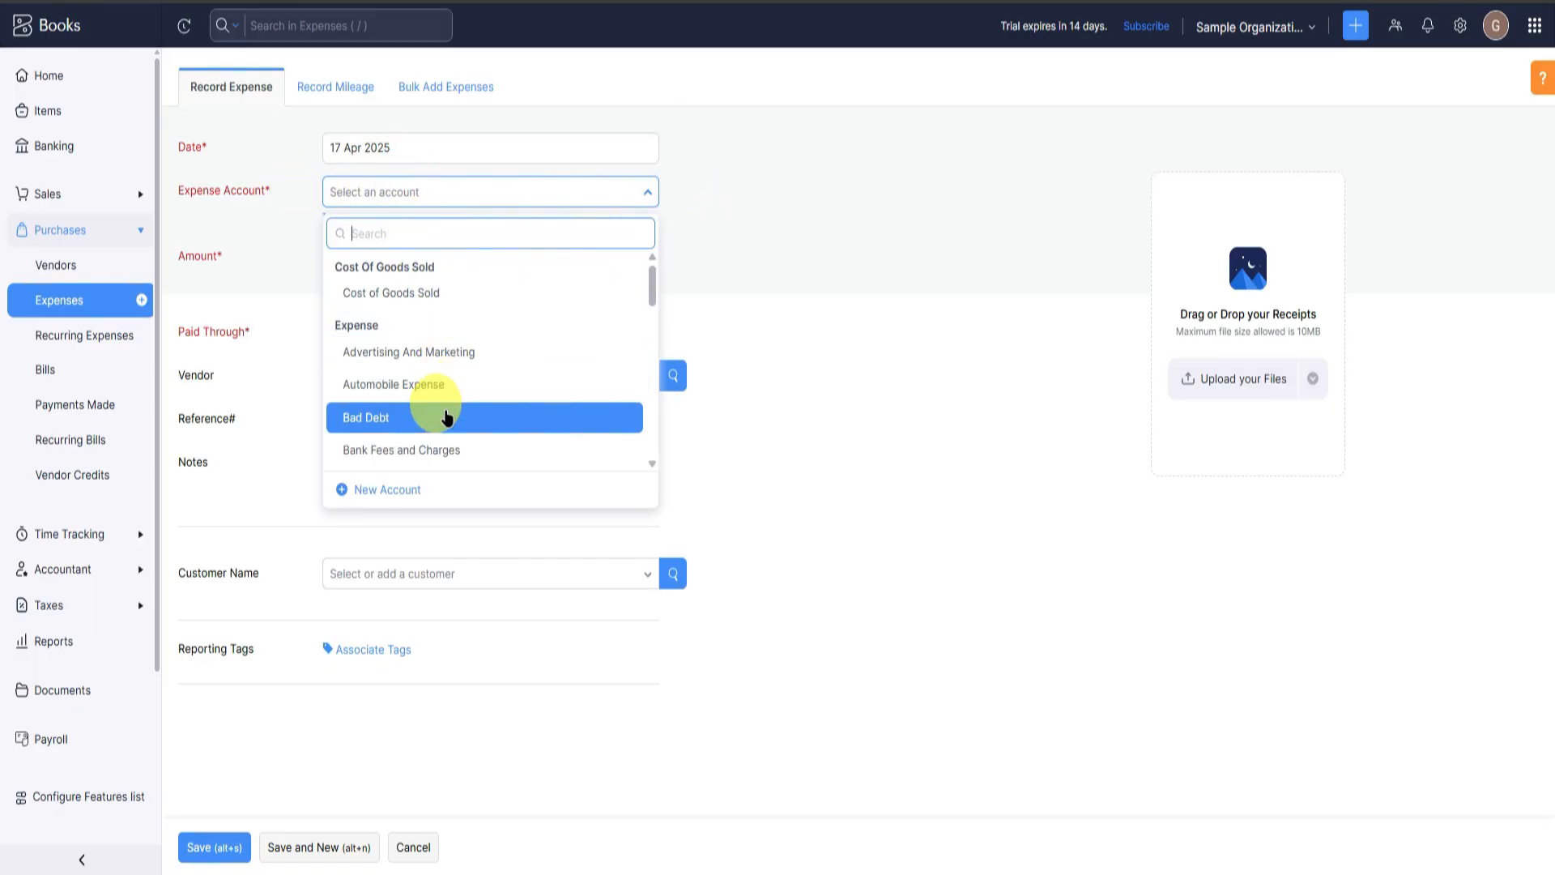
pyautogui.scroll(-1, 445, 373)
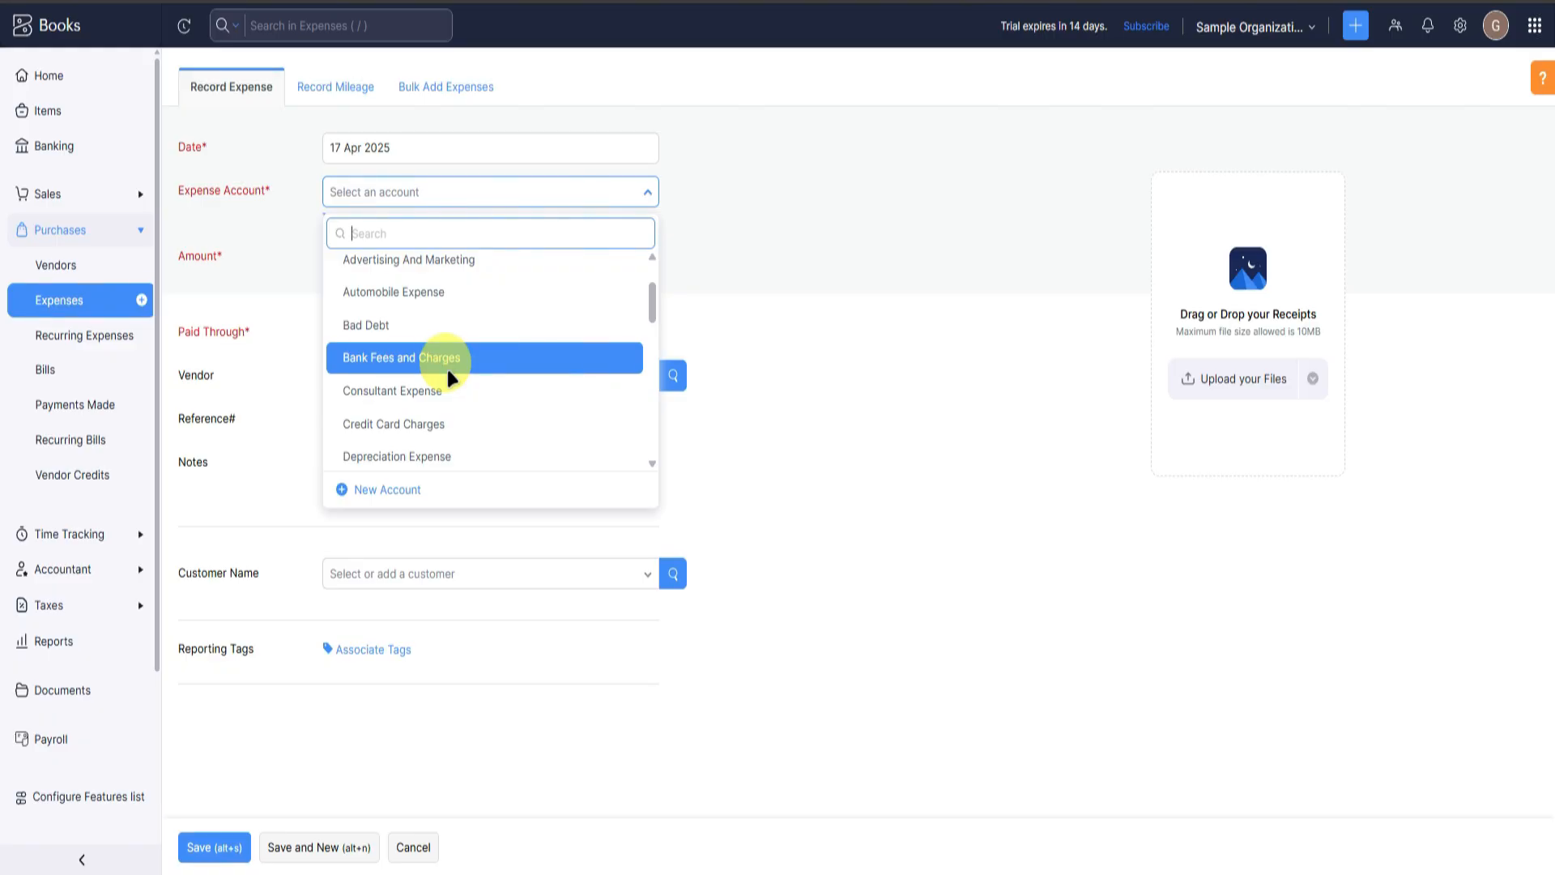
pyautogui.scroll(-2, 446, 366)
pyautogui.scroll(3, 437, 386)
pyautogui.click(409, 293)
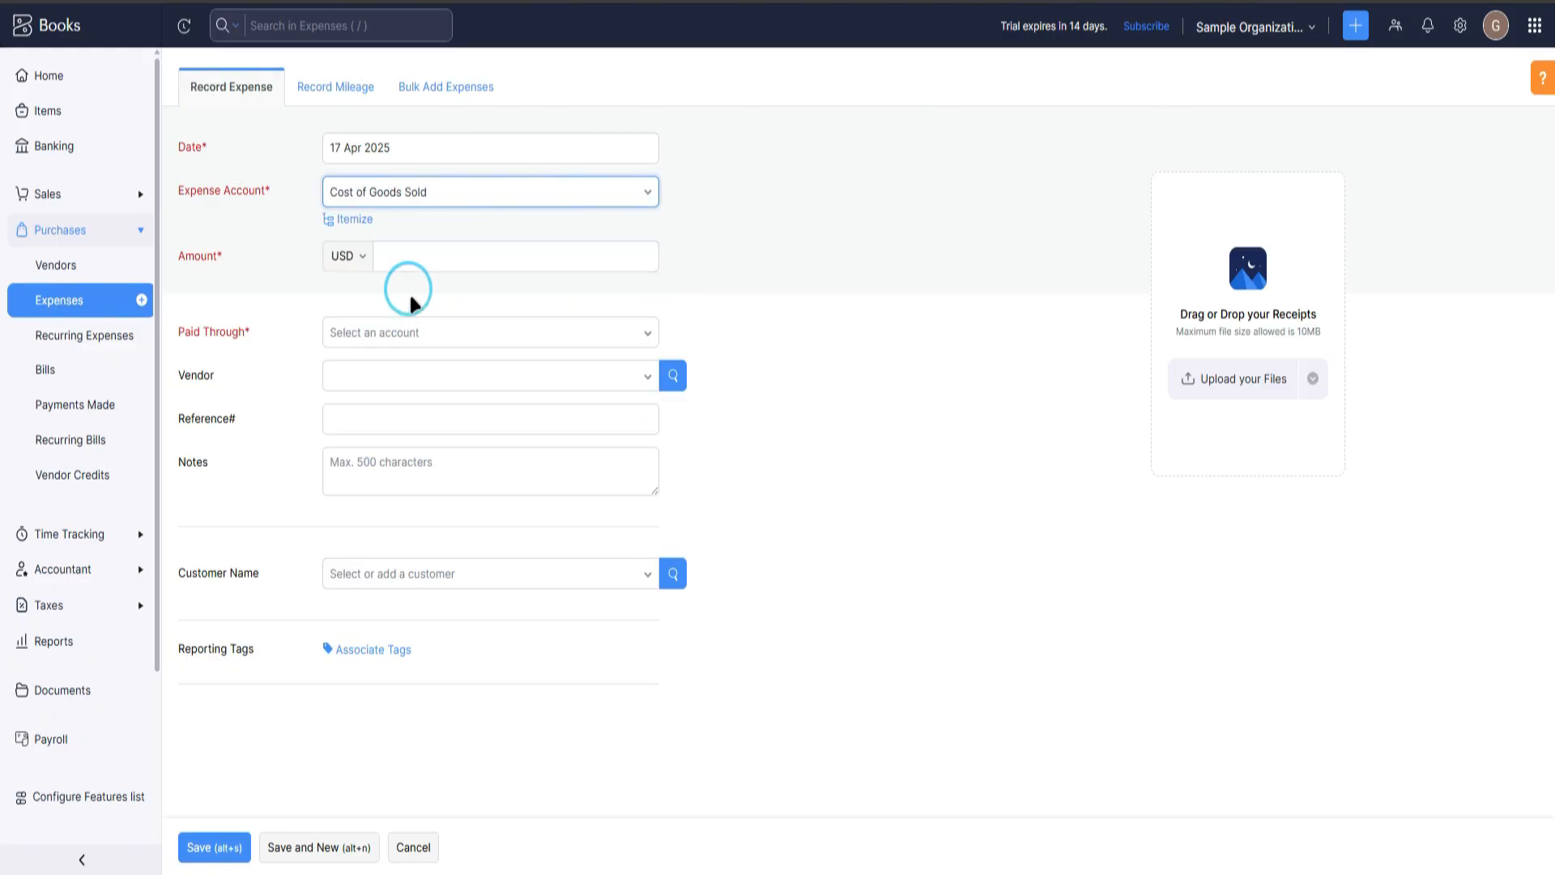
# Set the expense amount to 1200 USD, paid through Petty Cash.
pyautogui.click(414, 255)
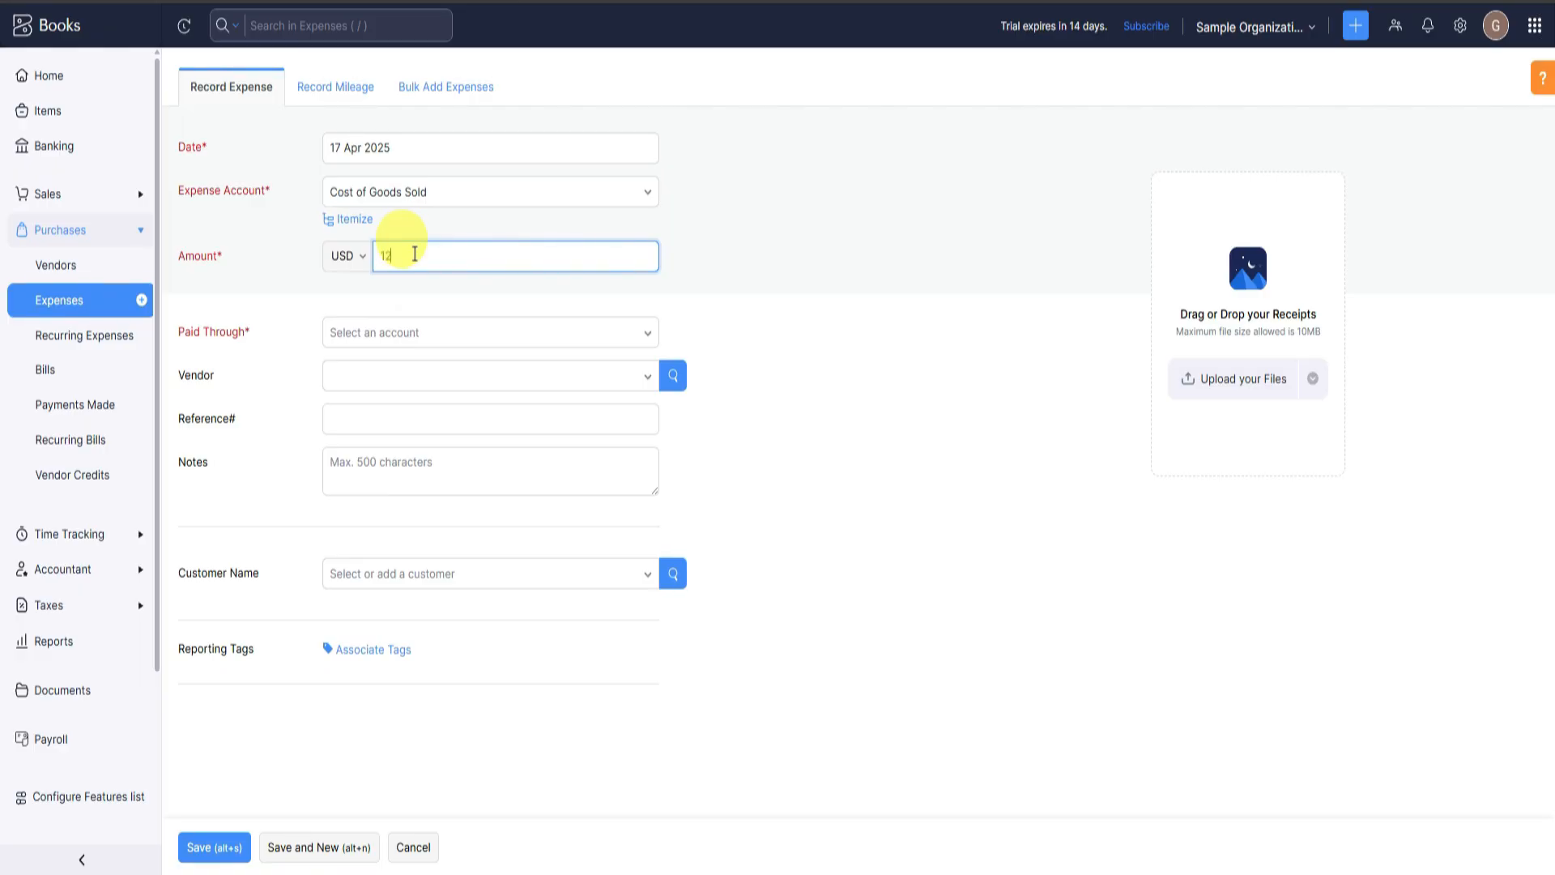
pyautogui.click(405, 333)
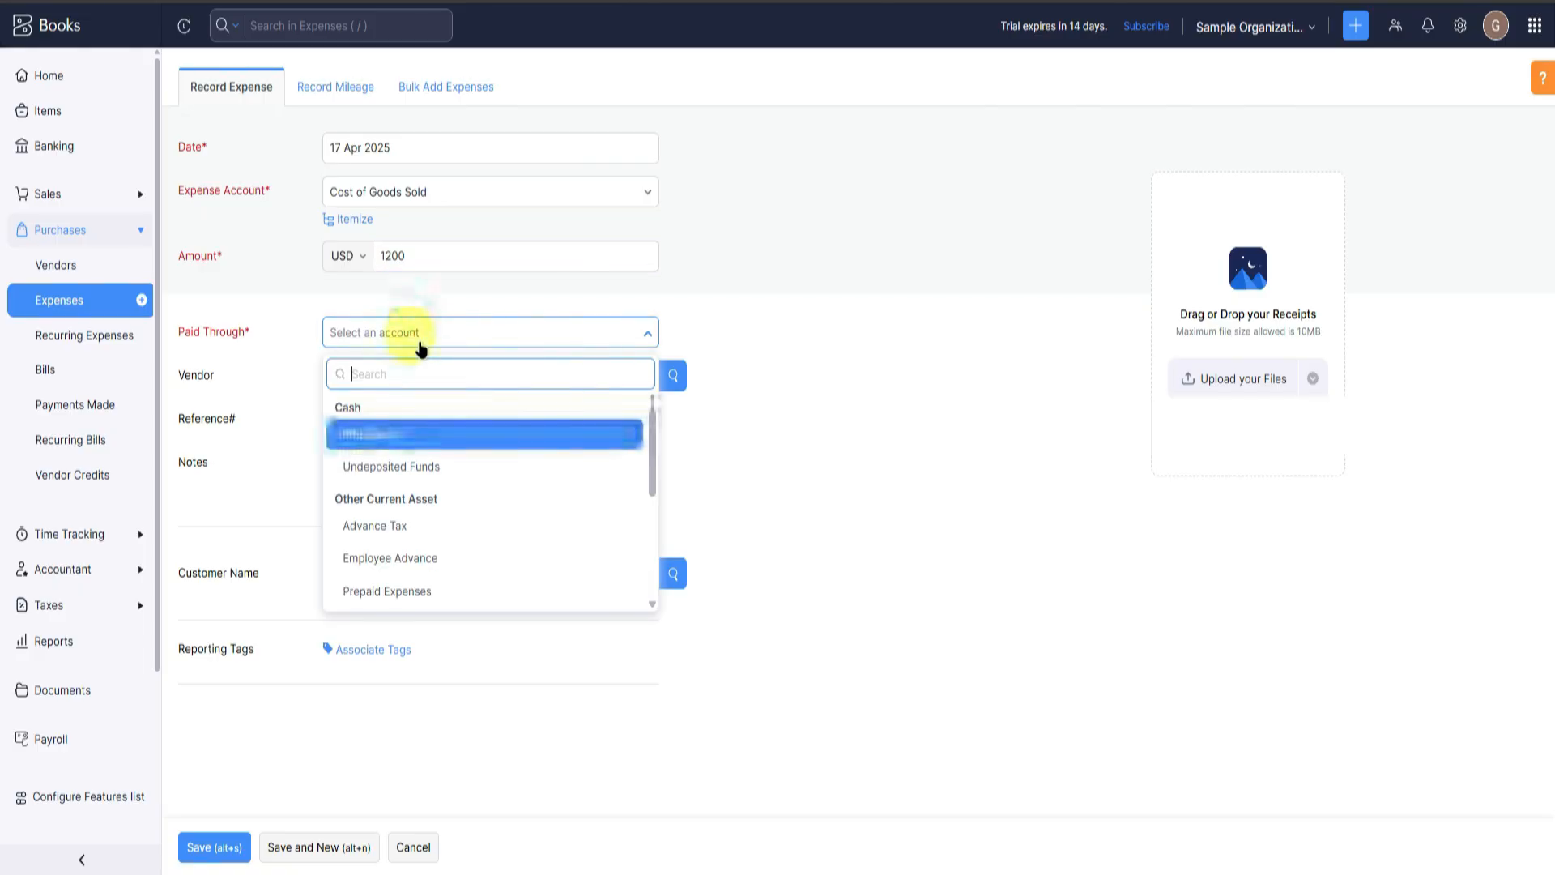
pyautogui.click(185, 328)
pyautogui.click(409, 339)
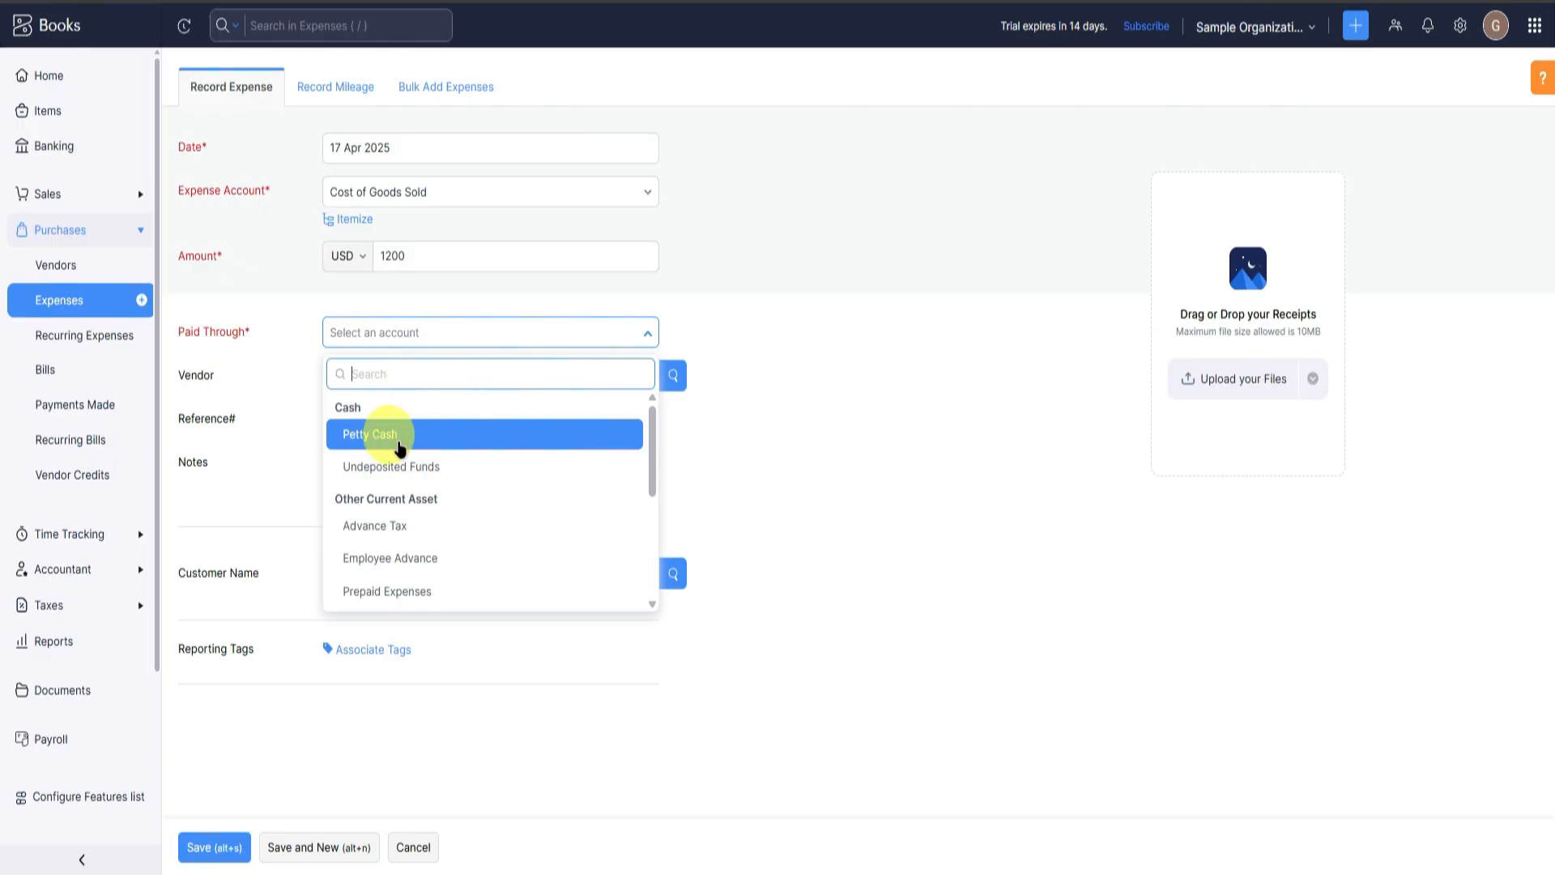
pyautogui.scroll(-5, 427, 438)
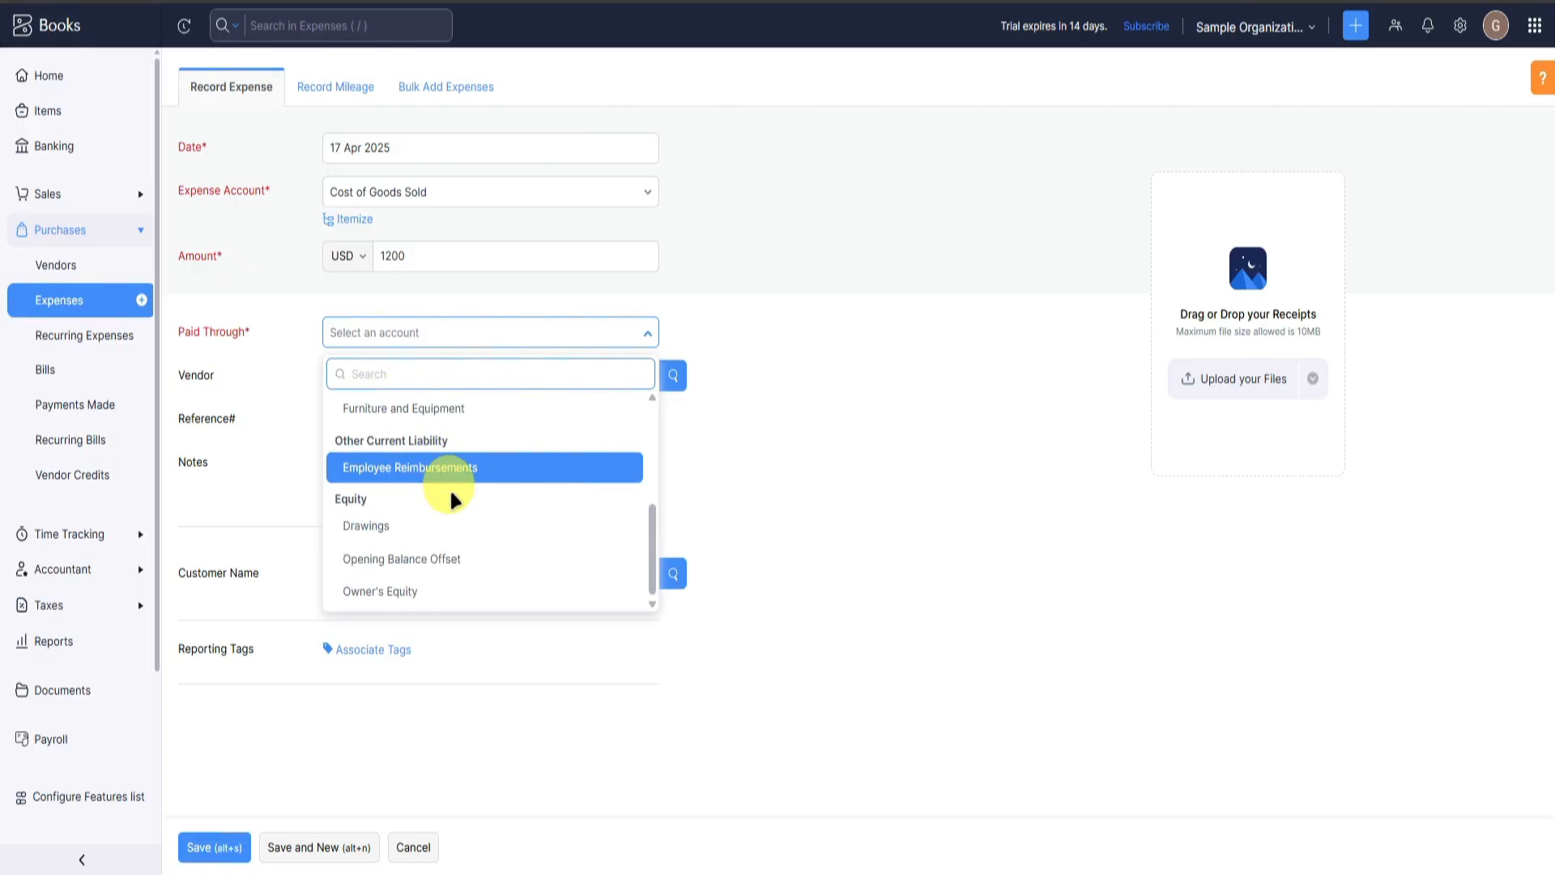
pyautogui.scroll(5, 448, 483)
pyautogui.click(411, 438)
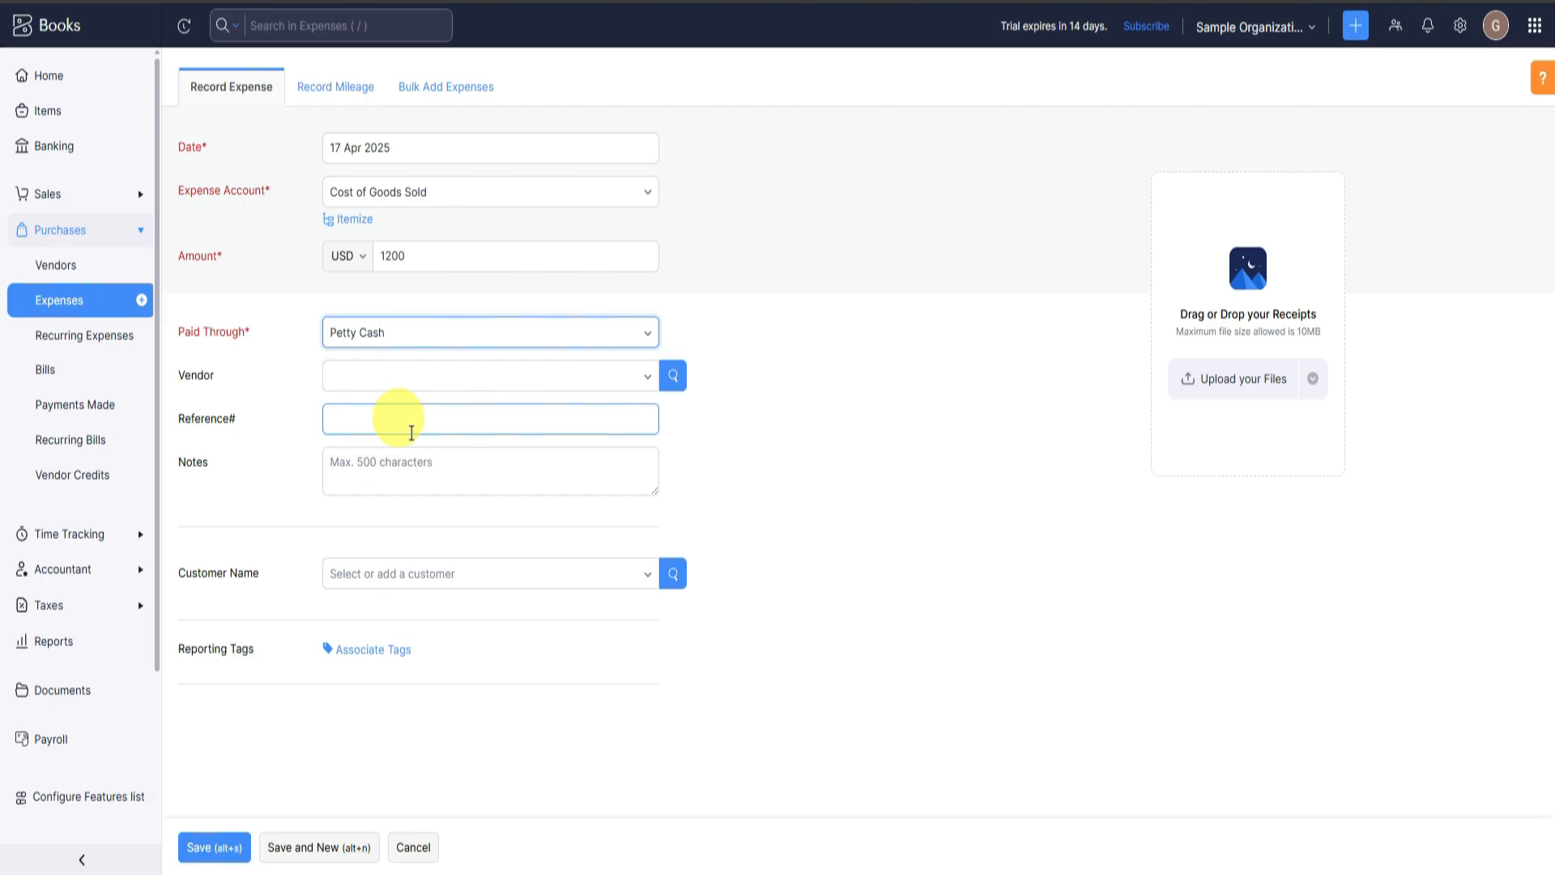
# Leave the expense's vendor and notes empty and enter 234234234 as its reference number.
pyautogui.click(409, 375)
pyautogui.click(474, 377)
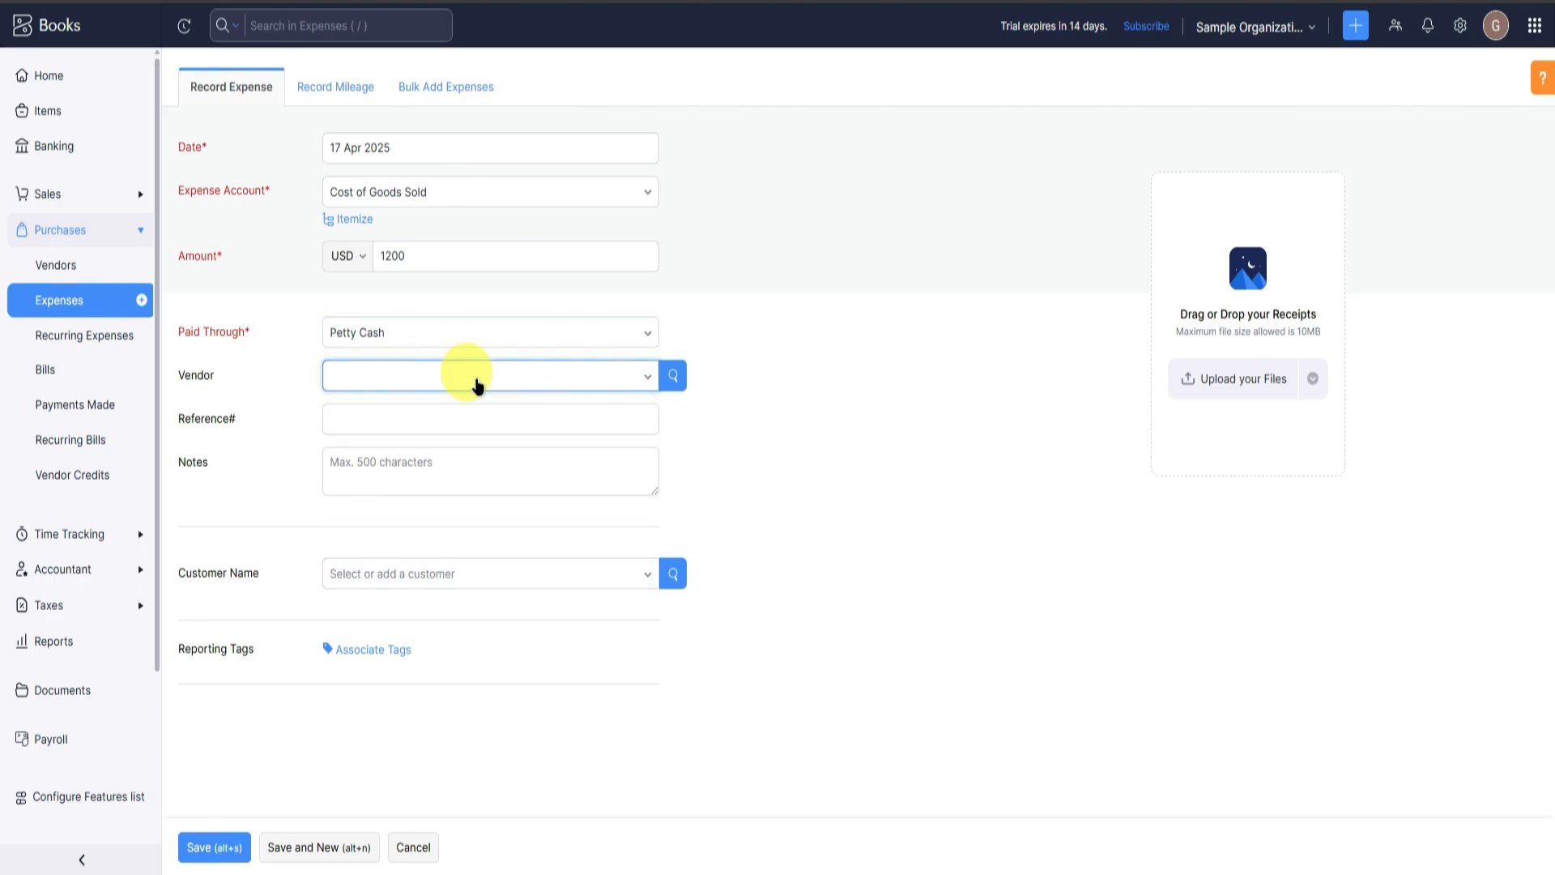
pyautogui.click(425, 417)
pyautogui.write('234234234')
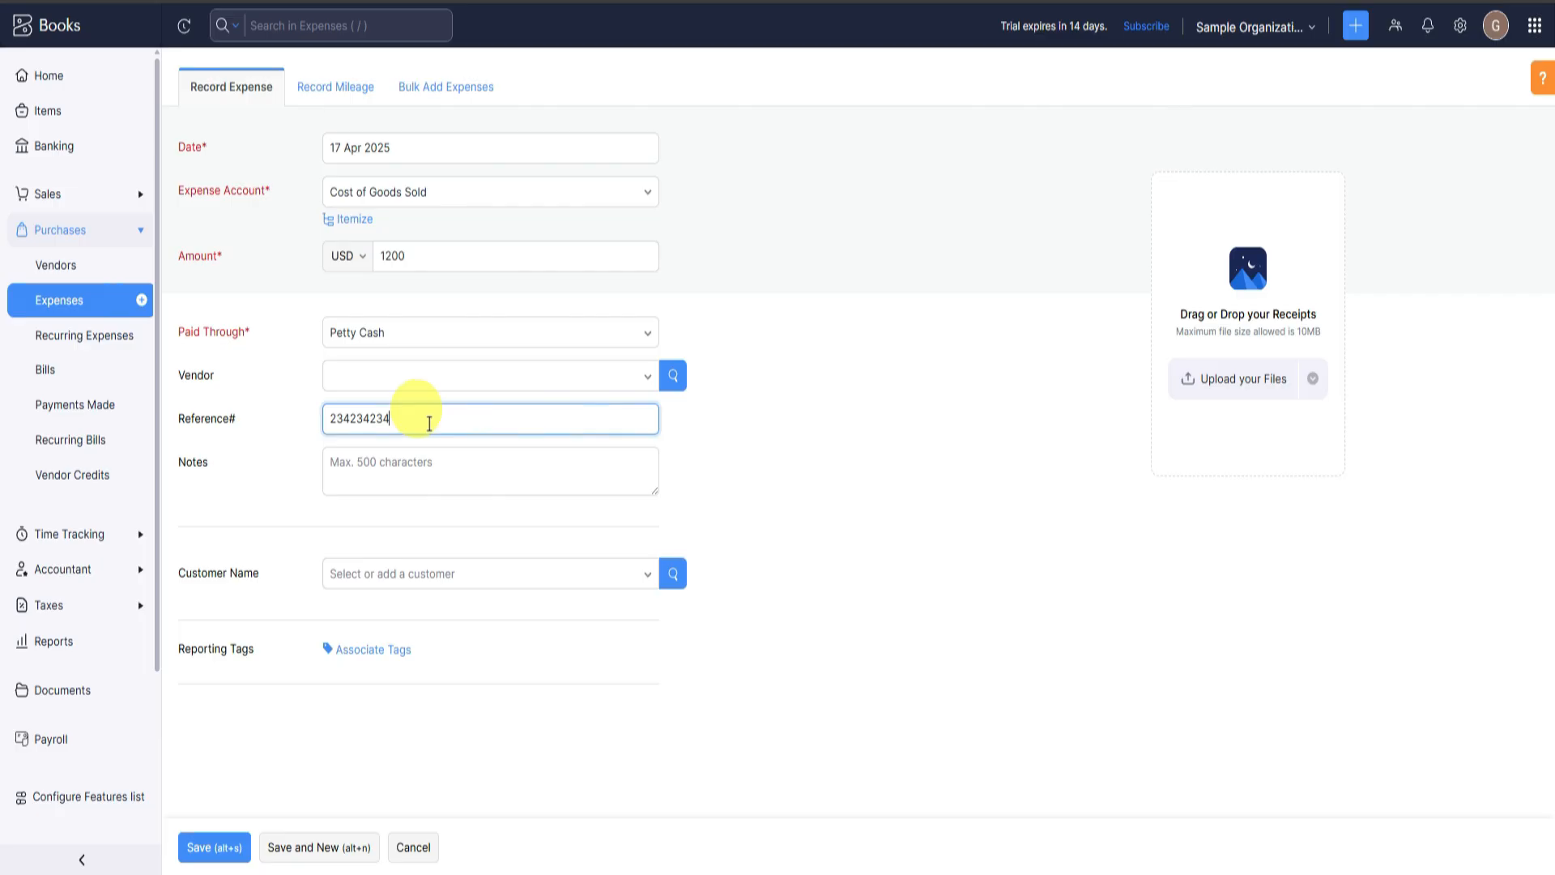
pyautogui.click(427, 480)
# Assign the expense to the customer Sample Company without a project and save it.
pyautogui.click(464, 582)
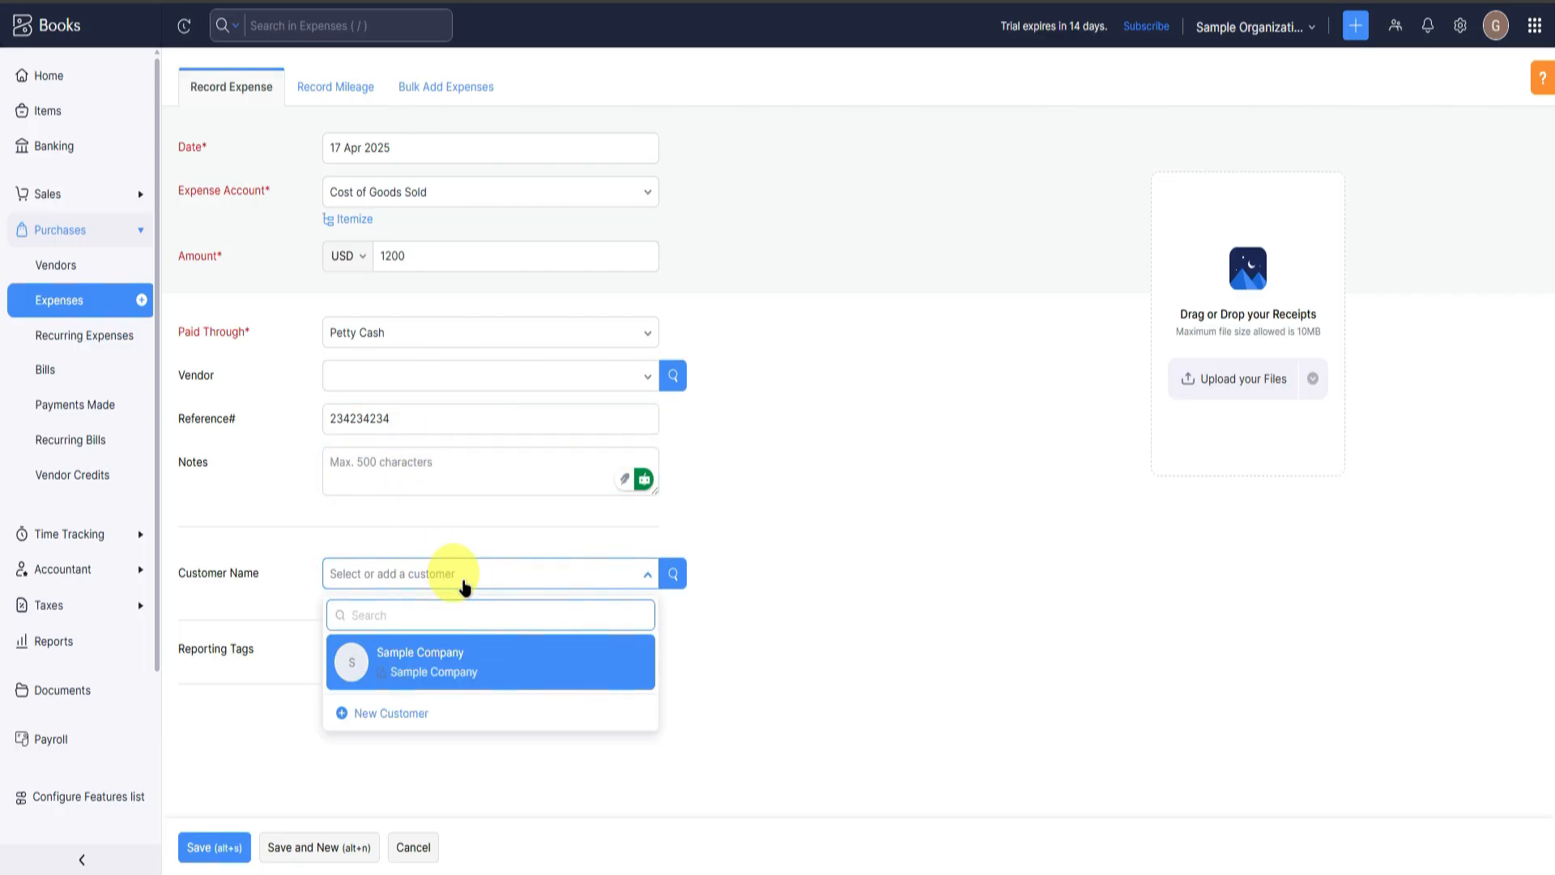
pyautogui.click(476, 648)
pyautogui.click(465, 616)
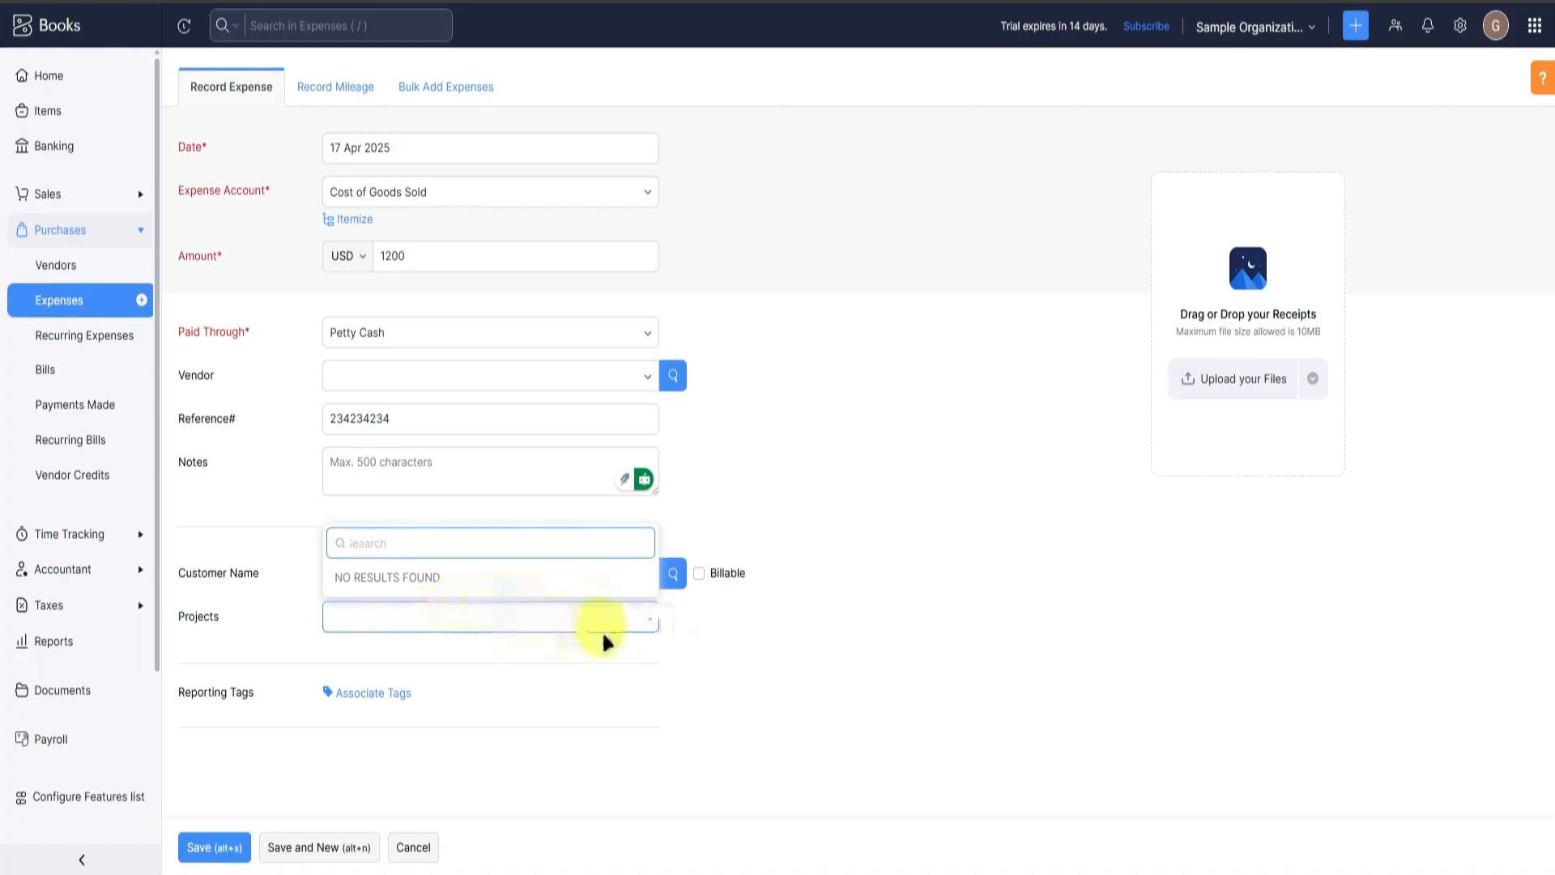
pyautogui.click(753, 648)
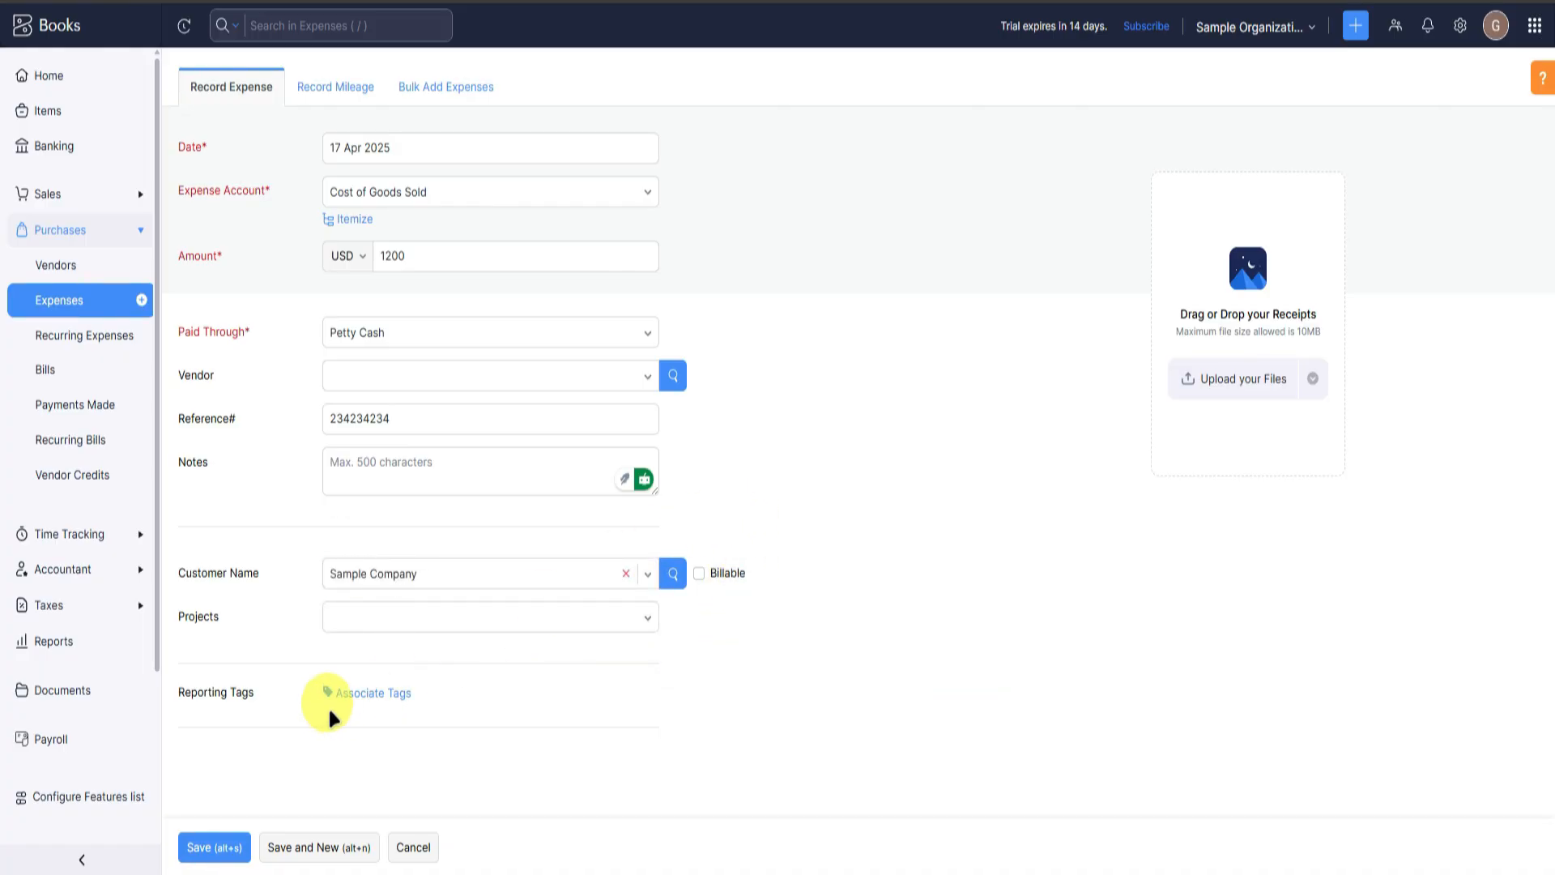
pyautogui.click(221, 848)
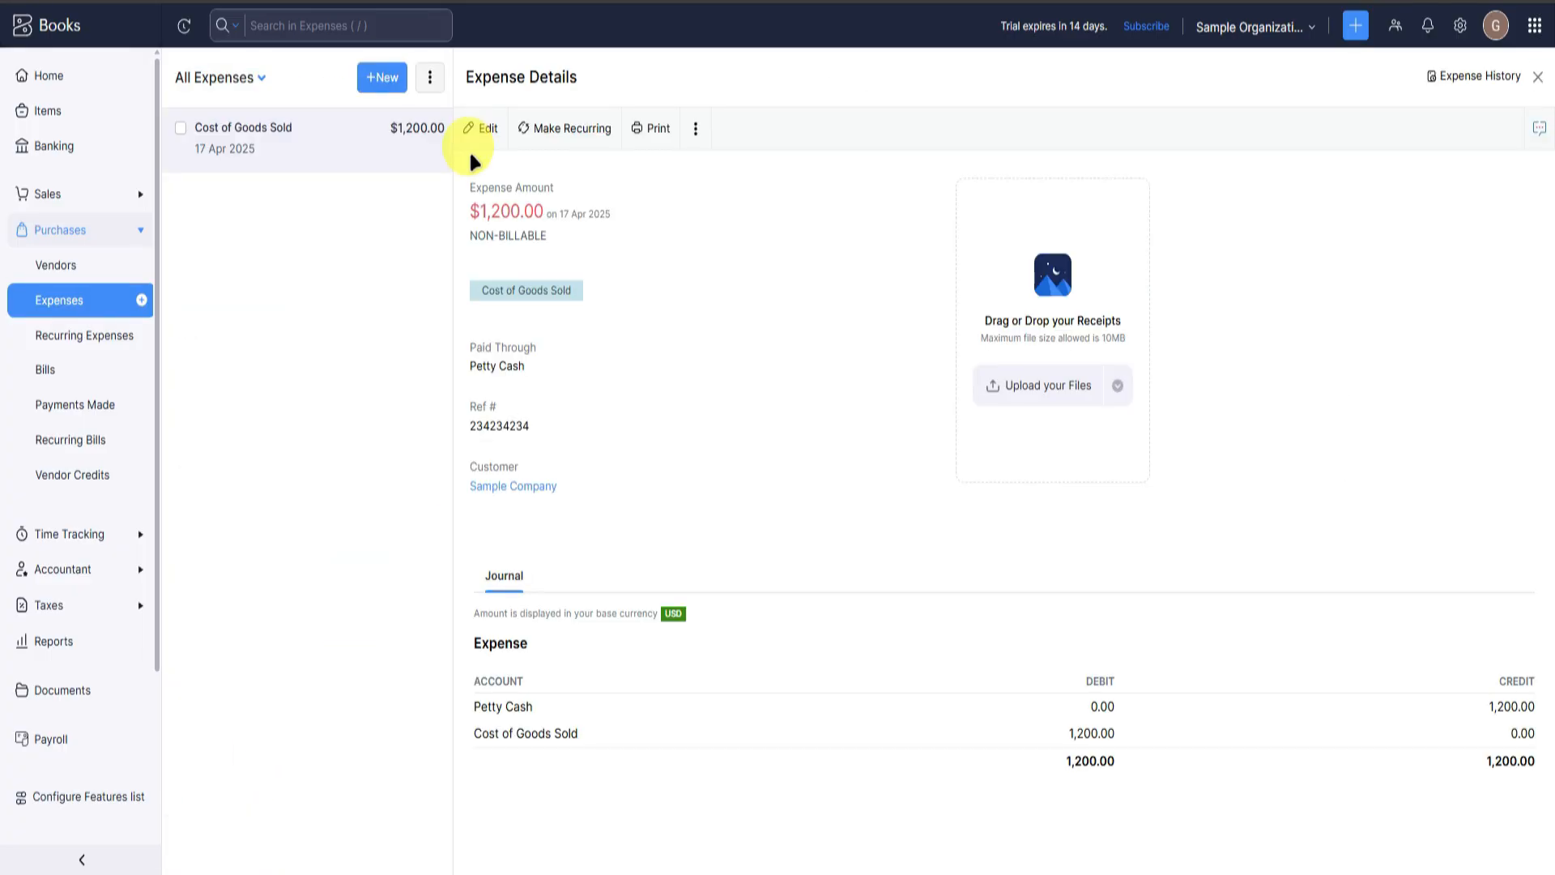
# Open a new recurring expense form and review its schedule, account and payment fields.
pyautogui.click(81, 336)
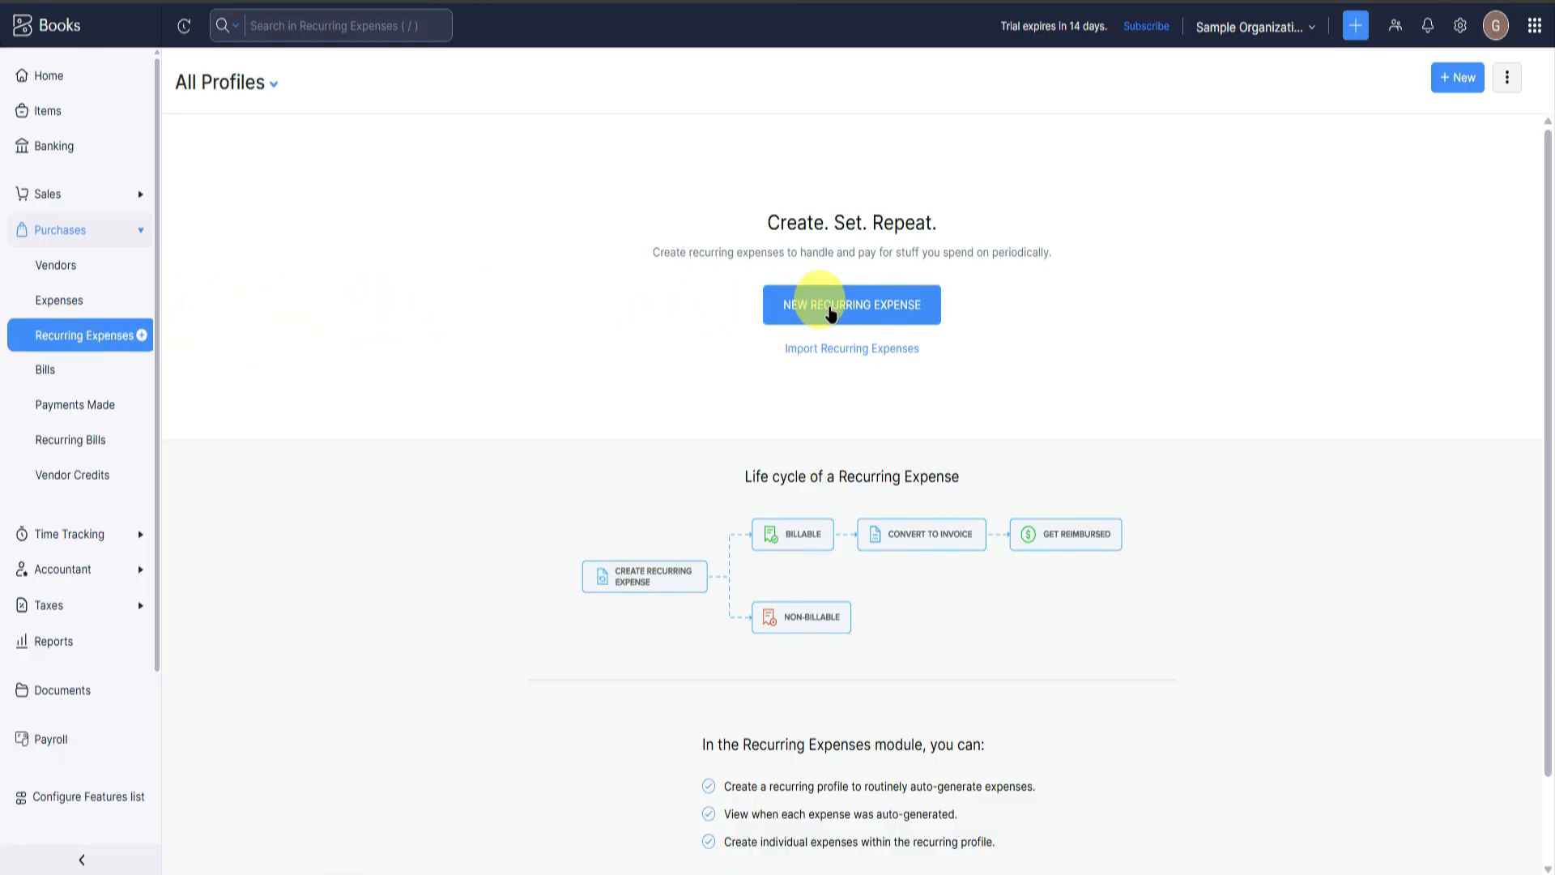
pyautogui.click(838, 306)
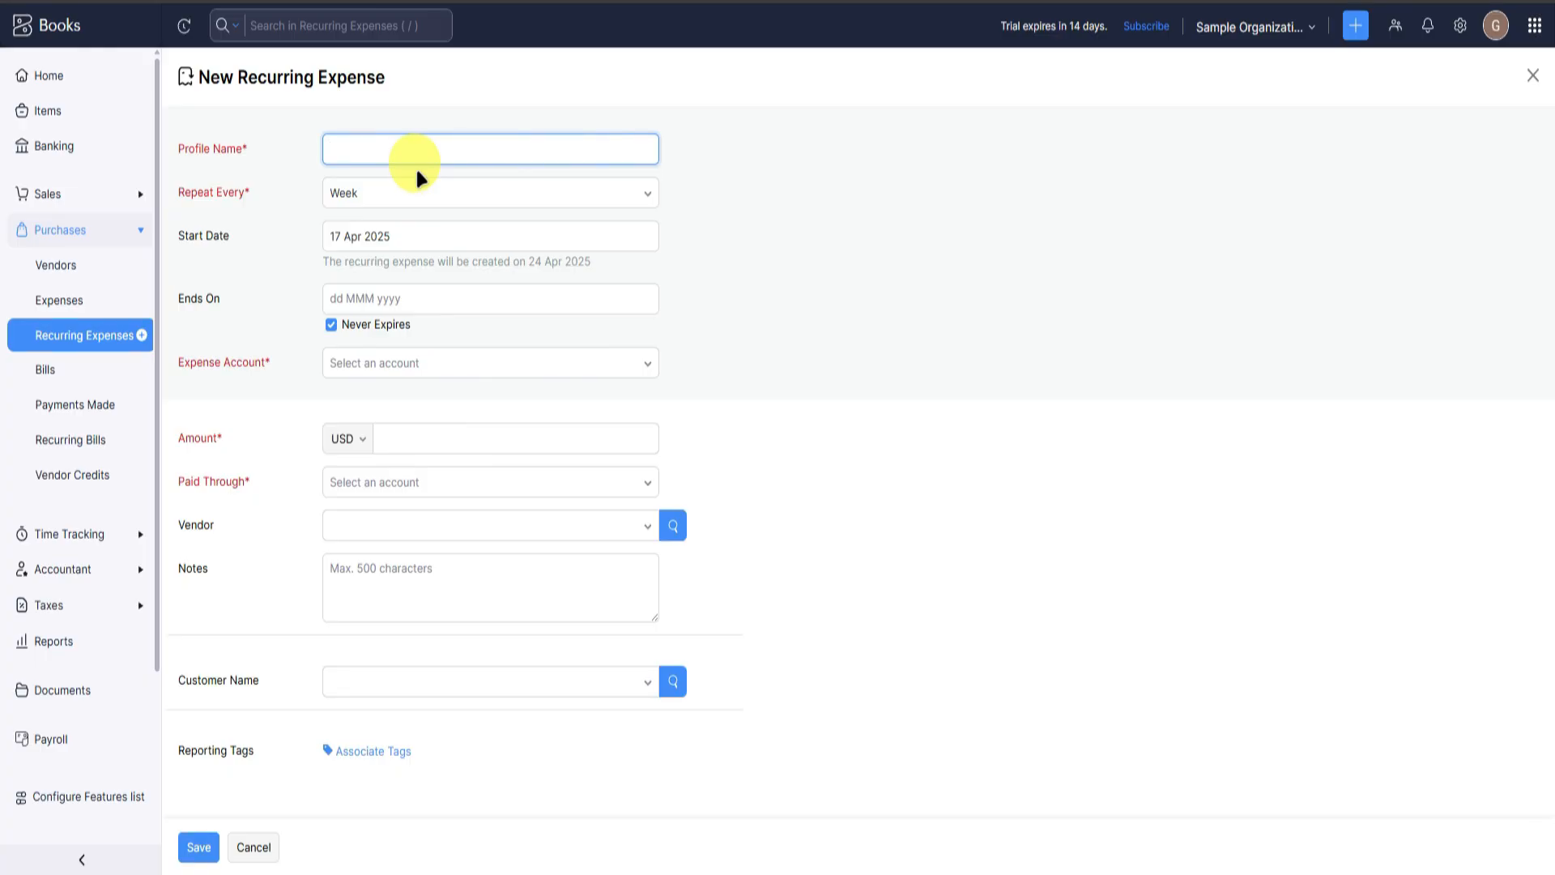
pyautogui.click(392, 237)
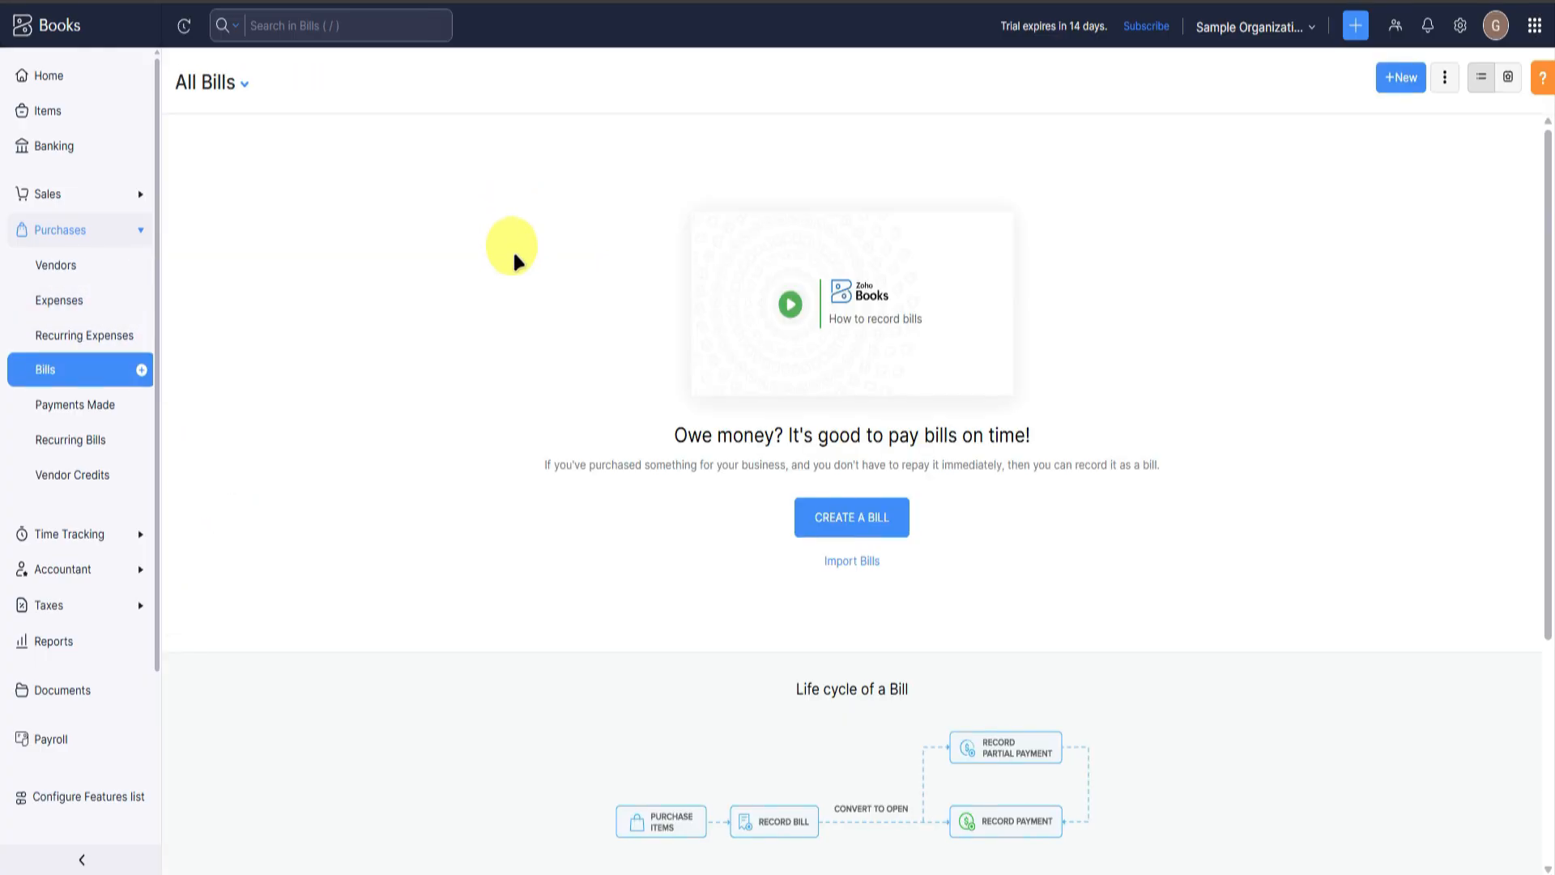
# Start a new bill and open the form for adding a new vendor from it.
pyautogui.click(817, 512)
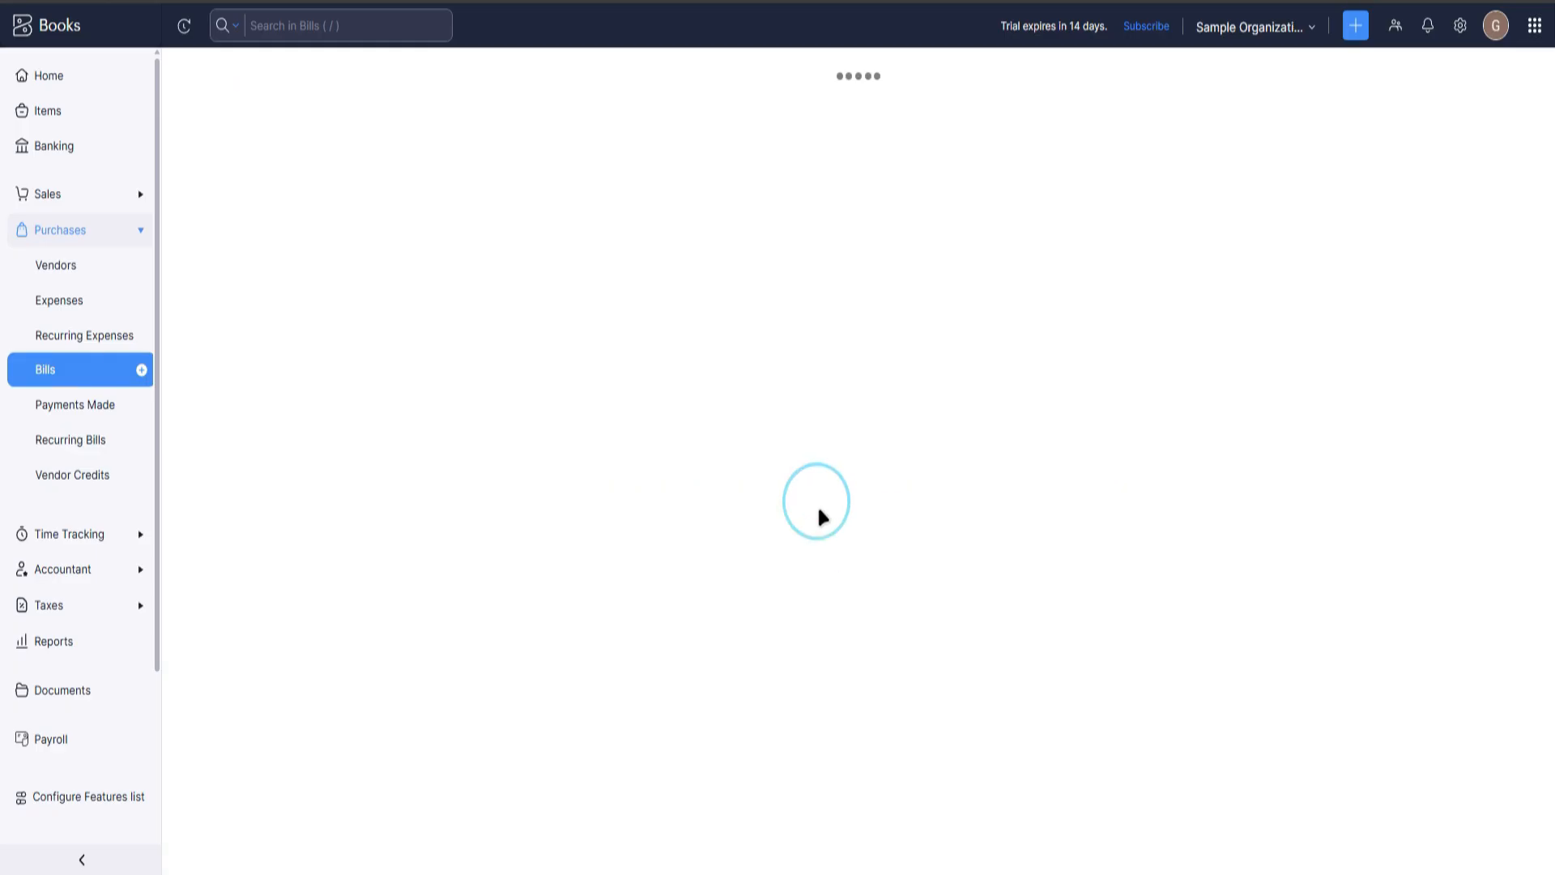
pyautogui.click(381, 155)
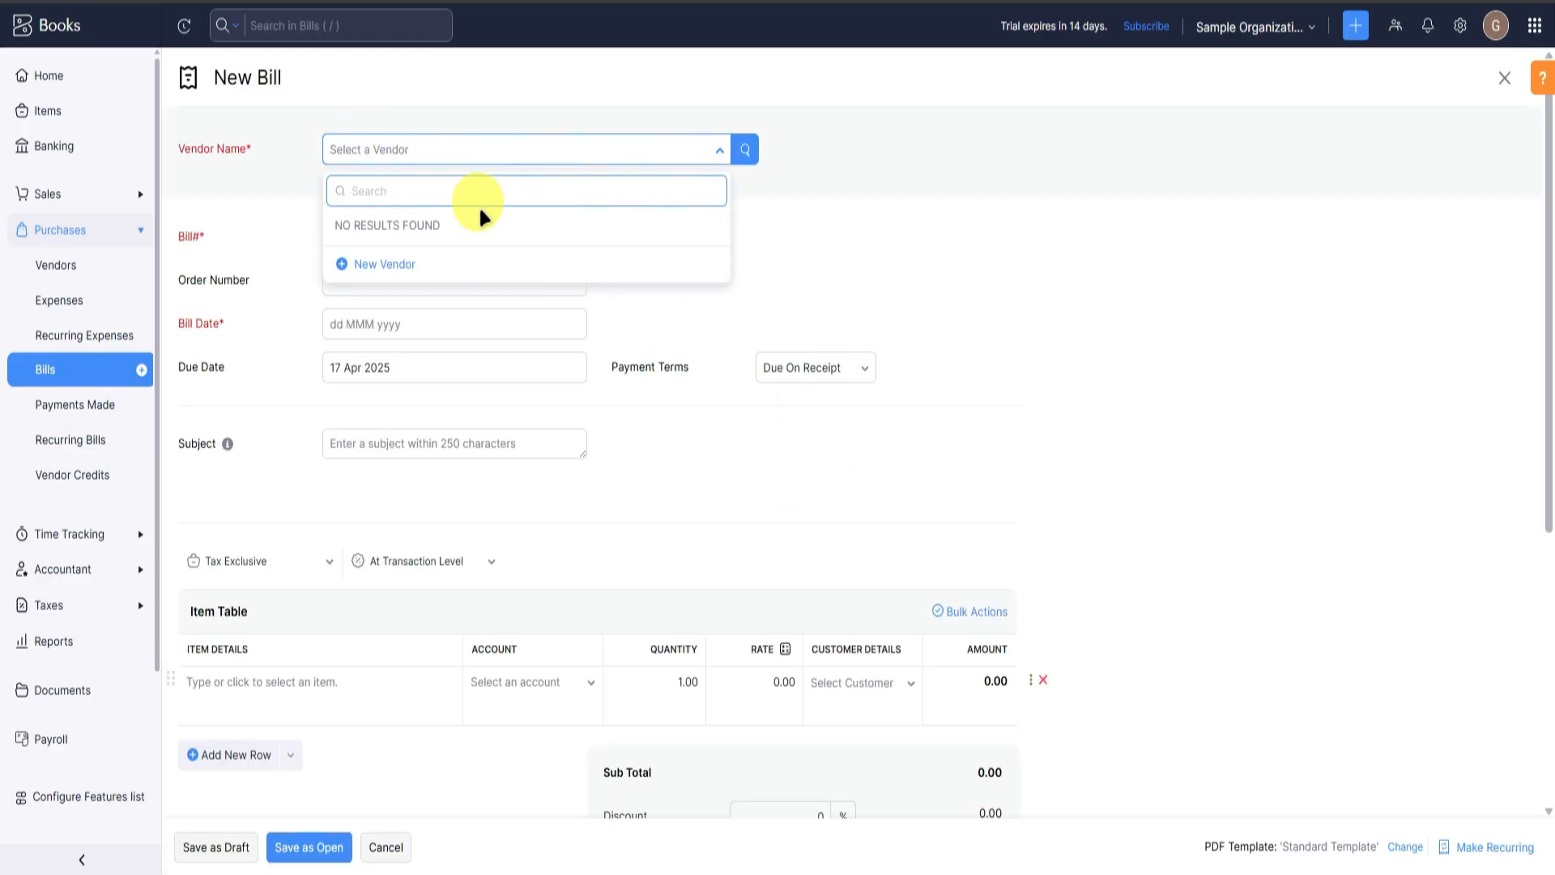
pyautogui.click(386, 265)
# Fill in the new vendor's primary contact with the salutation Mr. and the contact's first and last name.
pyautogui.click(603, 91)
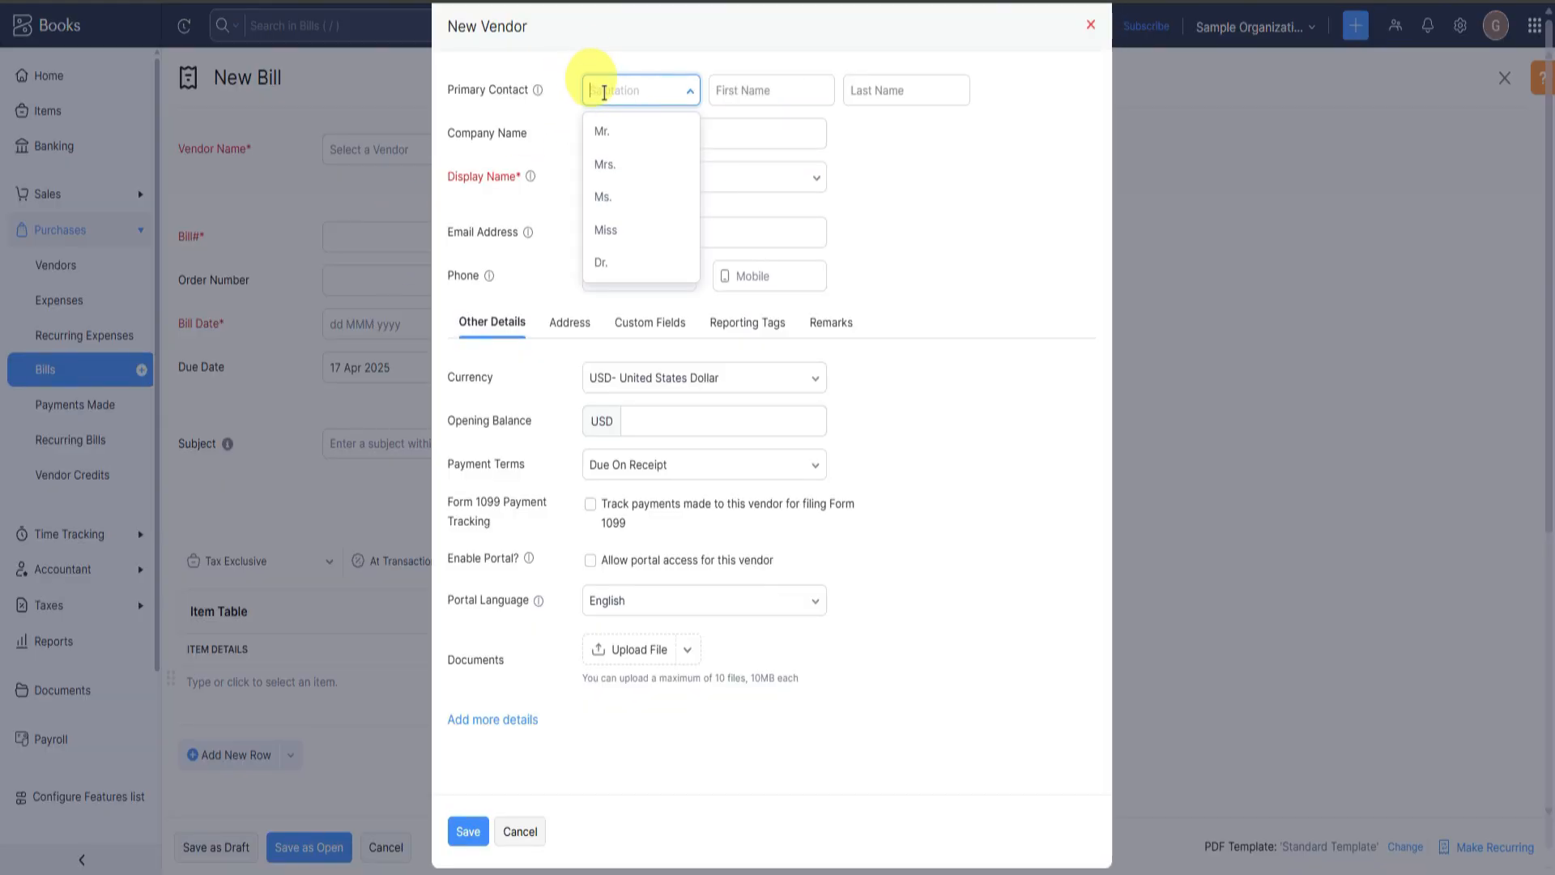
pyautogui.click(603, 132)
pyautogui.click(743, 87)
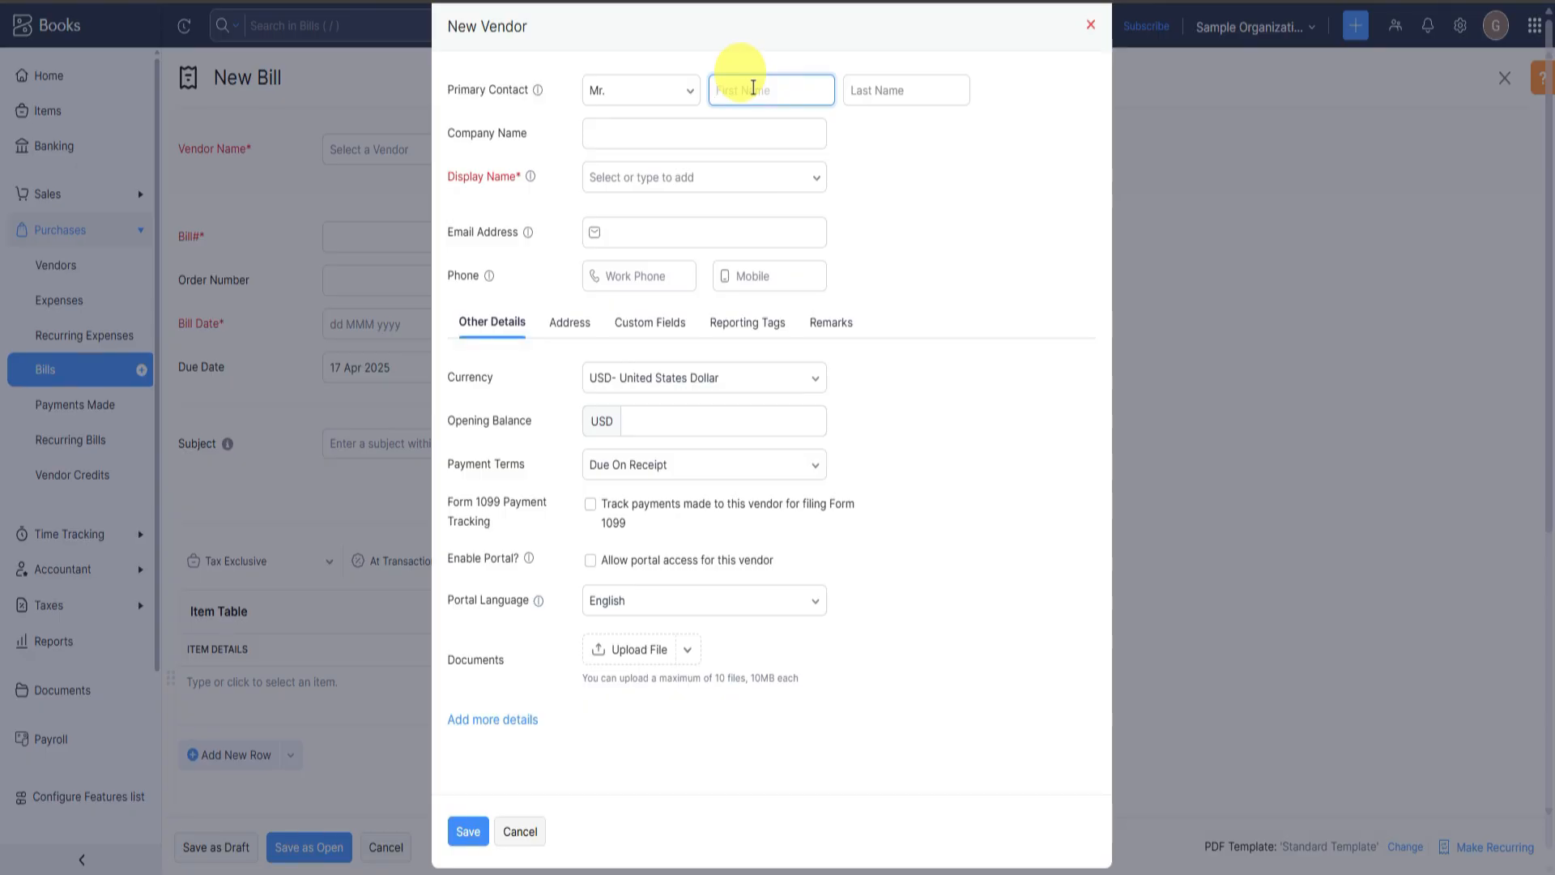
pyautogui.click(890, 90)
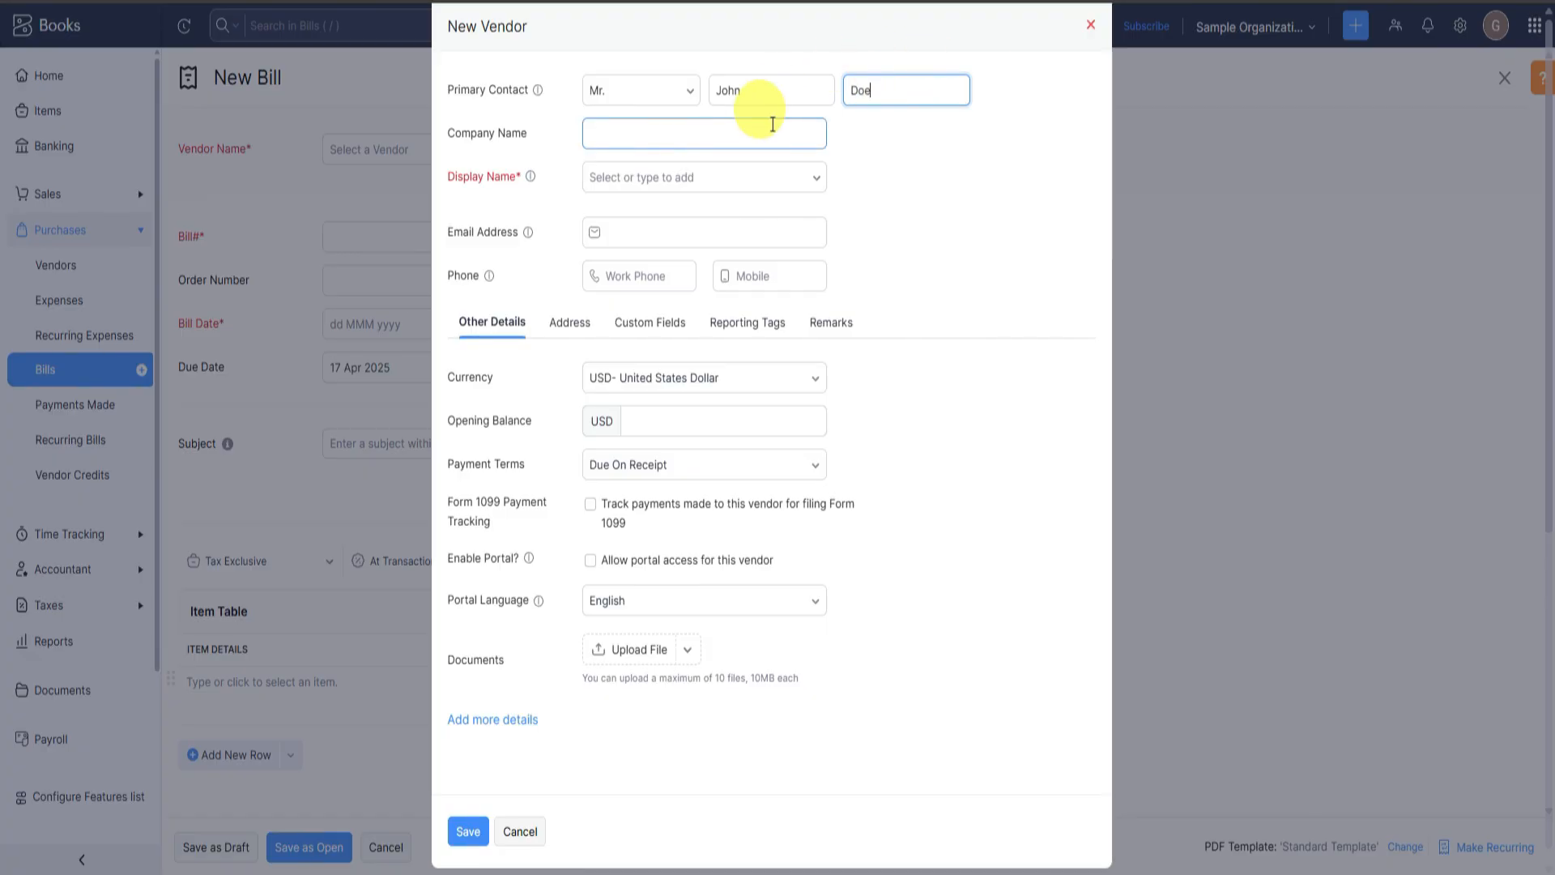
# Set the vendor's company name and display name to Sample Company and save the vendor.
pyautogui.click(762, 136)
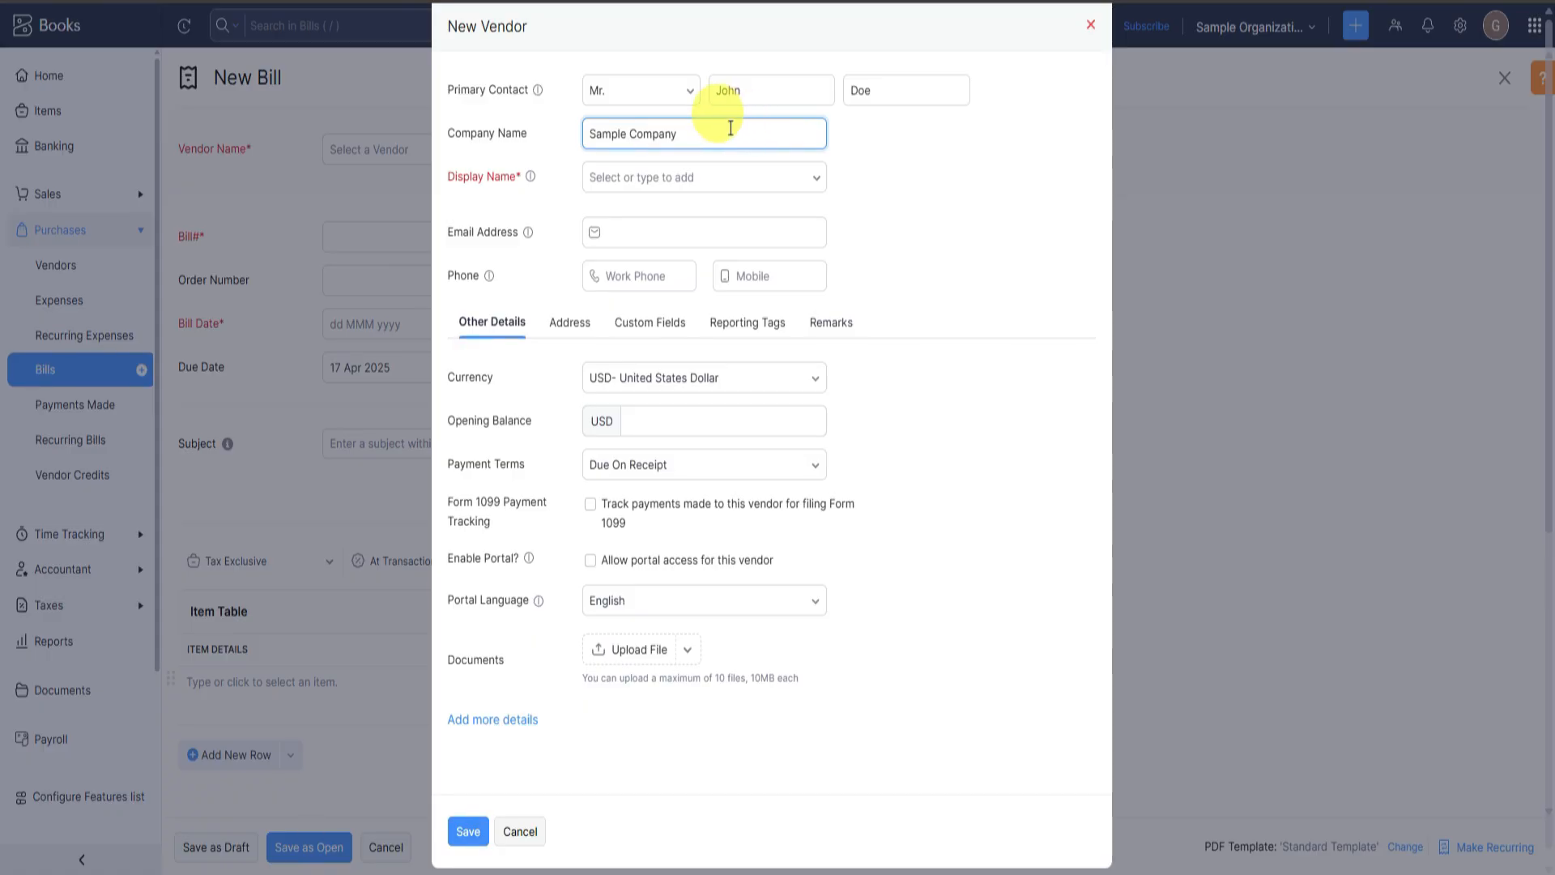
pyautogui.click(716, 175)
pyautogui.click(717, 217)
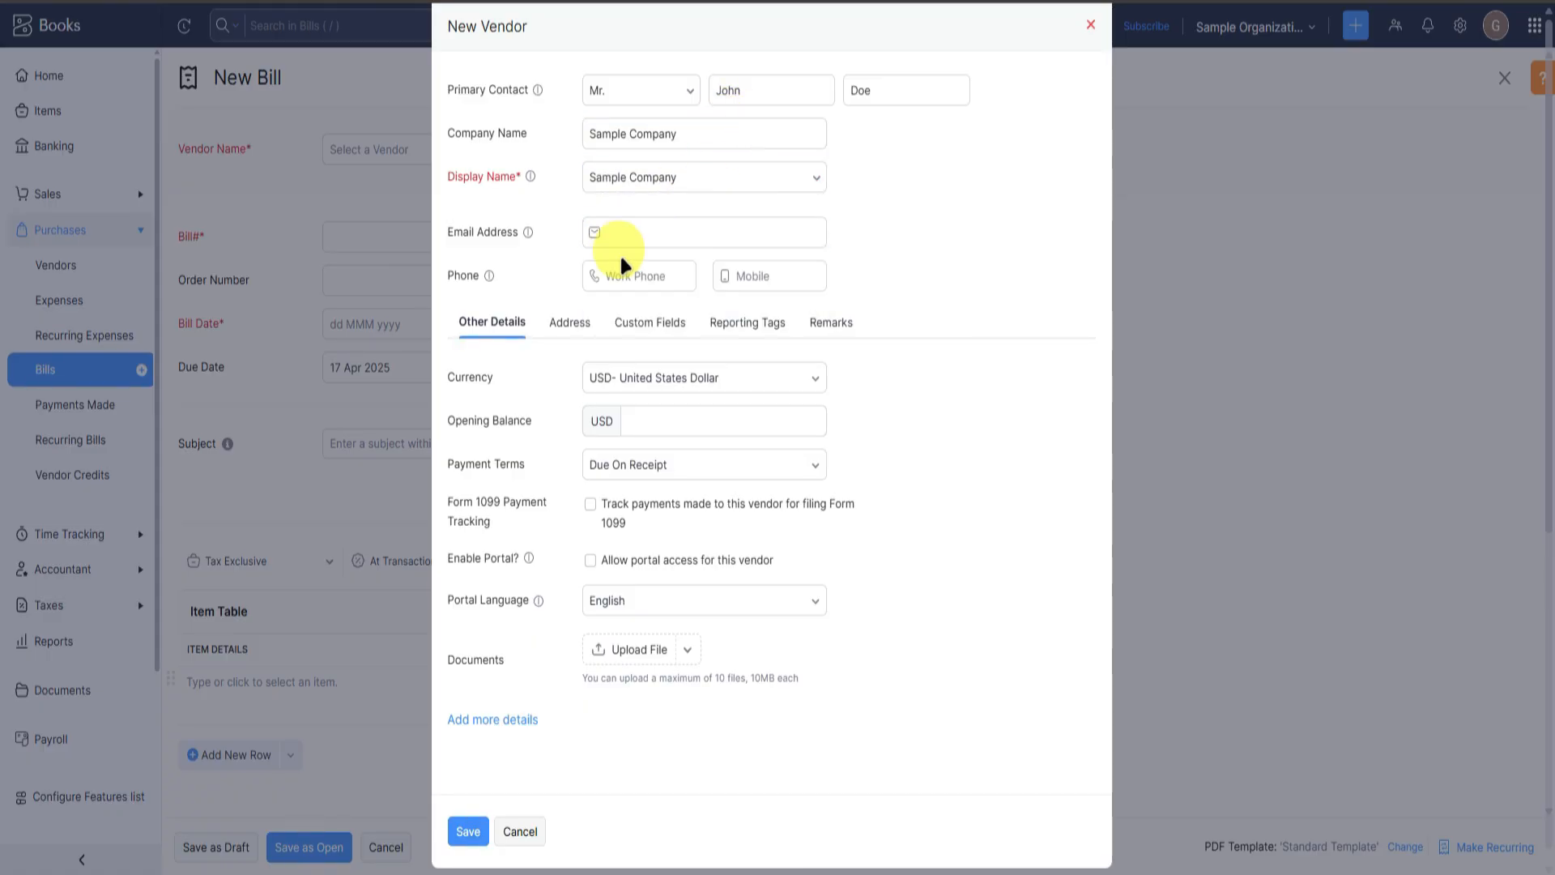
pyautogui.scroll(-1, 555, 400)
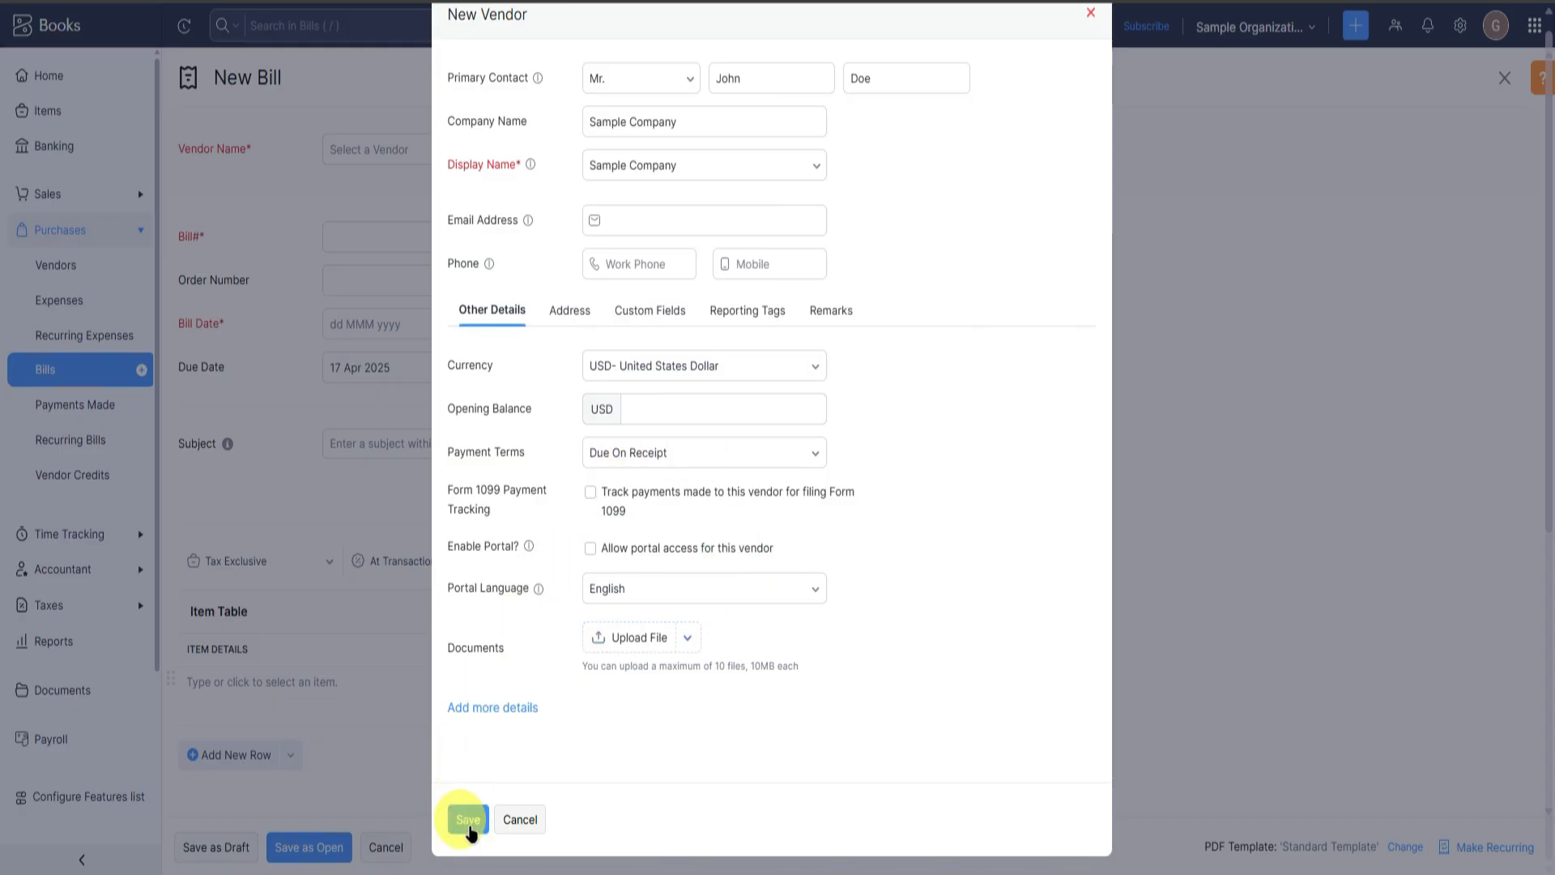
pyautogui.click(468, 820)
# Enter 23423423 as the bill number, fill in the order number, and set the bill date to 15 Apr 2025.
pyautogui.click(421, 308)
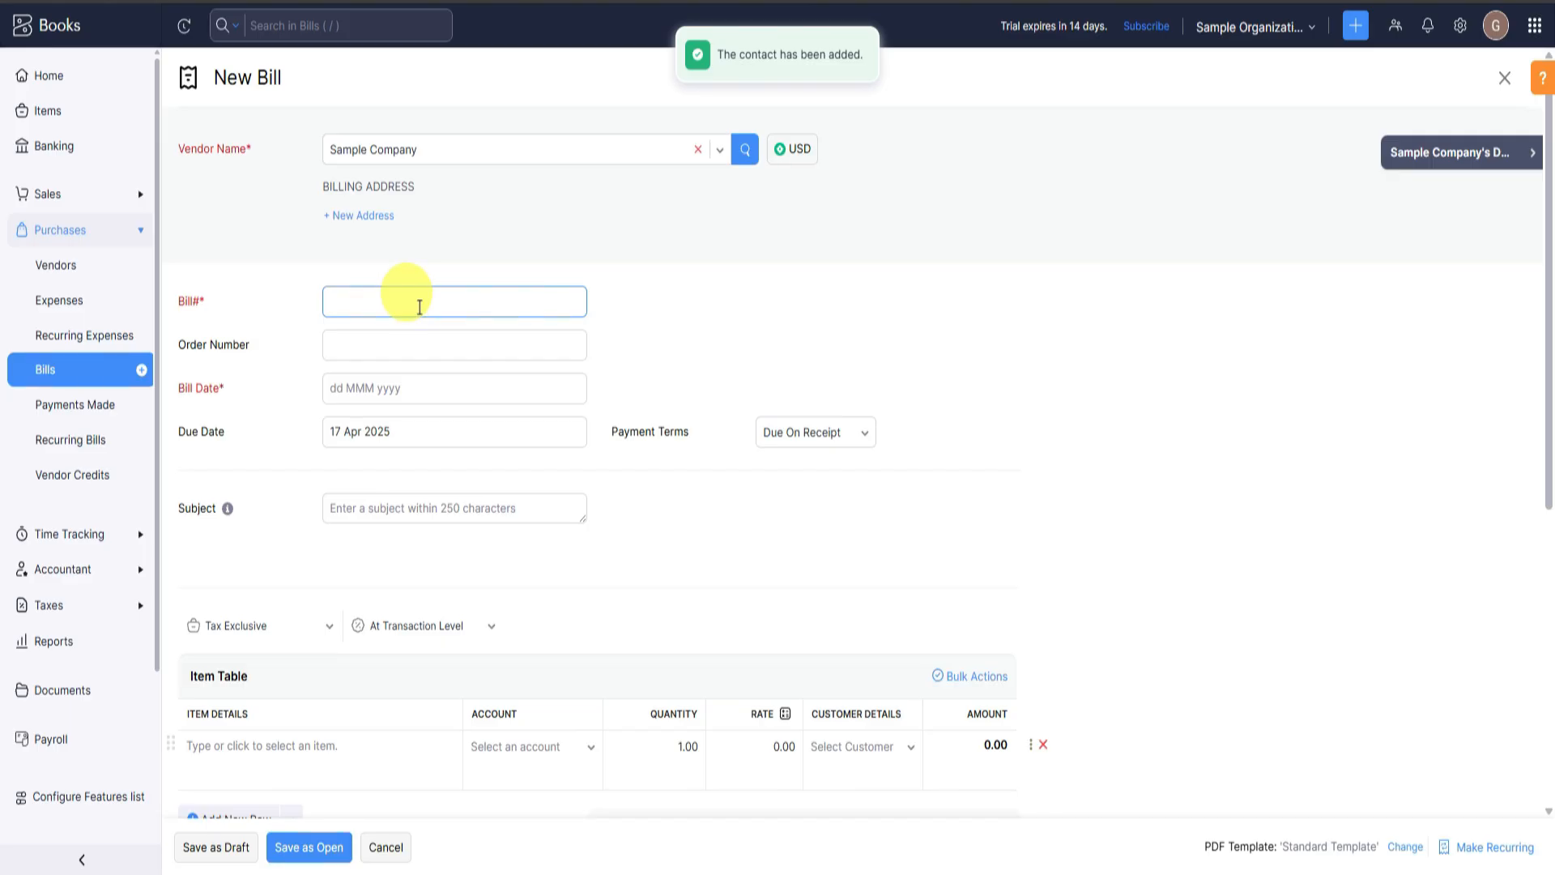
pyautogui.write('23423423')
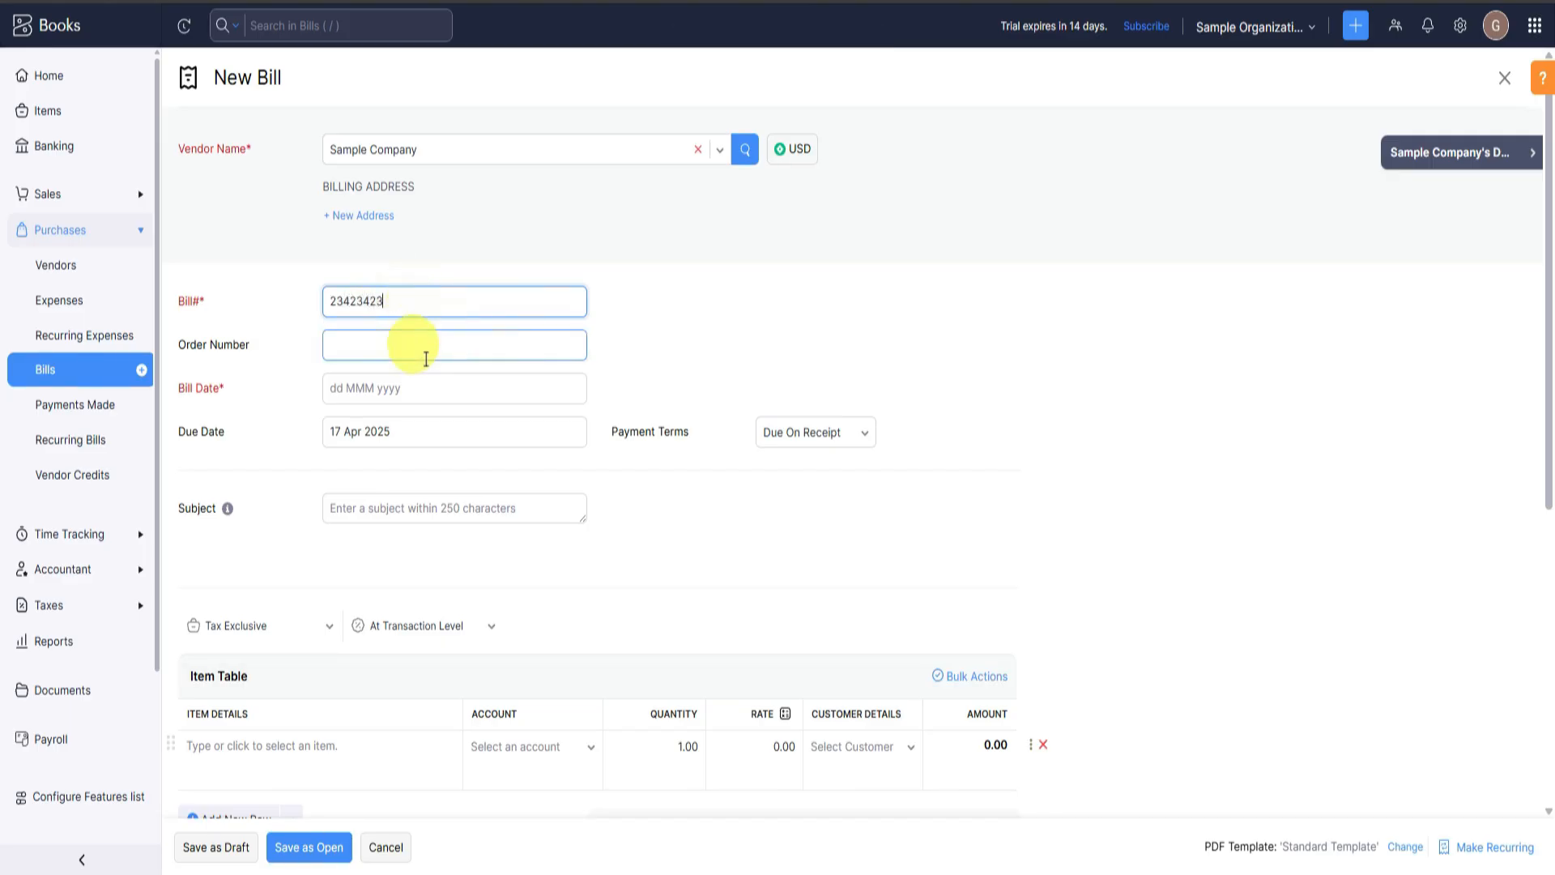
pyautogui.click(421, 348)
pyautogui.write('23423424')
pyautogui.click(423, 387)
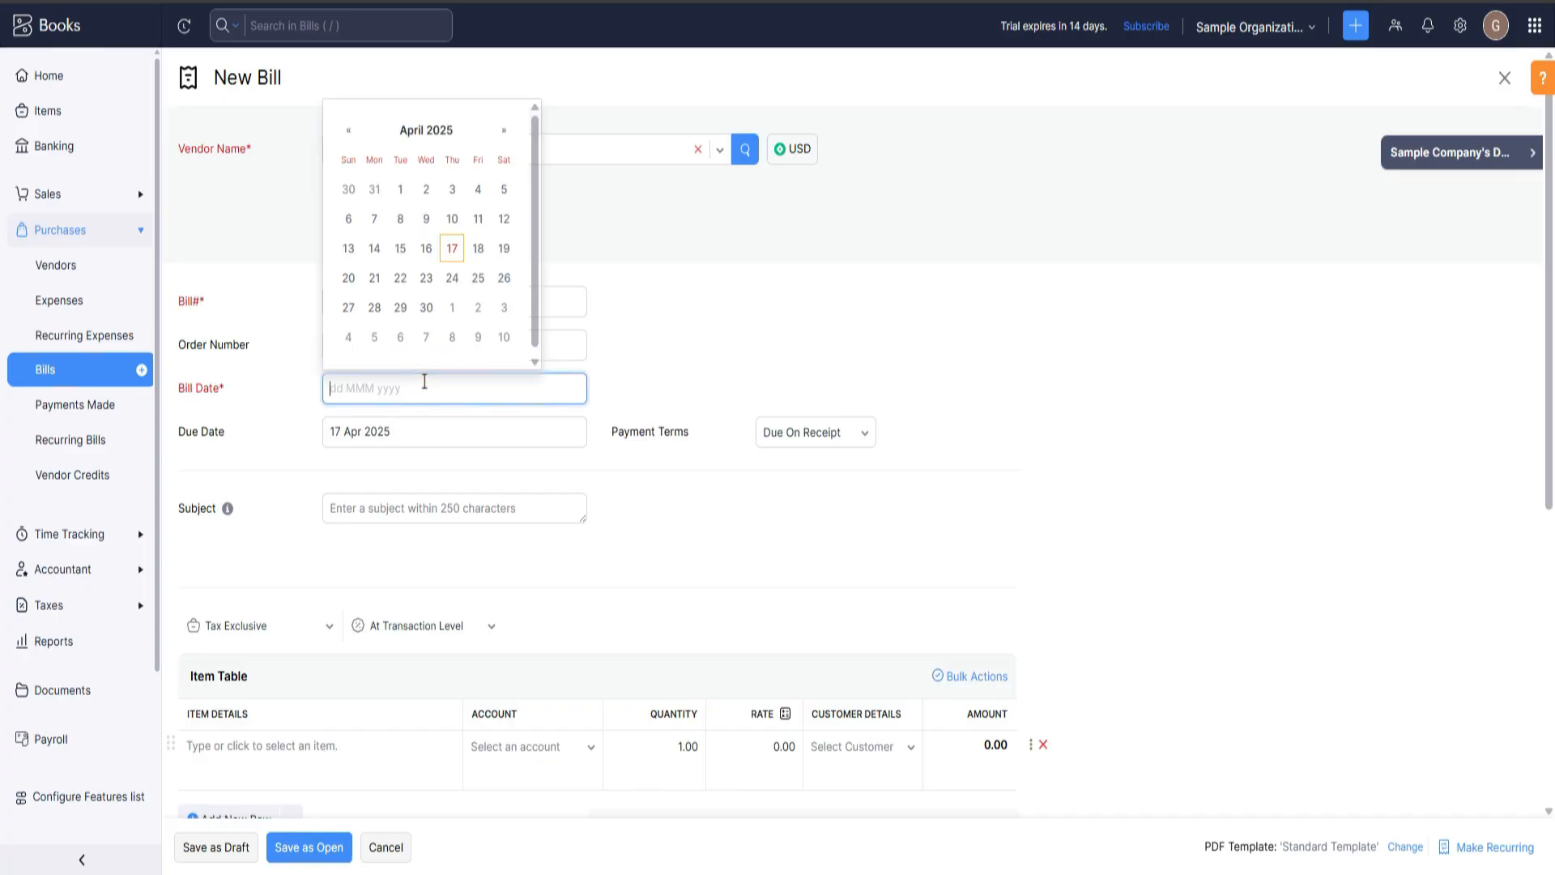
pyautogui.click(469, 246)
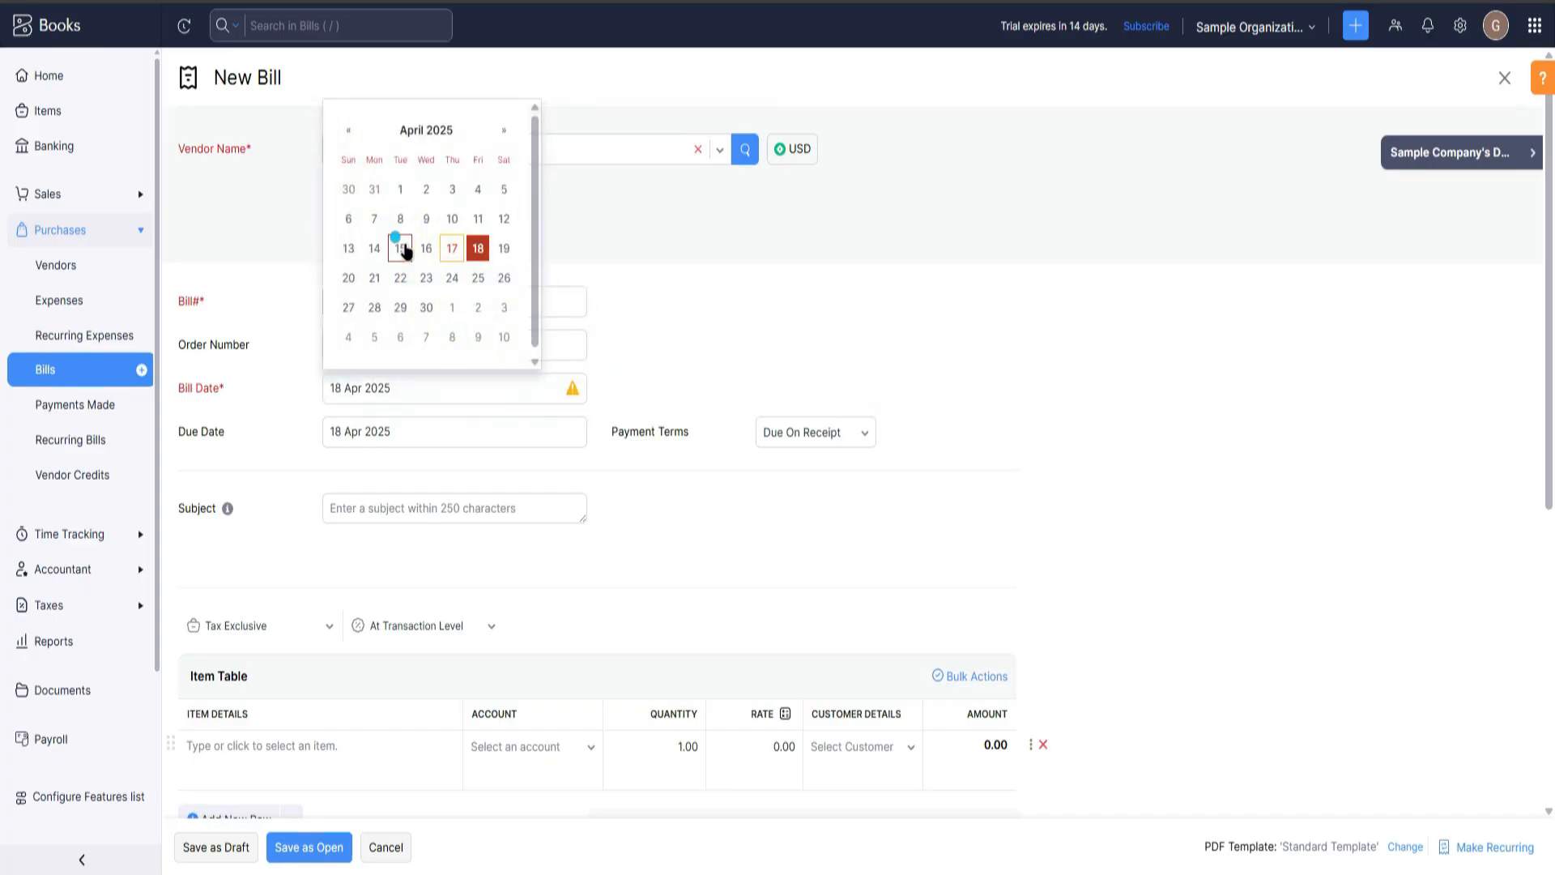
pyautogui.click(402, 247)
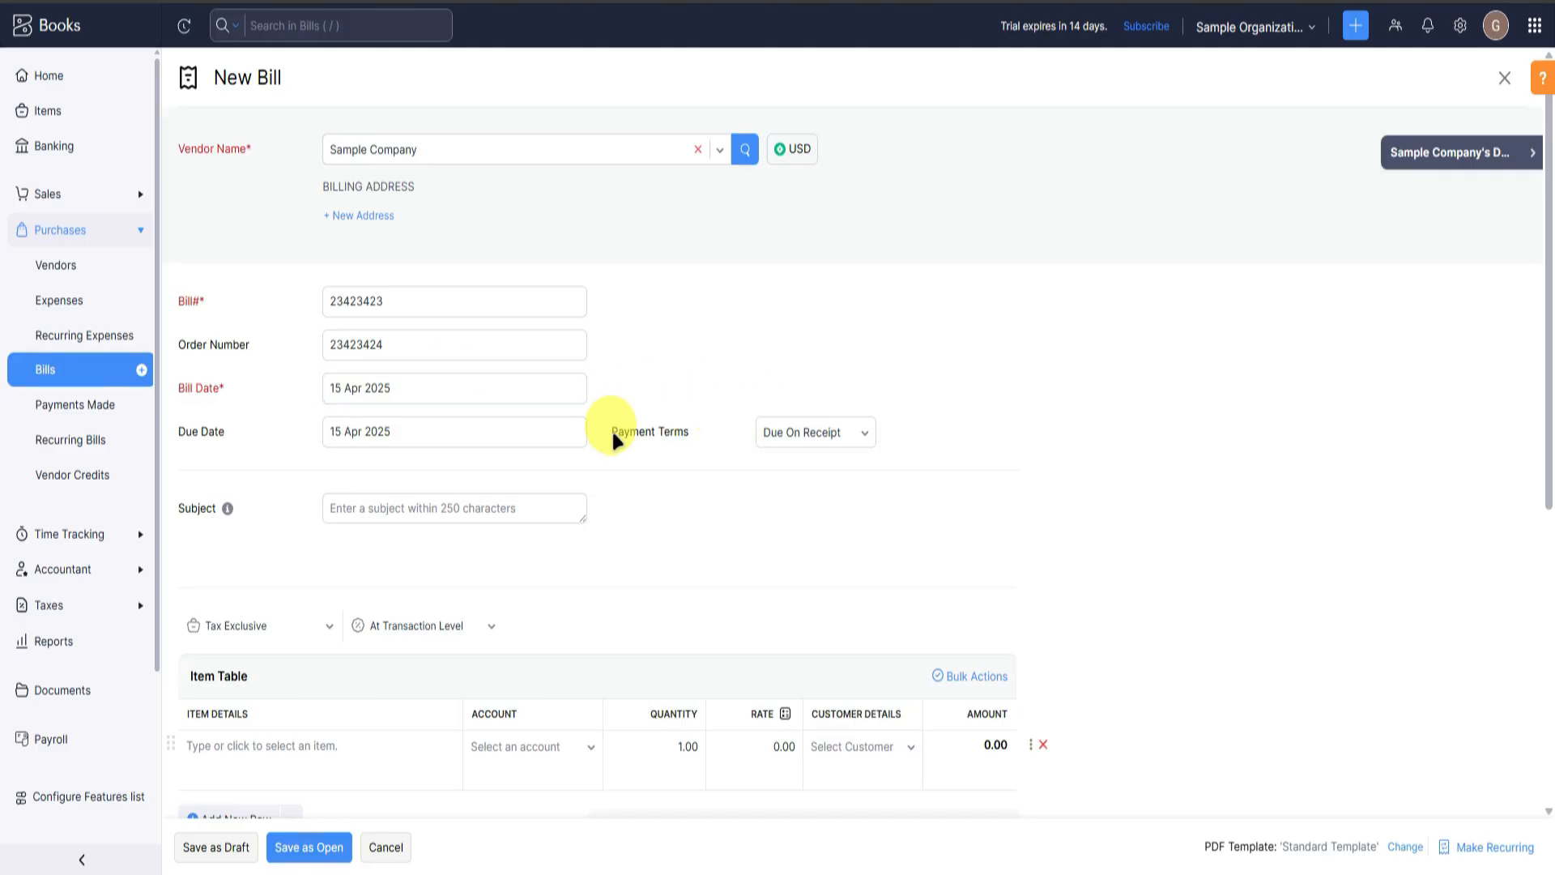
pyautogui.moveTo(611, 431); pyautogui.dragTo(680, 425)
# Add the Phone item to the bill's item table and save the bill as open.
pyautogui.scroll(-1, 562, 465)
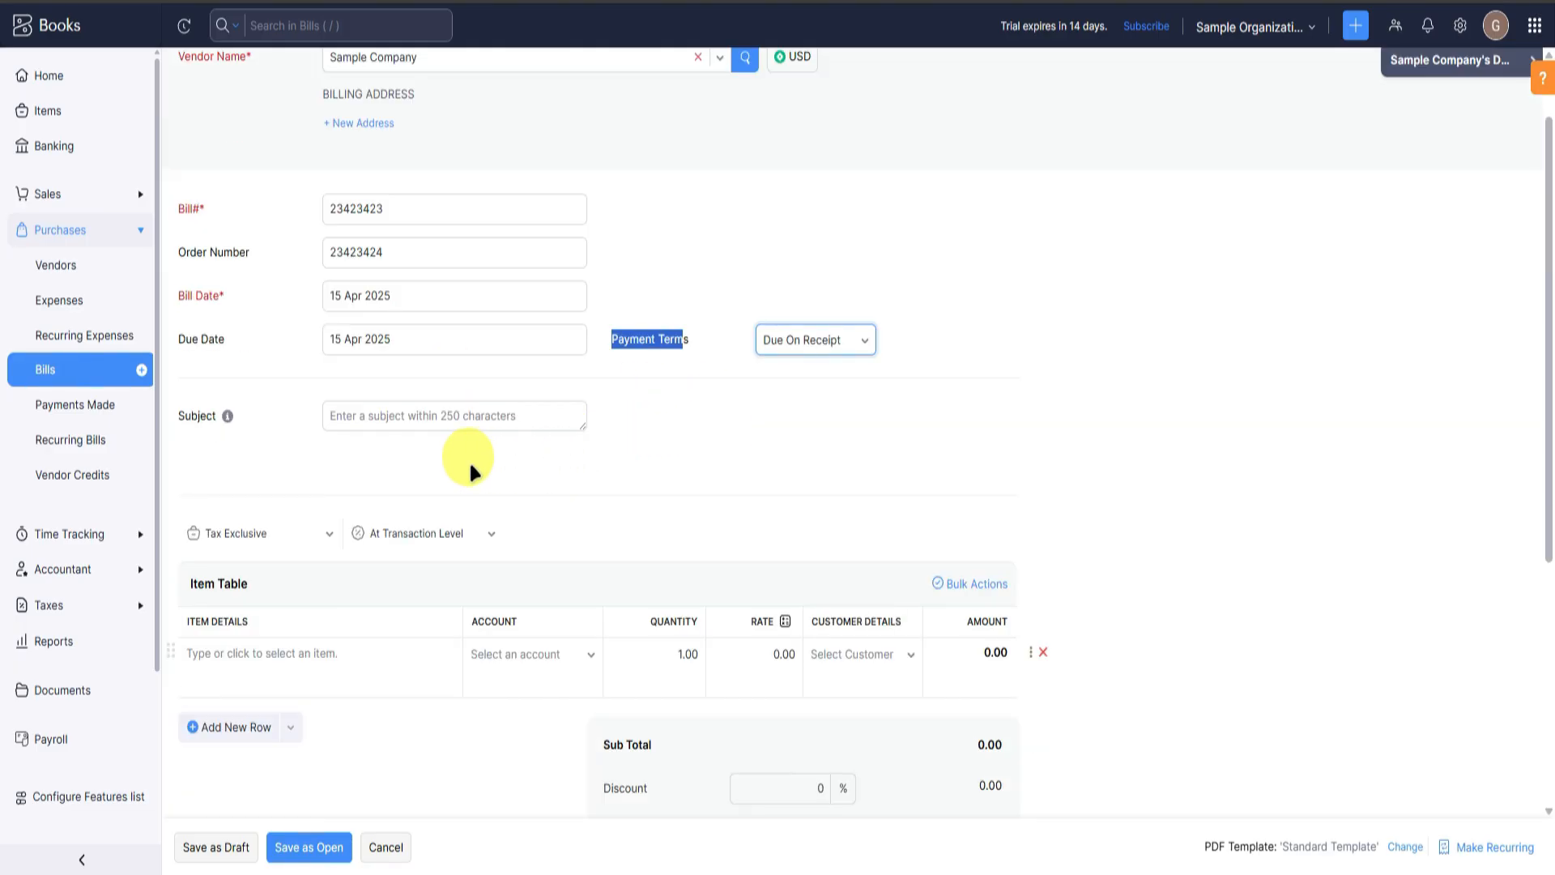
pyautogui.scroll(-2, 469, 454)
pyautogui.click(313, 477)
pyautogui.click(335, 552)
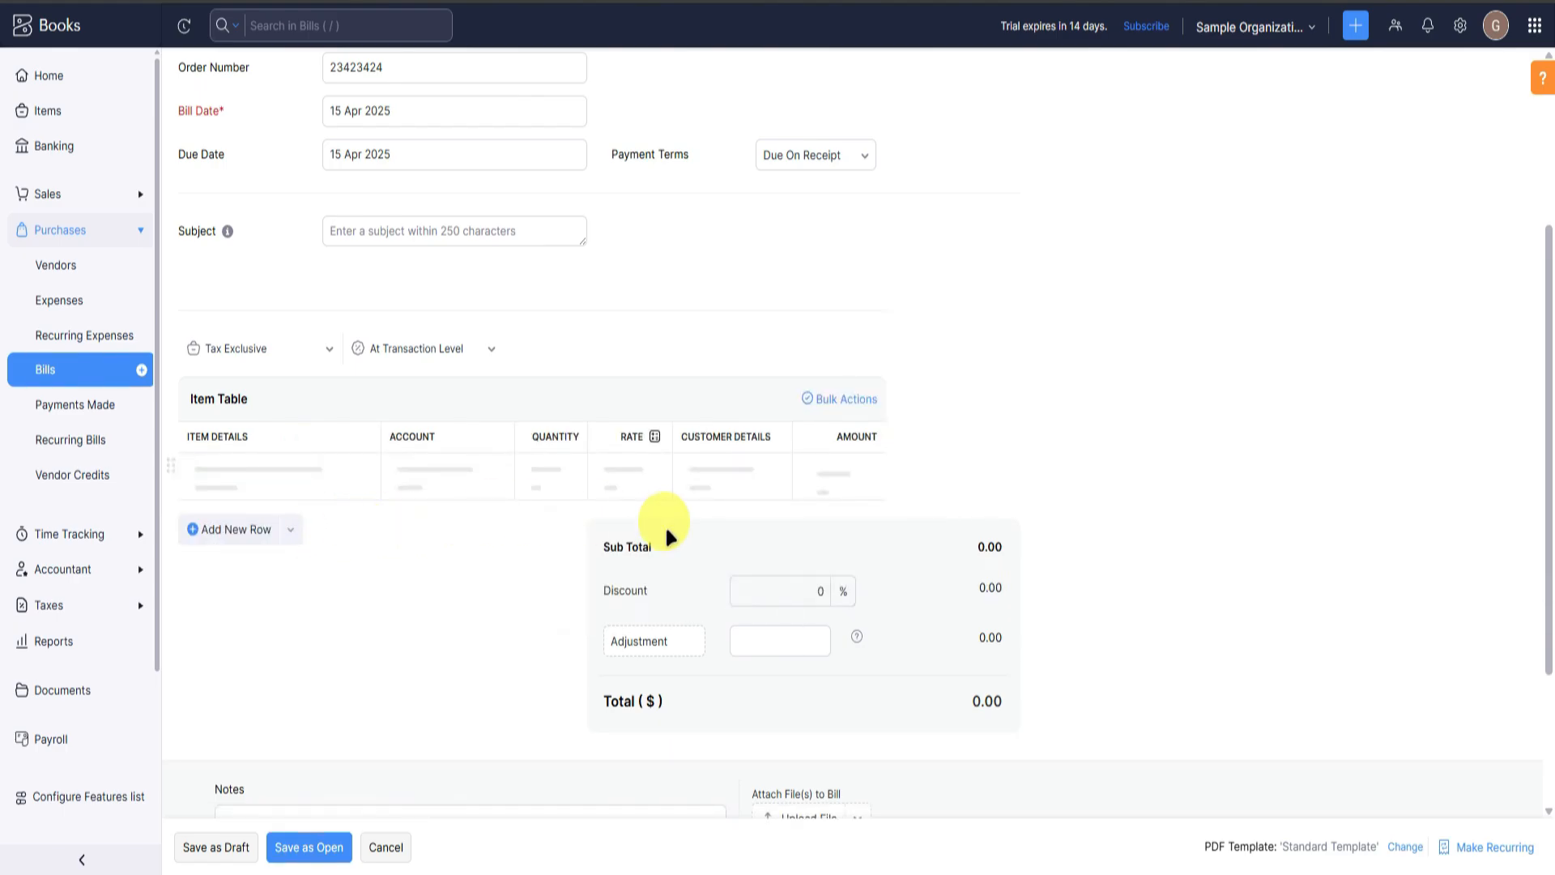
pyautogui.scroll(-4, 565, 555)
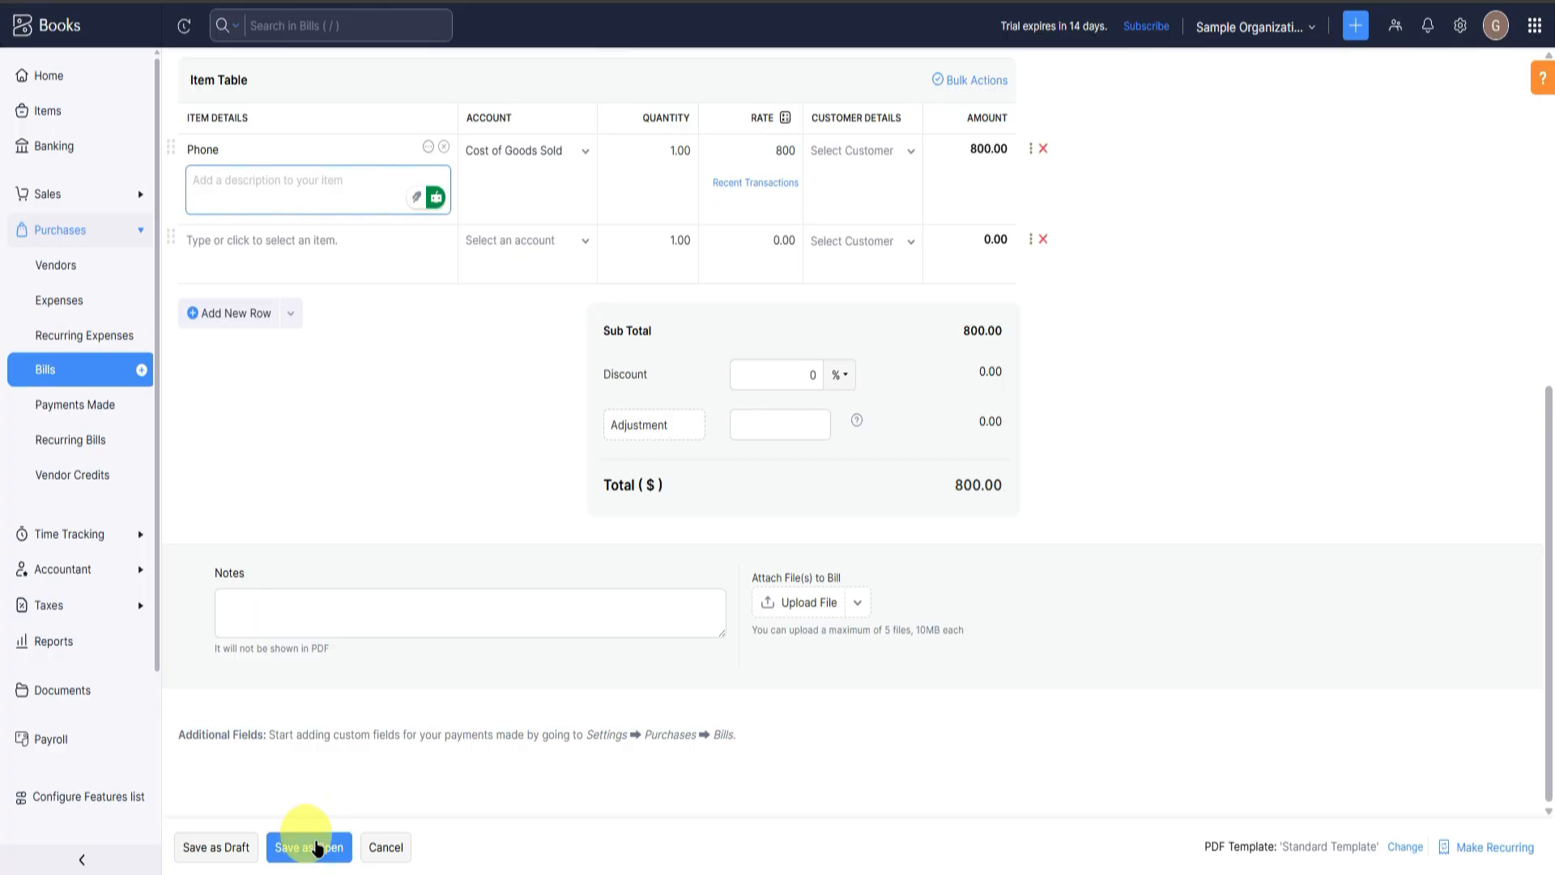
pyautogui.click(317, 848)
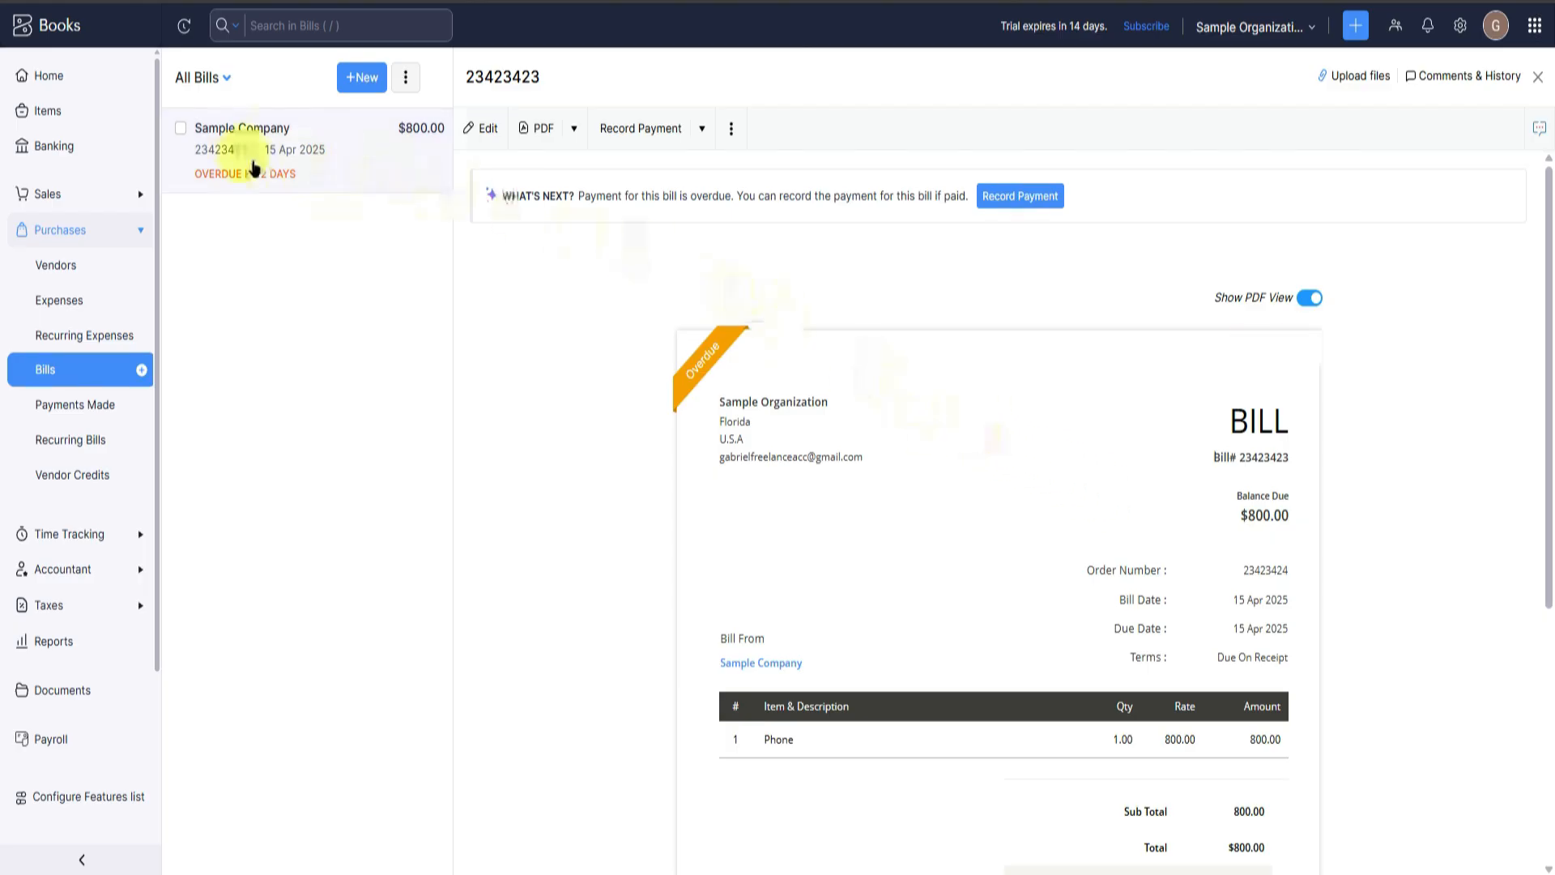
# Look over the saved bill's document, and check the payments made page and its list of unpaid bills.
pyautogui.scroll(-5, 814, 490)
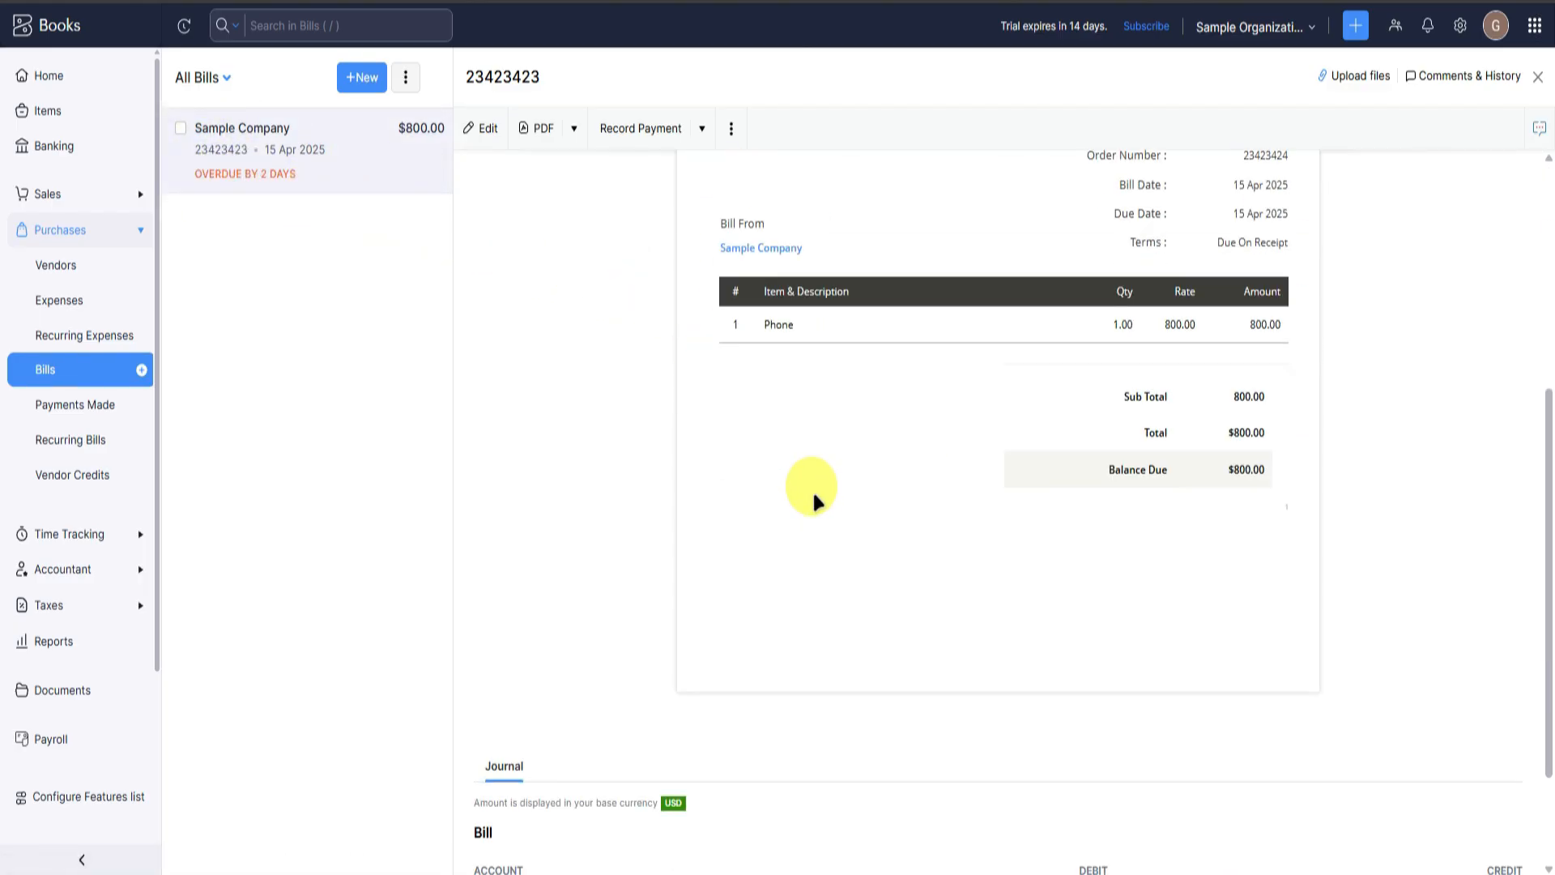
pyautogui.scroll(5, 813, 489)
pyautogui.click(66, 402)
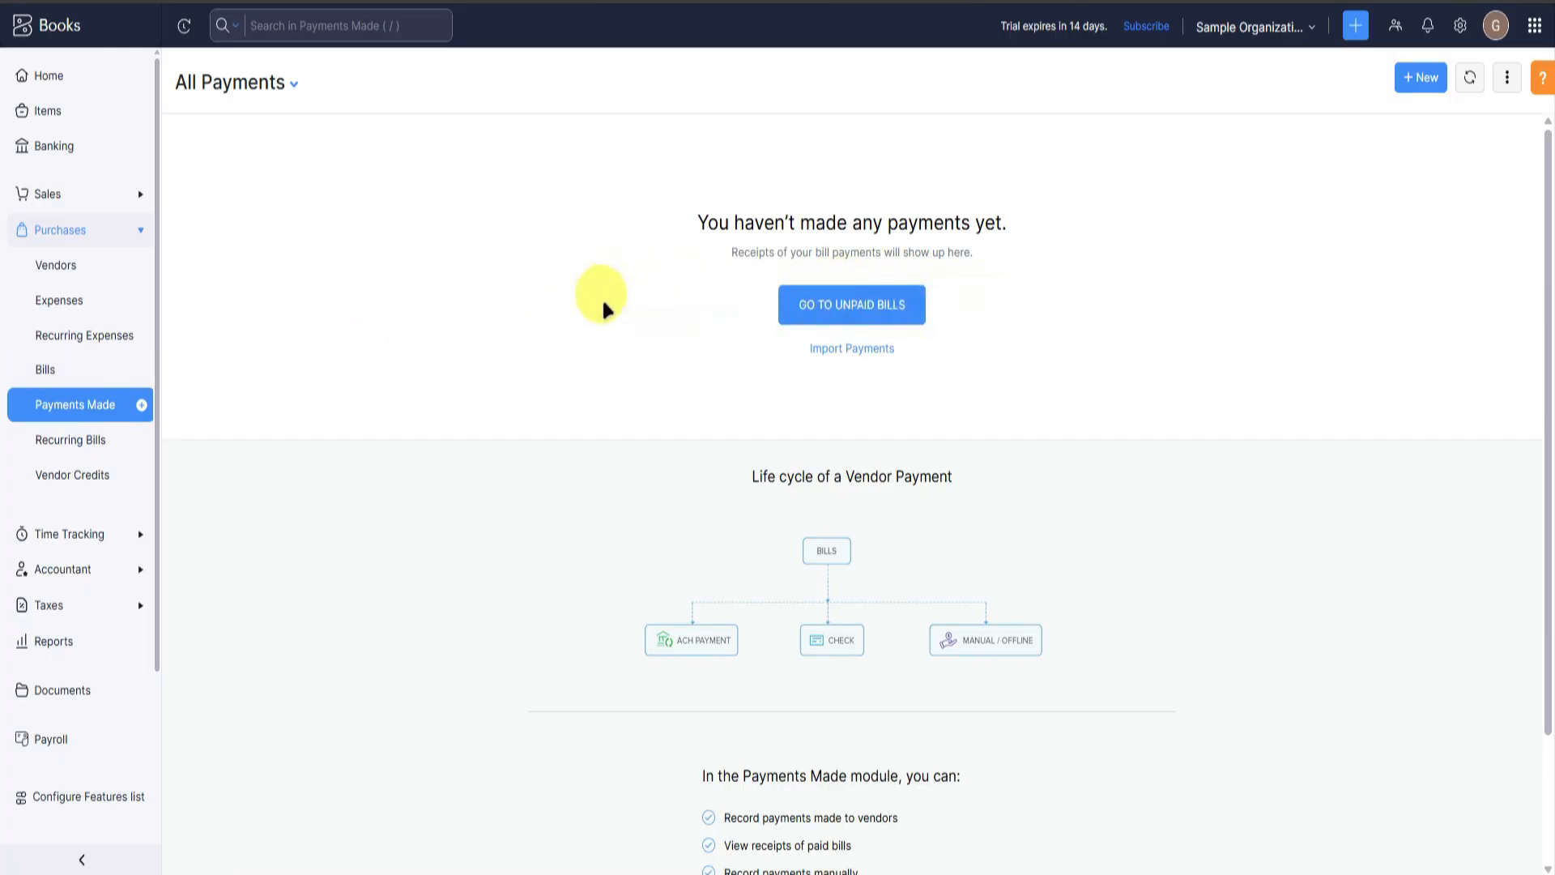
pyautogui.click(891, 312)
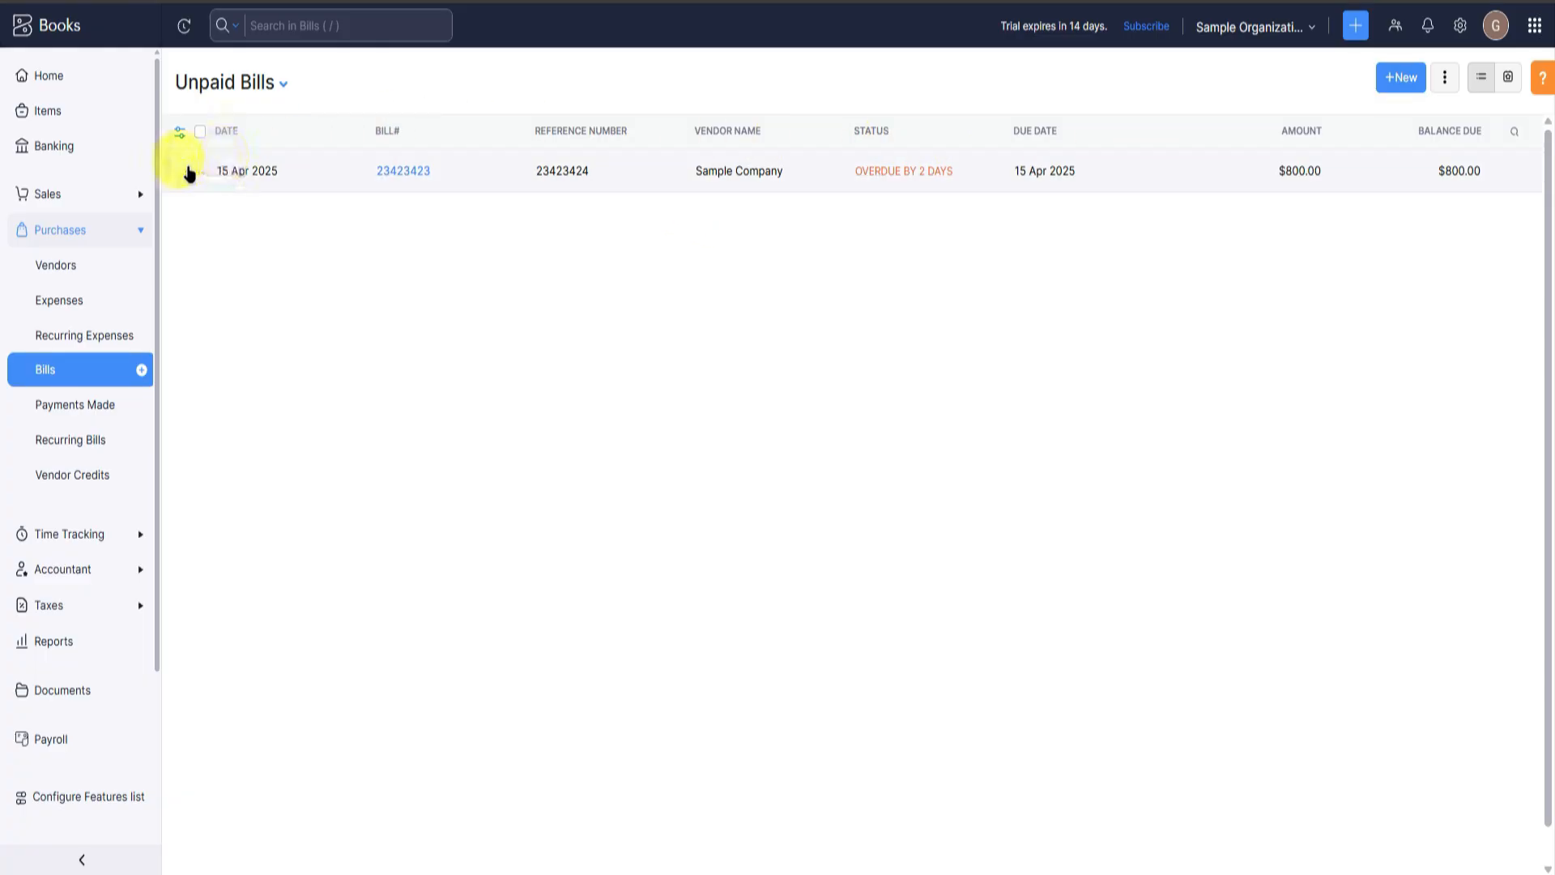
# Open a new recurring bill form and review its vendor, schedule, payment terms and item fields.
pyautogui.click(86, 410)
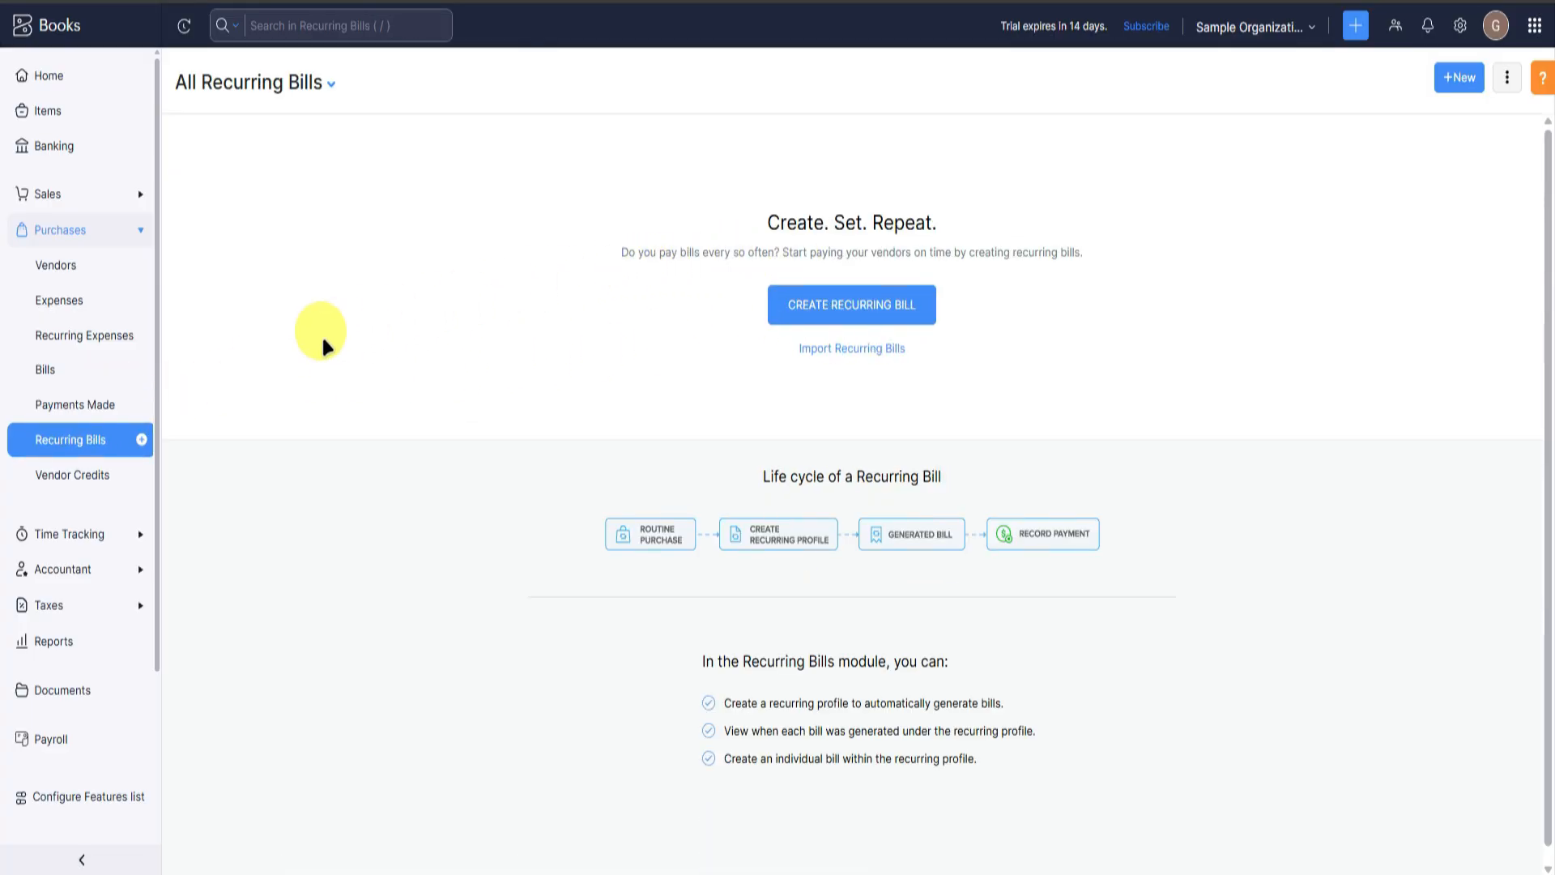
pyautogui.click(869, 301)
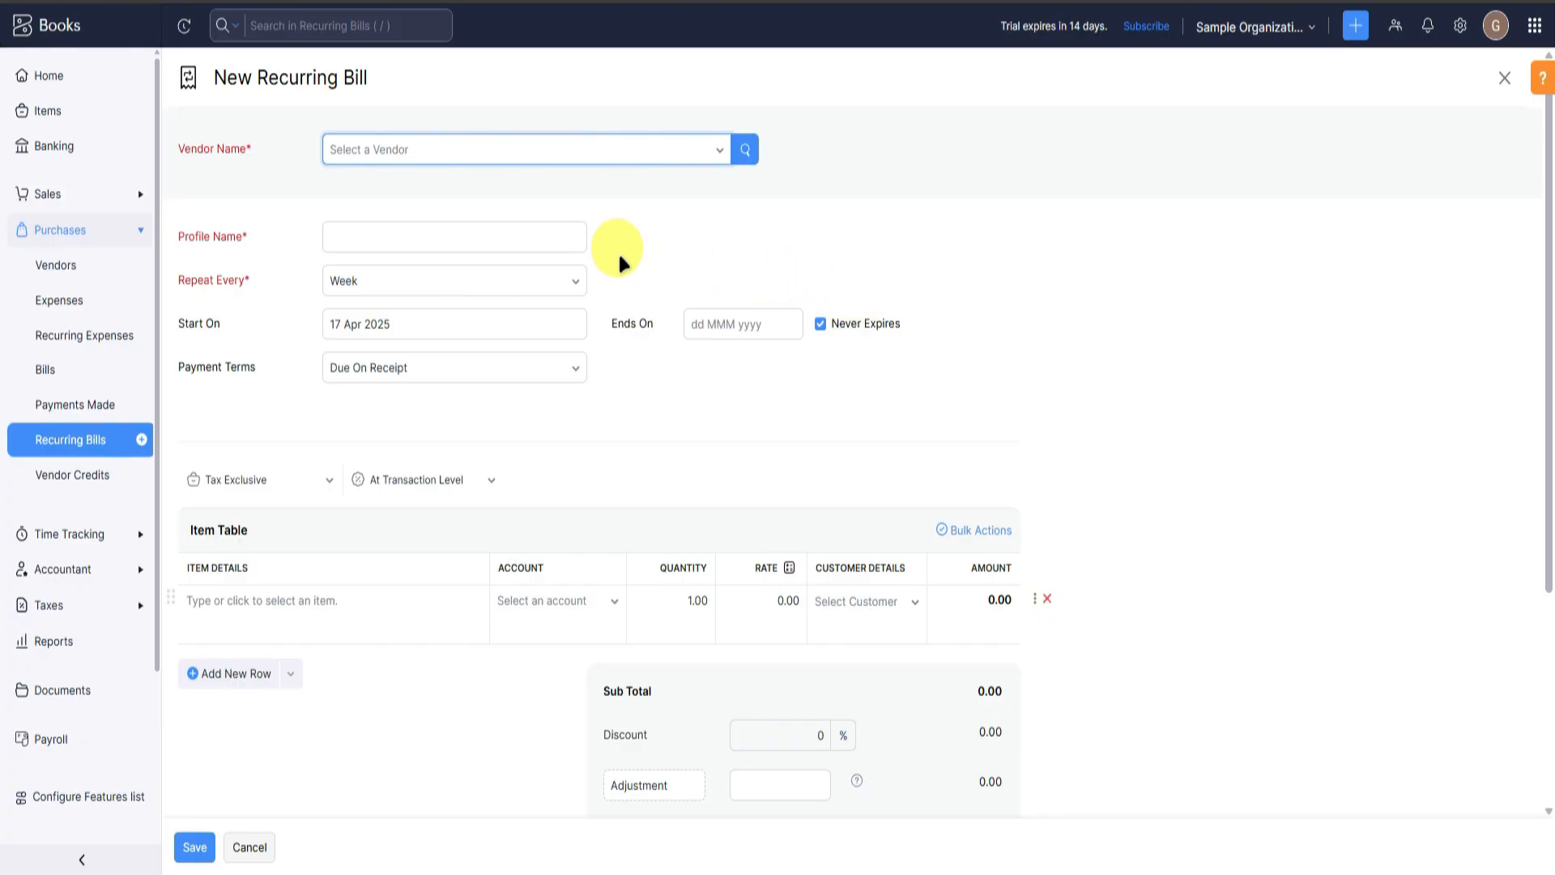
pyautogui.click(45, 369)
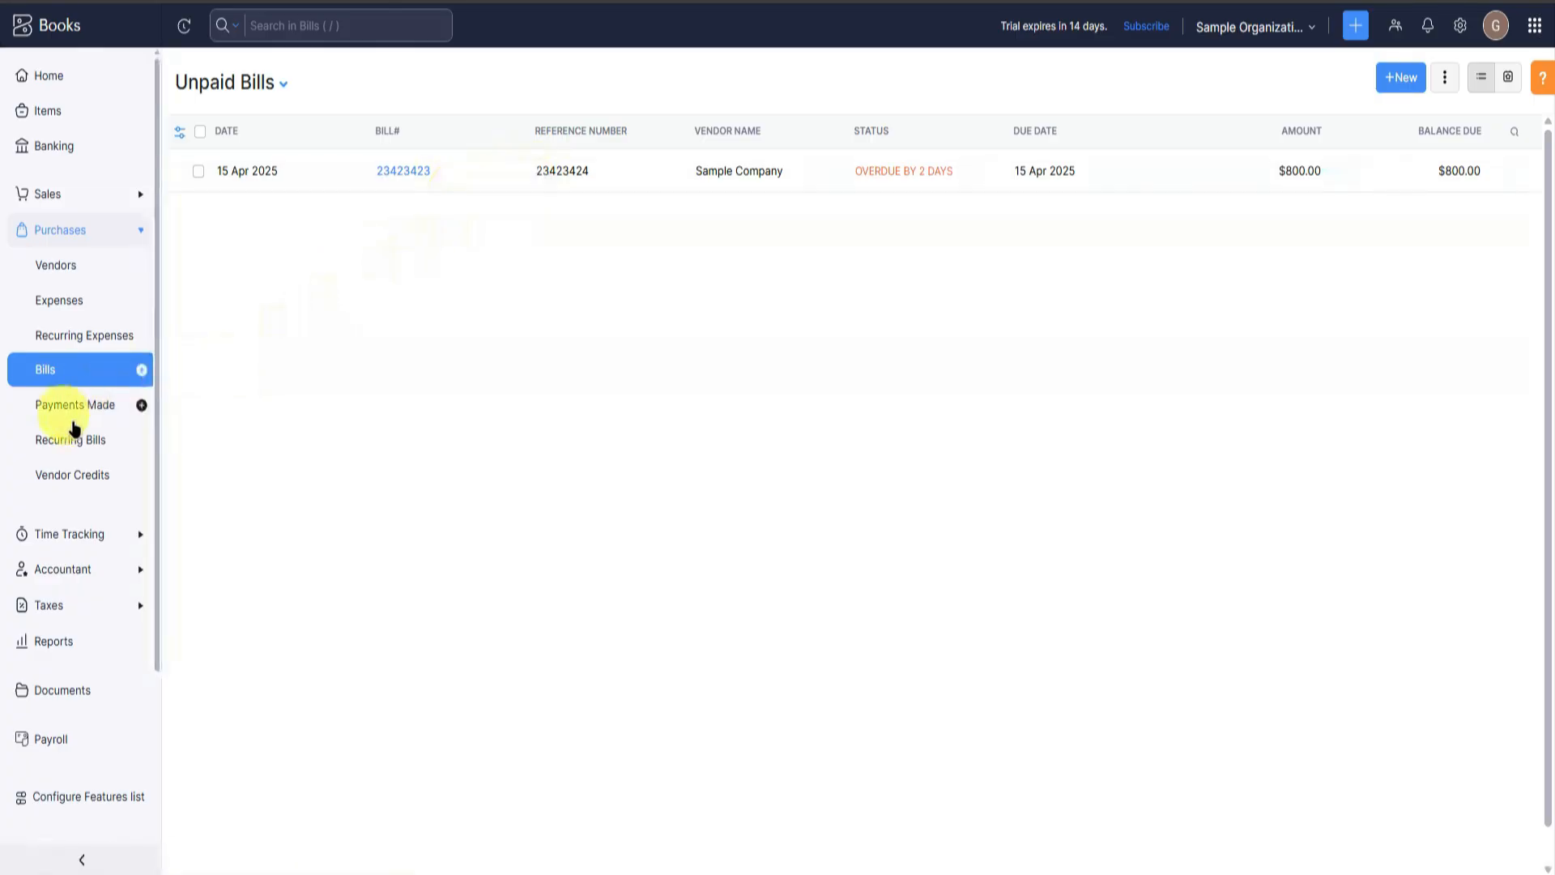
pyautogui.click(70, 440)
pyautogui.click(809, 296)
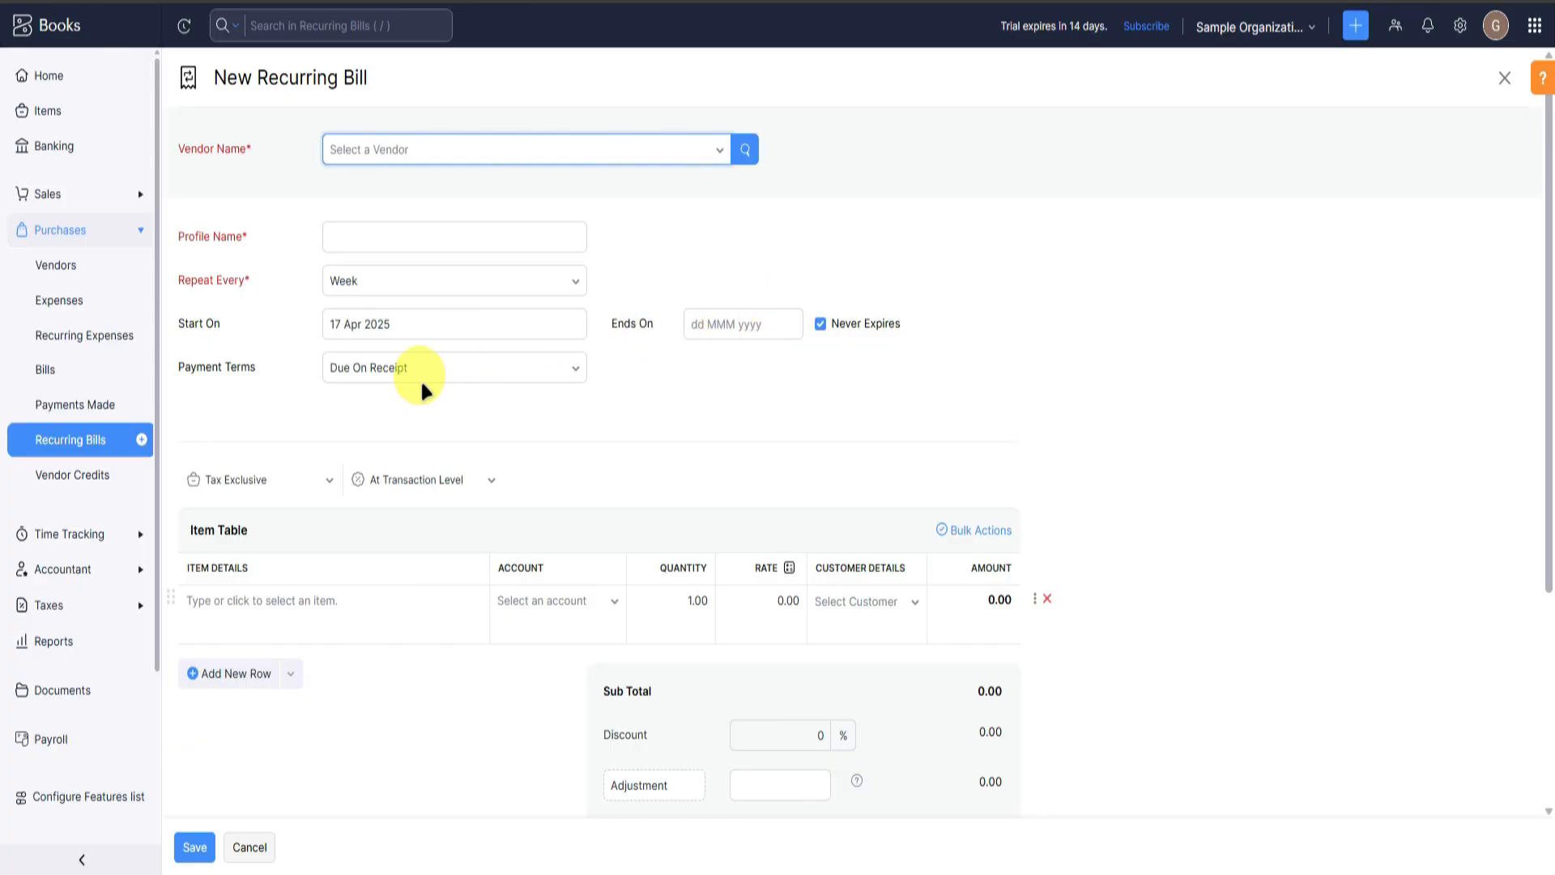
pyautogui.scroll(-2, 413, 382)
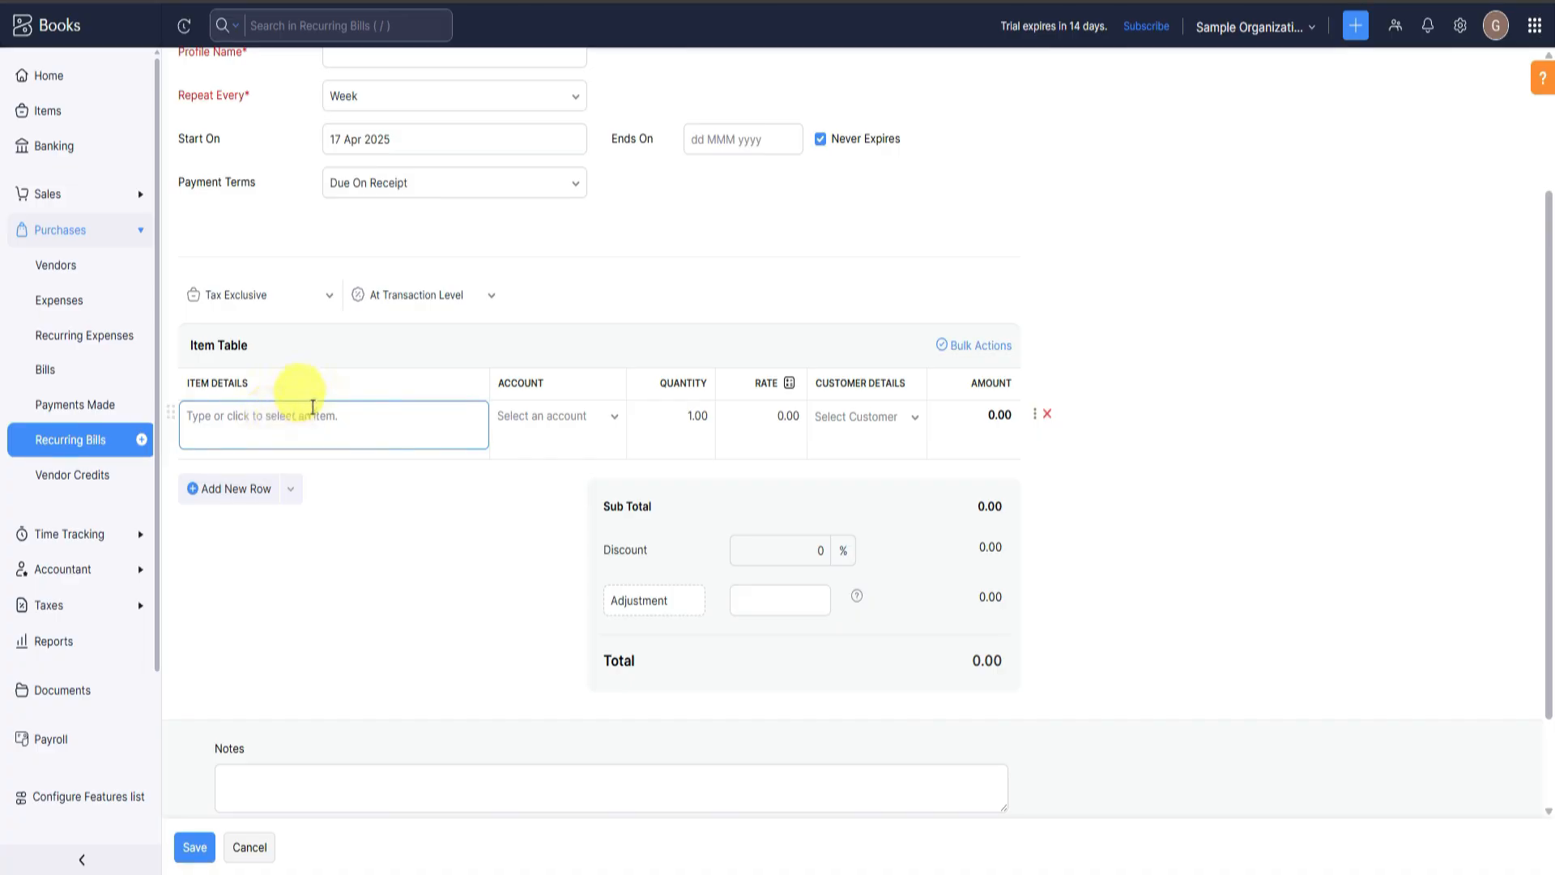
pyautogui.scroll(-2, 306, 409)
# Start a vendor credit for Sample Company with credit note number 234234234 and fill in its order number.
pyautogui.click(72, 475)
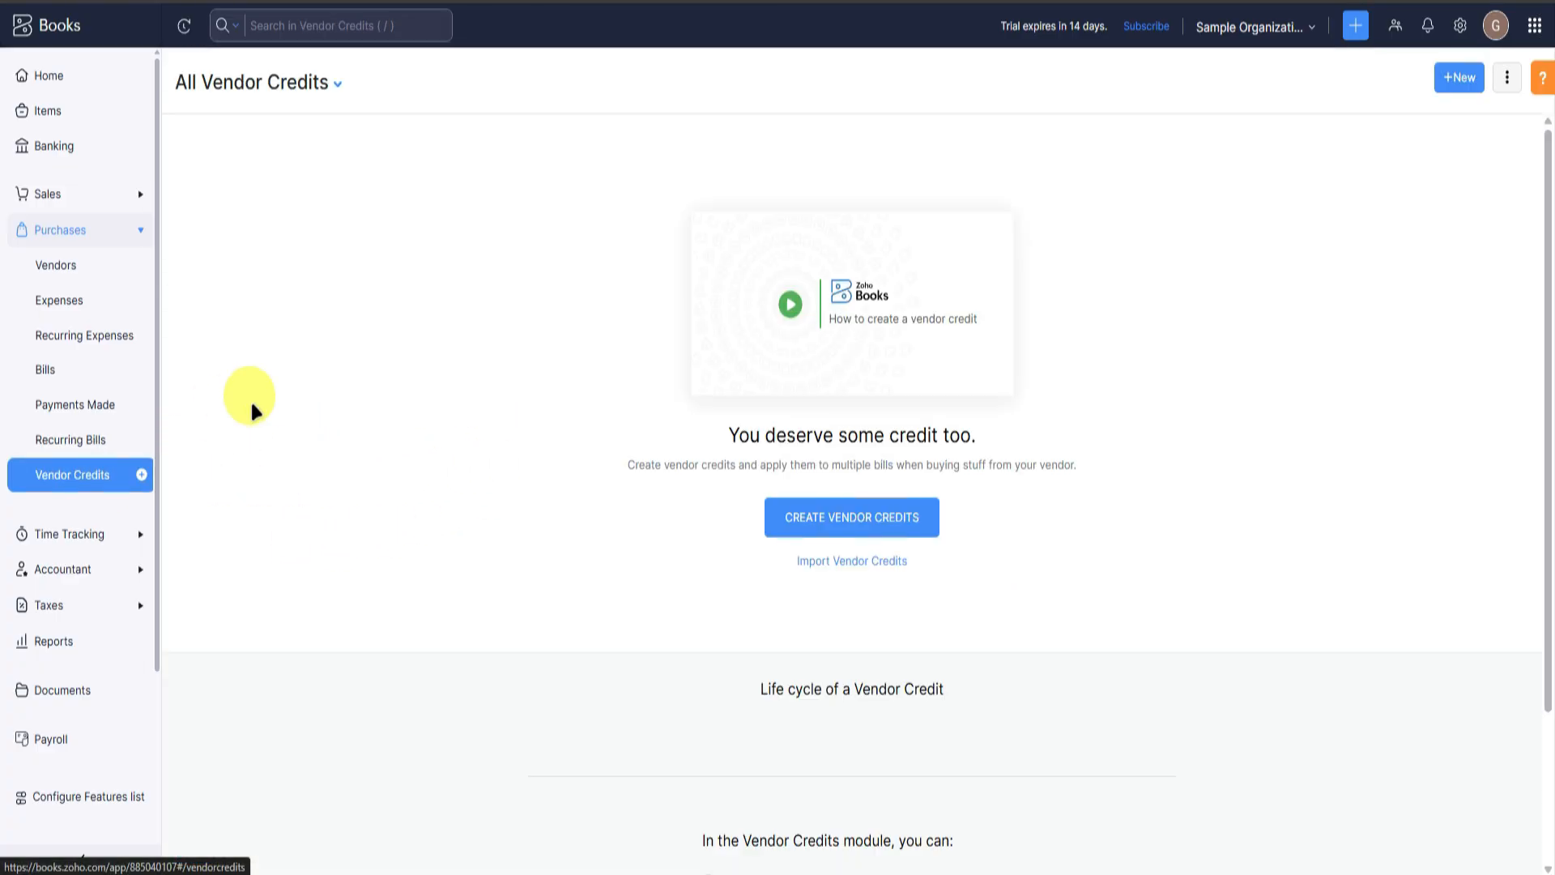
pyautogui.click(884, 512)
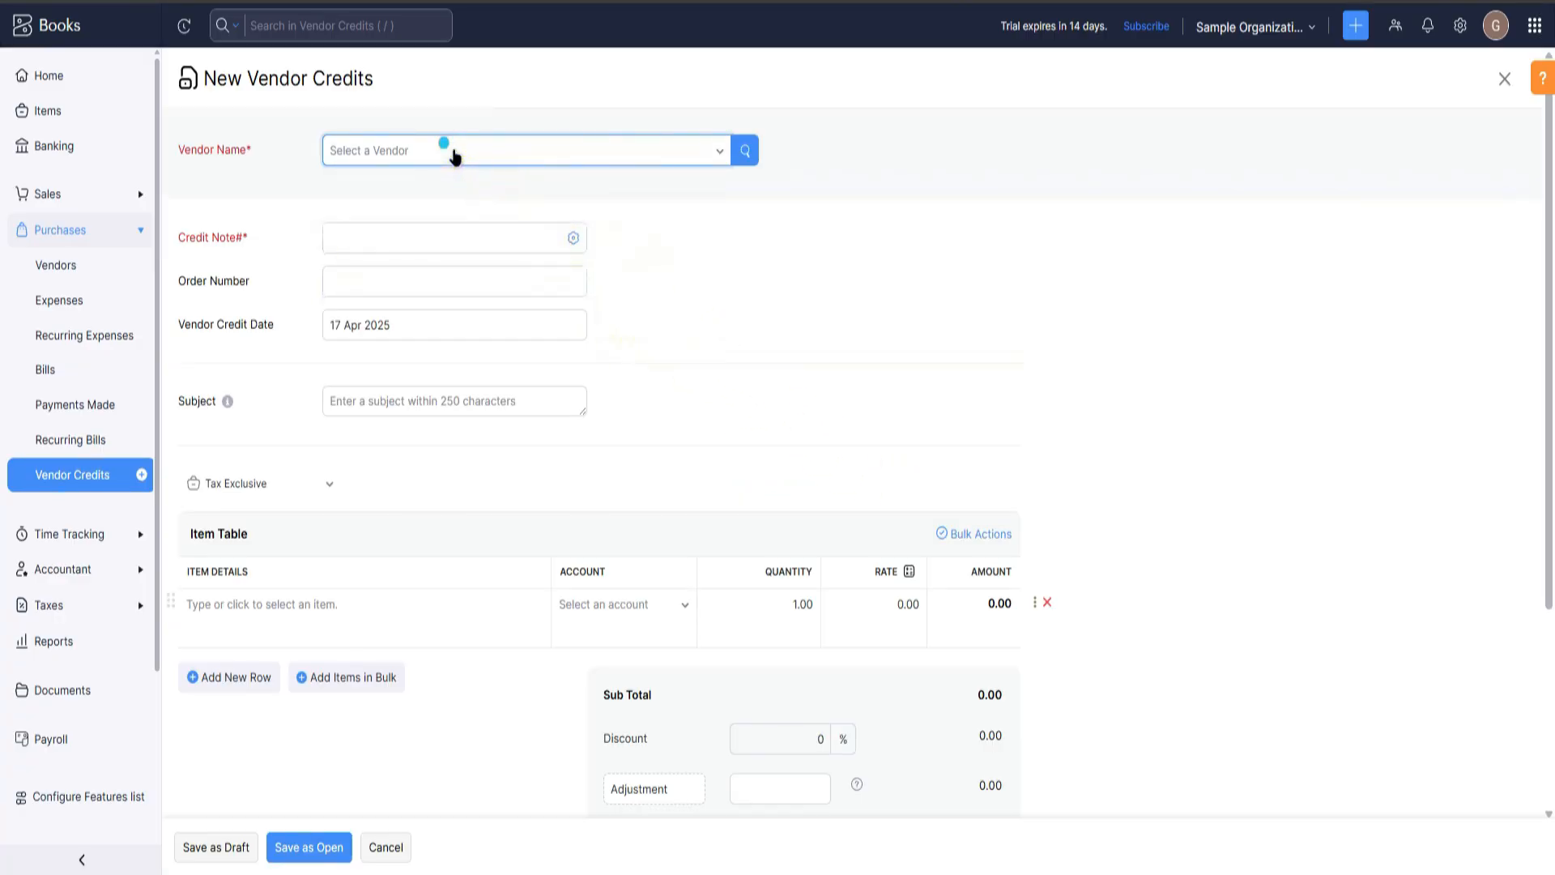
pyautogui.click(445, 150)
pyautogui.click(445, 234)
pyautogui.click(427, 292)
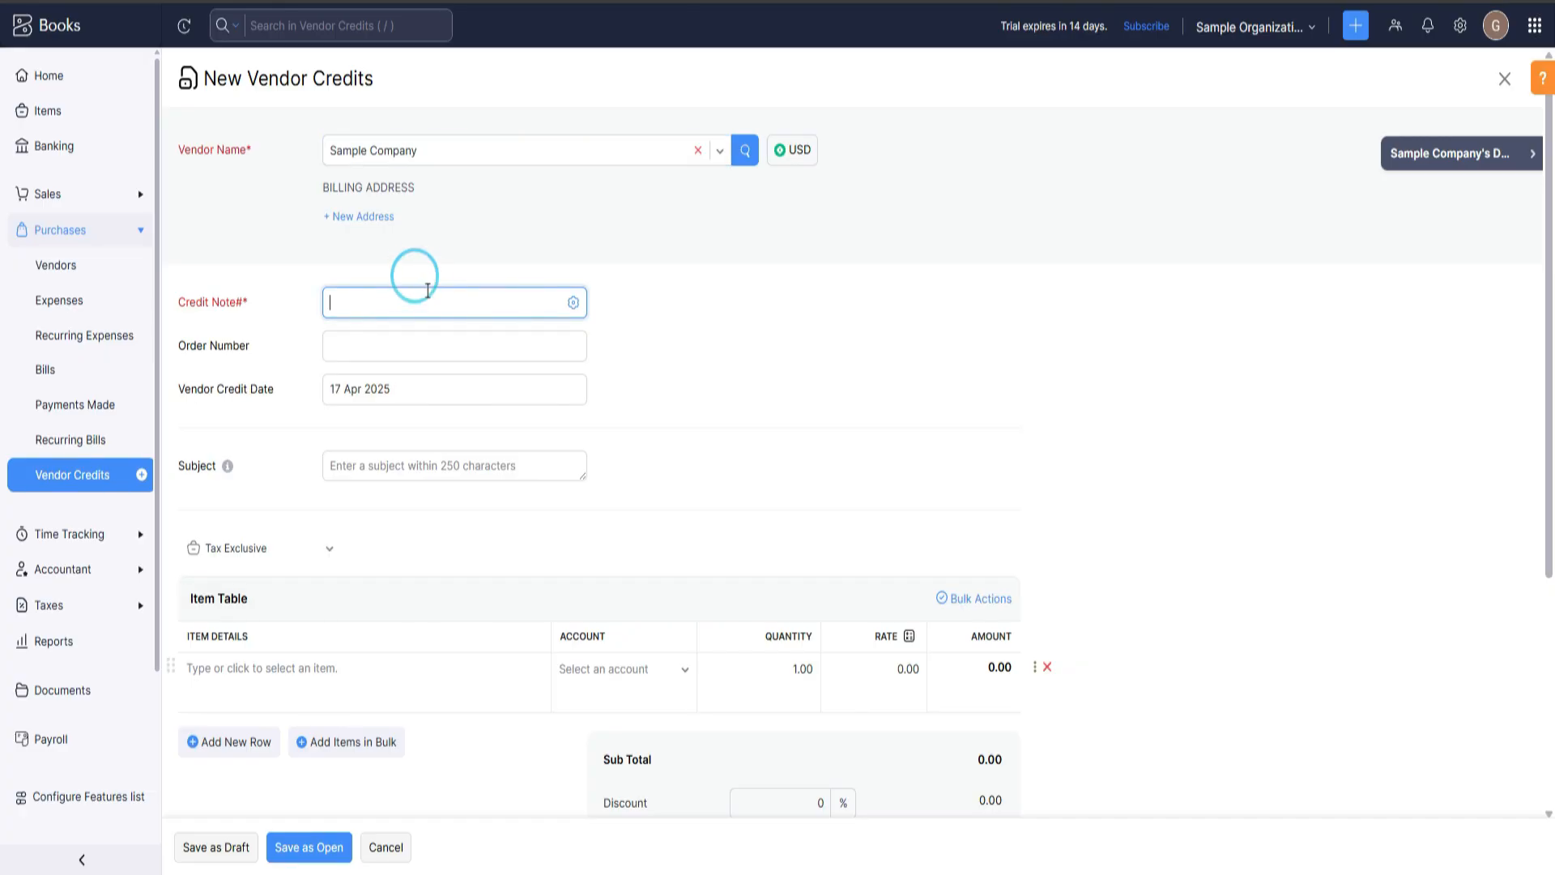
pyautogui.write('234234234')
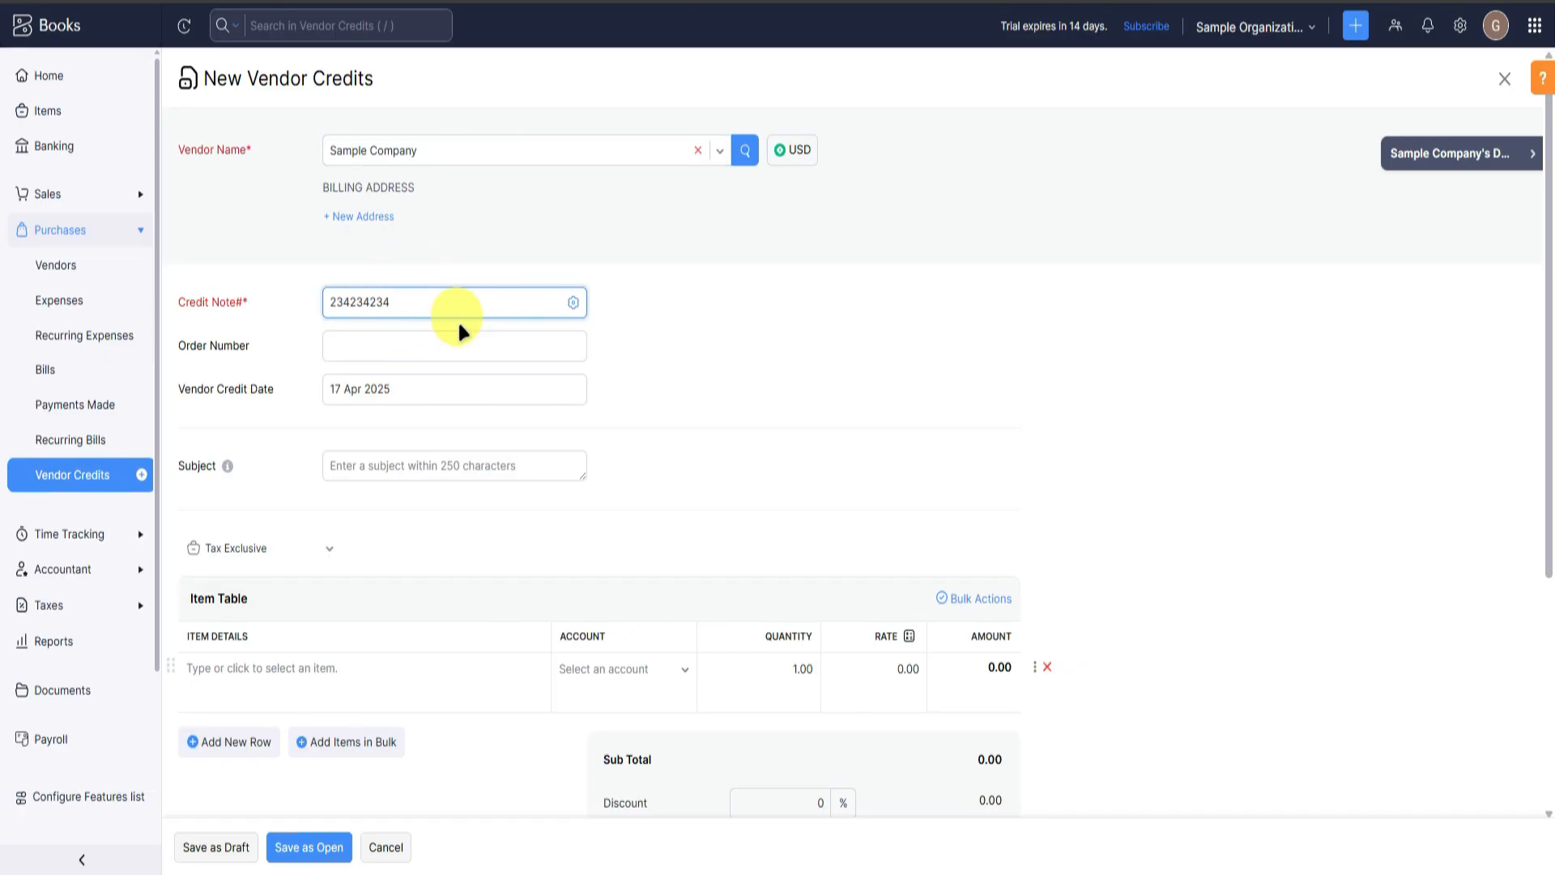
pyautogui.scroll(-1, 454, 319)
pyautogui.click(427, 251)
pyautogui.write('q234234')
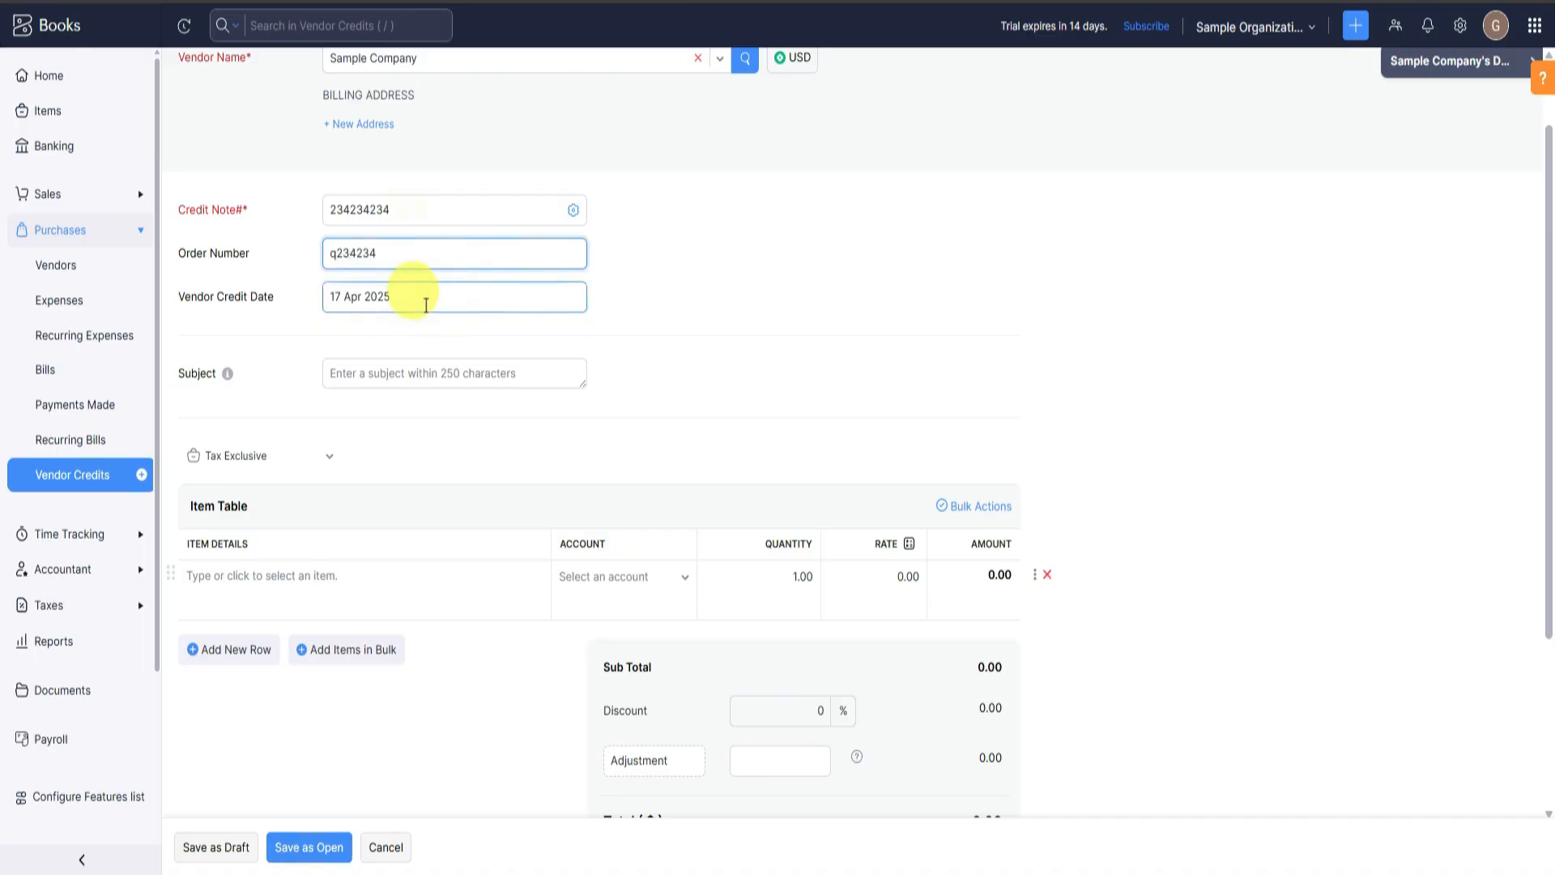
# Add the Phone item to the vendor credit and save it as open.
pyautogui.scroll(-1, 408, 383)
pyautogui.click(357, 478)
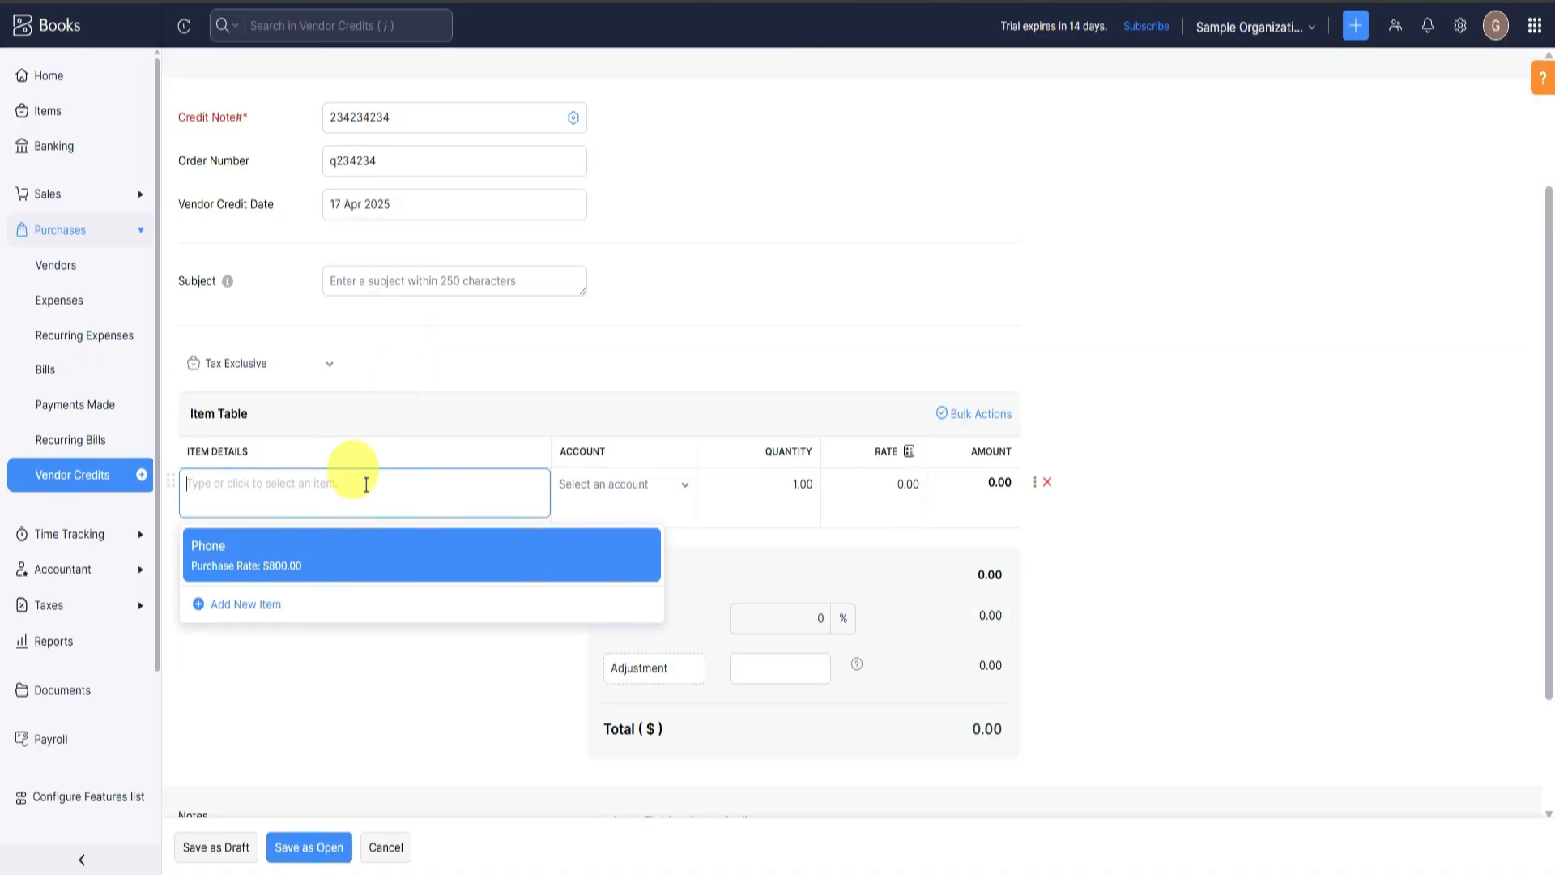
pyautogui.click(358, 545)
pyautogui.scroll(-3, 1222, 493)
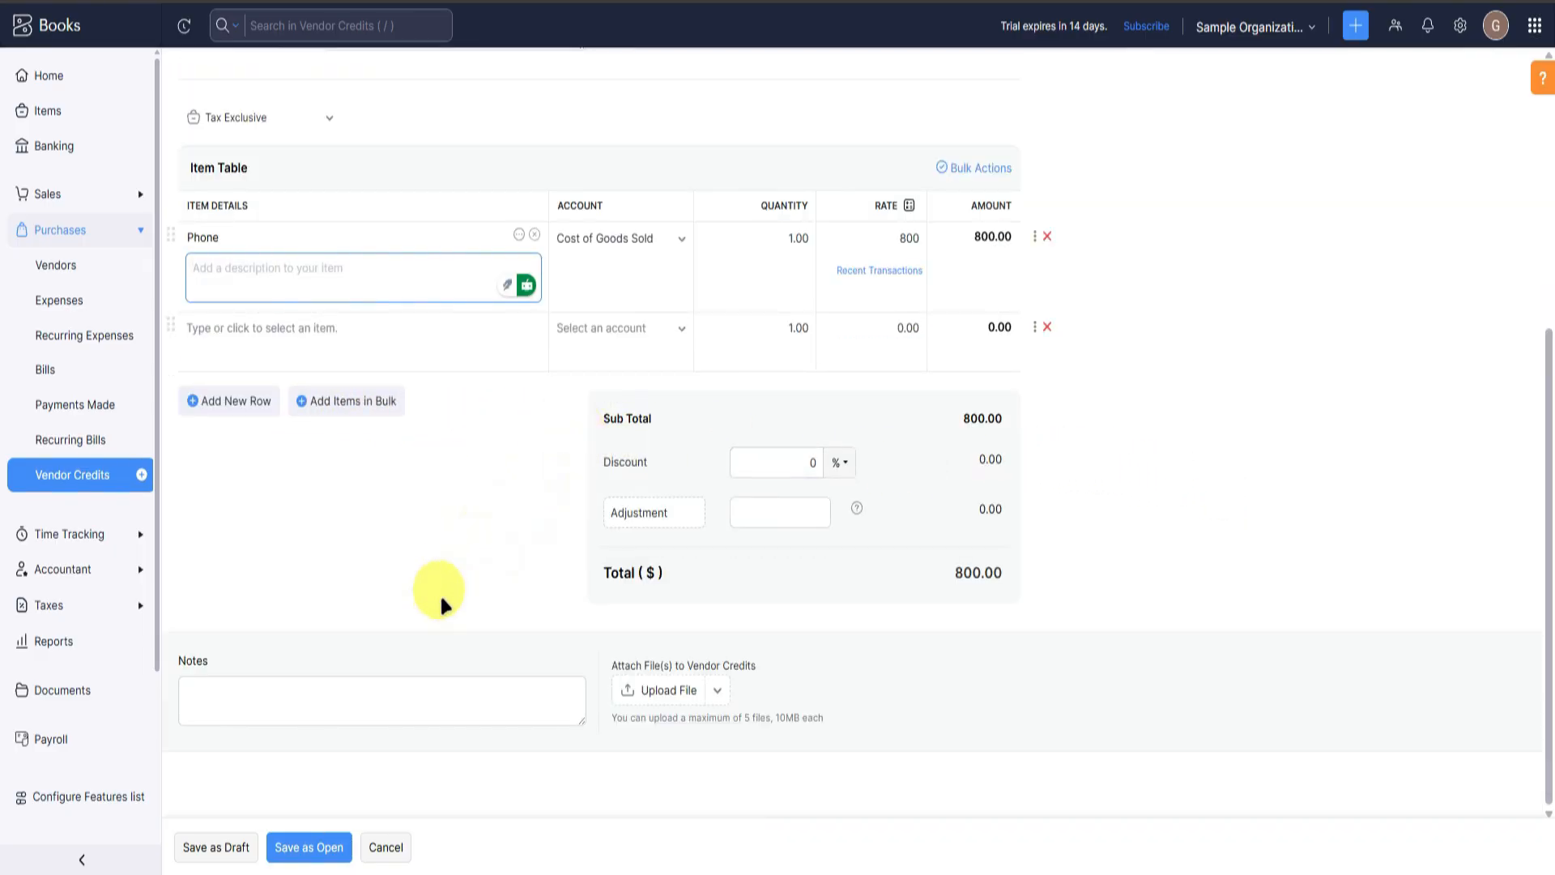
pyautogui.click(319, 844)
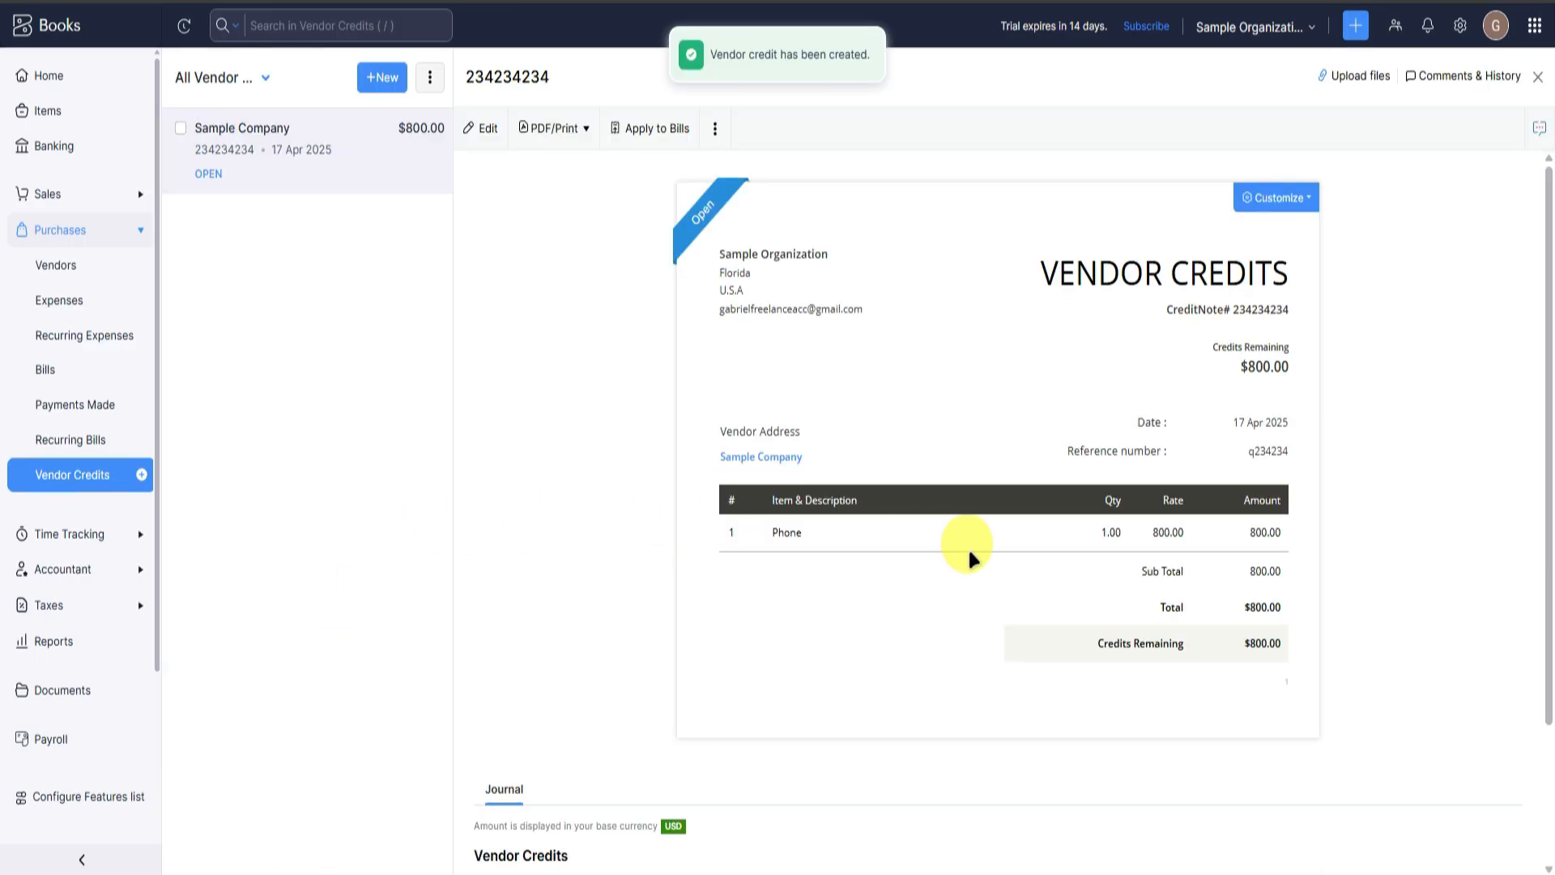
# Start a new time-tracking project named Project 1 with the project code 234234.
pyautogui.click(61, 532)
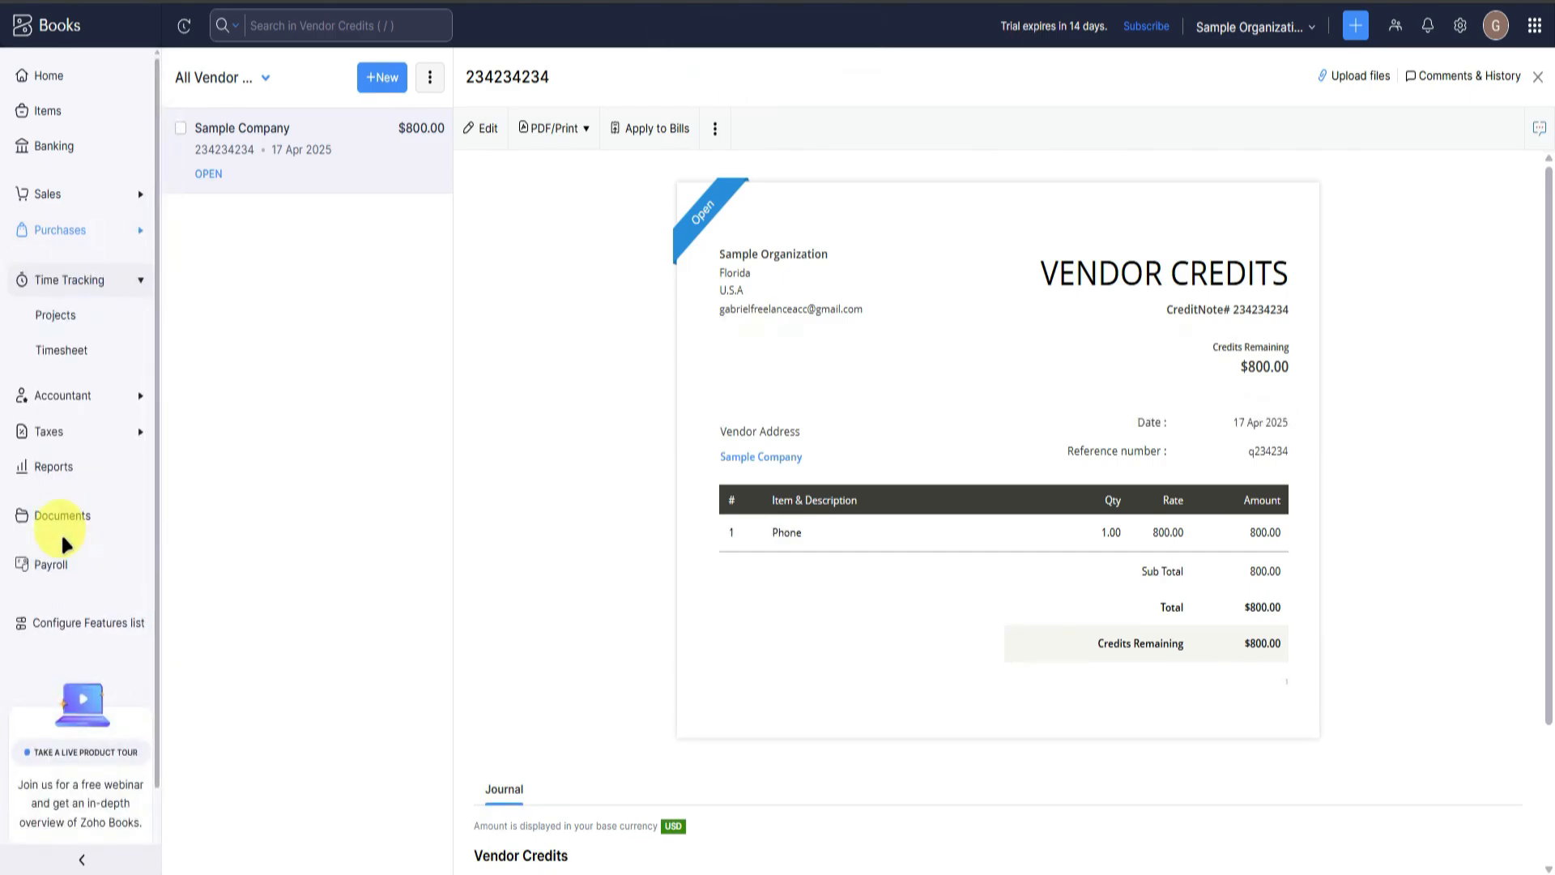
pyautogui.click(93, 321)
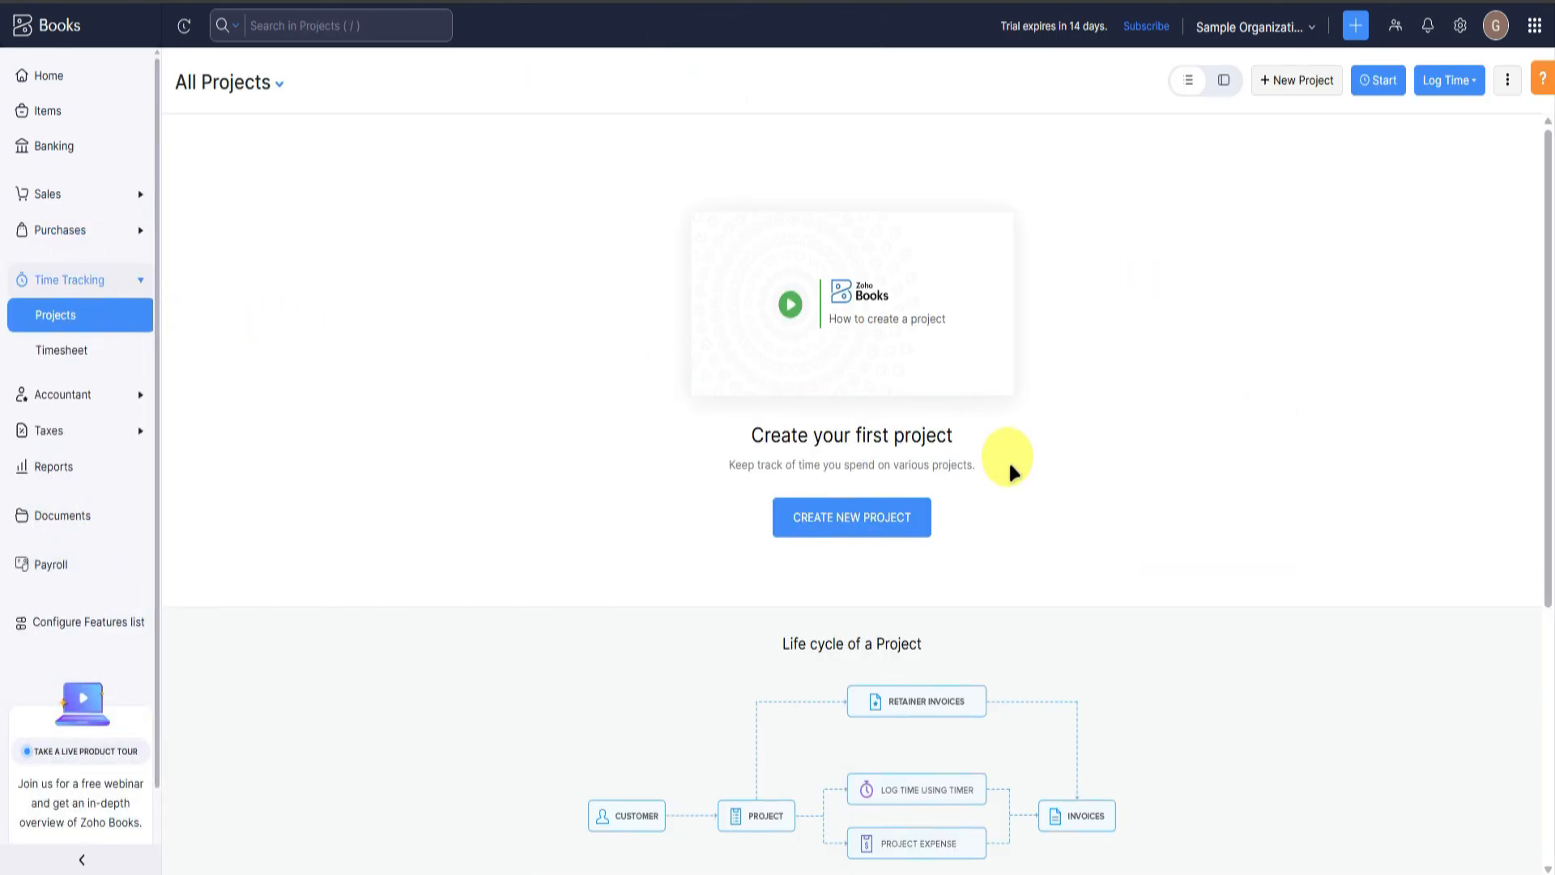
pyautogui.click(896, 515)
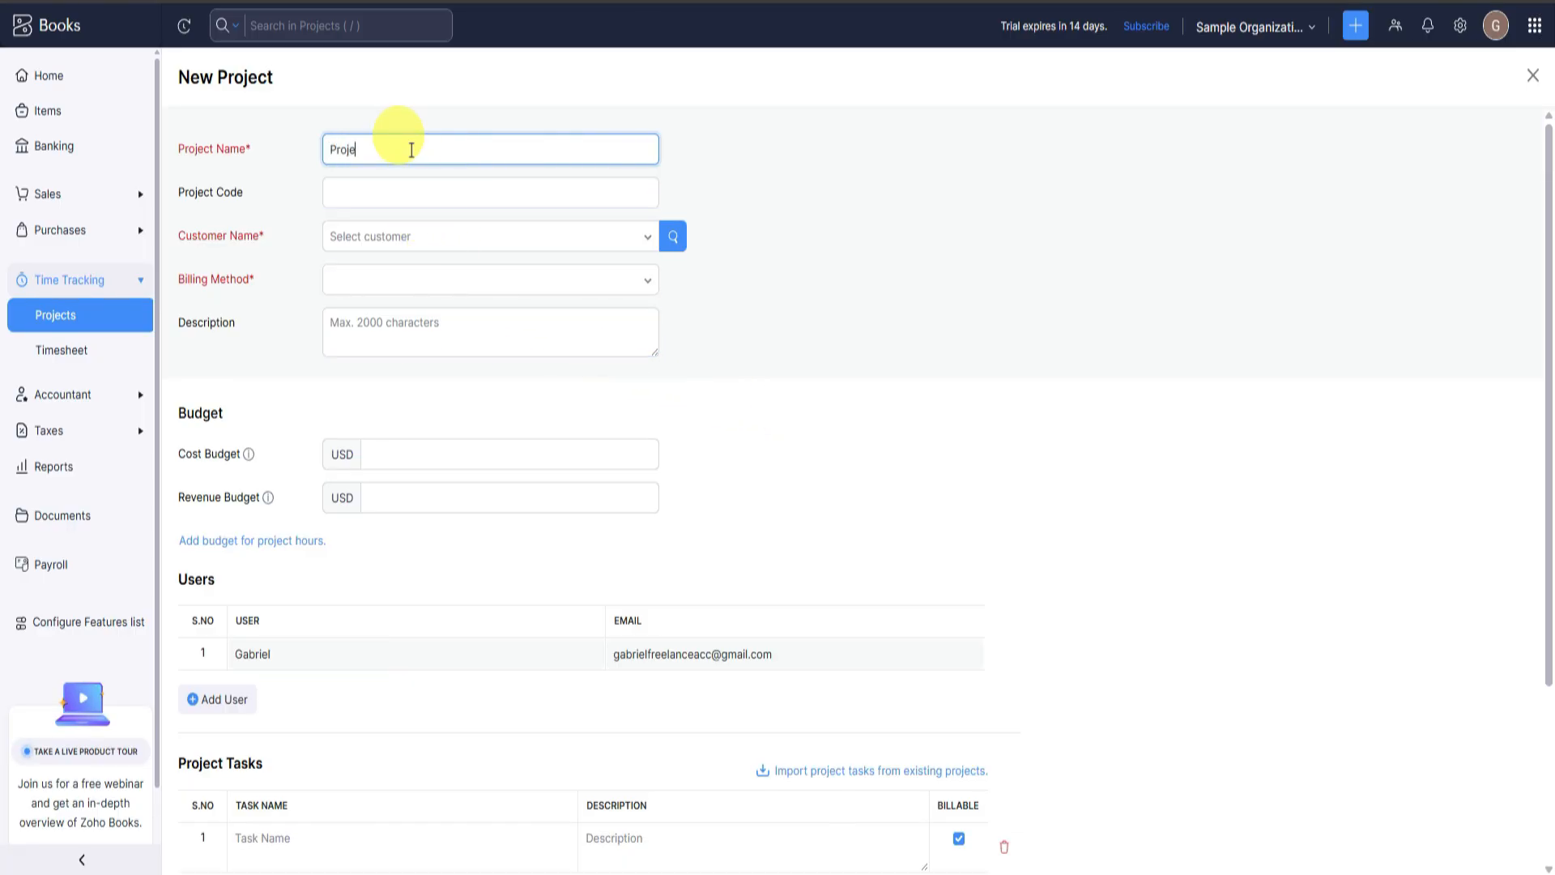
pyautogui.write('Project 1')
pyautogui.click(383, 192)
pyautogui.write('234234')
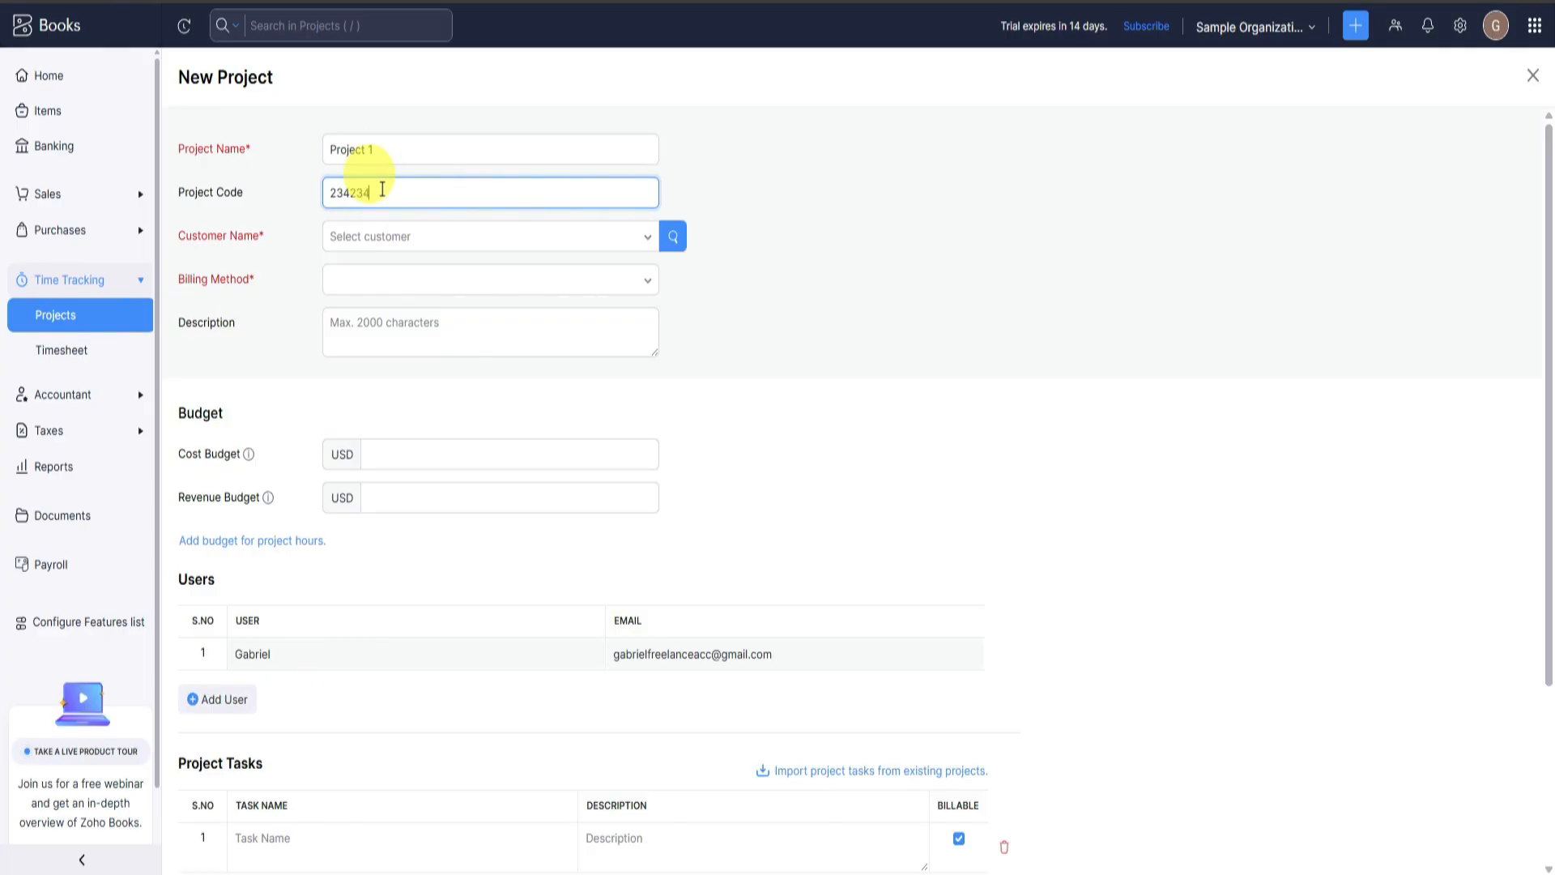
# Assign Sample Company as the project's customer and bill it based on project hours at a rate of 10 USD per hour.
pyautogui.click(392, 235)
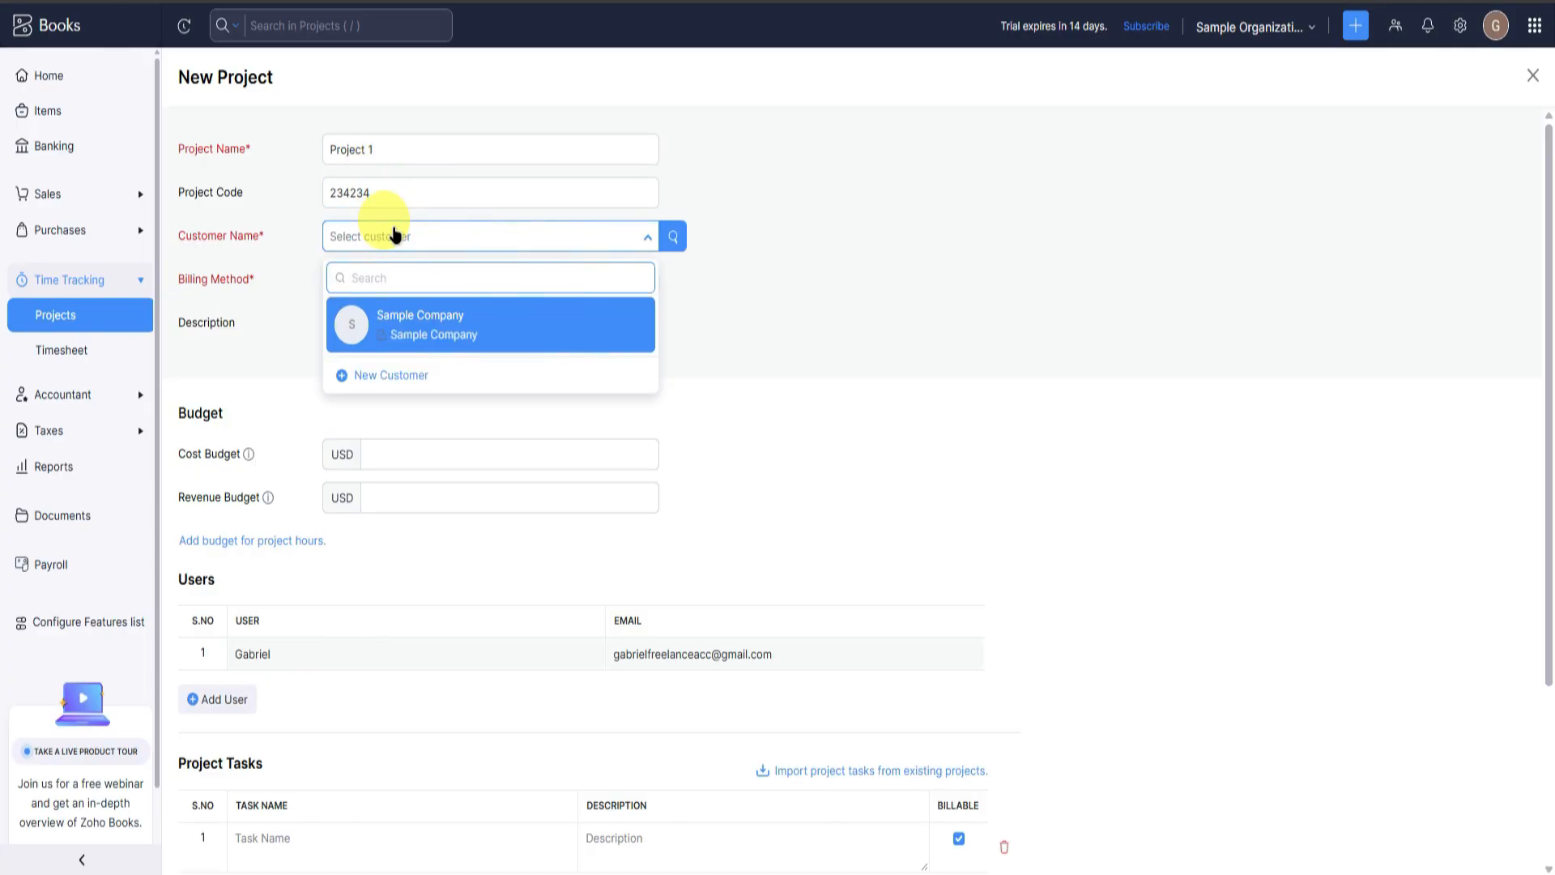
pyautogui.click(422, 333)
pyautogui.click(427, 284)
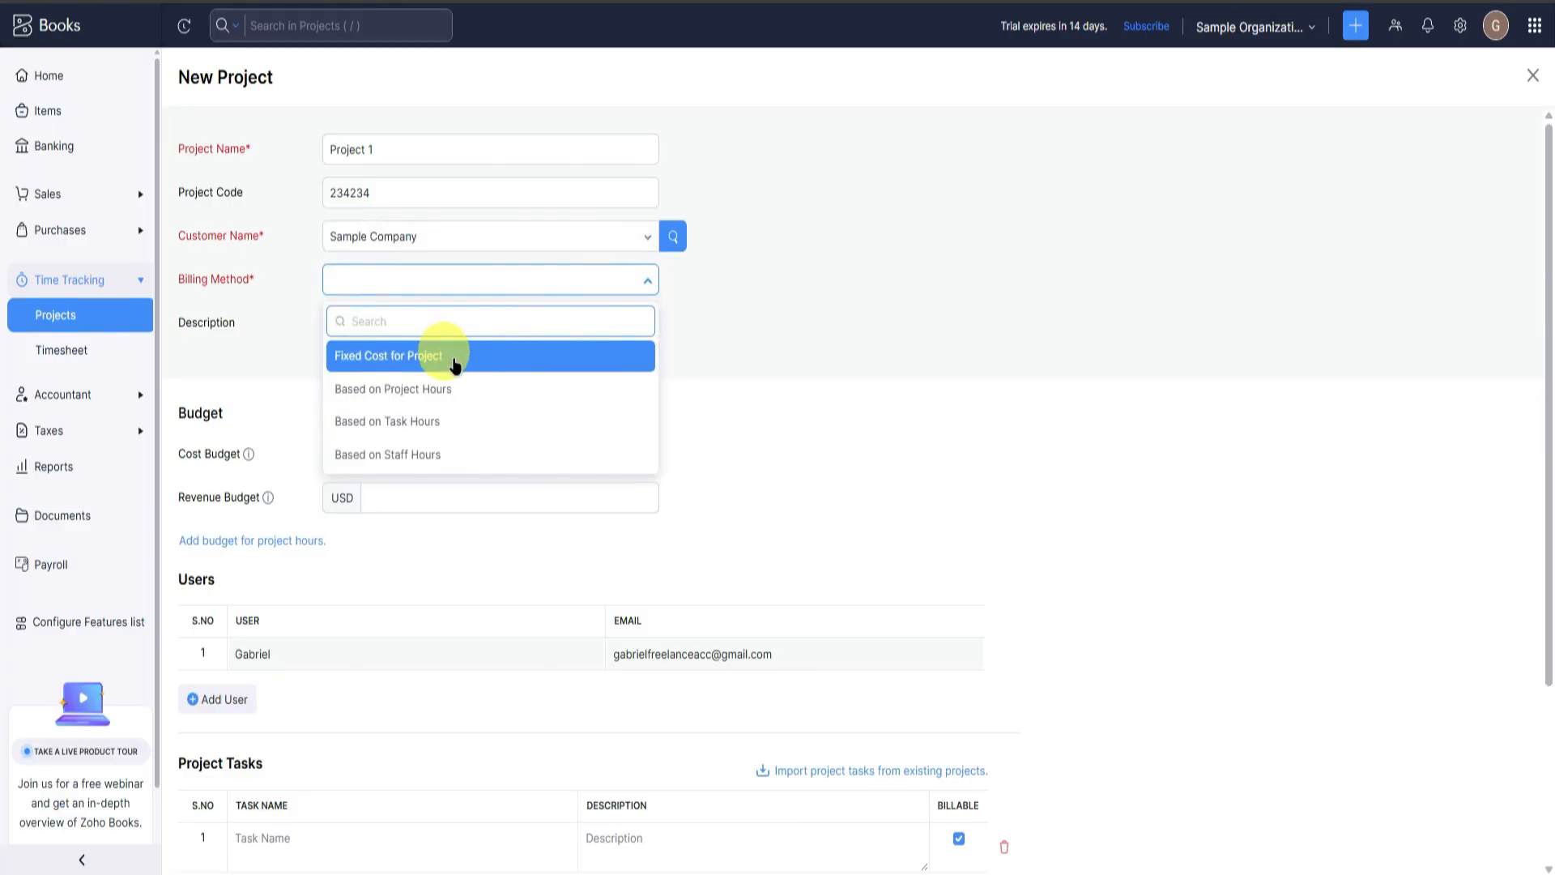
pyautogui.click(472, 385)
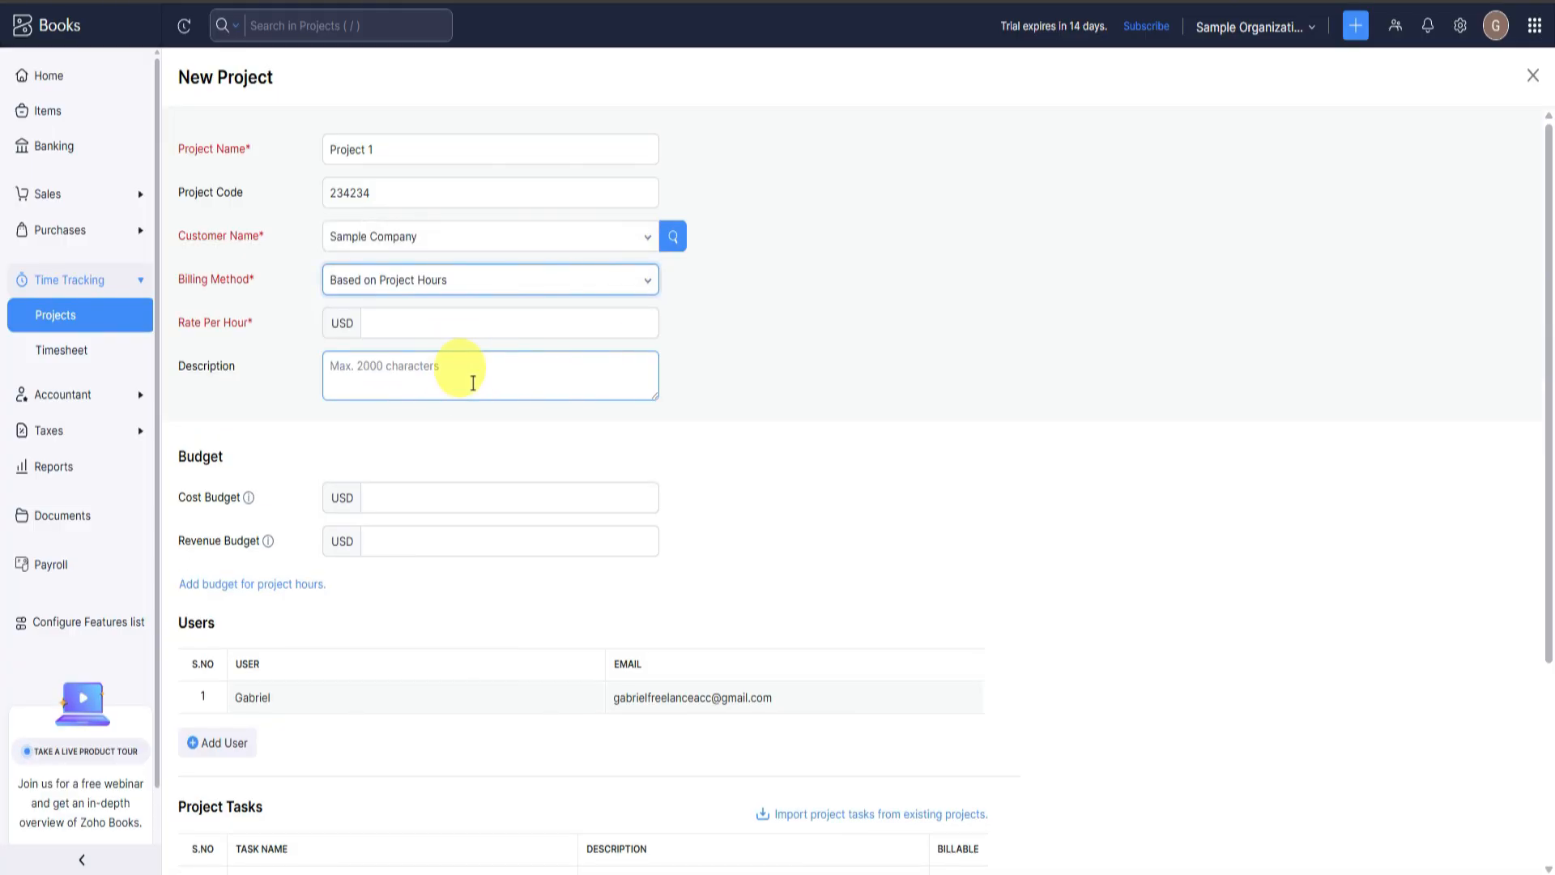
pyautogui.click(475, 325)
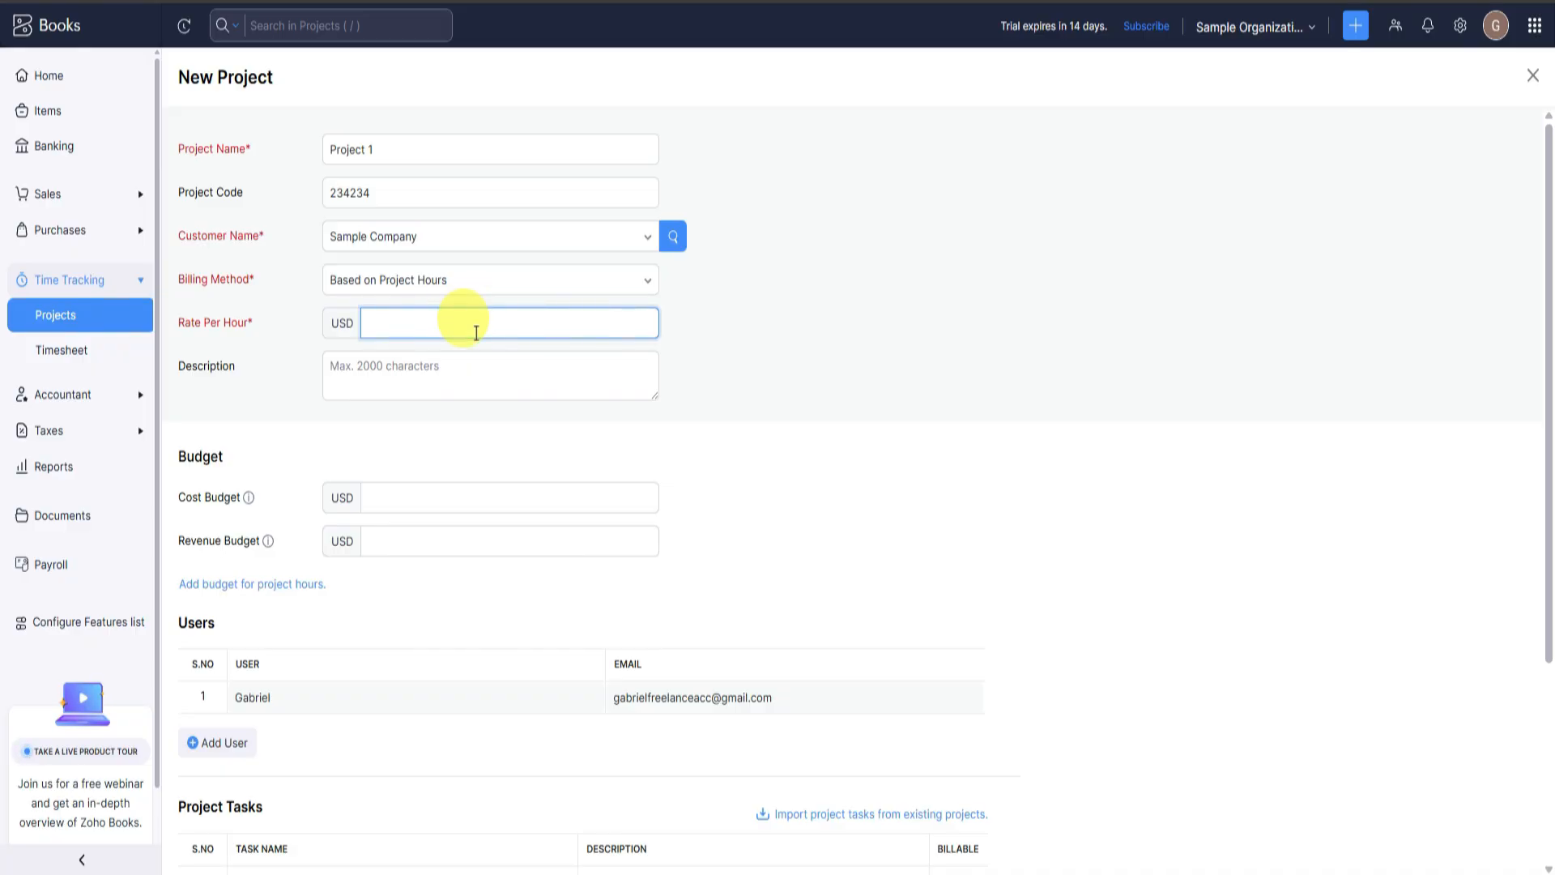
pyautogui.click(781, 354)
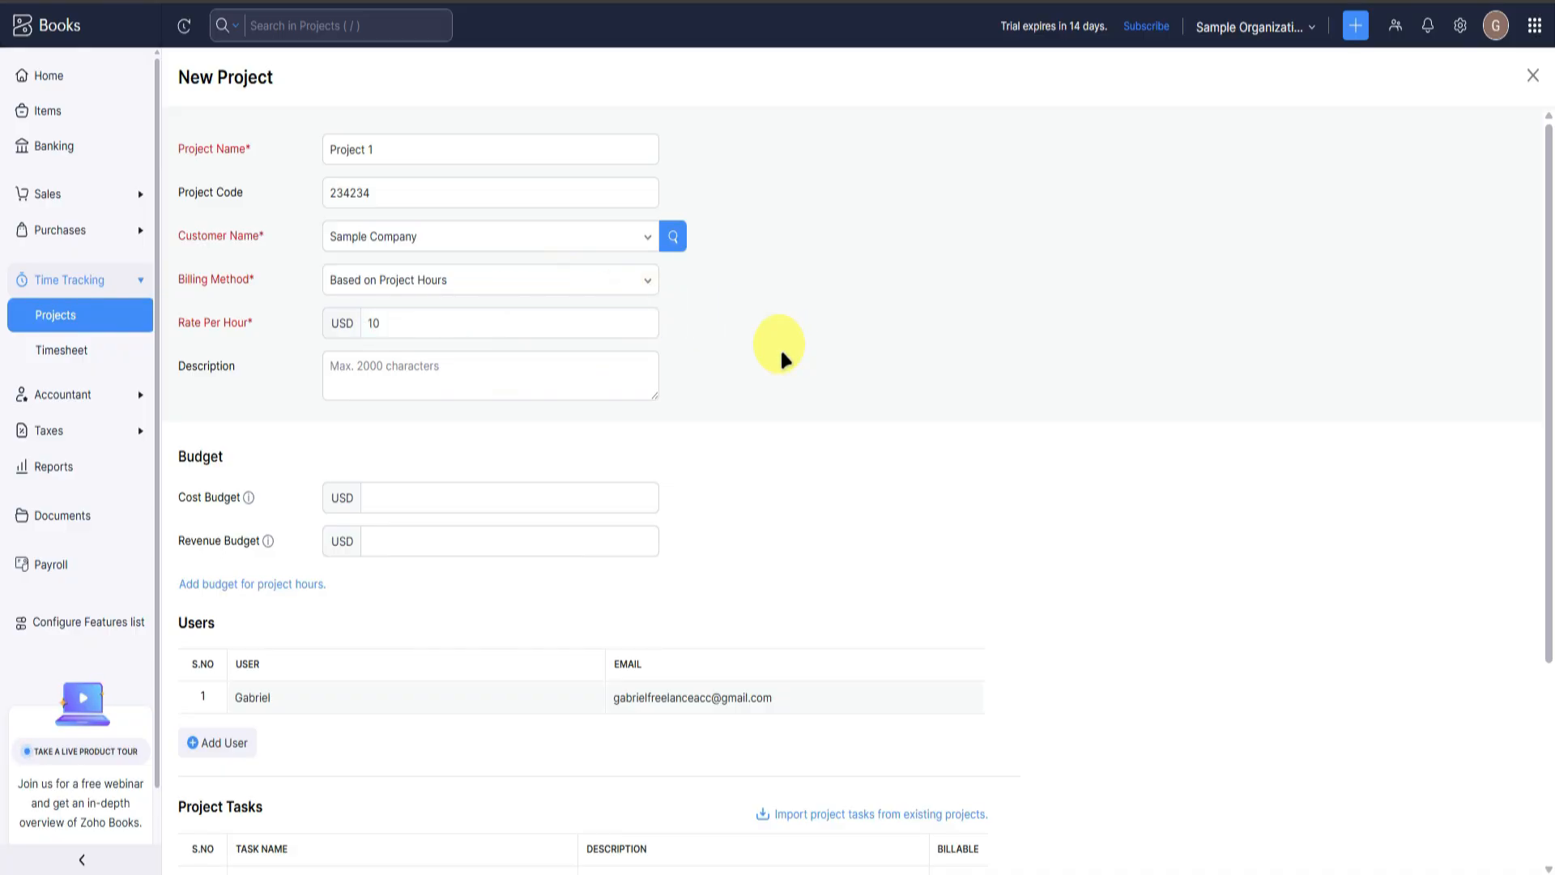
# Set the project's cost budget to 10000 USD and its revenue budget to 100000 USD.
pyautogui.click(455, 381)
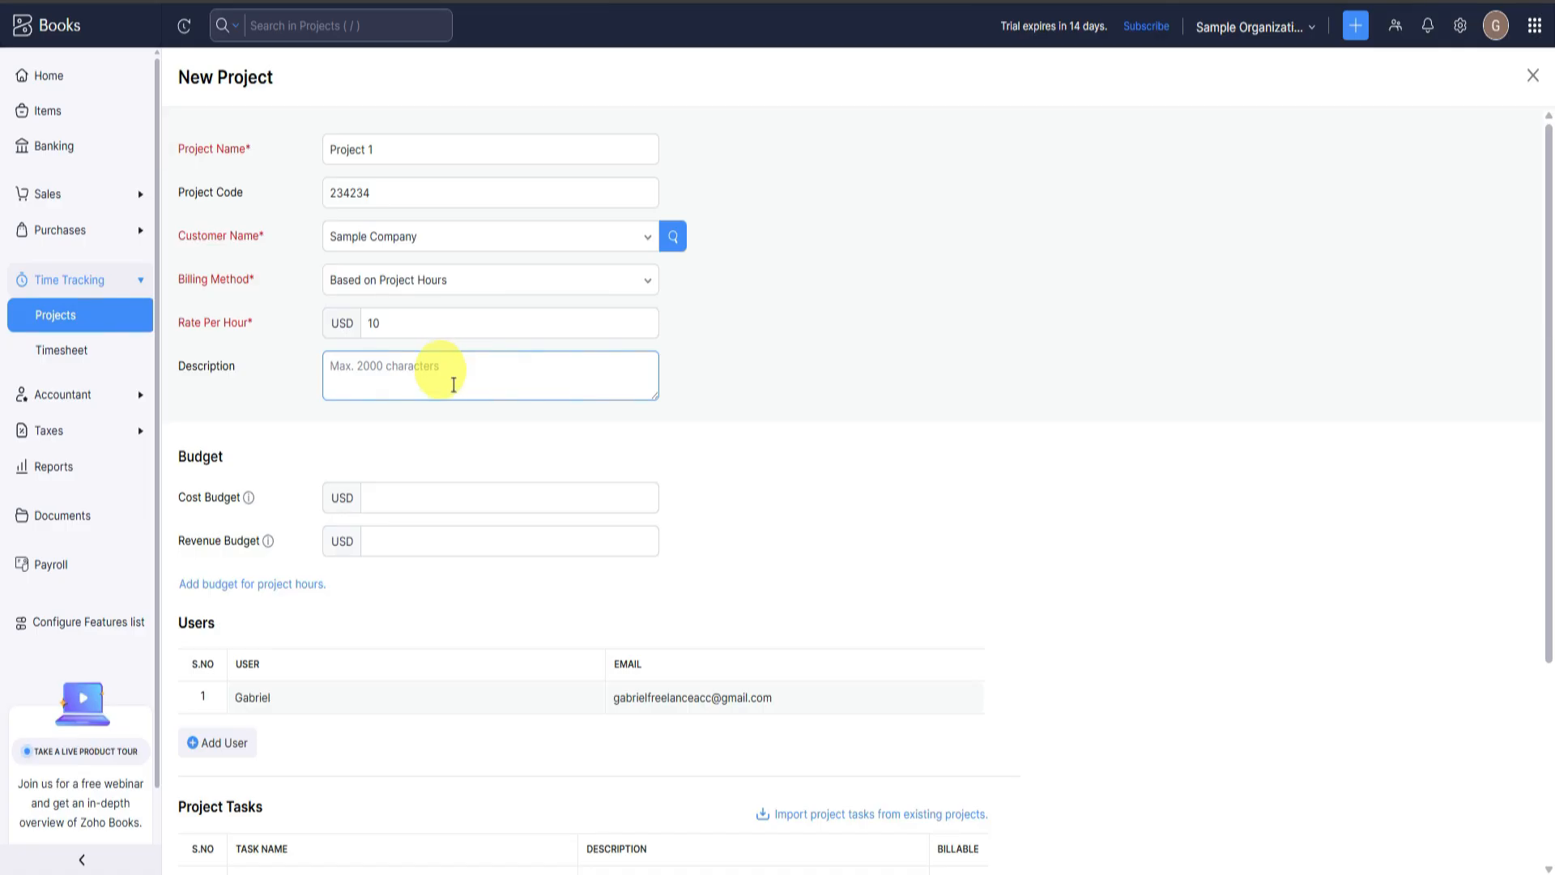
pyautogui.click(418, 496)
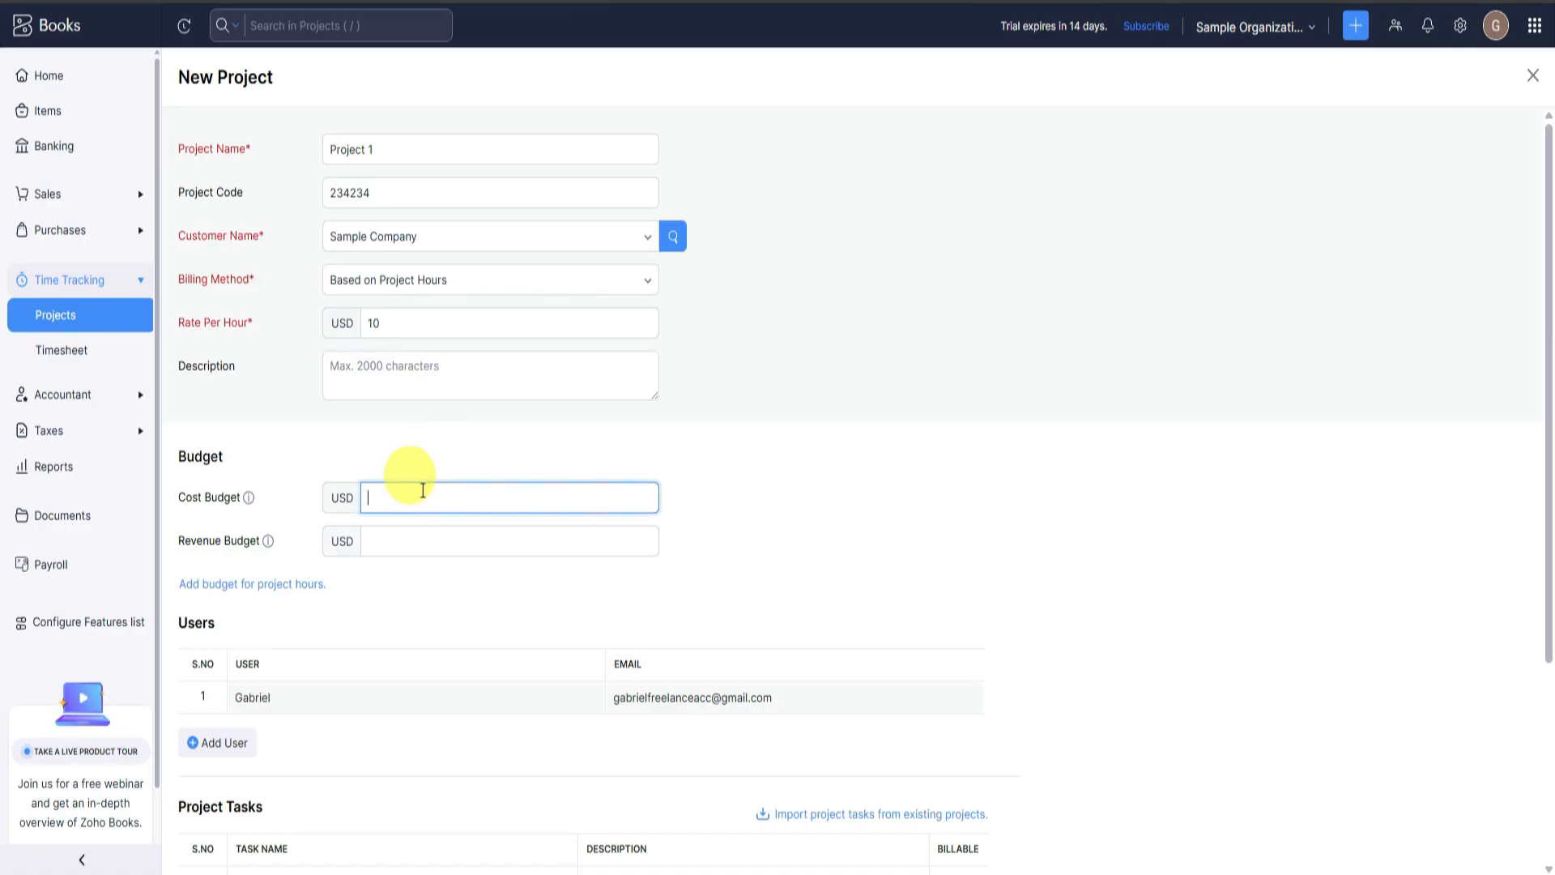
pyautogui.write('10000')
pyautogui.click(420, 534)
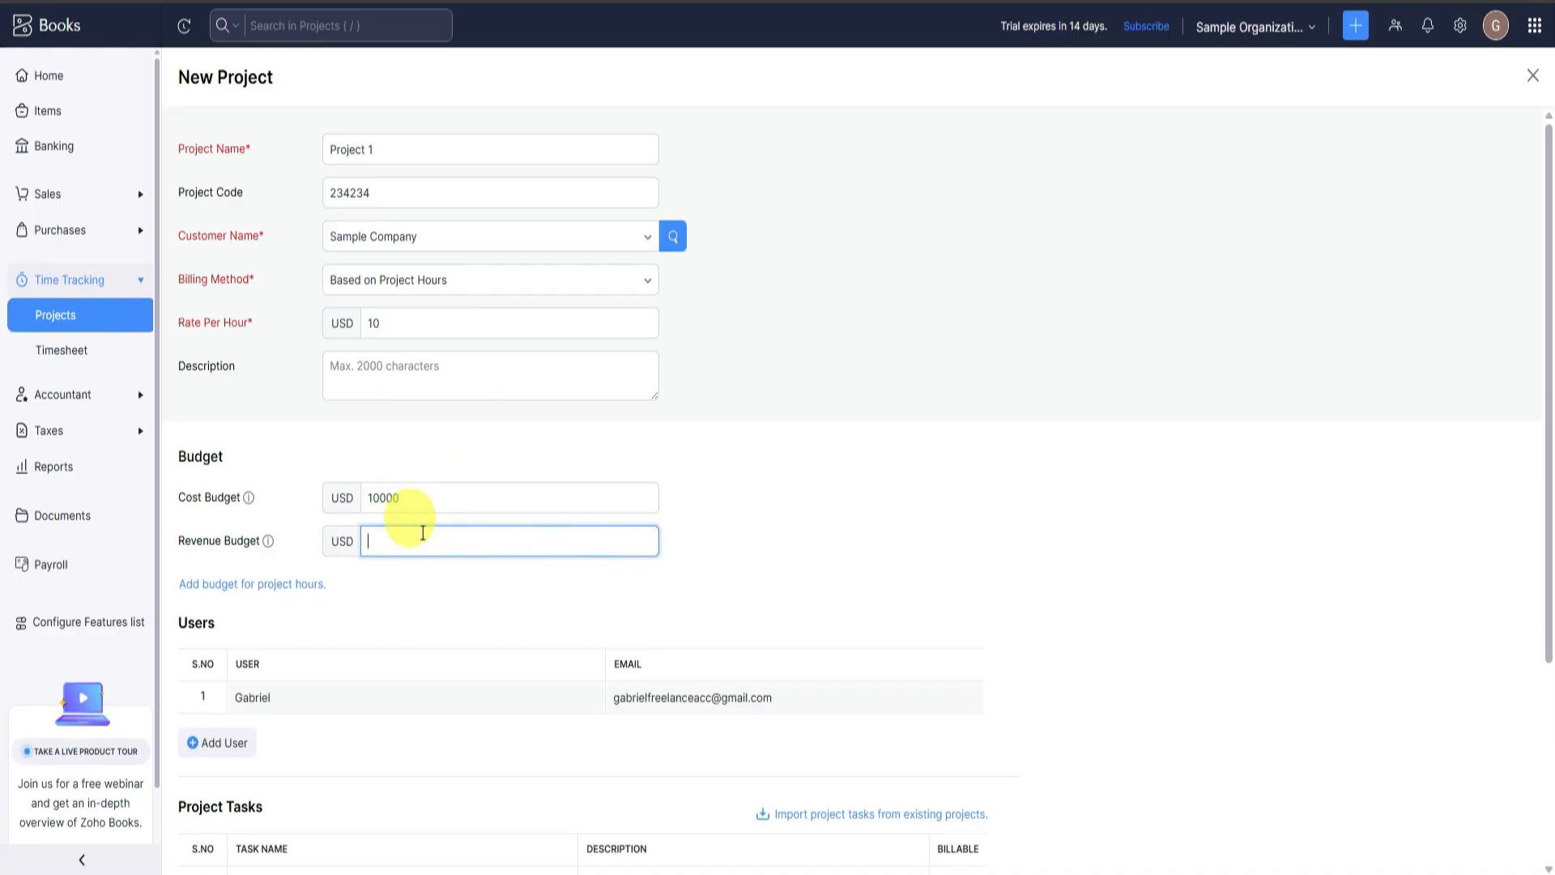
pyautogui.write('100000')
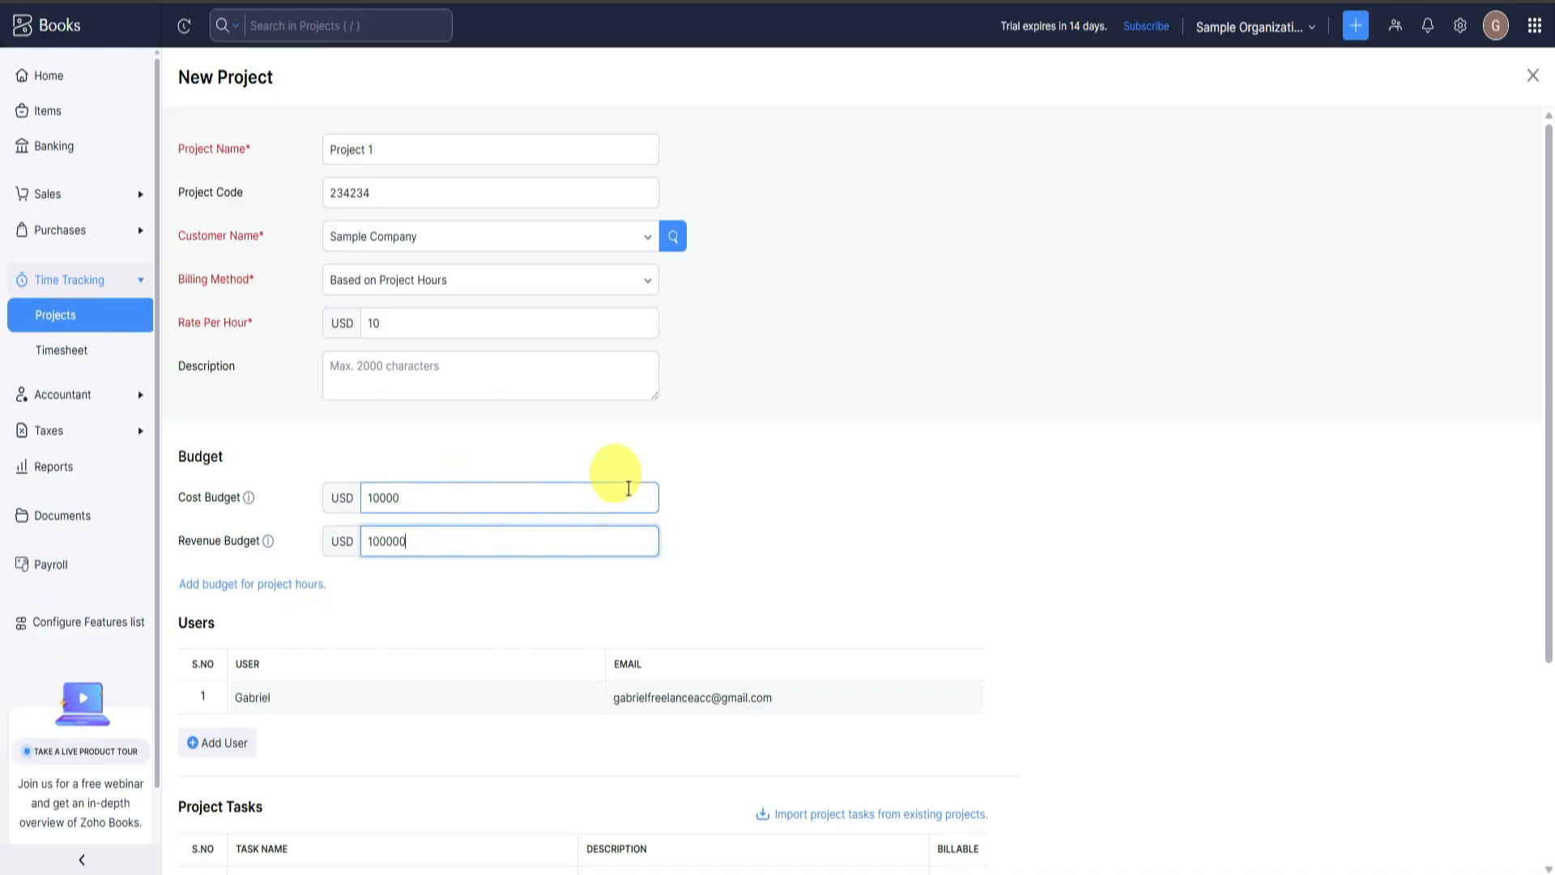
# Add the billable tasks Task 1 and Task 2 to the project and save it.
pyautogui.scroll(-3, 624, 478)
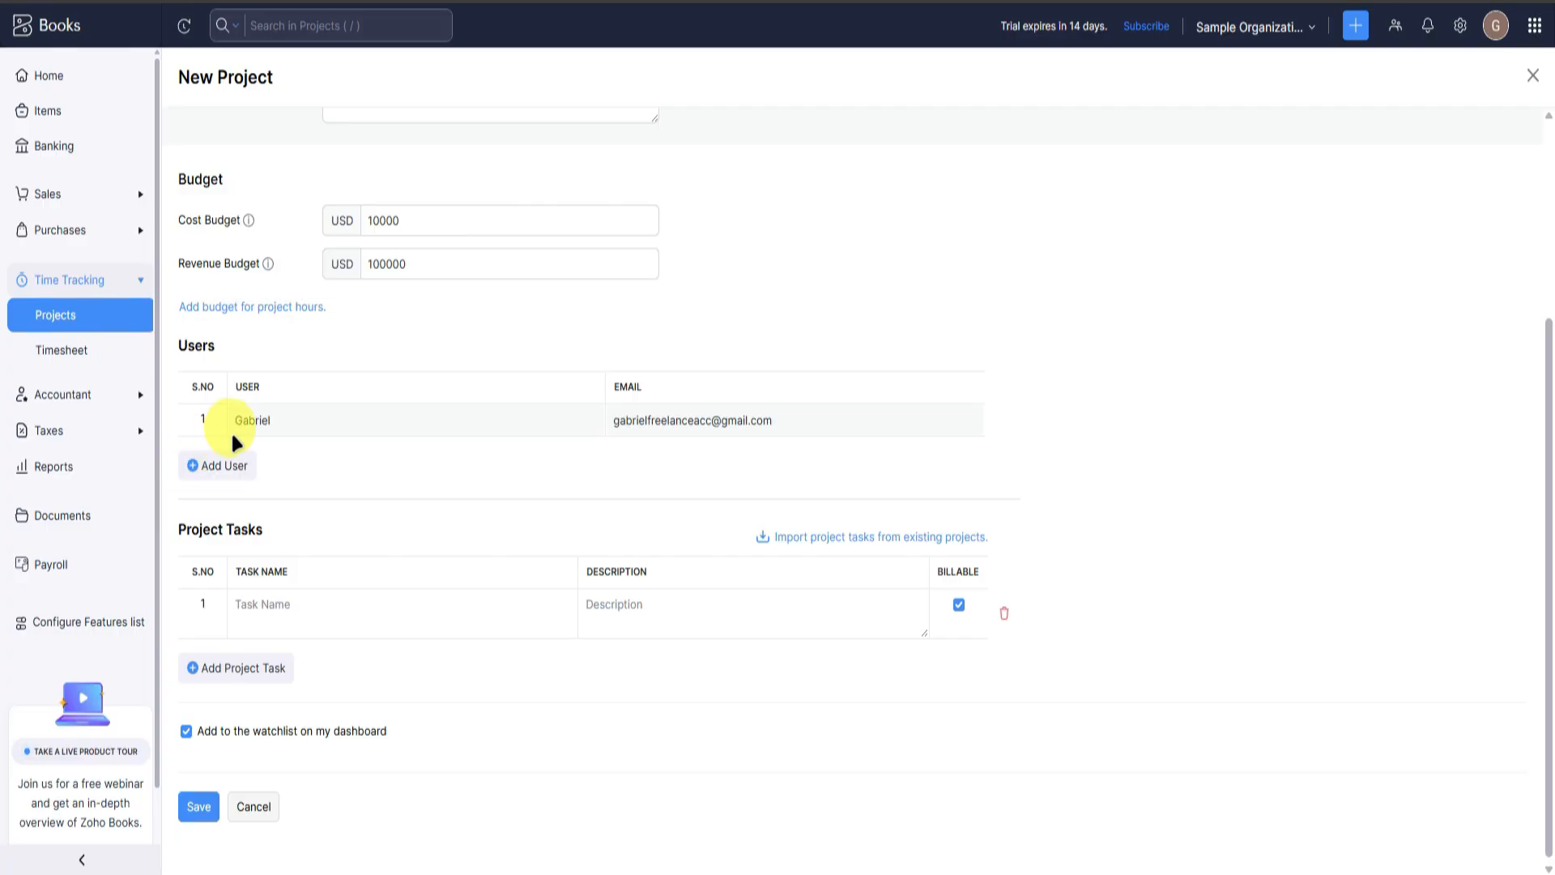
pyautogui.click(243, 609)
pyautogui.click(297, 601)
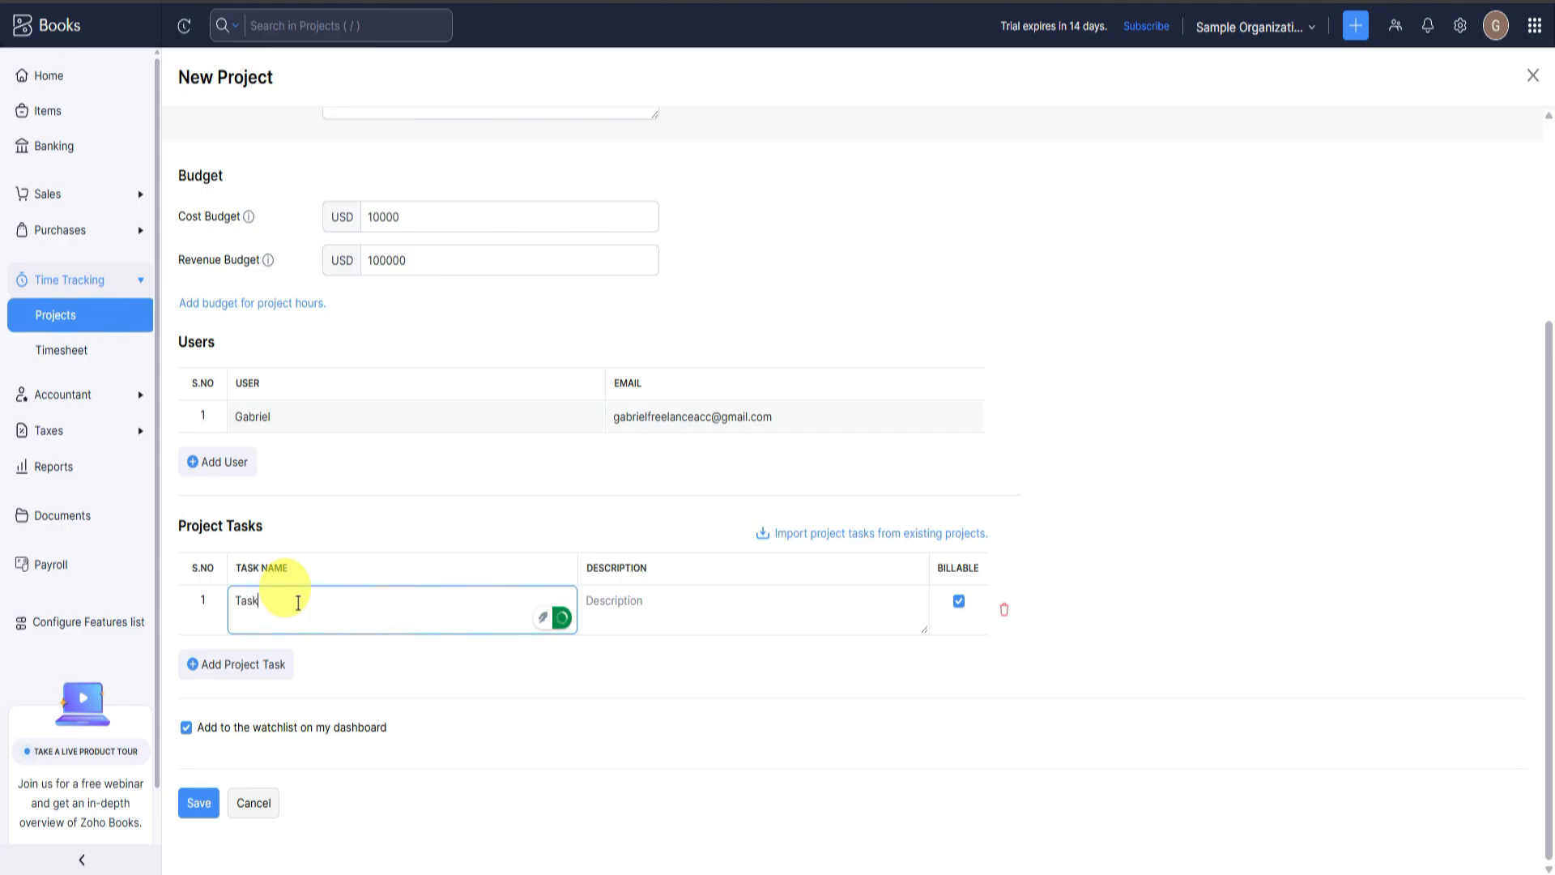
pyautogui.click(271, 666)
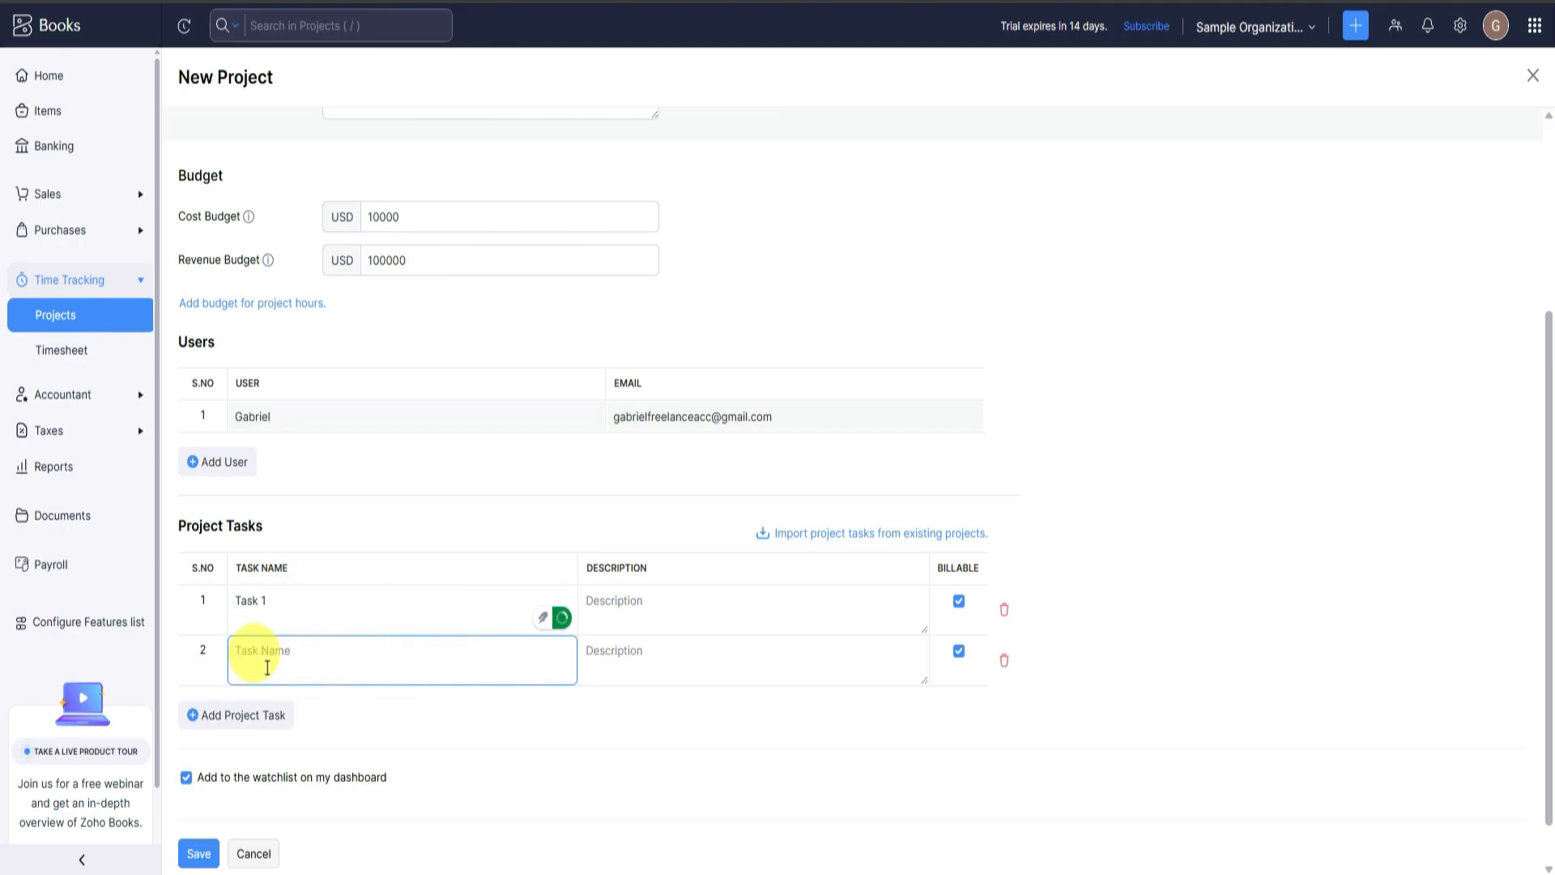
pyautogui.click(305, 660)
pyautogui.write('Ta')
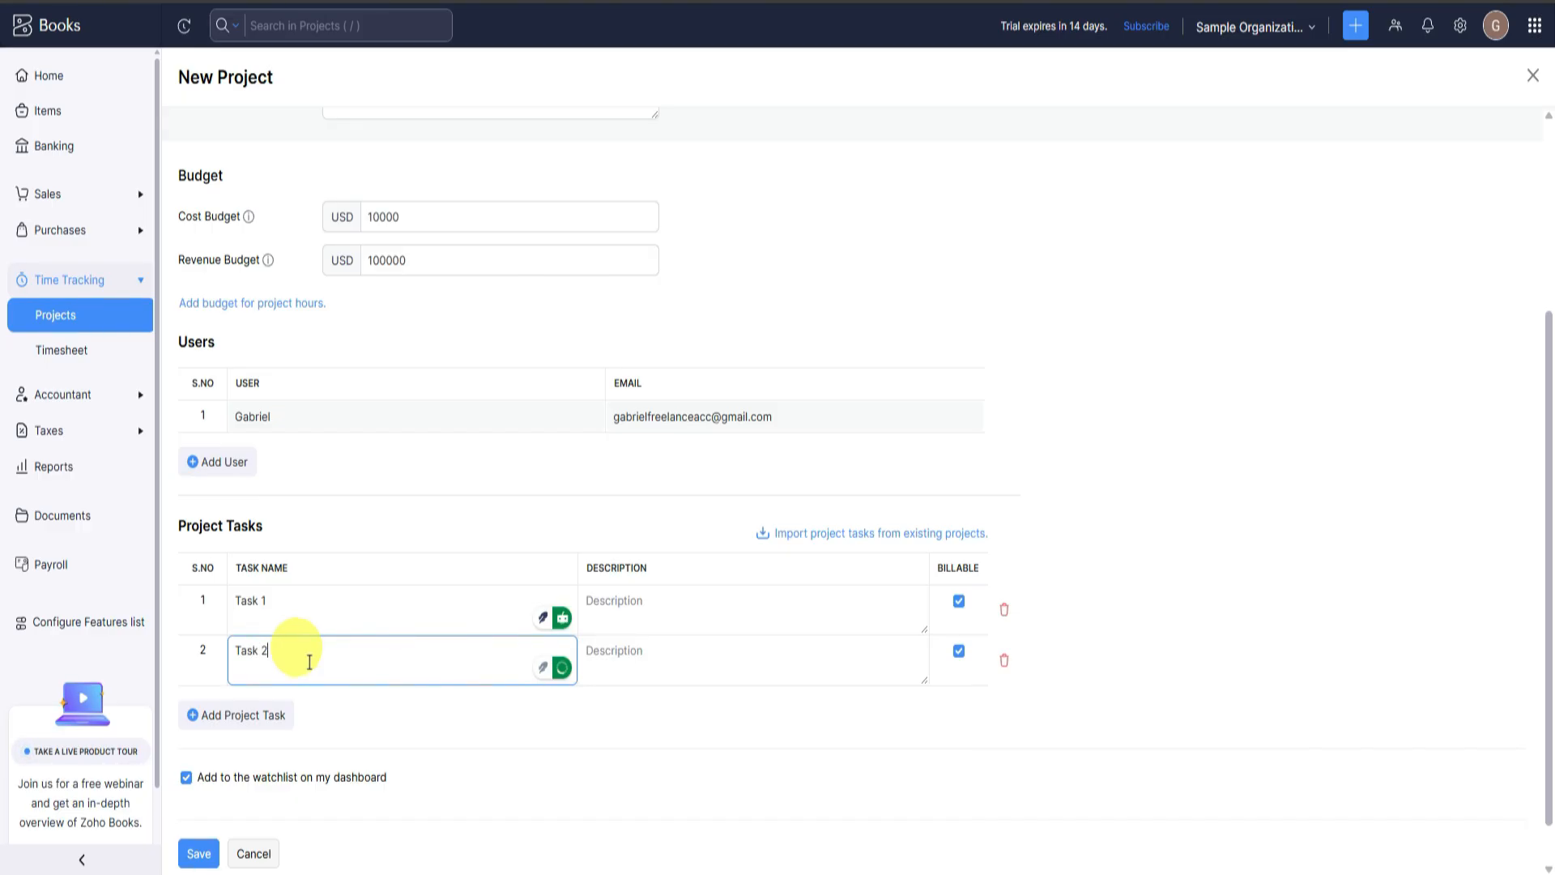
pyautogui.write('sk 2')
pyautogui.click(629, 600)
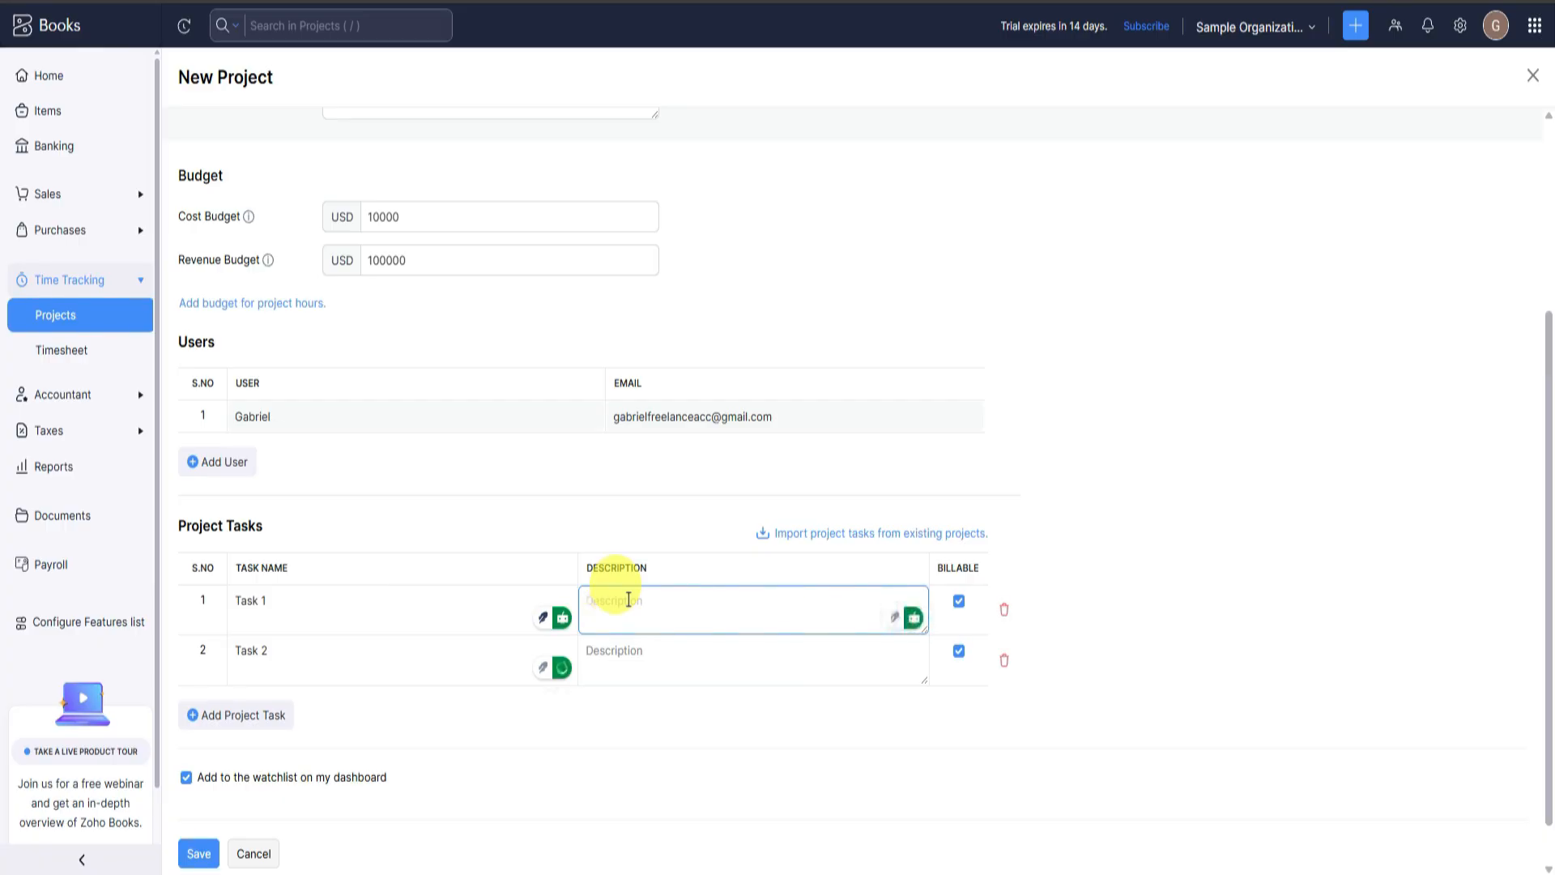
pyautogui.scroll(-1, 1124, 538)
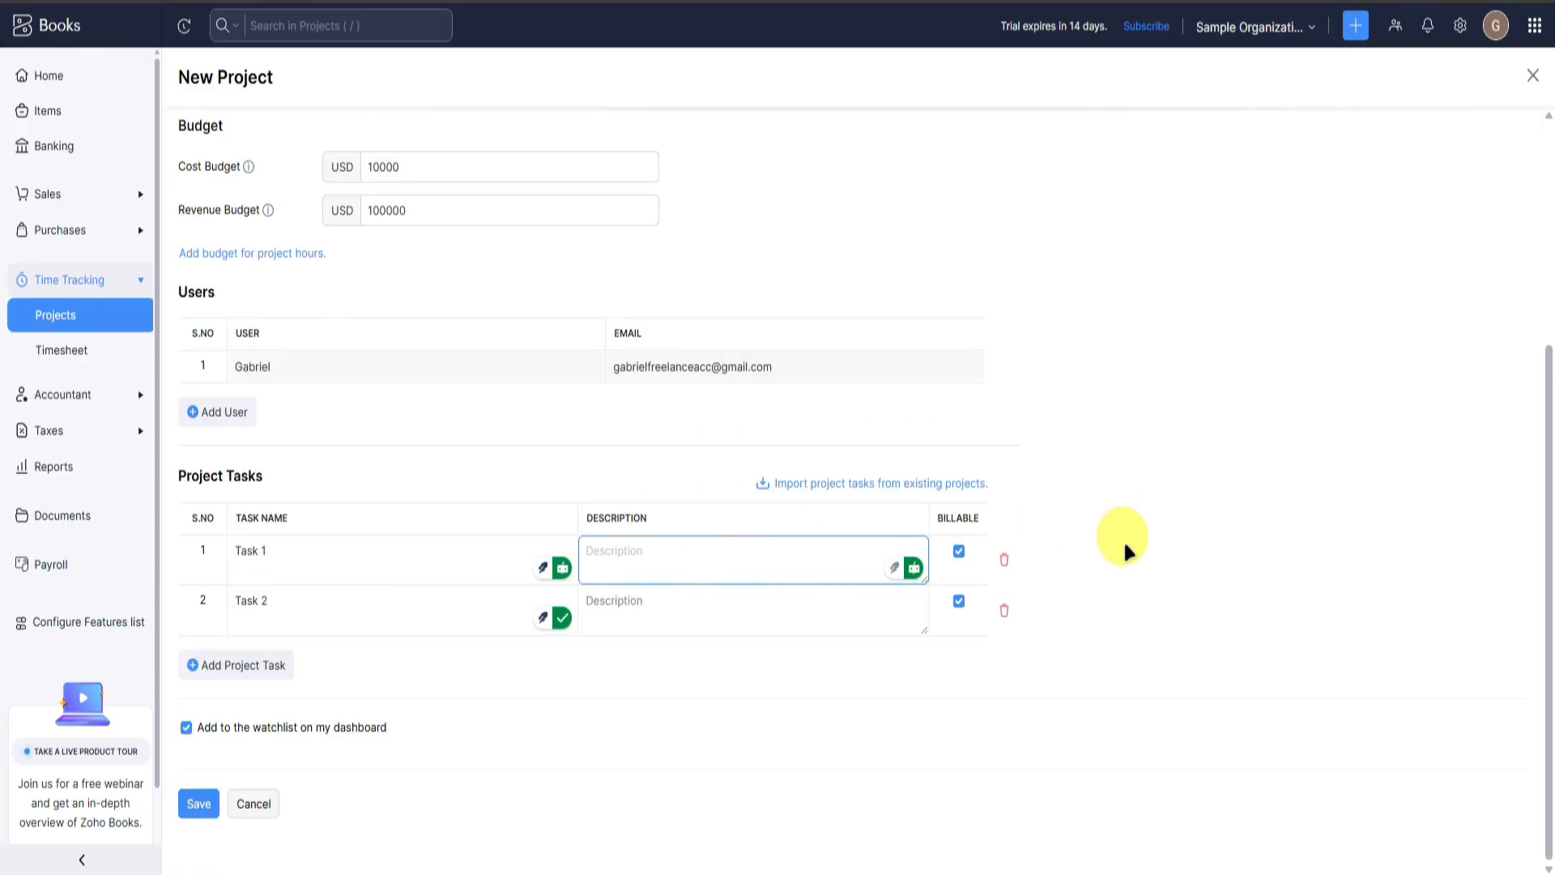
pyautogui.click(194, 804)
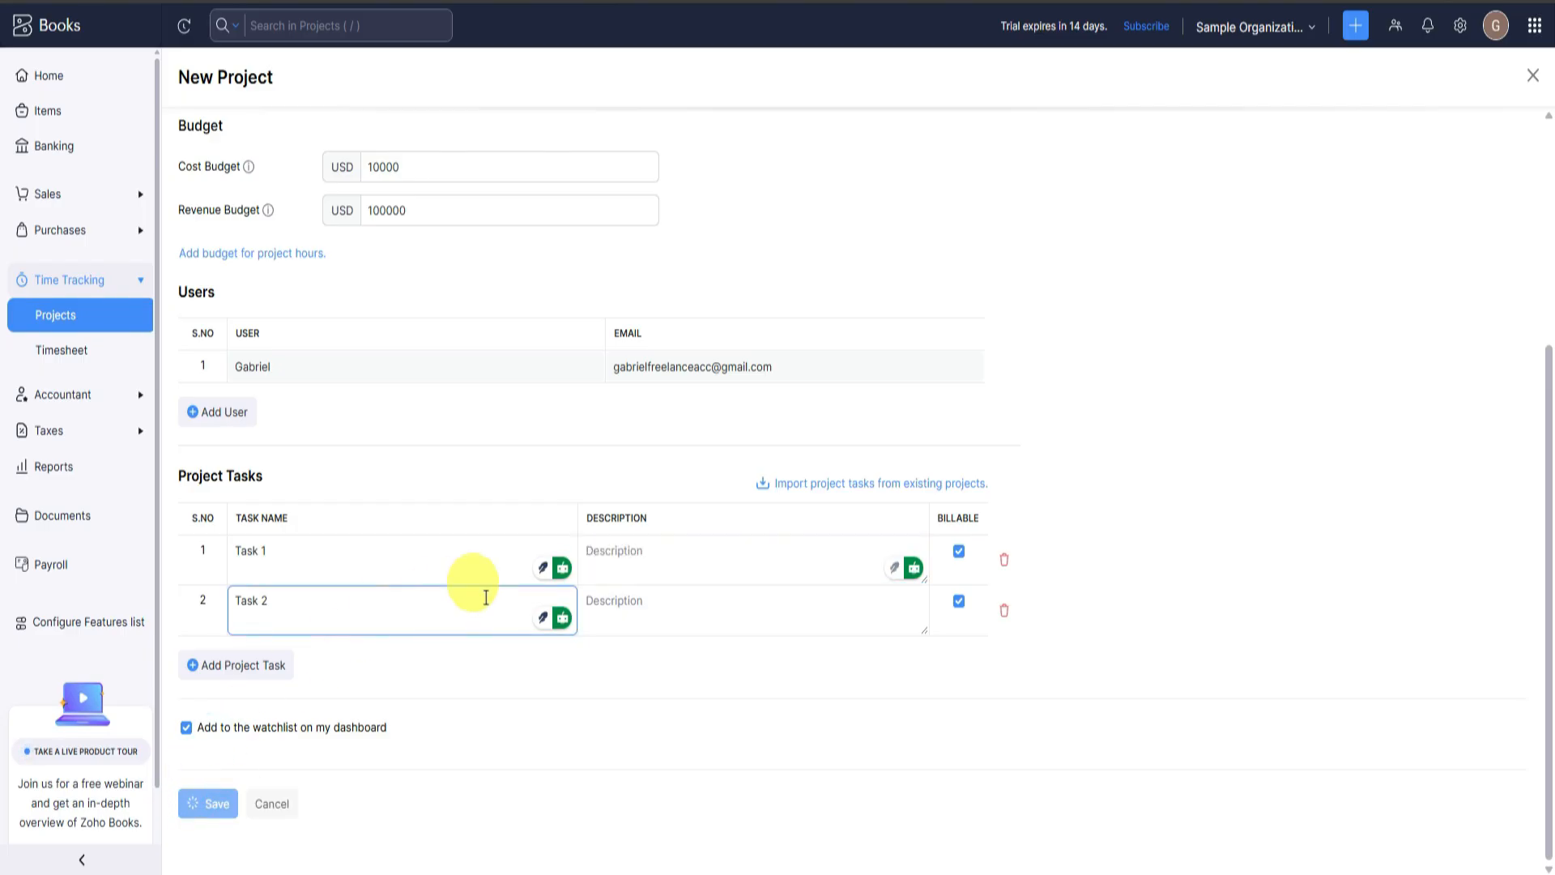
# Review the Project 1 overview, including its details, hours summary, users and project tasks.
pyautogui.scroll(-3, 664, 316)
pyautogui.scroll(-1, 666, 315)
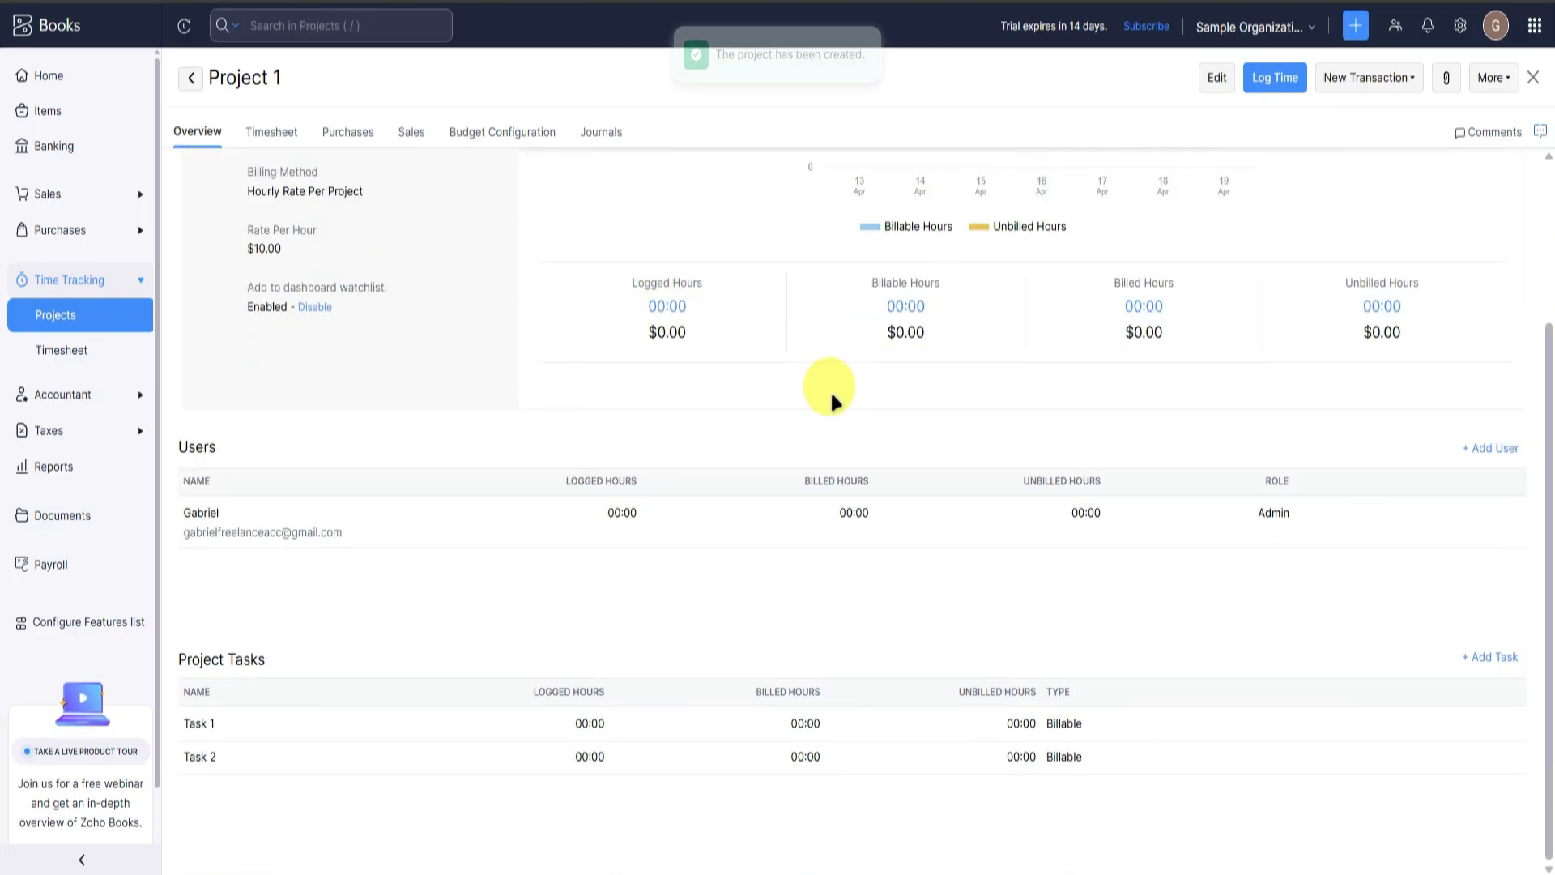
pyautogui.scroll(3, 436, 421)
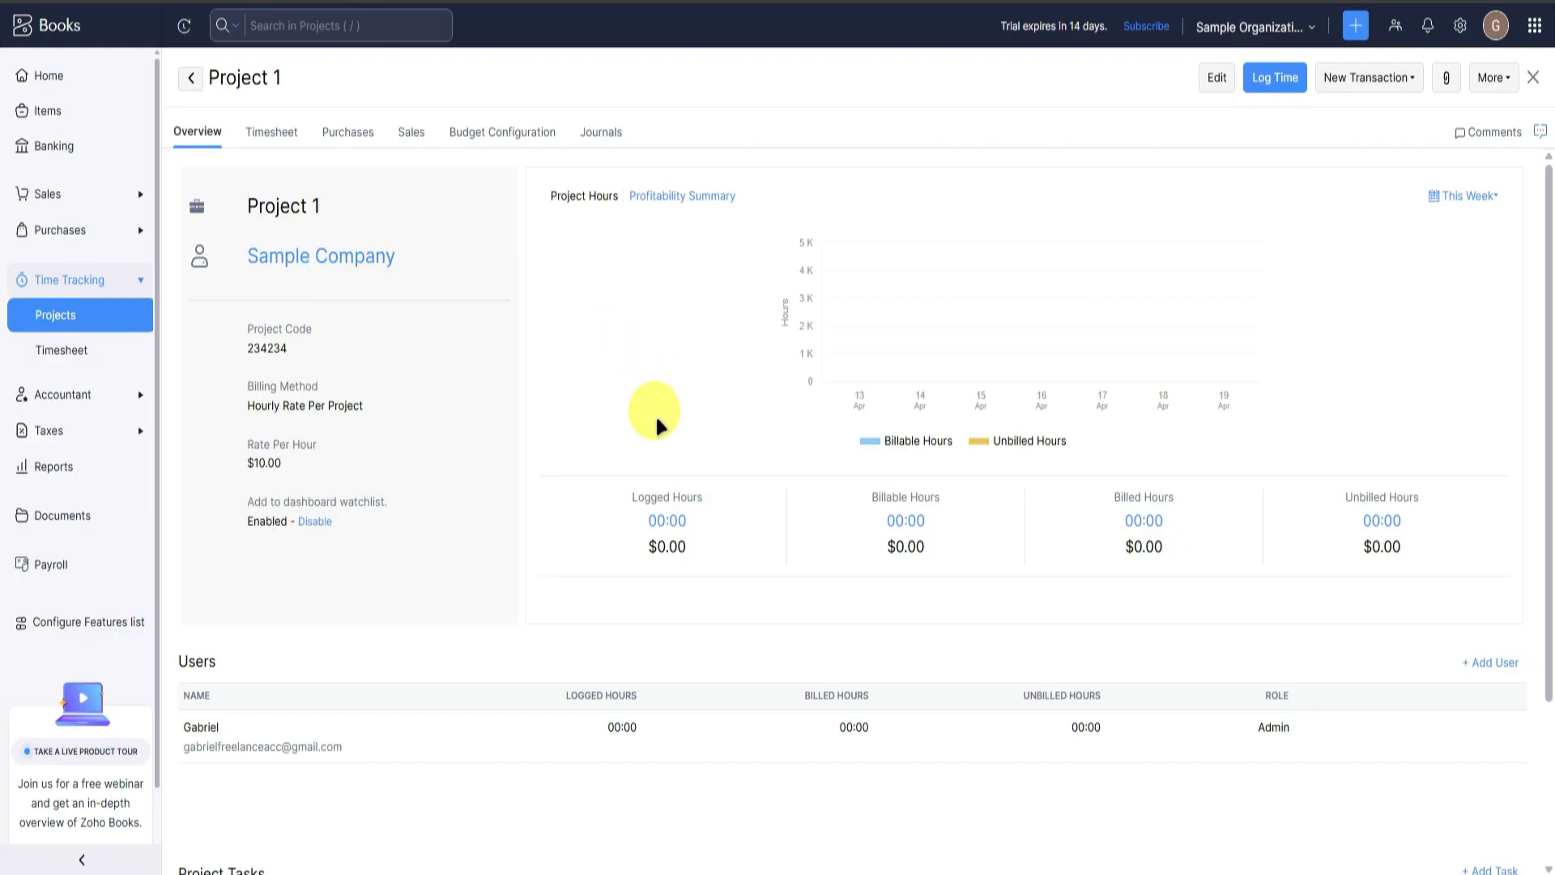
pyautogui.scroll(-3, 654, 413)
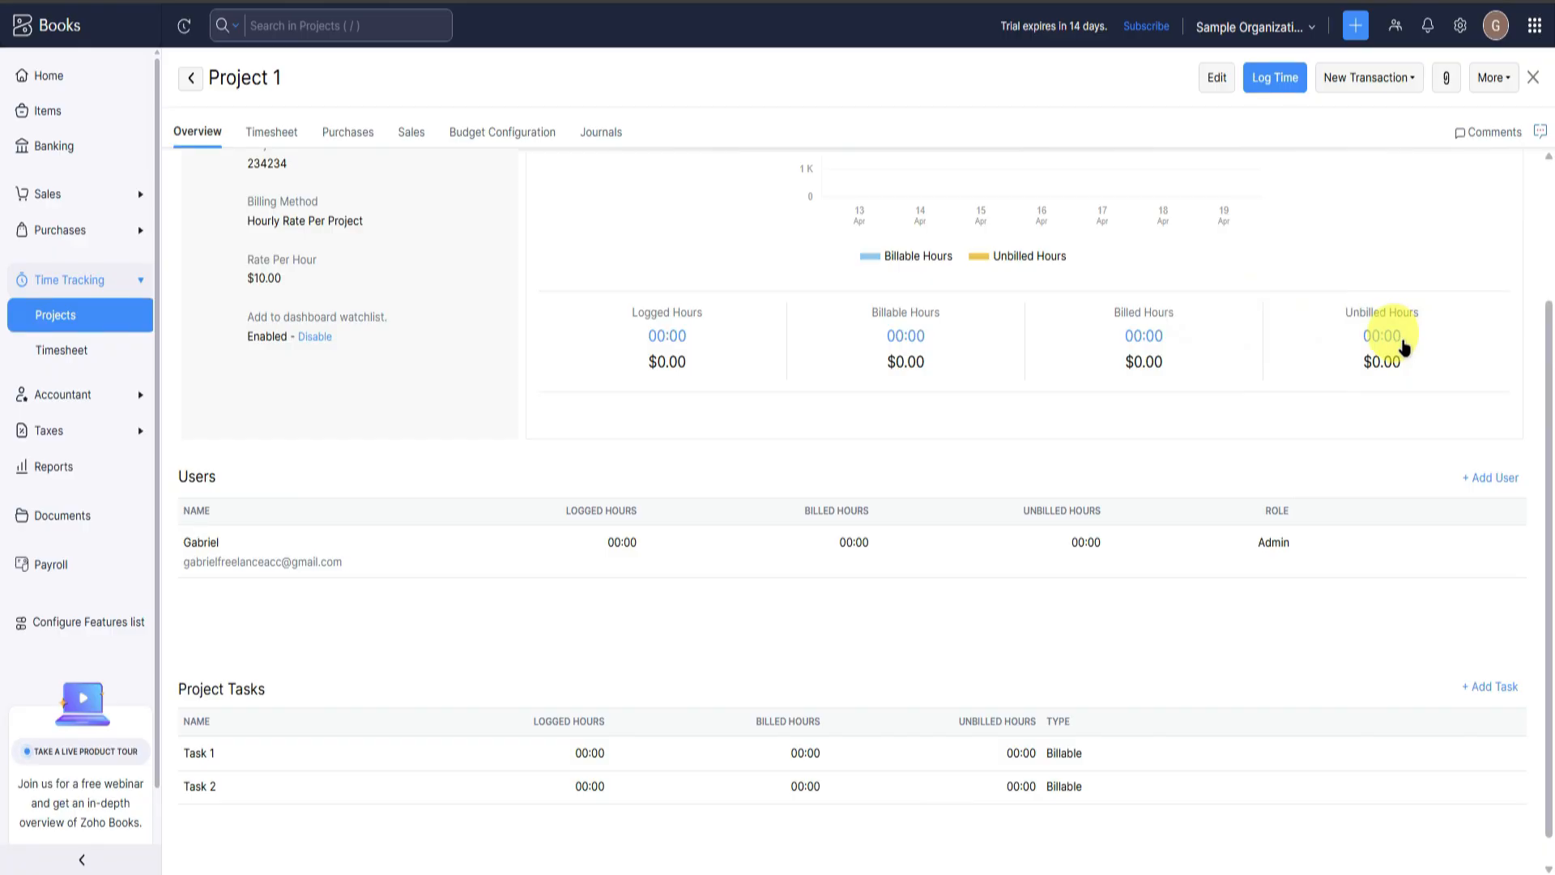
pyautogui.scroll(-1, 826, 364)
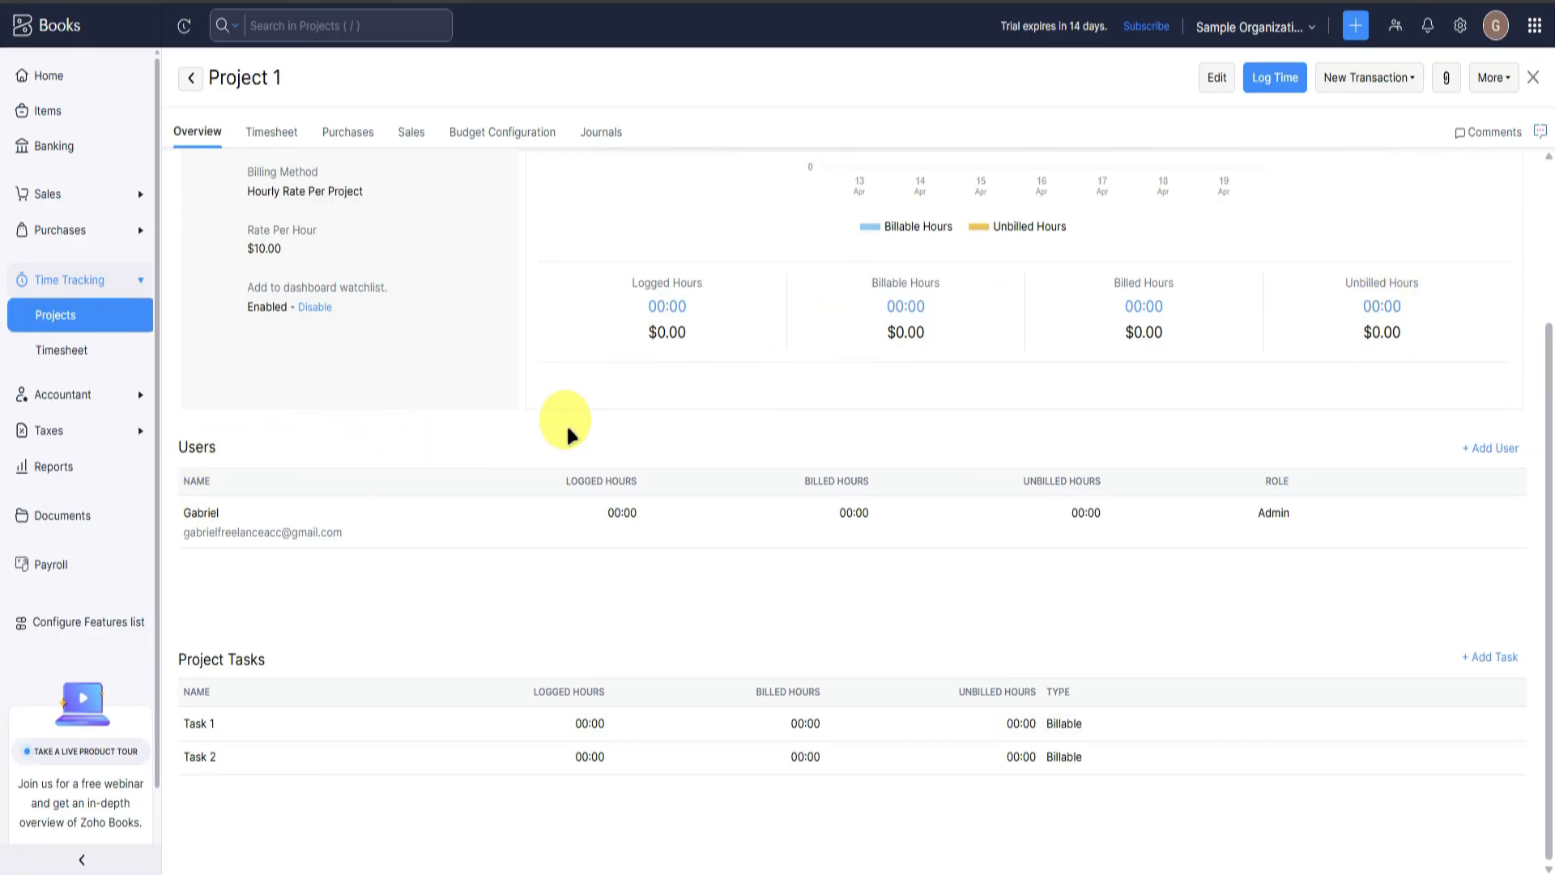
pyautogui.scroll(3, 285, 687)
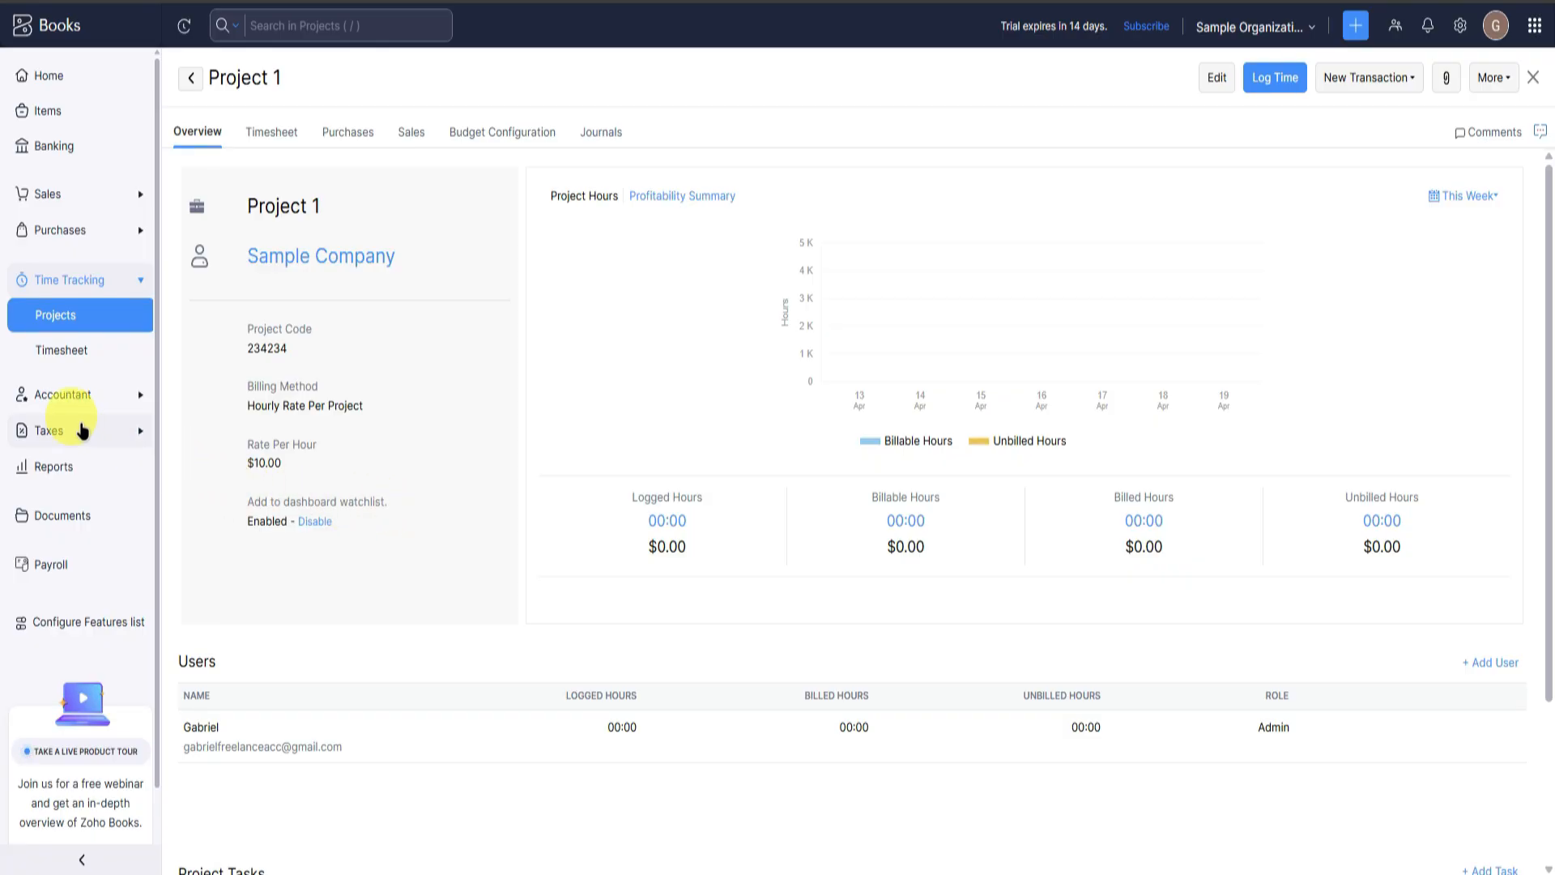
# Log a billable timesheet entry of 06:10 for Task 1 of Project 1 and save it.
pyautogui.click(108, 355)
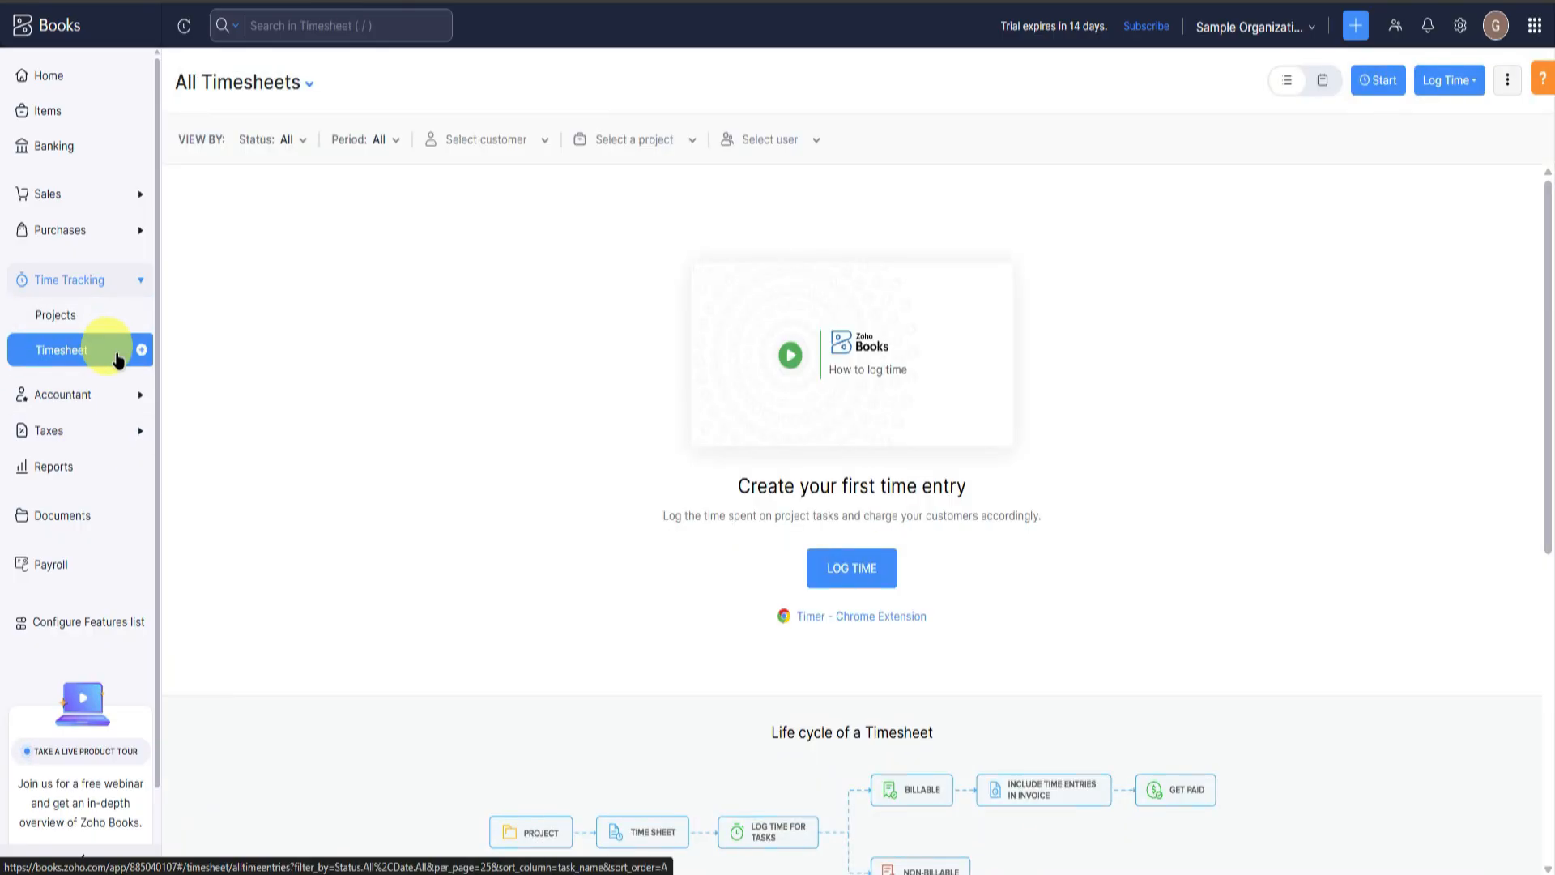
pyautogui.click(850, 567)
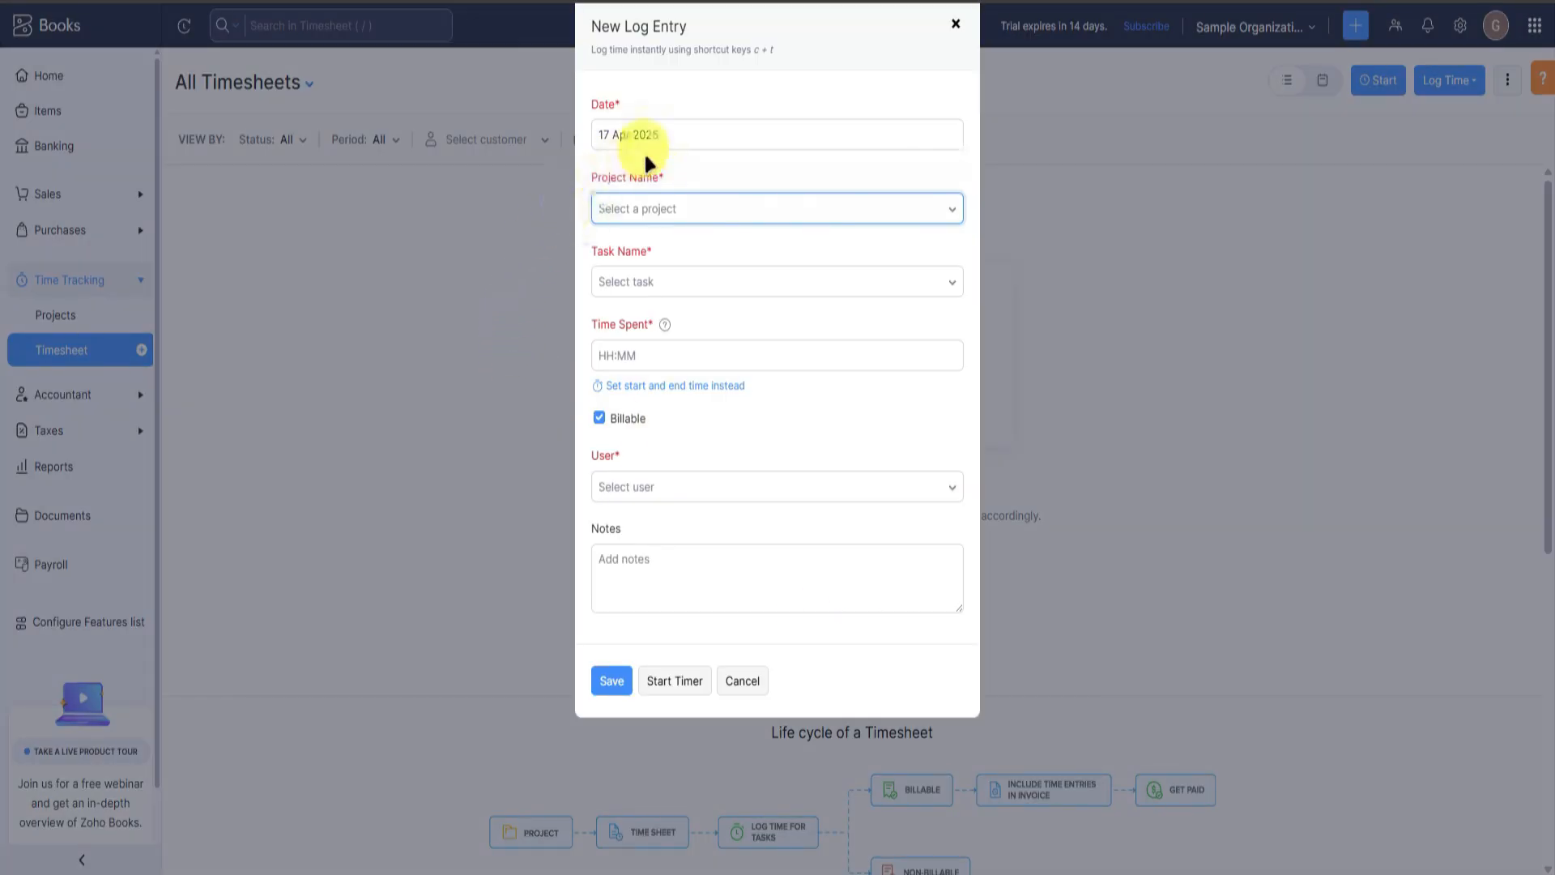
pyautogui.click(636, 208)
pyautogui.click(657, 285)
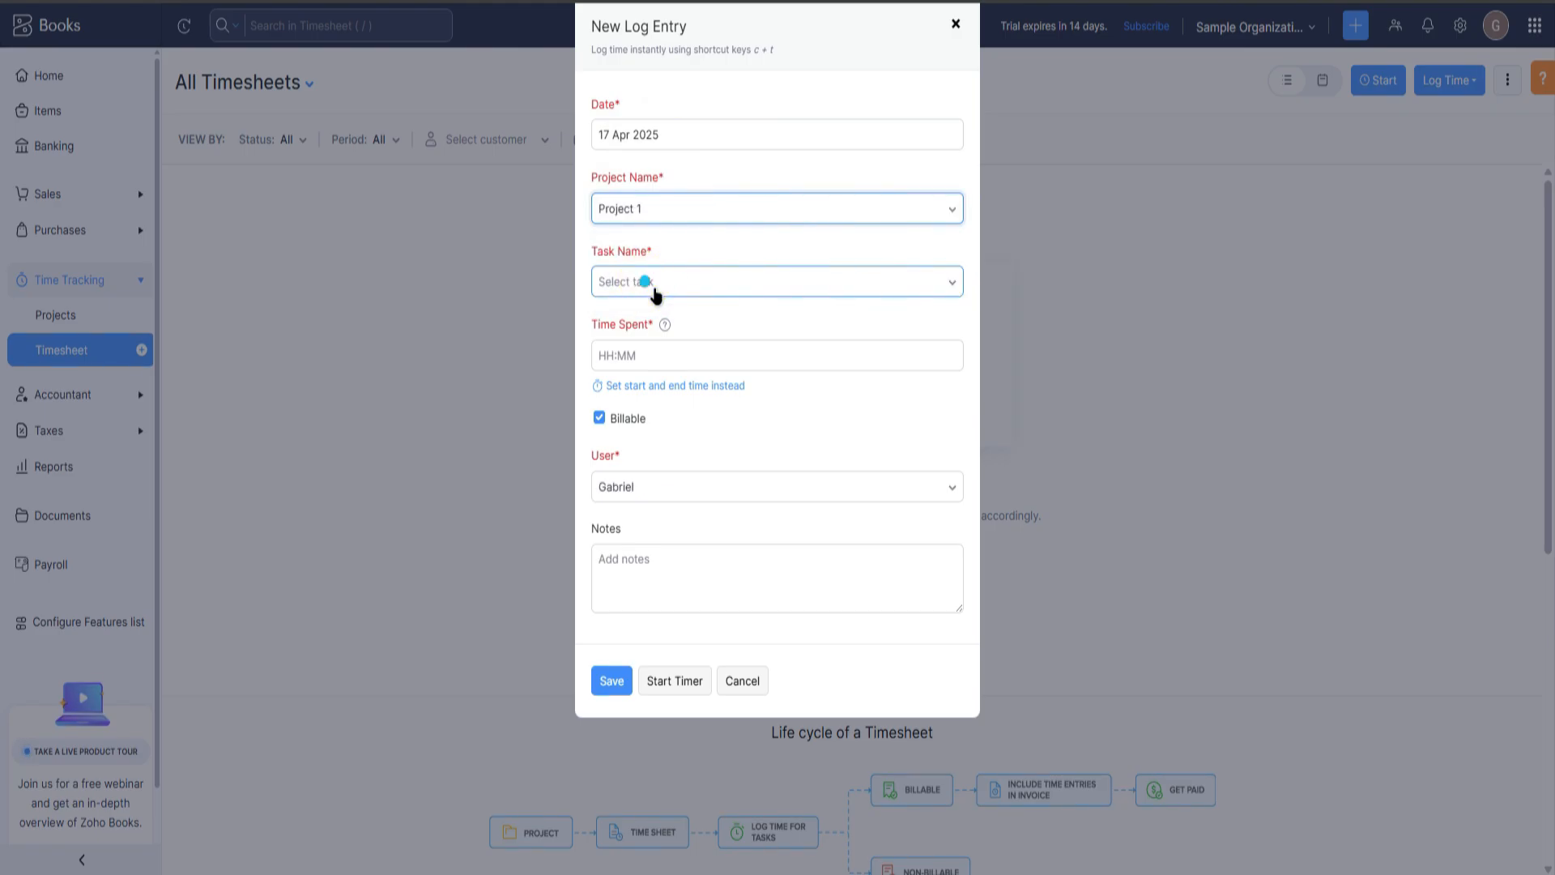
pyautogui.click(645, 282)
pyautogui.click(645, 343)
pyautogui.click(659, 355)
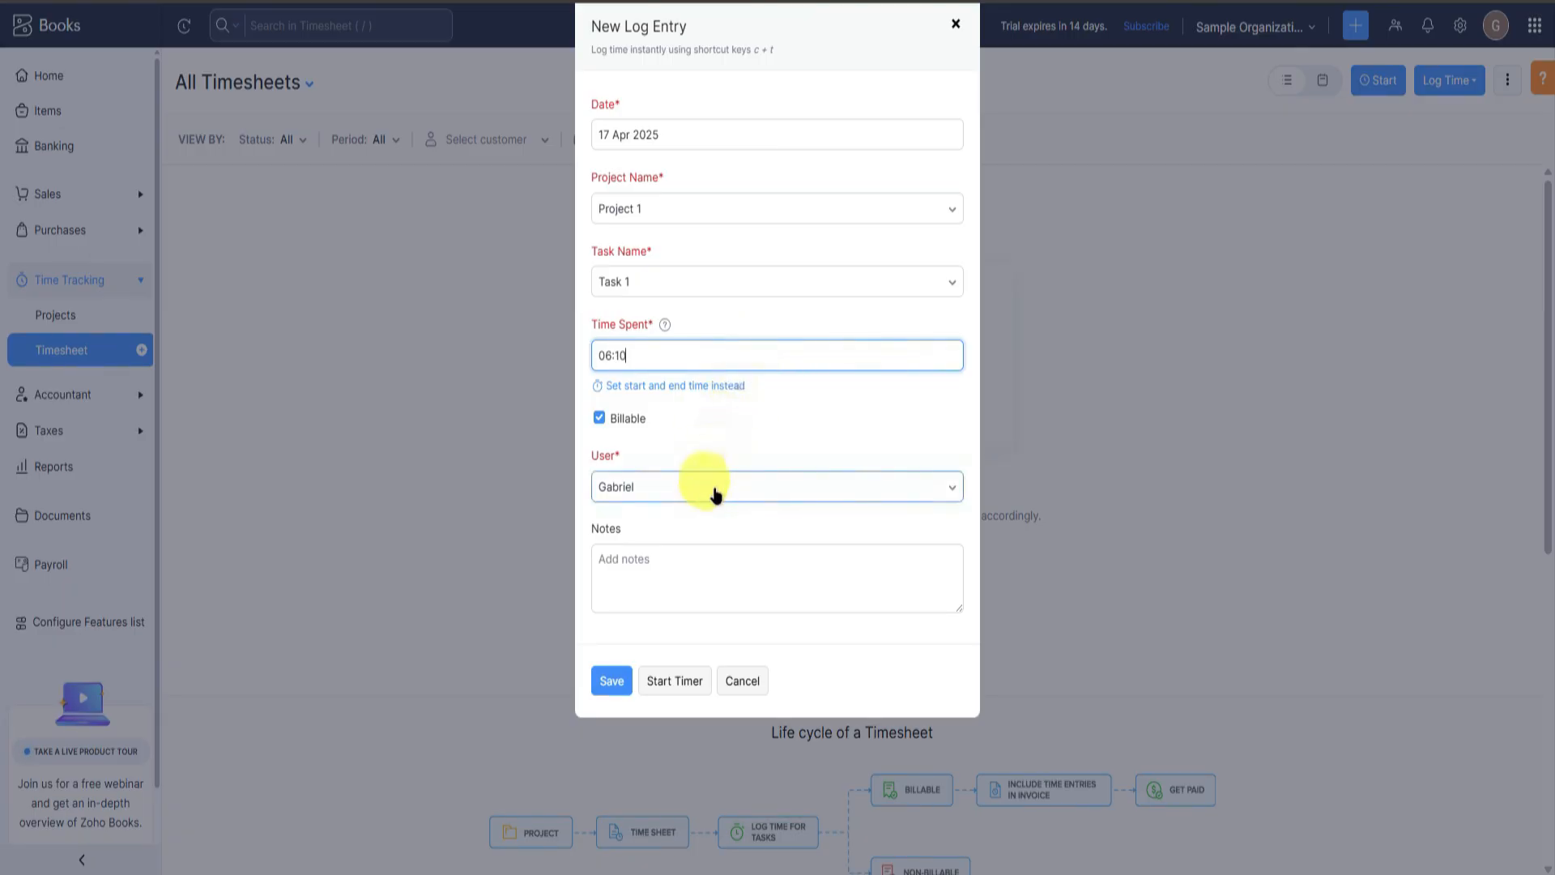
pyautogui.click(705, 488)
pyautogui.click(712, 490)
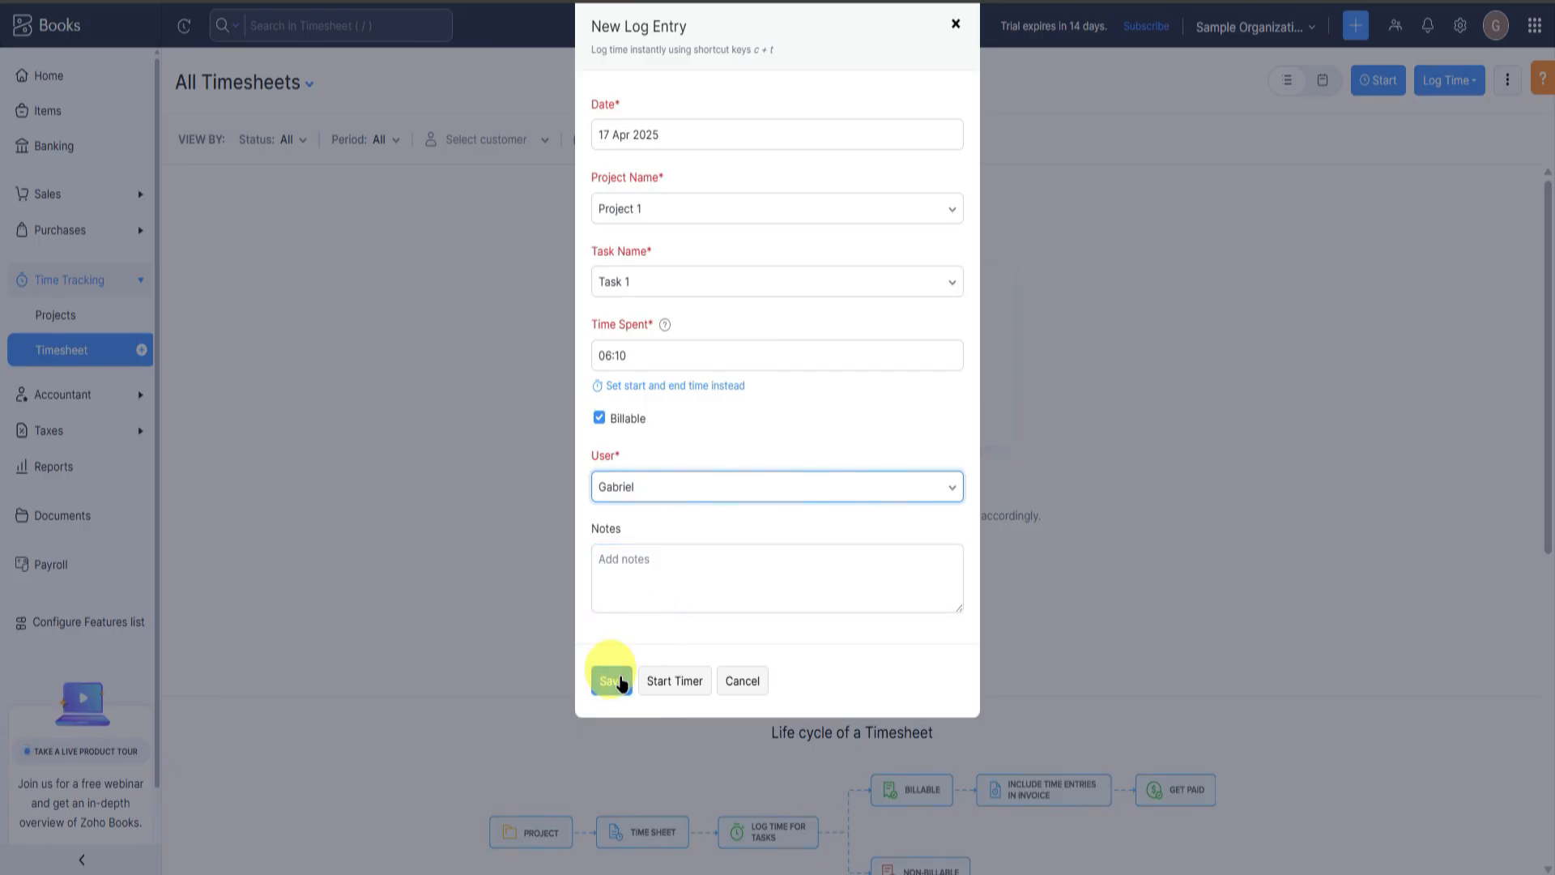
pyautogui.click(611, 681)
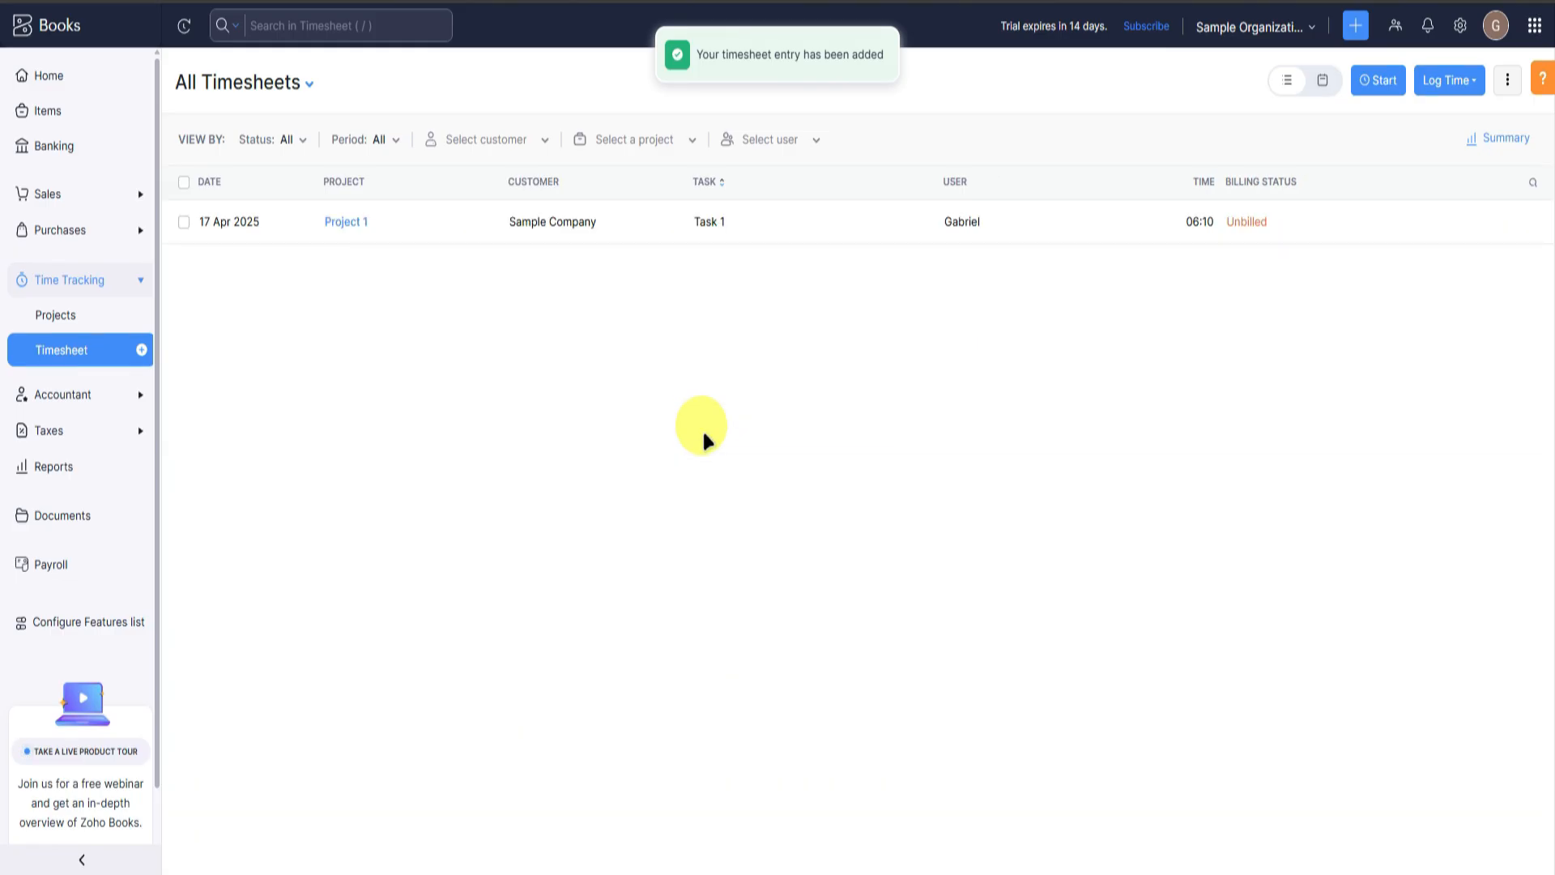
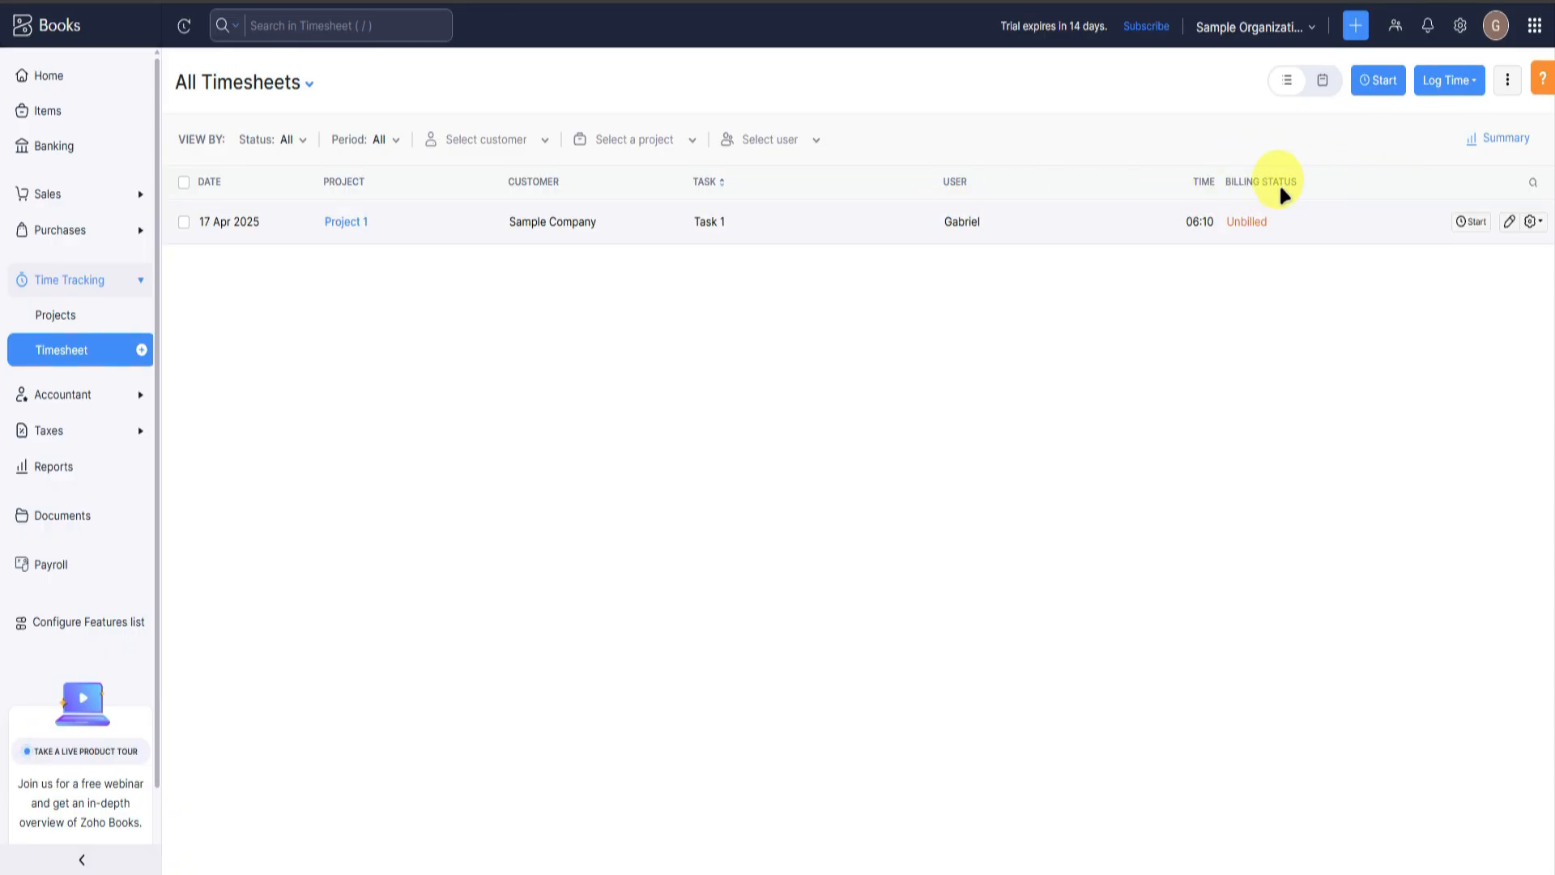
# Run the timer on the Task 1 time entry, pausing and stopping it.
pyautogui.click(1466, 223)
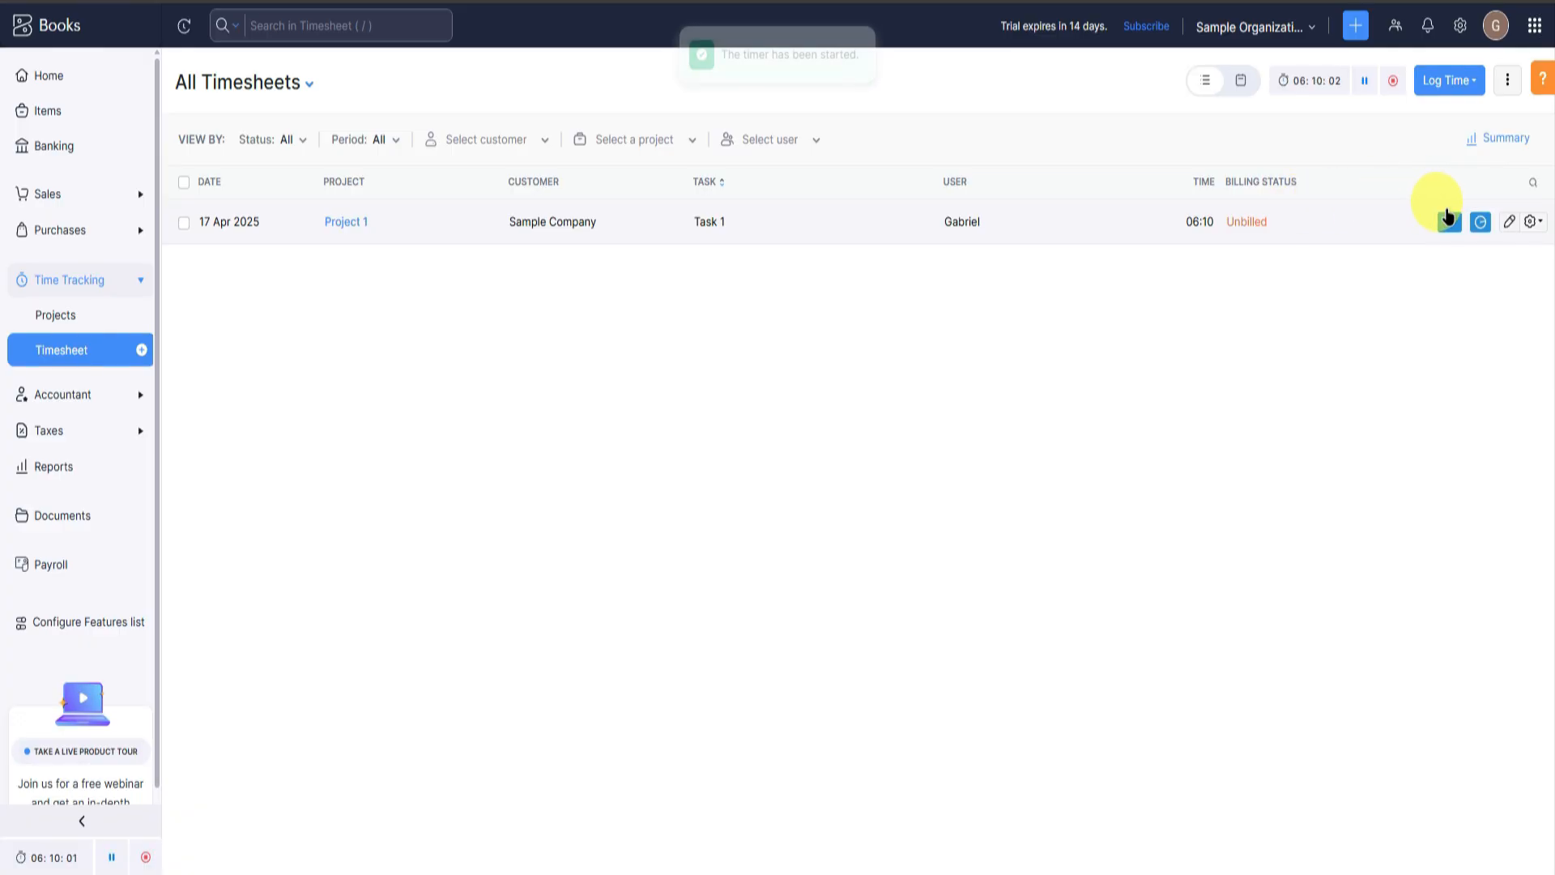
pyautogui.click(1450, 222)
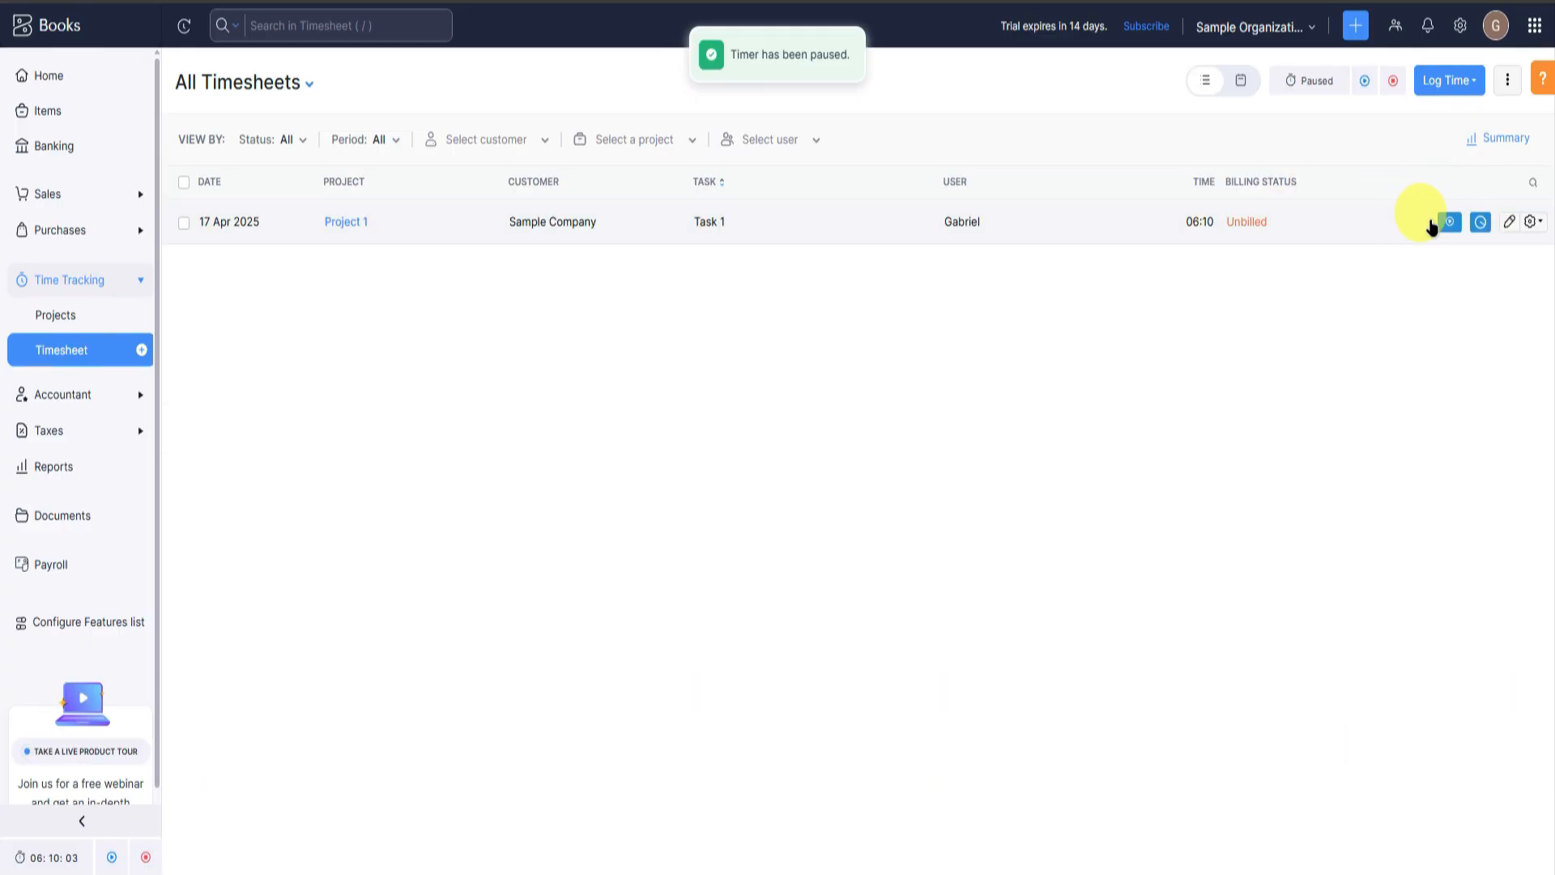
pyautogui.click(1473, 222)
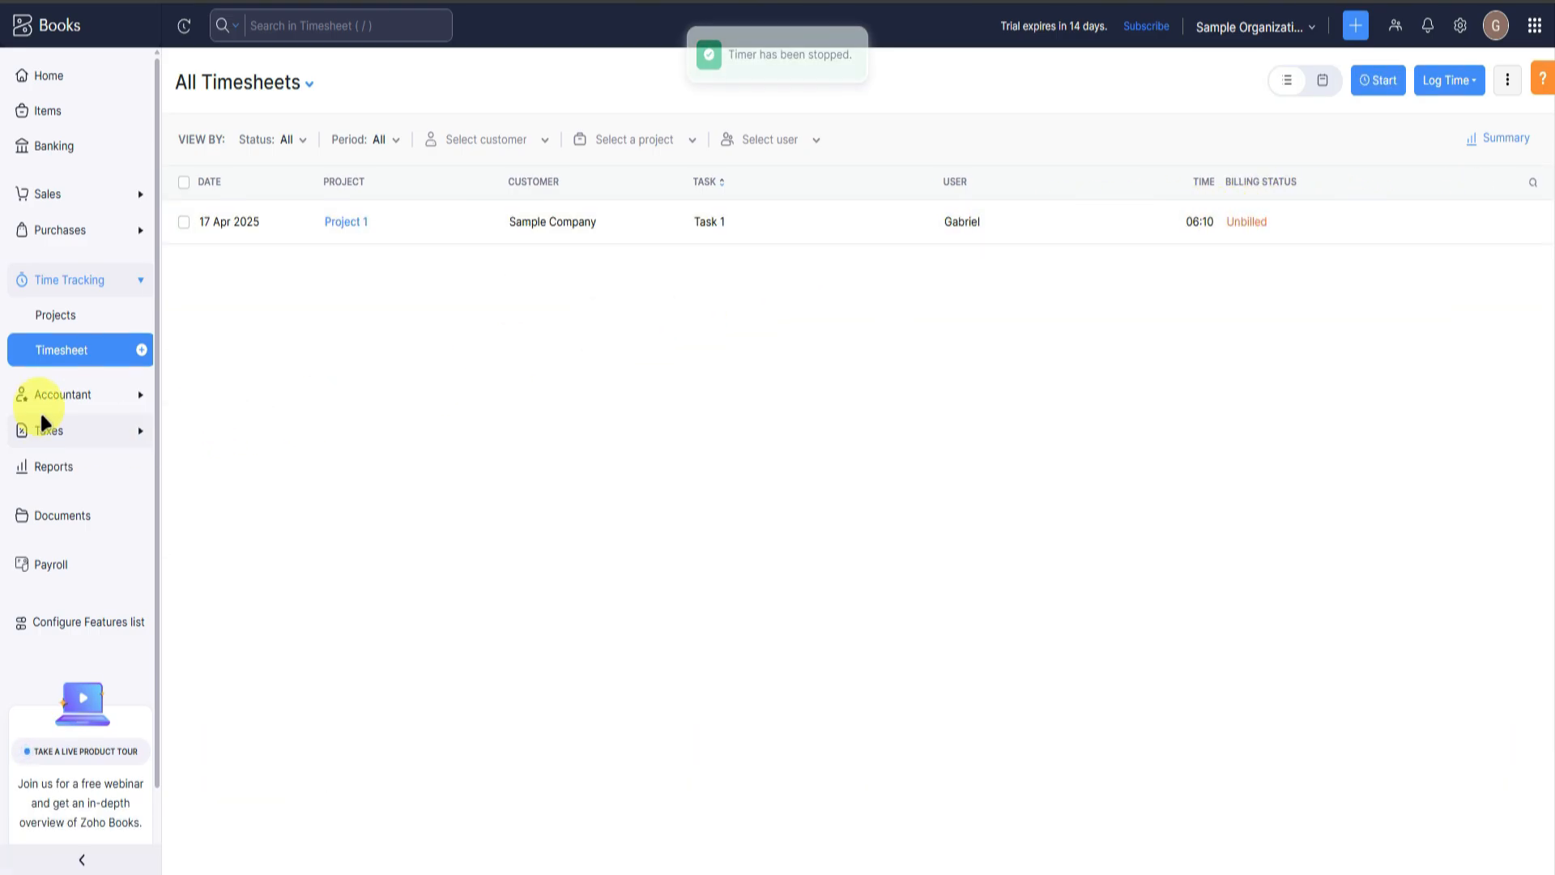
# Start a new manual journal with reference 234234 and the notes text "Notes", and mark it as a cash based journal.
pyautogui.click(62, 395)
pyautogui.click(79, 351)
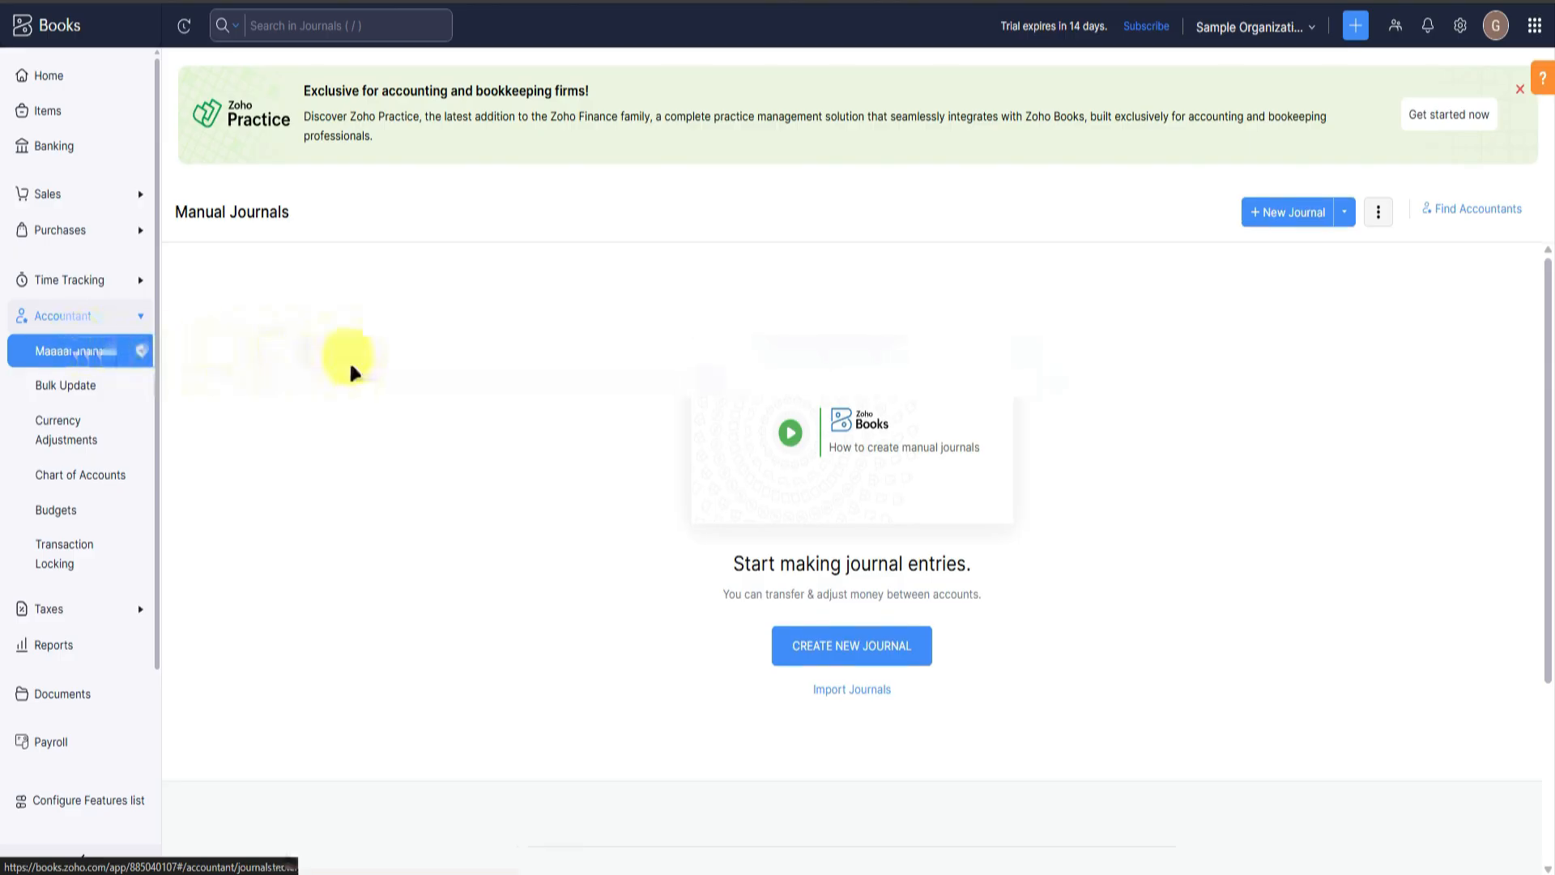
pyautogui.click(860, 644)
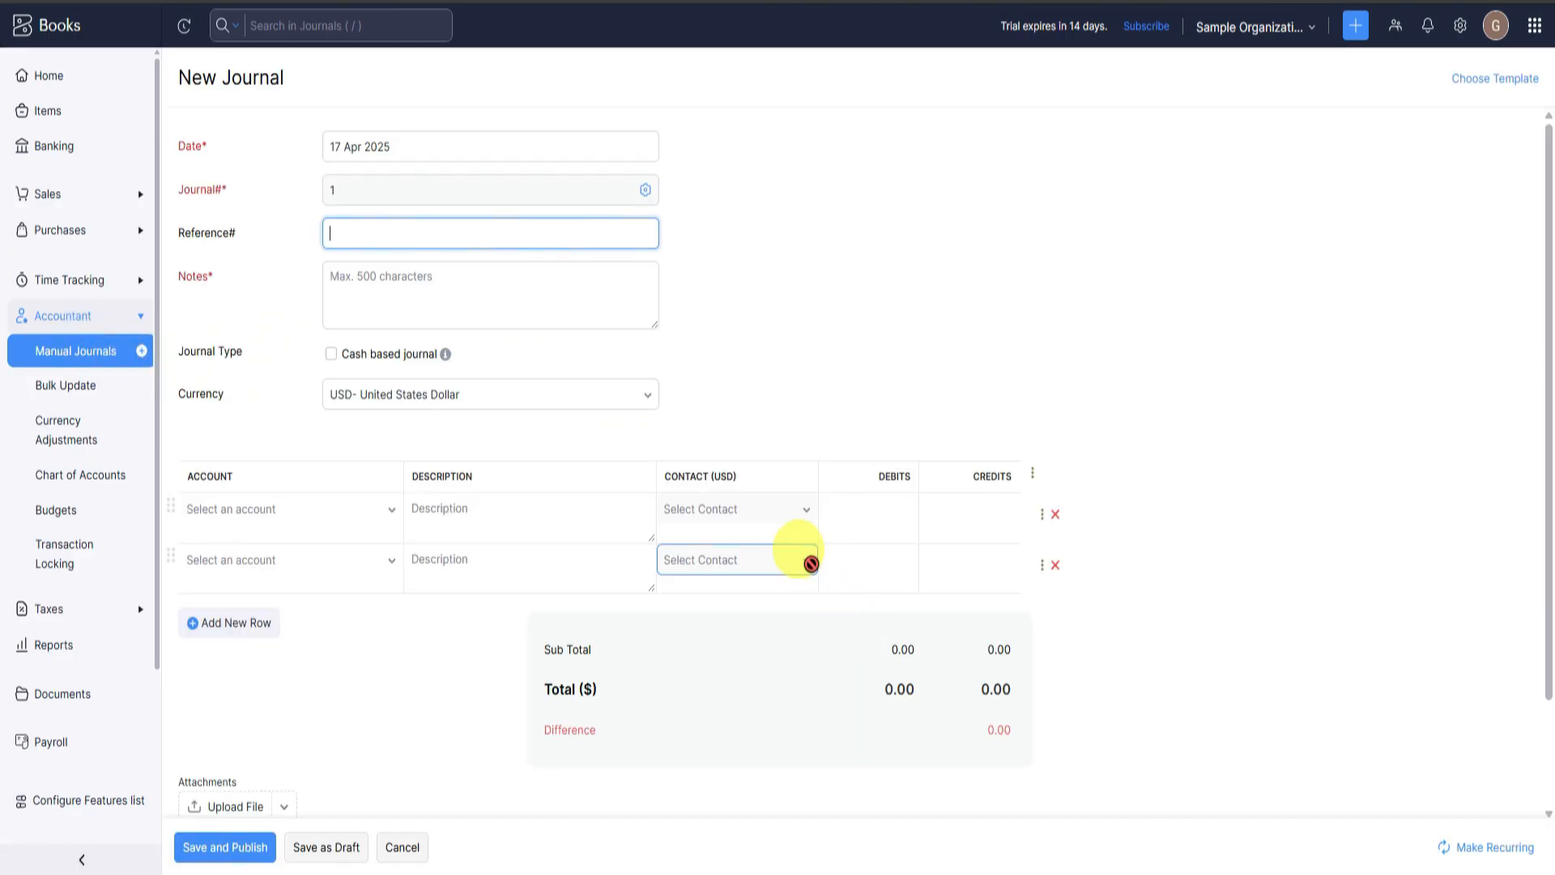
pyautogui.click(415, 142)
pyautogui.click(790, 208)
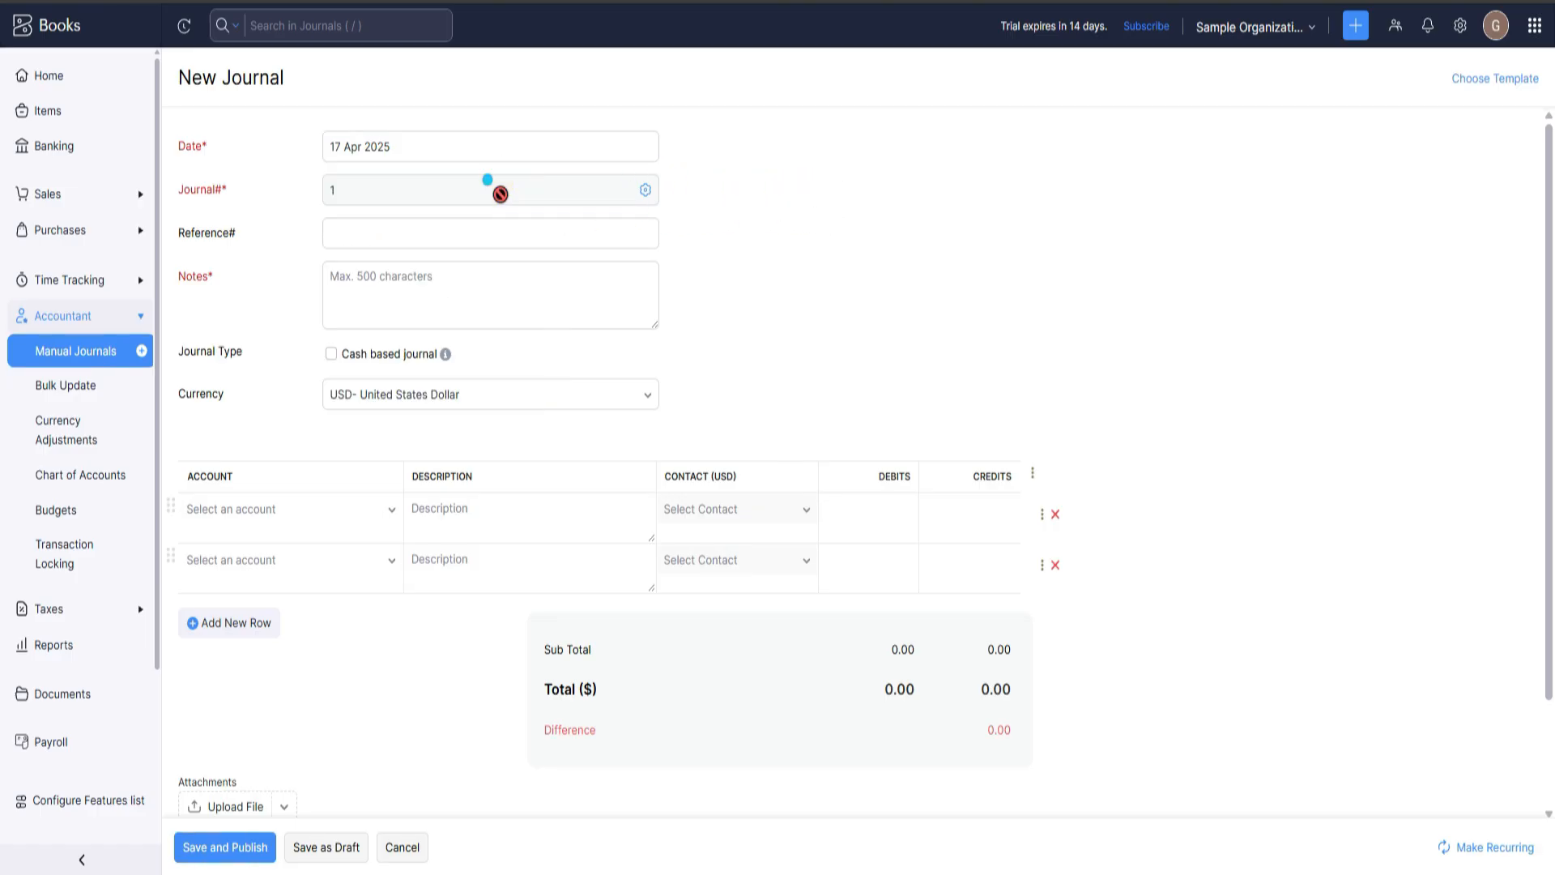
pyautogui.click(445, 235)
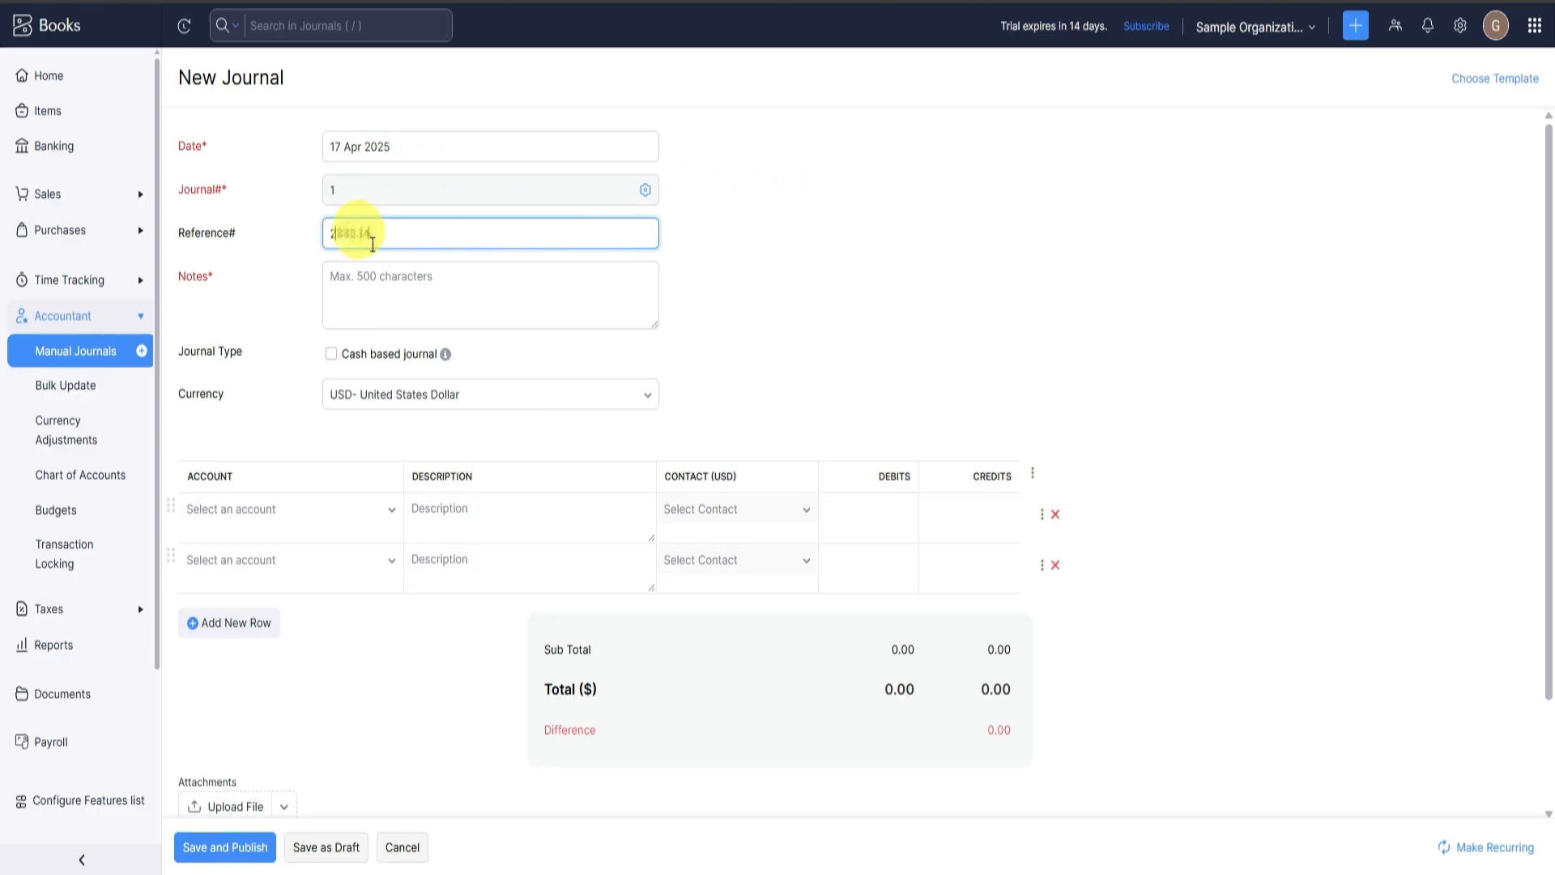
pyautogui.write('234234')
pyautogui.click(417, 283)
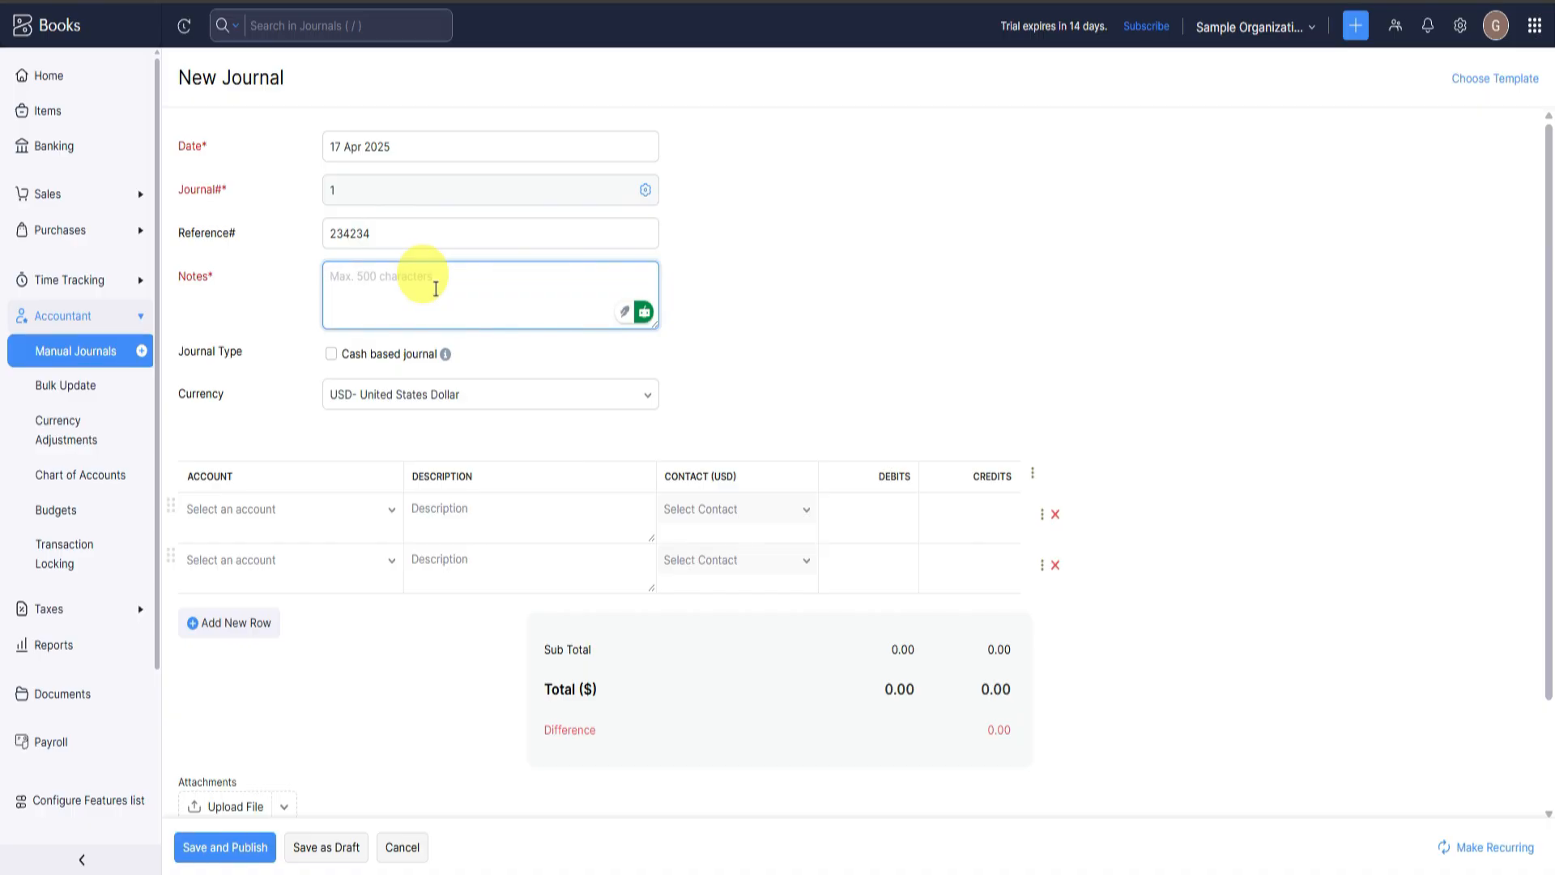
pyautogui.click(801, 278)
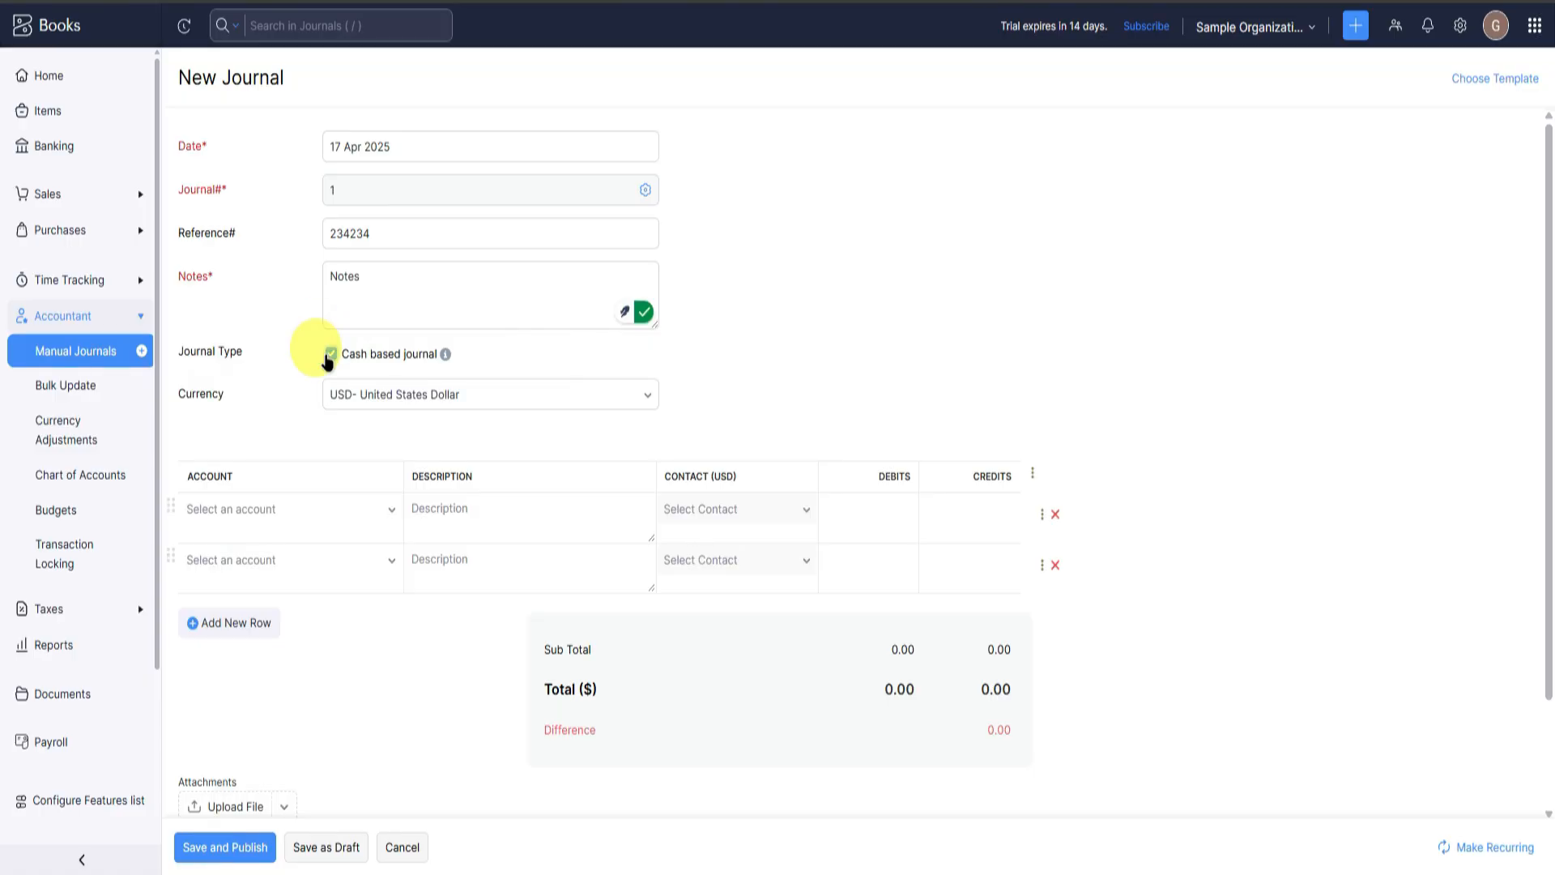
pyautogui.click(330, 354)
# Fill the first journal line with account Advance Tax, contact Sample Company, debit 345 and credit 34534, and try to save and publish it.
pyautogui.click(361, 508)
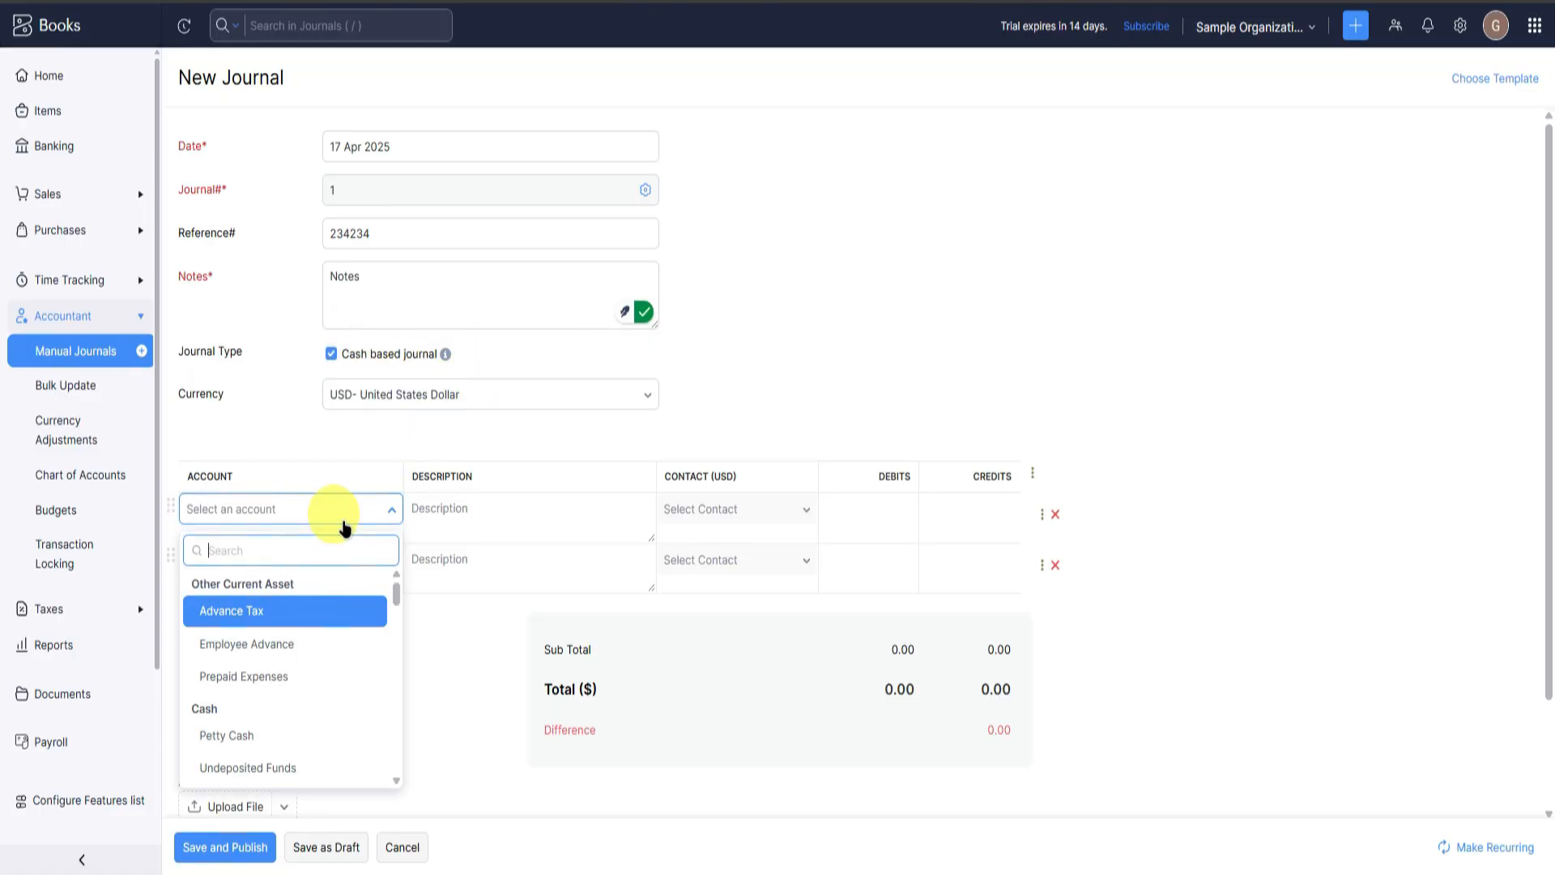
pyautogui.click(324, 608)
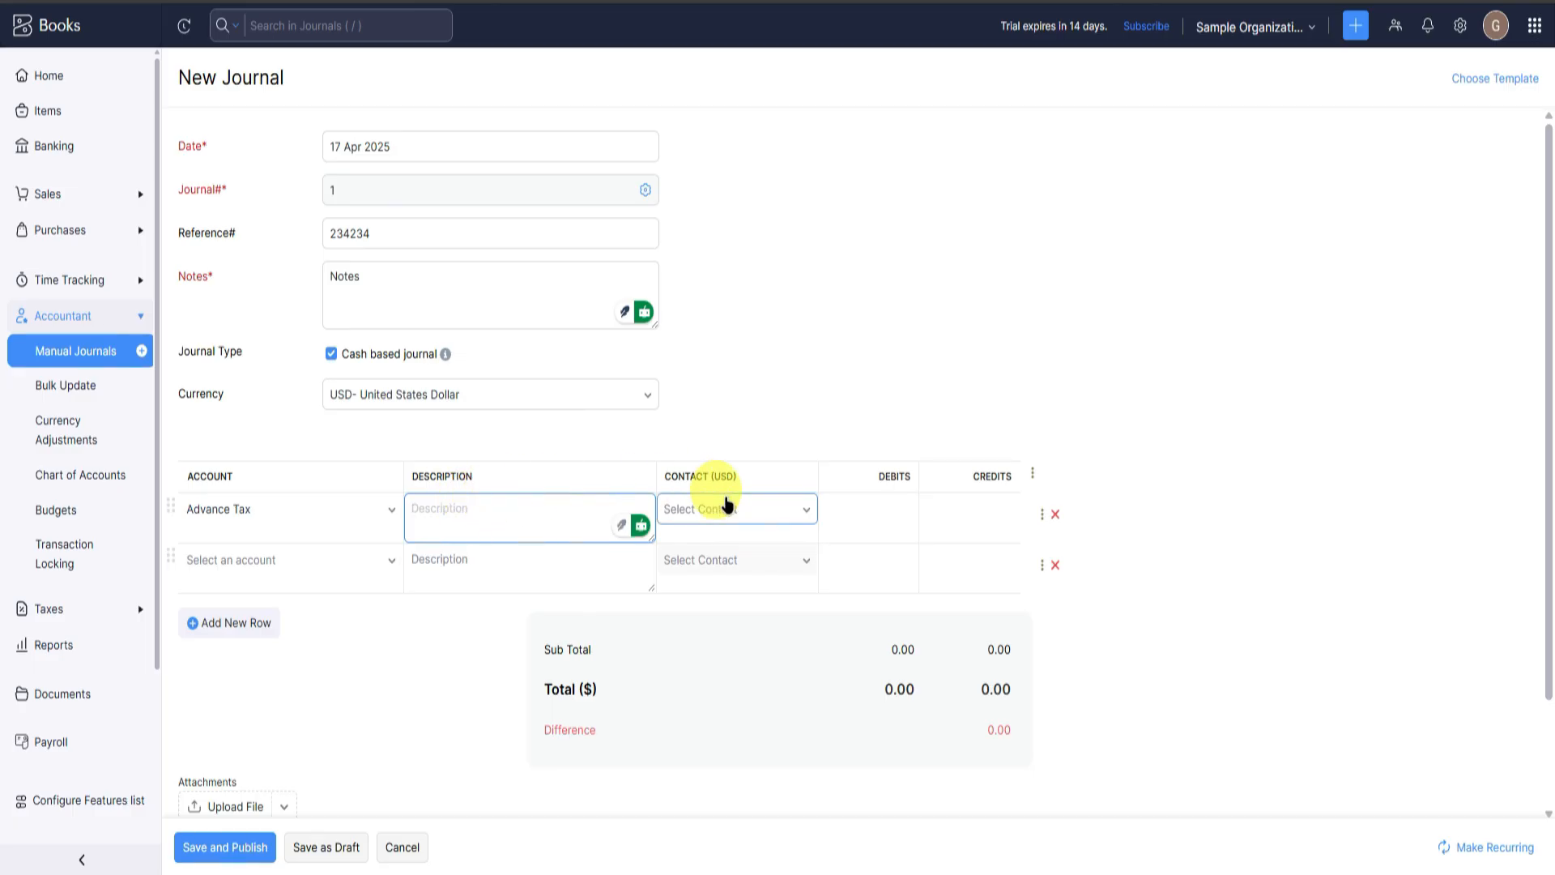
pyautogui.click(768, 509)
pyautogui.click(733, 582)
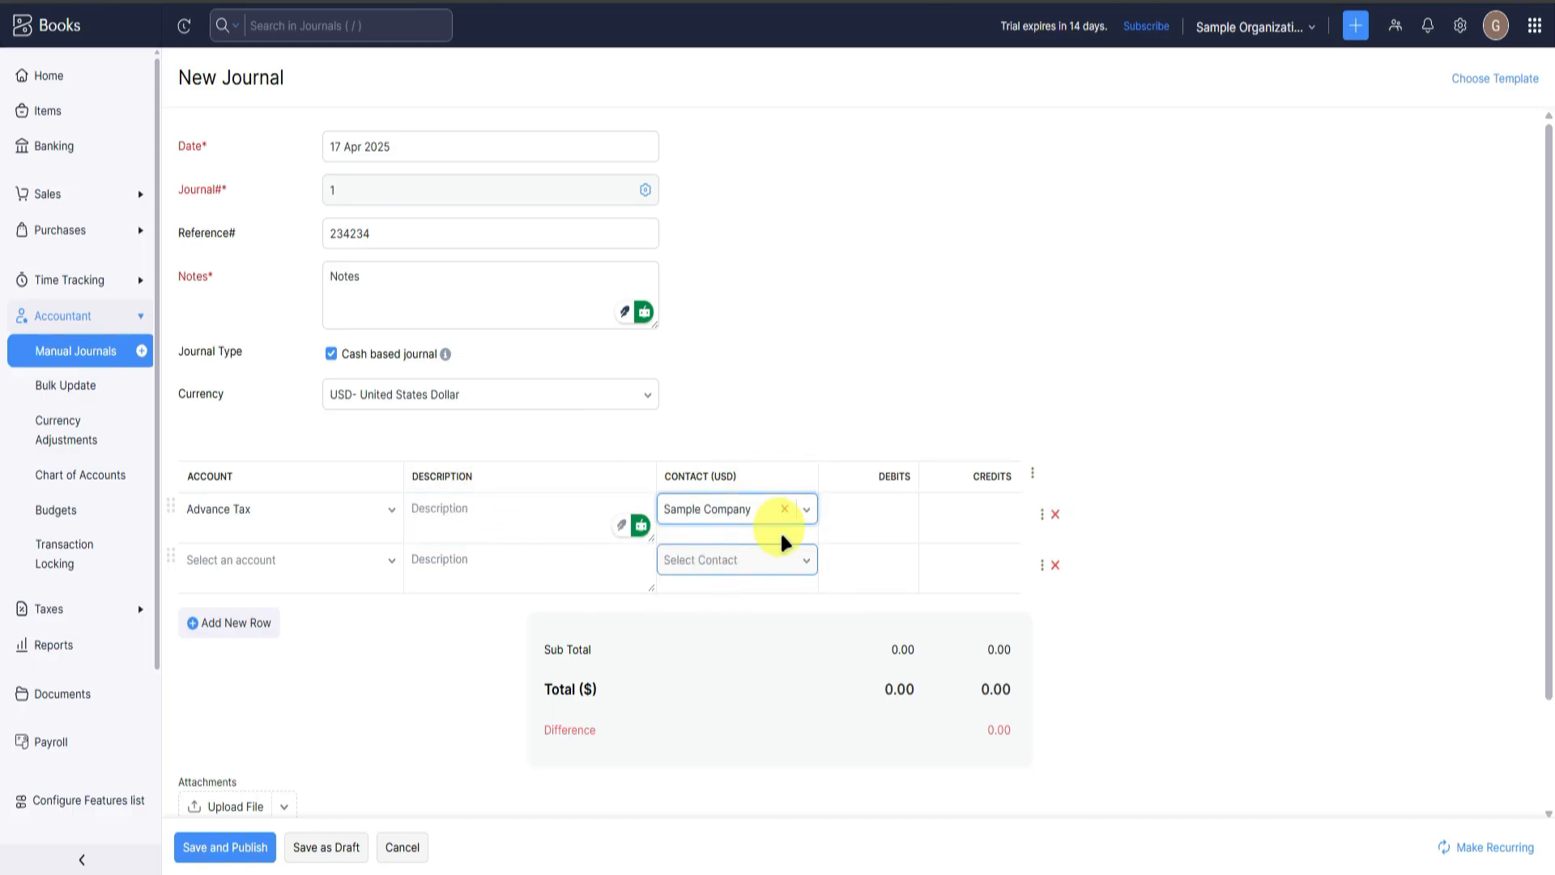
pyautogui.click(867, 506)
pyautogui.scroll(-2, 1134, 450)
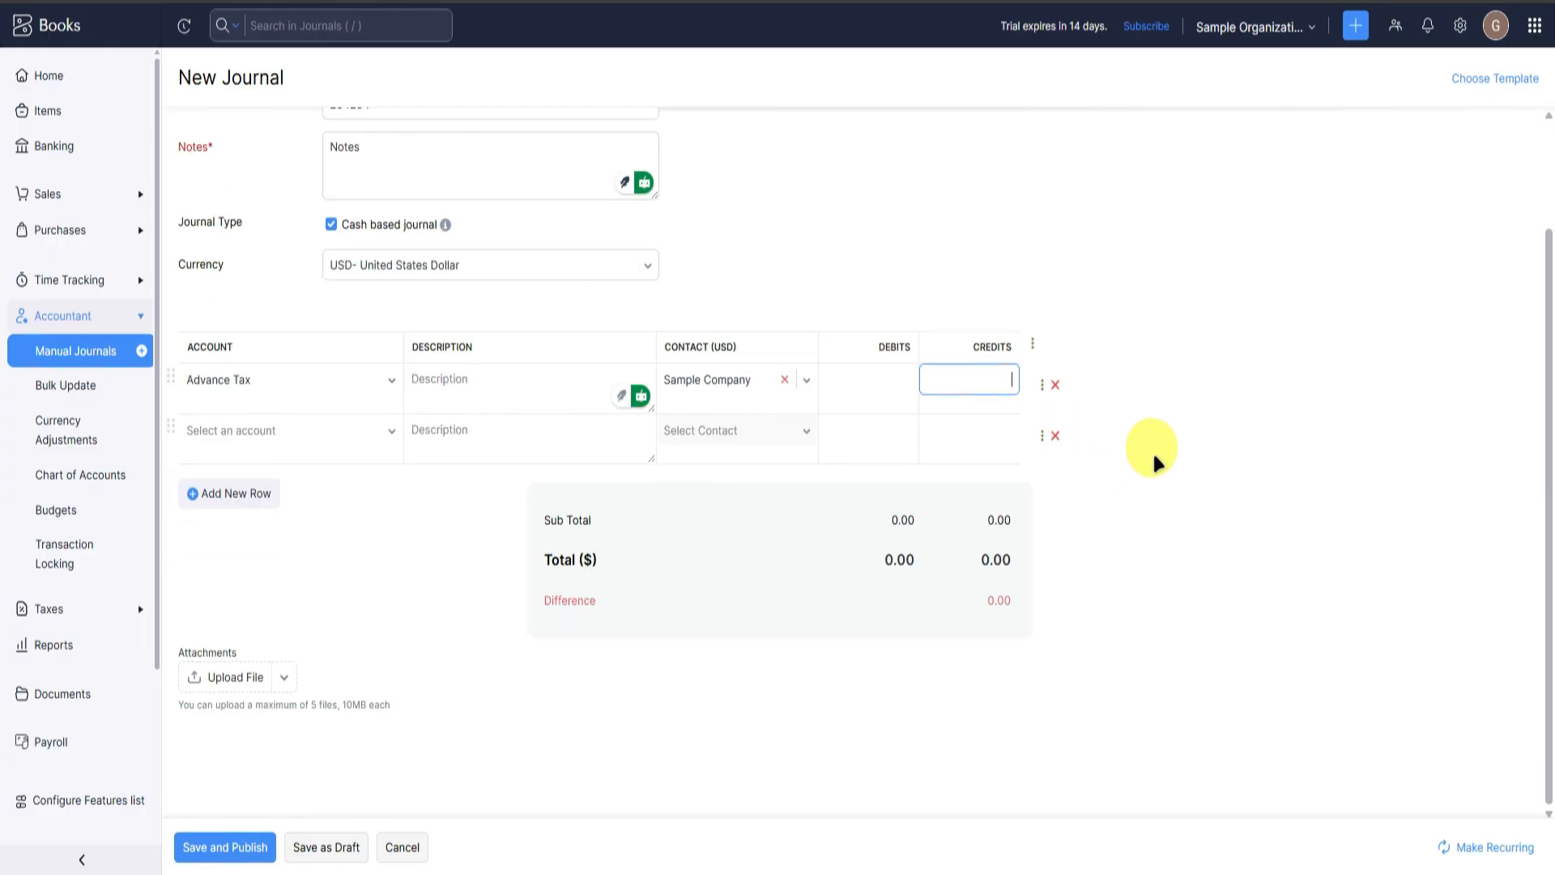
pyautogui.write('345')
pyautogui.click(944, 392)
pyautogui.write('34534')
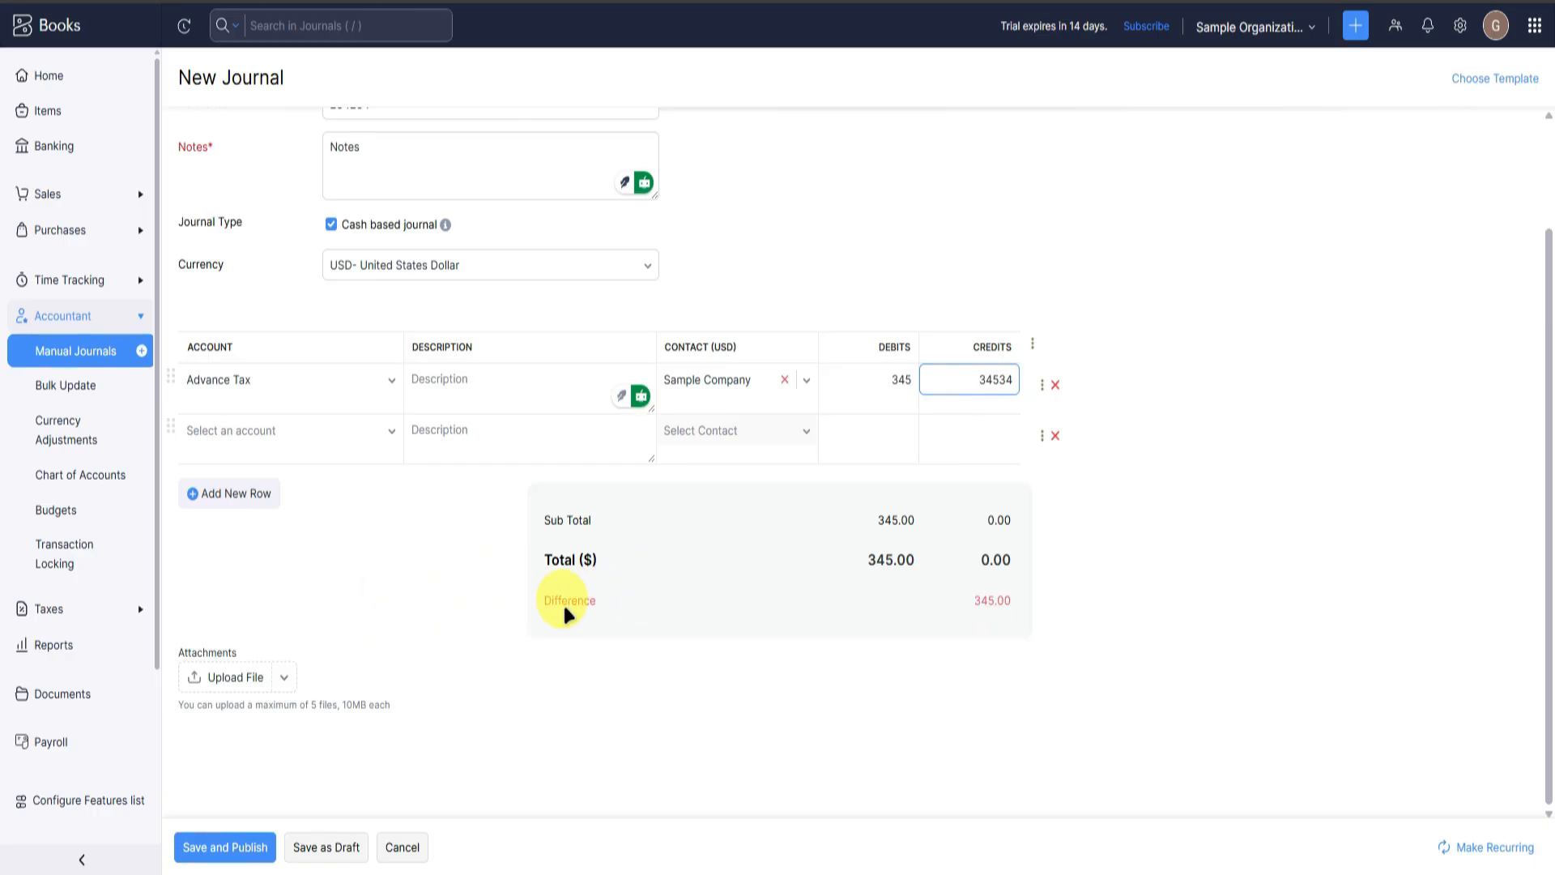
pyautogui.click(243, 847)
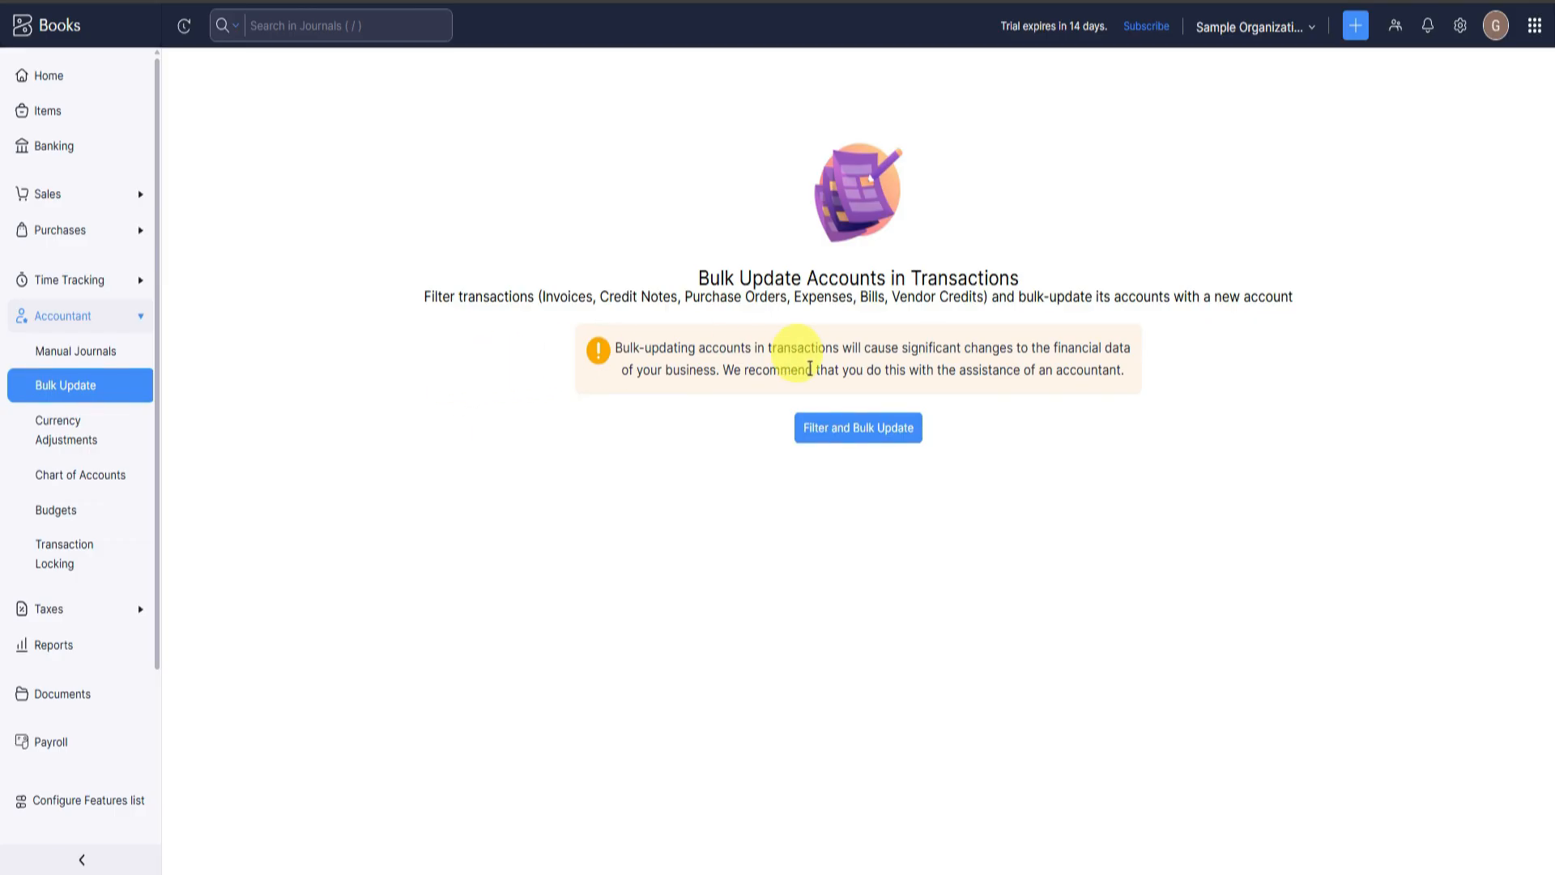
# Filter transactions for bulk update by account Advance Tax, contact Sample Company and the date range 17 Apr 2025 to 17 Apr 2025.
pyautogui.click(843, 436)
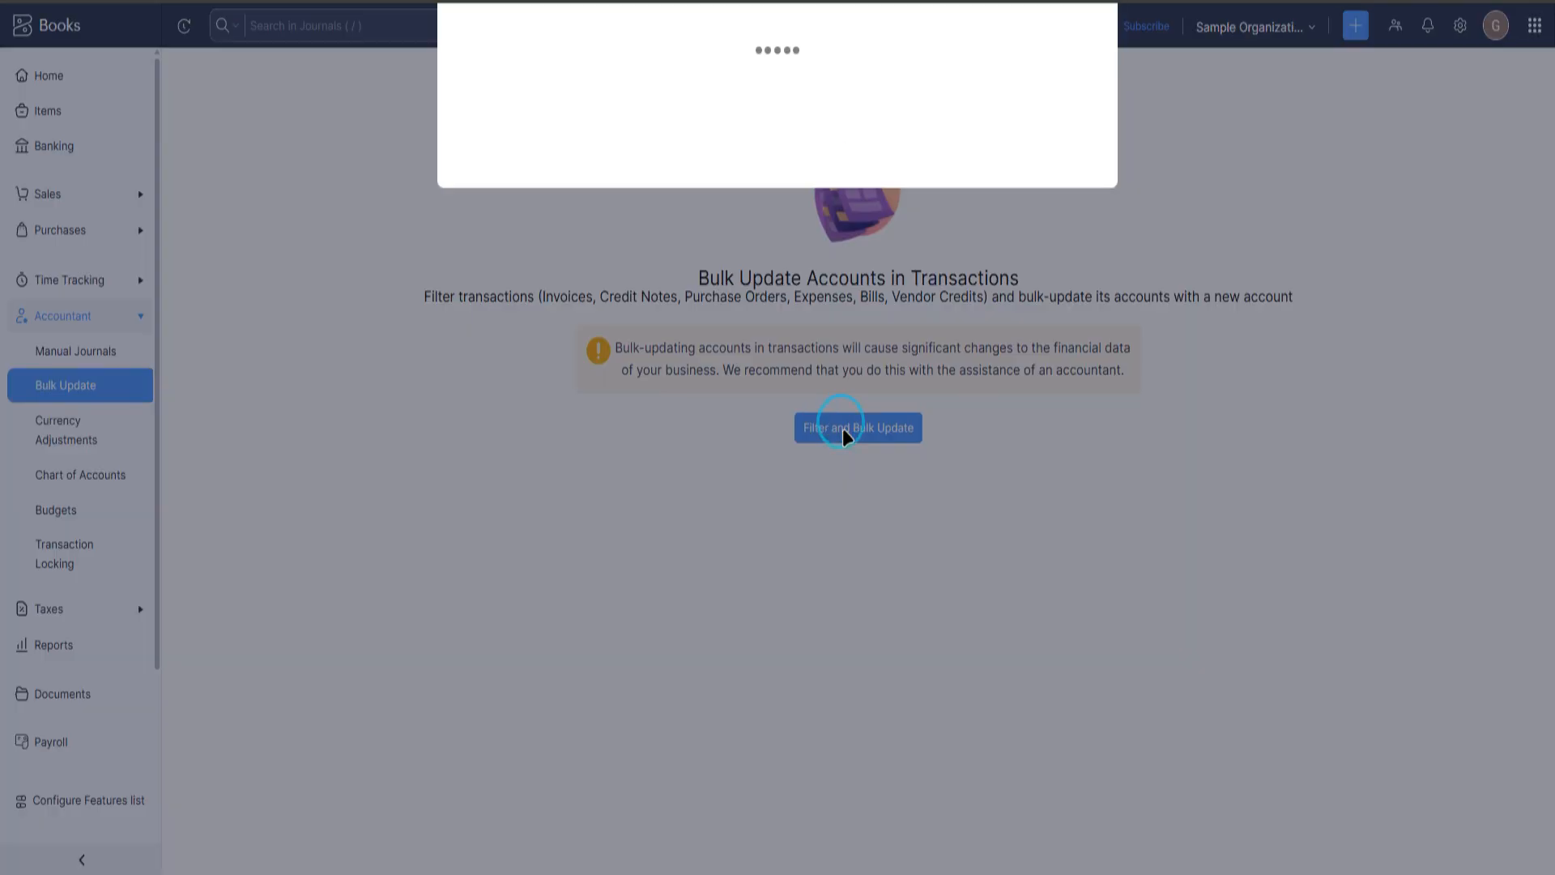
pyautogui.click(677, 121)
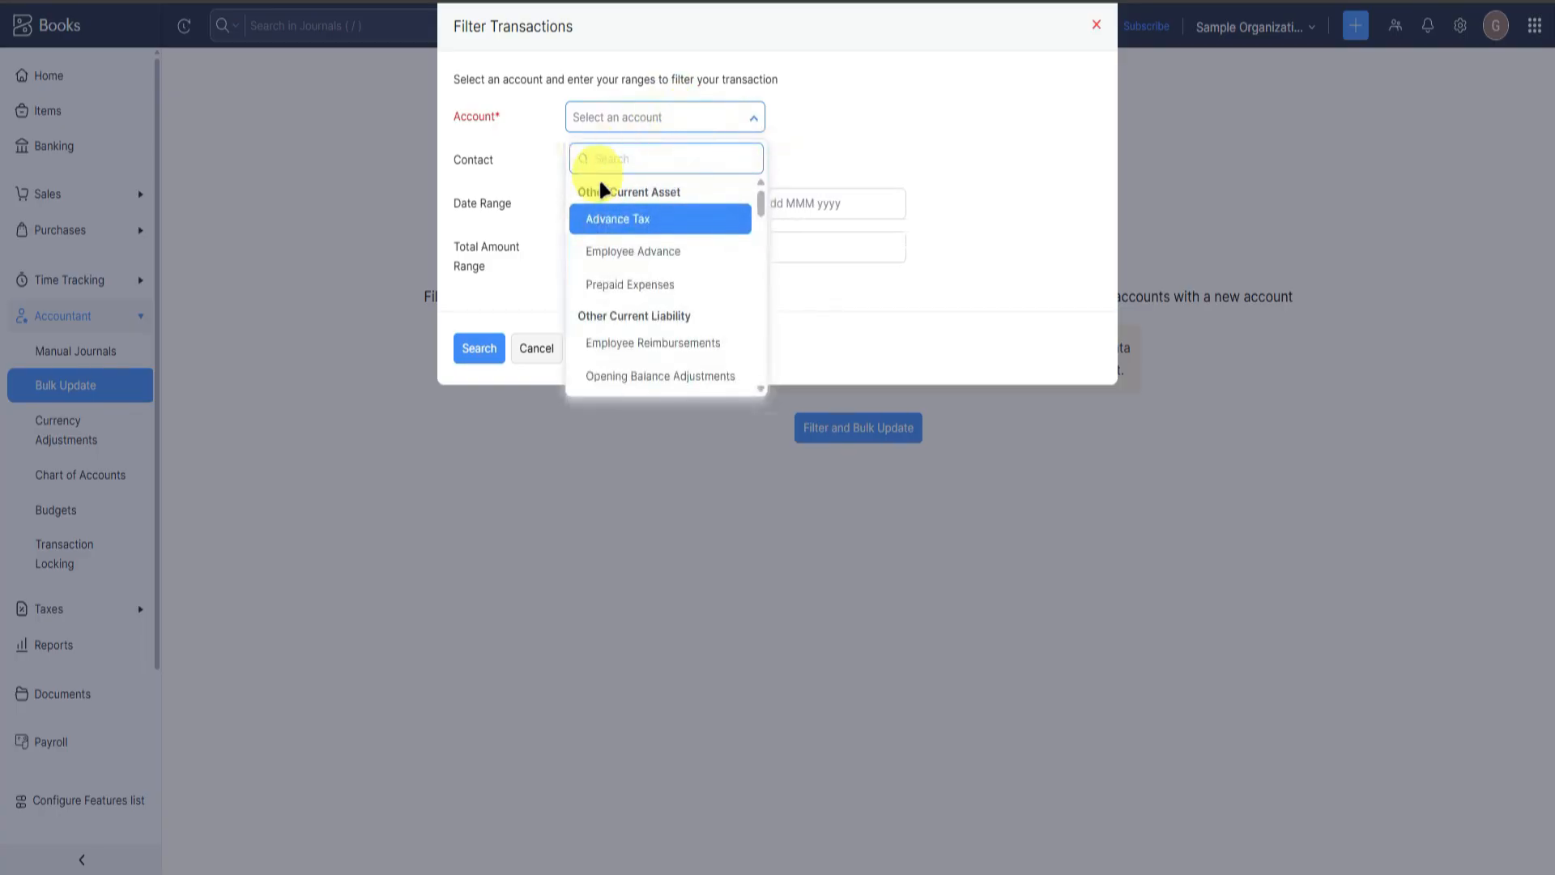
pyautogui.click(680, 216)
pyautogui.click(660, 156)
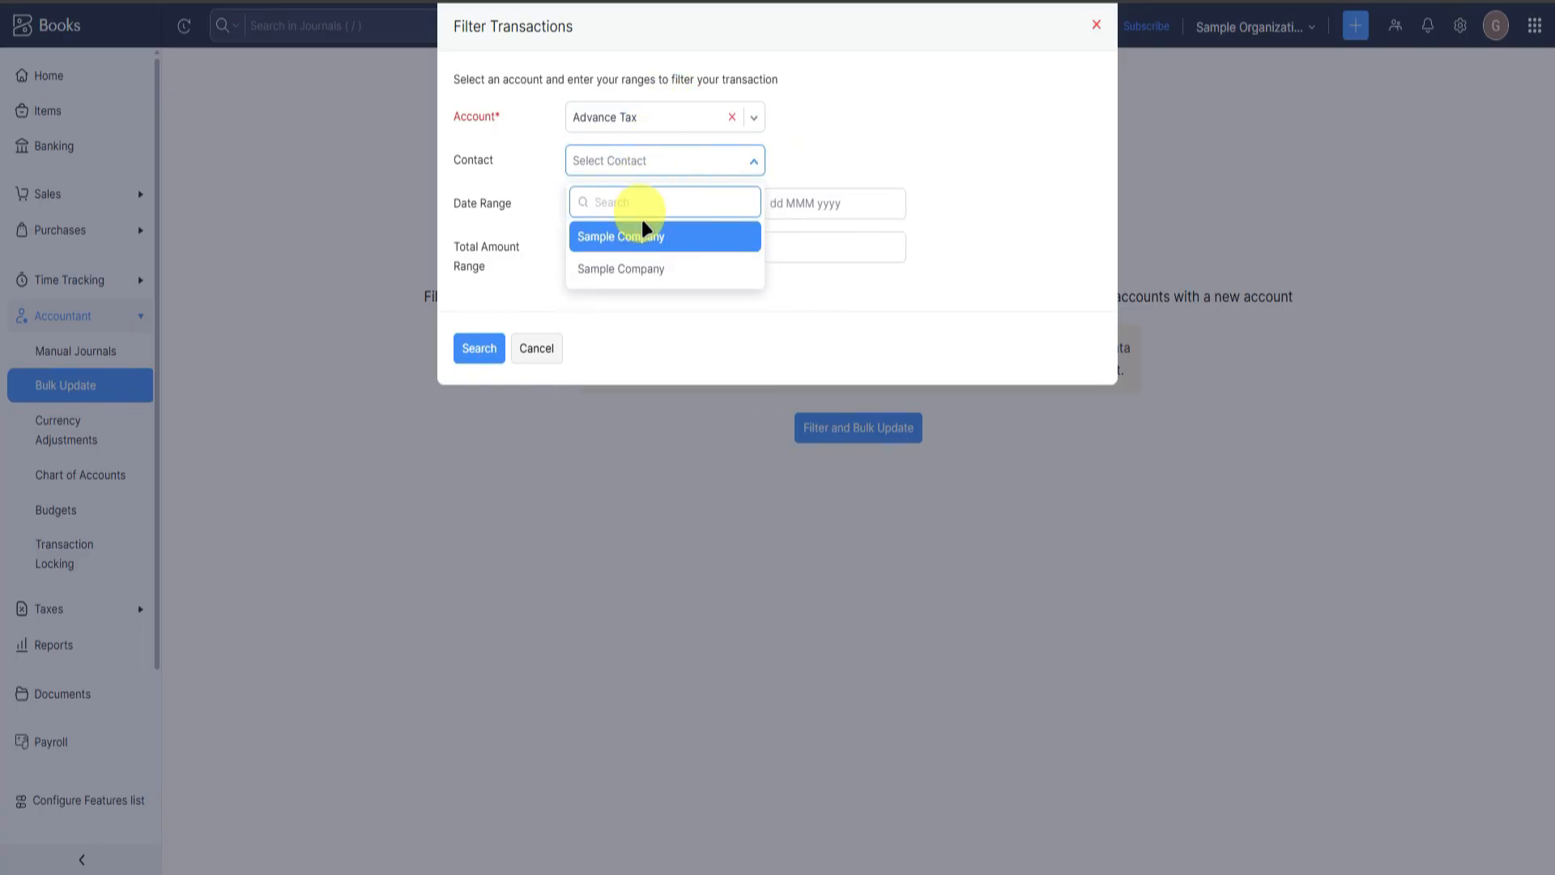
pyautogui.click(644, 235)
pyautogui.click(635, 202)
pyautogui.click(700, 362)
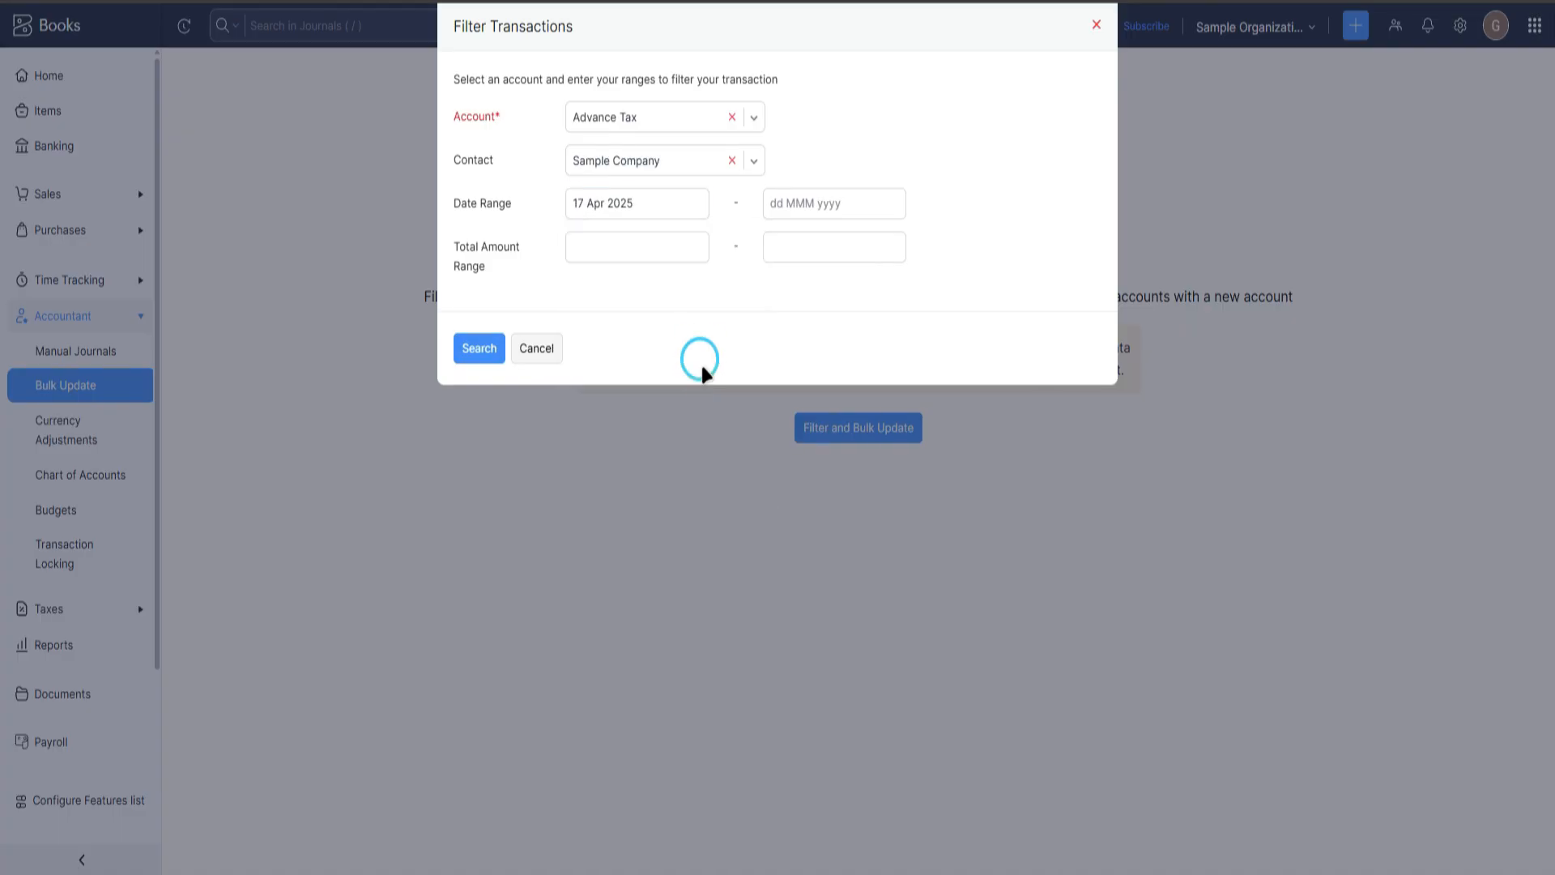
pyautogui.click(775, 194)
pyautogui.click(892, 375)
pyautogui.click(622, 245)
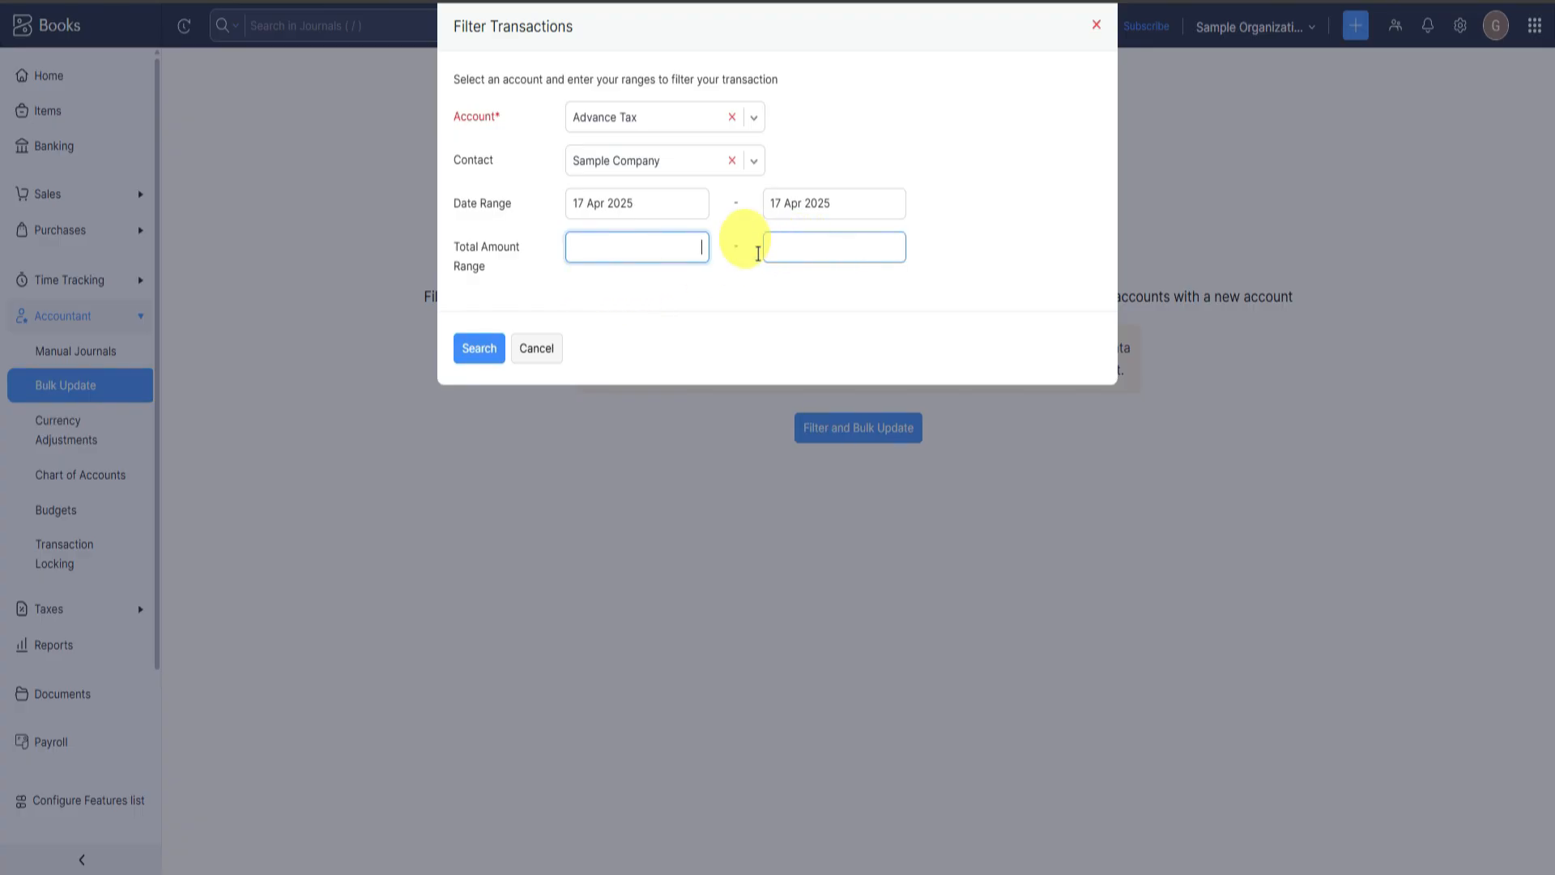
pyautogui.click(479, 348)
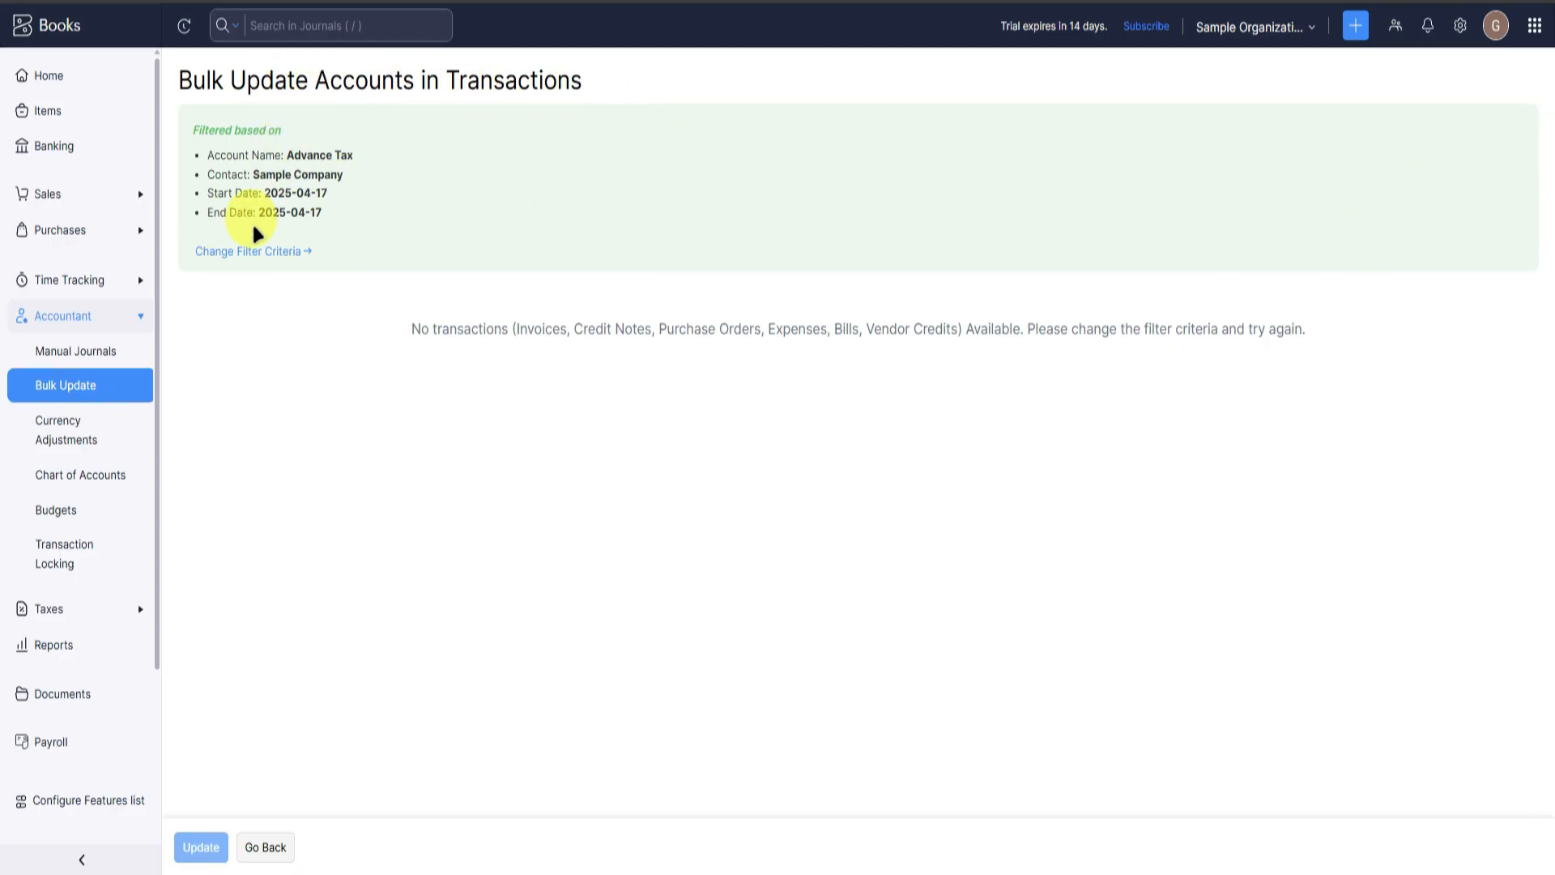
# Try to make a base currency adjustment for AED- UAE Dirham dated 17 Apr 2025 with the note "Exchange Rate", and close the form.
pyautogui.click(87, 425)
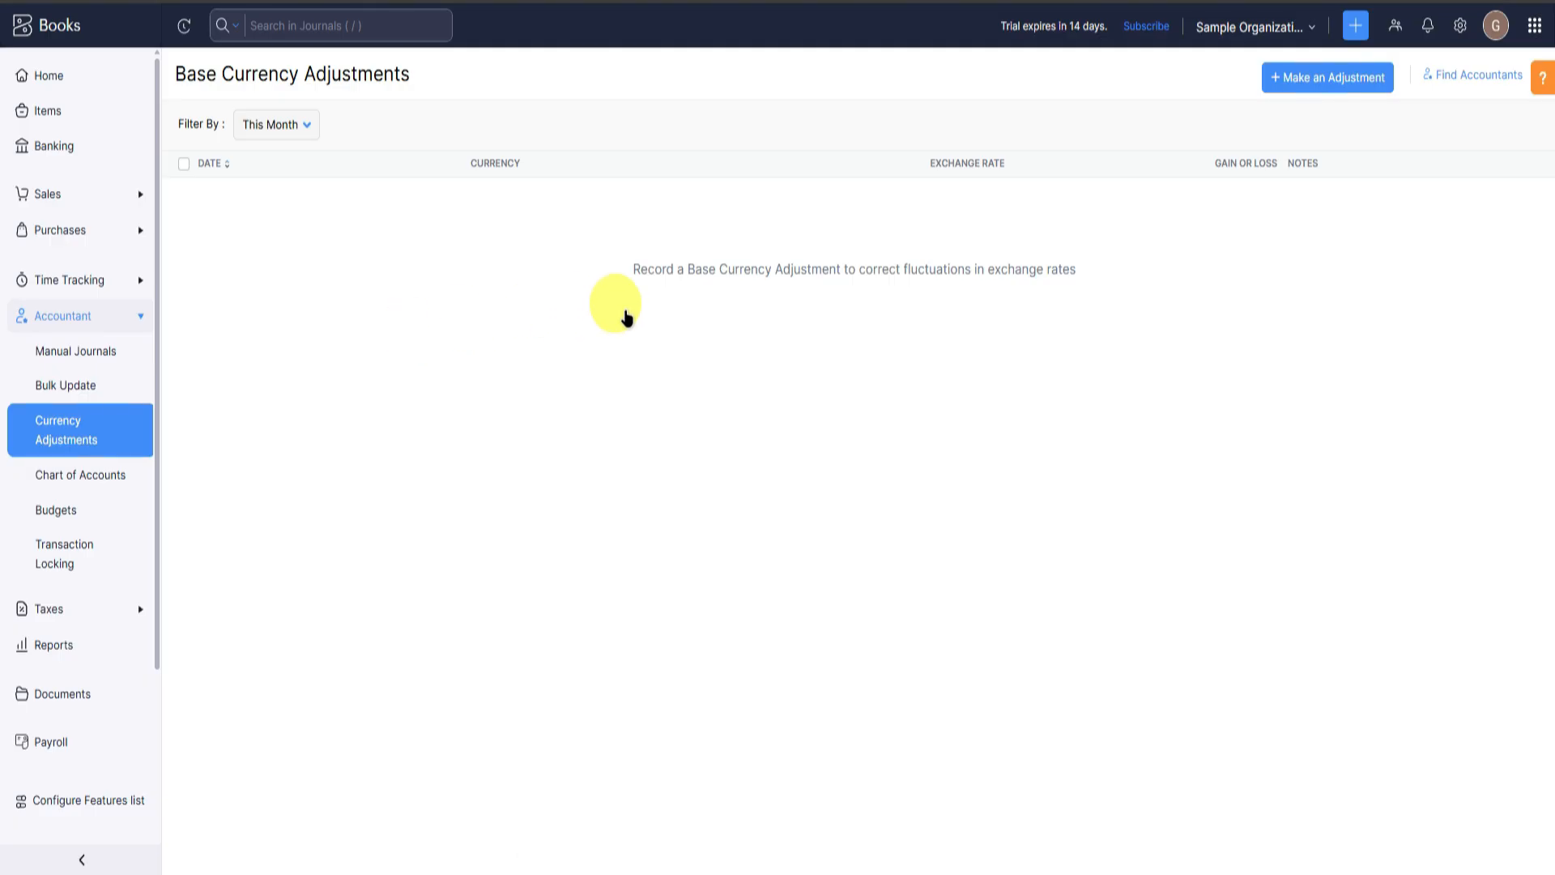
pyautogui.click(1296, 74)
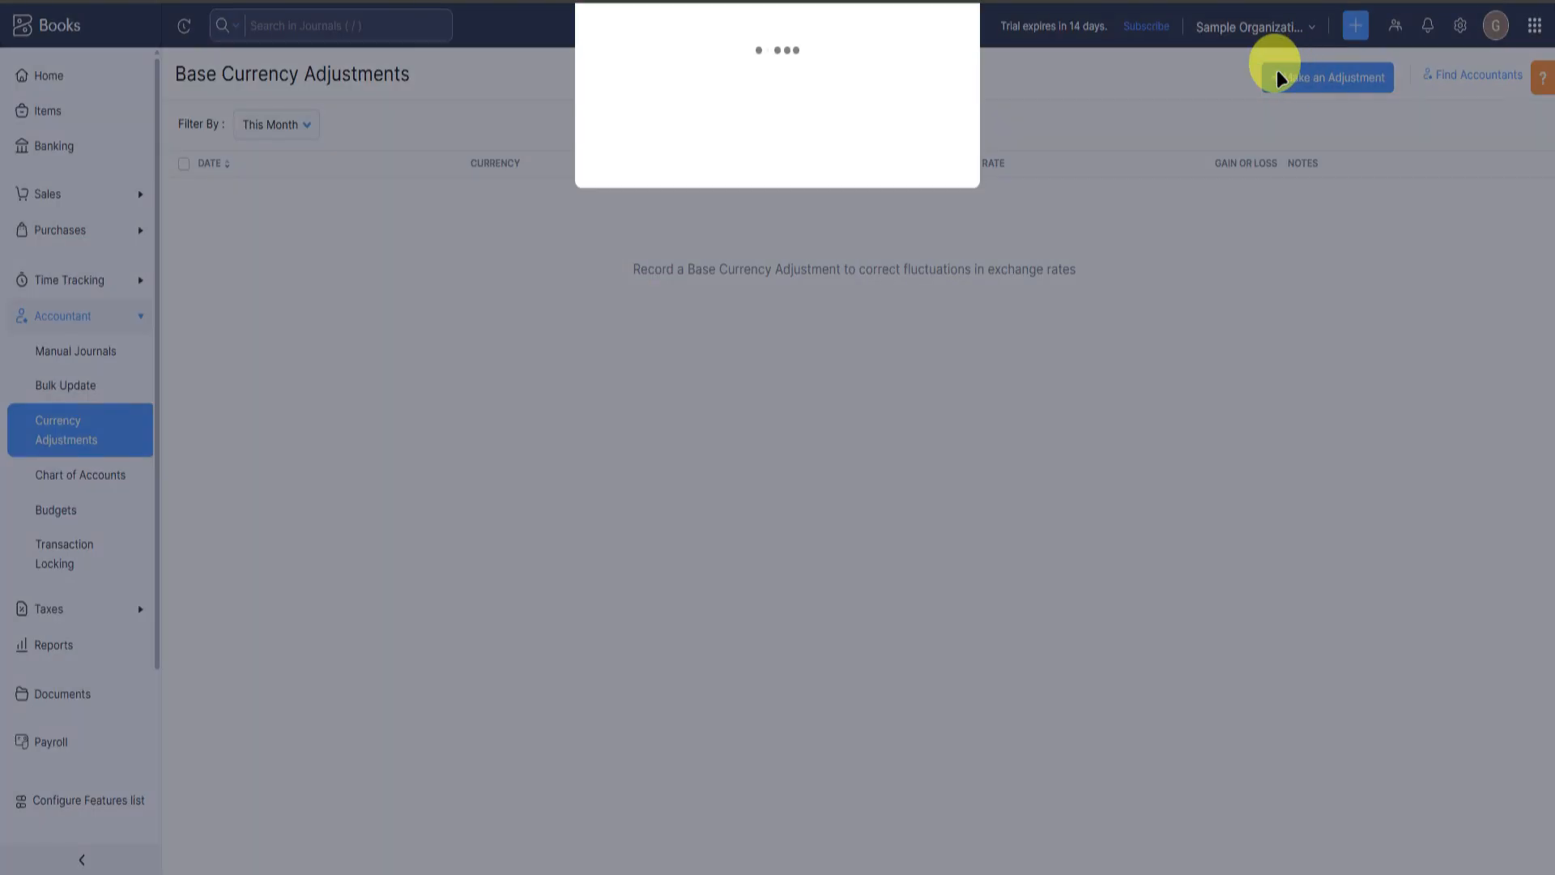
pyautogui.click(659, 124)
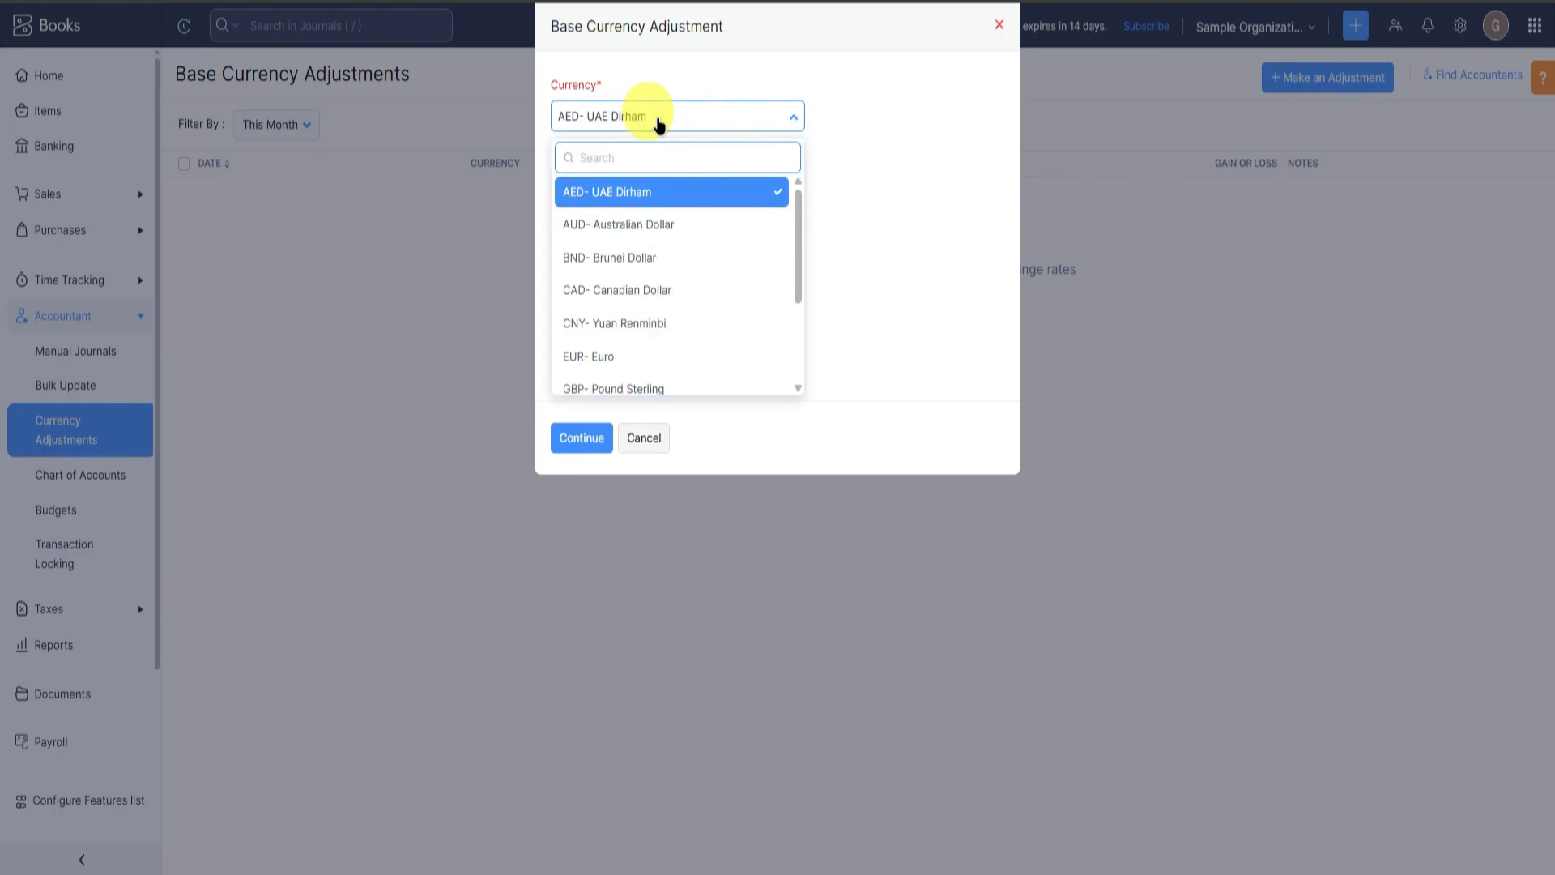
pyautogui.click(658, 123)
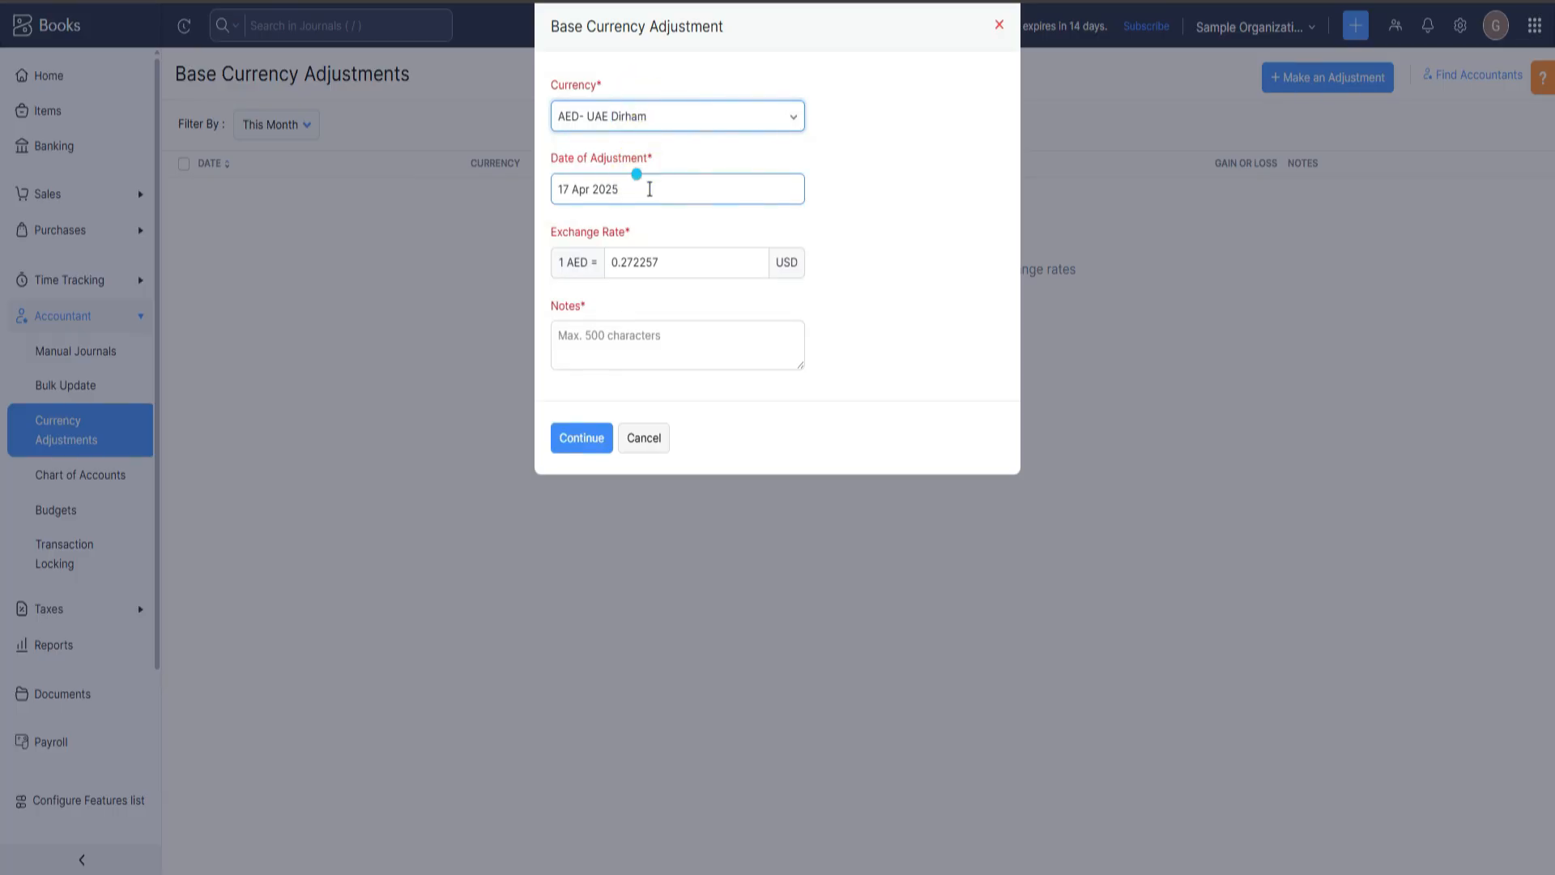
pyautogui.click(650, 189)
pyautogui.click(911, 213)
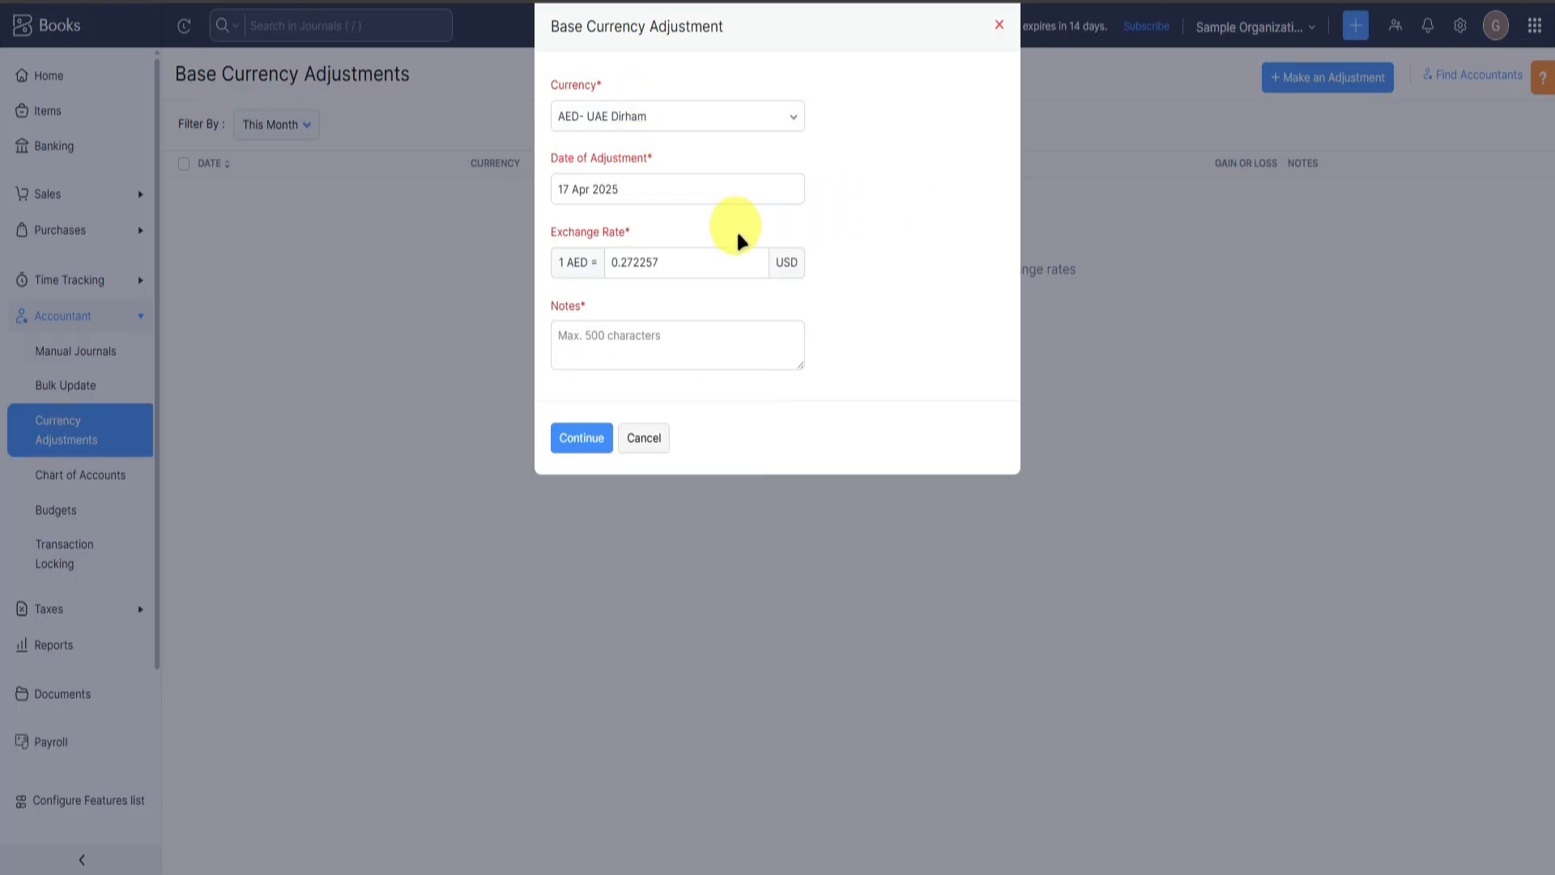
pyautogui.click(679, 268)
pyautogui.click(645, 345)
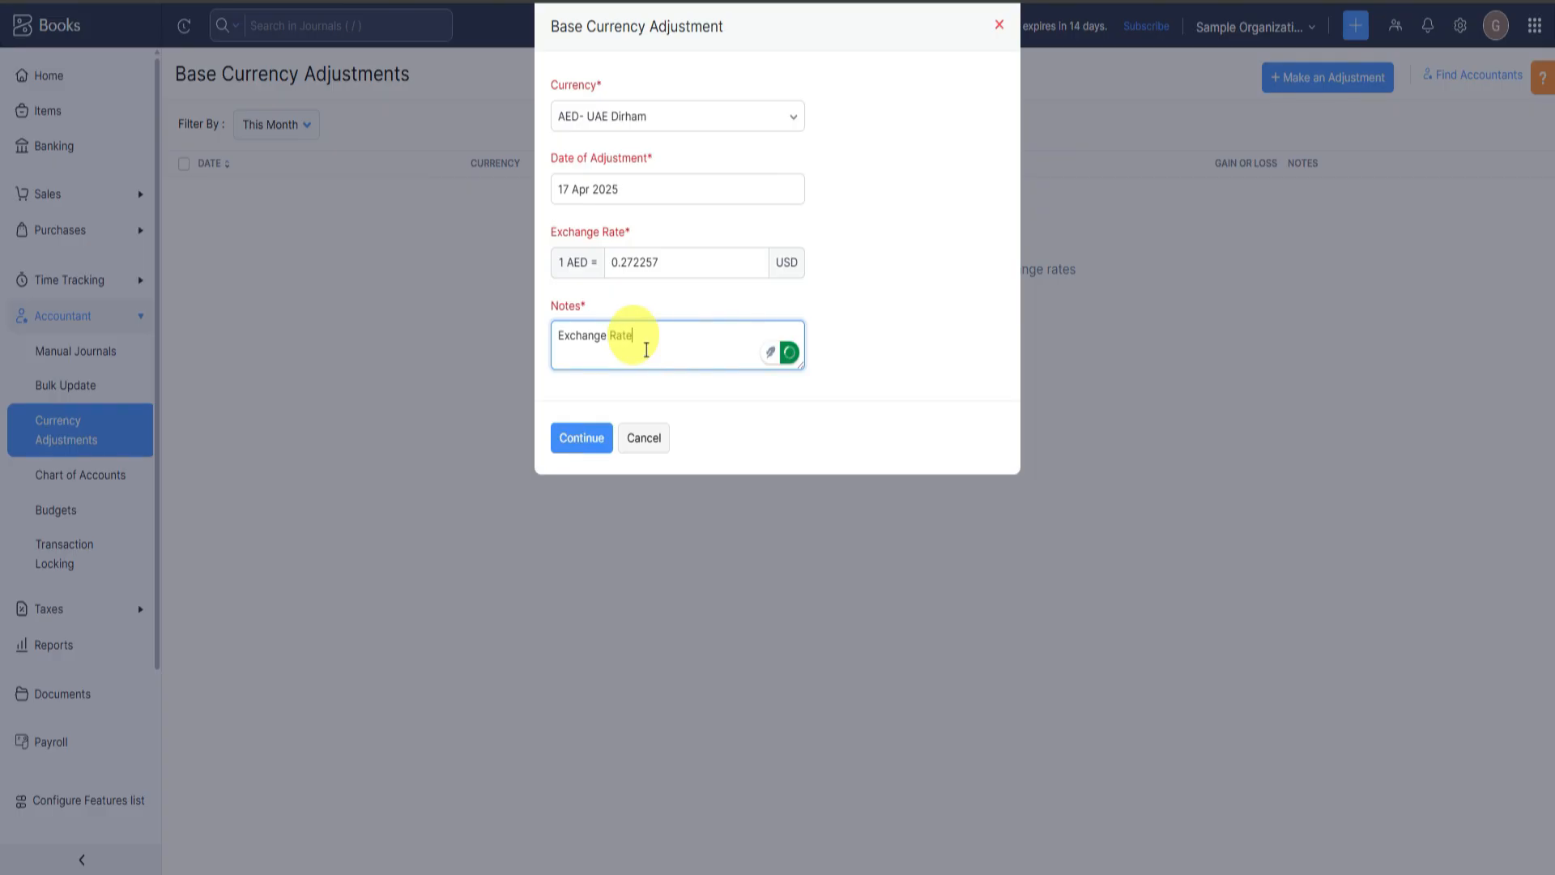
pyautogui.click(569, 438)
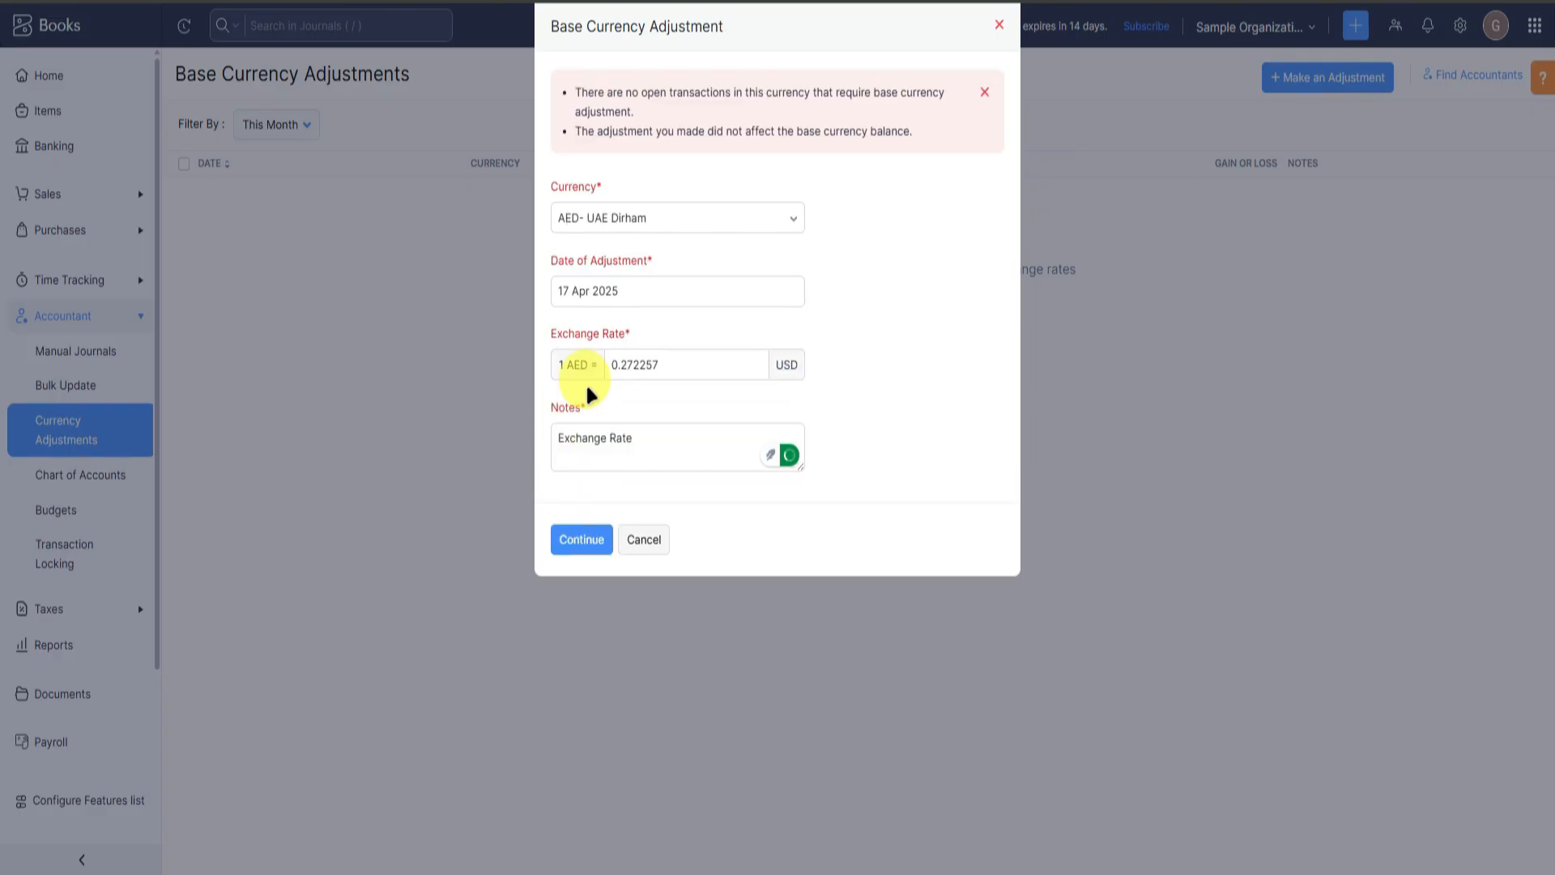
pyautogui.click(999, 25)
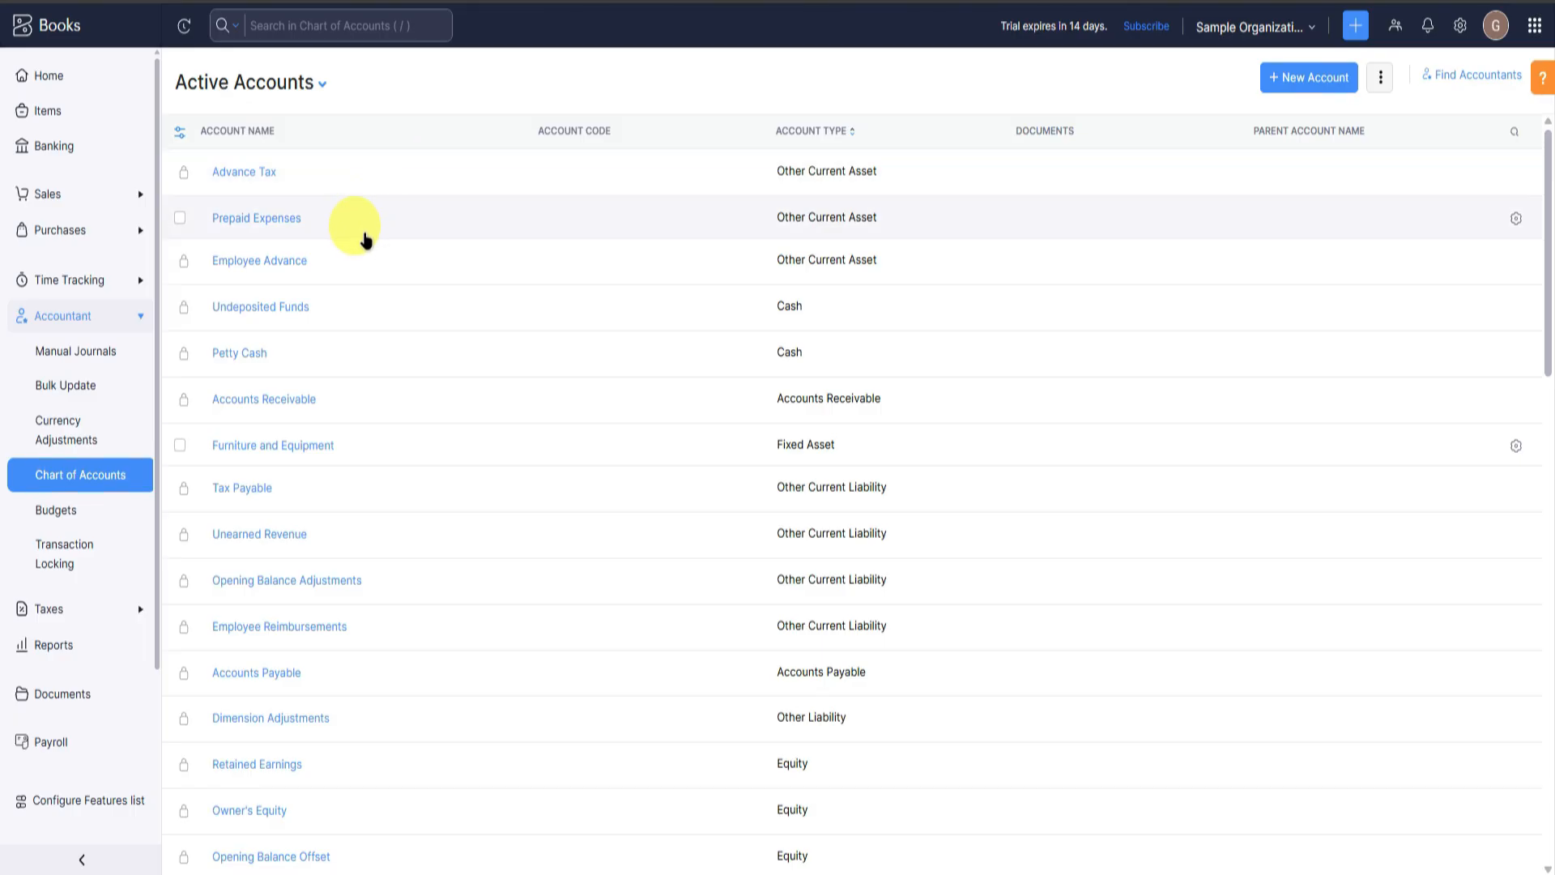
# Look through the full list of active accounts and their types in the chart of accounts.
pyautogui.scroll(-5, 365, 237)
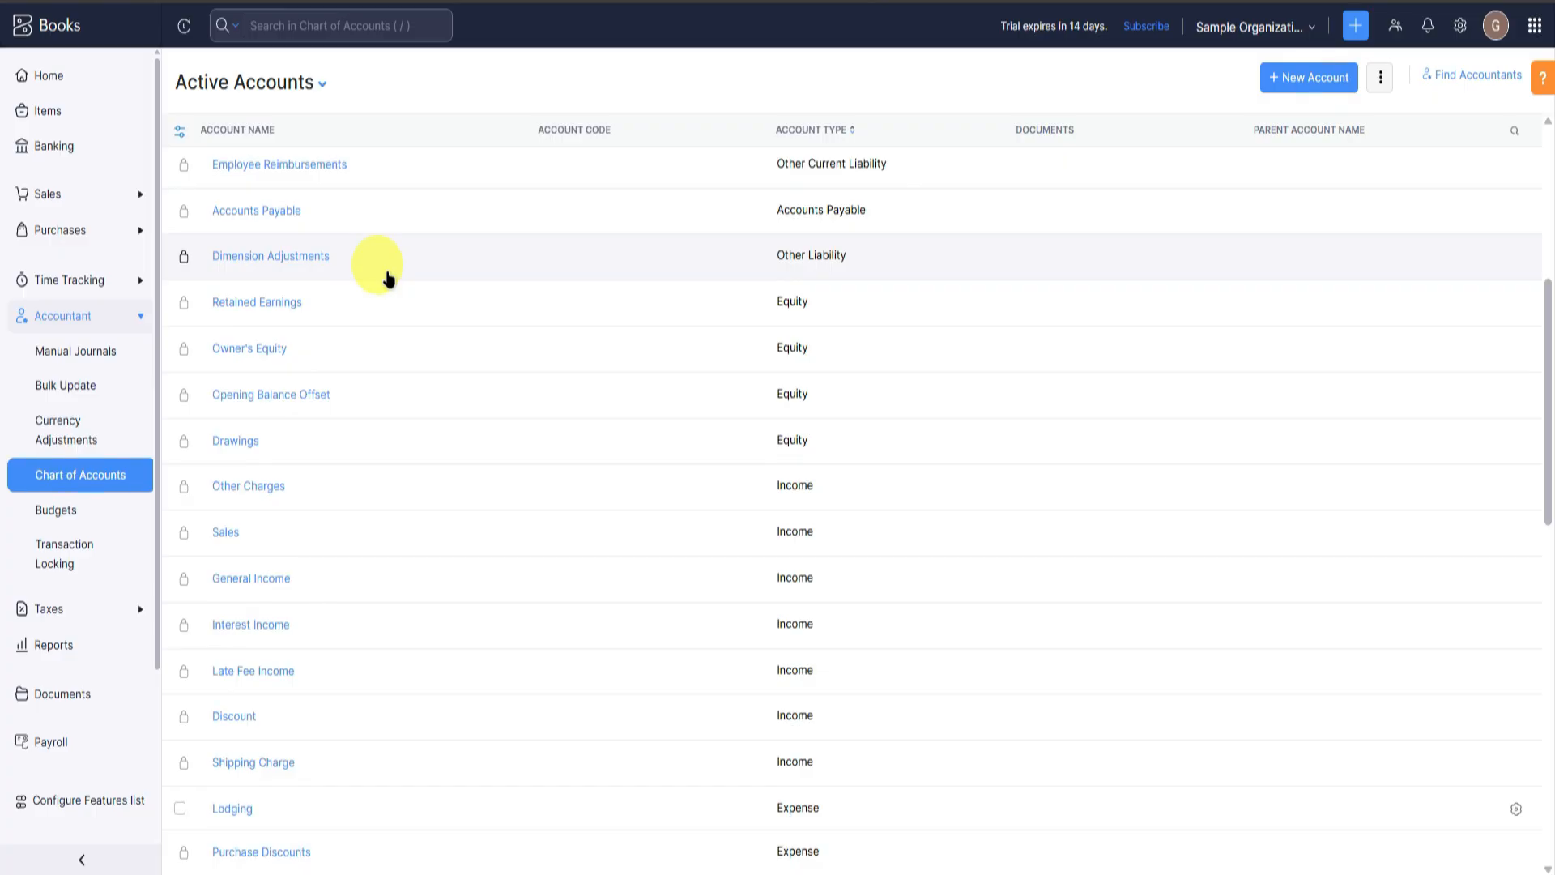
pyautogui.scroll(-10, 387, 278)
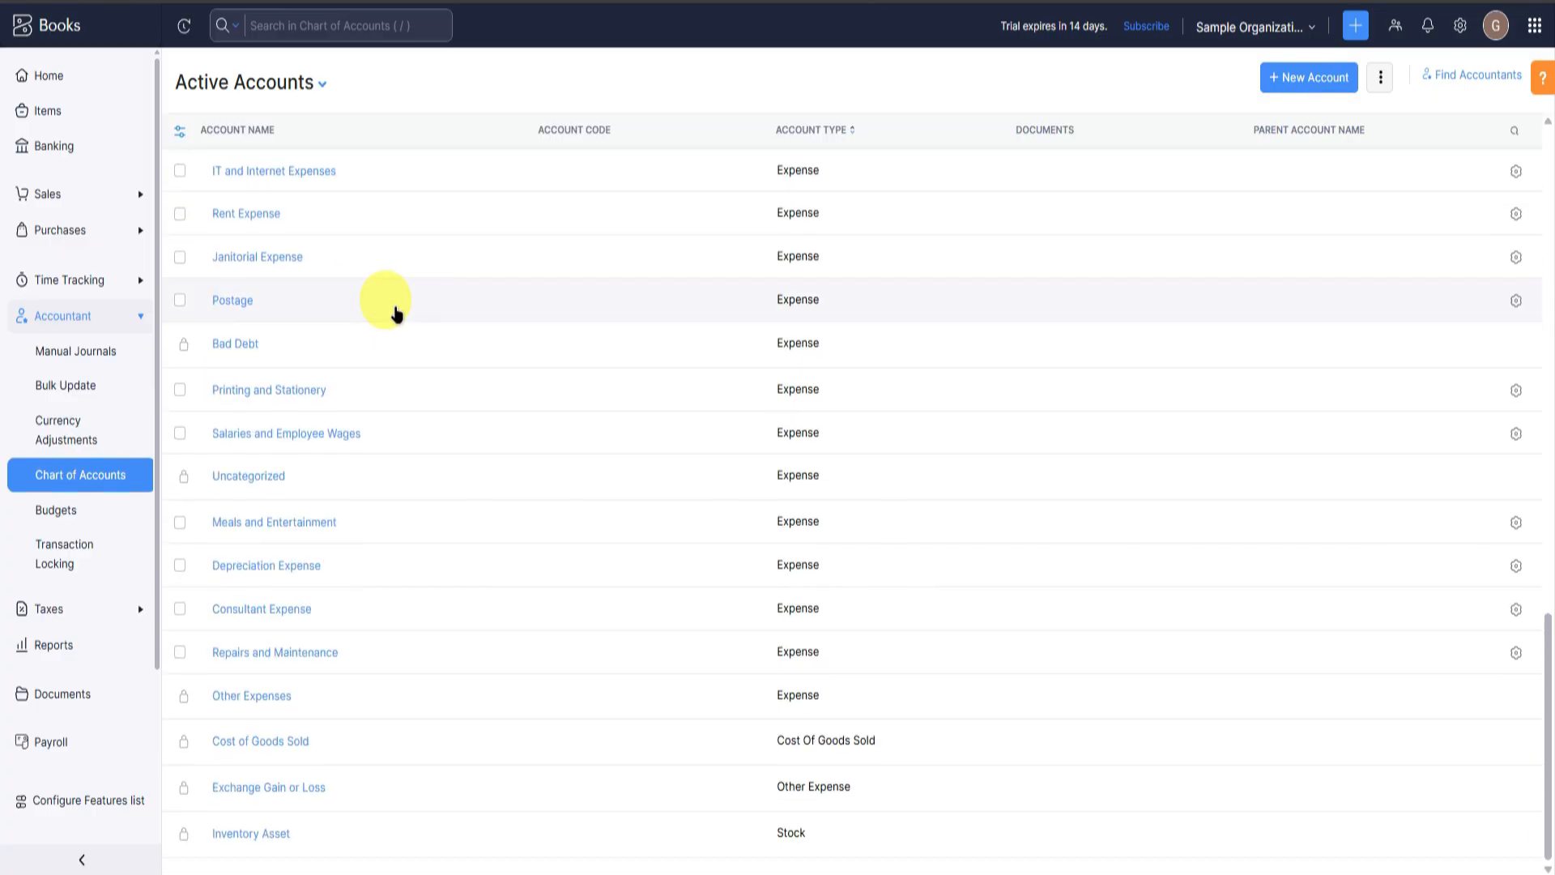
pyautogui.scroll(15, 395, 313)
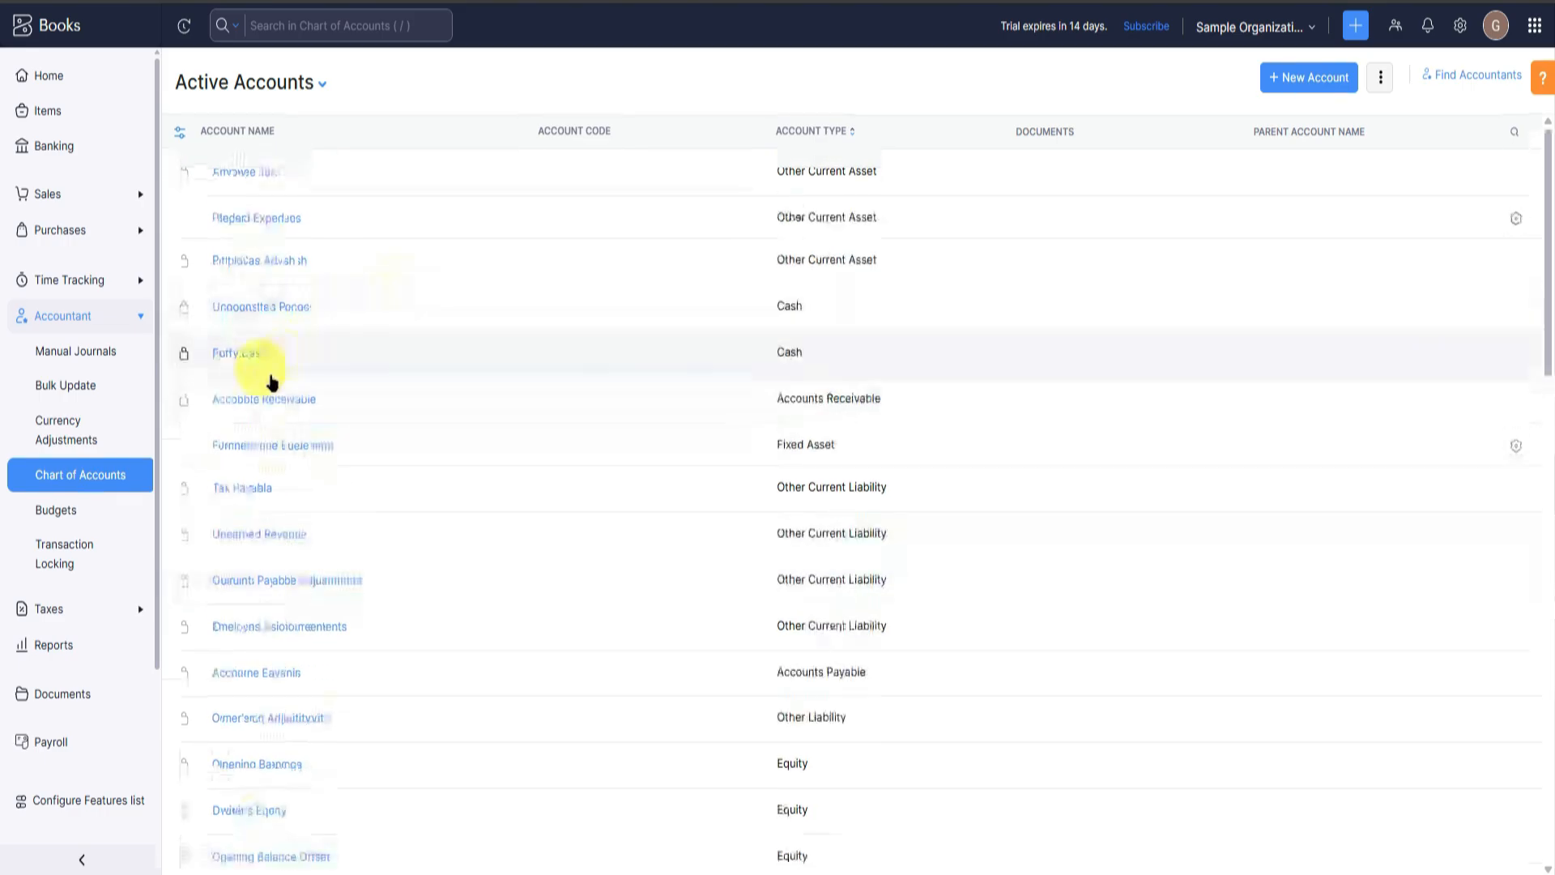
# Set up a monthly budget named Budget 1 for fiscal year Jan 2025 - Dec 2025 with the Discount income account.
pyautogui.click(81, 512)
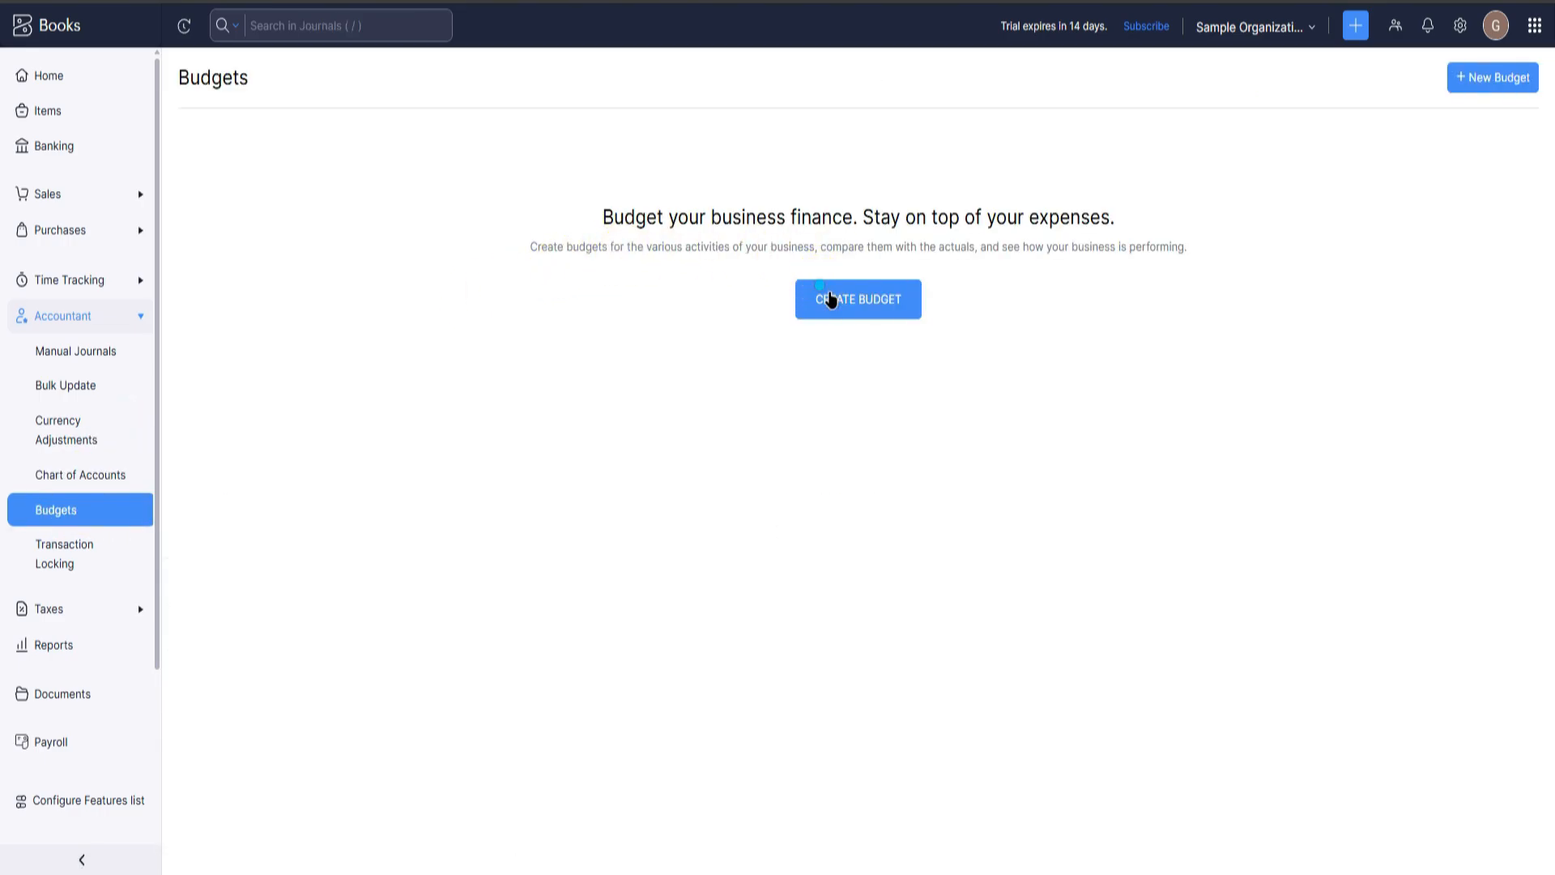
pyautogui.click(834, 298)
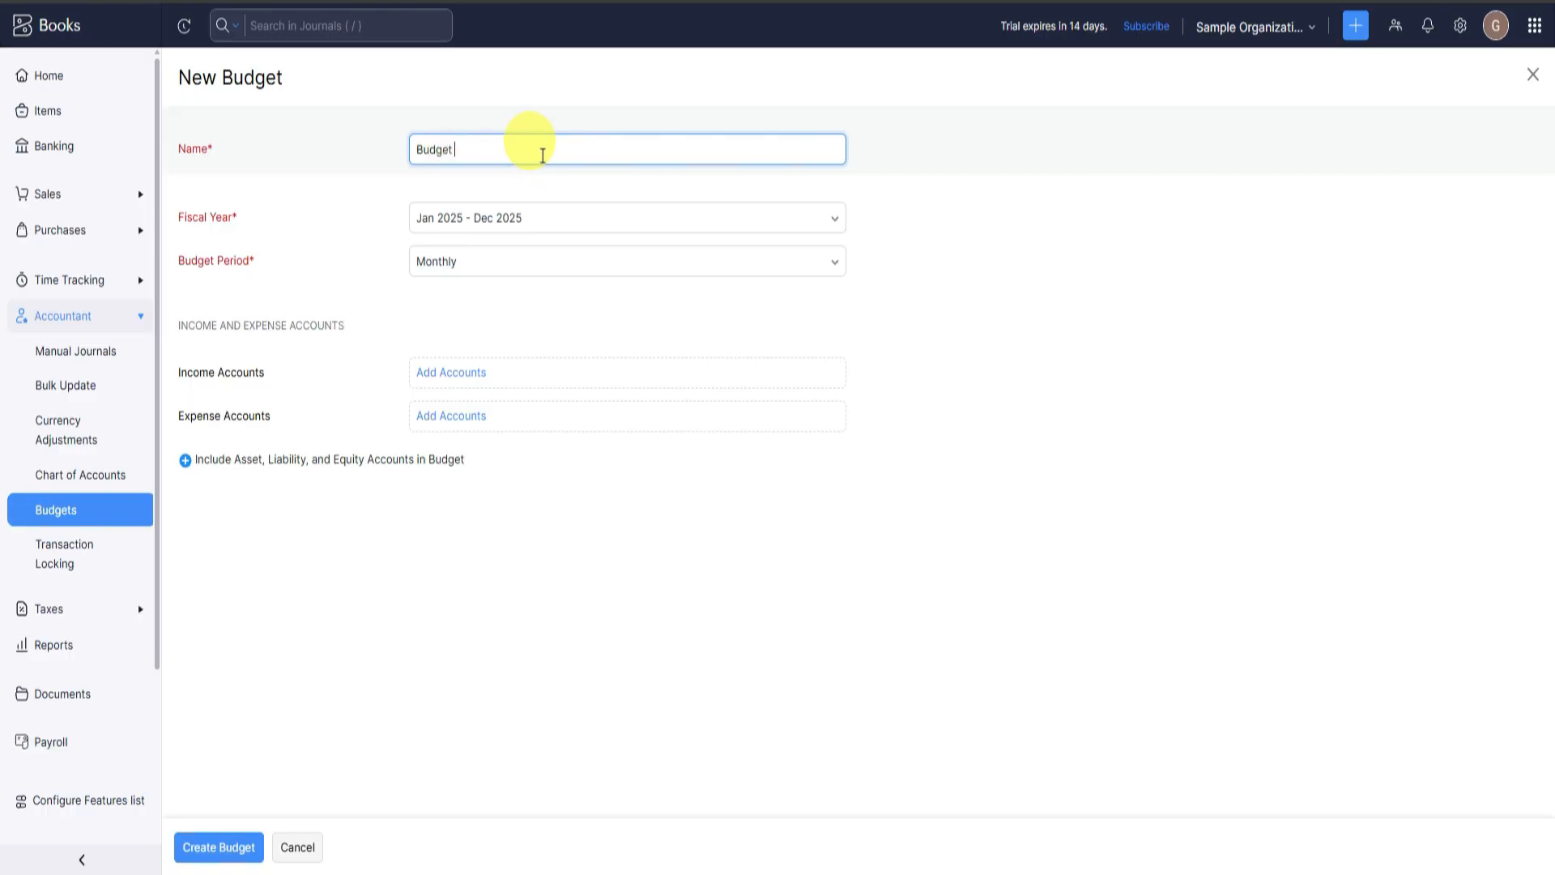
pyautogui.click(544, 216)
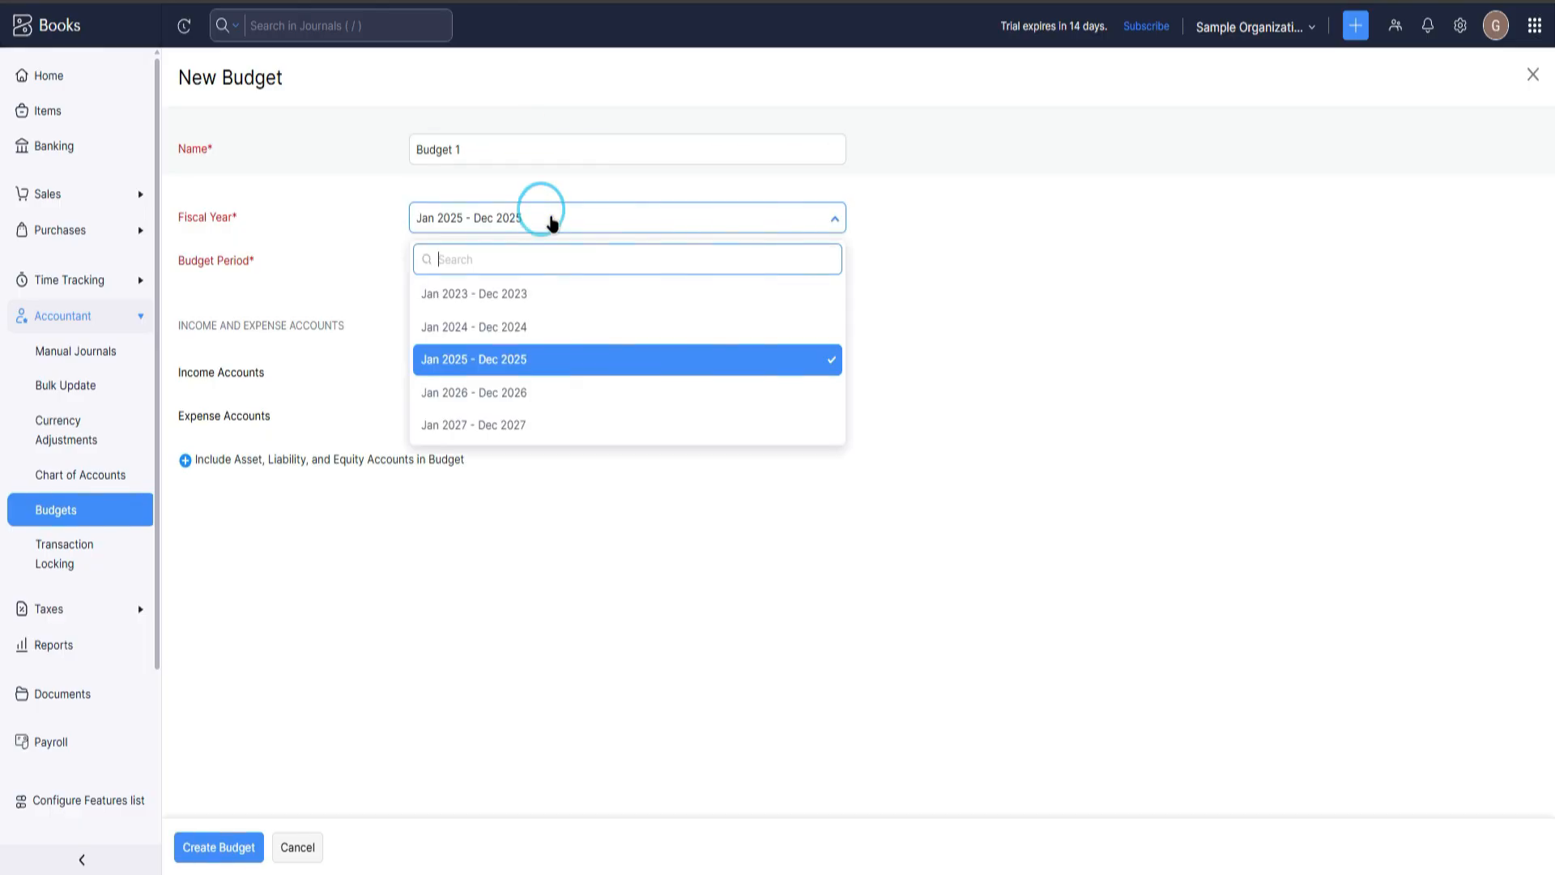
pyautogui.click(545, 217)
pyautogui.click(555, 265)
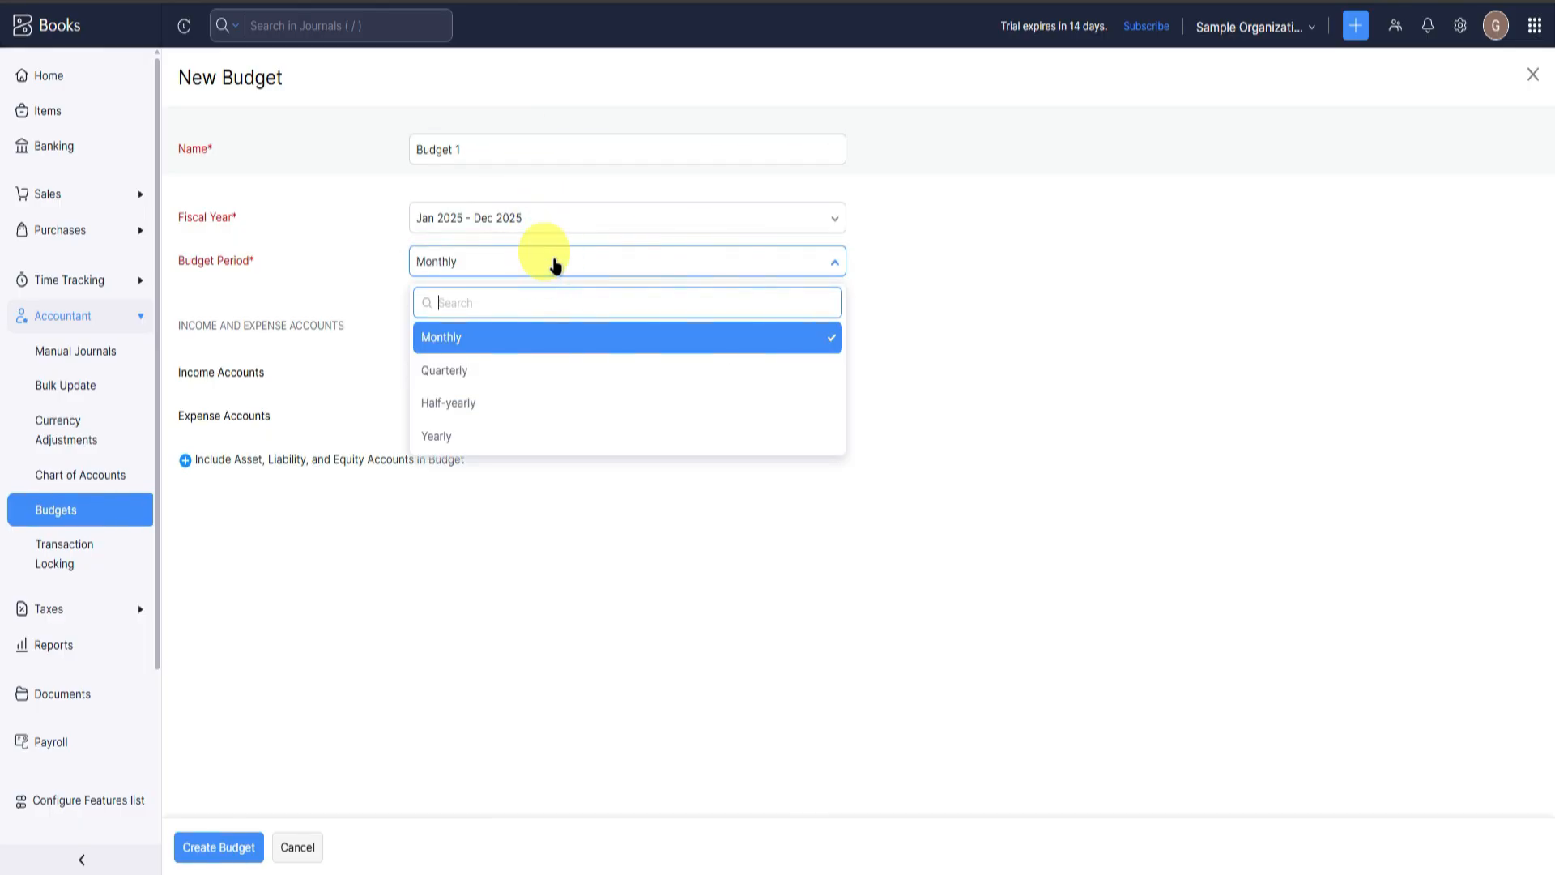
pyautogui.click(549, 264)
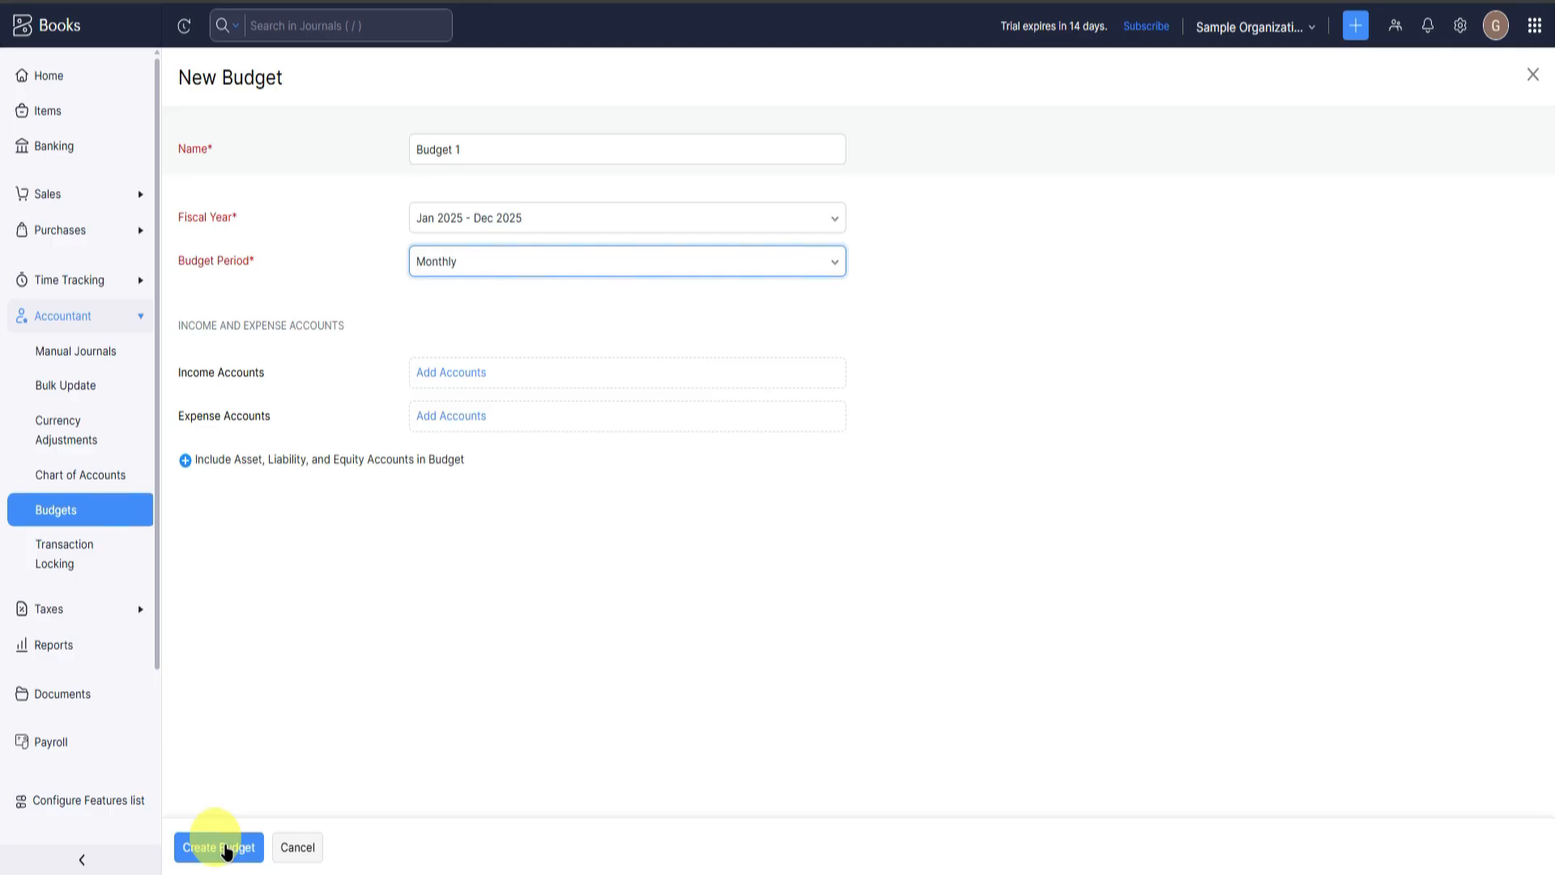
pyautogui.click(225, 847)
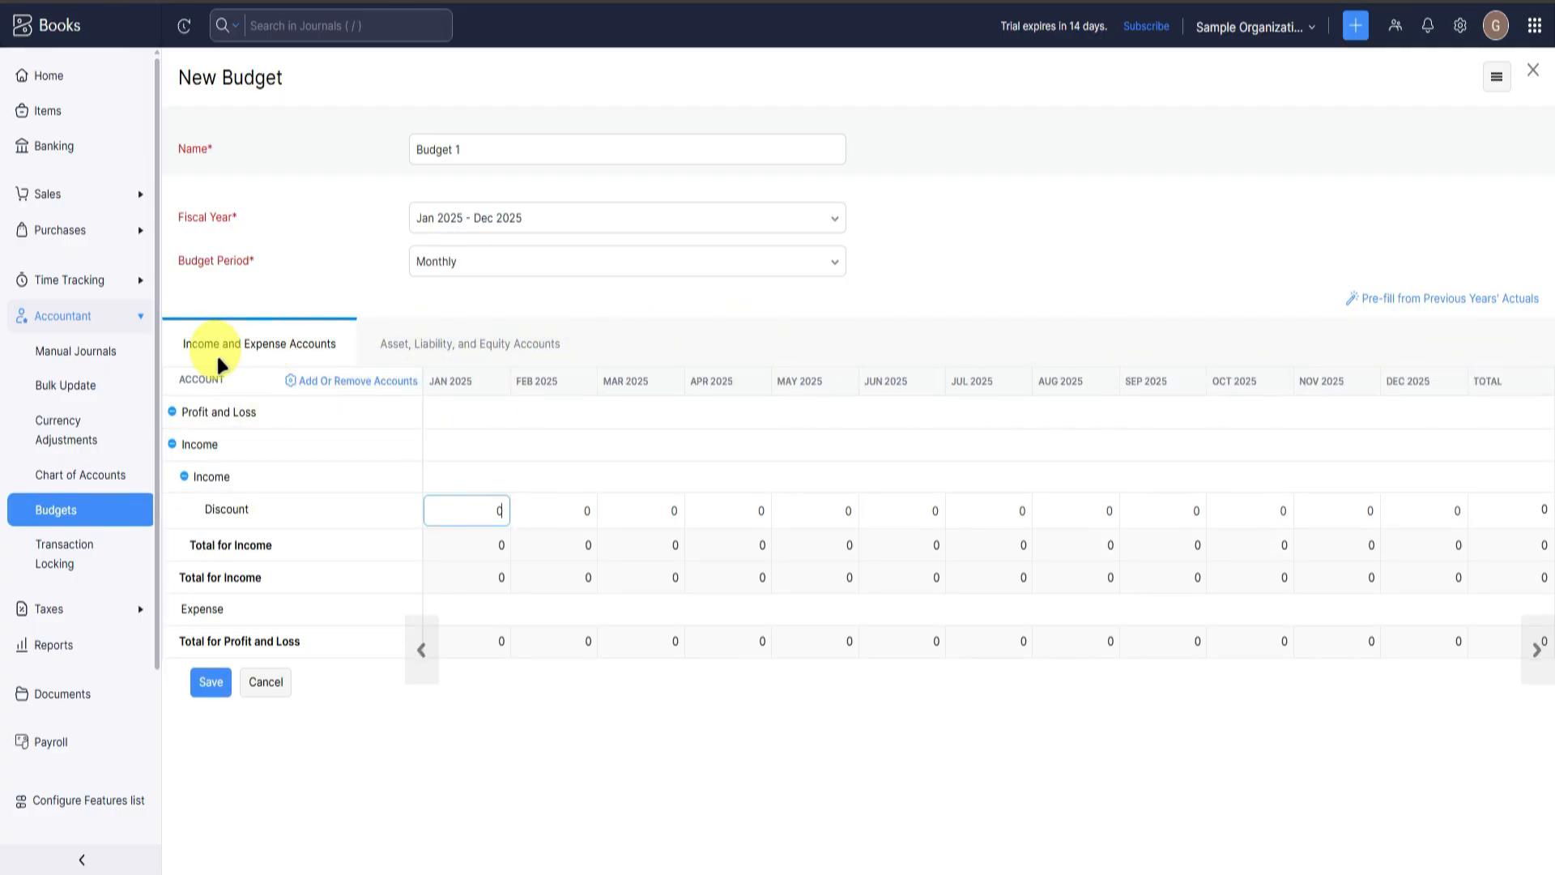
# Check the asset, liability and equity accounts of Budget 1 and save the budget.
pyautogui.click(476, 350)
pyautogui.press('Escape')
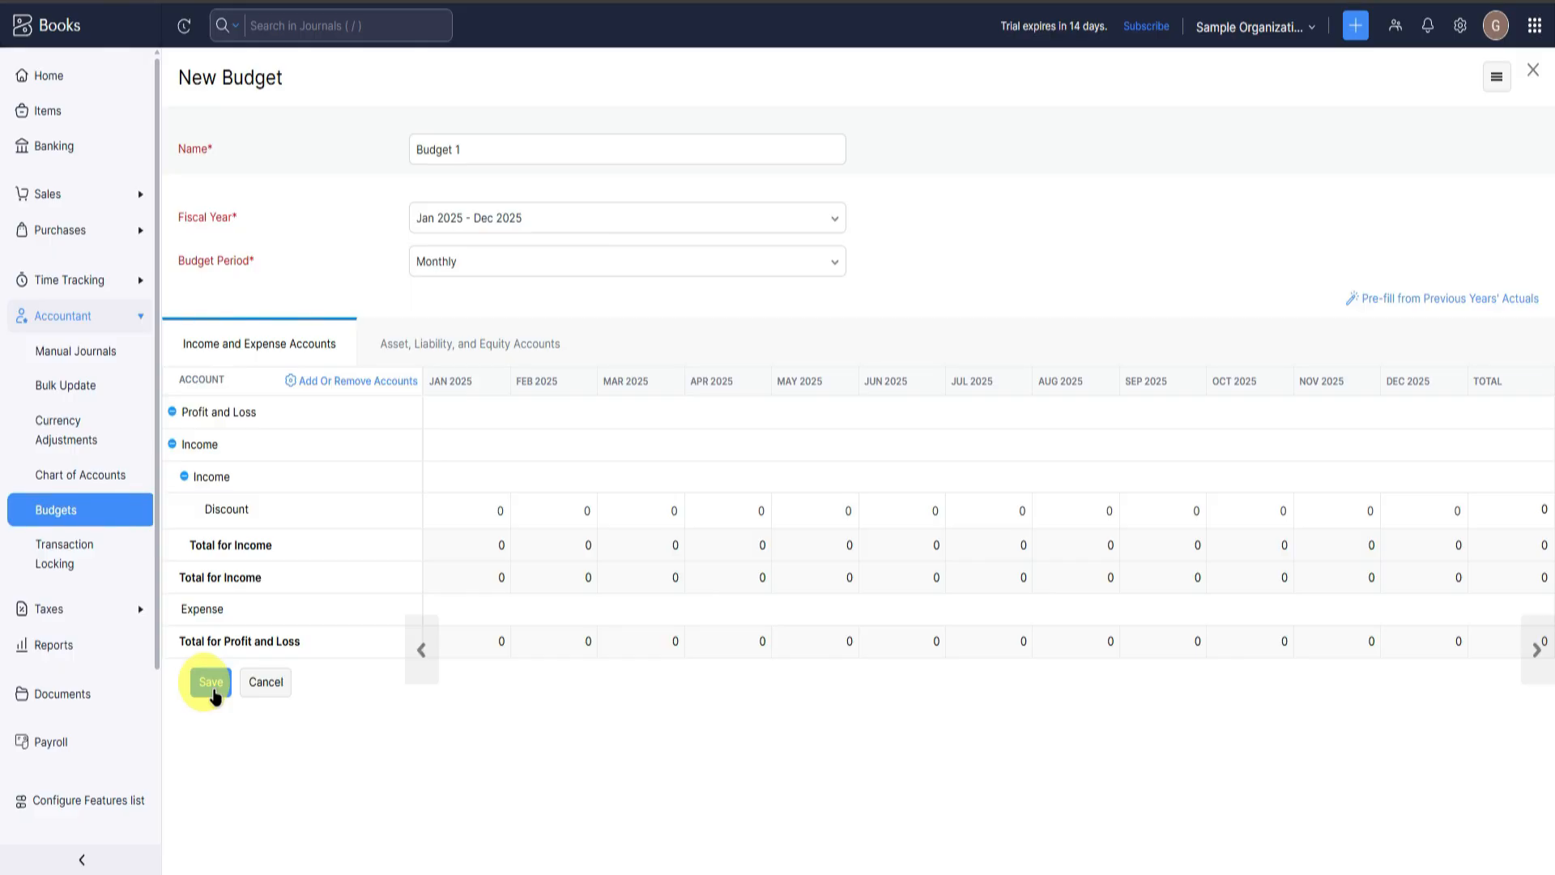
pyautogui.click(211, 682)
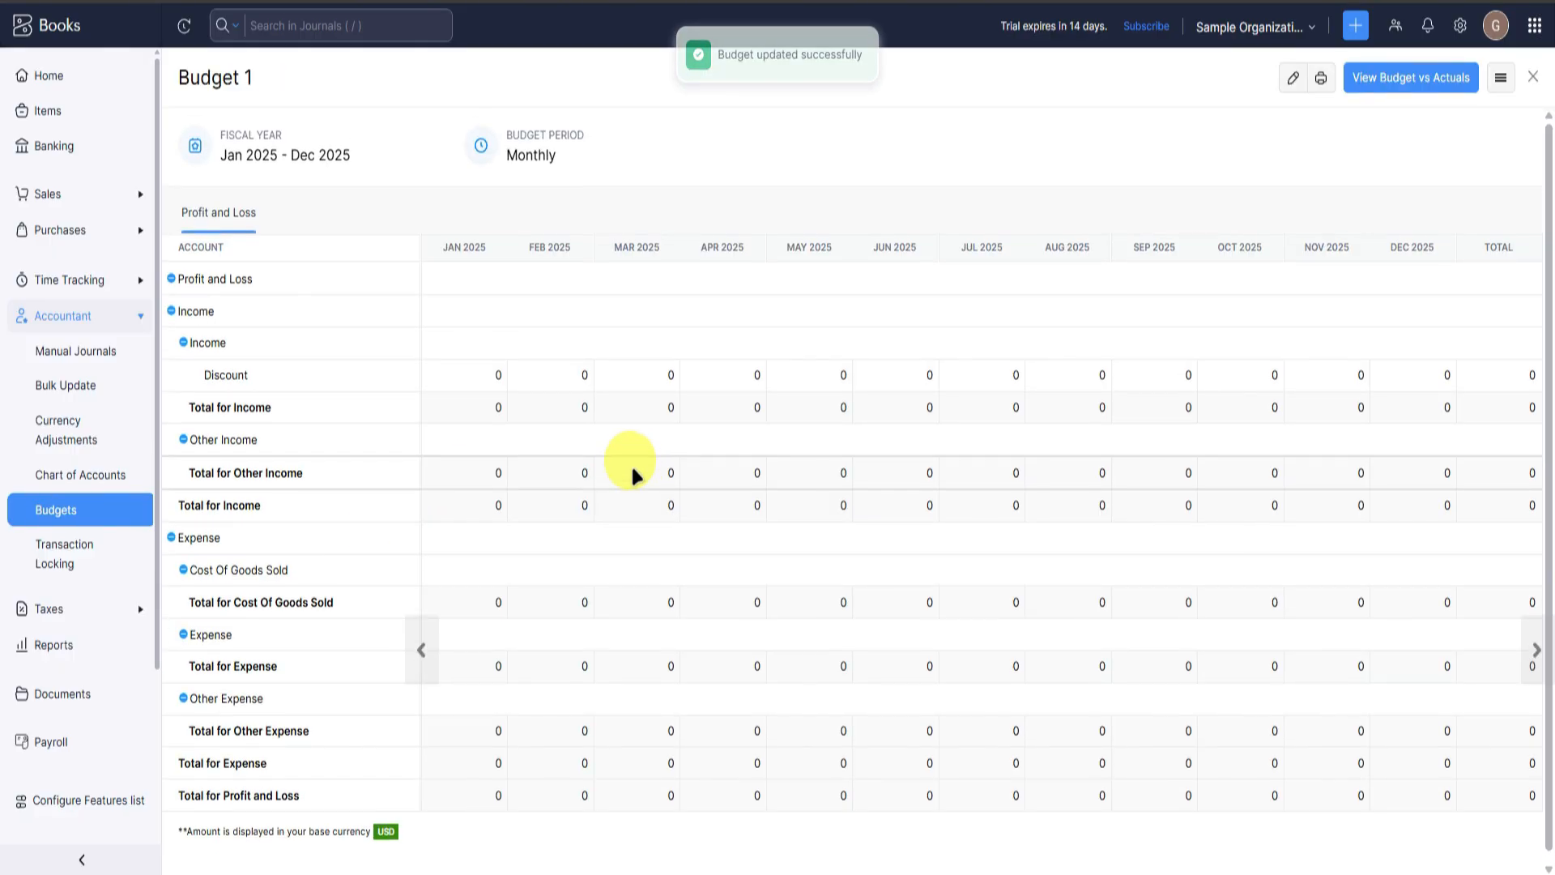
# View the transaction locking form for the Accountant module and close it without locking anything.
pyautogui.click(69, 563)
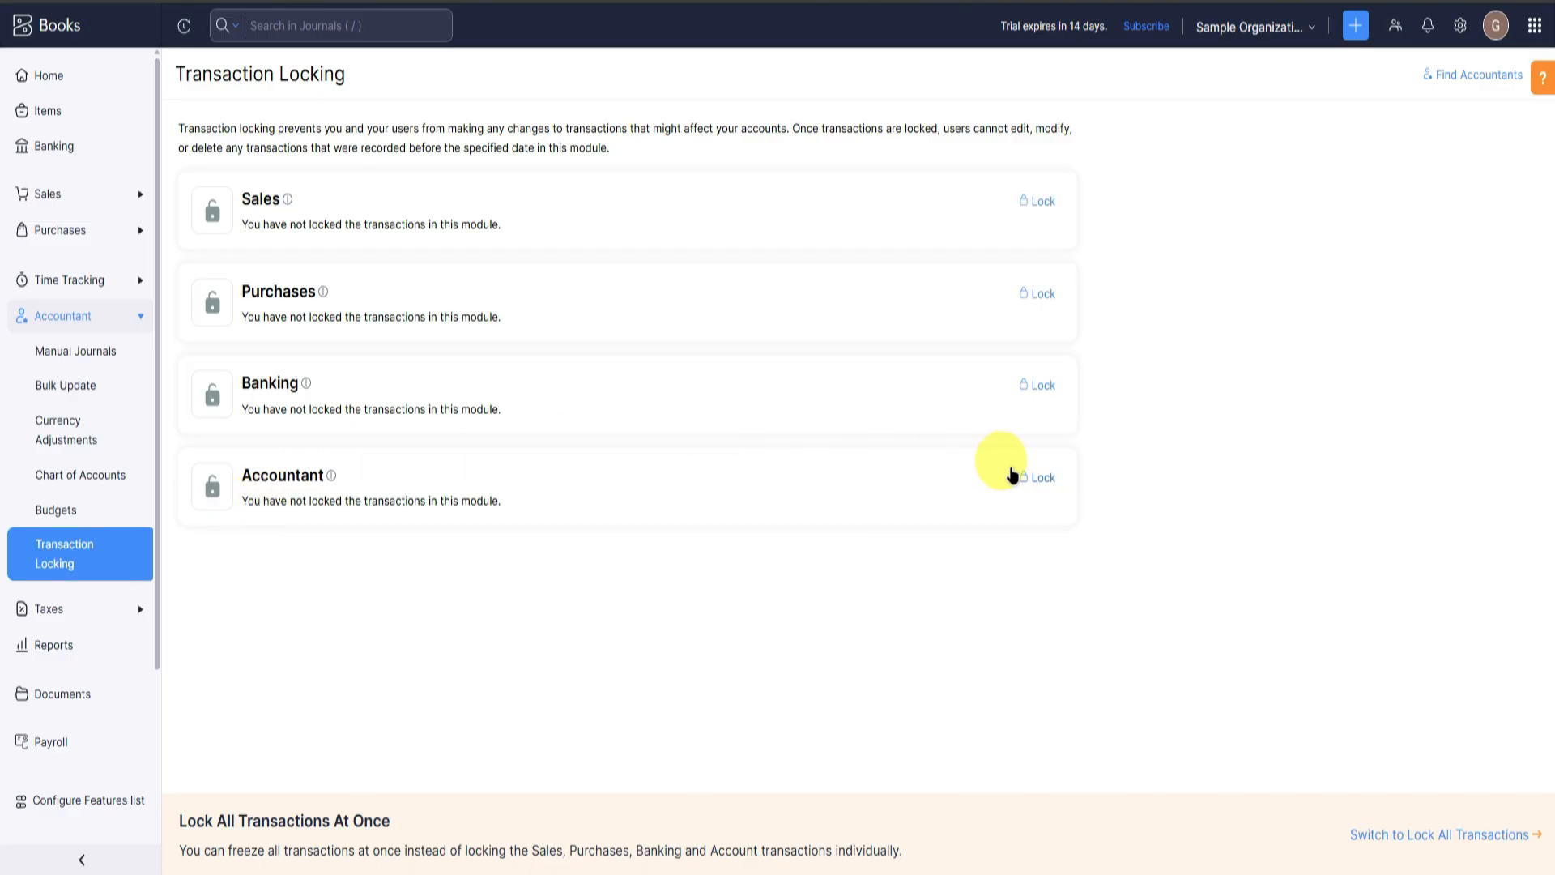
pyautogui.click(1040, 481)
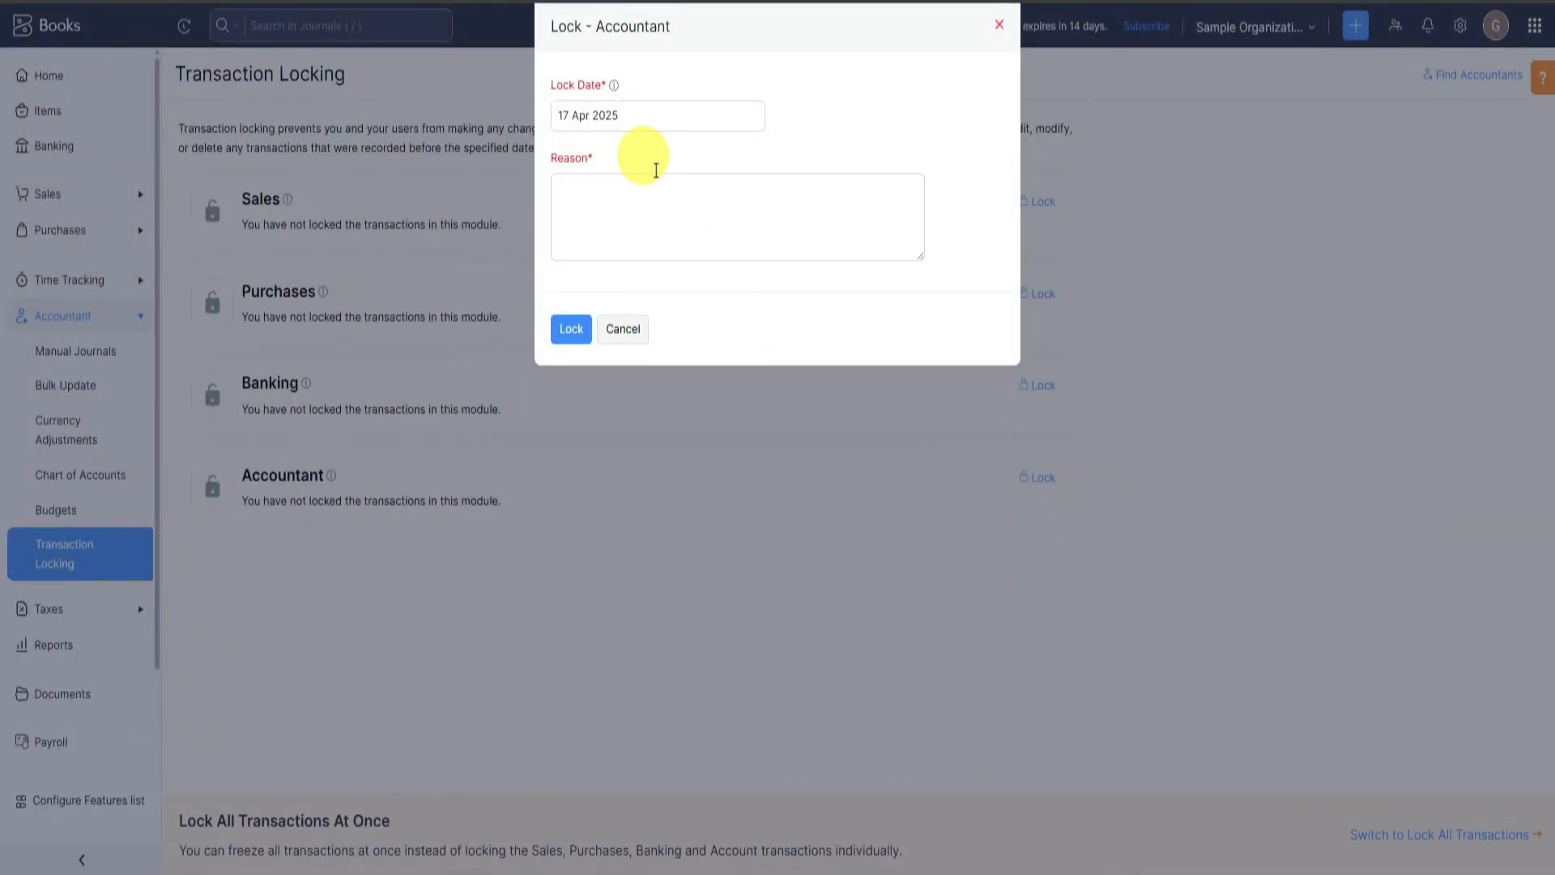
pyautogui.click(684, 218)
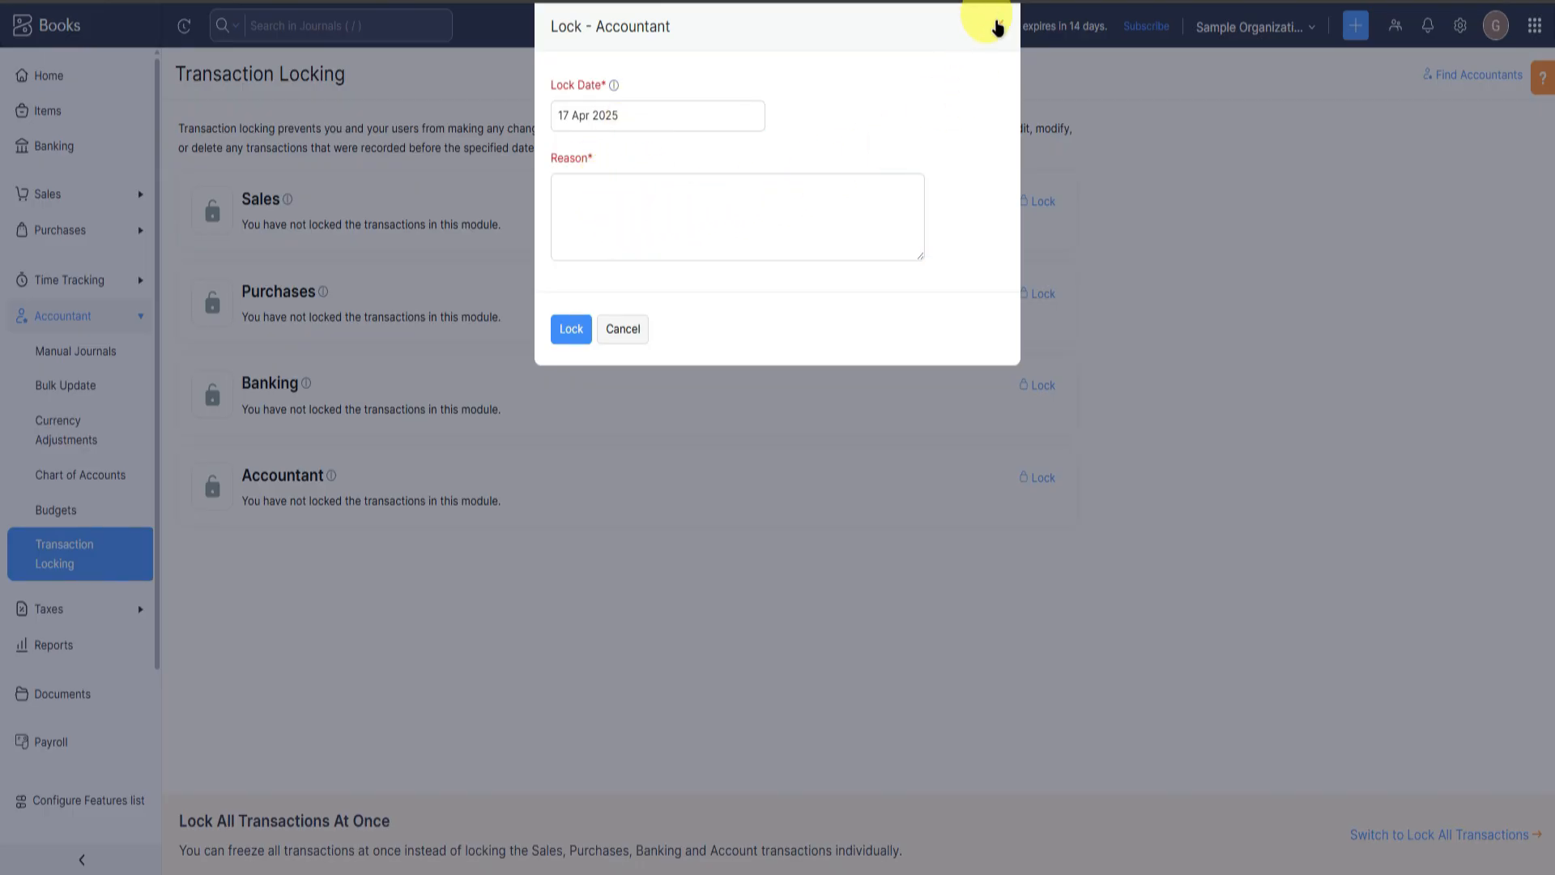
pyautogui.click(999, 25)
# Open the Form 1099 page under taxes and start generating the form.
pyautogui.click(74, 609)
pyautogui.click(102, 337)
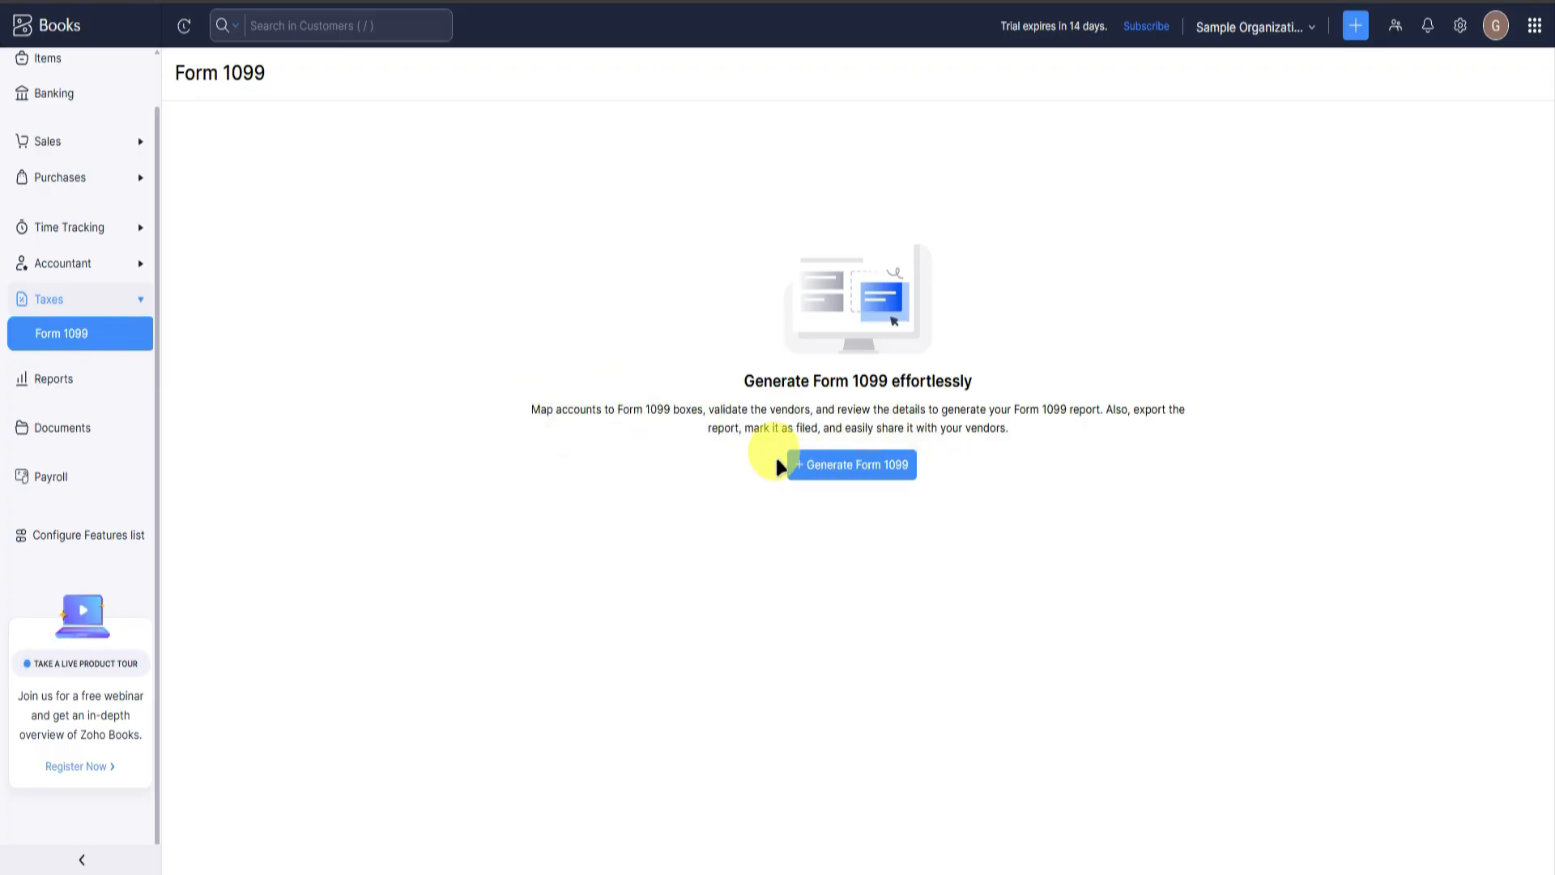
pyautogui.click(826, 471)
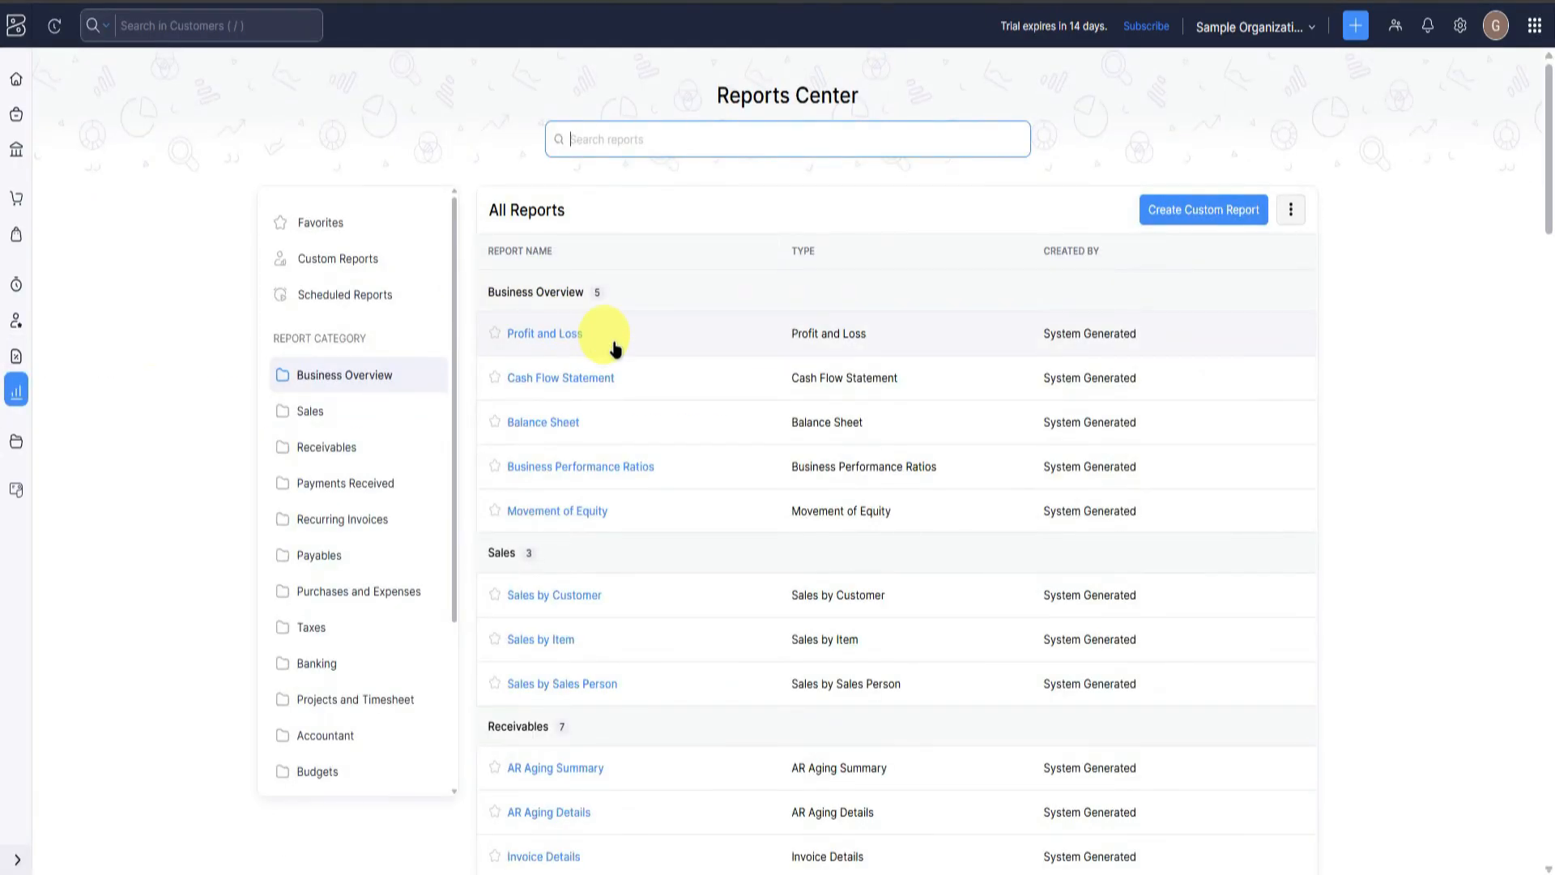
# Look through the Reports Center's report categories and the full list of available reports.
pyautogui.scroll(-12, 615, 347)
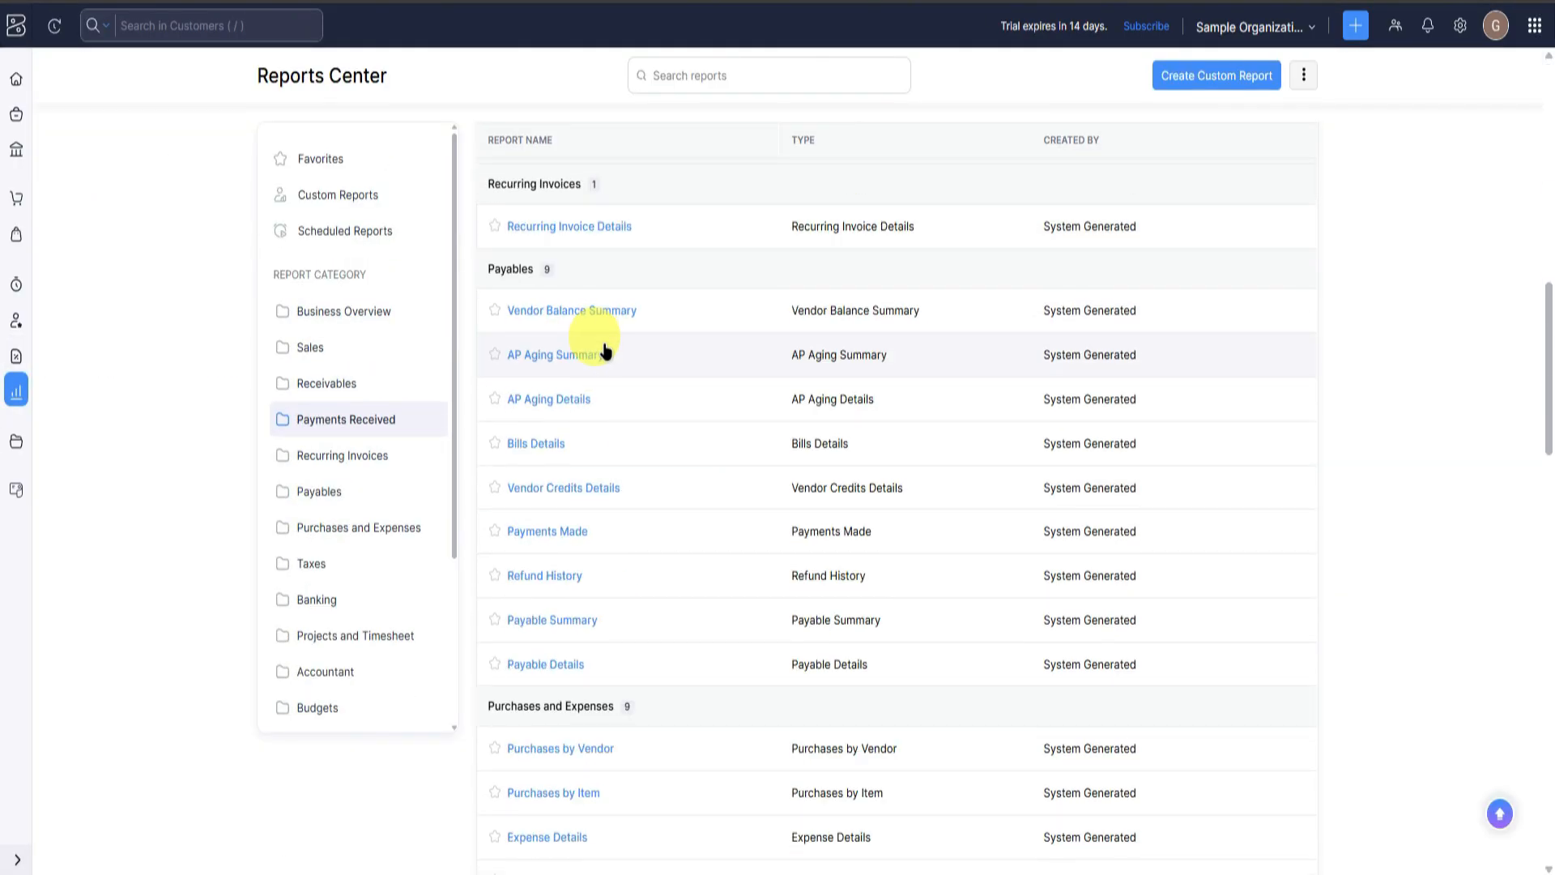
pyautogui.scroll(12, 607, 340)
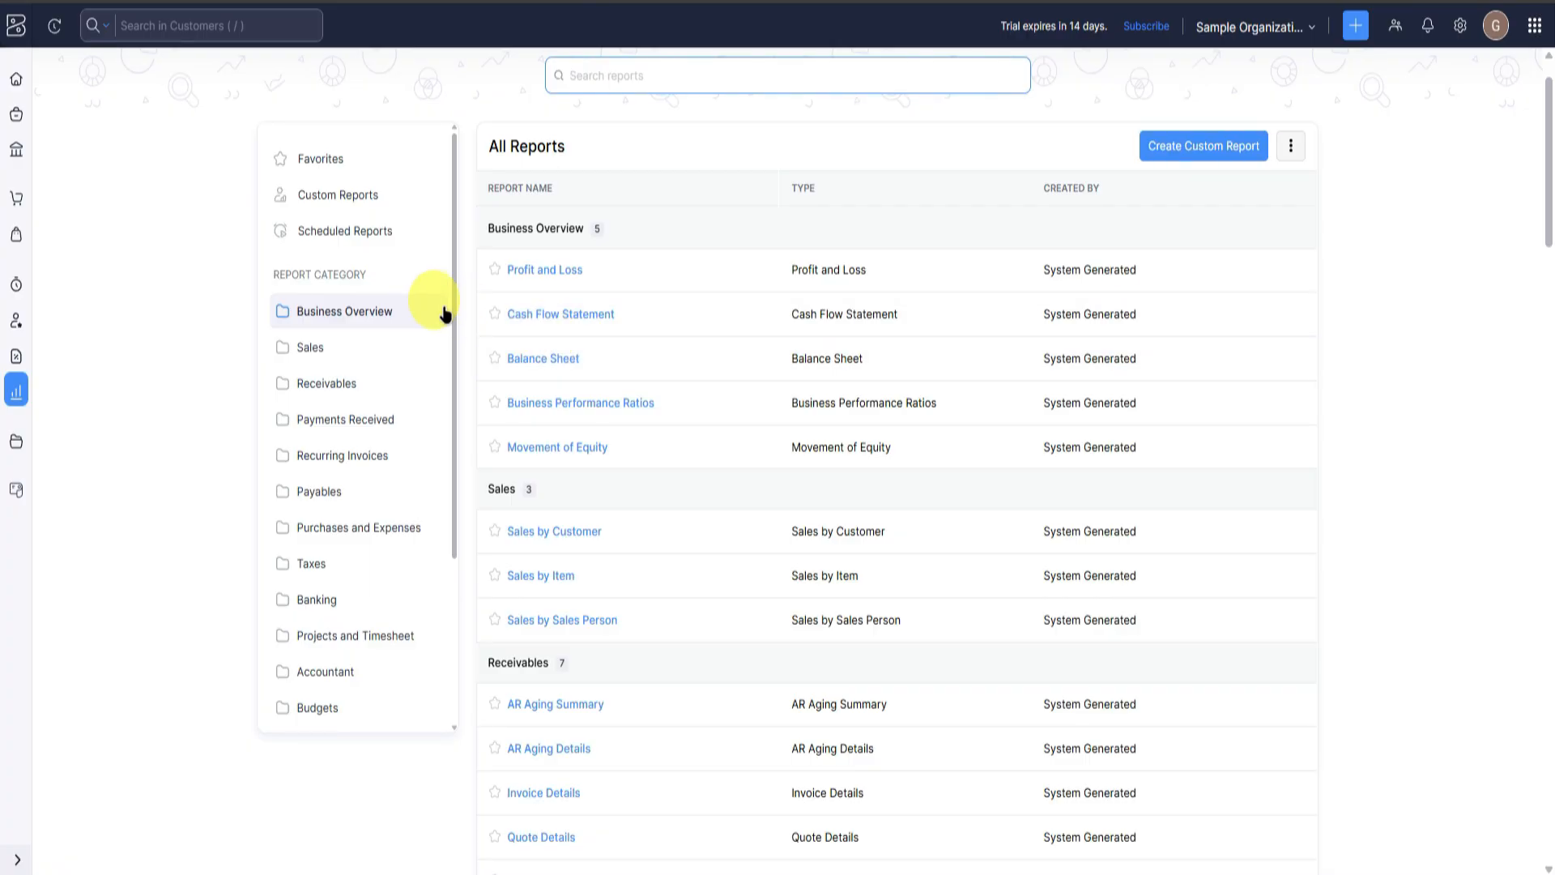
pyautogui.scroll(-3, 445, 313)
pyautogui.scroll(1, 452, 387)
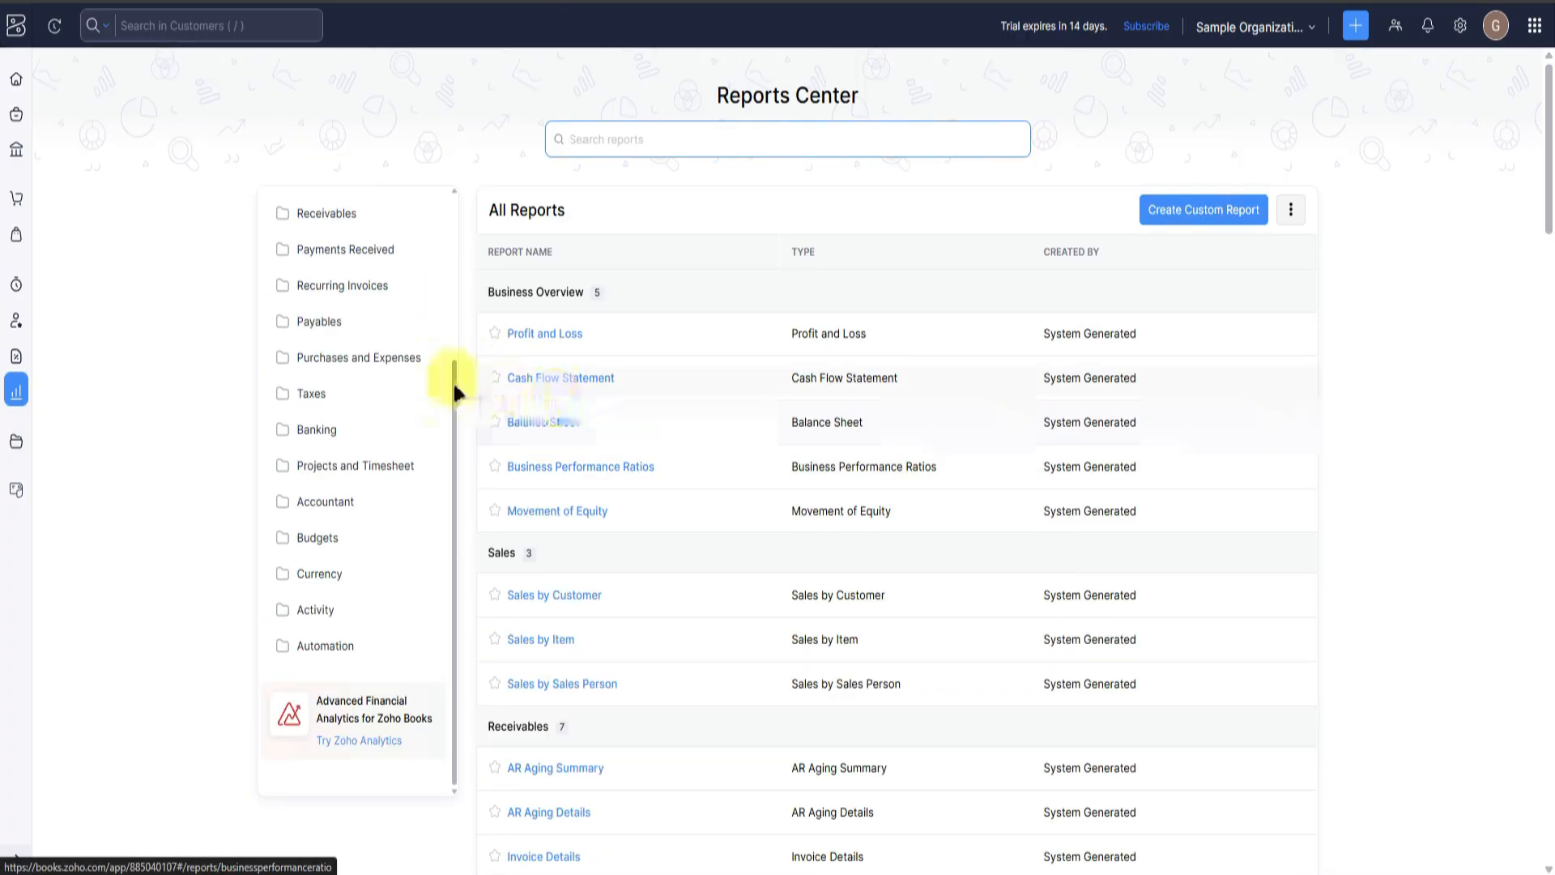
pyautogui.scroll(3, 381, 389)
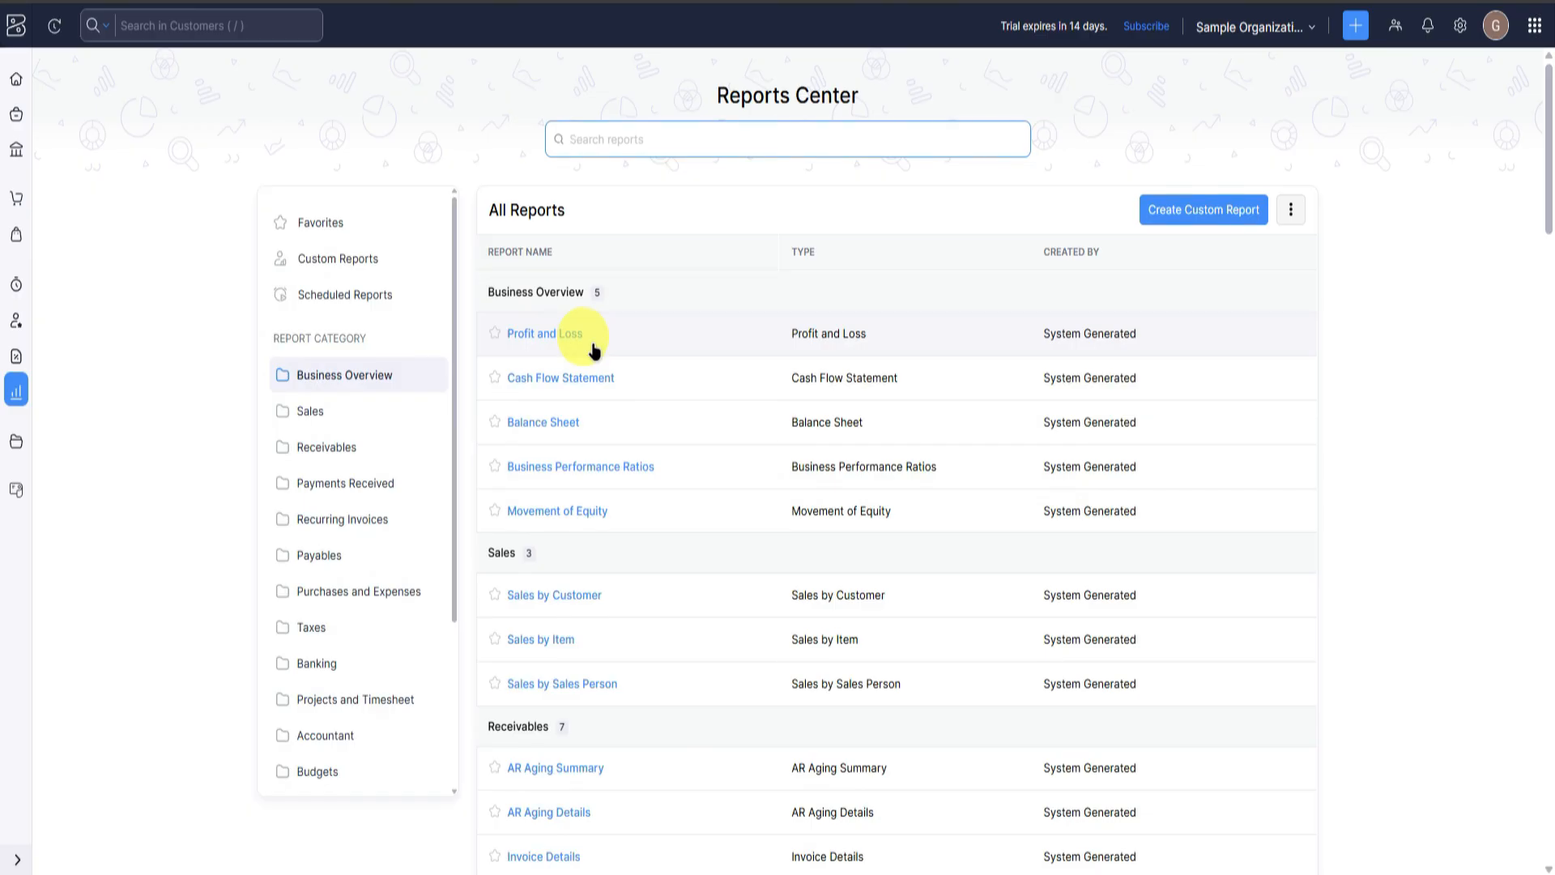
pyautogui.scroll(-20, 620, 394)
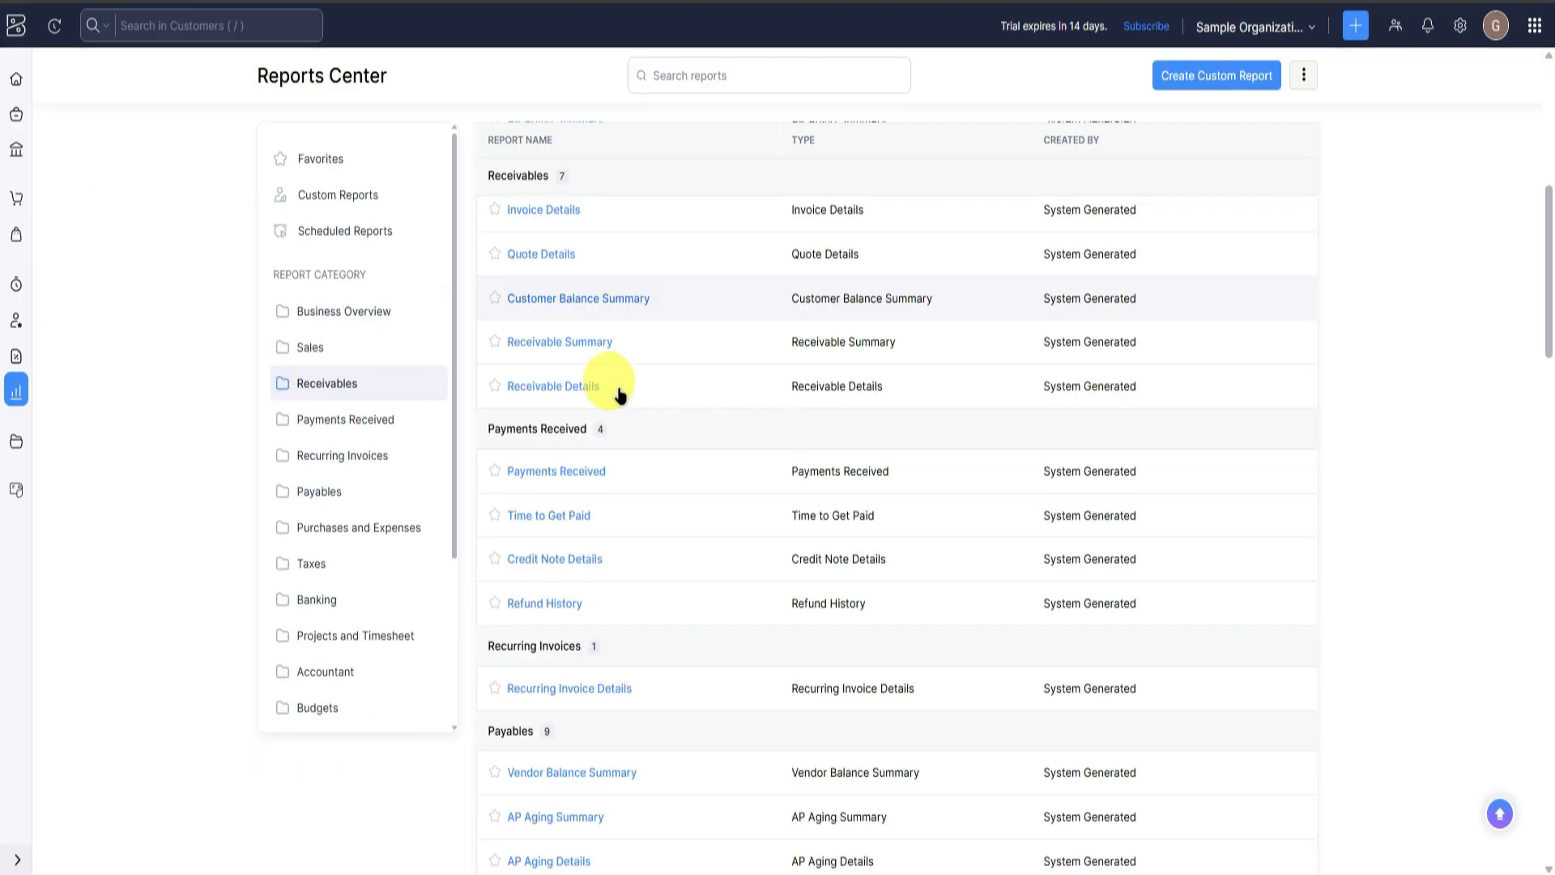
# Agree to the terms and conditions and enable Autoscan for documents in the Files inbox.
pyautogui.click(16, 442)
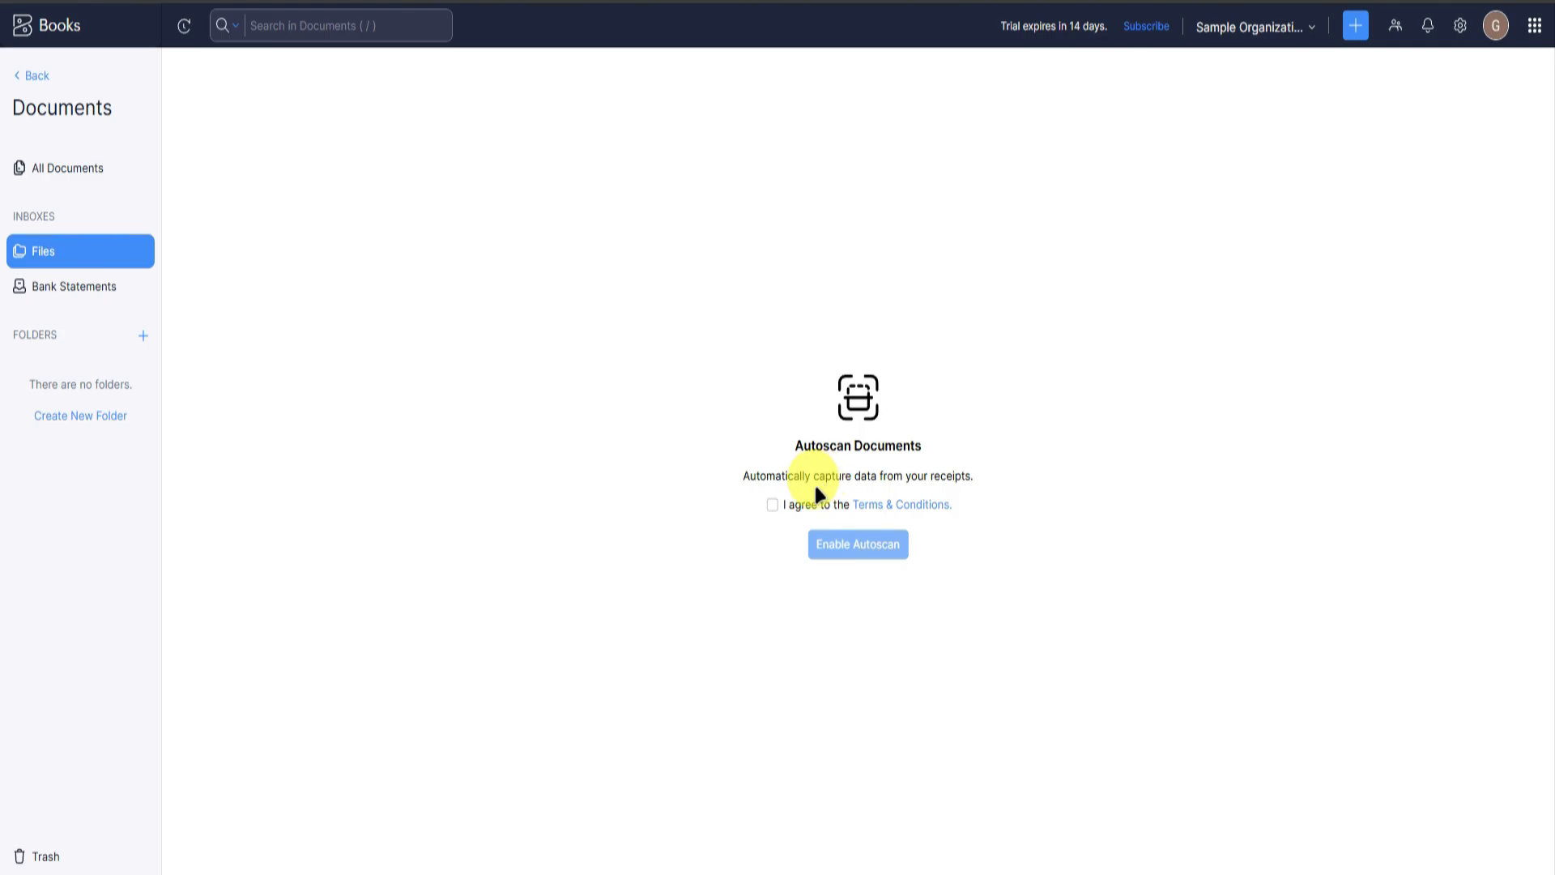
pyautogui.click(771, 505)
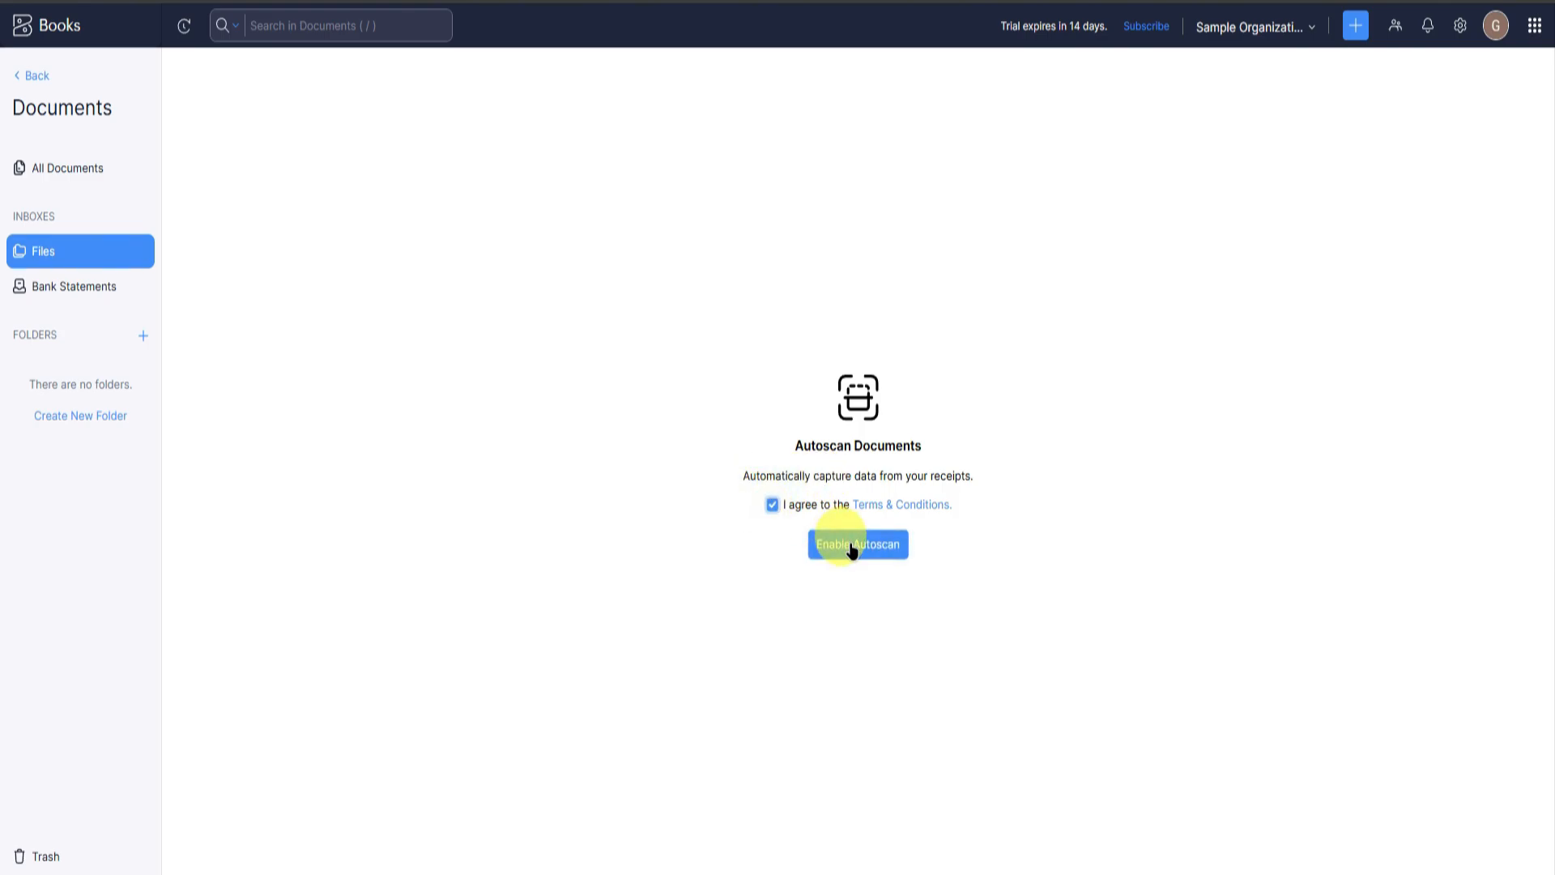
pyautogui.click(851, 545)
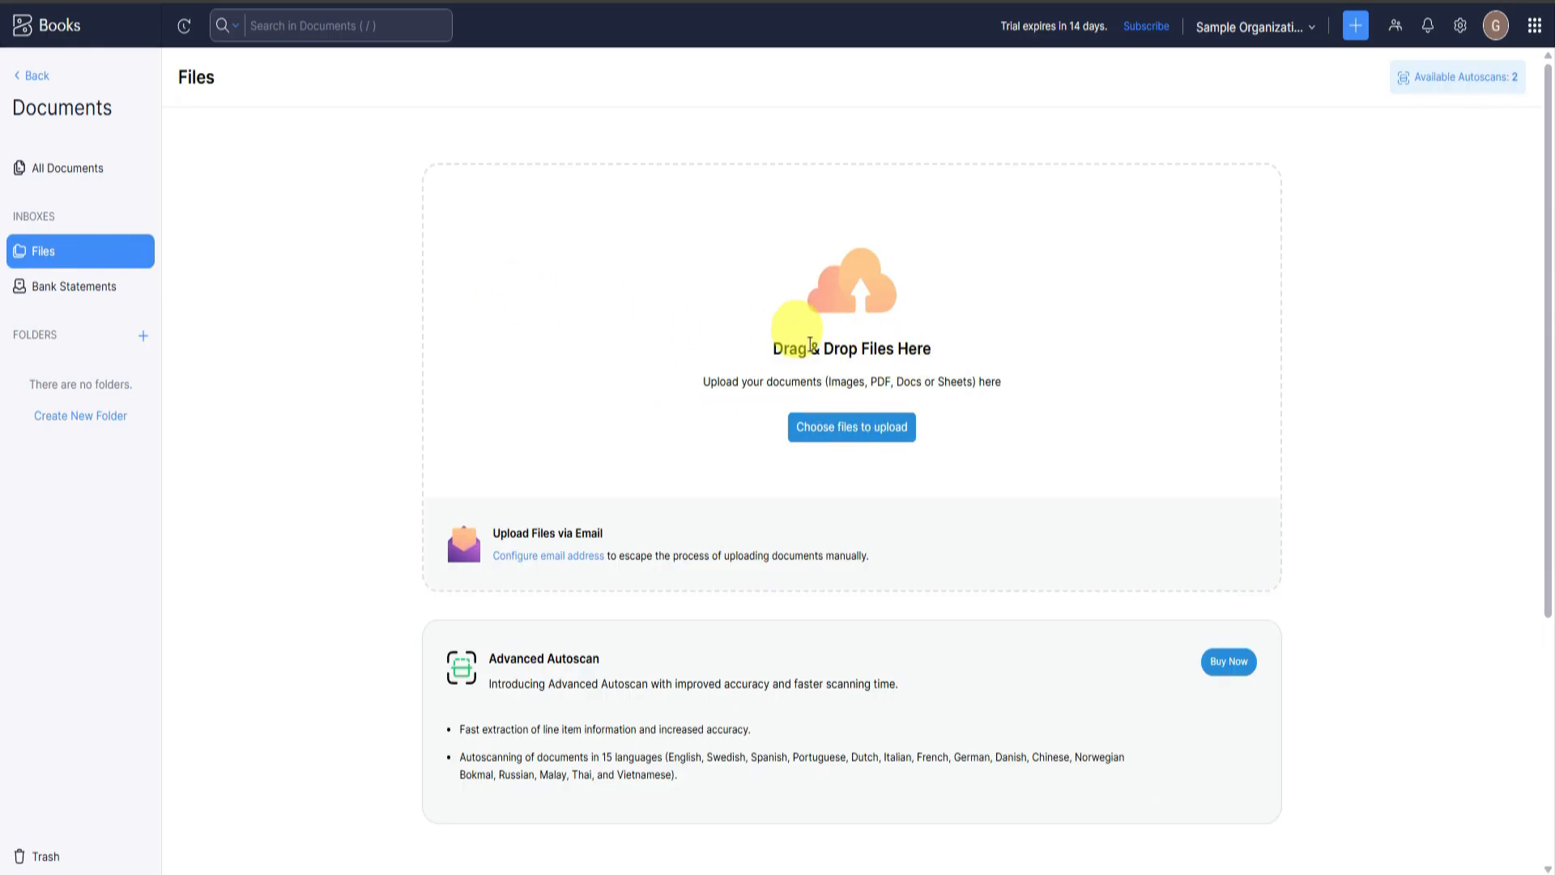
# Review the document upload options and enable auto-upload of bank statements from email.
pyautogui.scroll(-3, 630, 407)
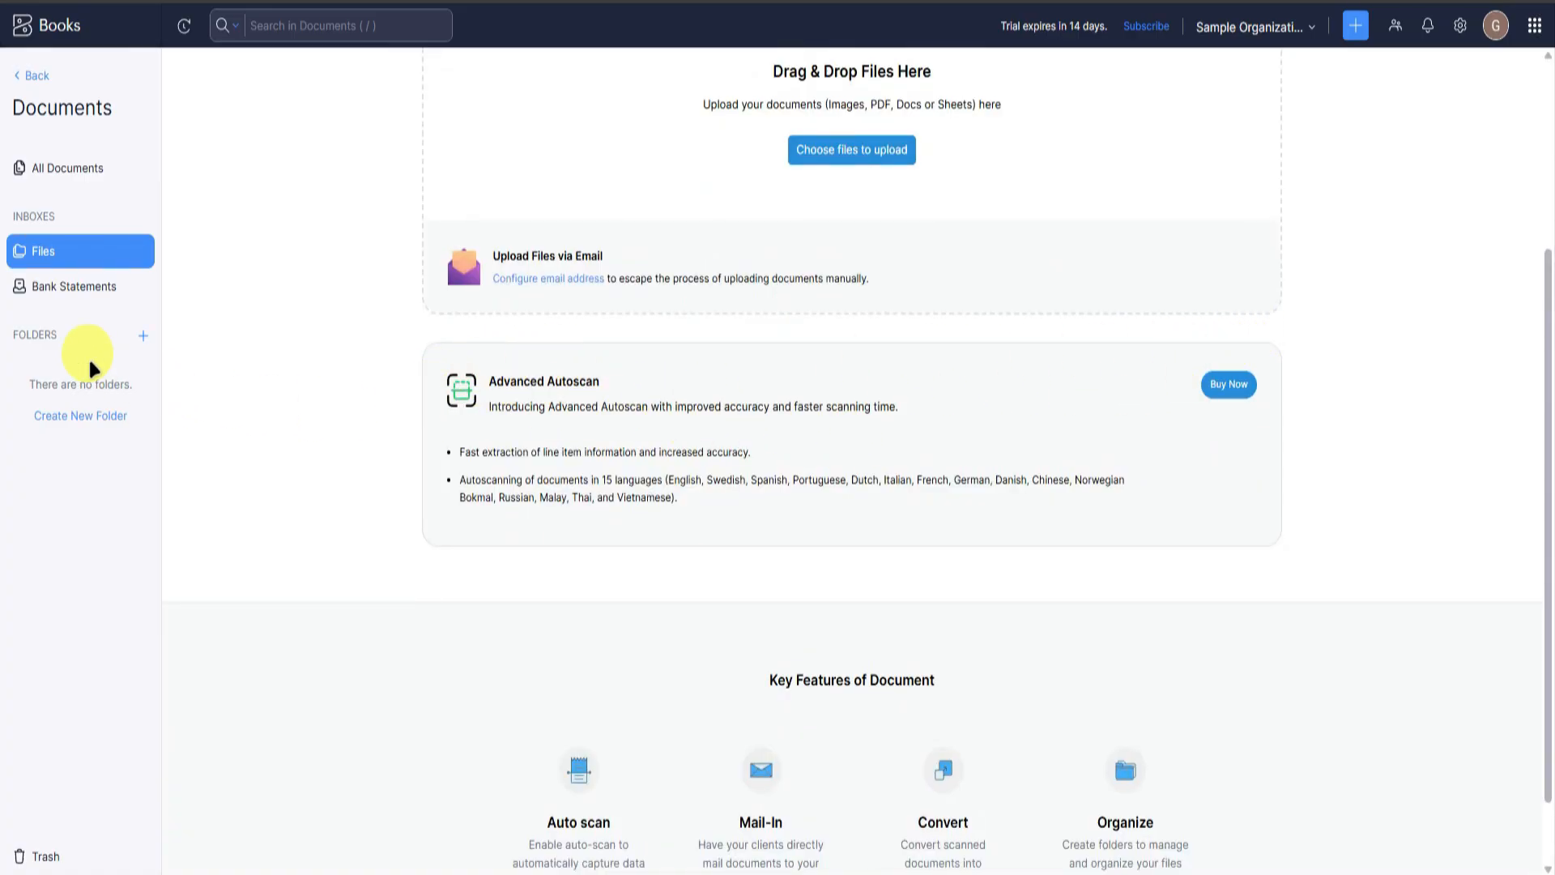
pyautogui.click(73, 293)
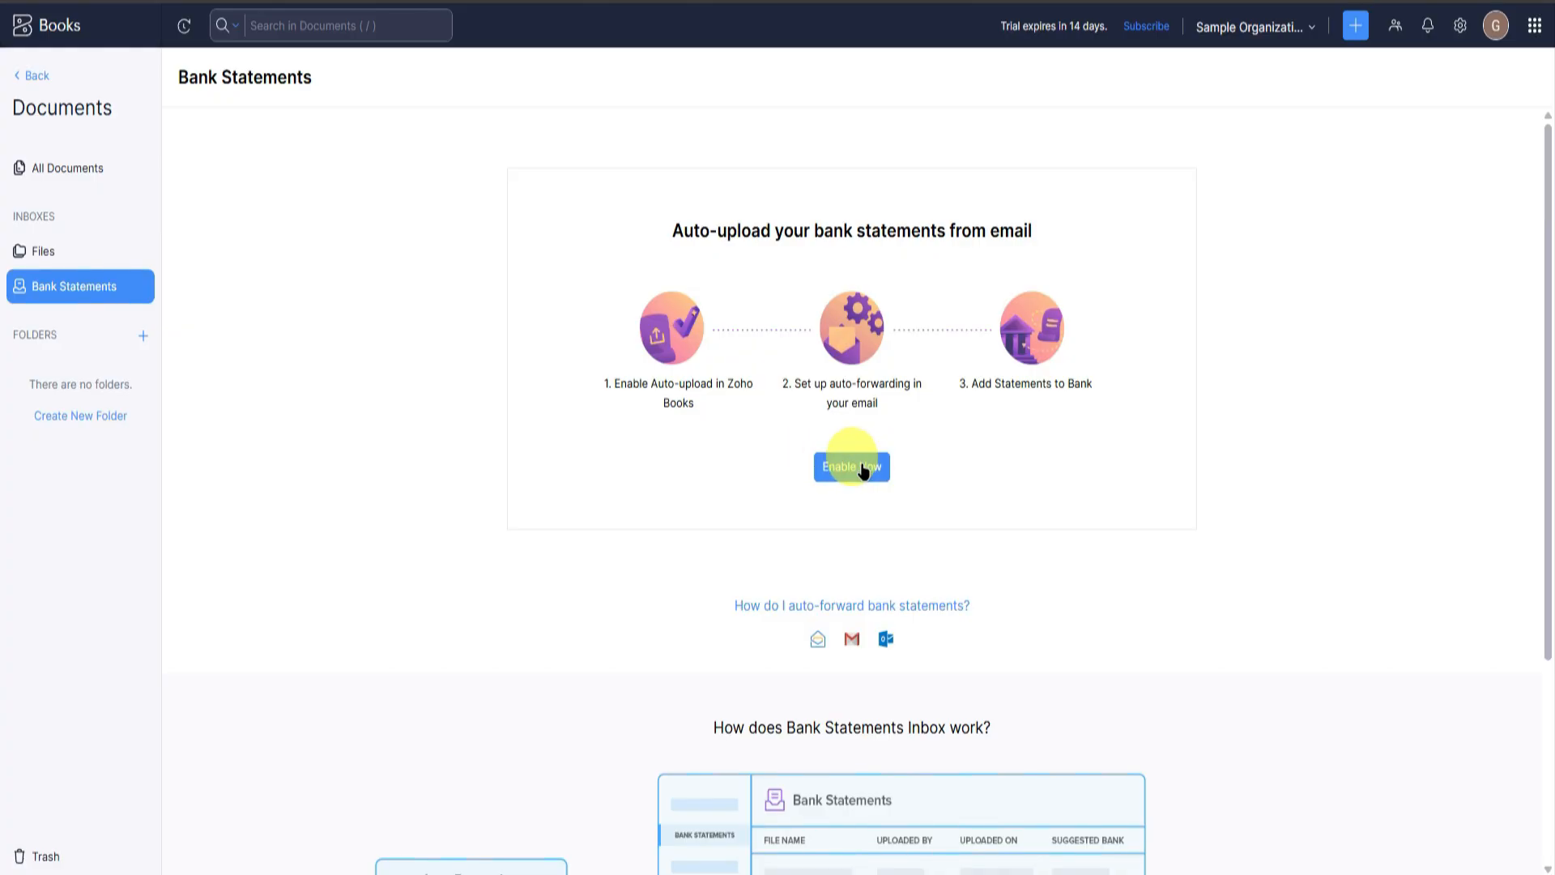
pyautogui.click(843, 462)
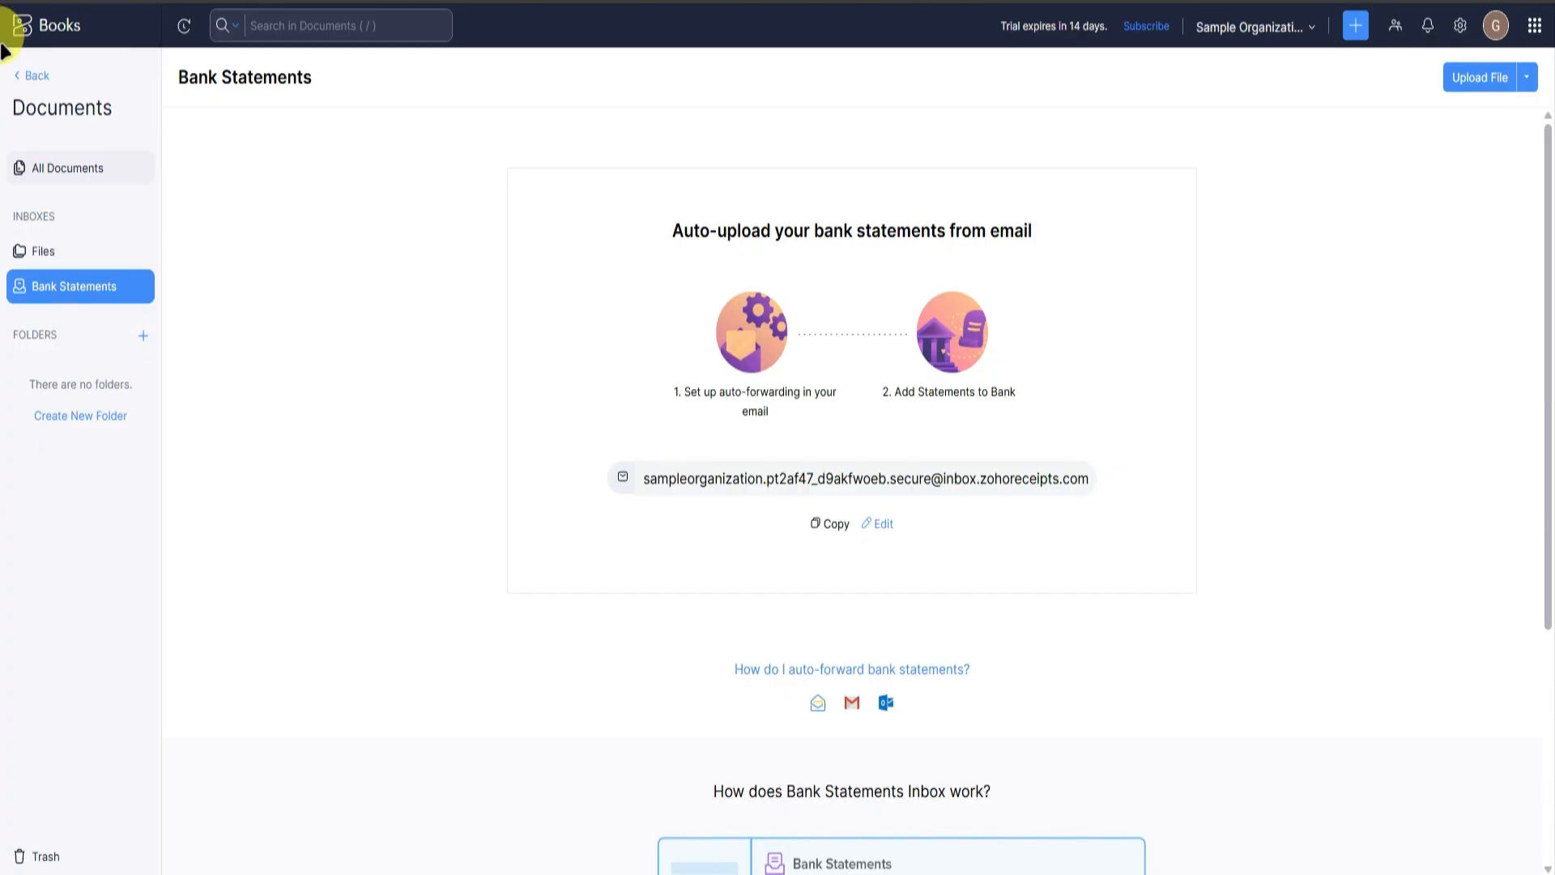
# Leave Documents, start trying Zoho Payroll and join it to the existing Sample Organization.
pyautogui.click(20, 75)
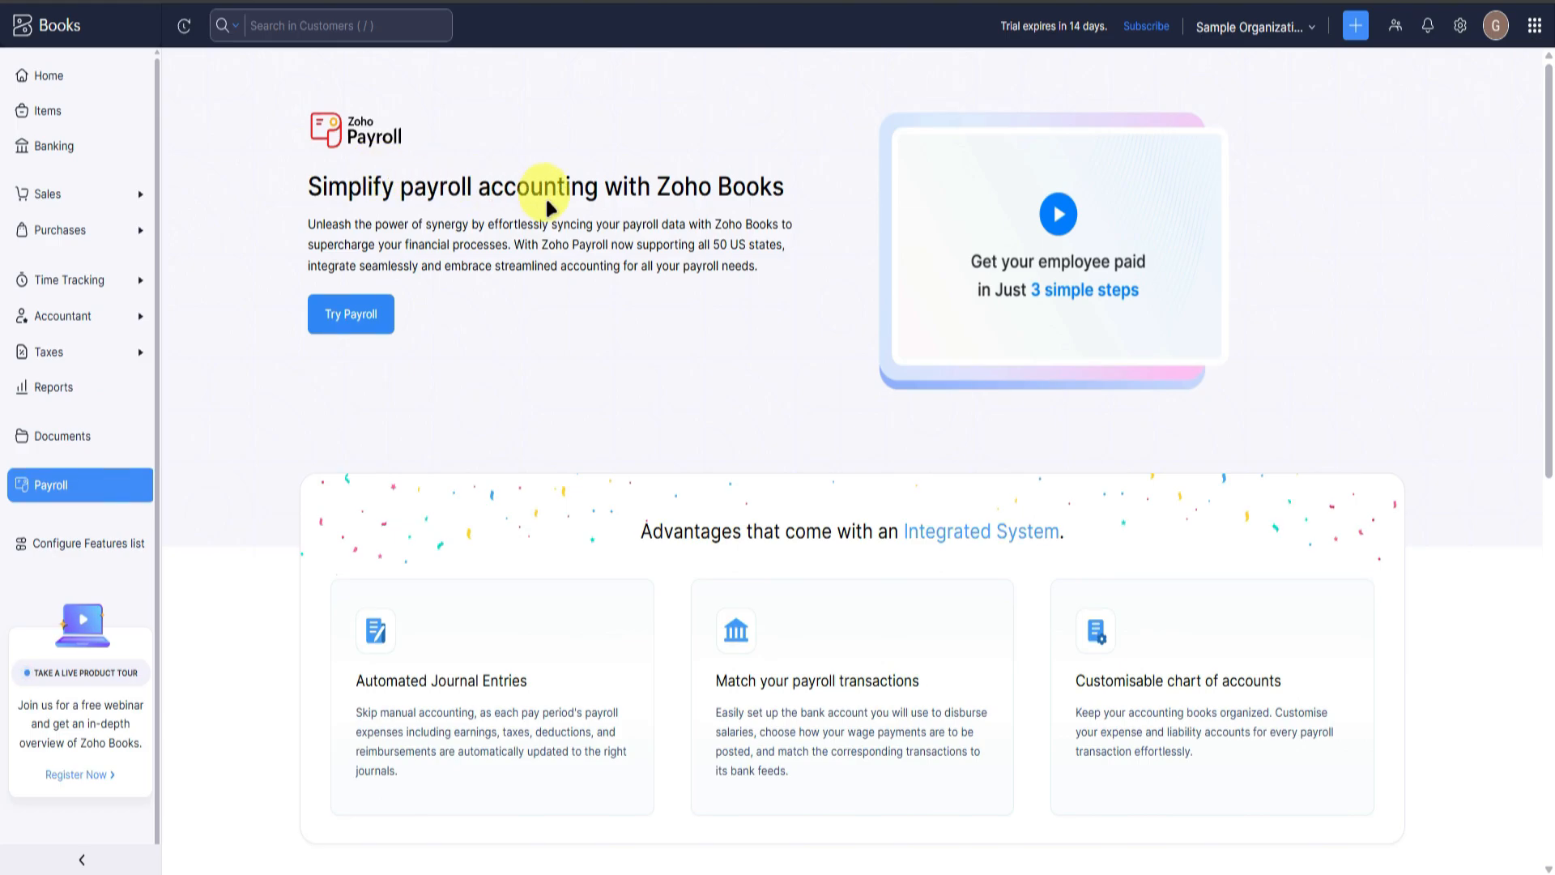
pyautogui.click(348, 316)
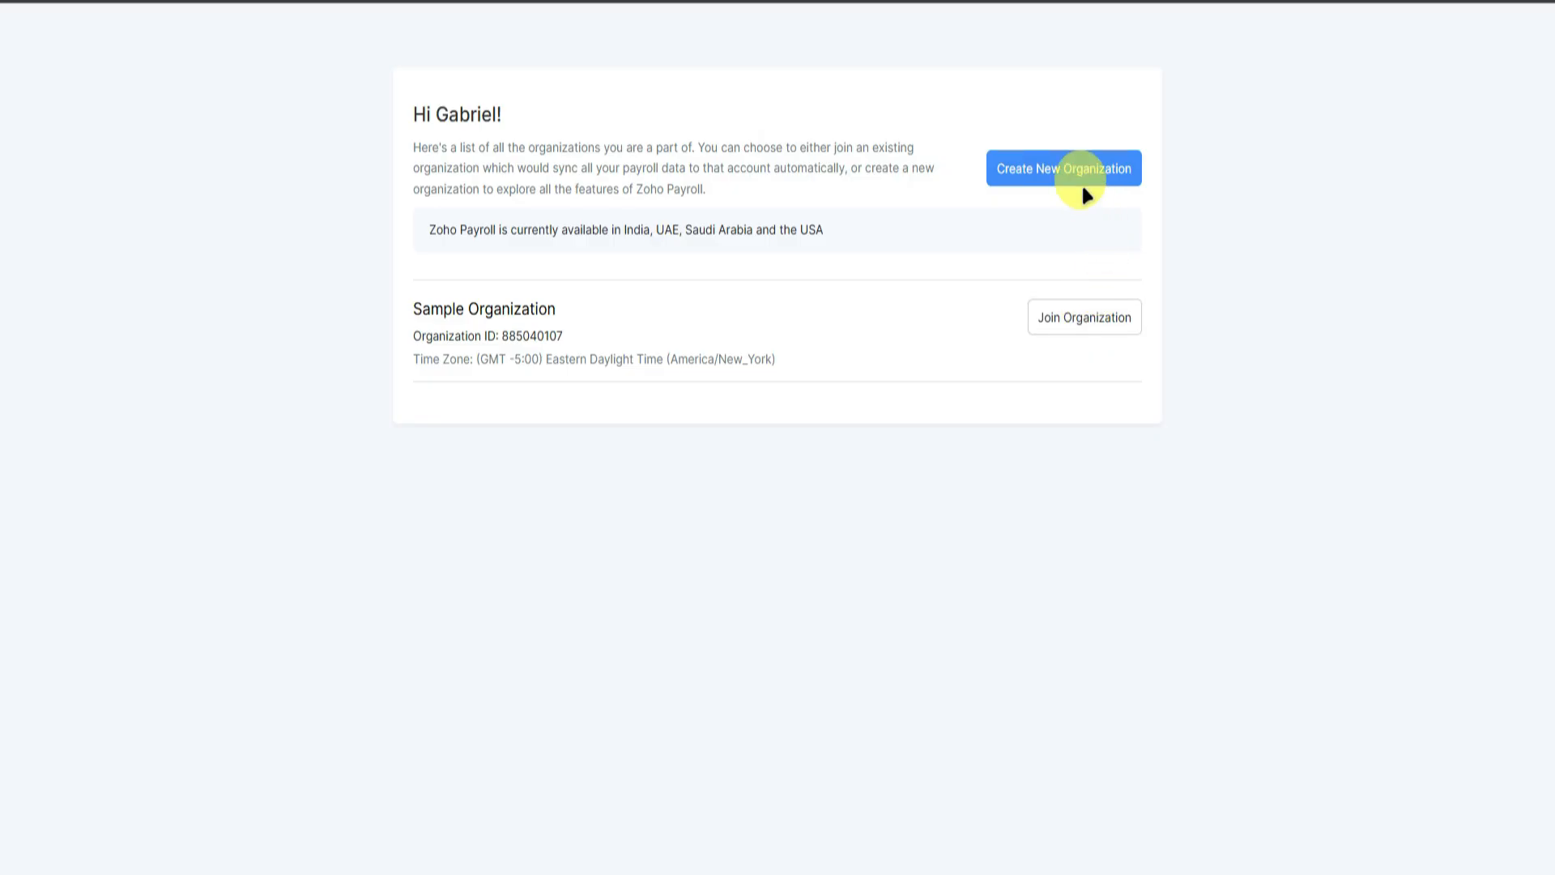
pyautogui.click(1089, 316)
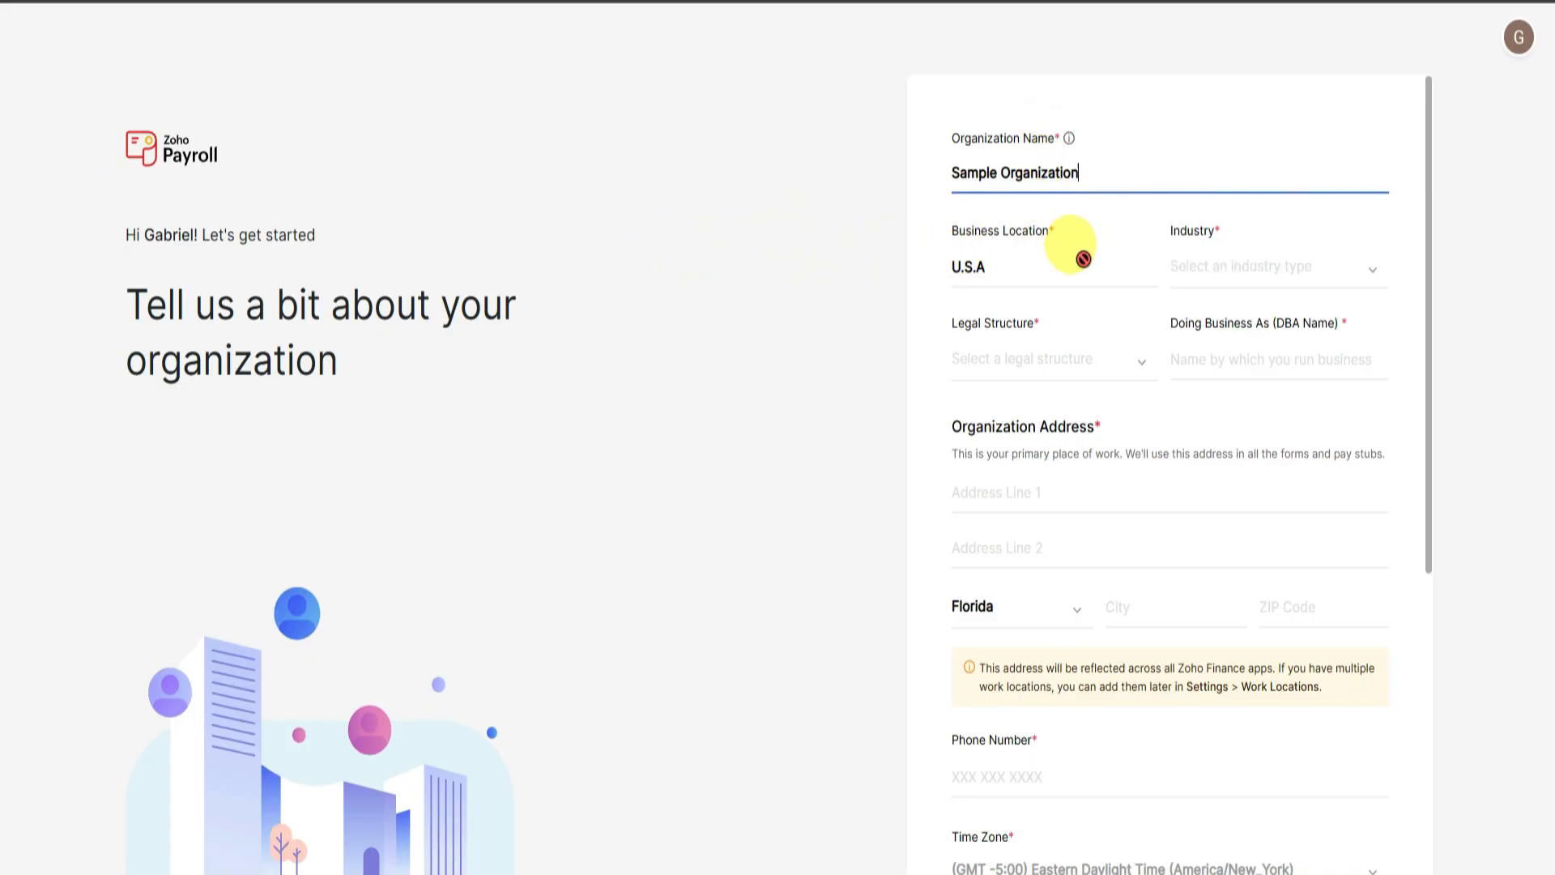
# Set the payroll organization's industry to Automotive/Machinery and legal structure to Partnership, and review the remaining setup fields.
pyautogui.click(1231, 266)
pyautogui.click(1208, 387)
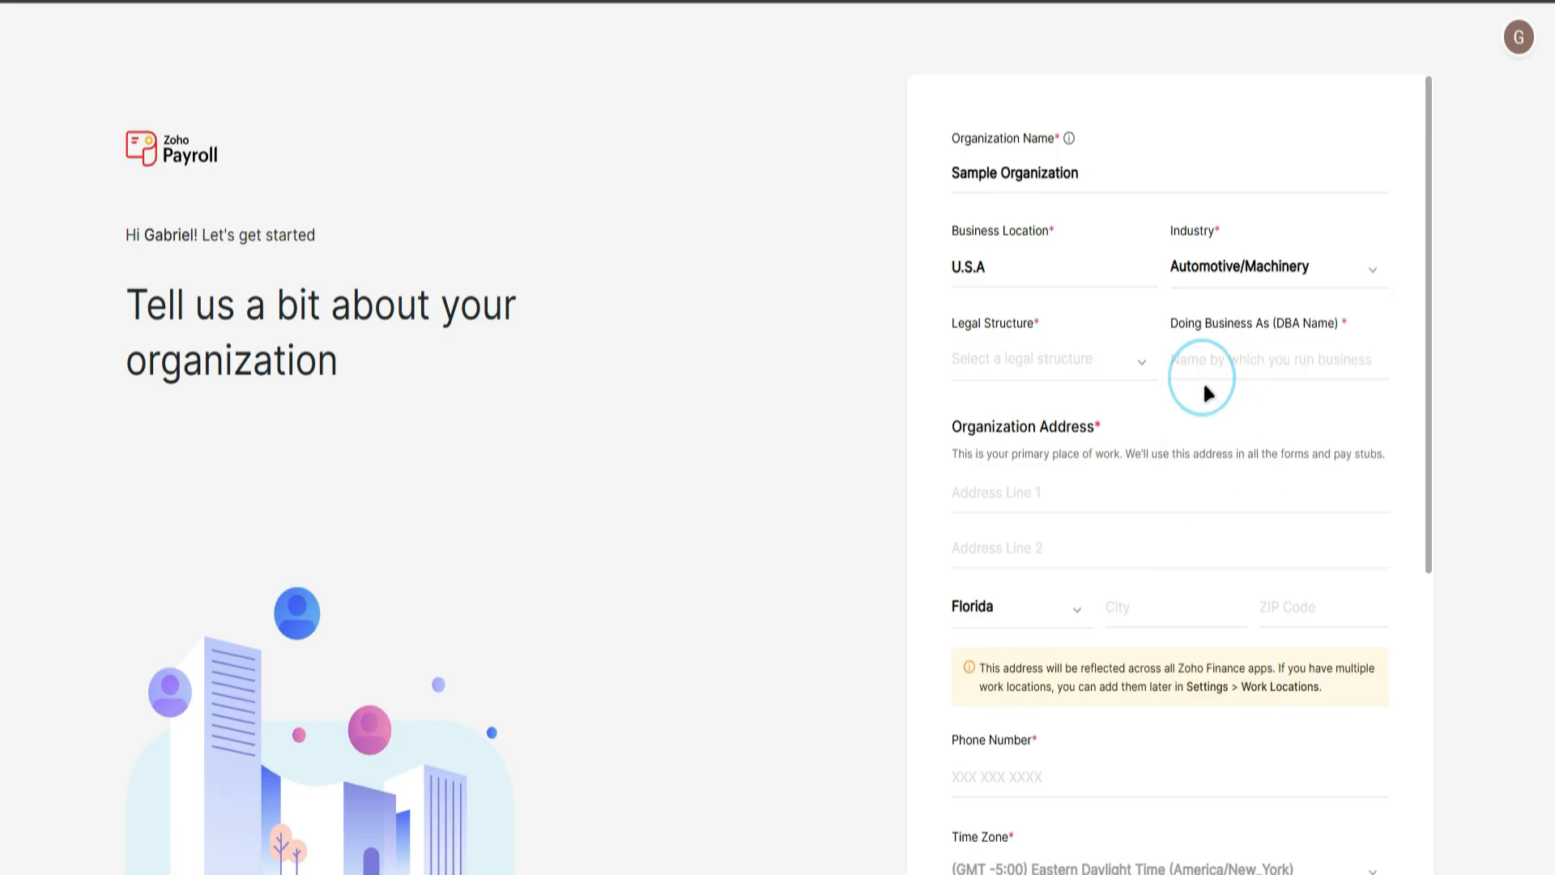
pyautogui.click(1087, 366)
pyautogui.click(1084, 498)
pyautogui.click(1193, 360)
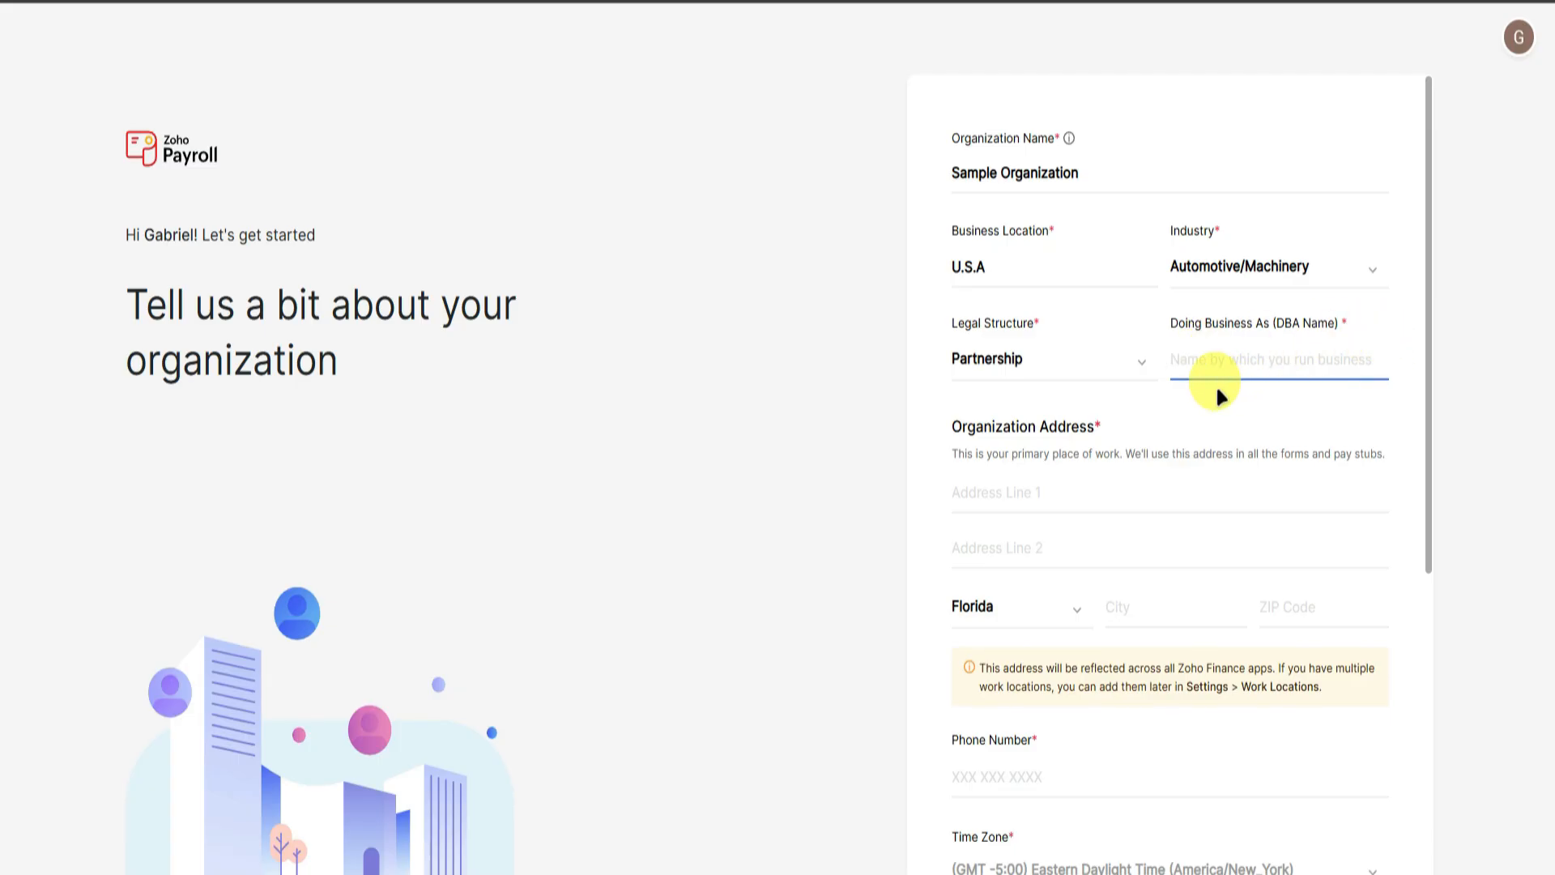
pyautogui.scroll(-3, 1213, 380)
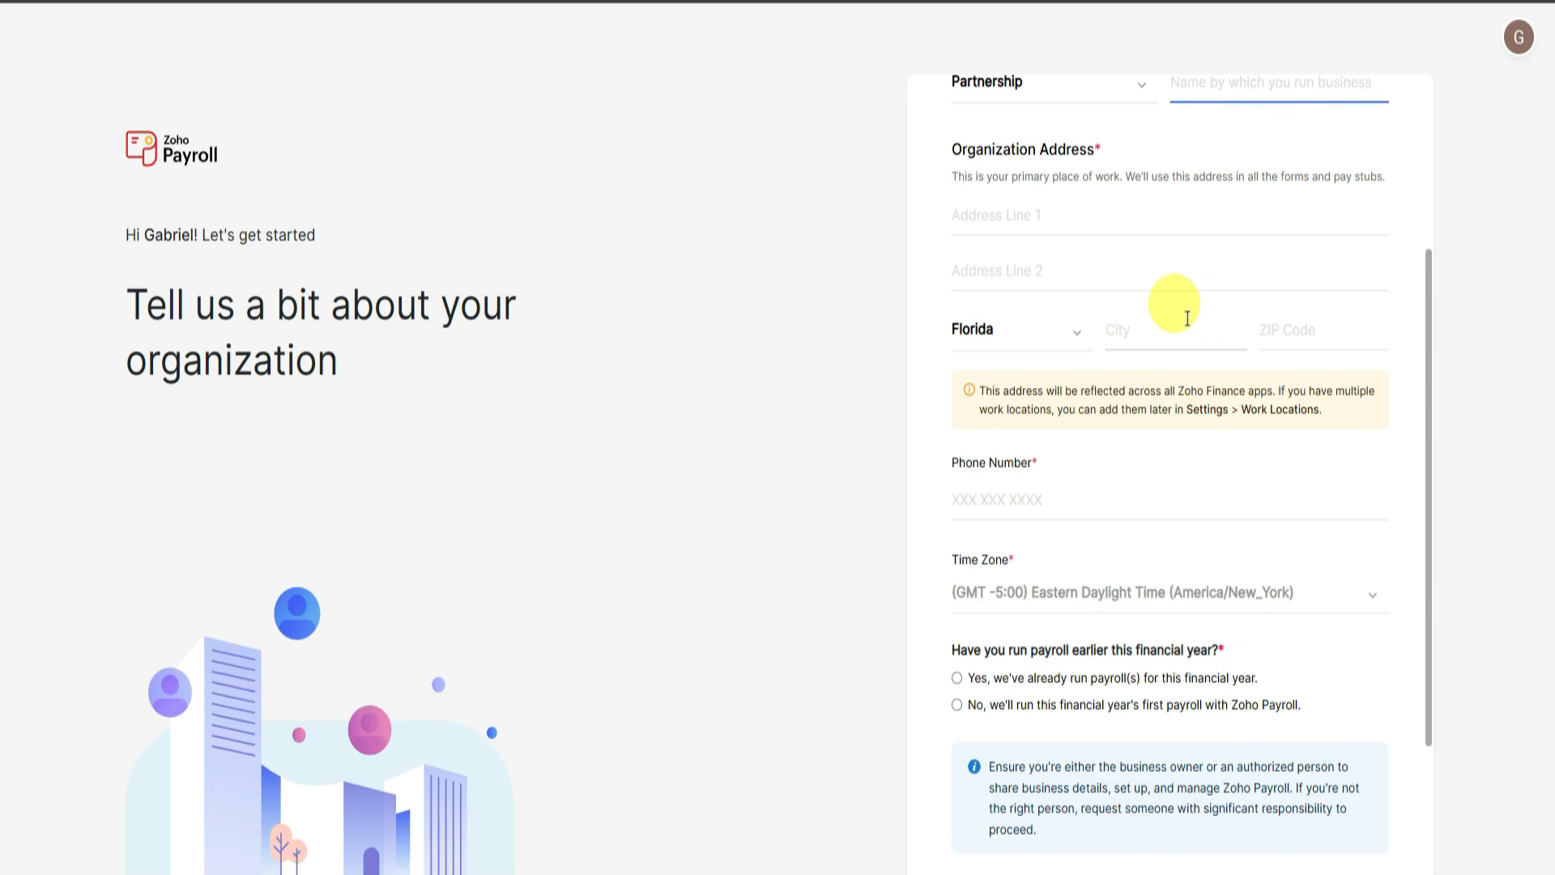
pyautogui.scroll(-2, 1215, 291)
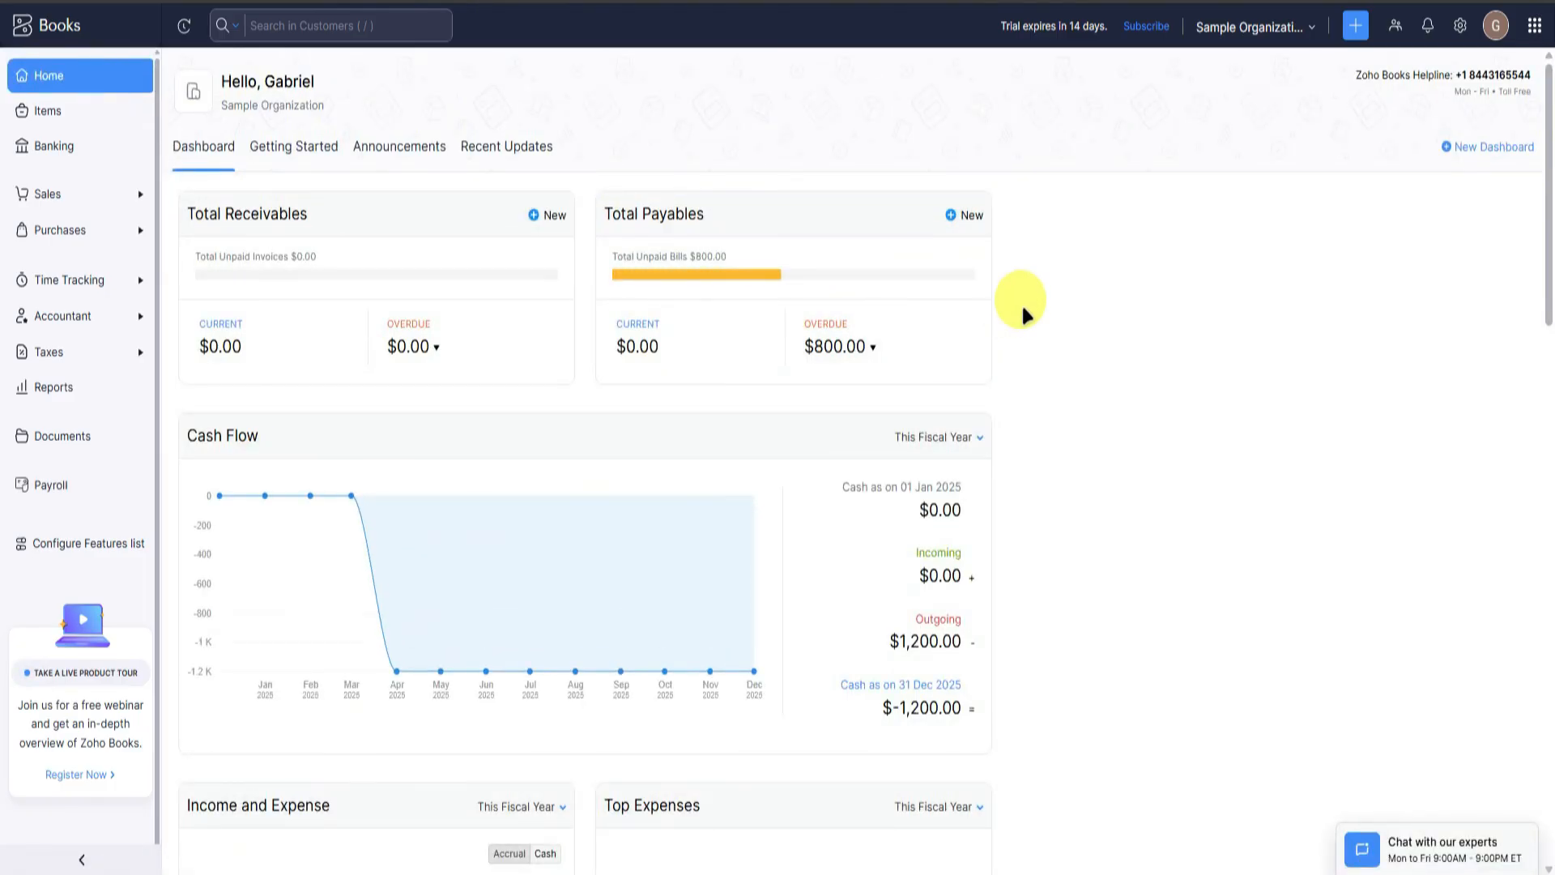
# Look over the Zoho Books home dashboard, including receivables, payables and cash flow.
pyautogui.scroll(-5, 1022, 303)
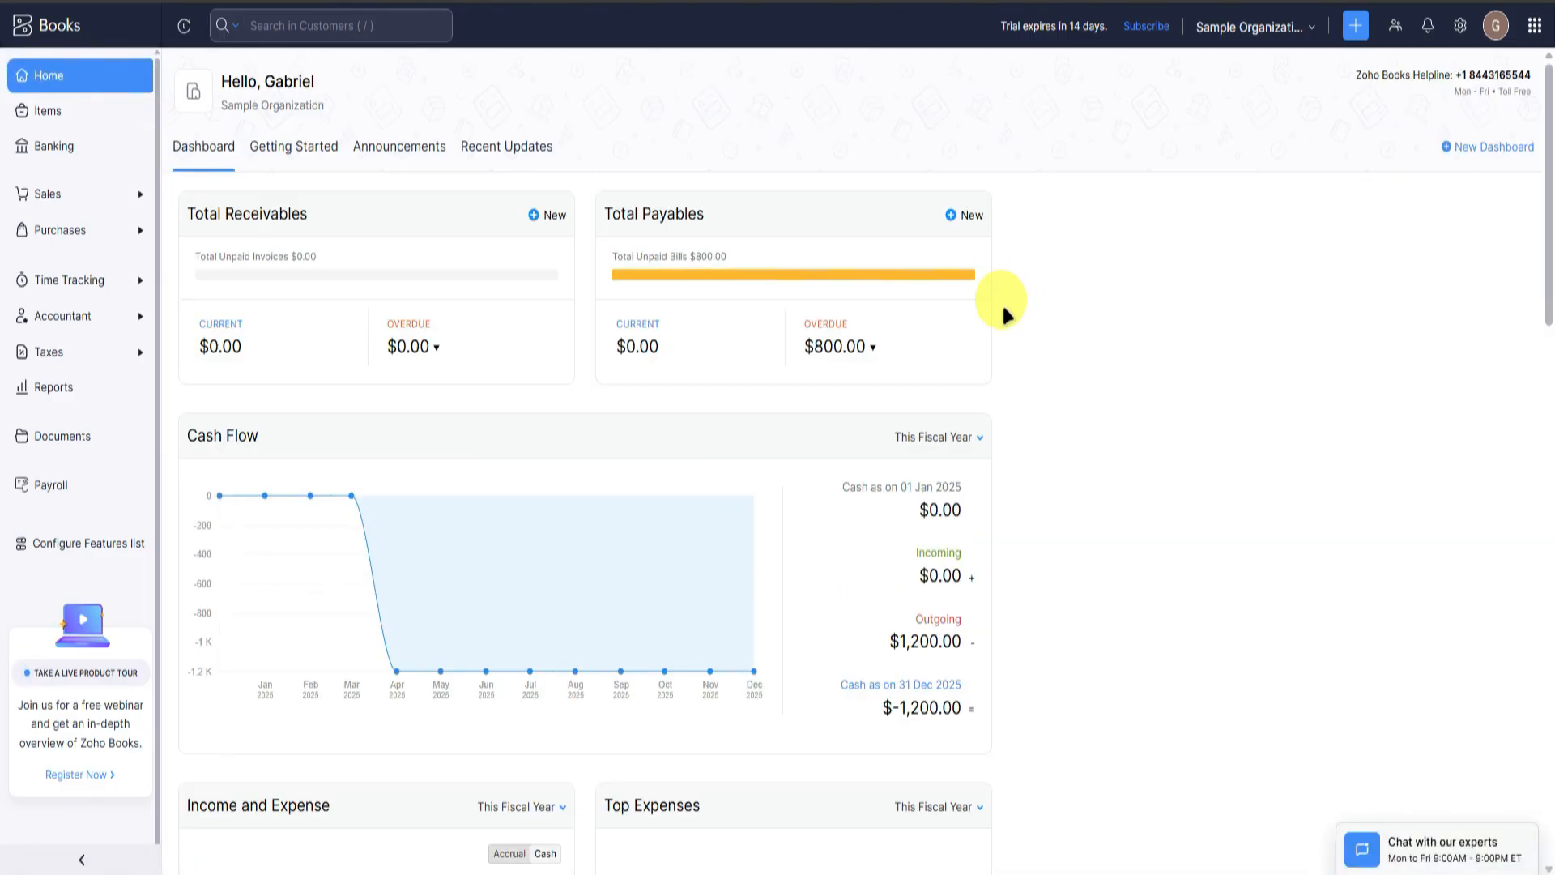
pyautogui.scroll(-8, 1003, 303)
pyautogui.scroll(8, 999, 300)
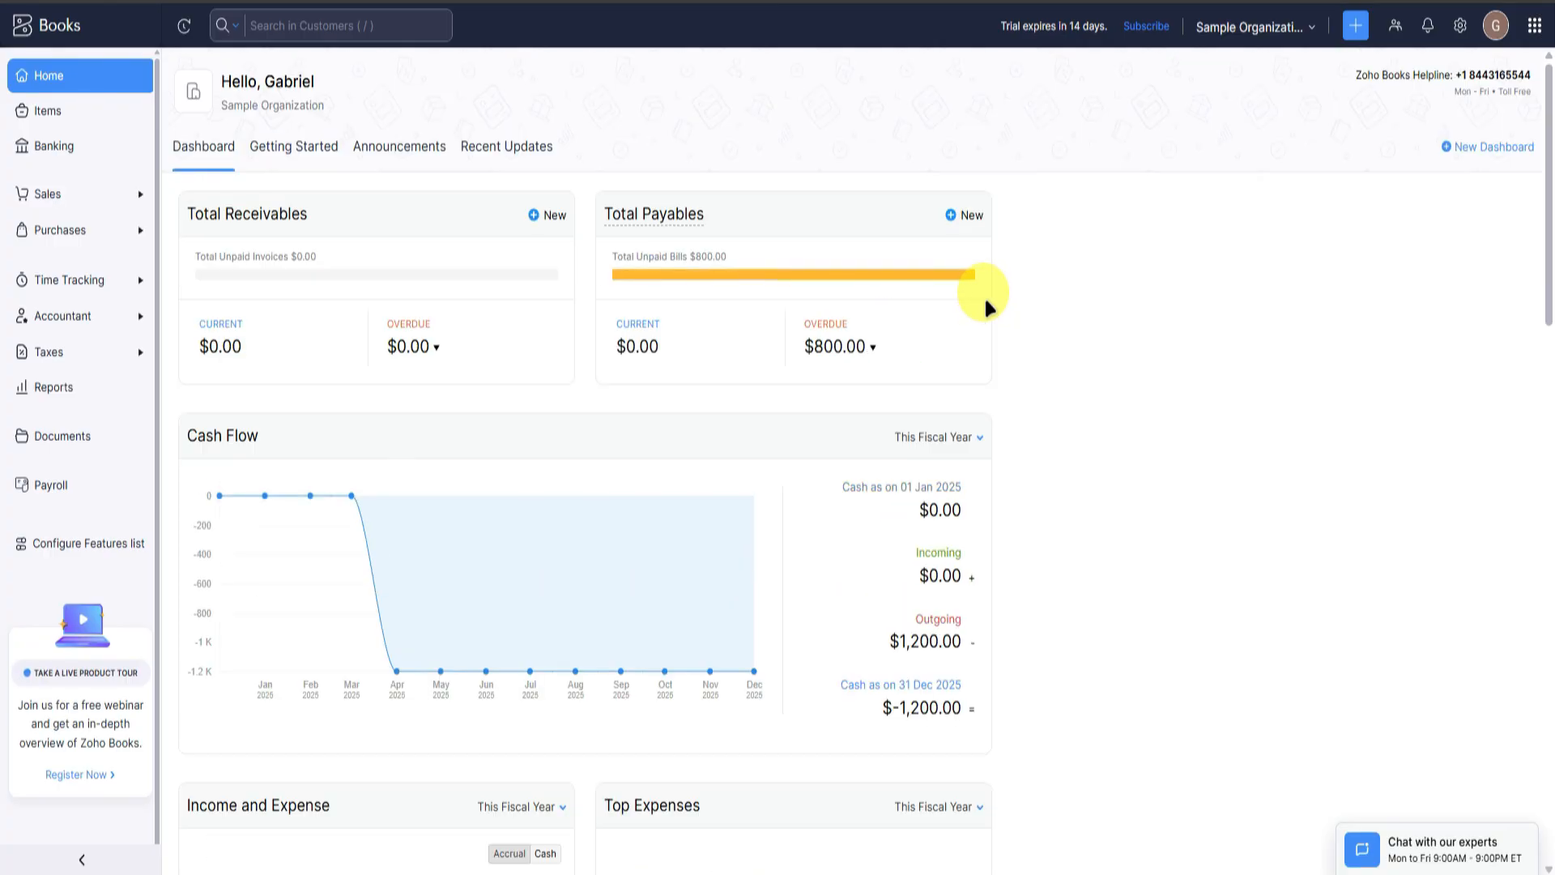